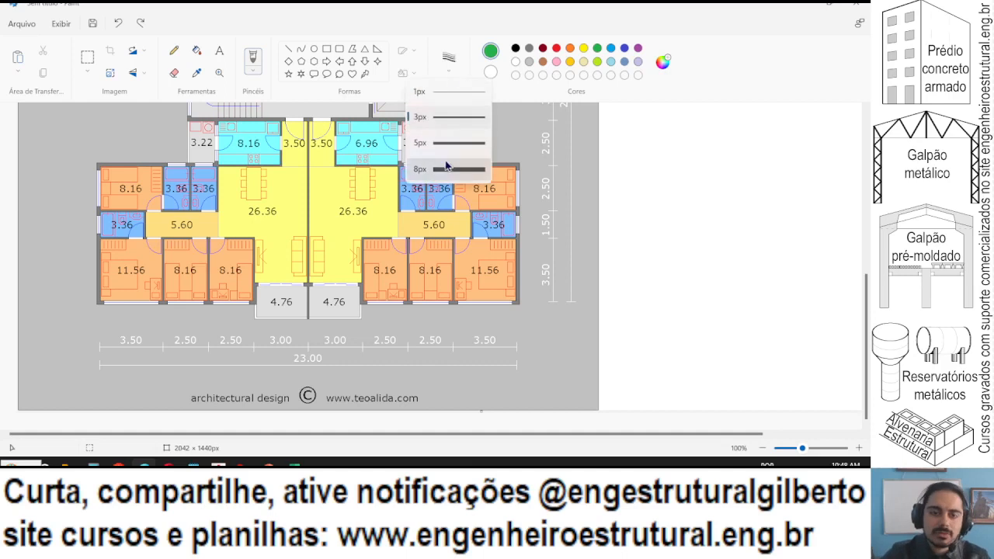
Set the brush thickness to 8px.
left_click(441, 163)
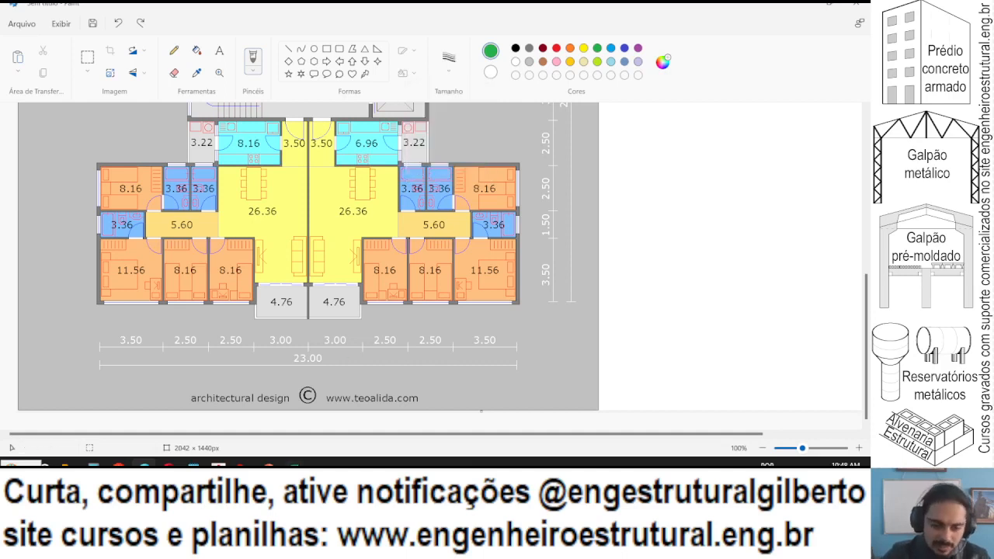
Switch to PowerPoint, highlight the first two items of the "COMO FAZER NA PRÁTICA" slide for review, and return to the floor plan in Paint.
left_click(295, 464)
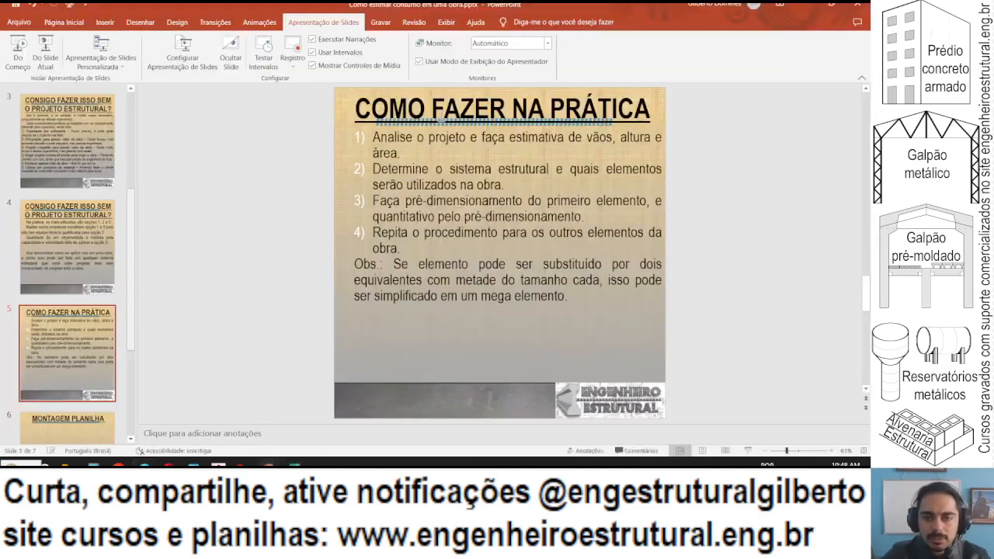
left_click_drag(410, 135, 587, 137)
triple_click(588, 137)
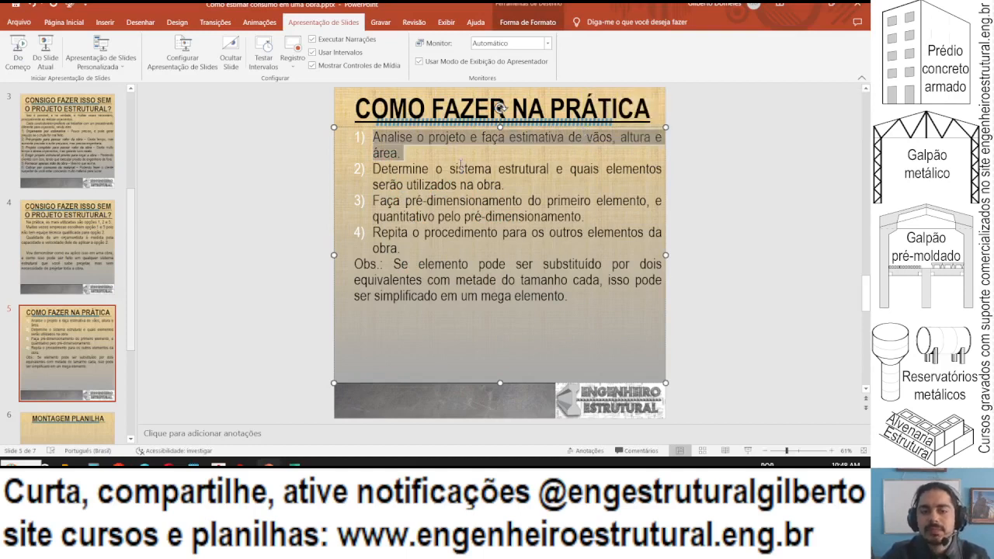
left_click_drag(411, 170, 521, 169)
triple_click(521, 169)
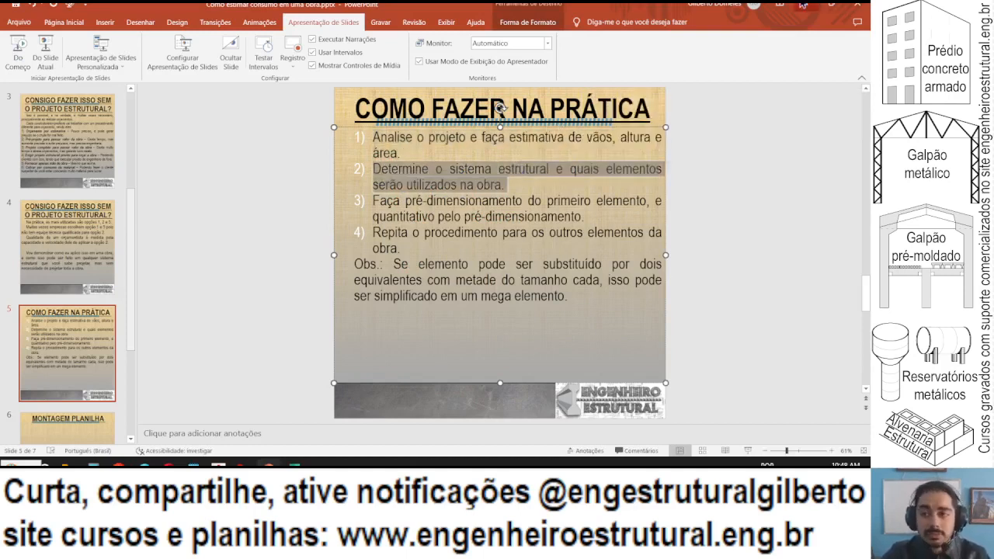
key("alt+Tab")
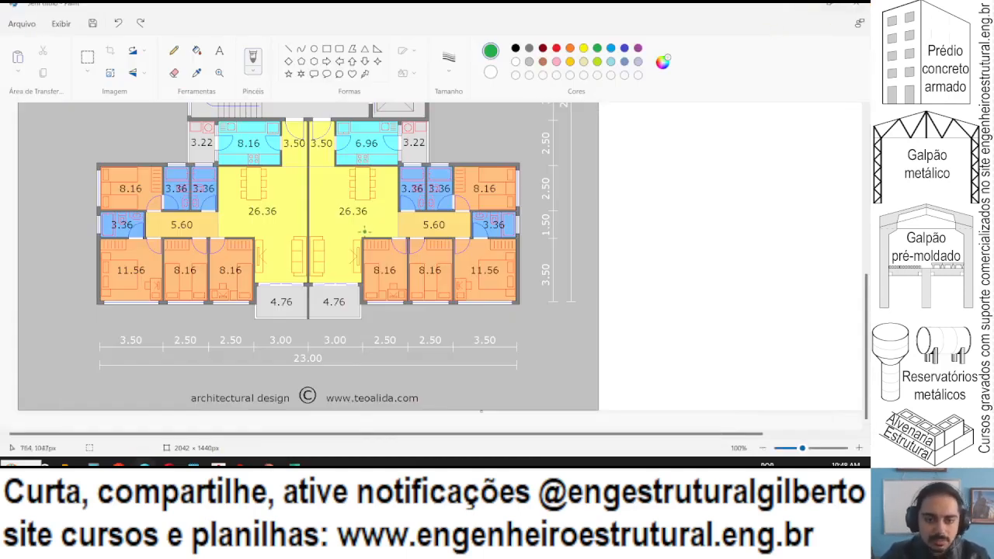
Temporarily mark a green vertical span in the lower-right apartment's living room and circle the 2.50 and 1.50 dimensions beside it, undoing the marks.
left_click_drag(363, 233, 353, 167)
key("ctrl+z")
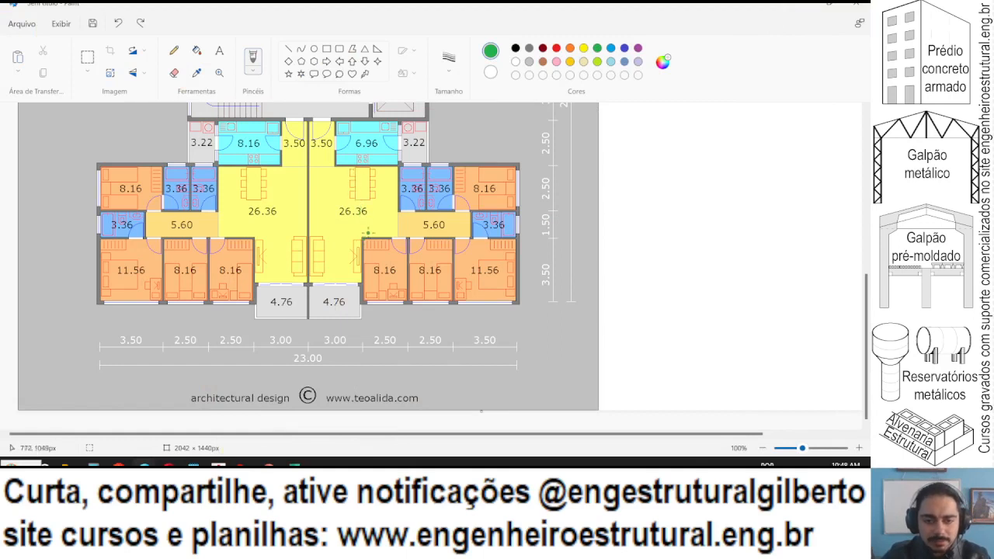
mouse_move(363, 234)
left_mouse_down()
mouse_move(358, 173)
mouse_move(337, 211)
left_mouse_up()
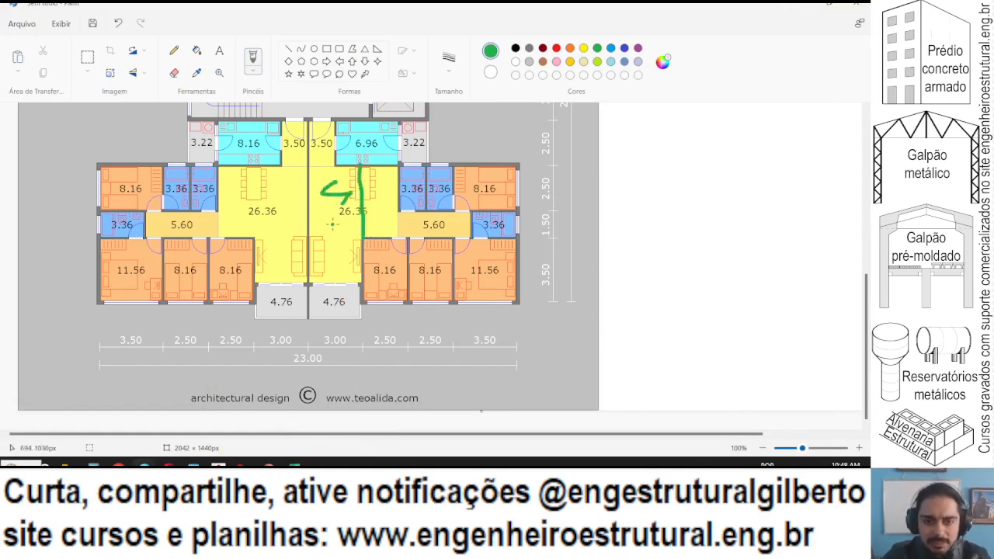
left_click_drag(543, 153, 542, 152)
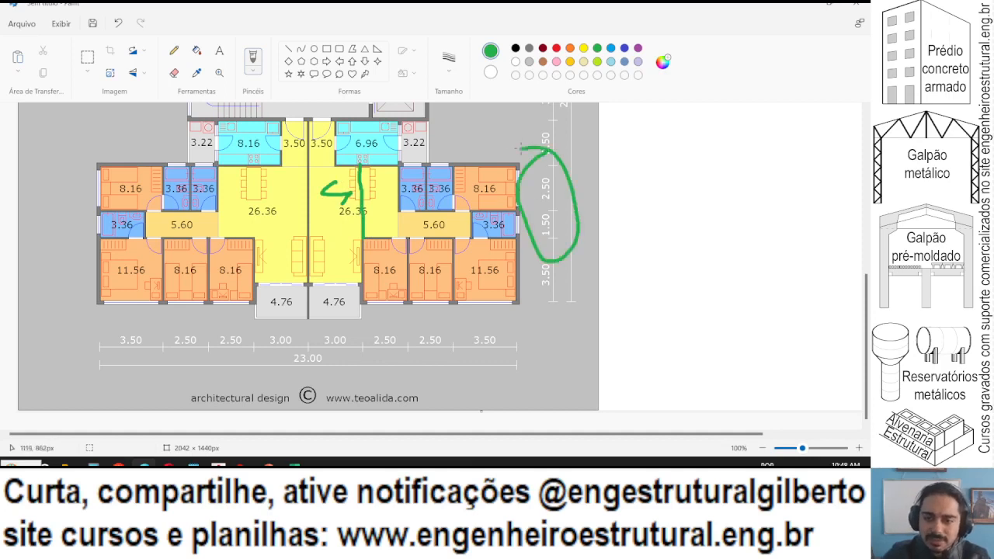
key("ctrl+z")
key("ctrl+z")
key("ctrl+z")
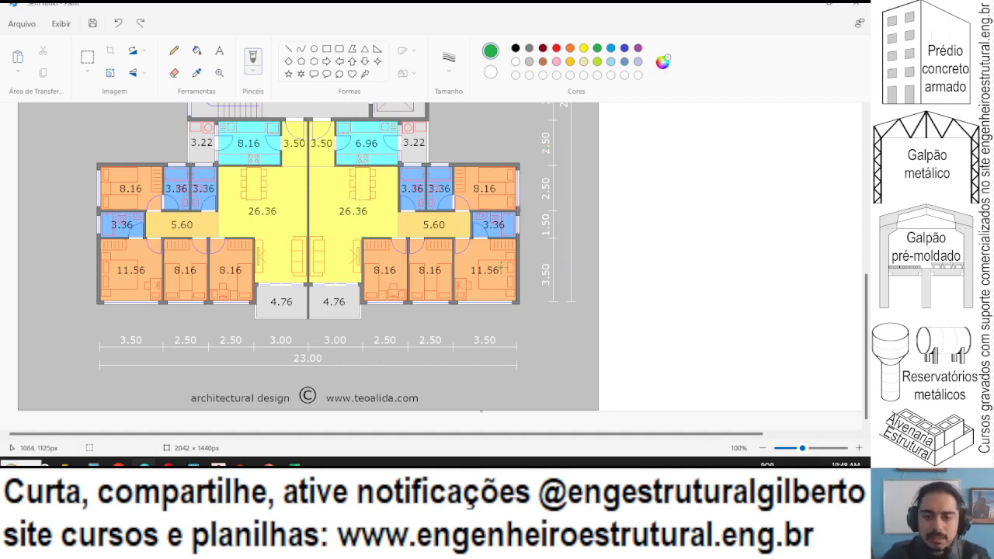
Temporarily mark the remaining spans of the lower-right apartment in green along its side dimensions, bedrooms, balcony and living room, undoing each stroke.
mouse_move(559, 254)
left_mouse_down()
mouse_move(513, 259)
mouse_move(556, 246)
left_mouse_up()
key("ctrl+z")
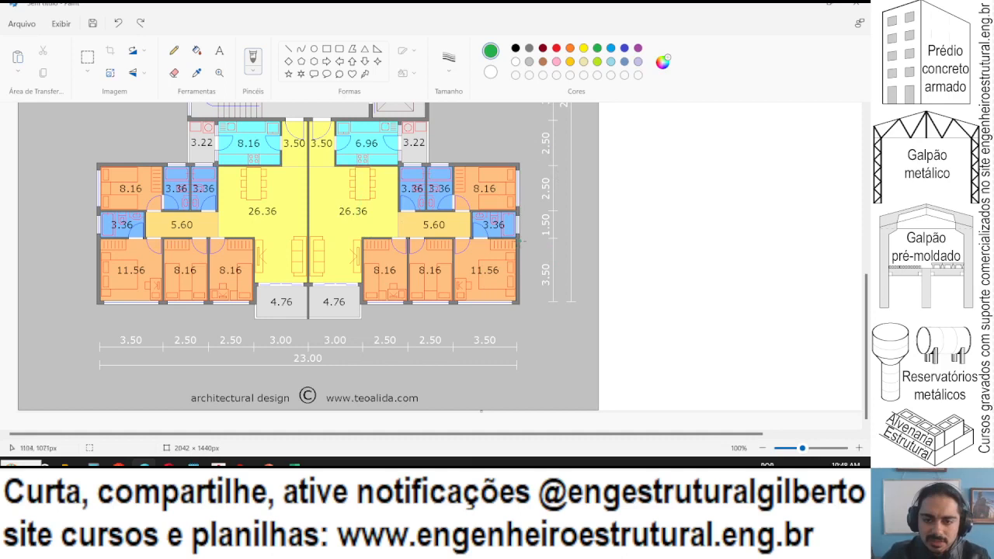
left_click_drag(542, 202, 553, 203)
key("ctrl+z")
mouse_move(543, 167)
left_mouse_down()
mouse_move(568, 203)
mouse_move(545, 166)
left_mouse_up()
key("ctrl+z")
left_click_drag(424, 313, 404, 309)
key("ctrl+z")
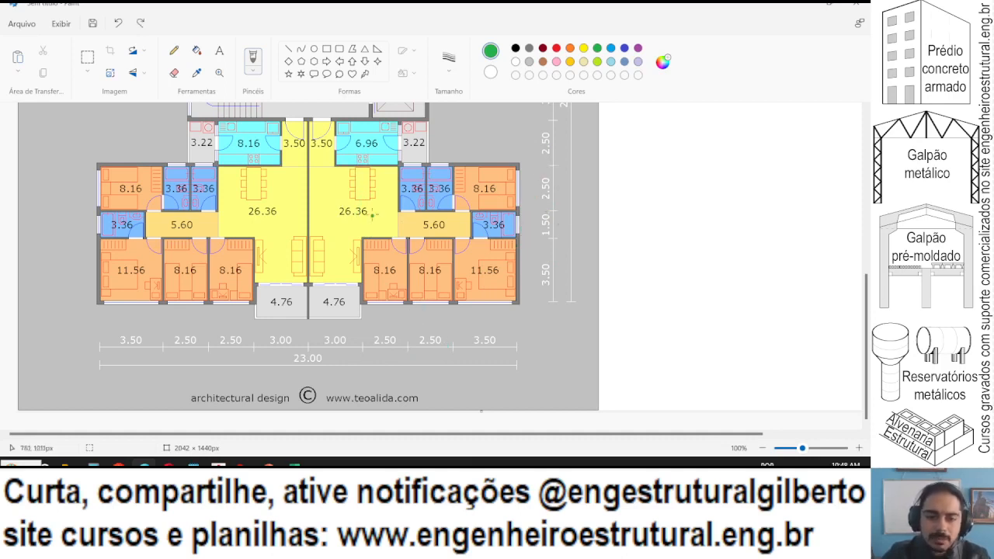
mouse_move(325, 320)
left_mouse_down()
mouse_move(349, 318)
mouse_move(315, 313)
left_mouse_up()
key("ctrl+z")
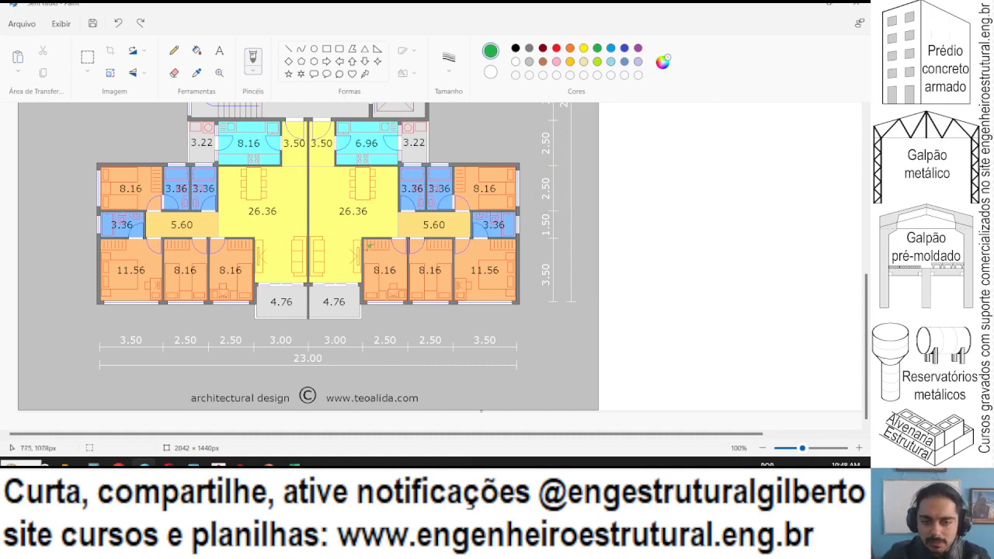
left_click_drag(363, 218, 362, 180)
key("ctrl+z")
Temporarily mark the 2.50 dimension beside the lower-right kitchen in green and undo the mark.
scroll(343, 244, "up", 3)
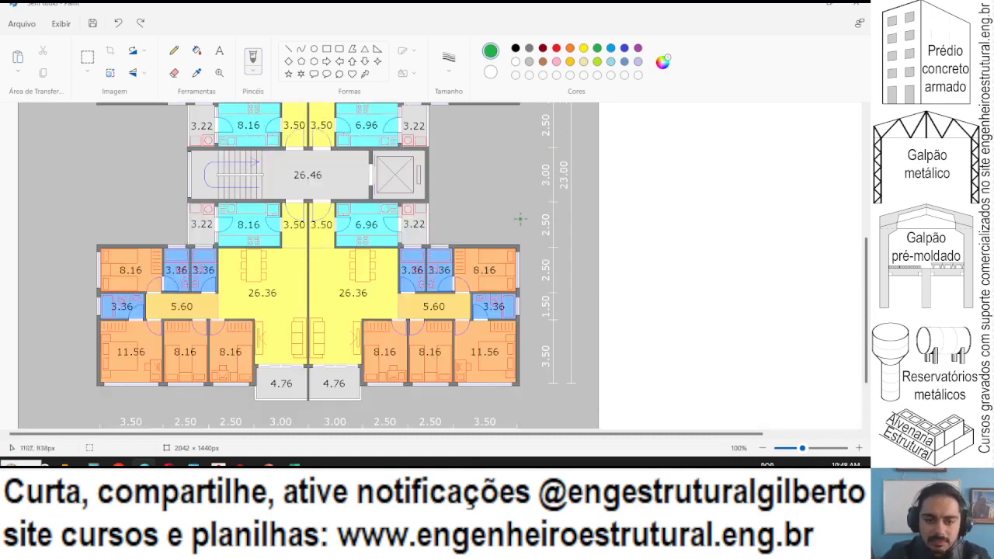
mouse_move(543, 208)
left_mouse_down()
mouse_move(516, 203)
mouse_move(547, 206)
mouse_move(458, 242)
left_mouse_up()
key("ctrl+z")
scroll(331, 222, "up", 3)
key("ctrl+z")
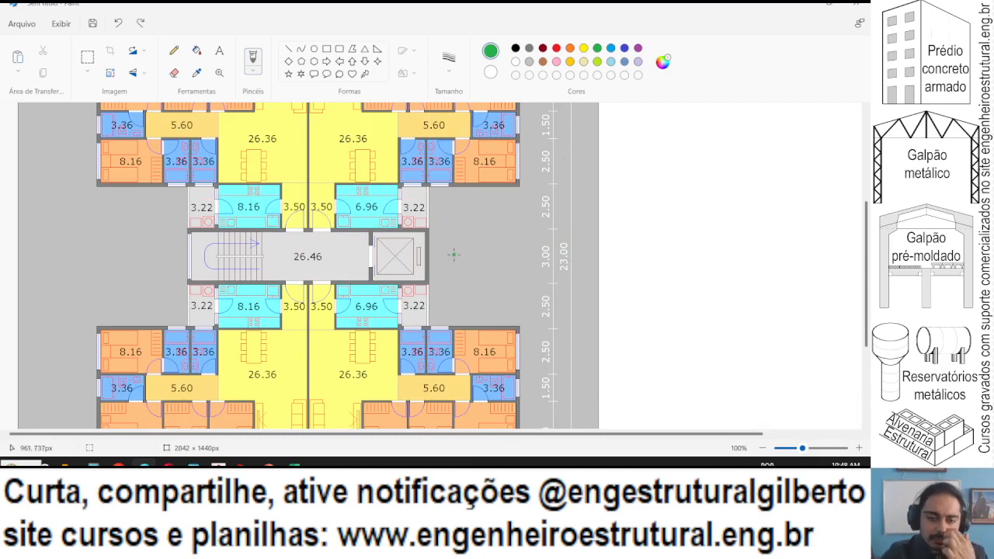
Add the black text "VÃO LAJE: 3.00m" beneath the "PÉ ESQ: 2.90m" note and align its text box with the notes above.
scroll(338, 344, "down", 2, "ctrl")
scroll(349, 155, "up", 1)
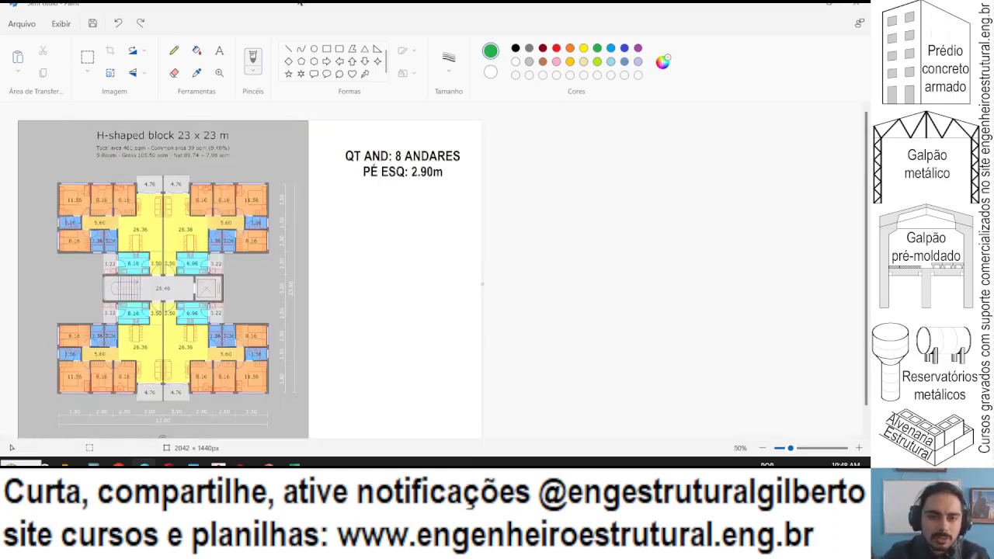
left_click(514, 48)
left_click(218, 51)
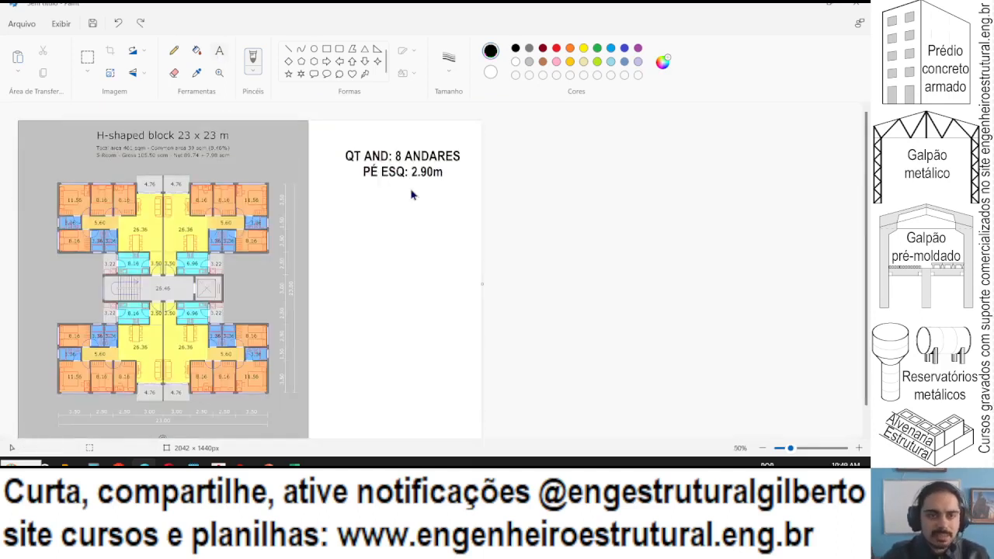
left_click(360, 184)
type("V")
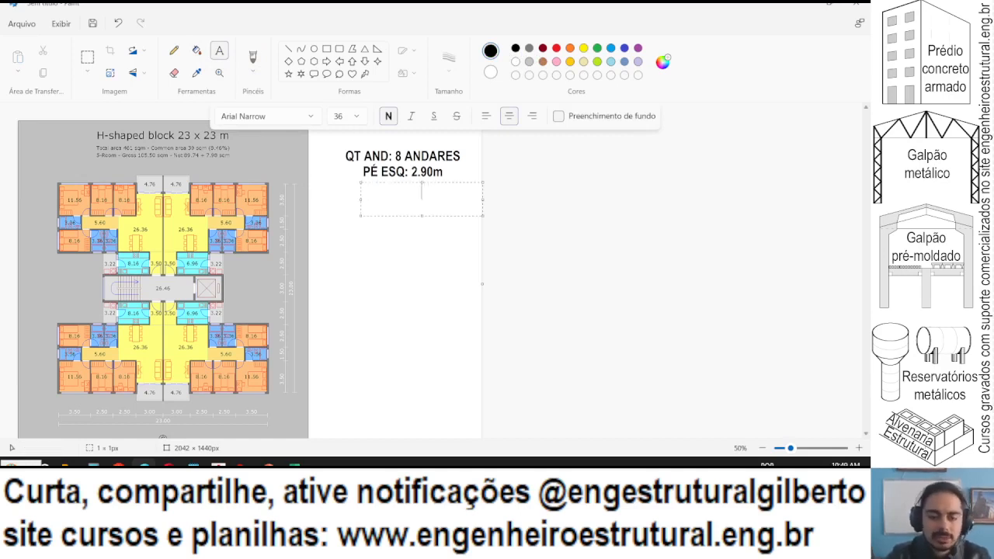
type("ÃO LAJE: 3.00m")
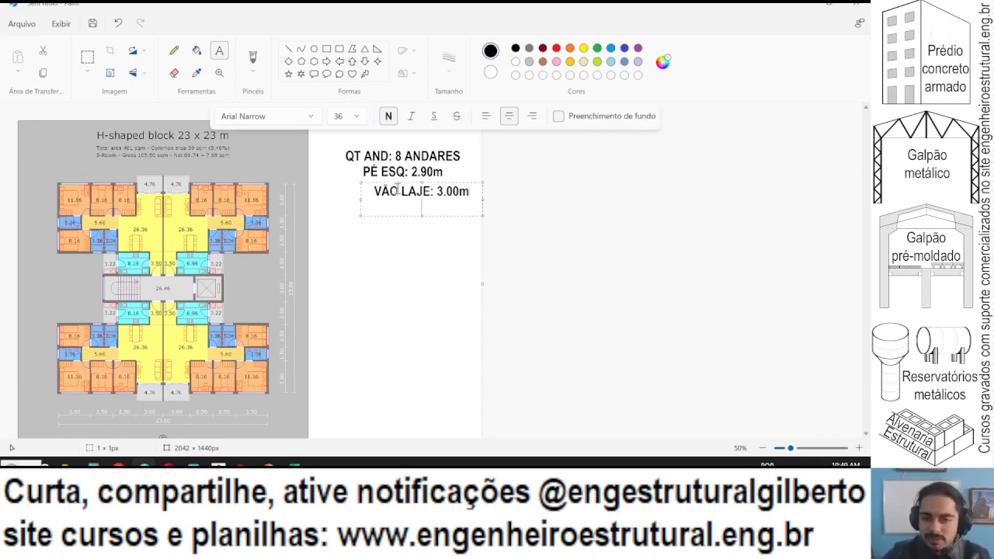
left_click_drag(396, 182, 377, 181)
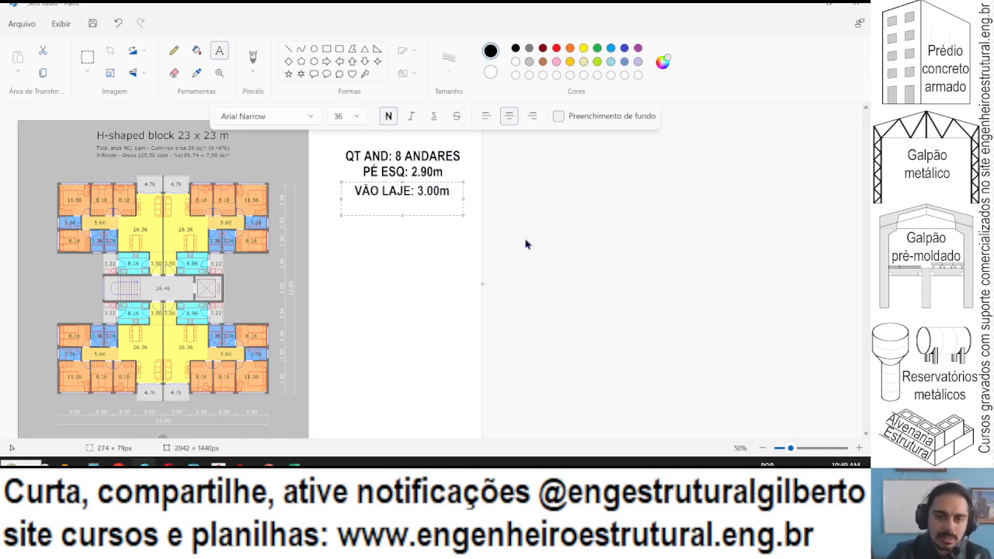
Add a second line "VÃO VIGA: 4.00m" to the text box and place the text on the canvas.
type("vão")
key("BackSpace")
key("BackSpace")
key("BackSpace")
type("V")
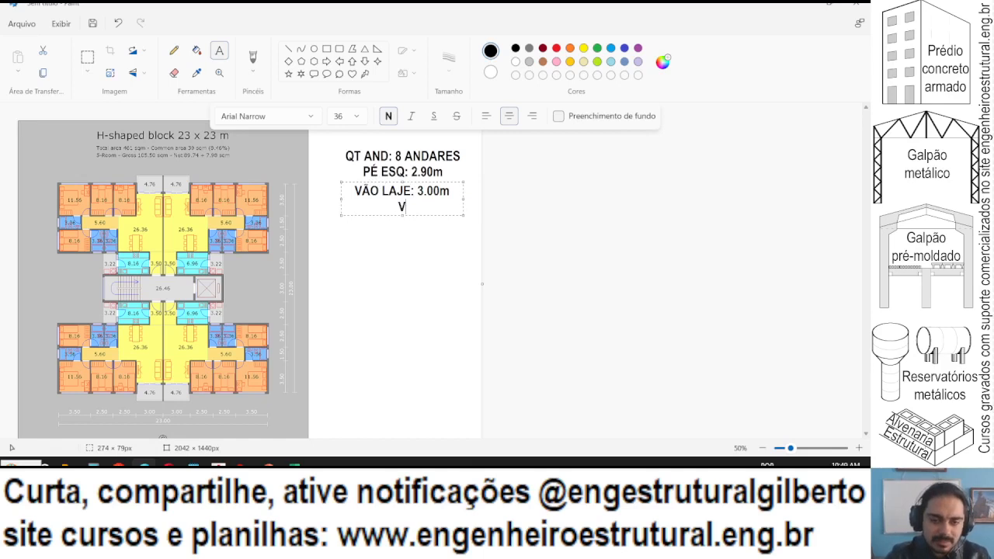
type("ÃO VIGA")
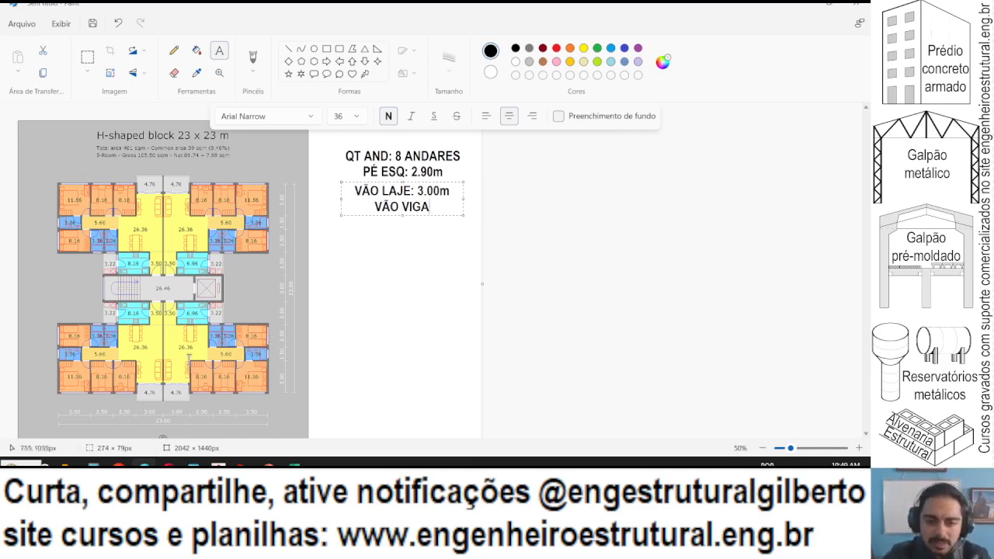
type(": 4.00m")
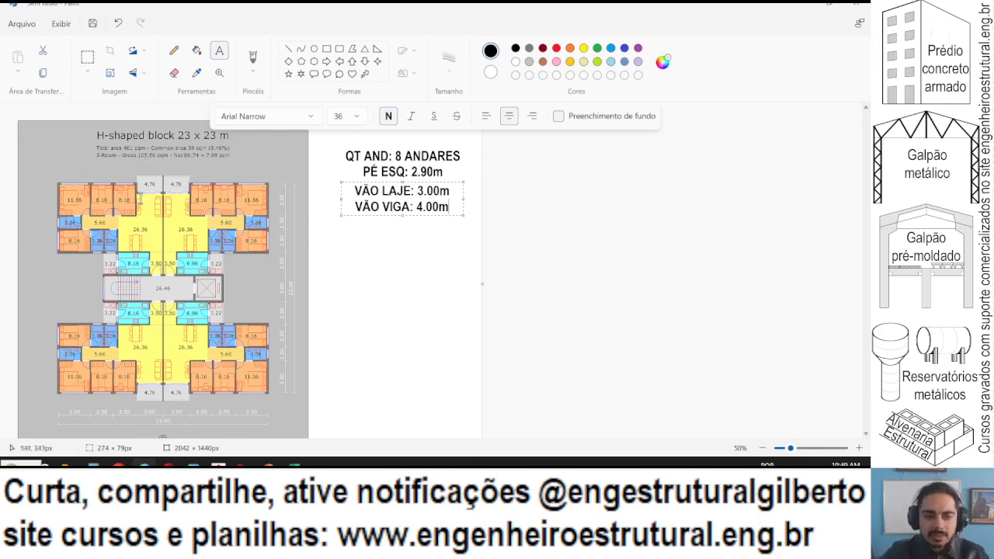
left_click(401, 254)
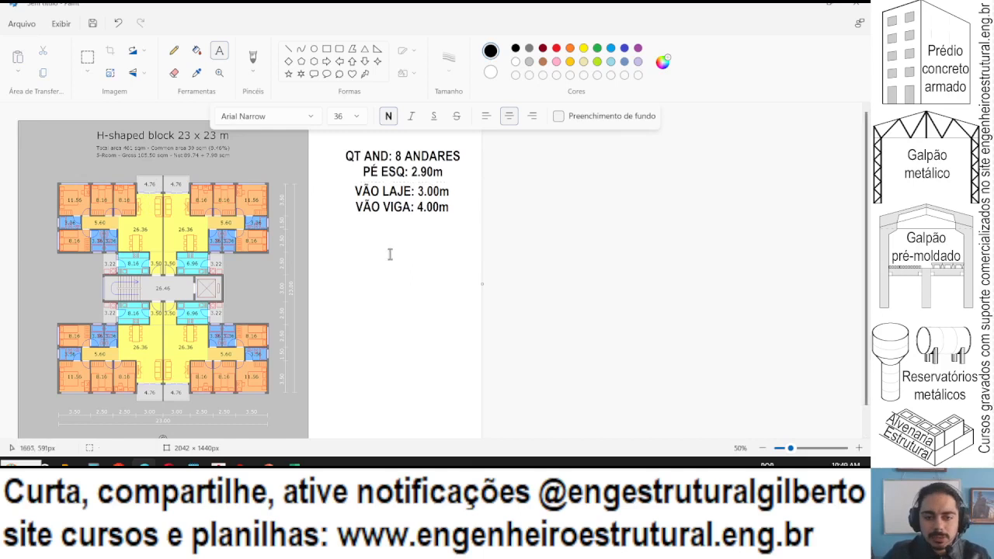
Switch to the "QUANTITATIVO DE OBRA PREDIAL" workbook in Excel and give column G a left border.
left_click(295, 465)
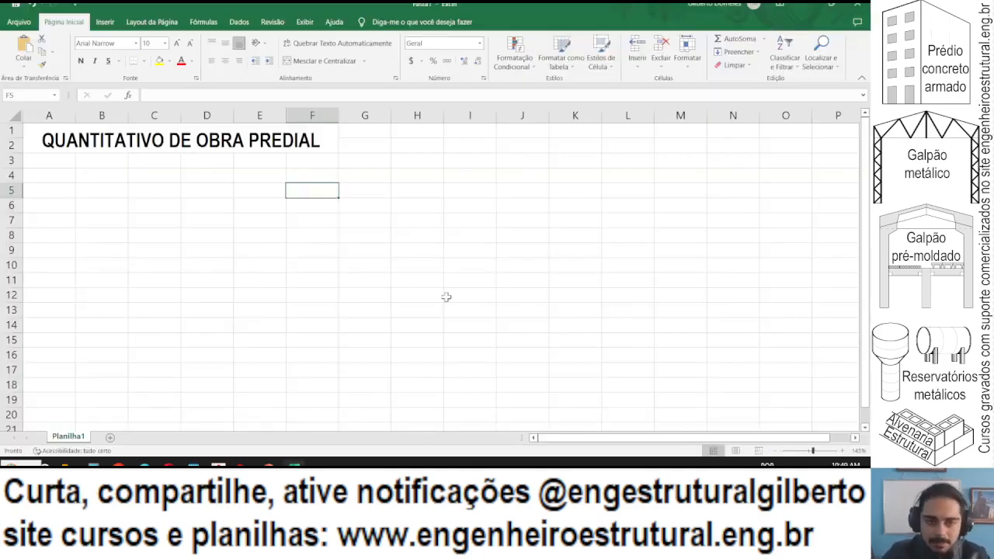
left_click(364, 115)
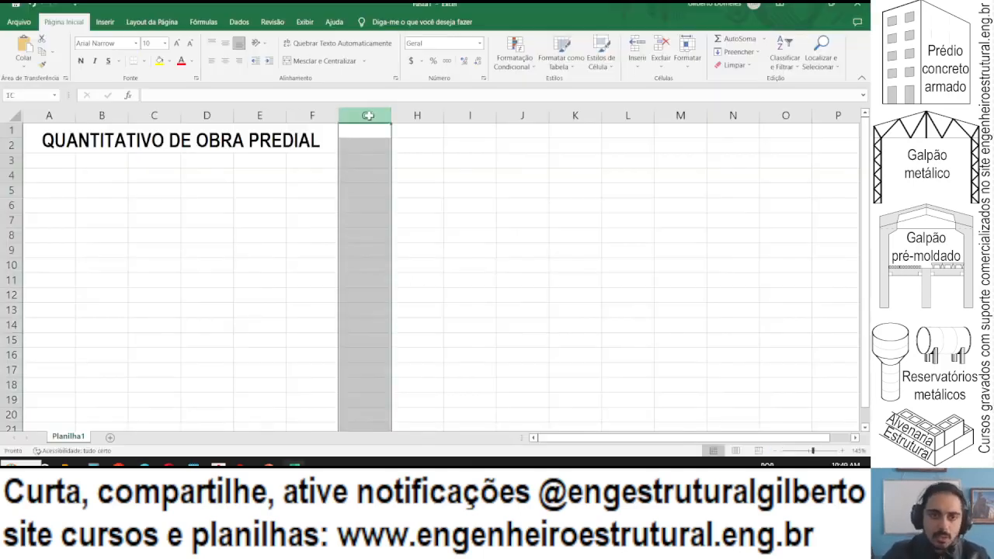
left_click(144, 61)
left_click(152, 120)
left_click(328, 194)
left_click(244, 140)
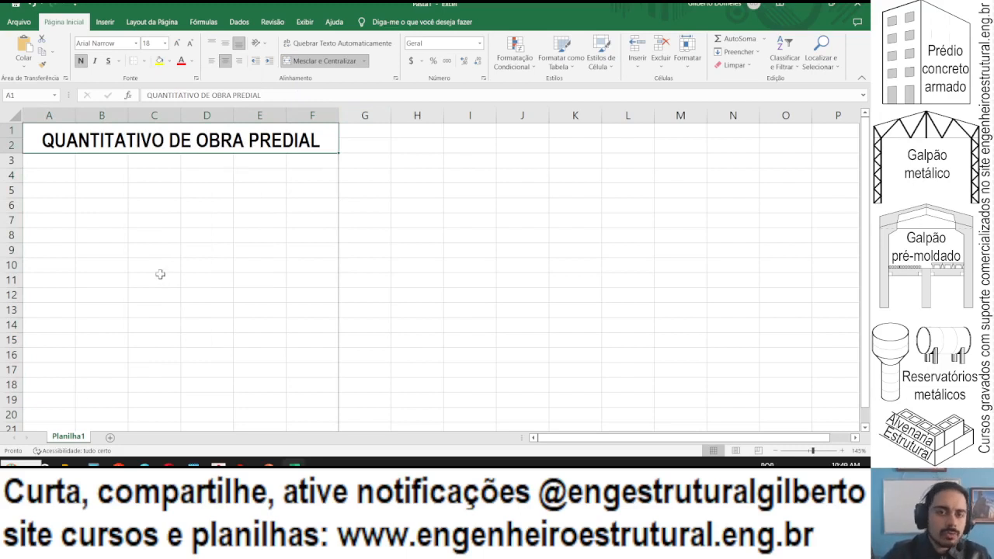
Open Lajes.xlsx in File Explorer from Meu Drive > Cursos > Planilhas > Planilhas conc armado > Lajes.
mouse_move(71, 464)
left_click(68, 408)
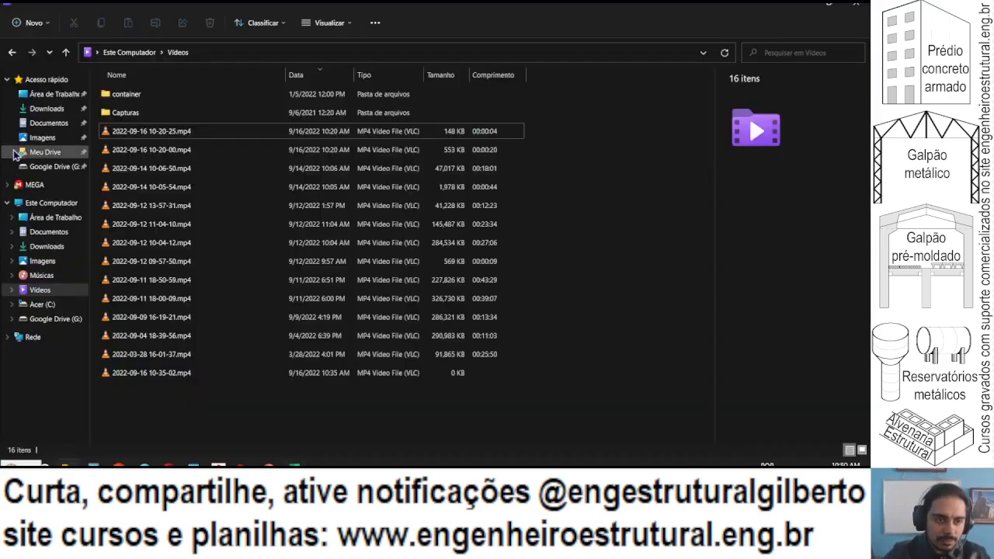
left_click(45, 151)
left_click(125, 150)
double_click(125, 151)
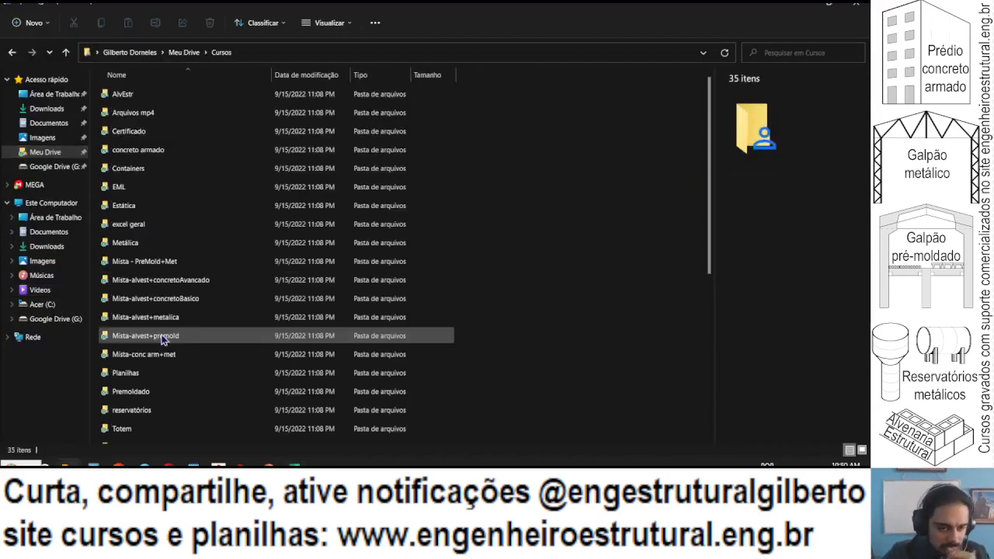
double_click(138, 375)
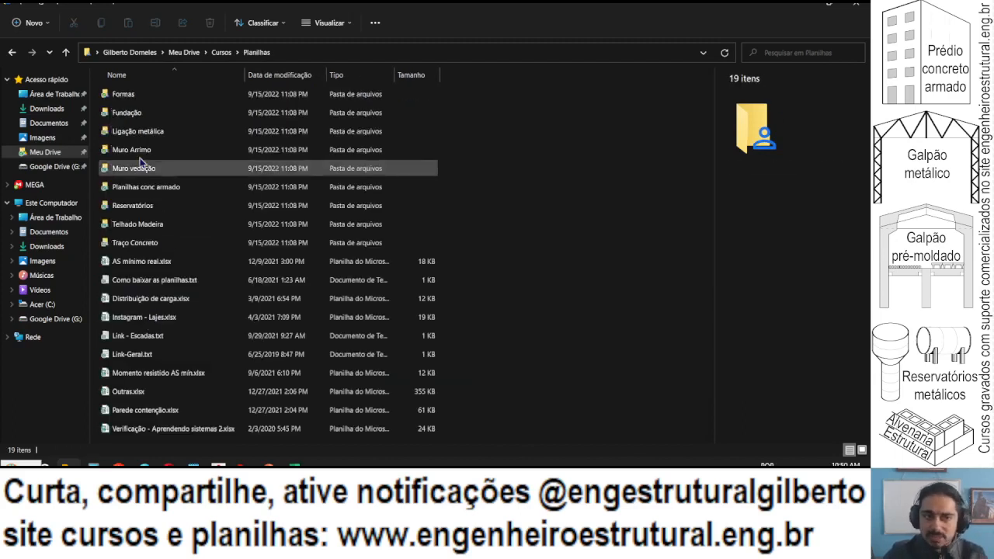
double_click(146, 187)
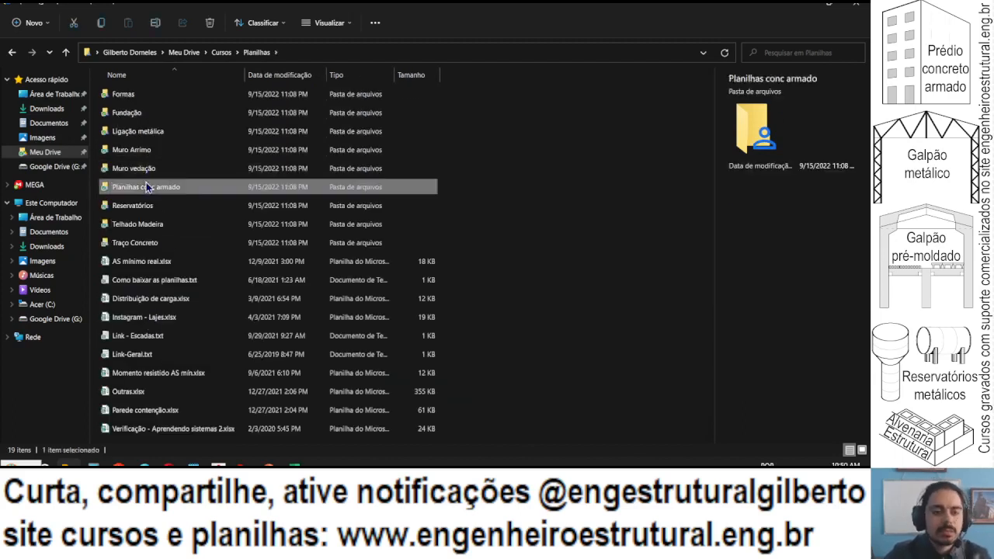
double_click(133, 115)
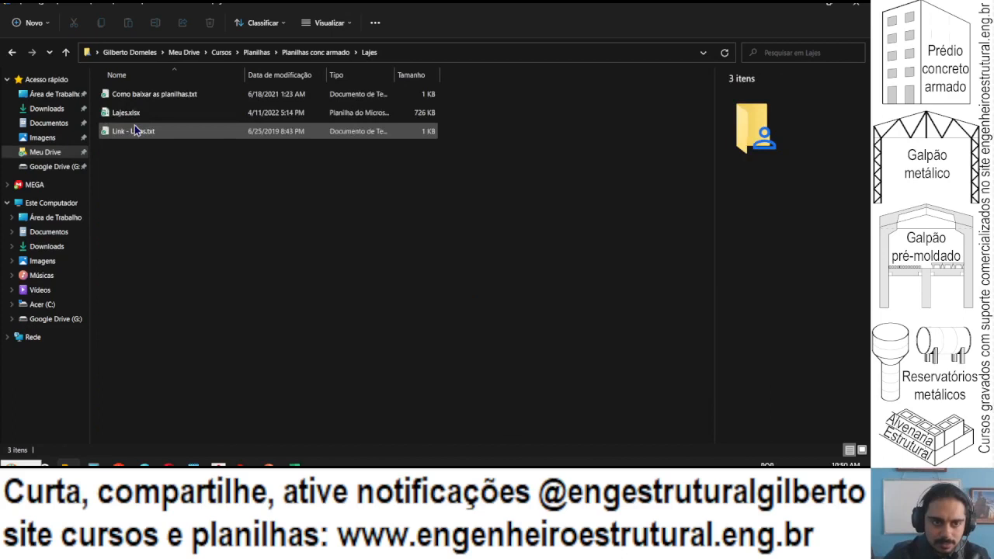
double_click(134, 113)
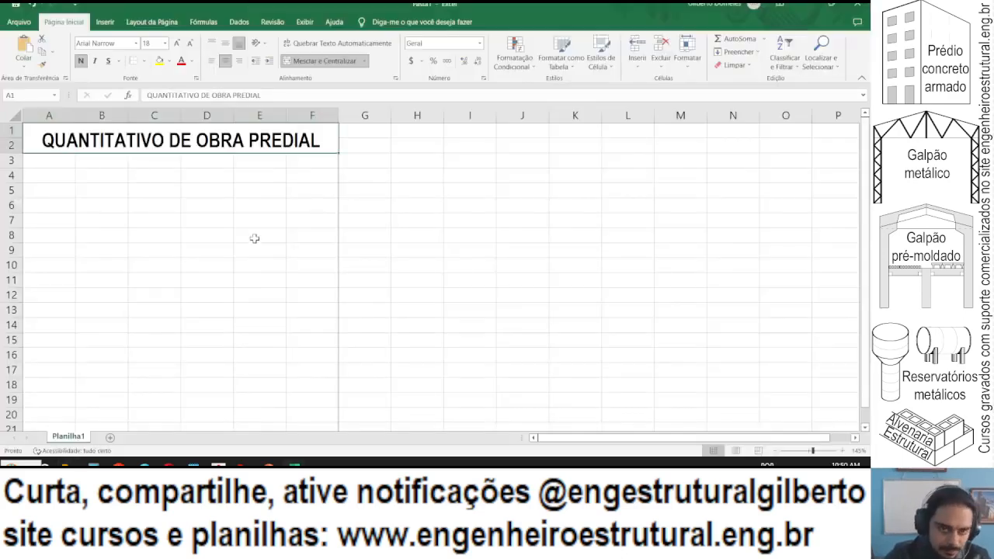
left_click(255, 235)
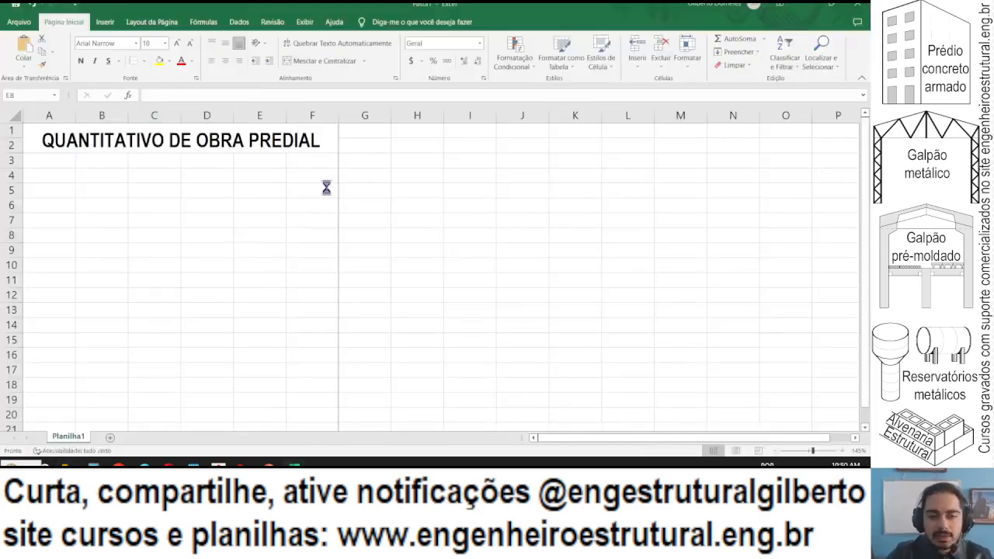
Review the slab geometry inputs on the Lj Trel sheet, from span and heights to joist spacing, fill density, mesh and camber.
scroll(60, 124, "up", 2)
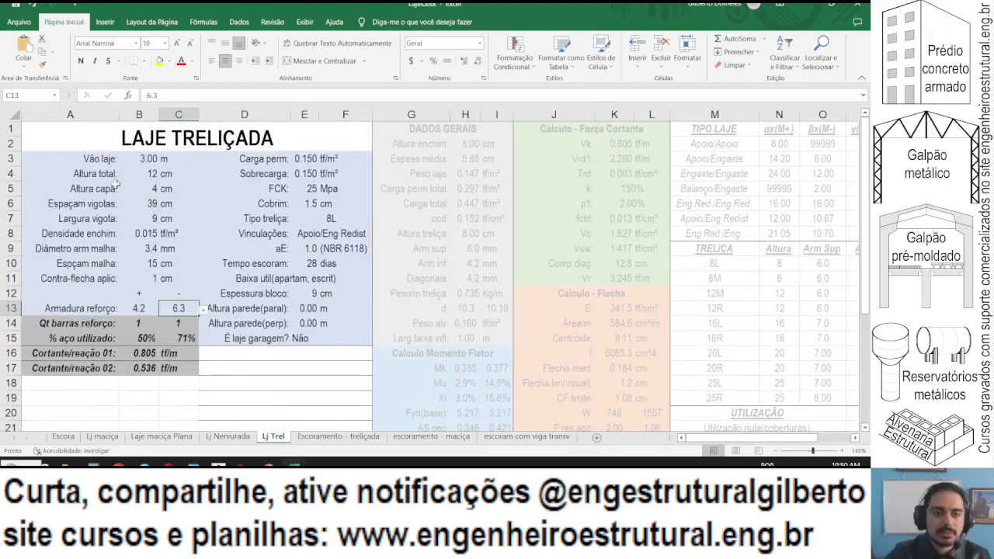
left_click(143, 158)
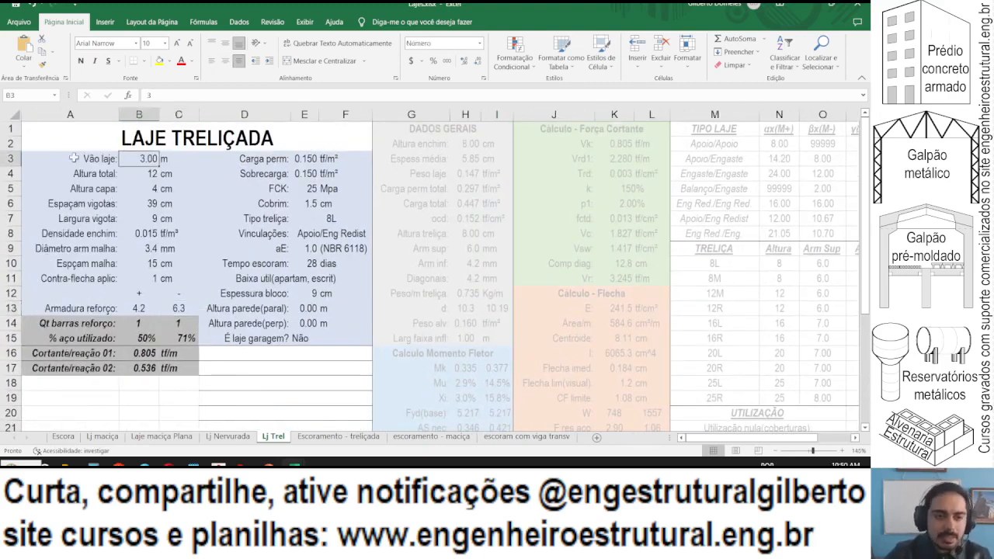
scroll(49, 177, "up", 1)
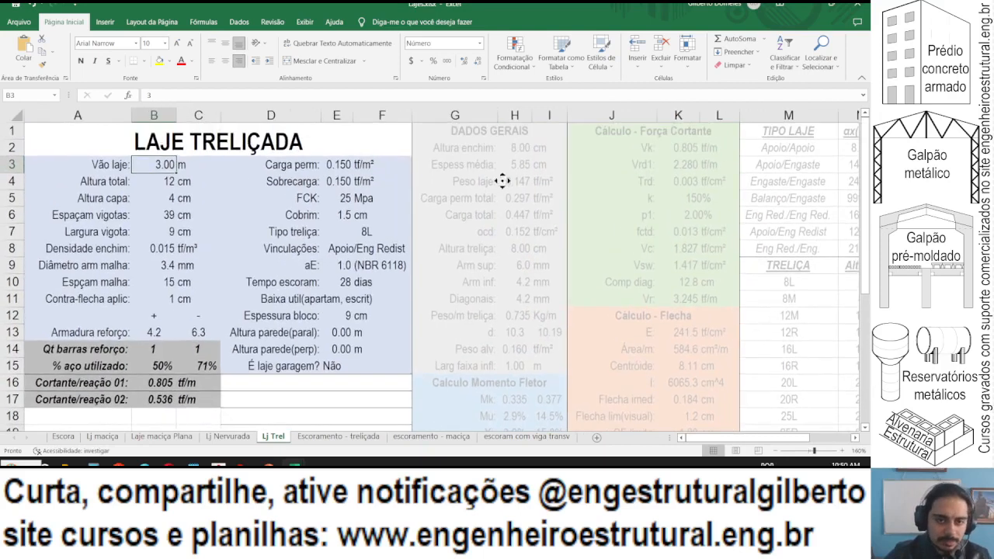
left_click(159, 198)
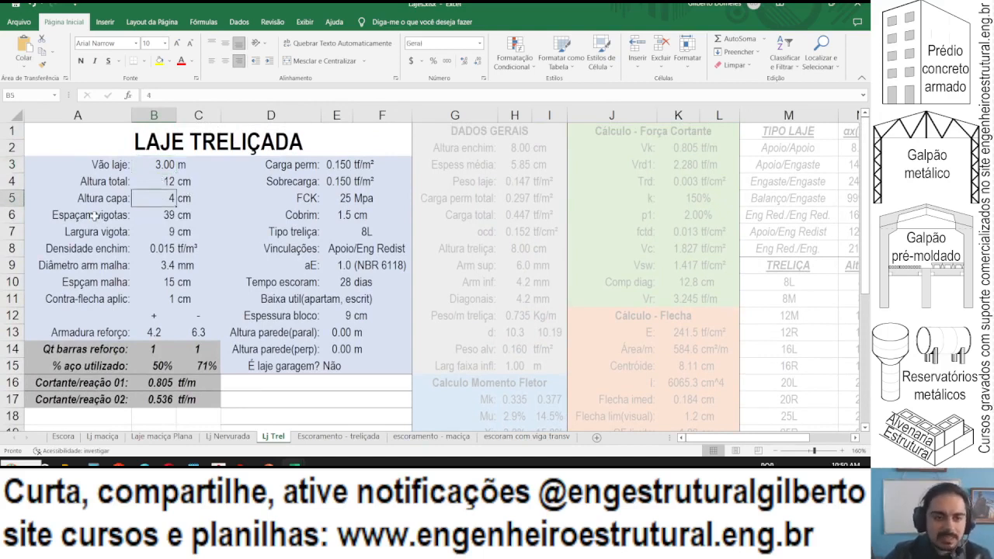
left_click_drag(94, 217, 211, 216)
left_click(159, 216)
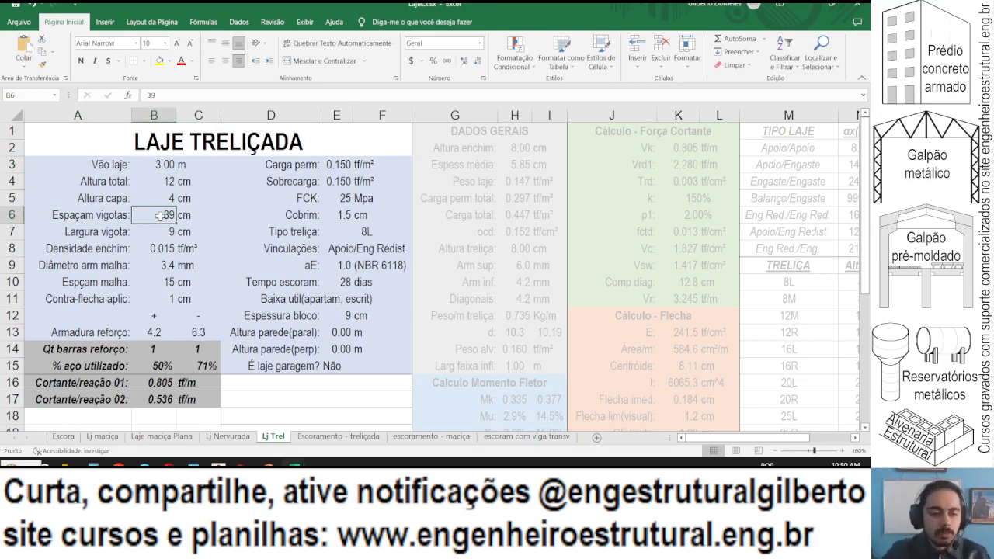
left_click(142, 226)
left_click_drag(89, 246, 171, 248)
left_click(155, 248)
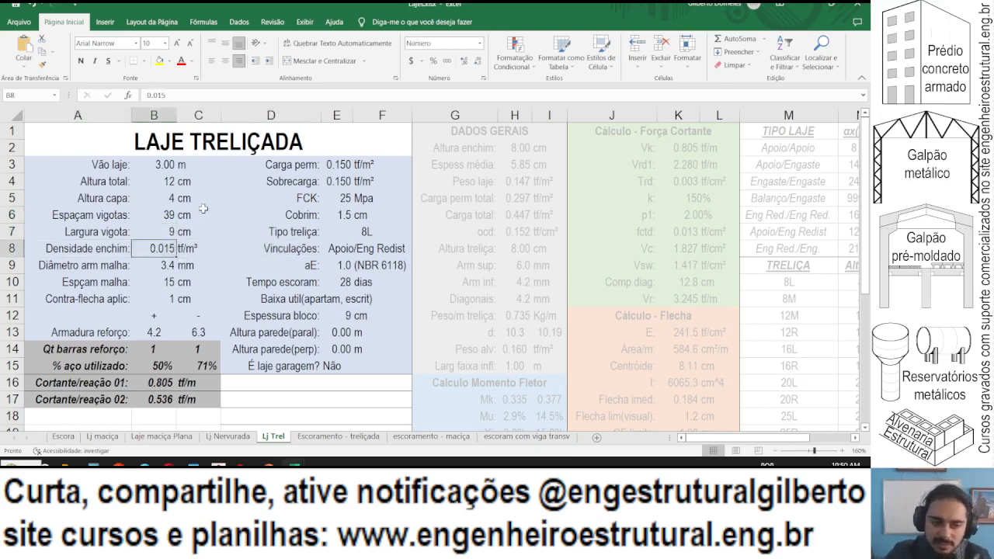
left_click_drag(121, 267, 211, 269)
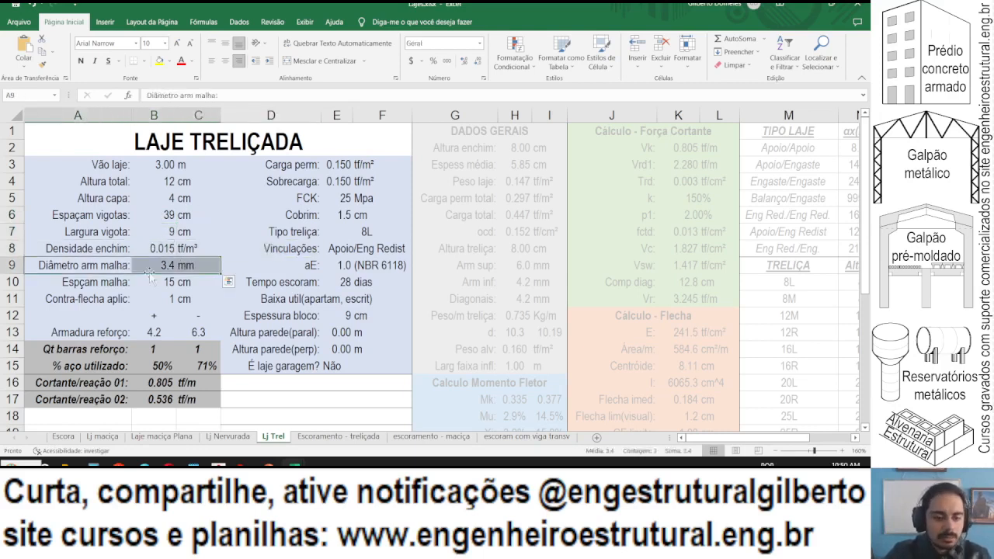
left_click(154, 285)
left_click(153, 301)
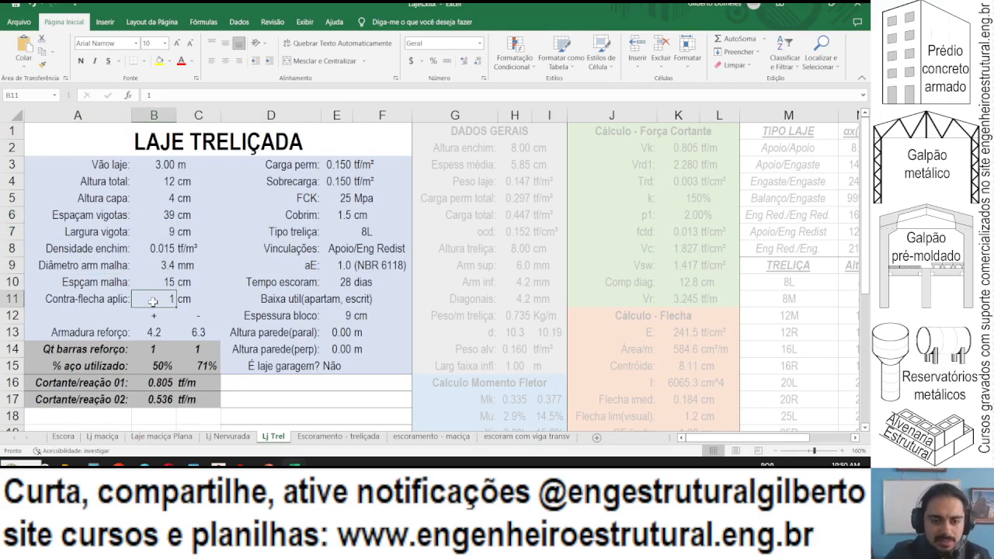
Review the lattice slab's permanent load, live load, FCK, lattice type, shoring time and utilization category.
left_click(339, 166)
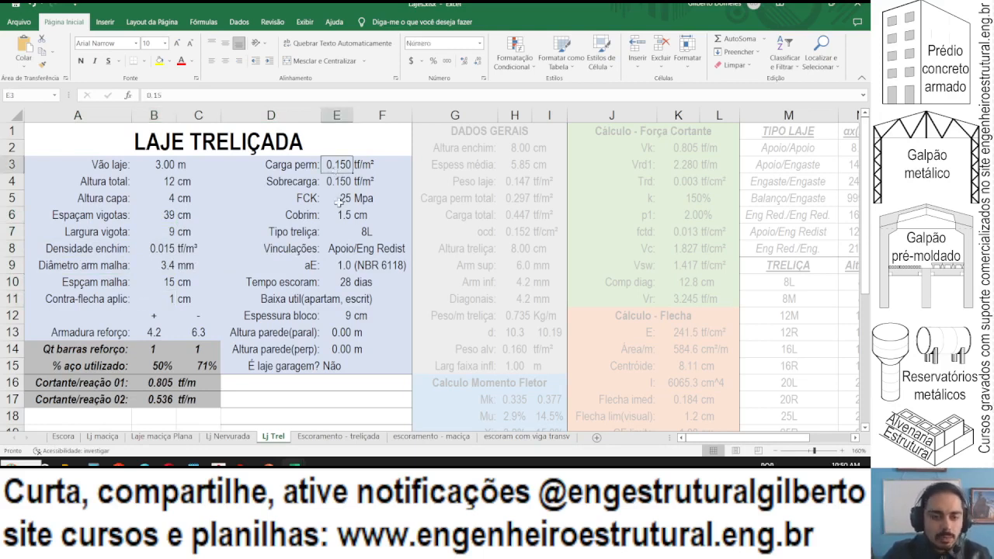
left_click_drag(303, 166, 396, 164)
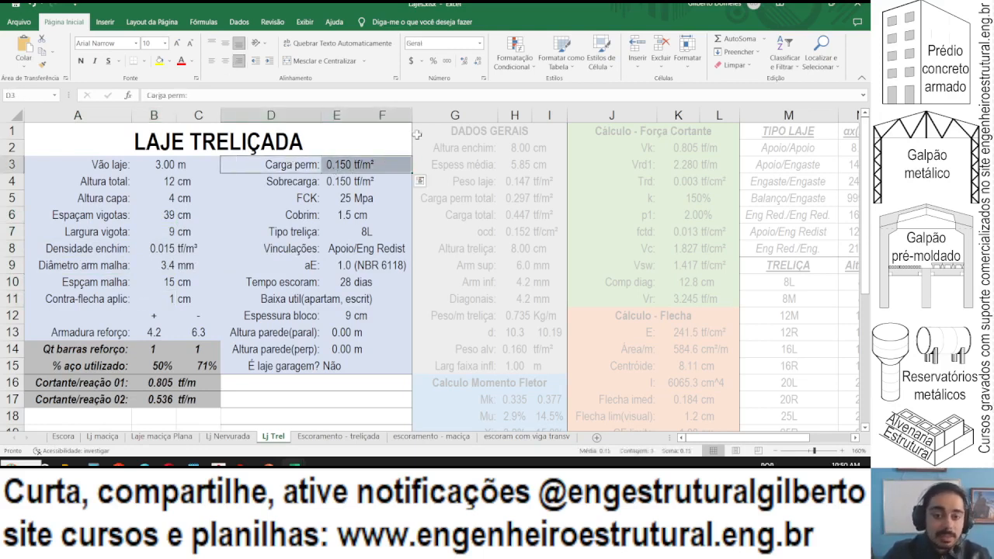
left_click_drag(299, 184, 388, 183)
left_click_drag(304, 166, 391, 165)
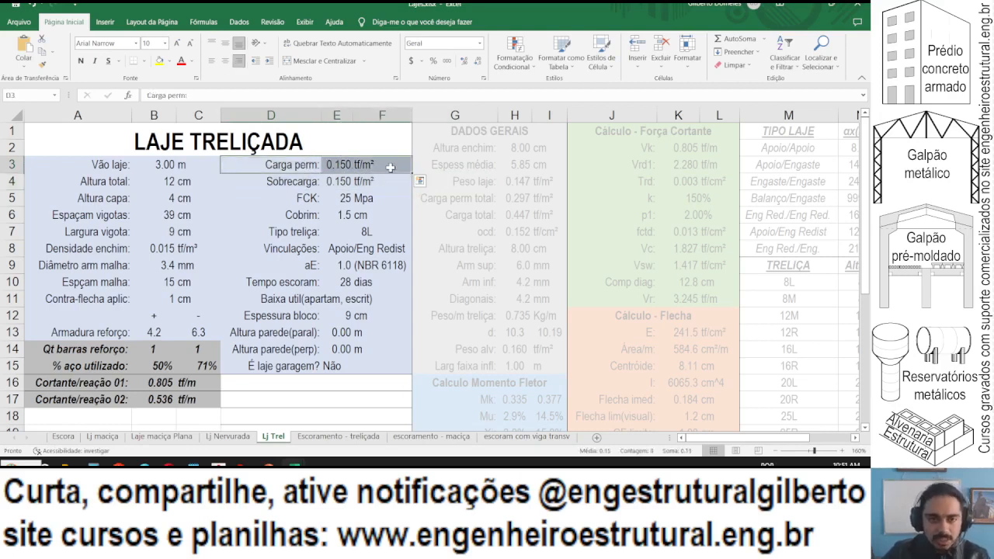
left_click(390, 165)
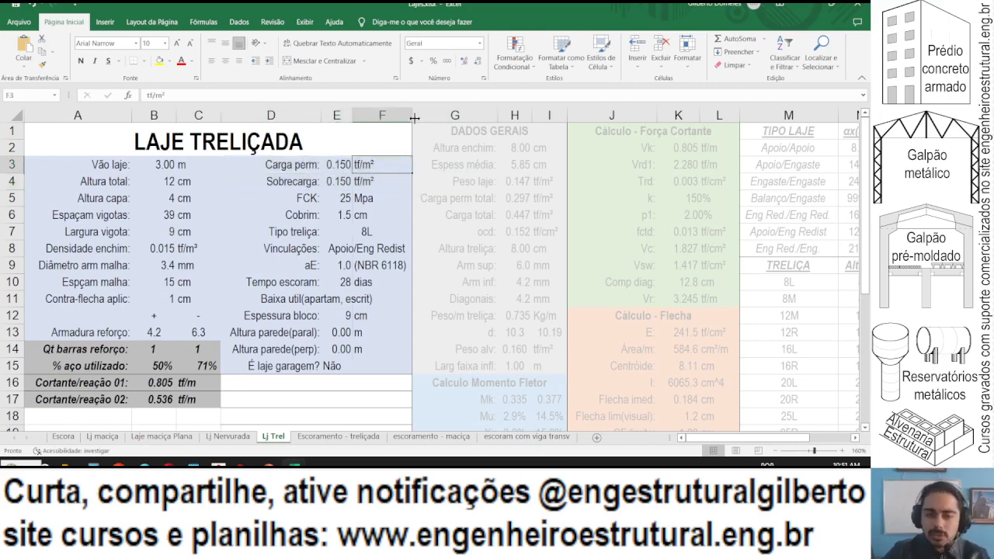
left_click(331, 166)
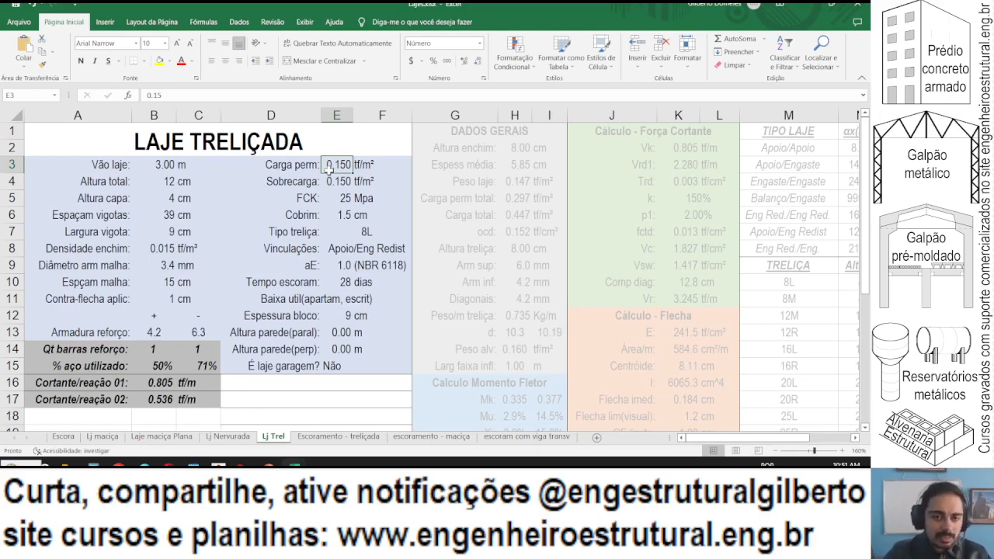
left_click_drag(309, 166, 392, 165)
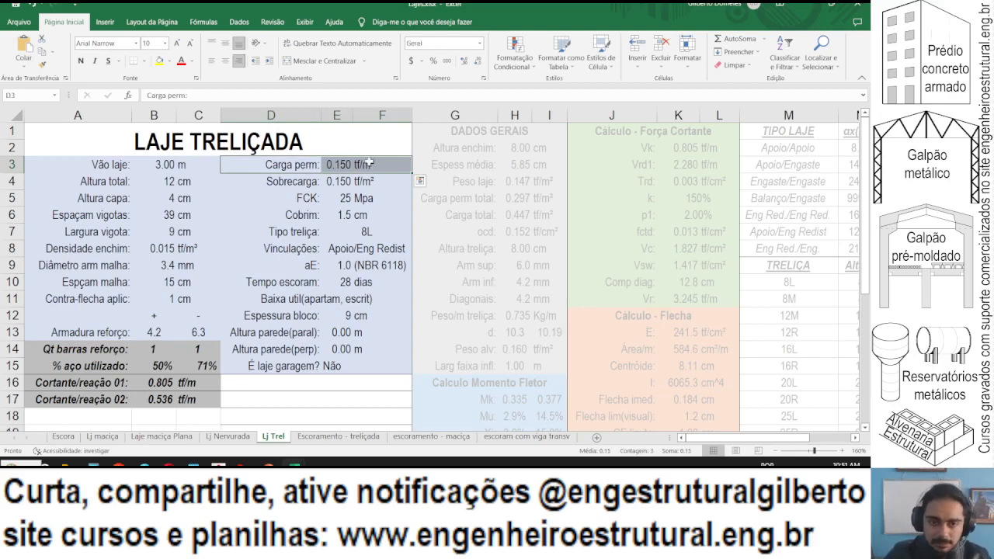
left_click_drag(300, 195, 392, 198)
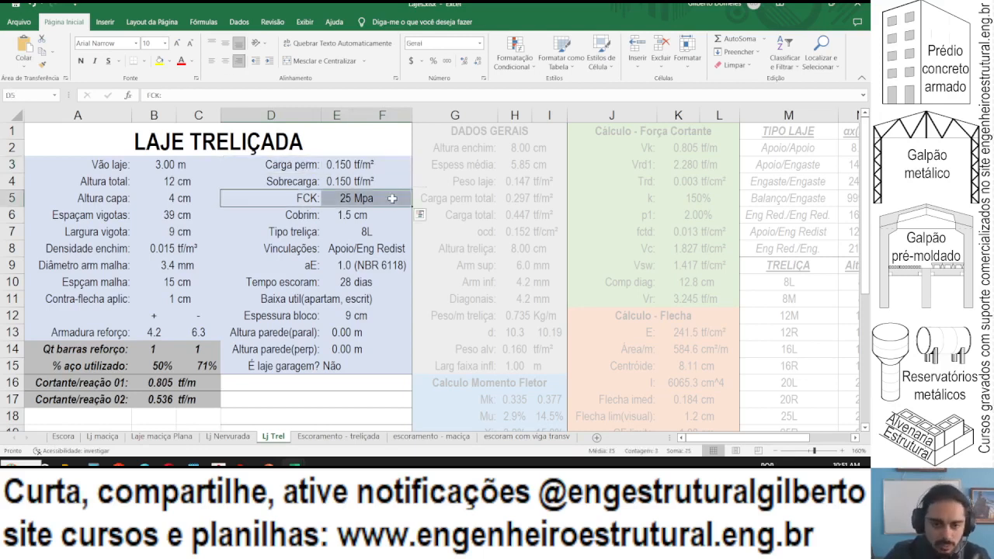
left_click(353, 226)
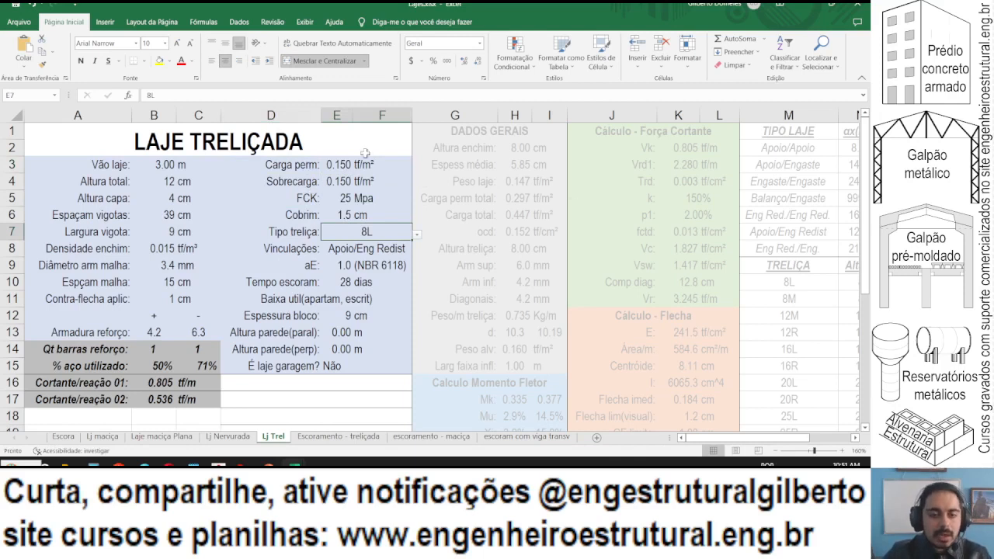
scroll(384, 186, "down", 1)
left_click_drag(287, 232, 383, 231)
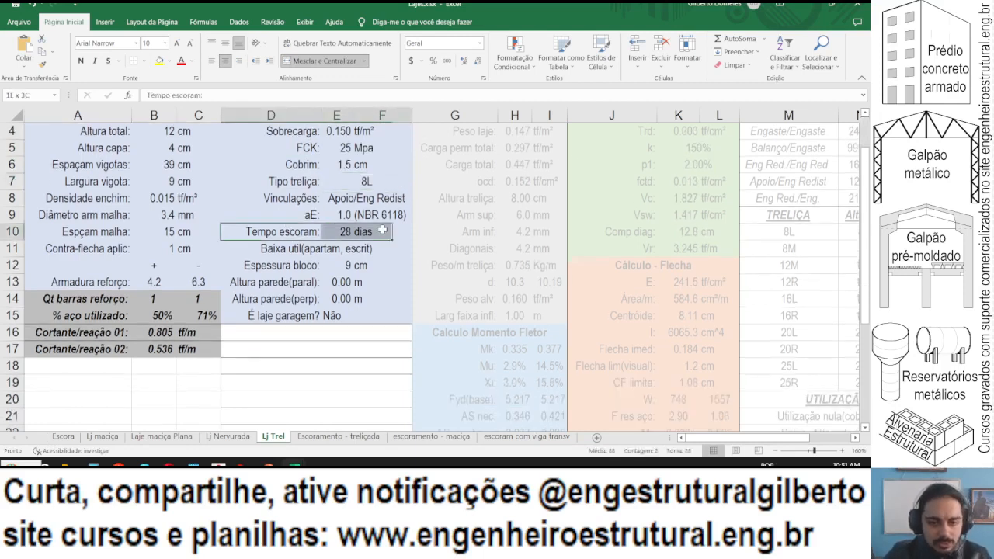
left_click(313, 249)
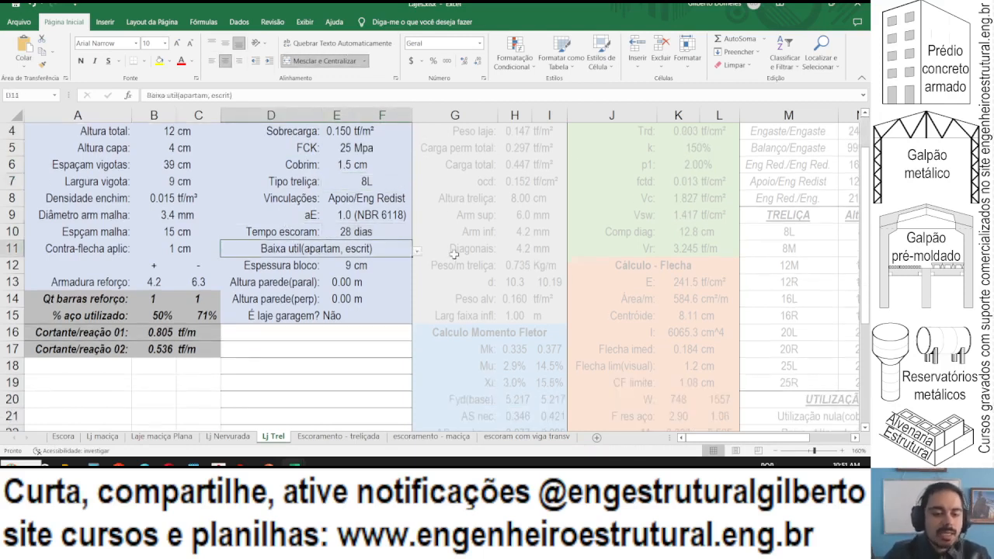
Examine the slab's reinforcement diameters and available options, number of reinforcement bars, steel utilization and support conditions.
scroll(299, 179, "down", 1)
scroll(294, 177, "down", 1)
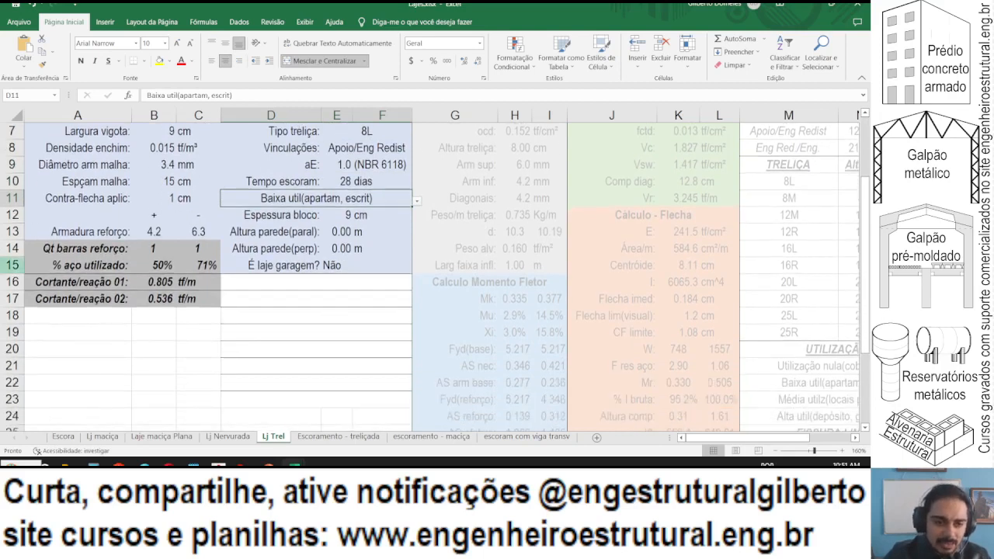
left_click(178, 226)
left_click(154, 229)
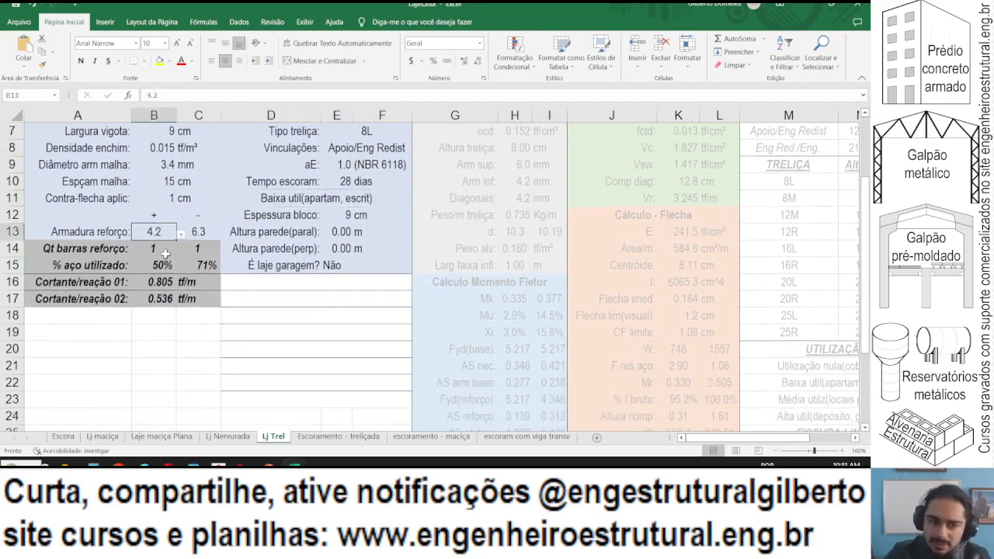
left_click(180, 235)
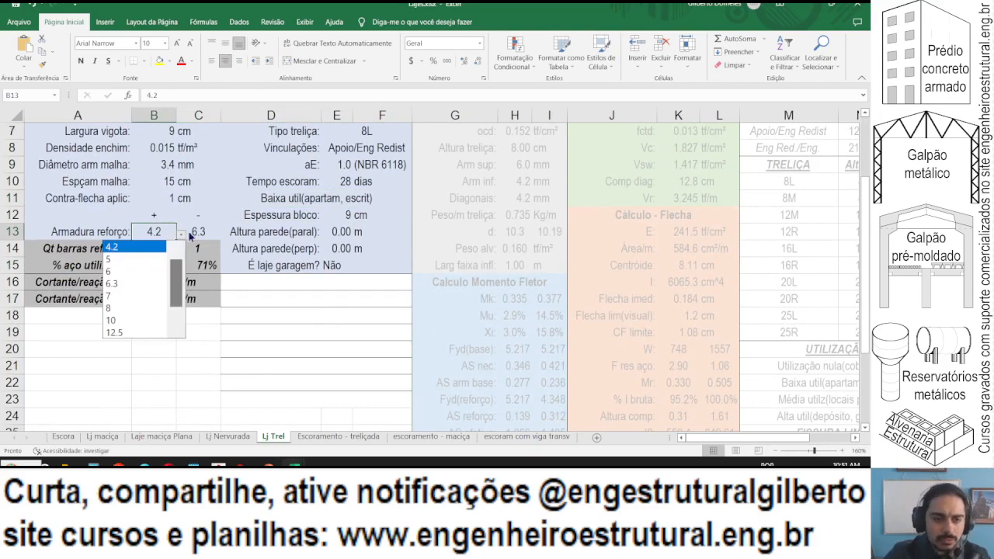
left_click(205, 218)
left_click_drag(116, 247, 180, 246)
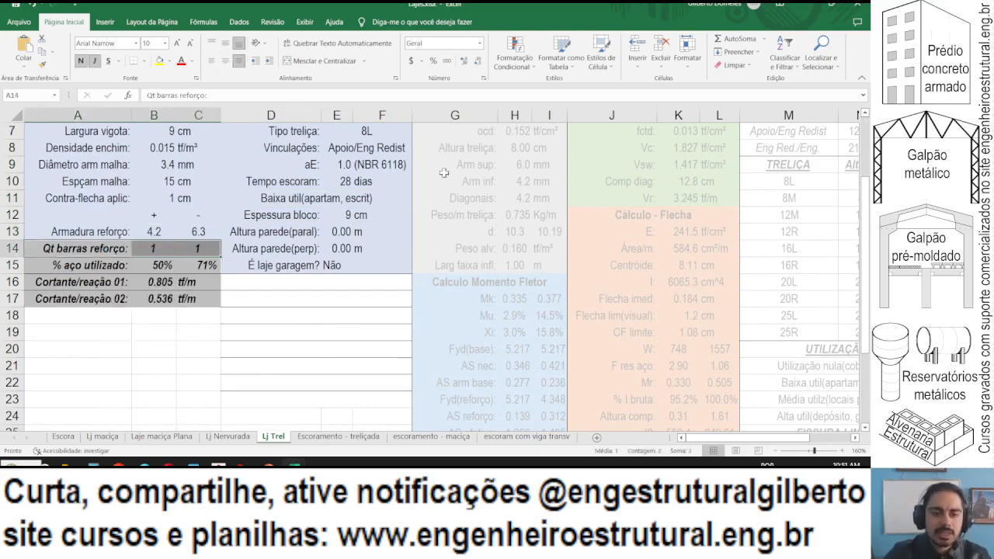
left_click(388, 148)
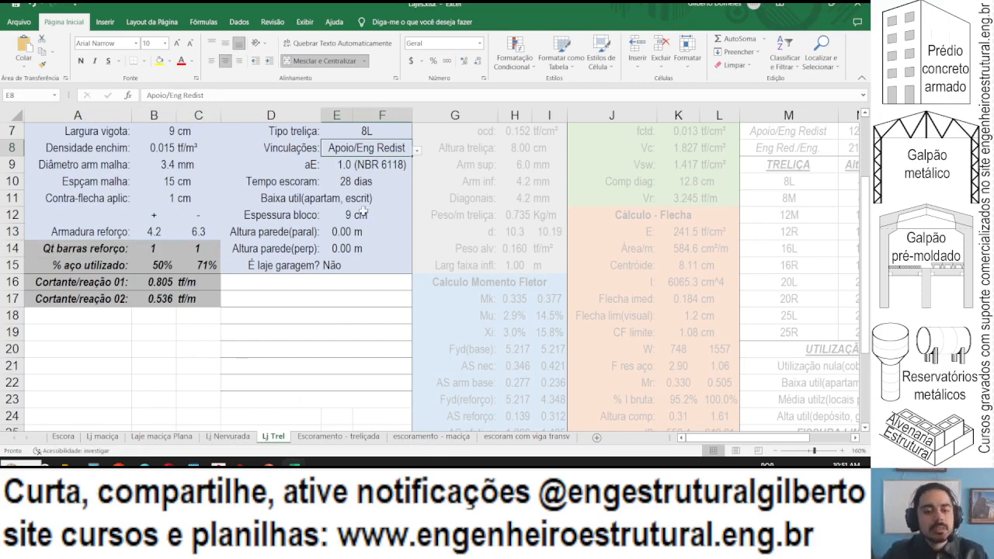
left_click_drag(181, 256, 98, 226)
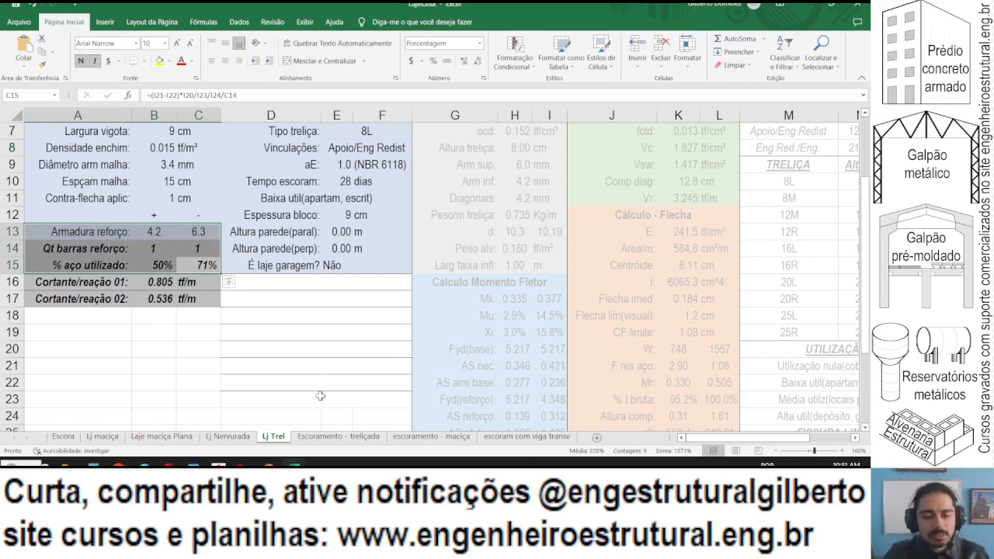
Switch to Paint and check the total area noted in the floor plan's heading.
left_click(145, 464)
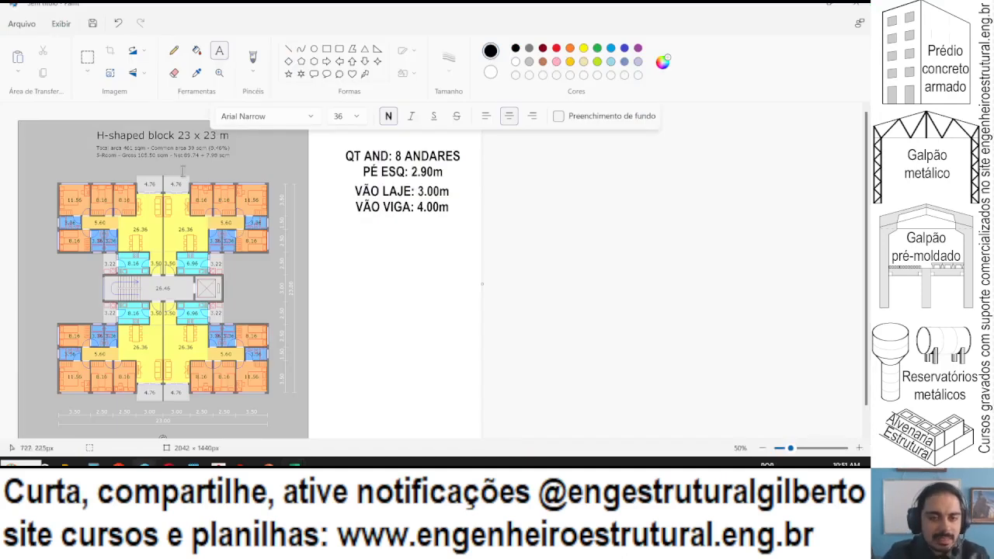
scroll(182, 170, "up", 2)
left_click(252, 60)
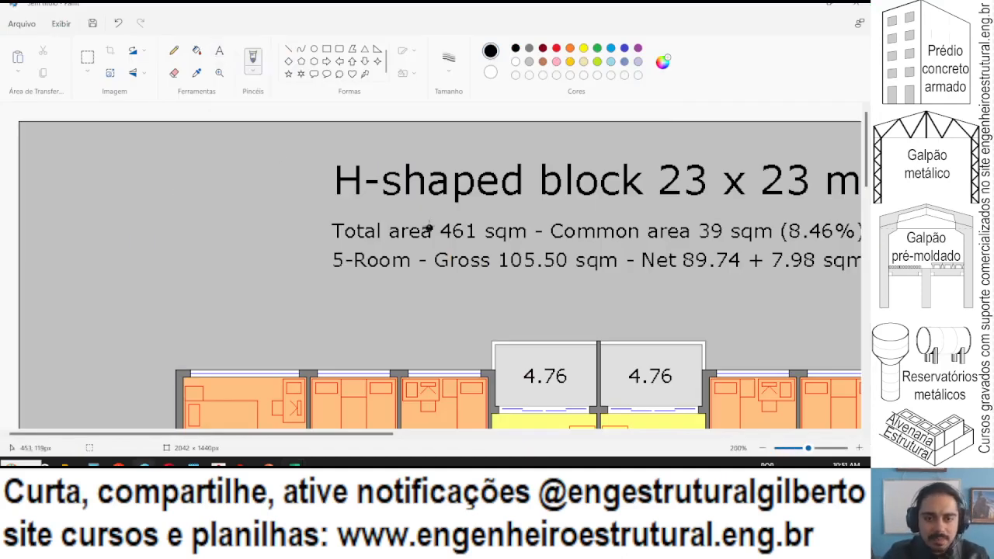
mouse_move(434, 209)
left_mouse_down()
mouse_move(384, 204)
mouse_move(334, 249)
mouse_move(489, 253)
mouse_move(475, 198)
mouse_move(392, 208)
left_mouse_up()
key("ctrl+z")
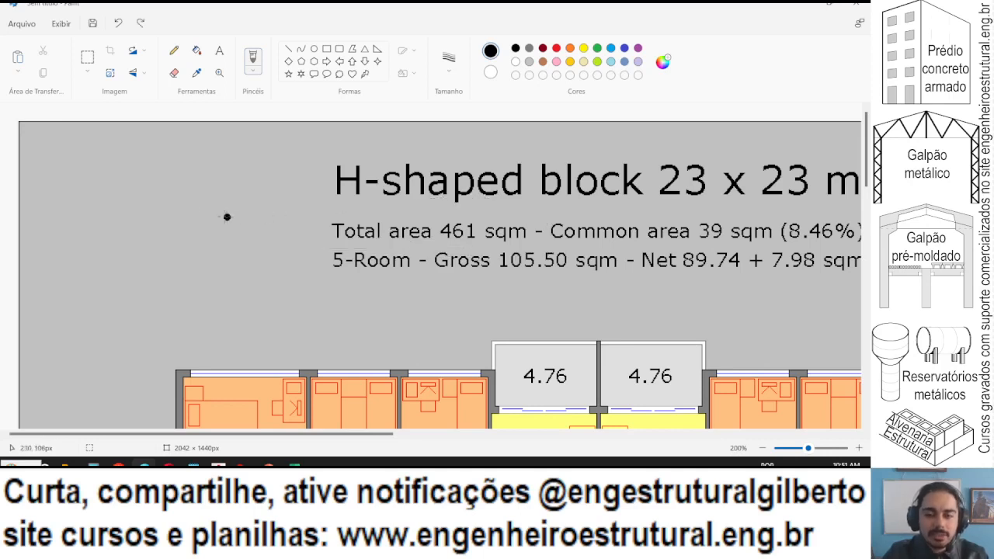
scroll(180, 208, "down", 2)
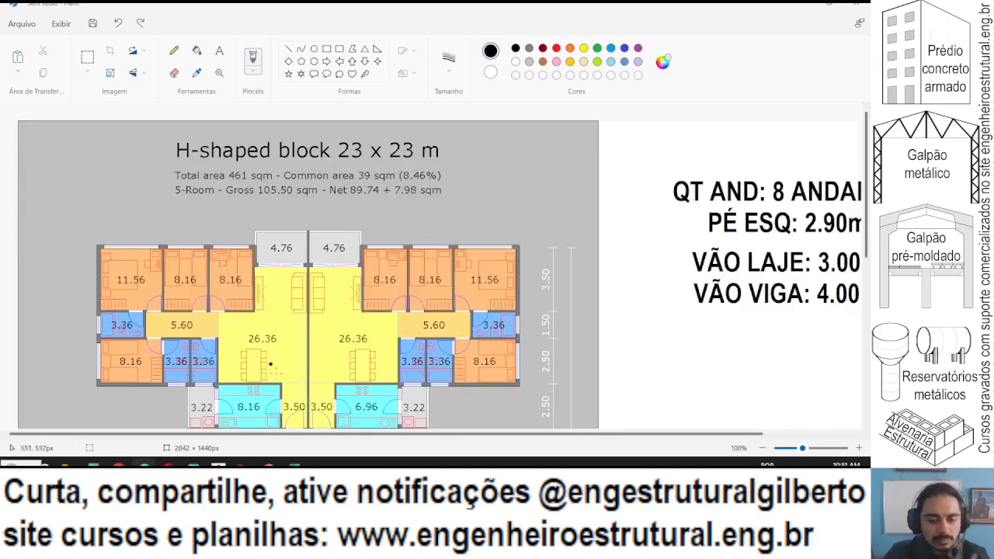
Switch to the Pasta1 workbook in Excel and enter "Item" in A3, "Laje" in A4 and "Área" in B3.
mouse_move(294, 466)
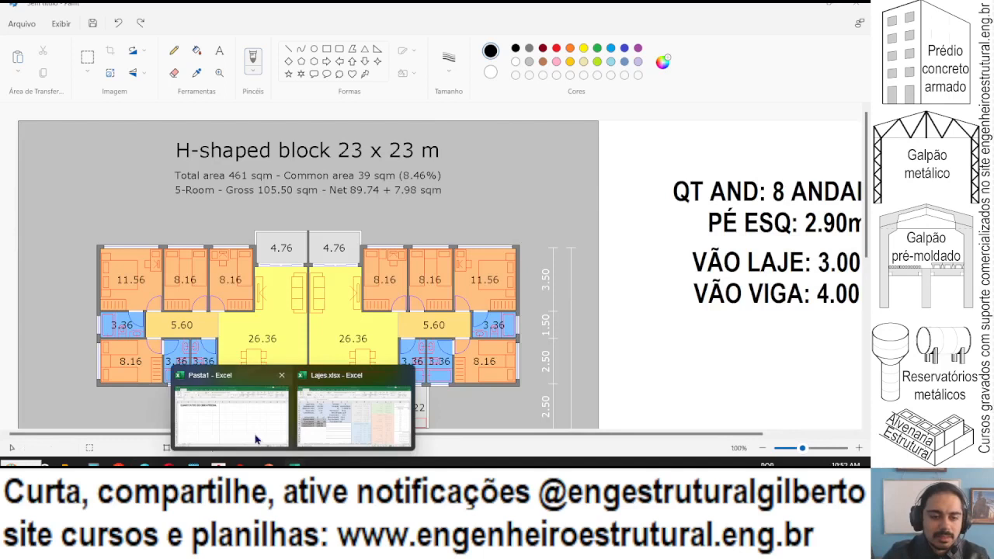
left_click(231, 411)
scroll(50, 168, "up", 1)
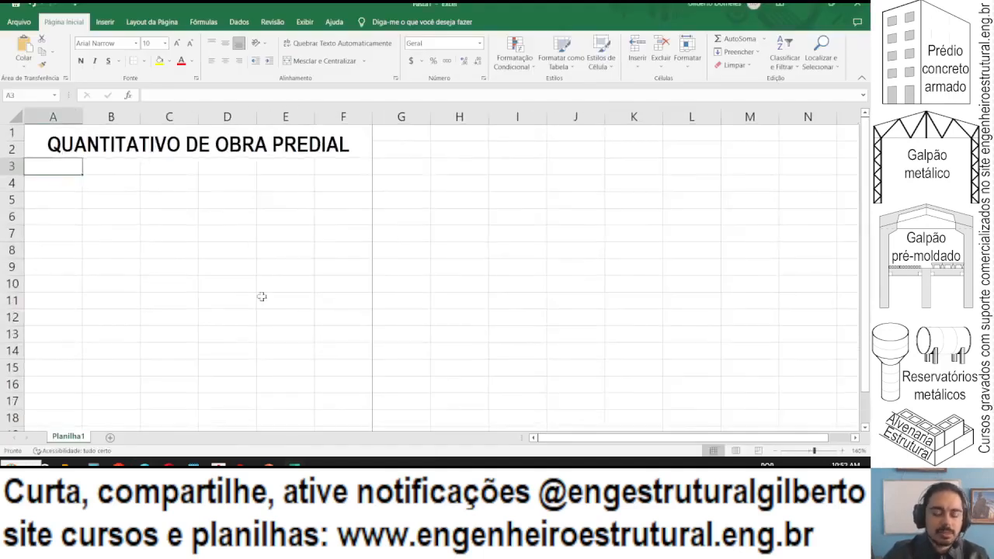
type("Item")
key("Return")
type("Laje")
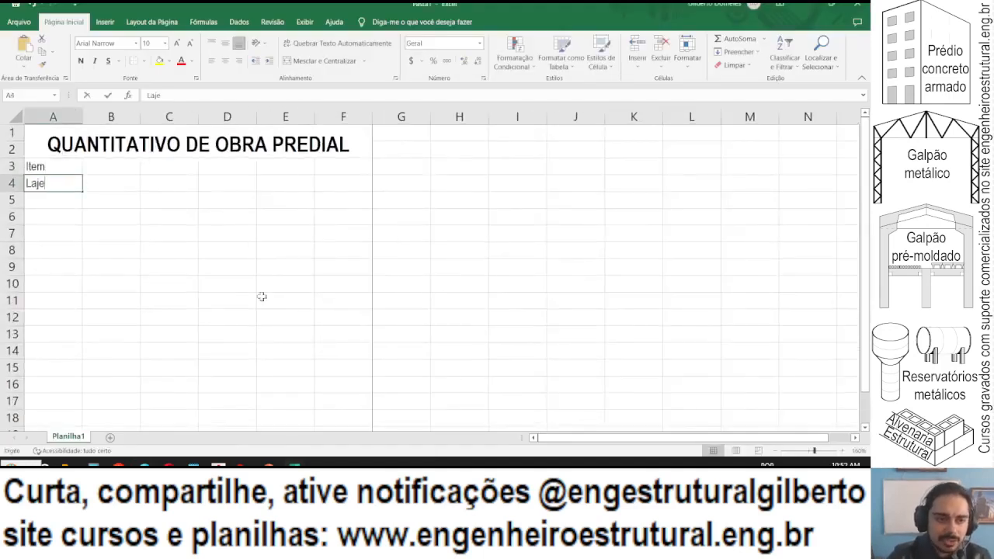
key("Tab")
key("Up")
type("Área")
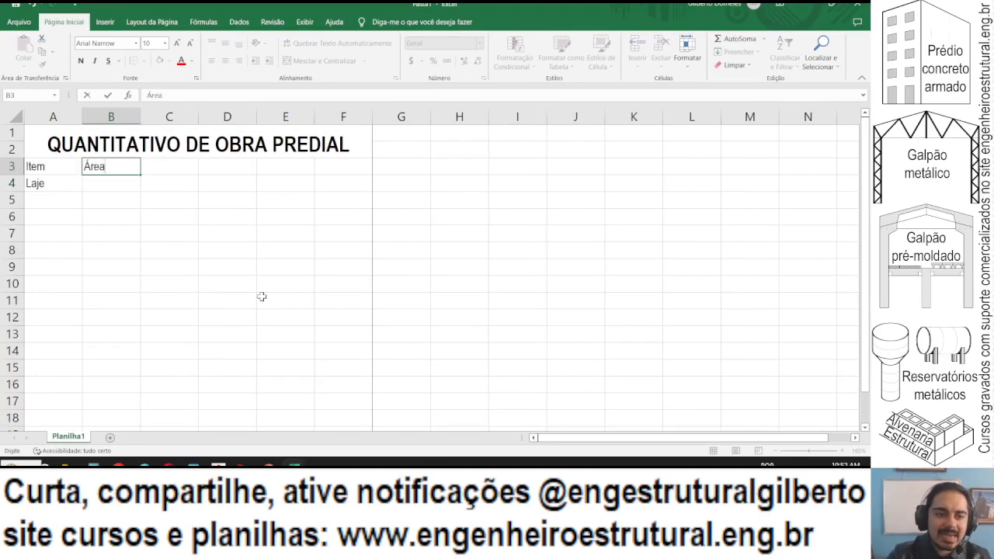
key("Return")
Centre the heading row A3:F3 and make it bold.
key("Up")
key("shift+Left")
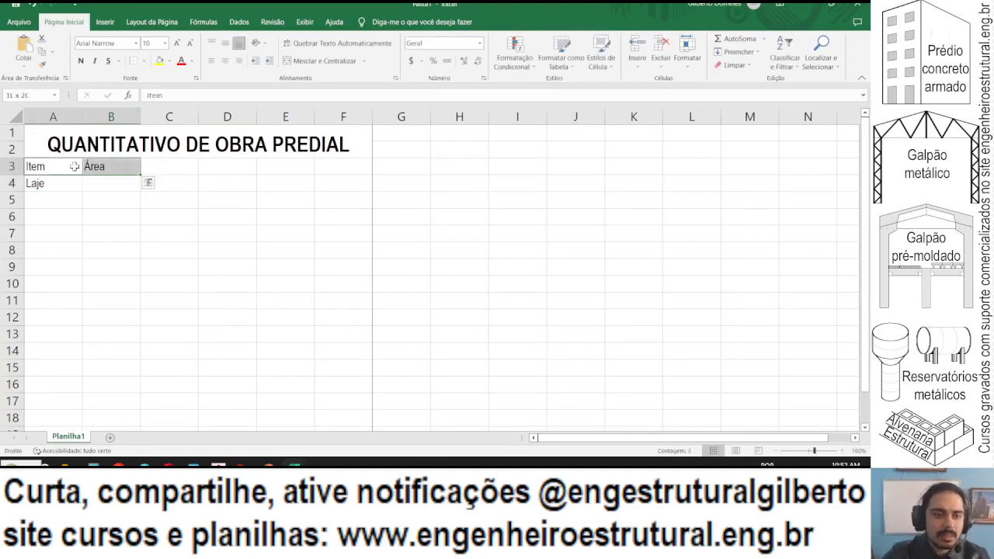
left_click_drag(74, 166, 349, 167)
left_click(224, 61)
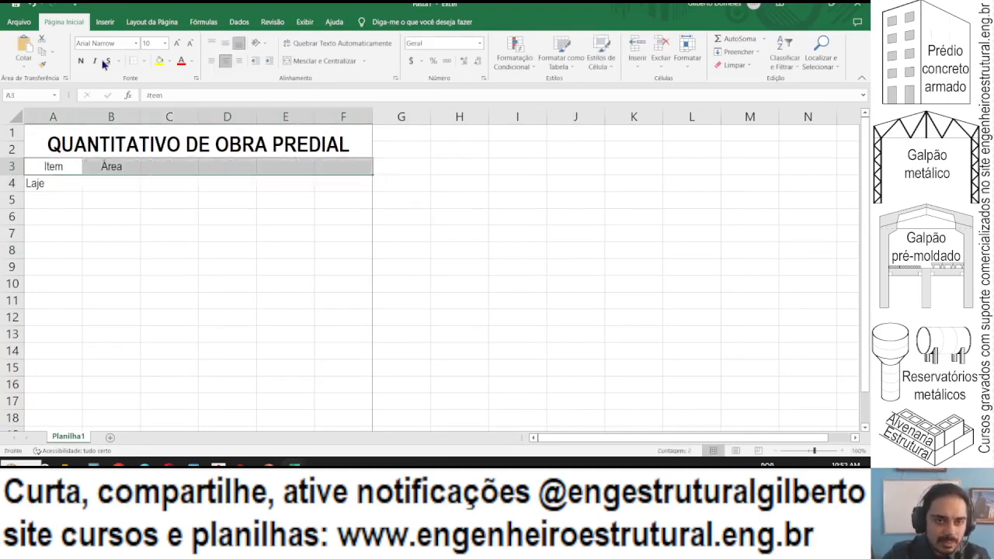
left_click(80, 61)
left_click(43, 185)
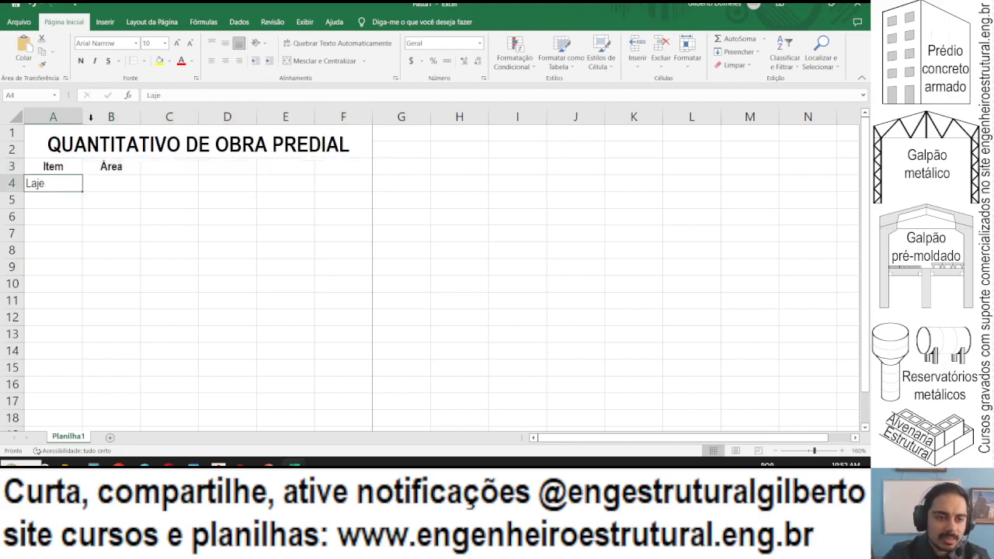
Replace the heading in B3 with "Qt".
left_click(111, 166)
type("Qt")
key("Return")
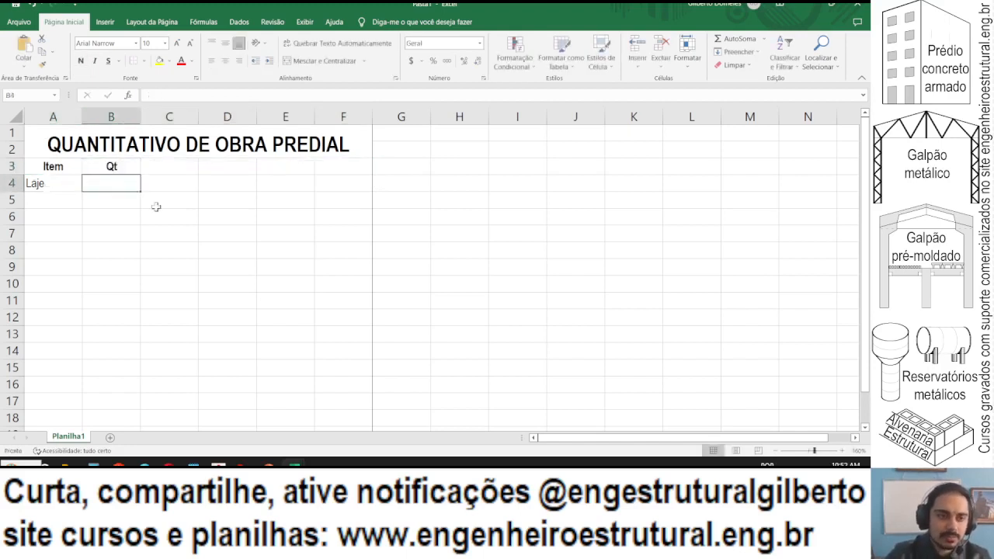
Check the total area in the Paint floor plan, then return to the Pasta1 workbook and enter =461*8 in B4.
key("alt+Tab")
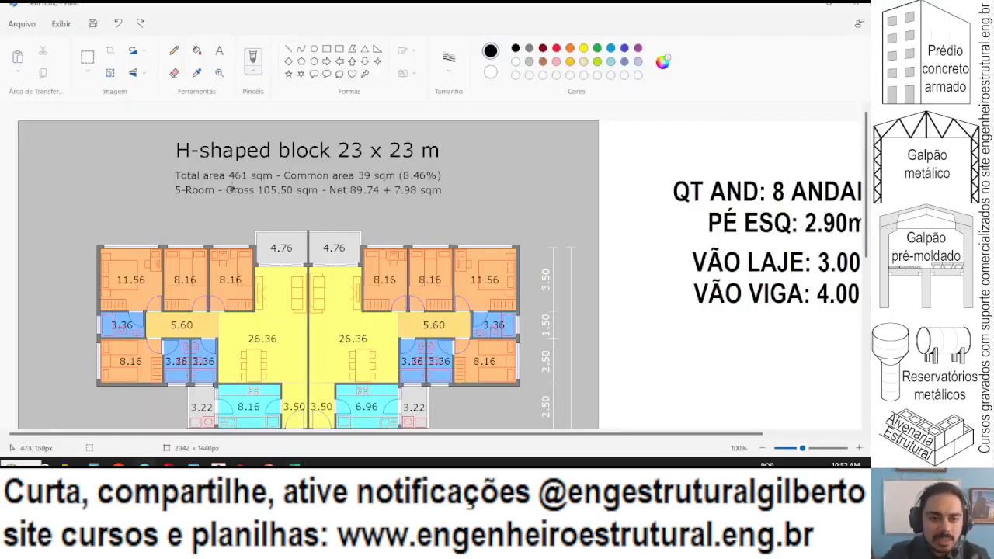
left_click_drag(220, 184, 267, 185)
key("ctrl+z")
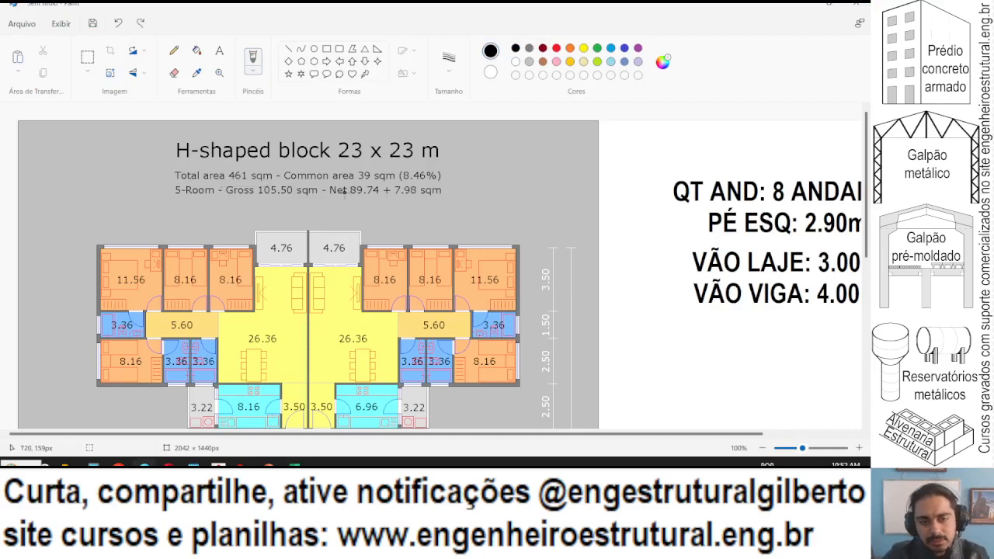
key("alt+Tab")
type("=46")
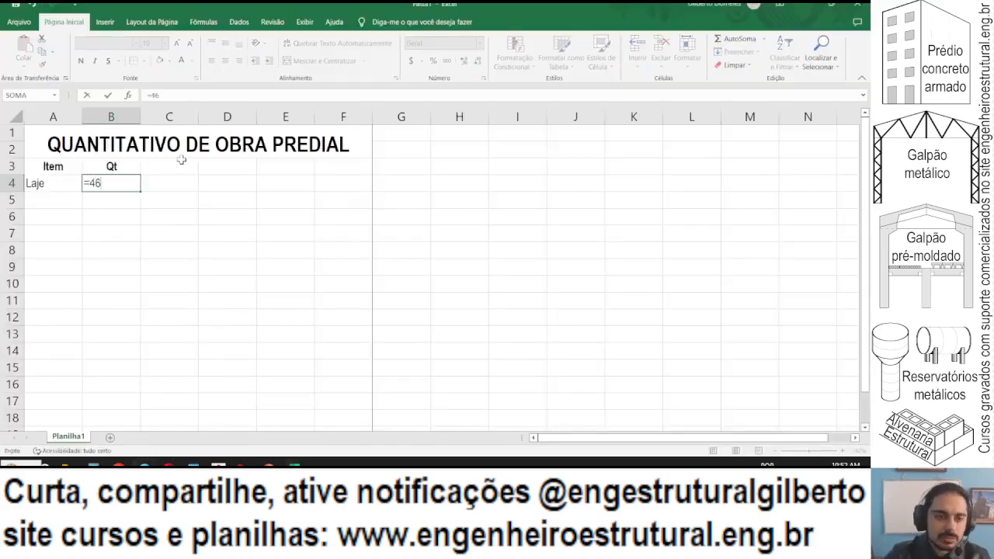
type("1*8")
key("ctrl+Return")
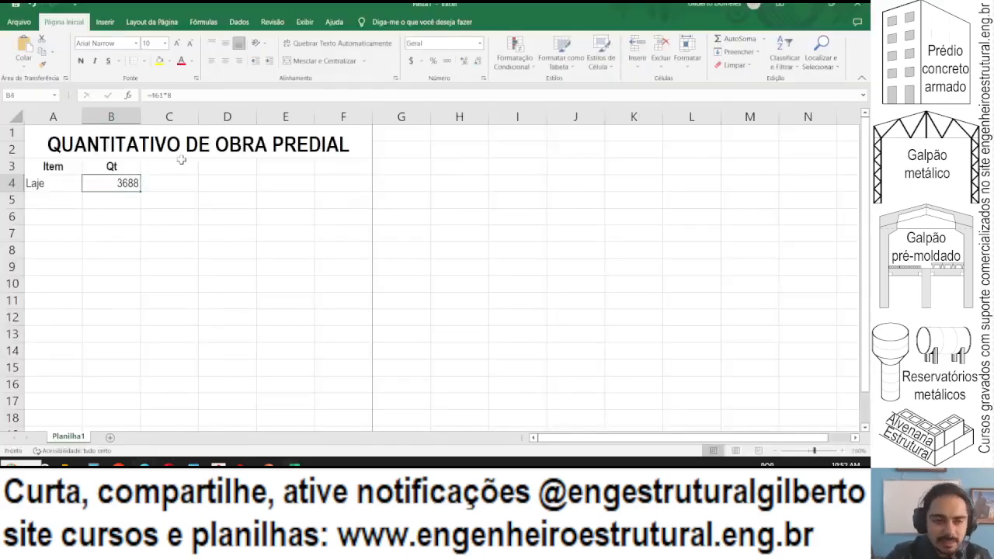
Centre the slab quantity in B4 and the item name in A4.
left_click(226, 60)
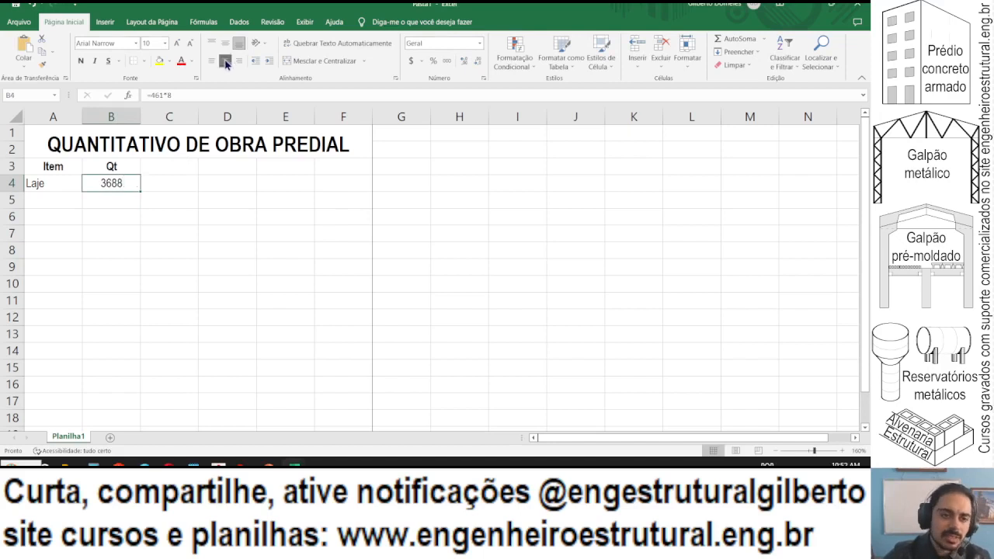
left_click(67, 183)
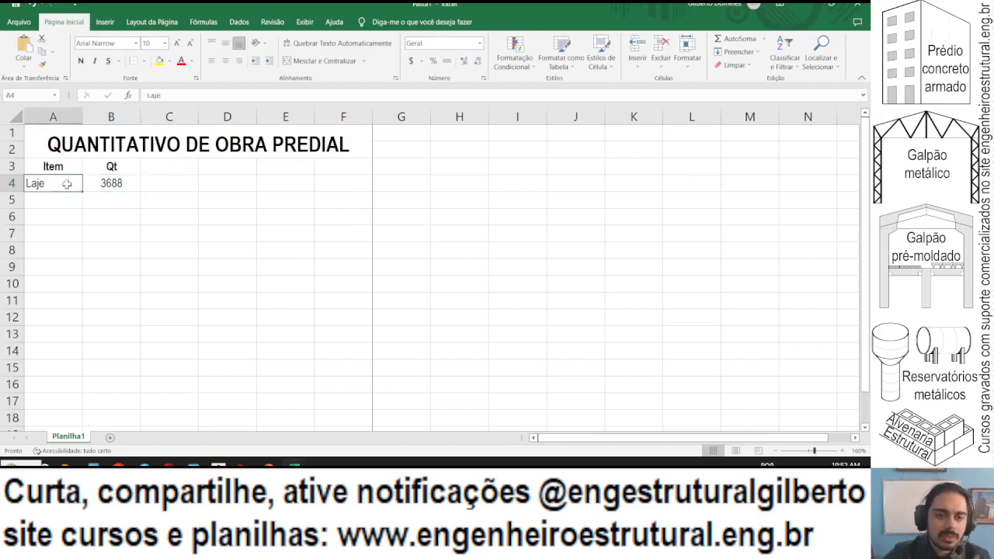
left_click(225, 67)
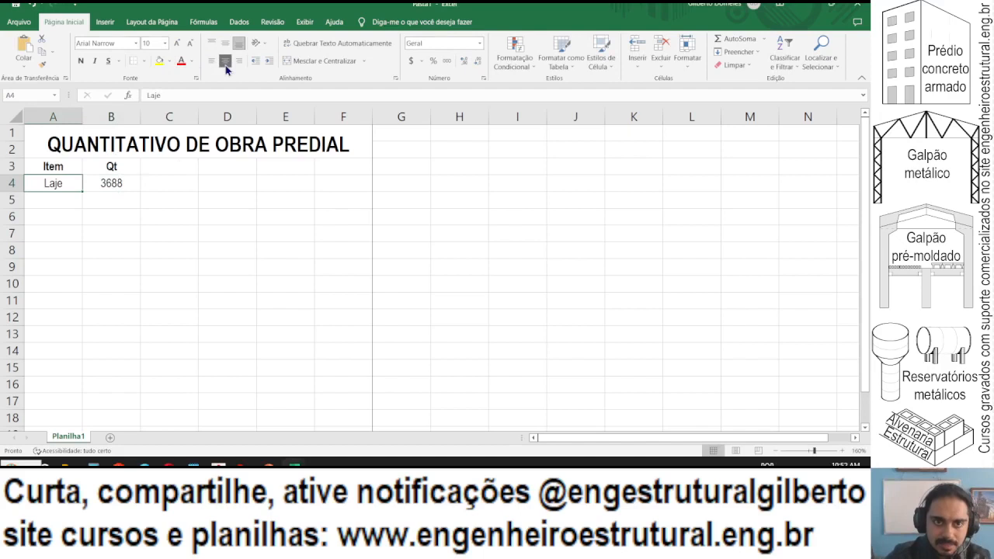
left_click(165, 170)
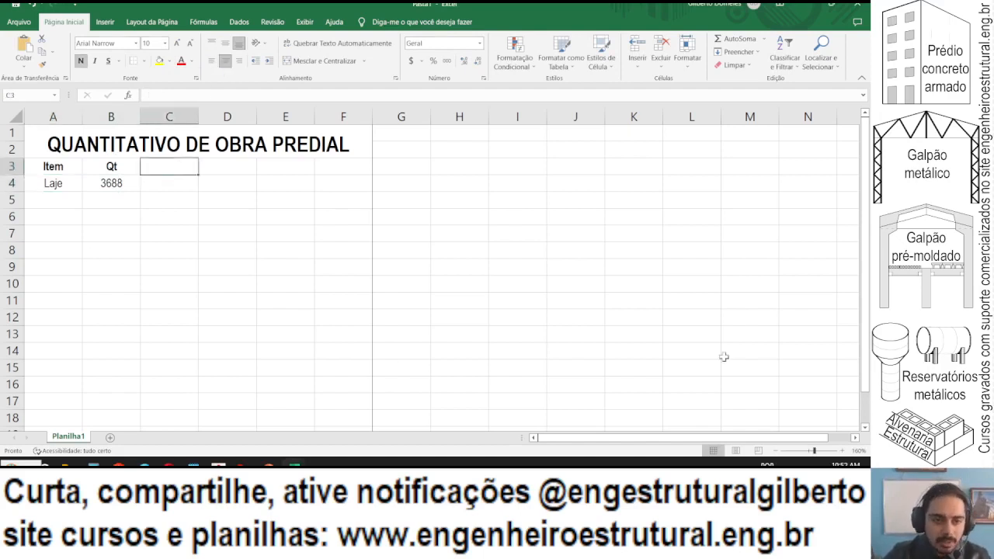
type("Consumo")
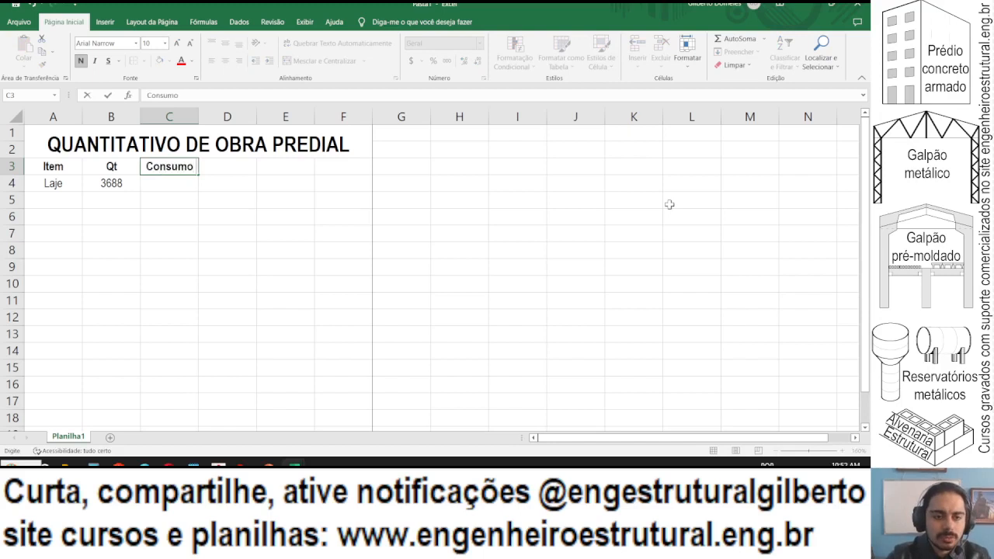
key("Escape")
type("Co")
key("BackSpace")
key("BackSpace")
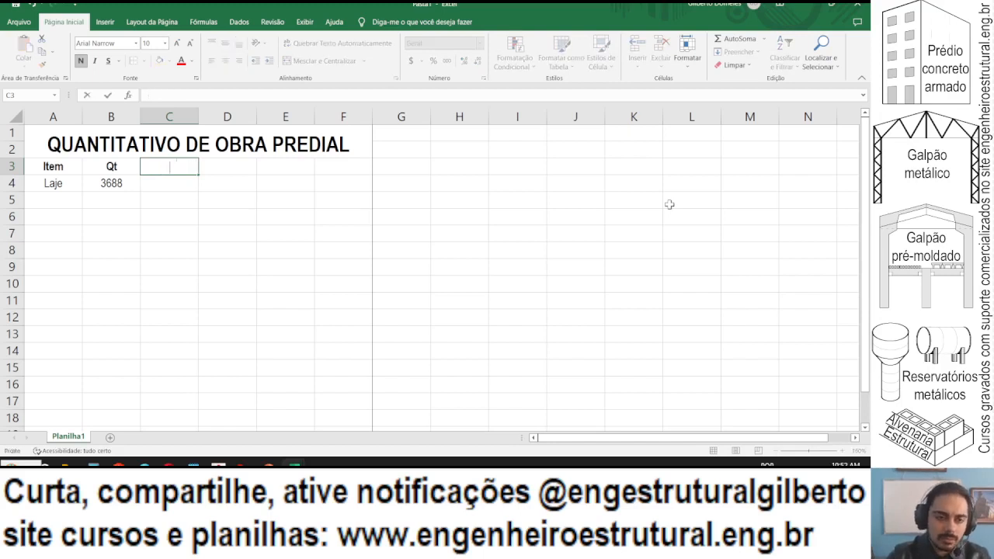
Enter the heading "Concreto/um" in C3 and auto-fit the width of column C.
type("Concreto")
key("Return")
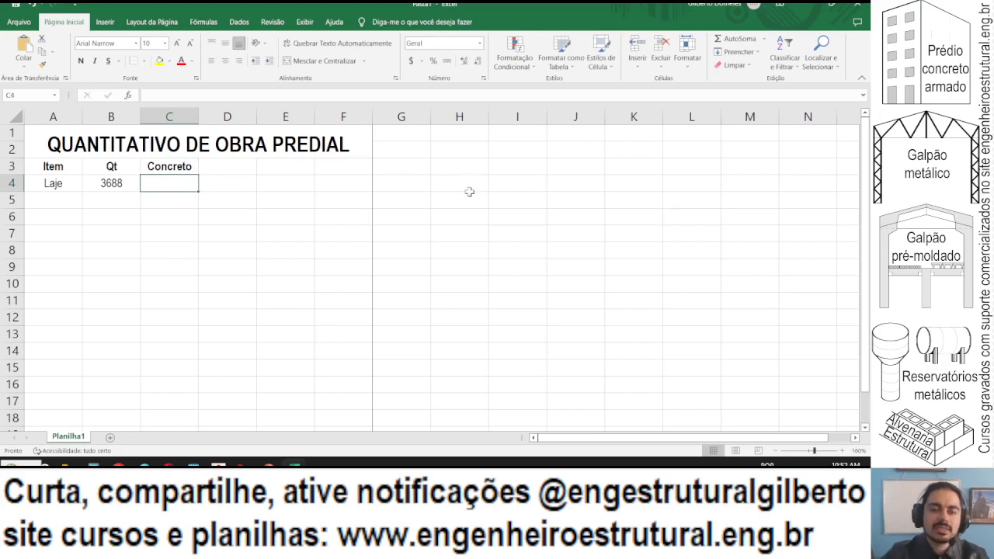
left_click(159, 166)
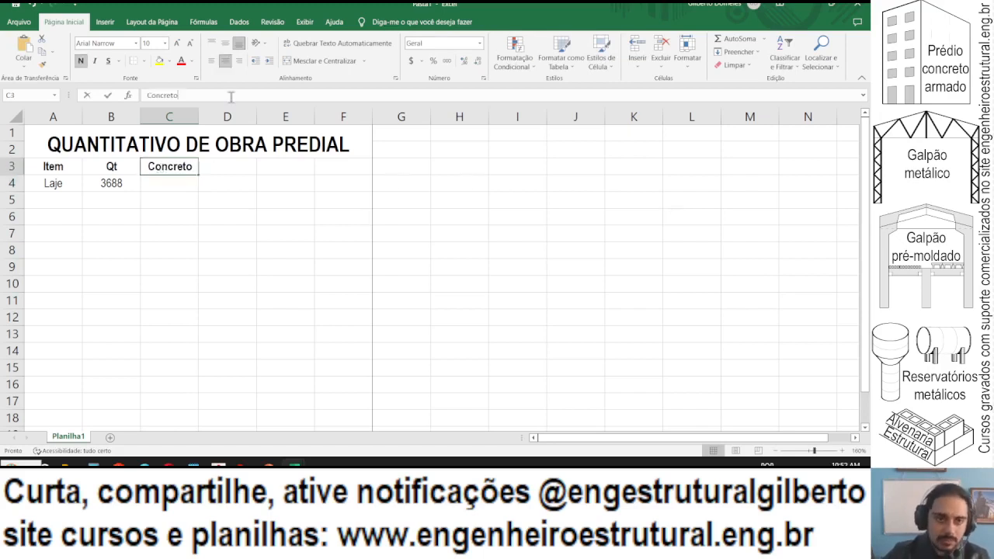
left_click(231, 94)
type("/um")
key("Return")
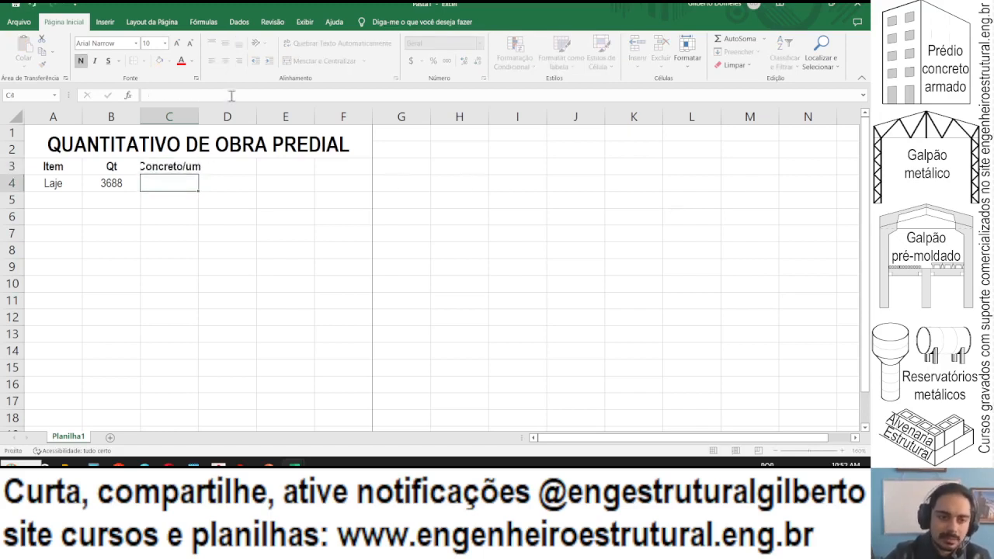
double_click(198, 116)
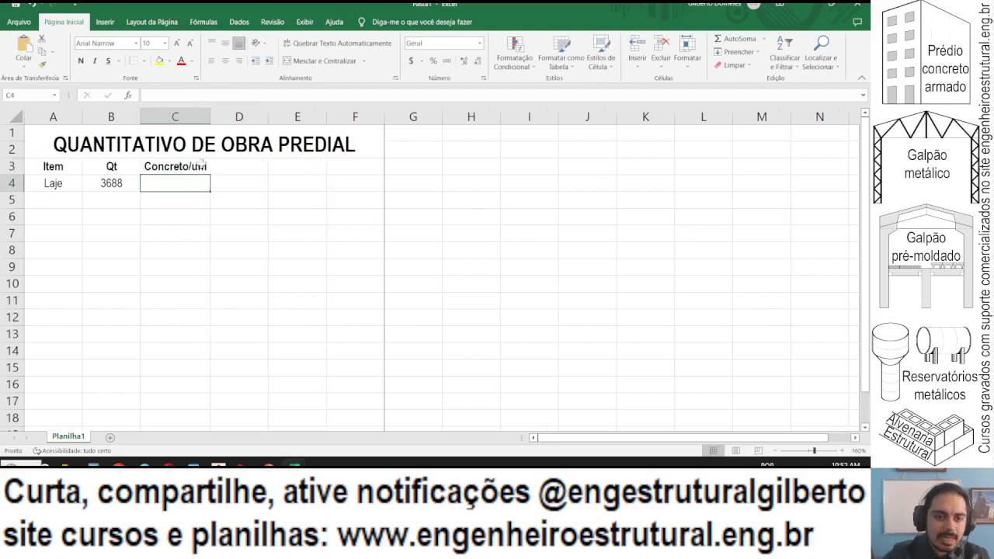
Correct the heading in C3 to "Concreto/un".
key("Up")
left_click(237, 100)
key("BackSpace")
type("n")
key("Return")
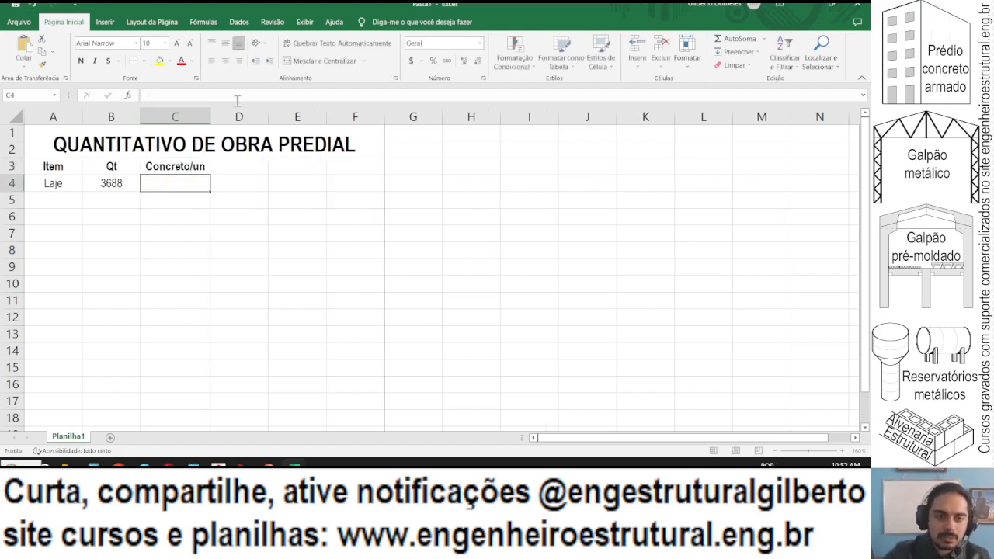
Select C4, then switch to the Lajes.xlsx workbook and check the lattice slab's dimensions on the Lj Trel sheet.
left_click(167, 165)
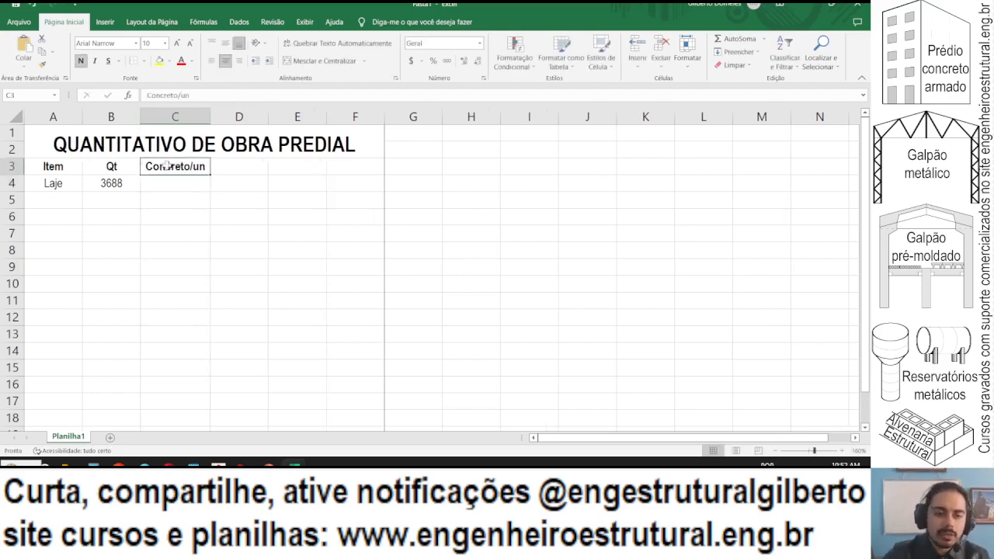
left_click(181, 183)
key("alt+Tab")
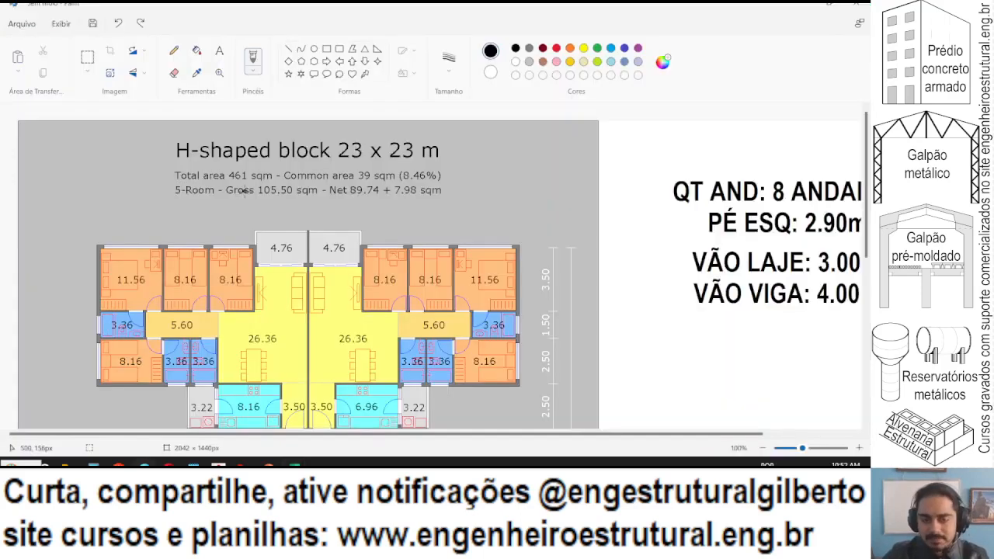
key("alt+Tab")
mouse_move(268, 464)
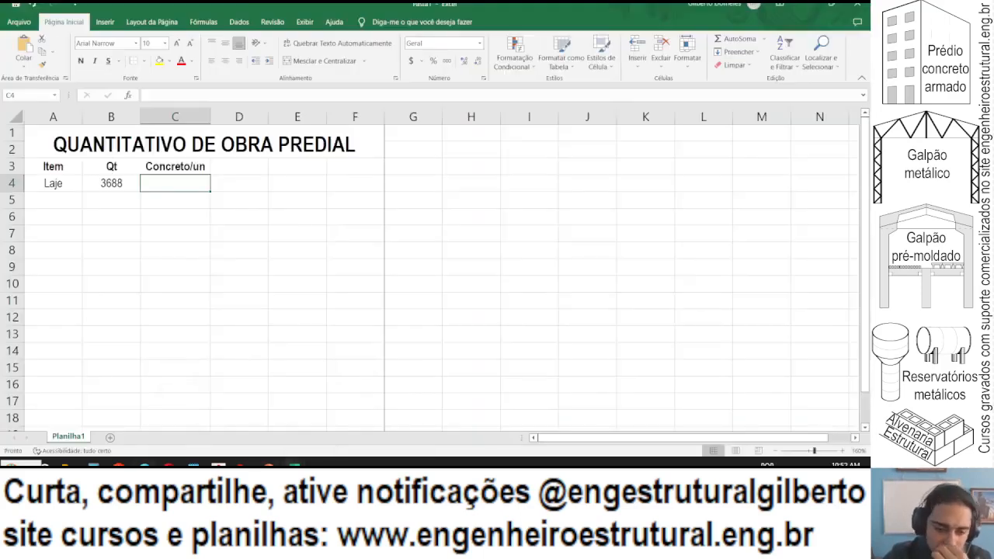
left_click(365, 440)
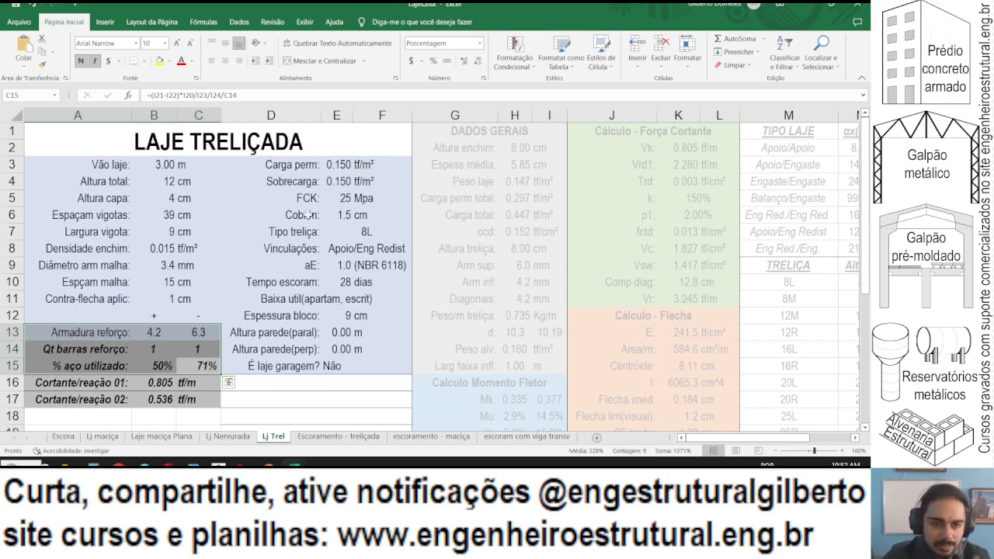
scroll(308, 215, "down", 1)
scroll(308, 215, "up", 1)
Open the Calculator and enter 0.04 + 0.08 × 0.09 × 1 ÷ 0.39 for the slab's concrete per square metre.
left_click(94, 464)
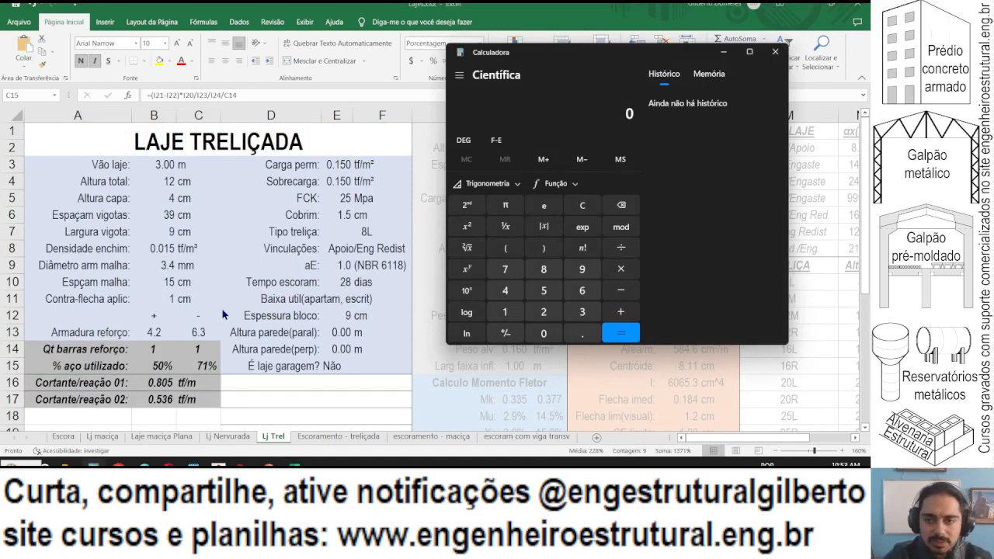
type(".04")
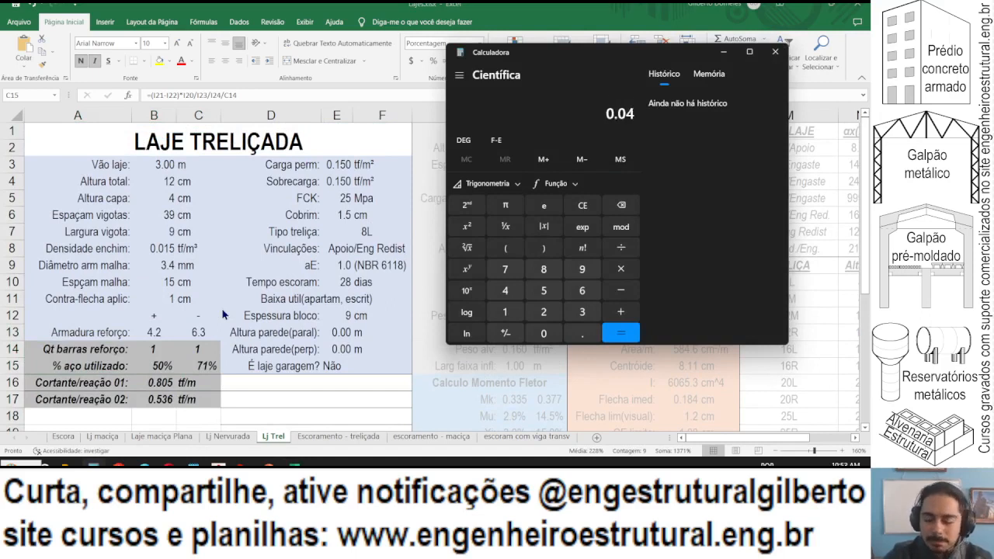
type(".08")
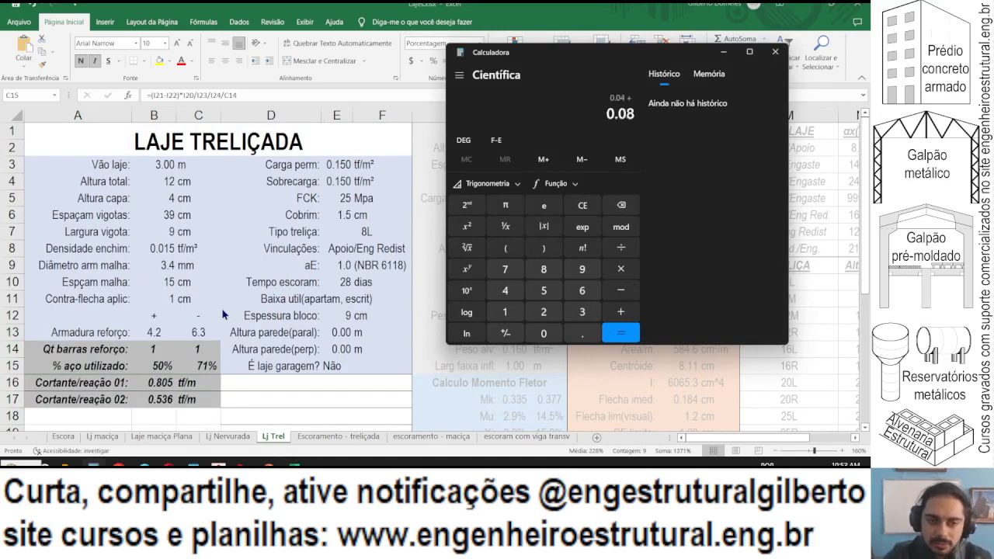
type("2")
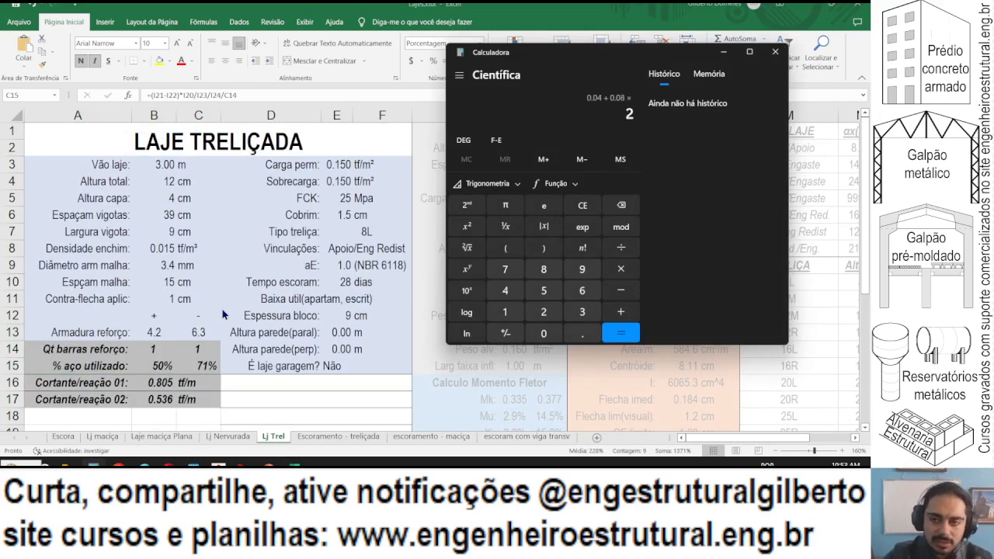
key("Delete")
type("0.09*")
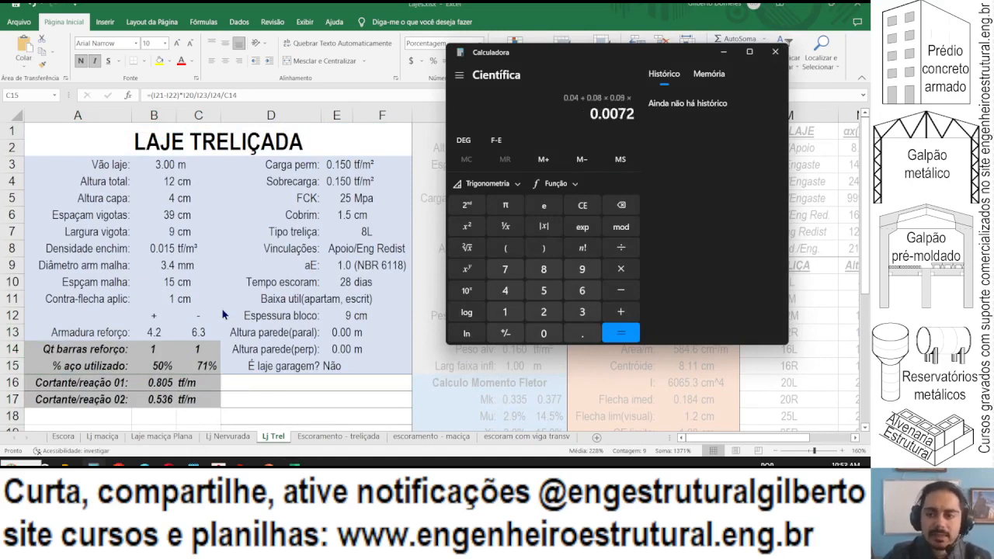
type("1/.39")
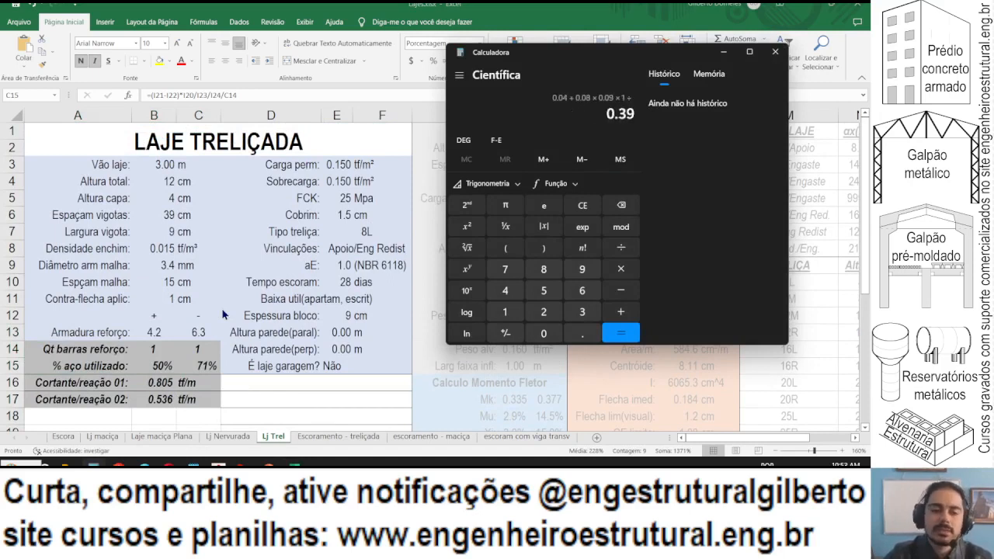
Add 0.03 × 0.03 ÷ 0.39 to the calculation, evaluate it and highlight the result.
type("+")
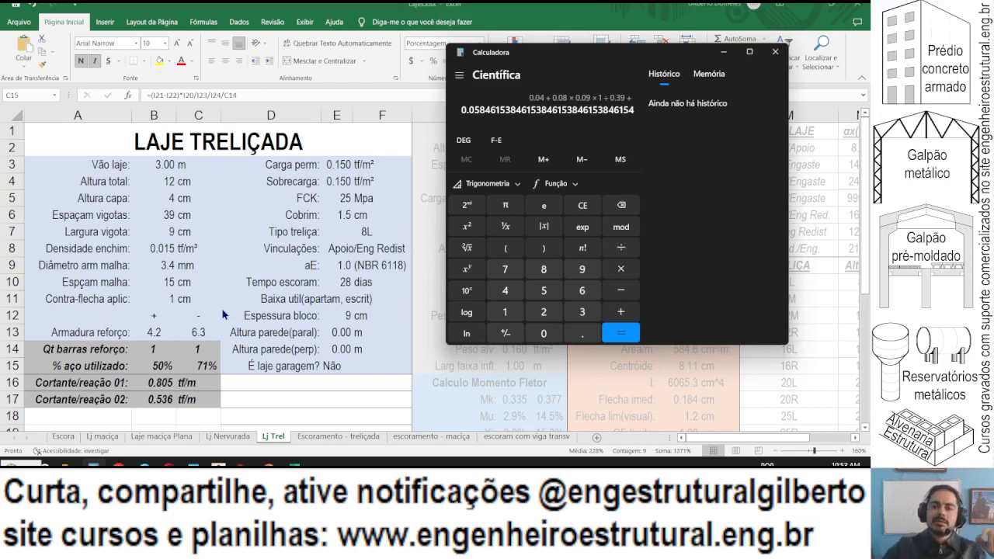
type("0.03")
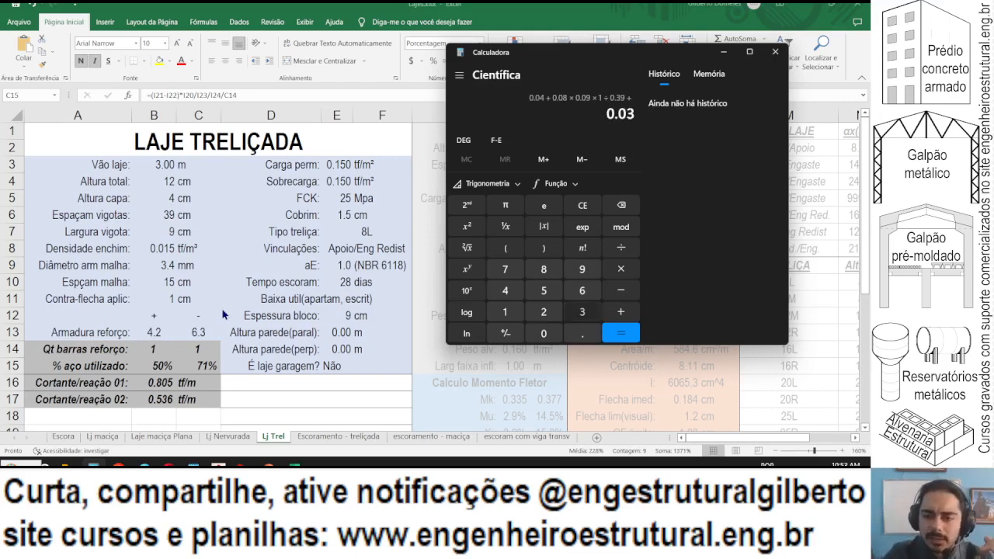
type("*0.03")
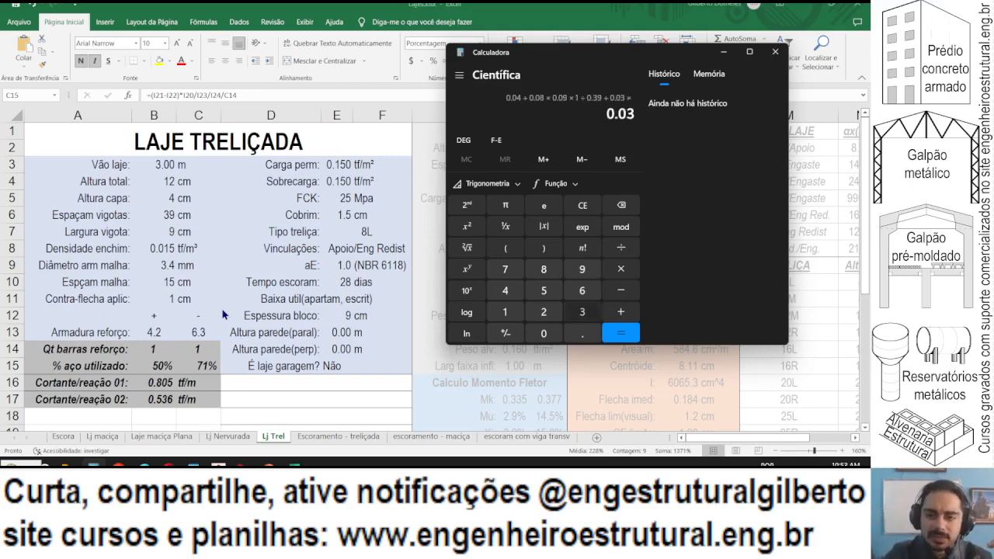
type("/0.39")
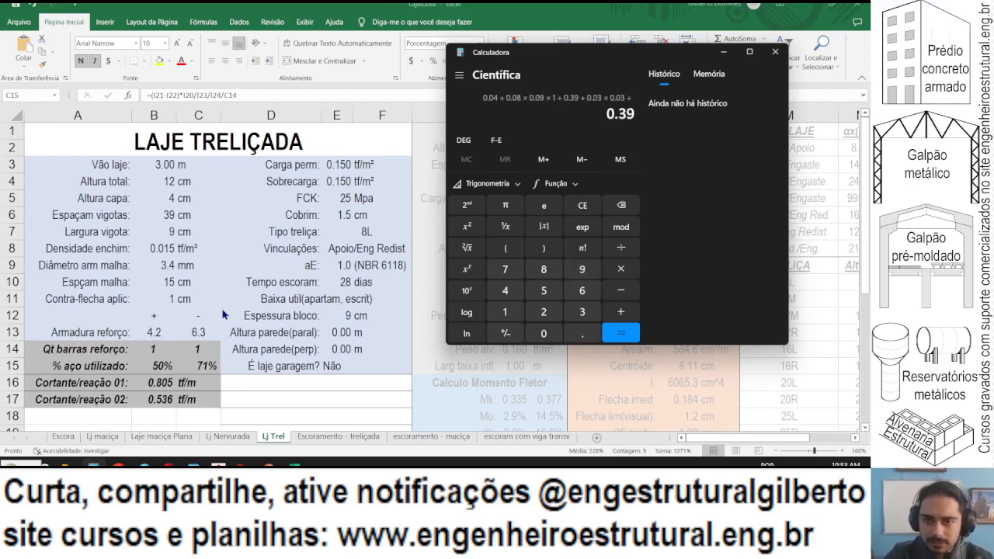
key("Return")
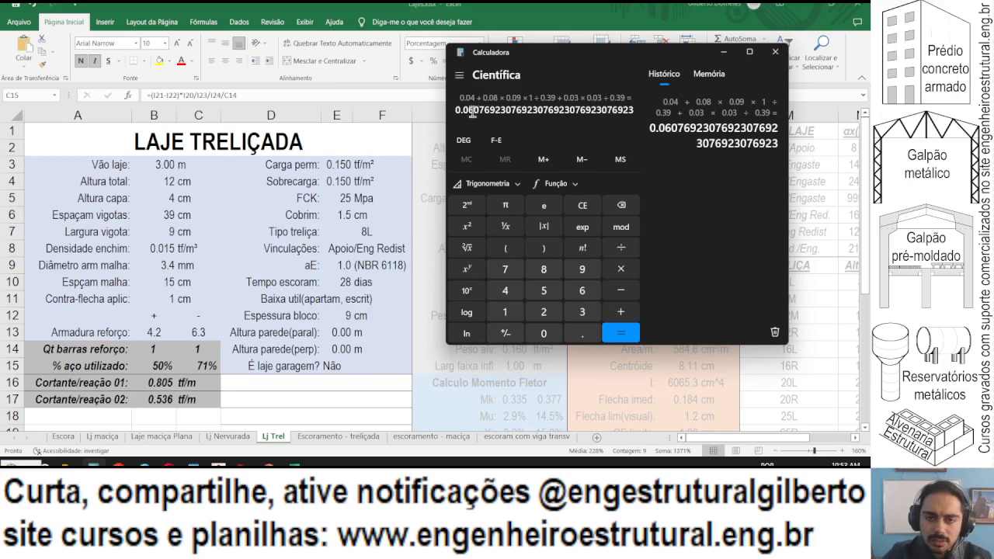
left_click_drag(463, 111, 628, 112)
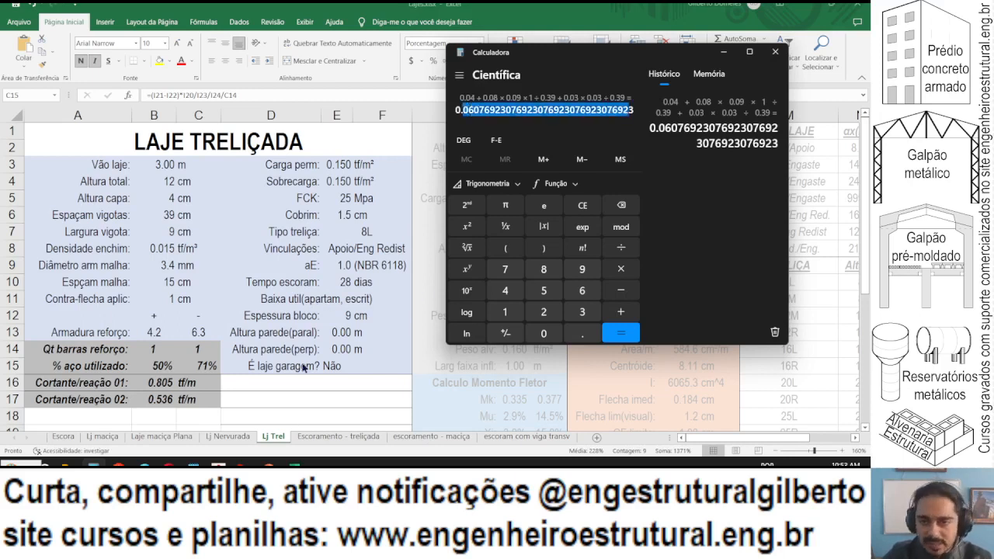
Switch to the Pasta1 workbook, enter =0.061 centred in C4 as the slab's concrete per unit, and select D3.
mouse_move(294, 464)
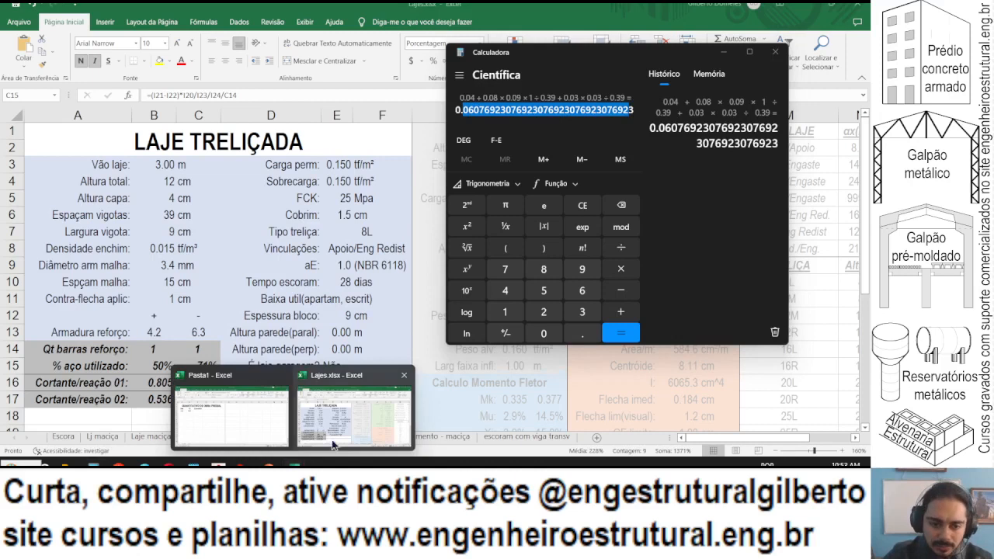
left_click(225, 431)
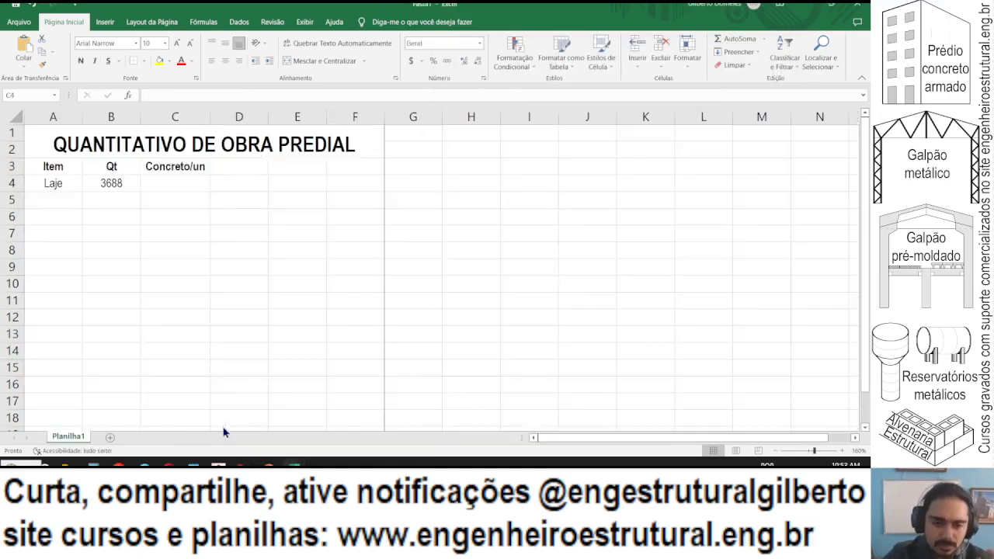
type("=0.061")
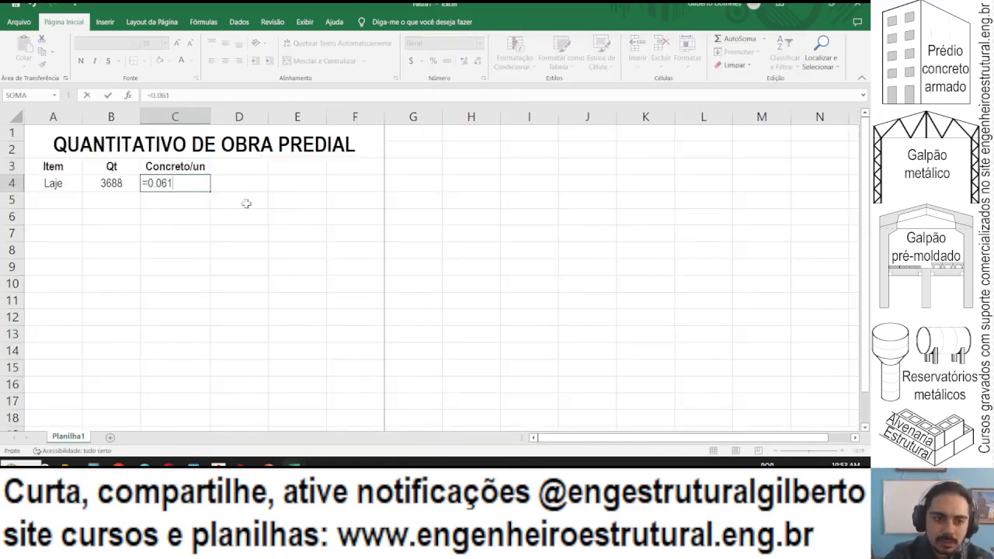
key("ctrl+Return")
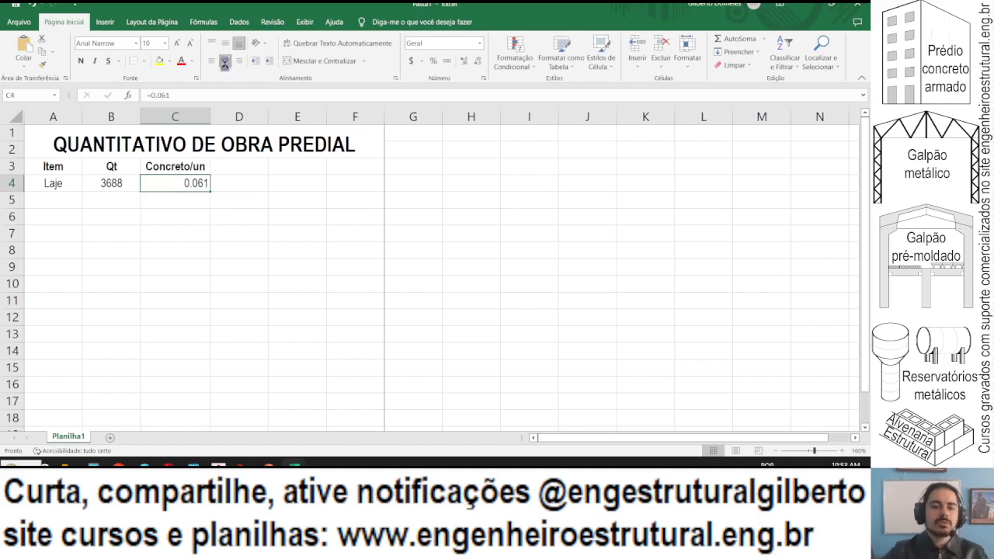
left_click(225, 62)
left_click(220, 167)
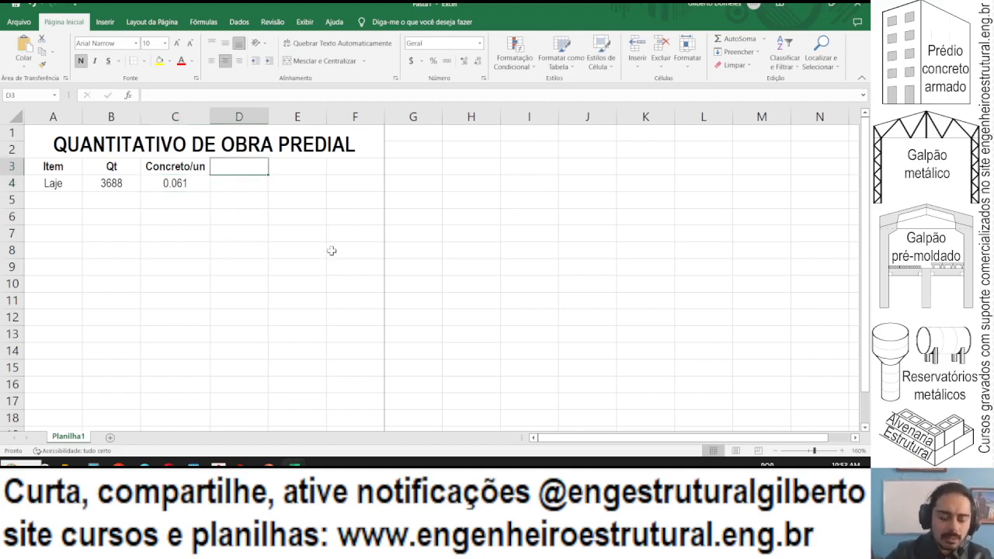
type("Aço/um")
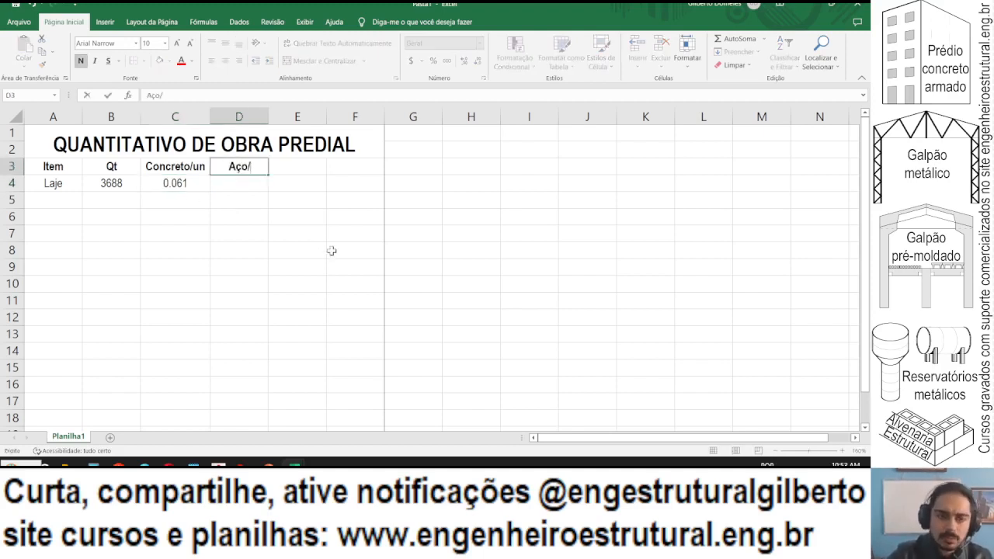
key("Return")
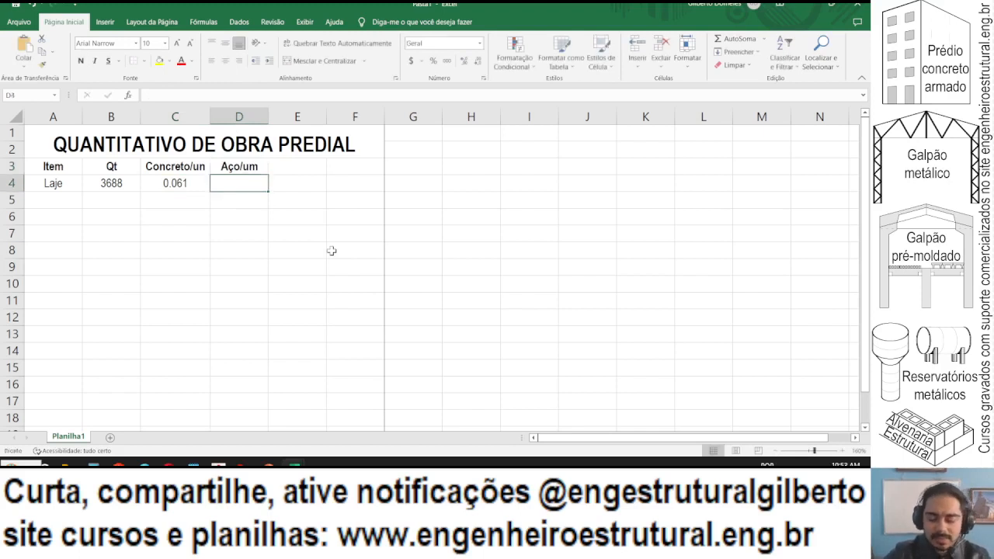
type("A")
key("Escape")
key("Up")
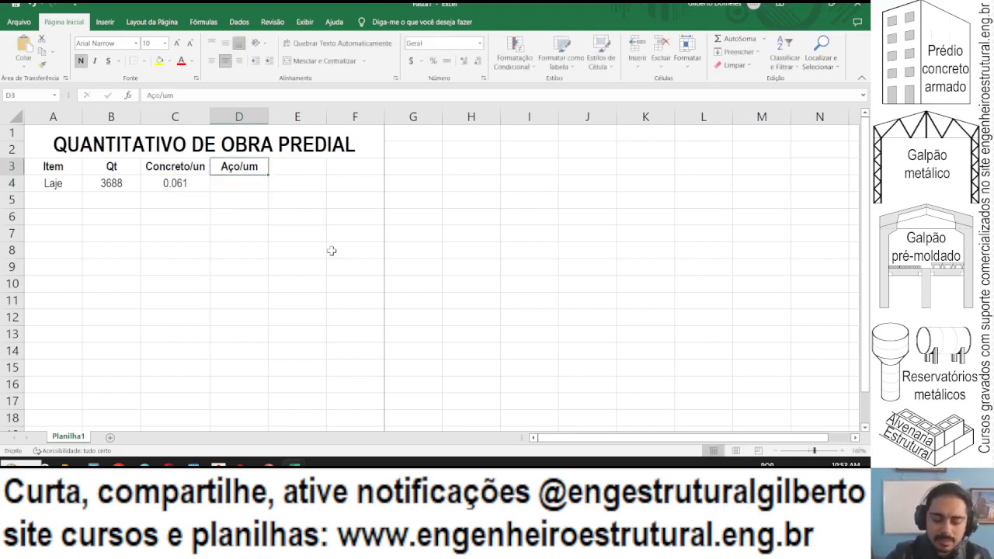
type("Verg/um")
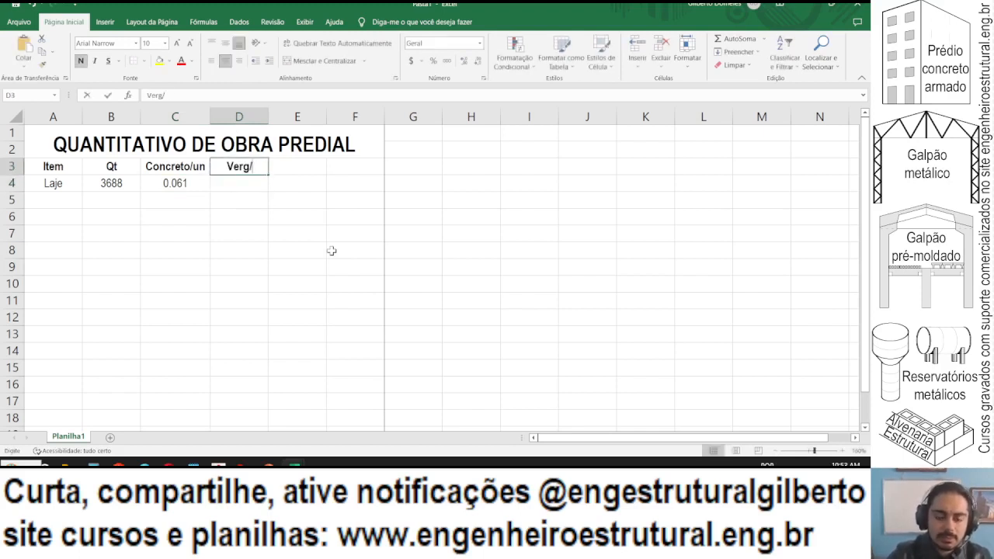
key("Return")
key("ctrl+z")
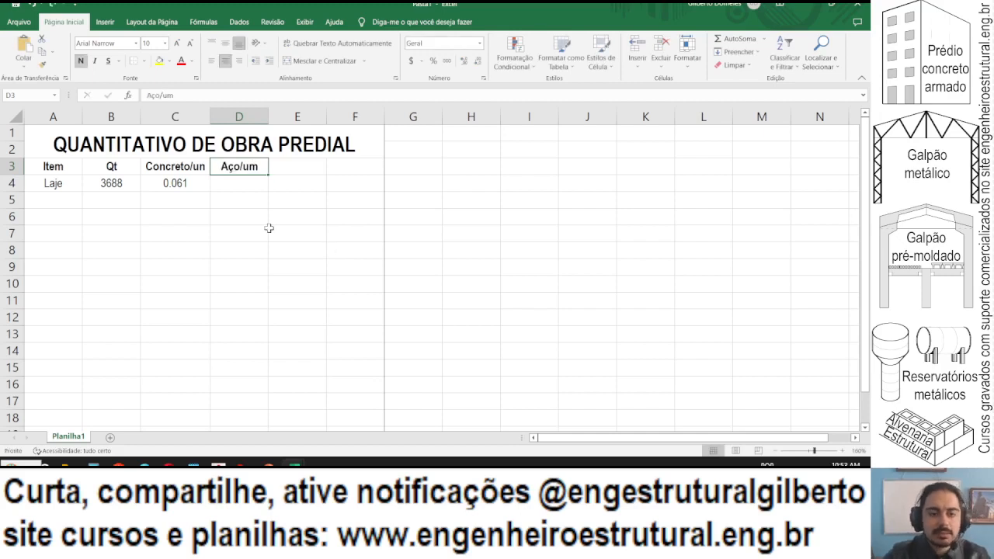
Enter the heading "Verg/un" in D3.
type("Vef")
key("BackSpace")
type("rg/un")
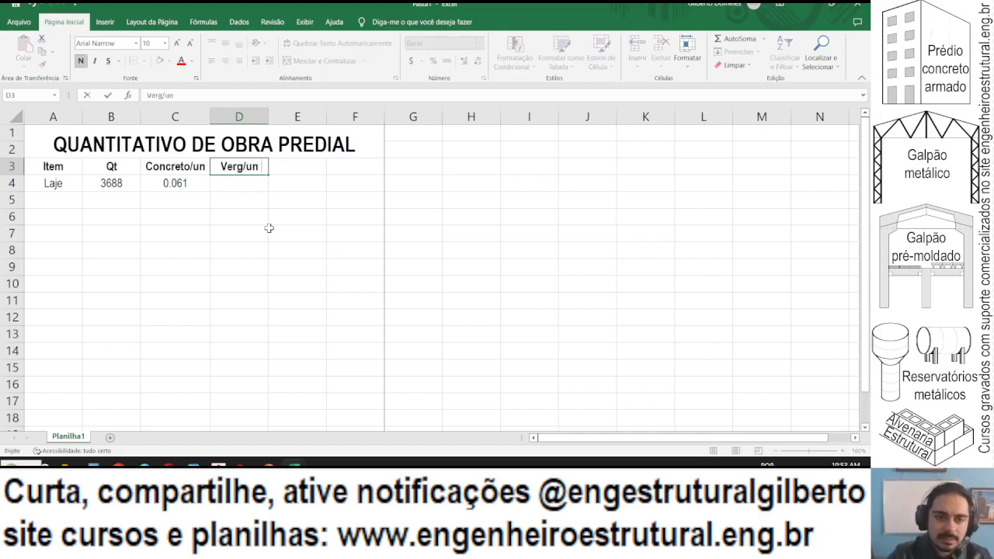
key("Return")
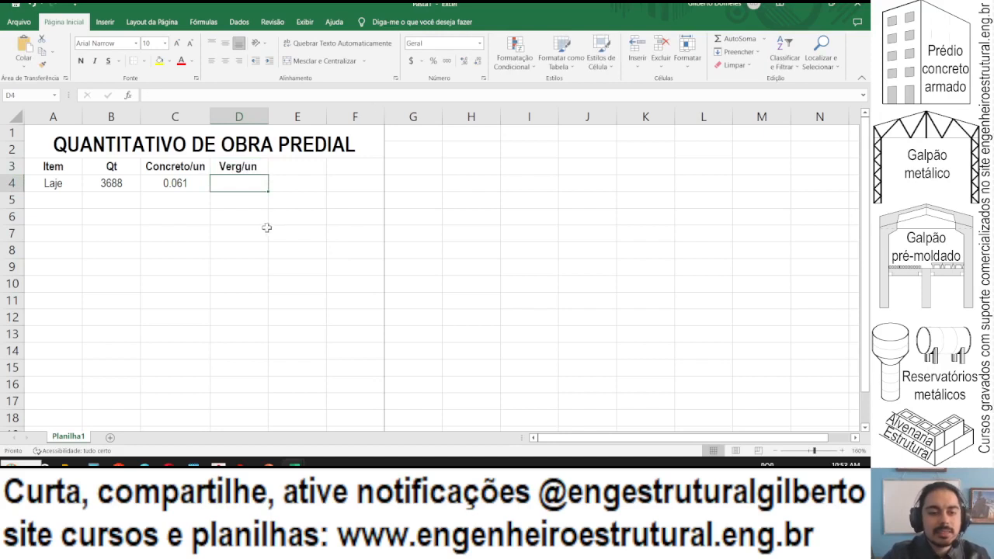
Switch to Lajes.xlsx and check the mesh reinforcement's bar diameter and spacing on the Lj Trel sheet.
key("alt+Tab")
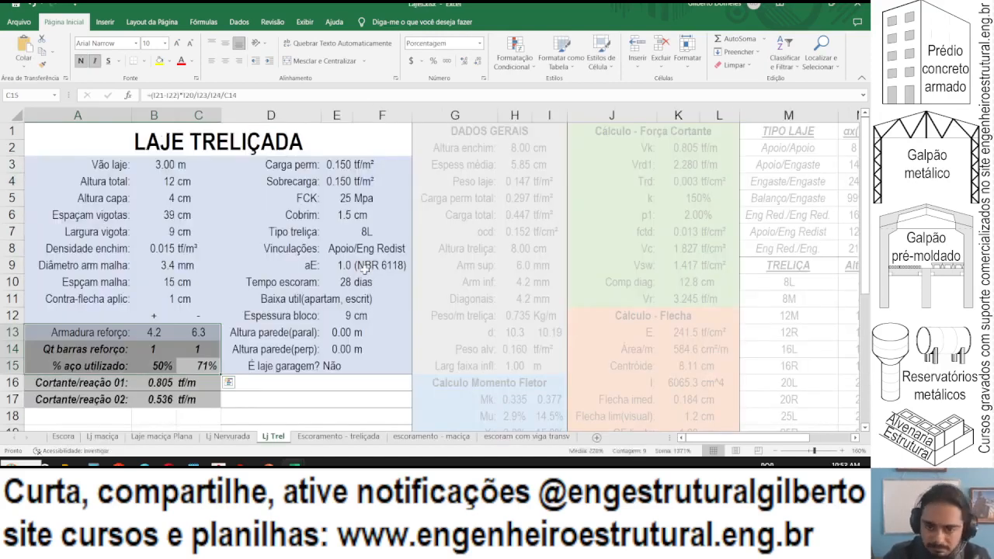
left_click(156, 278)
scroll(160, 261, "down", 1)
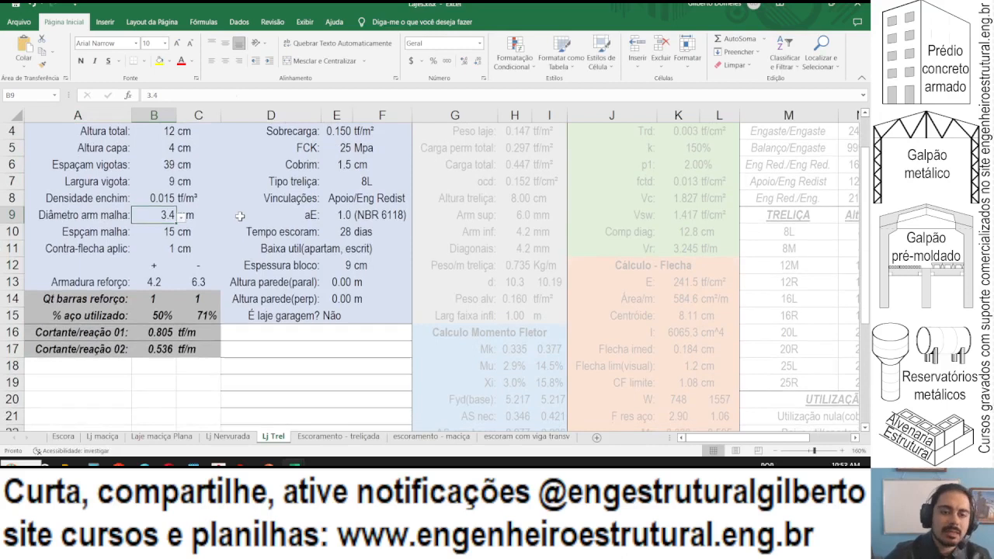
left_click(203, 248)
left_click(200, 234)
left_click(197, 214)
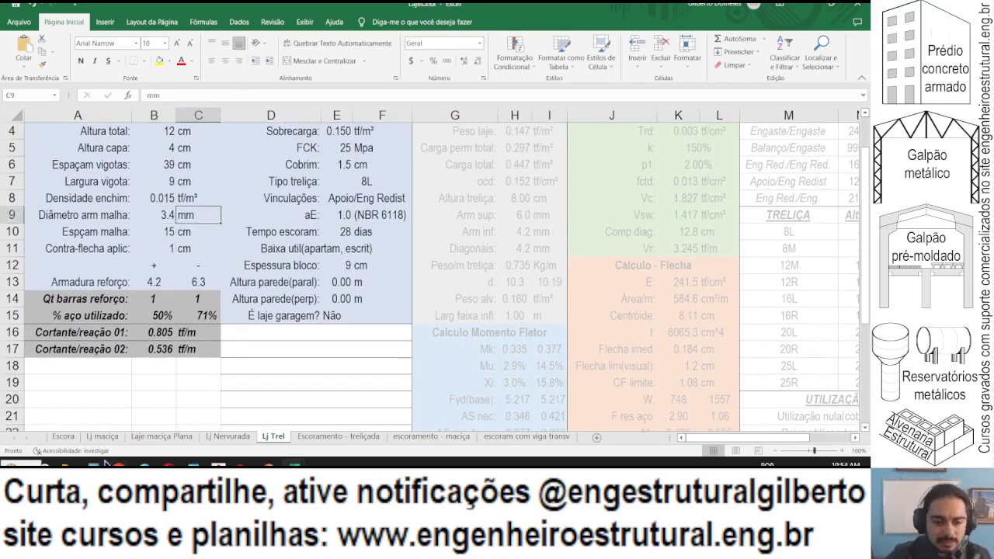
Switch to the Calculator and evaluate 3.4 × 3.4 ÷ 162 for the mesh bar's weight per metre.
left_click(69, 465)
left_click(69, 464)
left_click(93, 465)
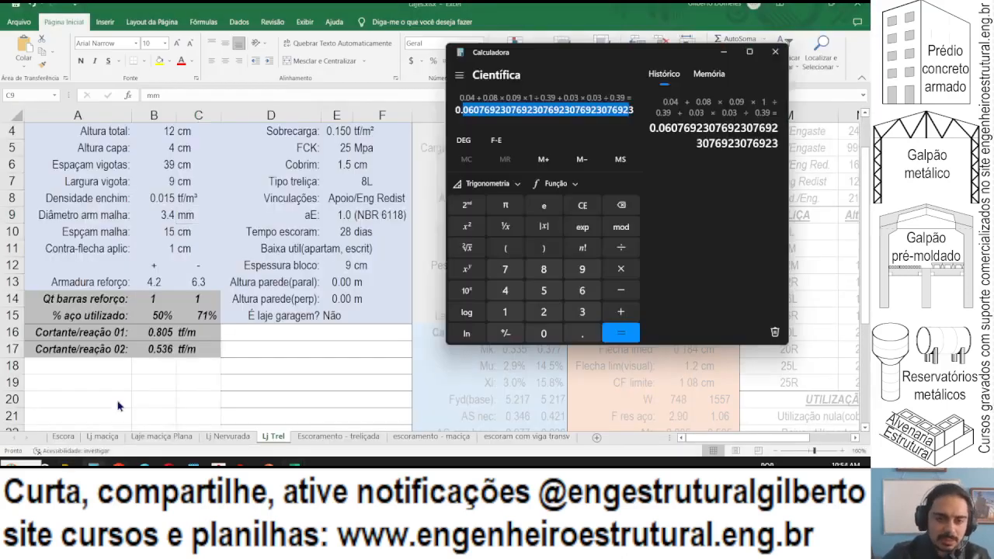
type("3.4*")
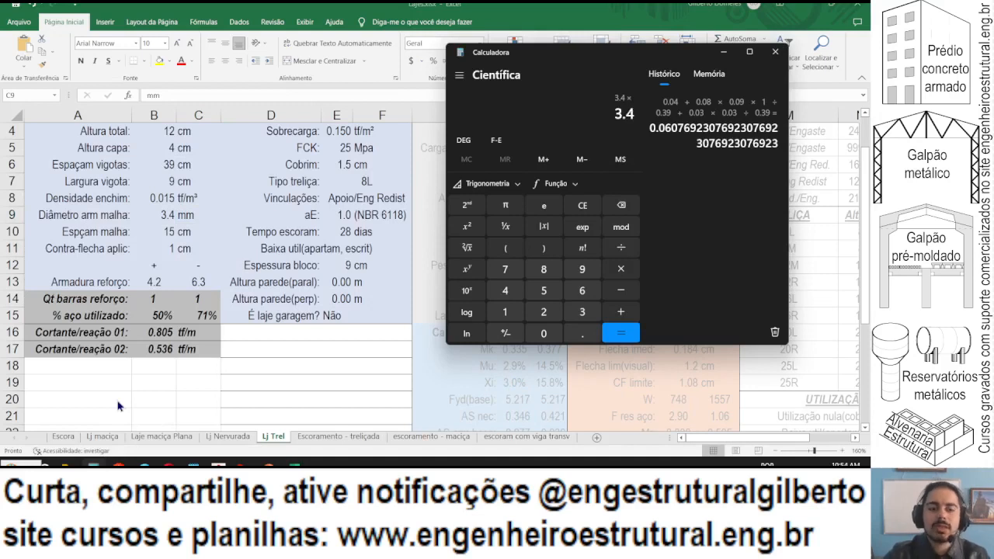
type("3.4/")
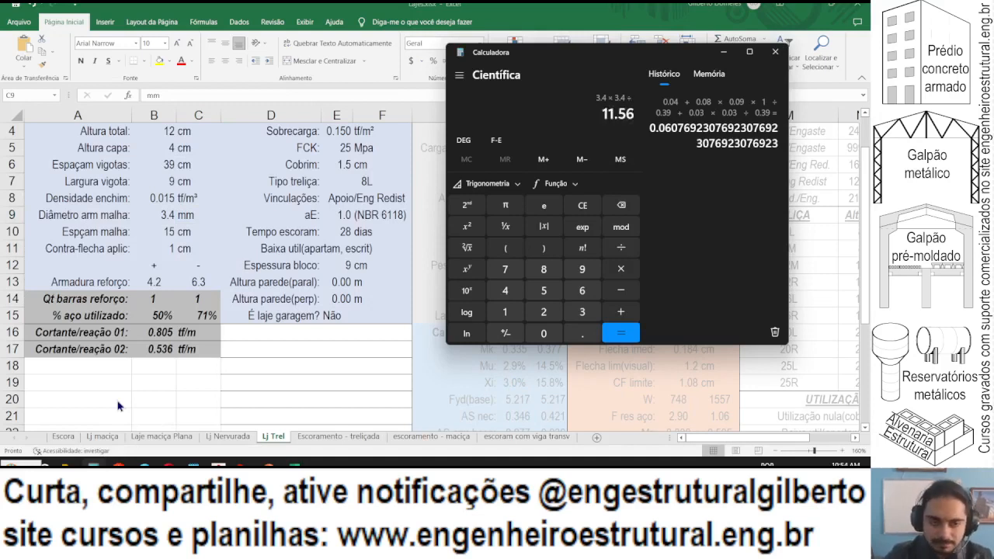
type("162")
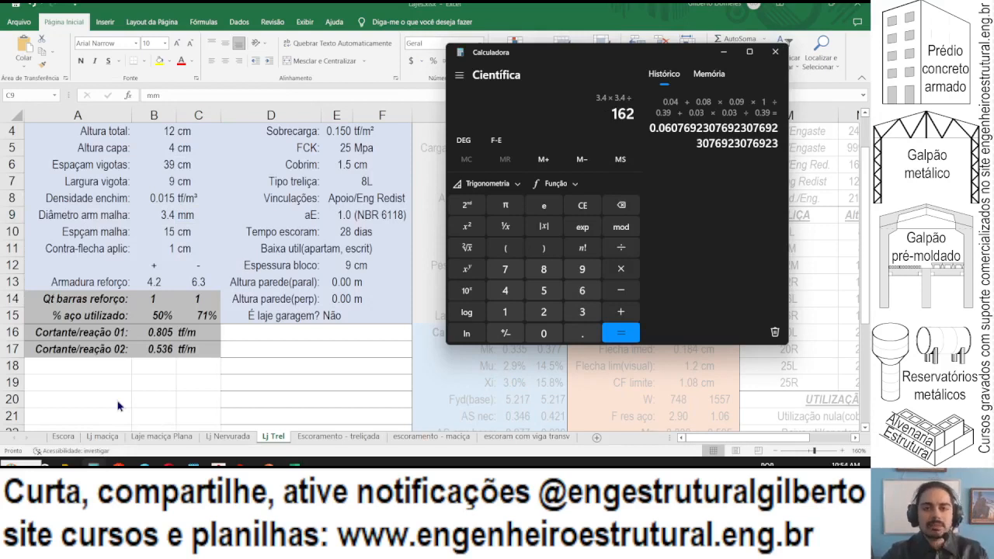
key("Return")
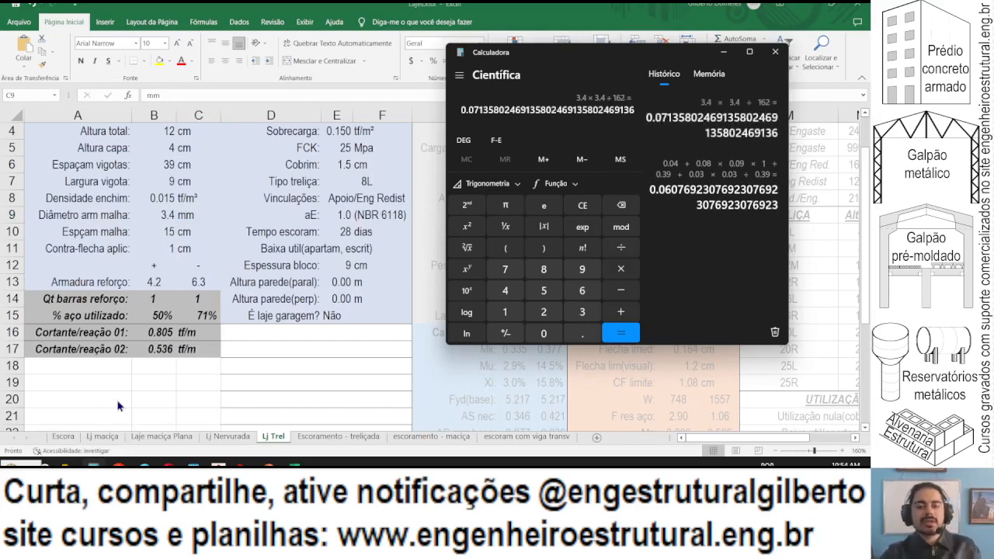
Divide the result by 0.15 for the mesh spacing and multiply it by 2 for both directions.
key("slash")
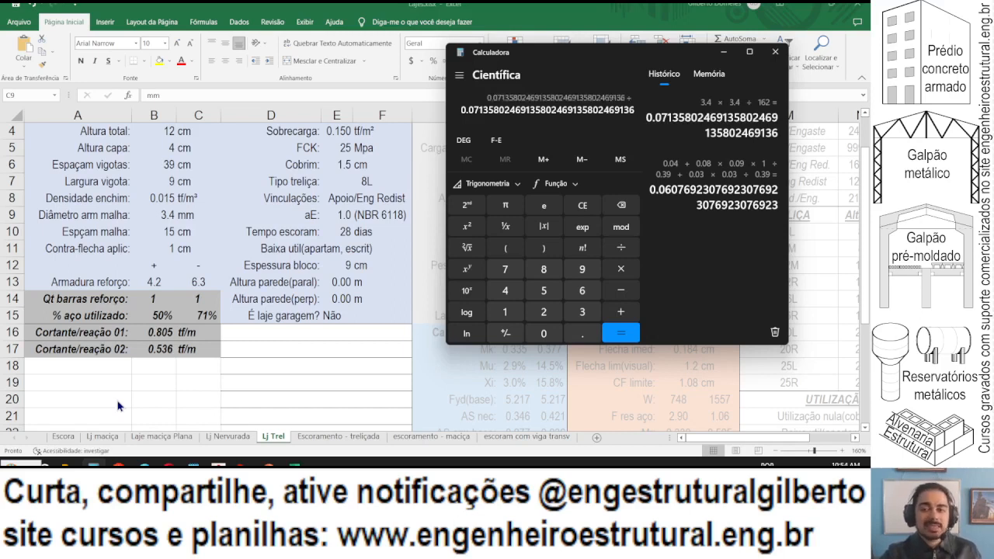
type("0.15")
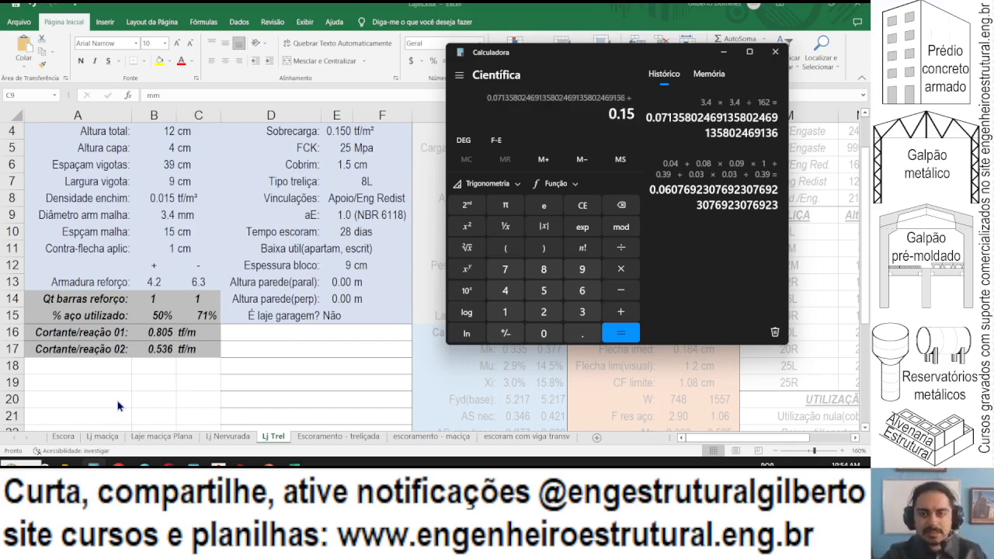
key("Return")
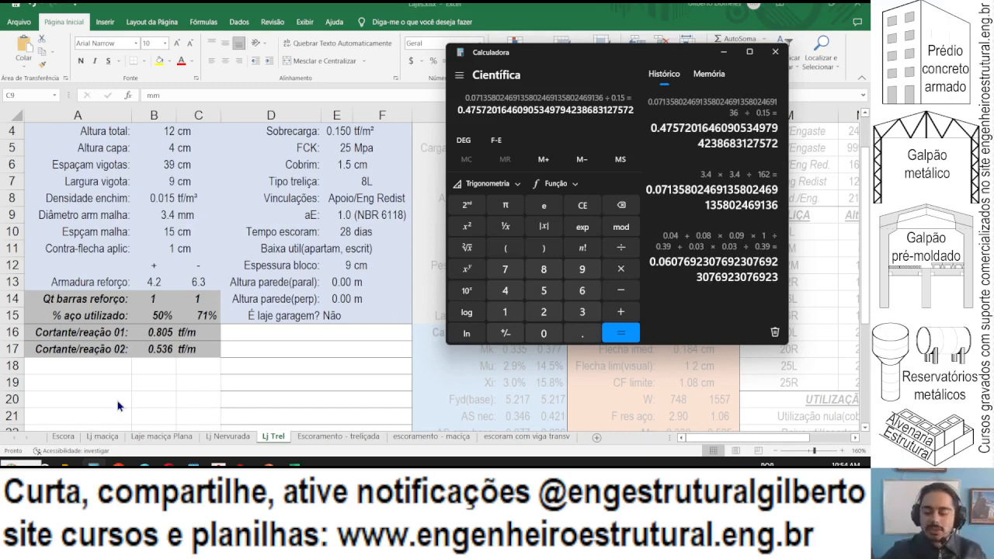
key("asterisk")
type("2016460905349794238683127572 ×")
key("Return")
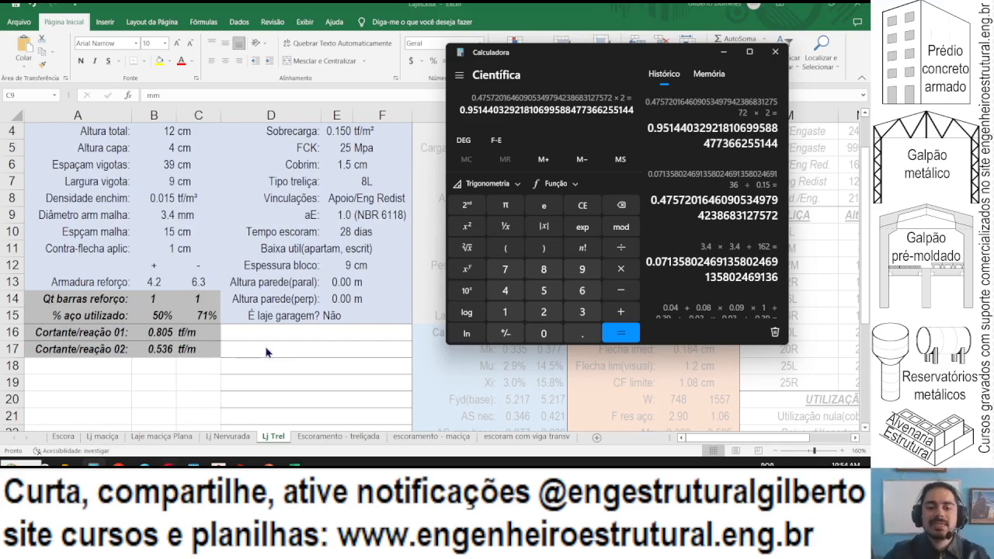
Switch to Pasta1 and enter =0.0952 in D4, checking the digits against the Calculator result.
key("alt+Tab")
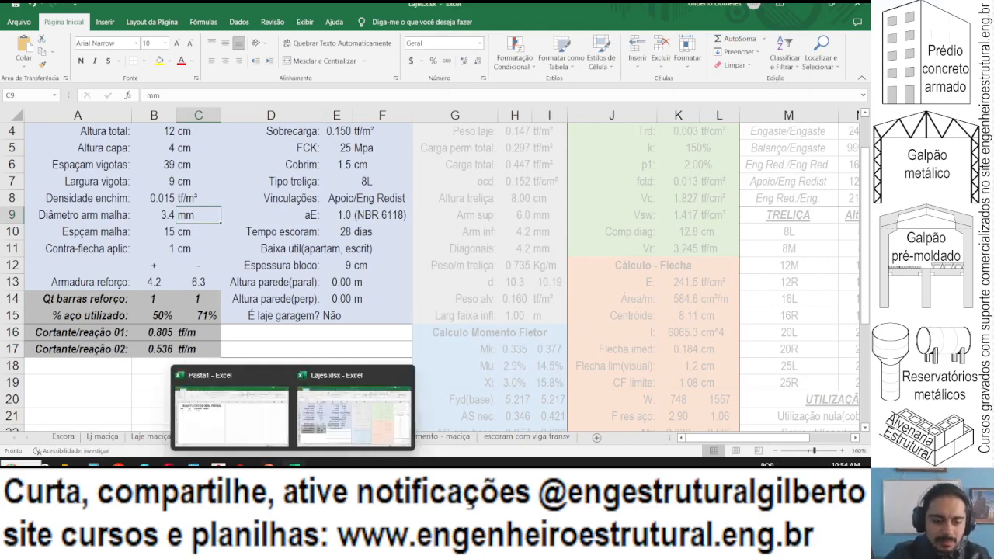
left_click(248, 404)
type("=0.095")
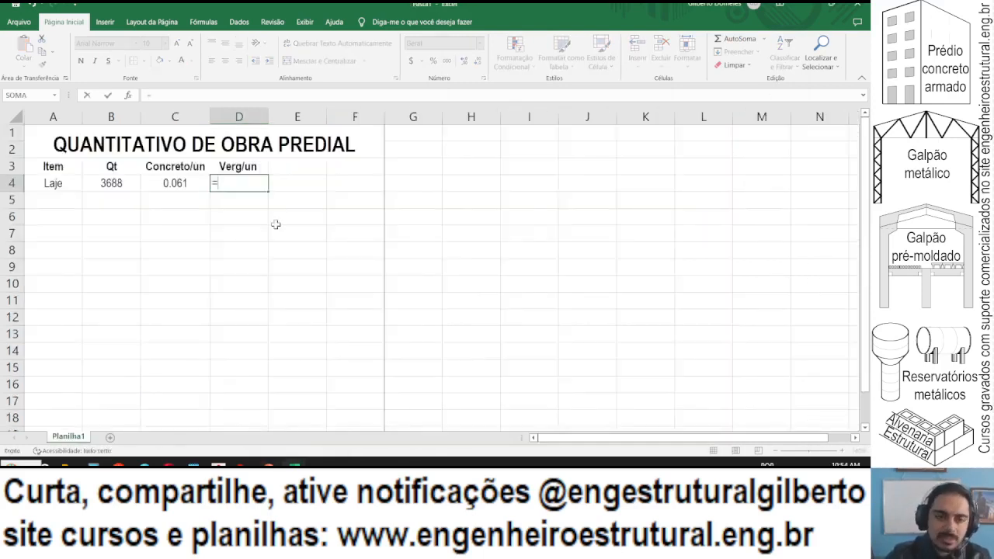
key("alt+Tab")
key("alt+Tab")
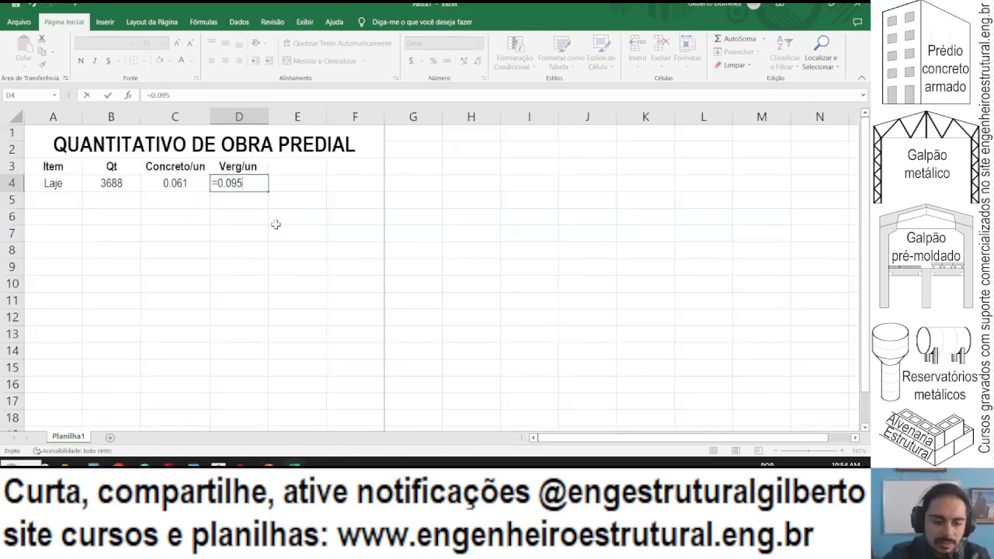
left_click(94, 464)
key("alt+Tab")
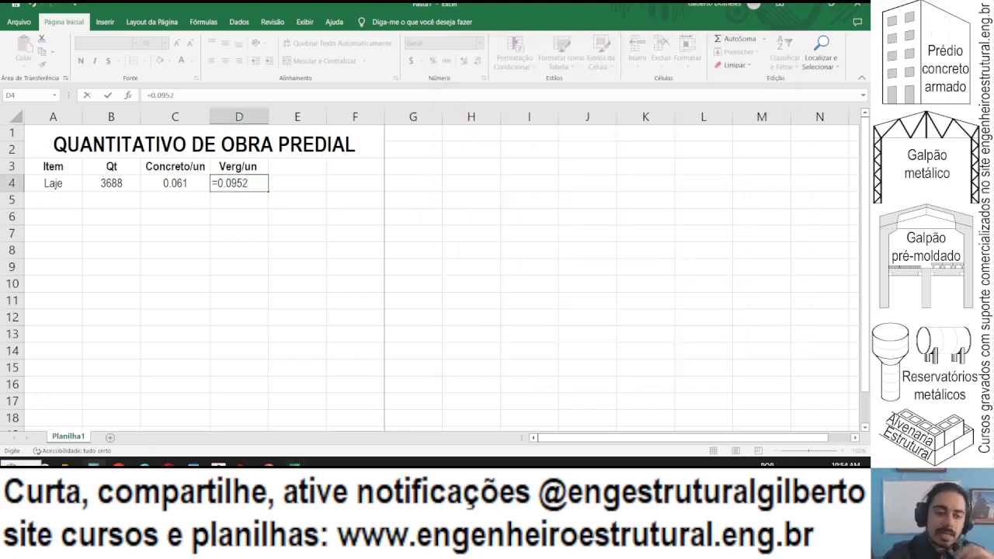
Look up the 8L truss's weight per metre in the TRELIÇA table on the Lj Trel sheet of Lajes.xlsx.
key("alt+Tab")
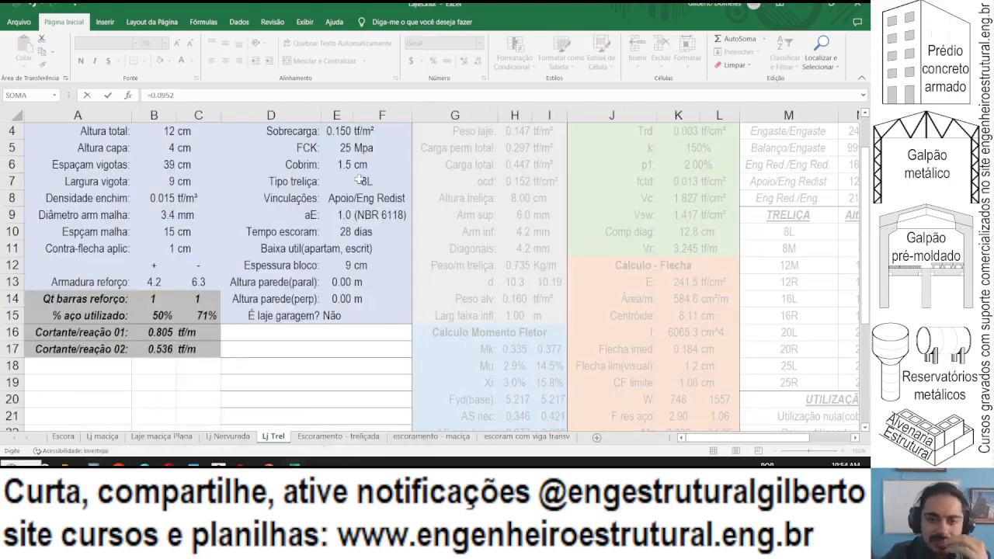
scroll(353, 240, "right", 5)
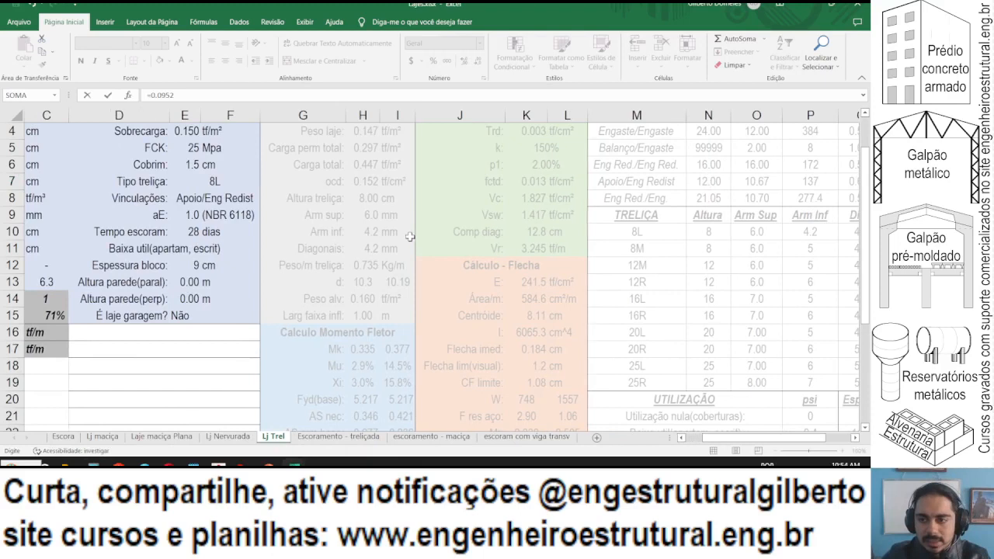
scroll(448, 231, "right", 1)
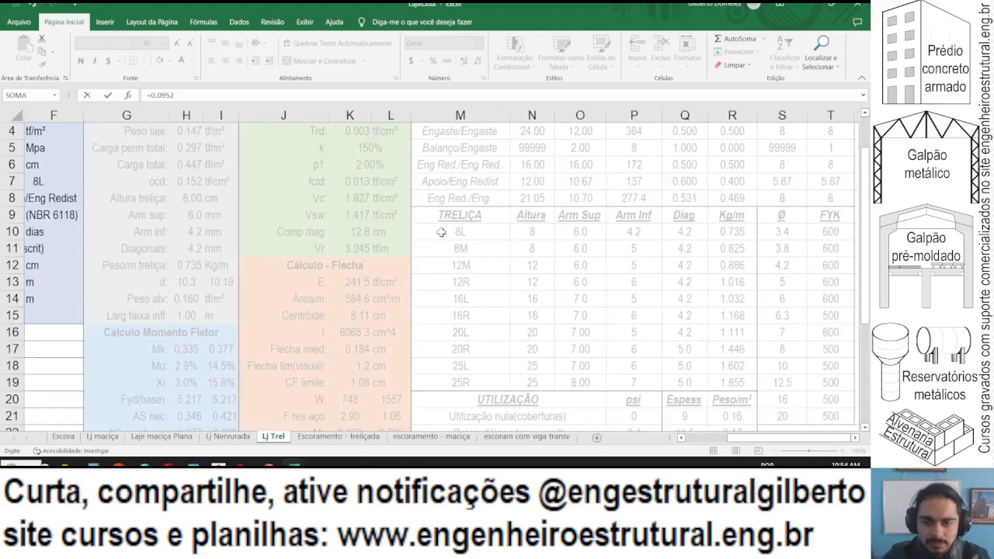
key("alt+Tab")
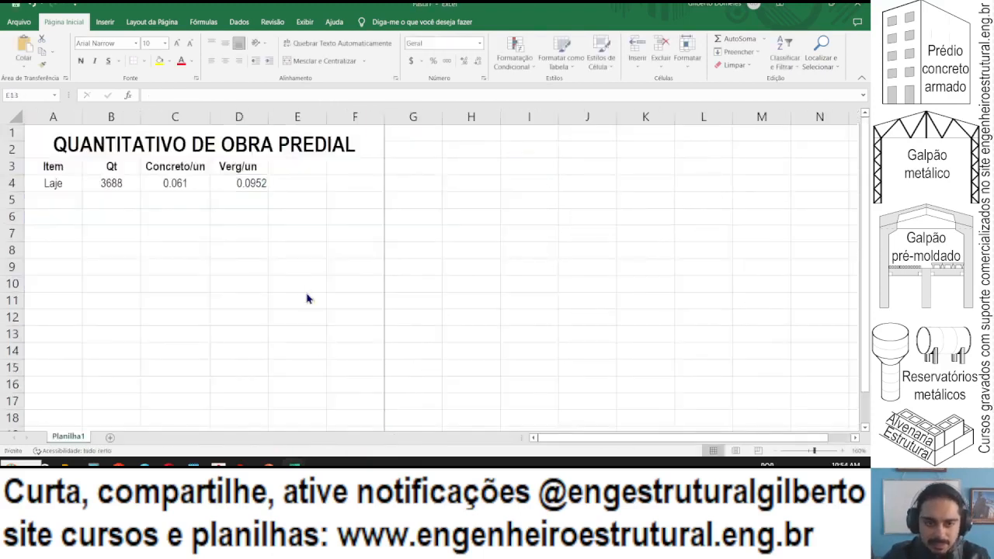
key("alt+Tab")
left_click(752, 235)
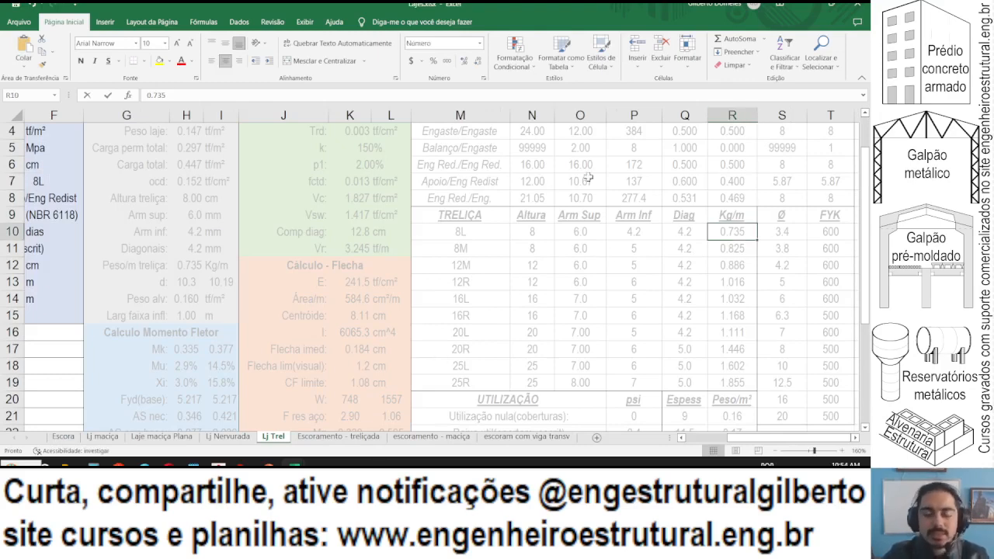
Switch to Pasta1 and add the truss steel term +0.735/0.39 to the slab's Verg/un formula in D4.
key("alt+Tab")
left_click(245, 185)
left_click(216, 95)
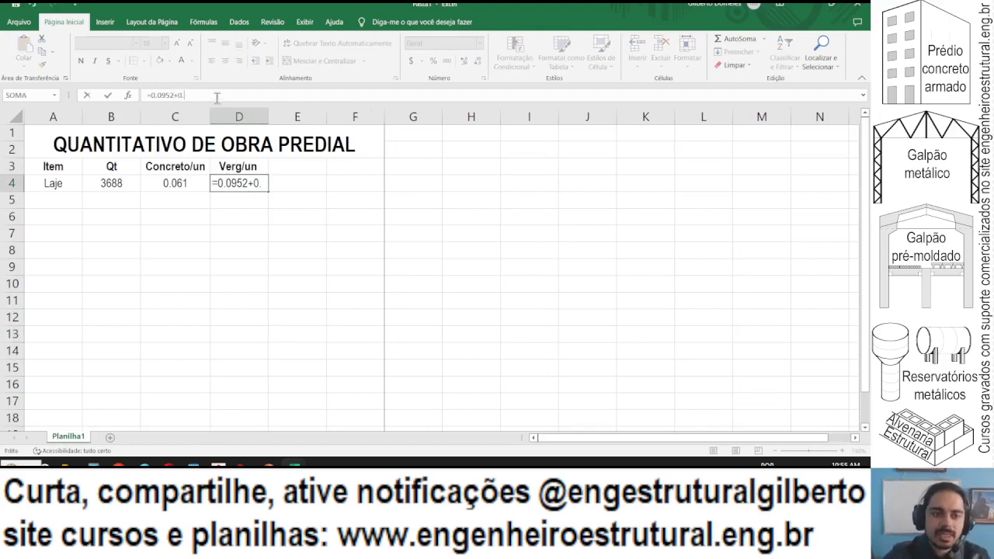
type("735/0.39")
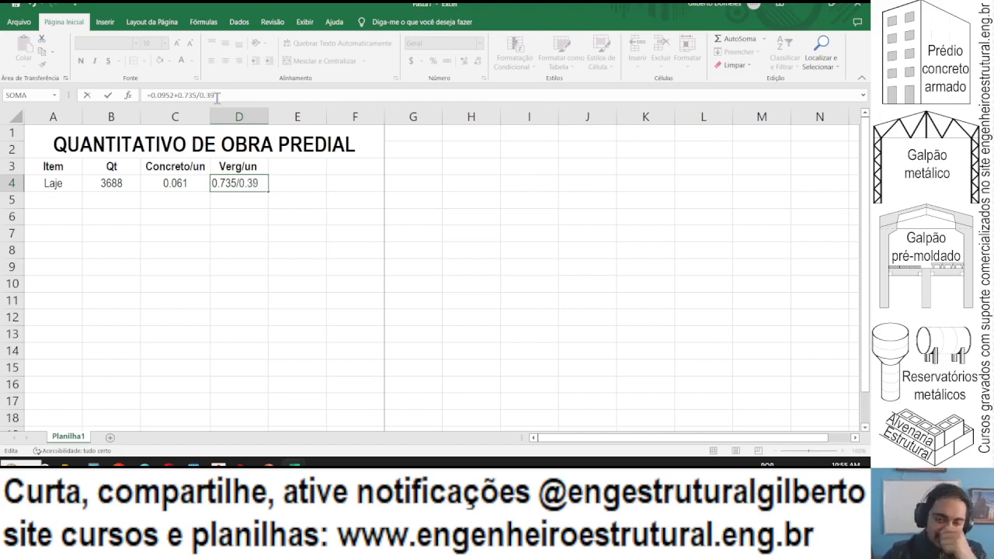
key("Return")
Check the positive reinforcement bar diameter on the Lj Trel sheet and append +4.2^2/162/0.39 to the D4 formula in Pasta1.
key("alt+Tab")
scroll(542, 183, "left", 5)
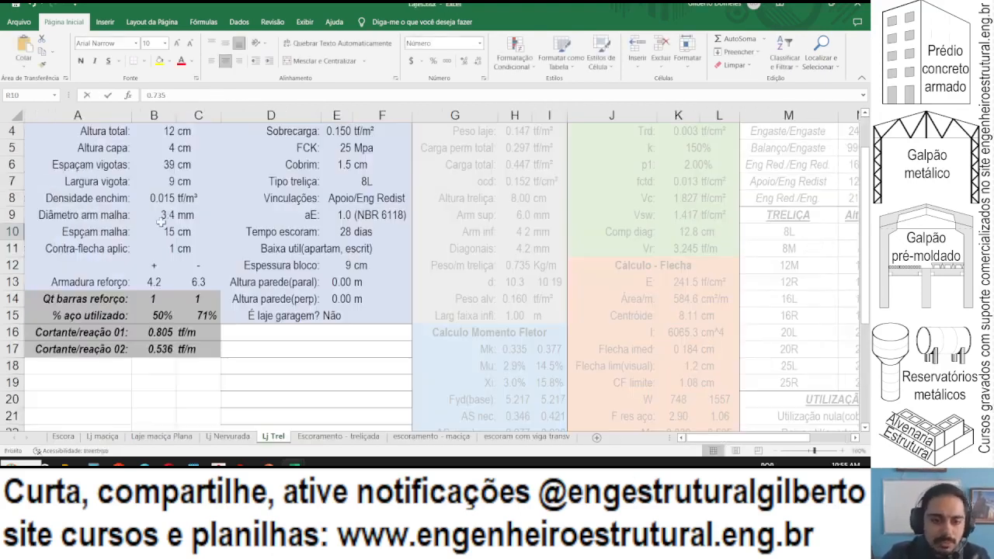
left_click(144, 283)
key("alt+Tab")
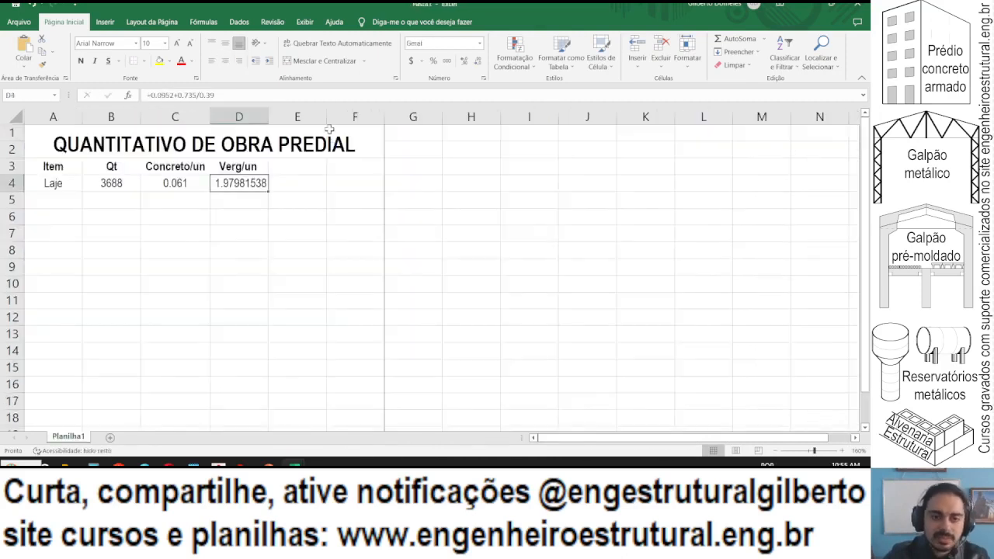
left_click(251, 95)
type("+")
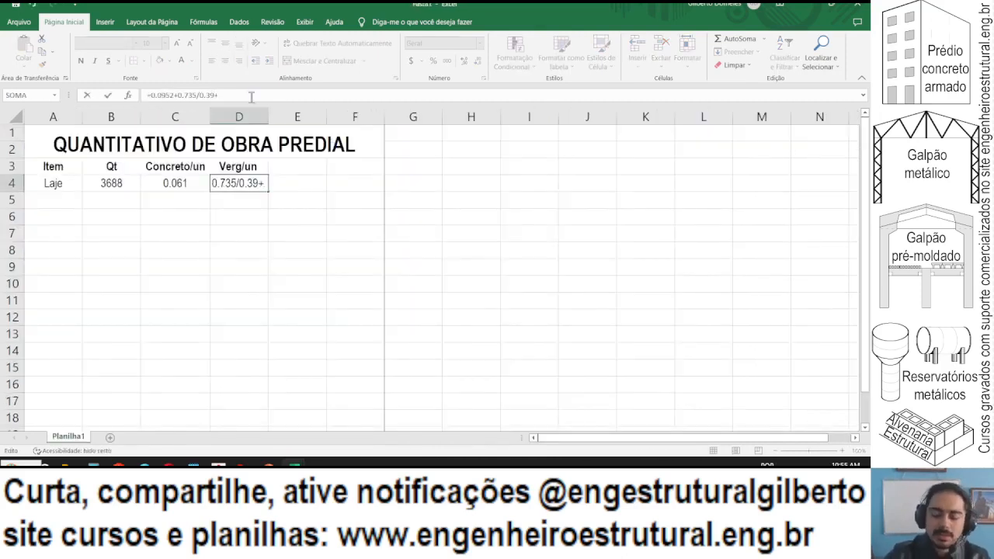
type("4.2^2")
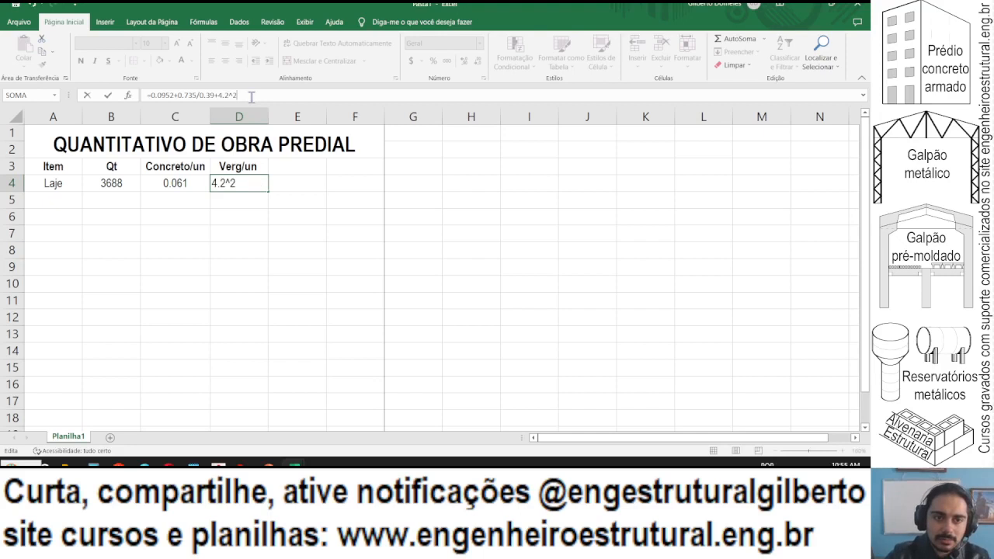
type("/162")
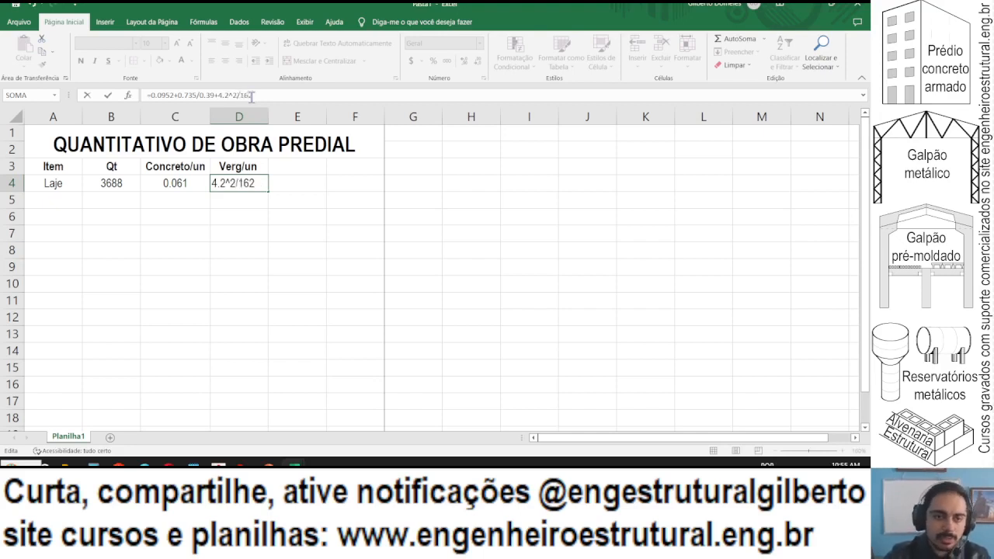
type("/0.39")
key("Return")
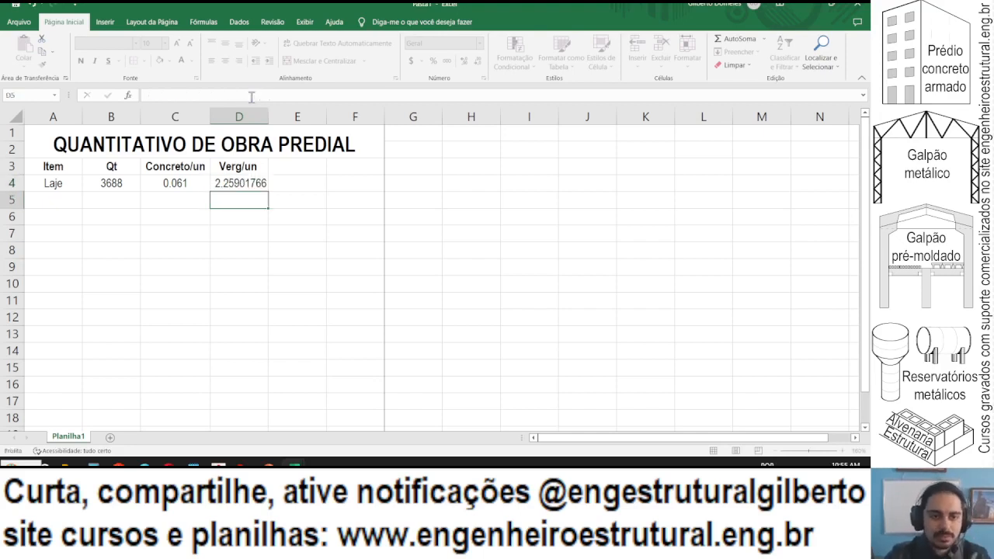
Check the negative reinforcement bar diameter on the Lj Trel sheet and append +6.3^2/162/0.39*0.25 to the D4 formula in Pasta1.
key("alt+Tab")
left_click(196, 284)
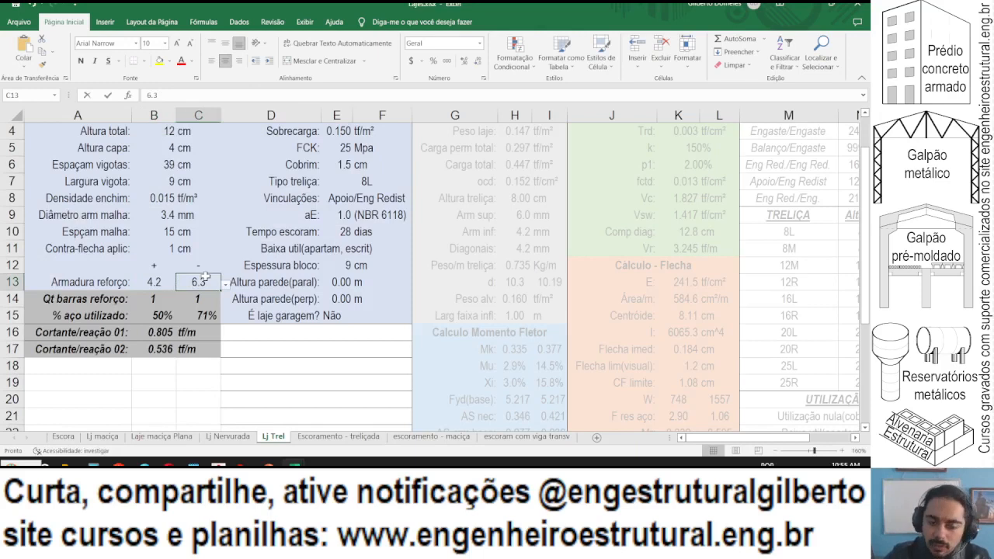
left_click_drag(142, 286, 201, 277)
key("alt+Tab")
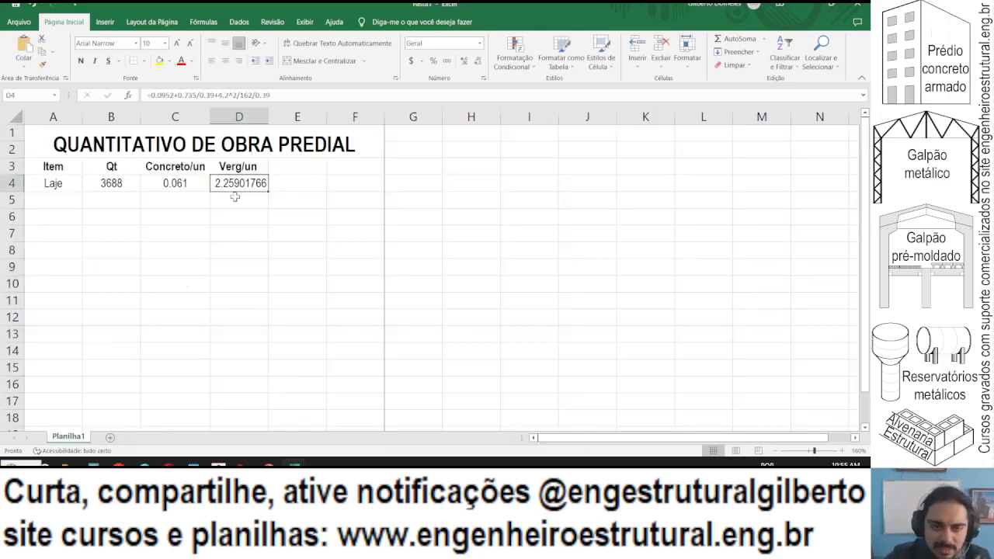
left_click(289, 96)
type("+")
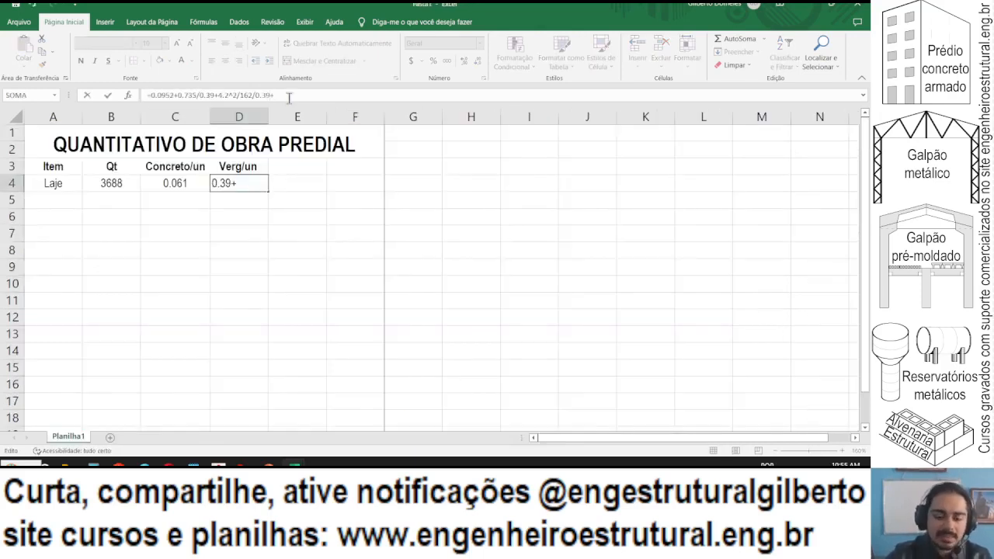
type("6.3^2")
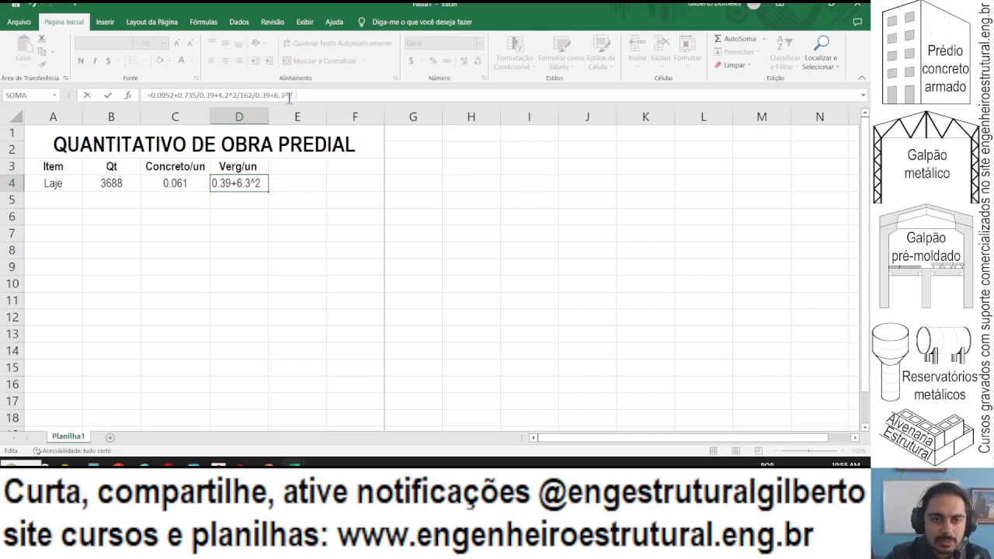
type("/162/0.39*")
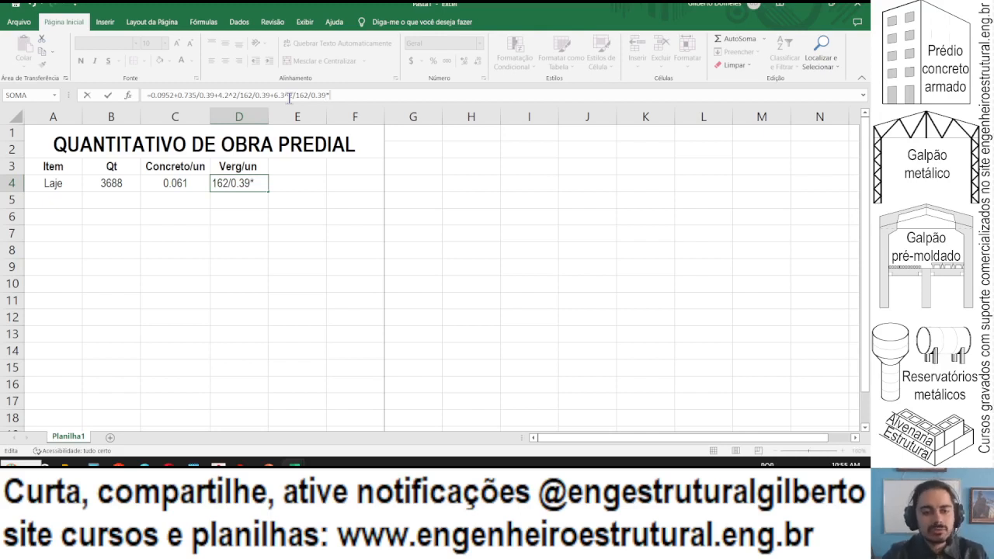
type(".25")
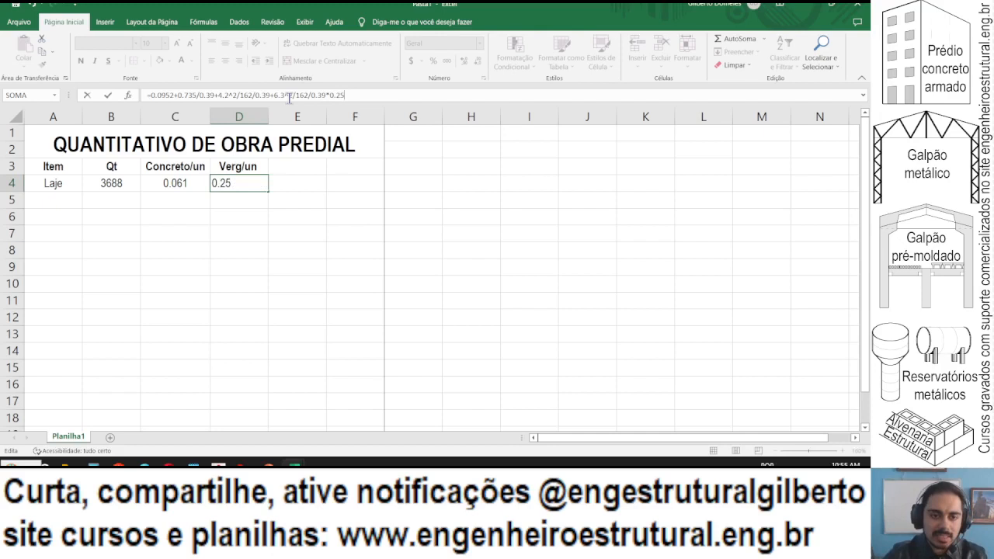
key("ctrl+Return")
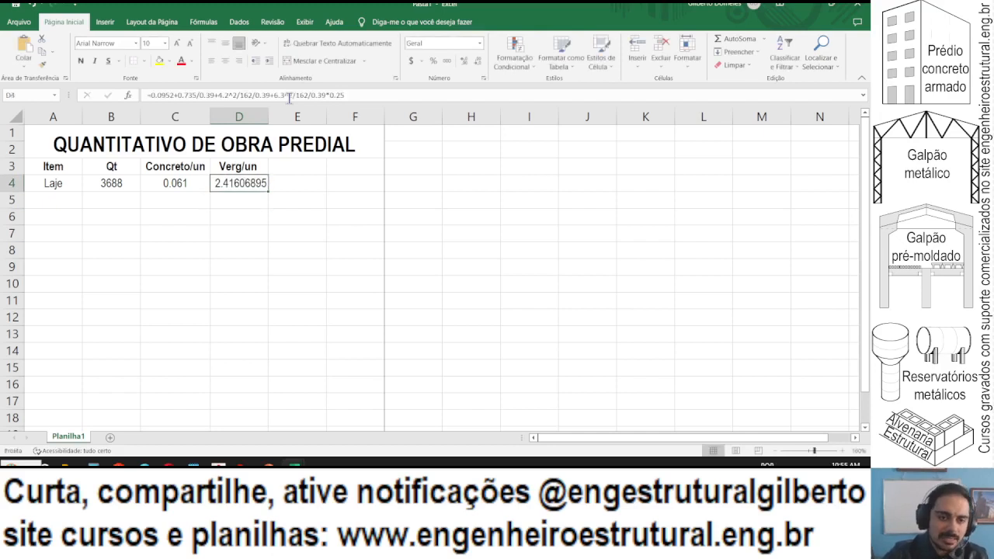
Centre the Verg/un value in D4 and reduce it to two decimal places.
left_click(225, 61)
left_click(478, 60)
left_click(478, 60)
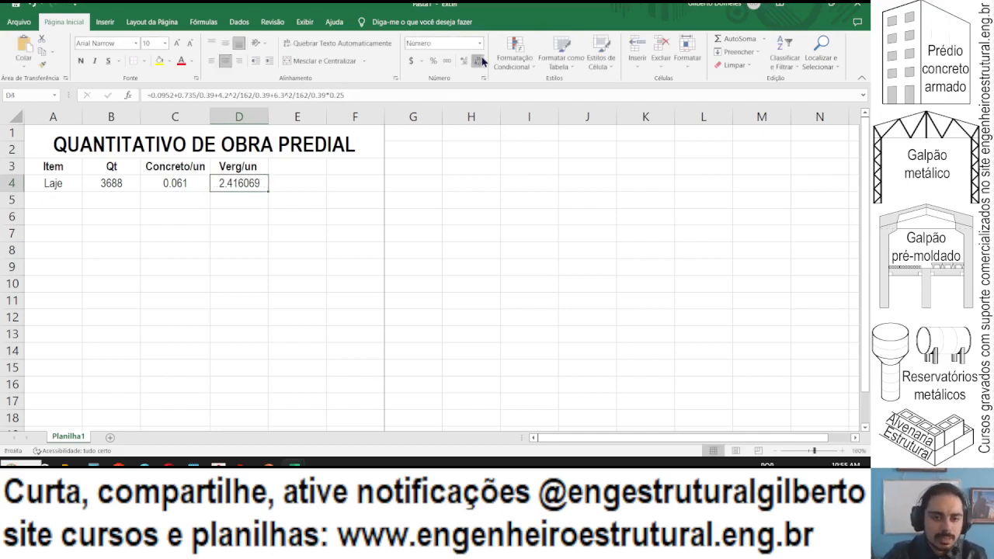
left_click(478, 60)
left_click(478, 61)
left_click(478, 61)
left_click(479, 61)
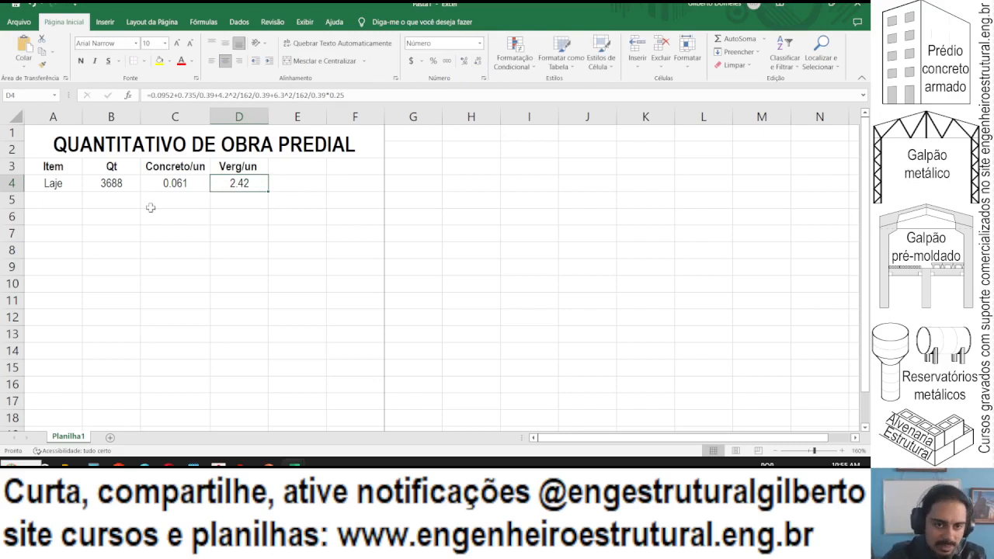
Calculate the slab's steel-to-concrete ratio with a temporary =D4/C4 in E4, and clear the cell.
left_click(297, 182)
type("=")
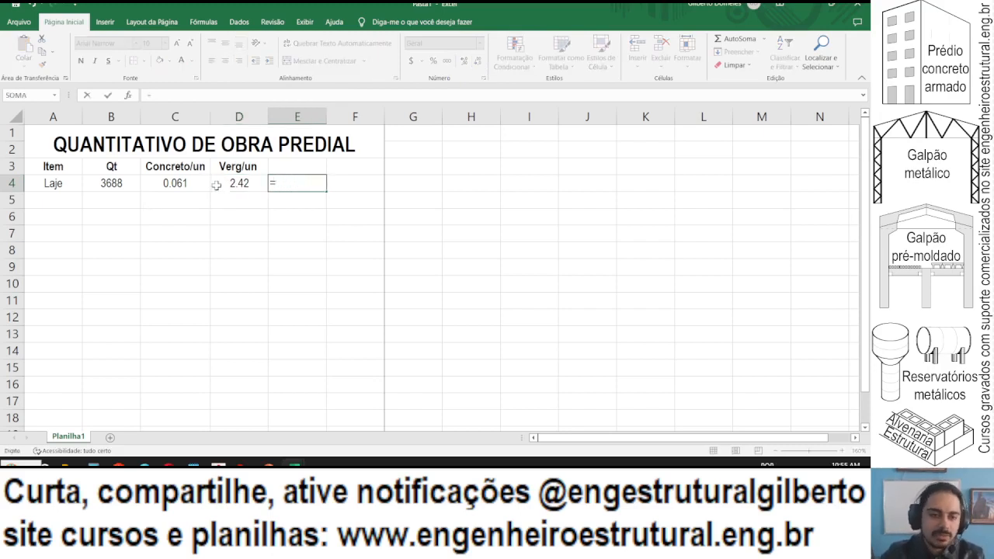
left_click(217, 183)
type("/")
left_click(159, 184)
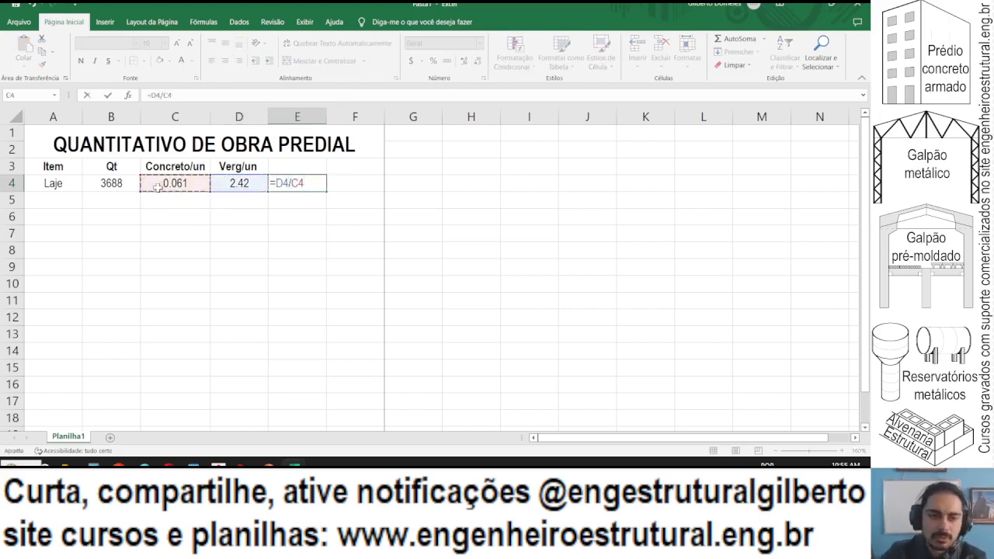
key("Return")
left_click(301, 188)
key("Delete")
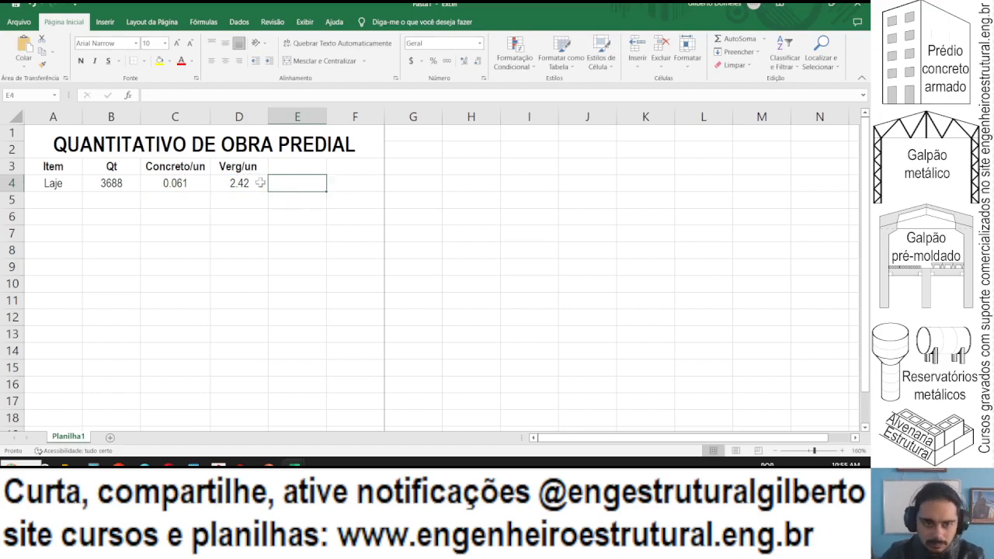
Fit the widths of the Verg/un and Concrete/un columns to their contents.
left_click(255, 185)
double_click(268, 117)
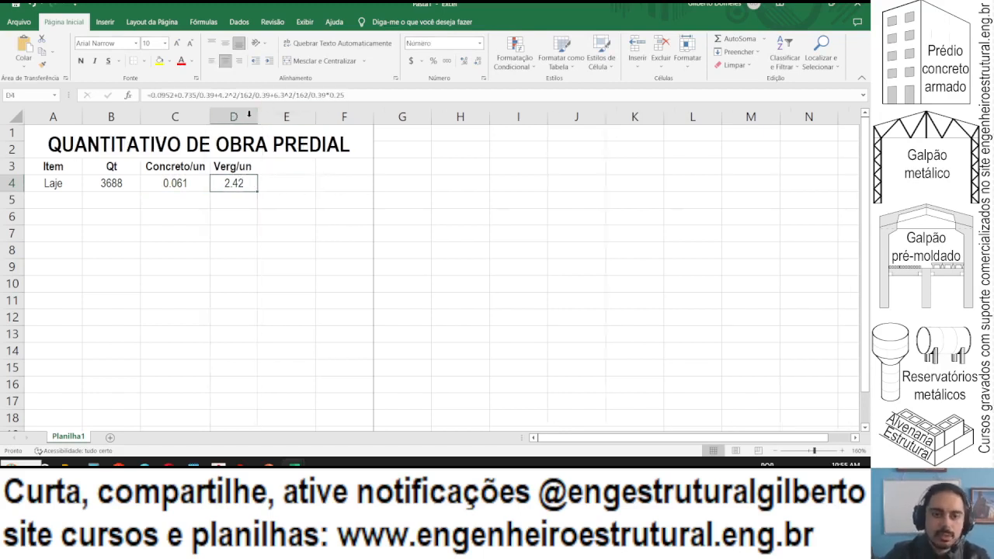
double_click(210, 116)
Add the column heading Outros in E3.
left_click(278, 167)
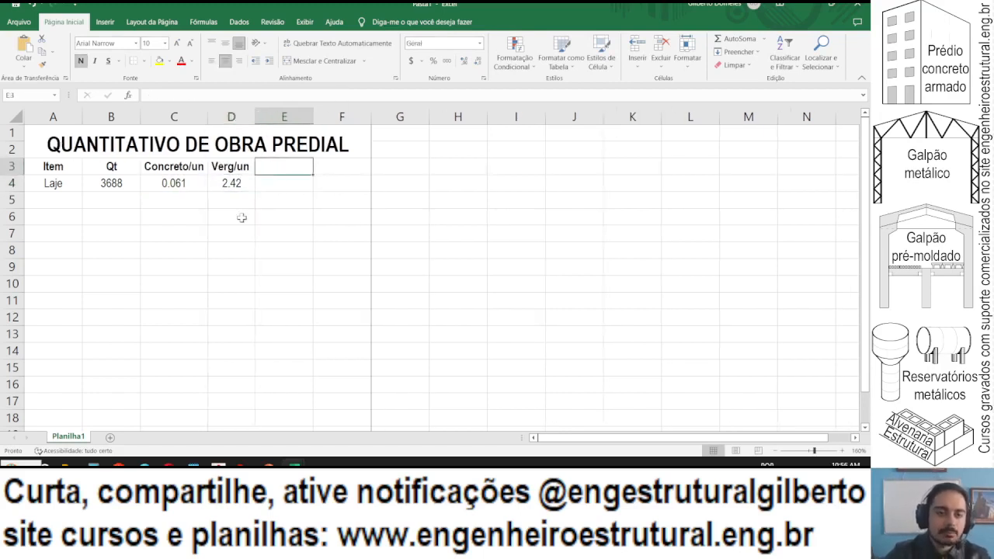
type("Outros")
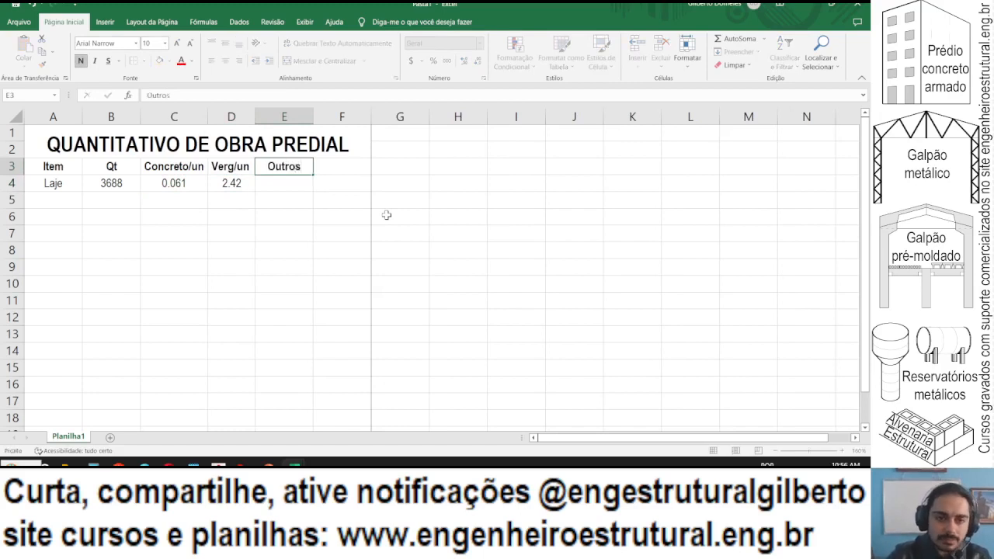
key("Return")
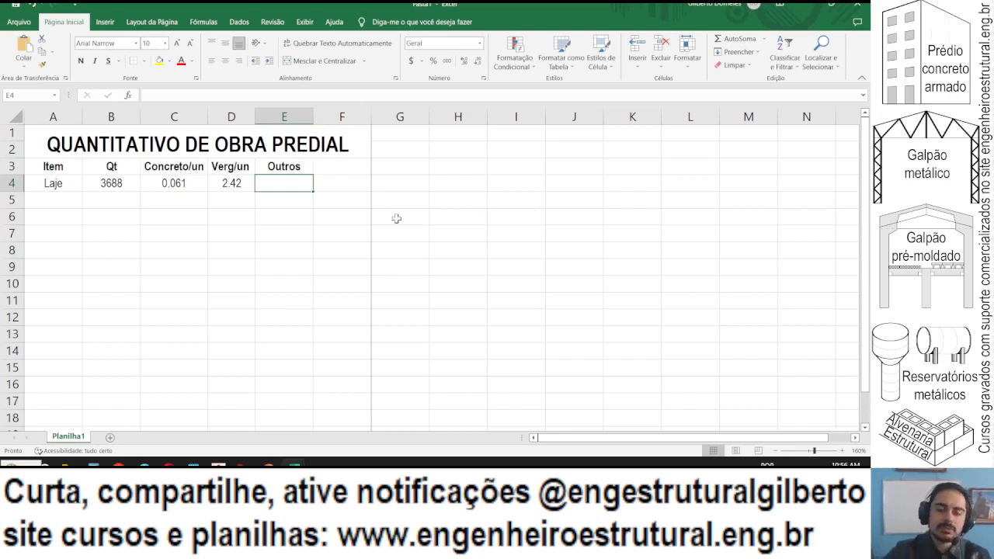
Calculate the number of filler pieces per square metre of slab by entering =1/0.39 in E4.
type("=")
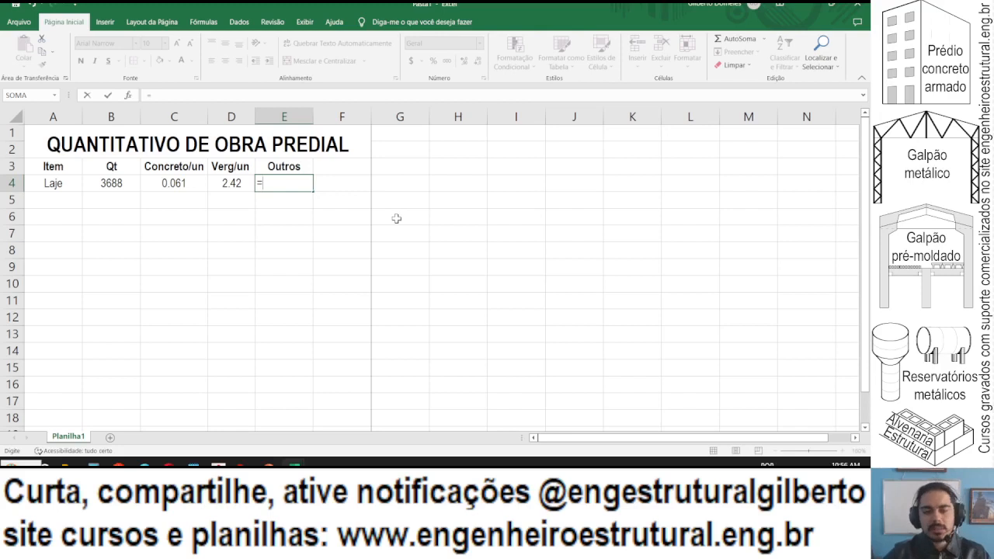
type("1/0.39")
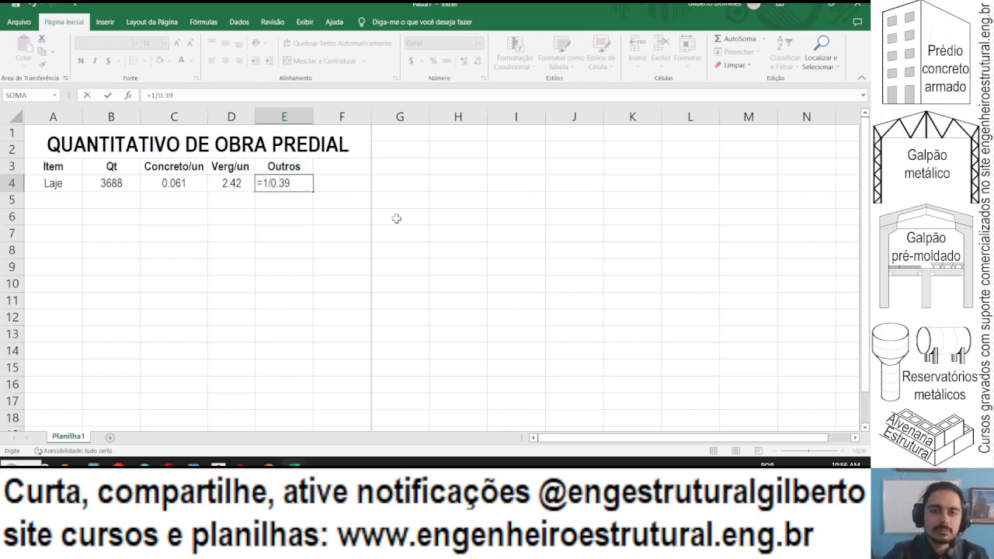
key("Return")
key("Up")
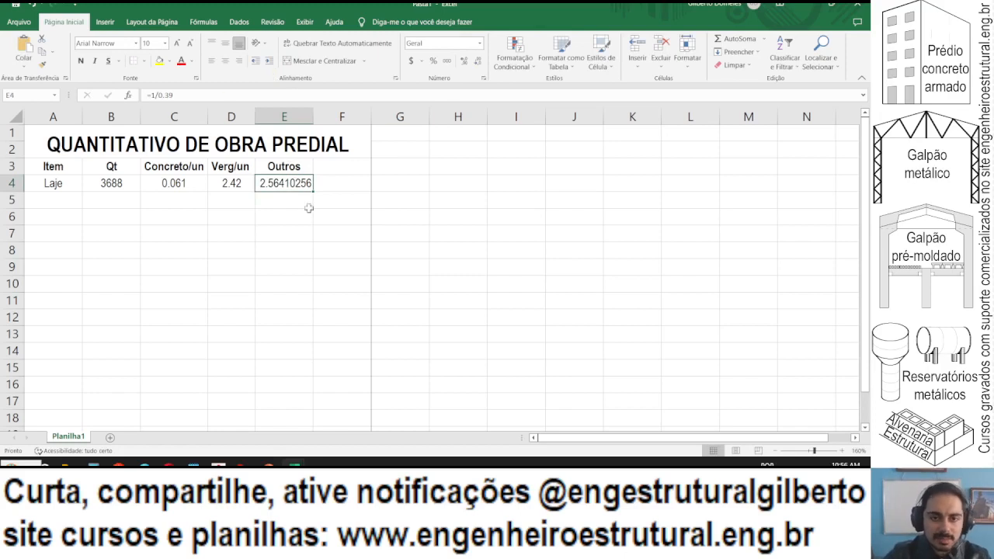
Centre the value in E4 and reduce it to two decimal places.
left_click(226, 61)
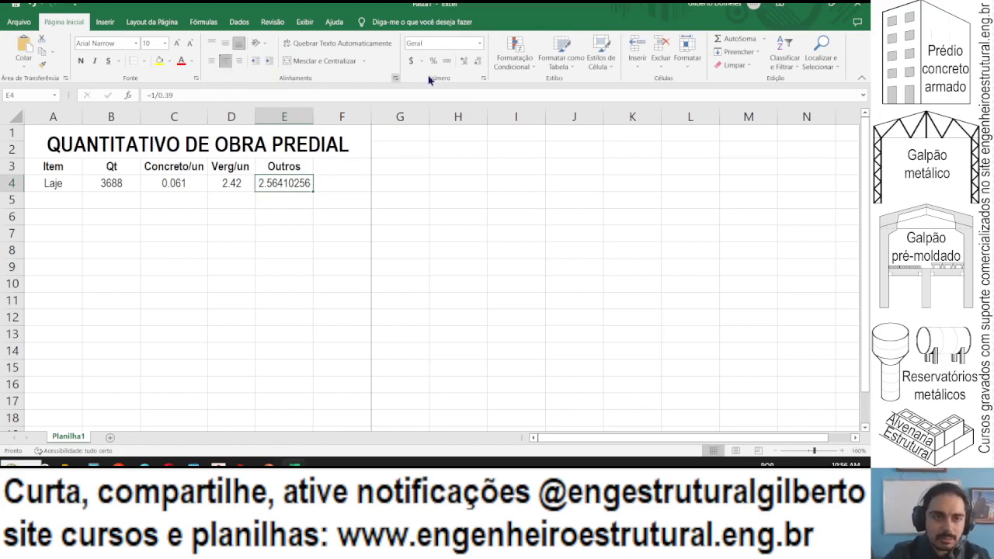
left_click(478, 61)
left_click(478, 61)
left_click(478, 60)
left_click(479, 60)
left_click(478, 61)
left_click(479, 62)
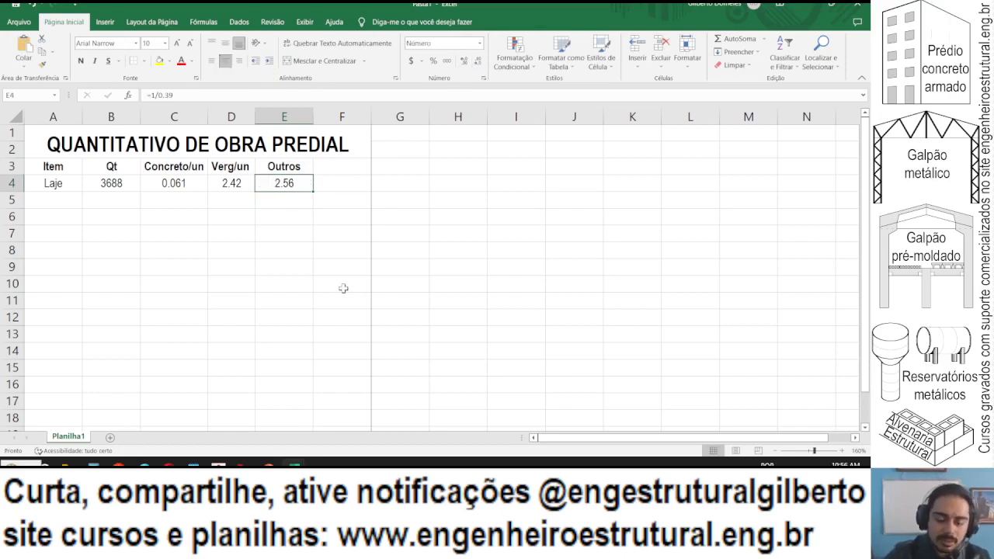
Replace the content of E4 with the text "2.57 tavela isopor/m²".
type("2.57")
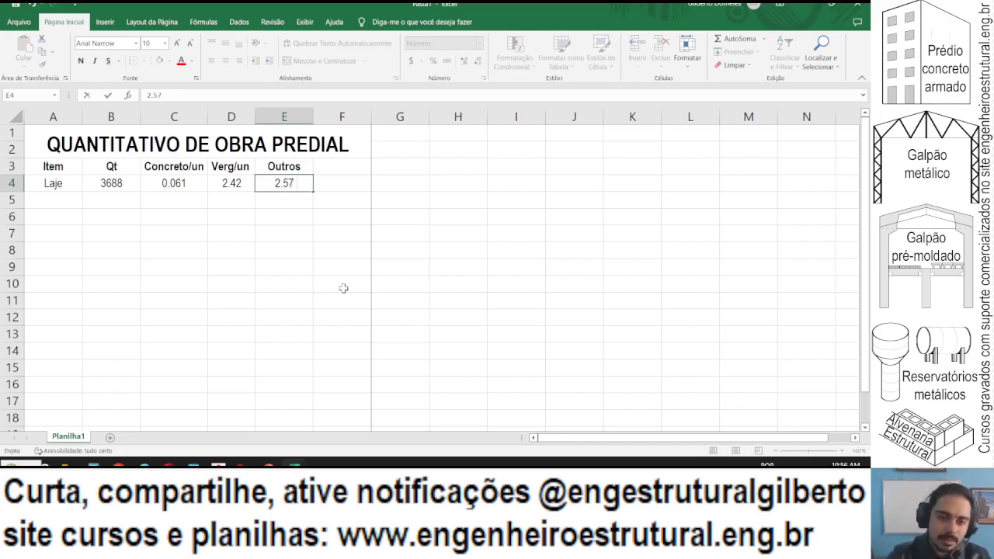
type(" tavela")
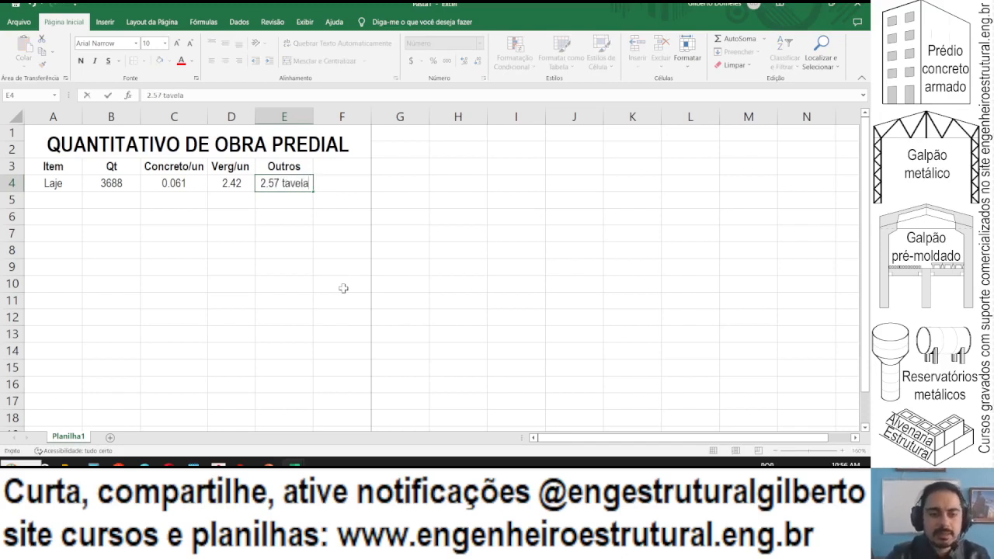
type(" isopor/")
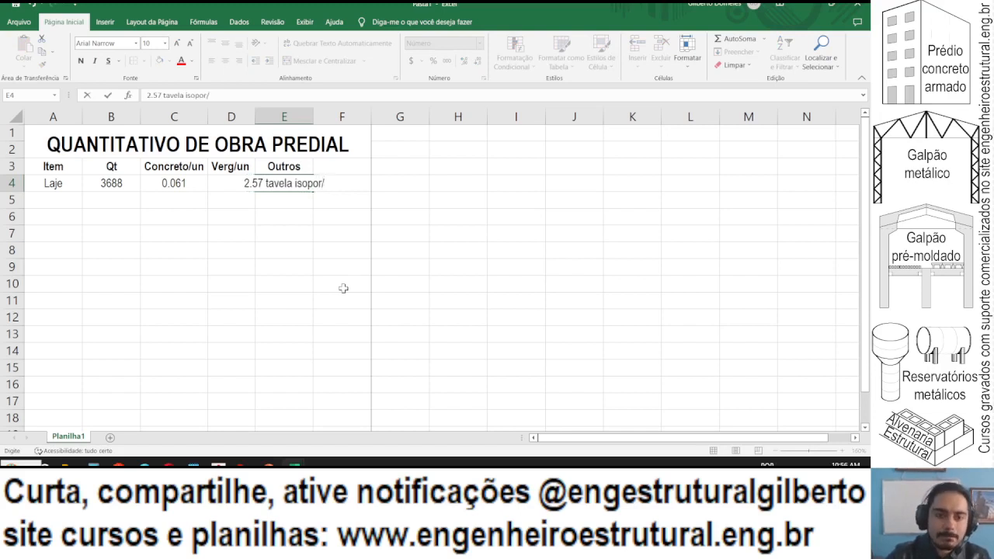
type("m²")
key("Return")
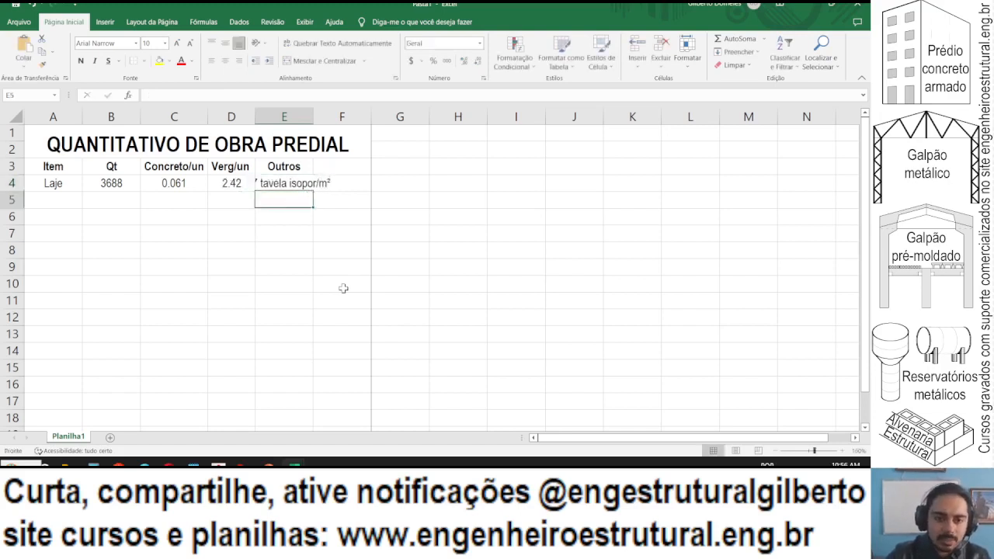
Fit the Outros column's width to its text and insert a new column immediately after it.
double_click(313, 116)
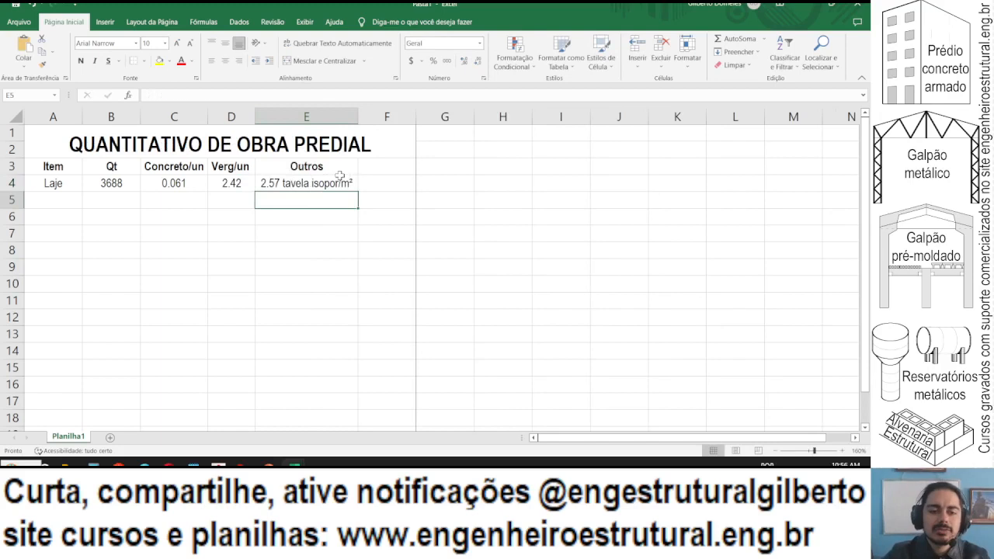
right_click(392, 118)
left_click(413, 216)
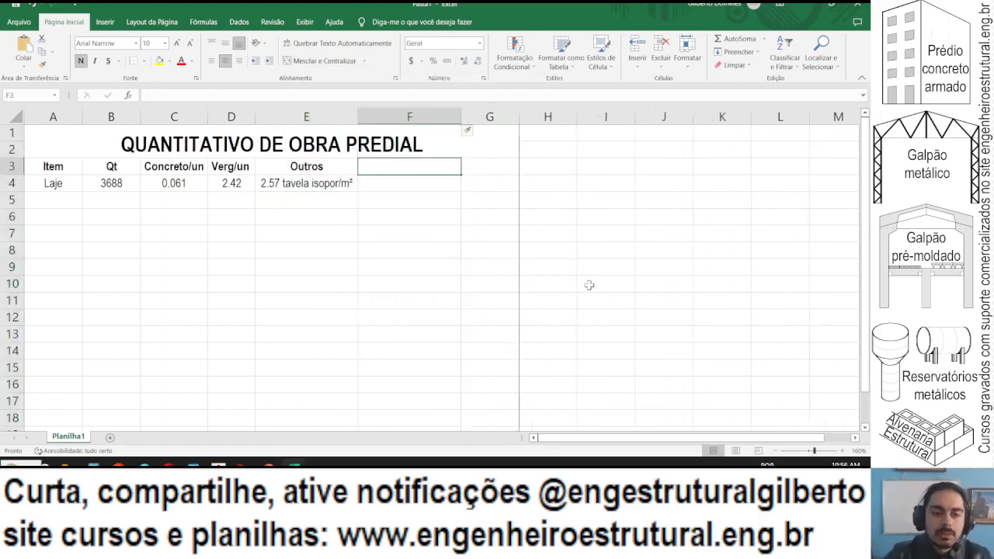
Enter the header "m³ total obra" in F3 and fit the column's width to its text.
type("m³/")
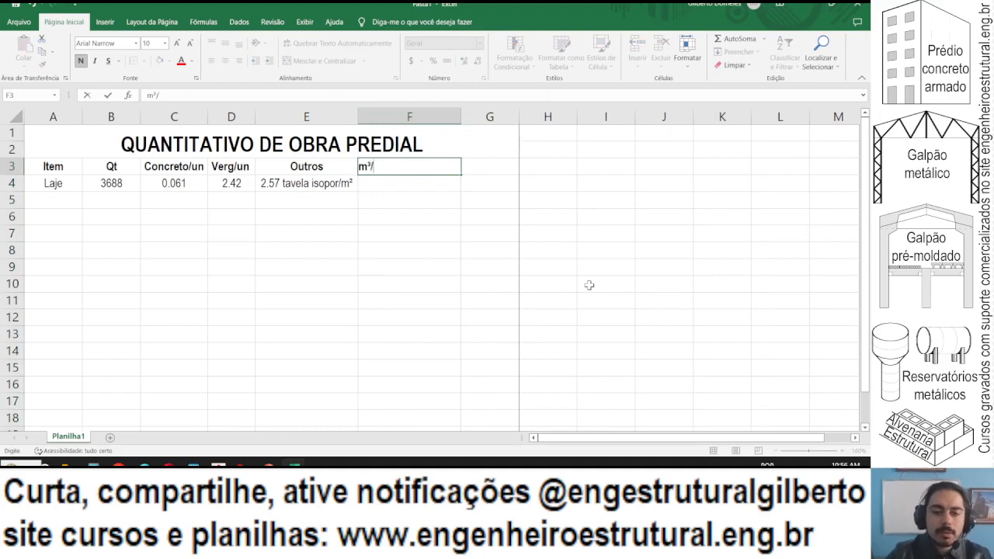
type("m")
key("BackSpace")
key("BackSpace")
type("total obra")
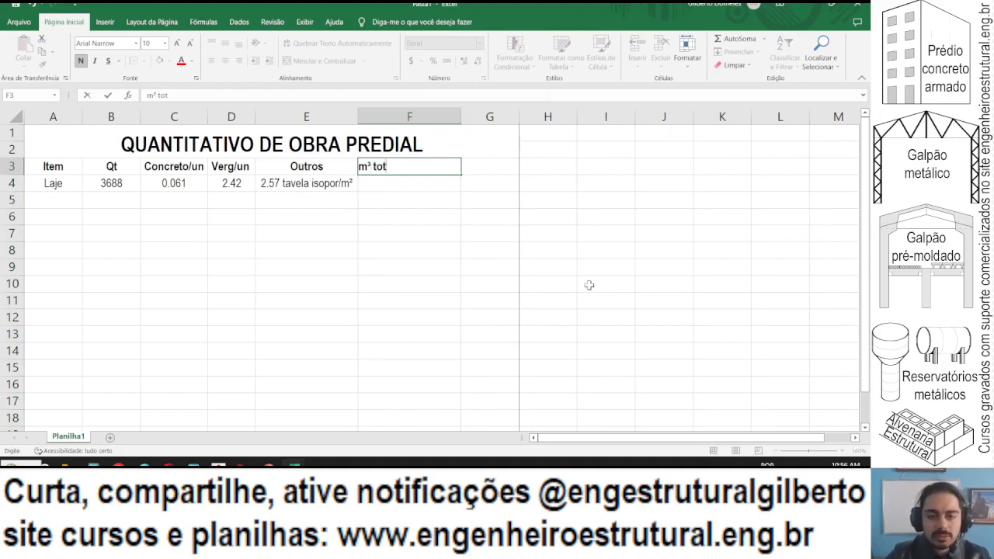
key("Return")
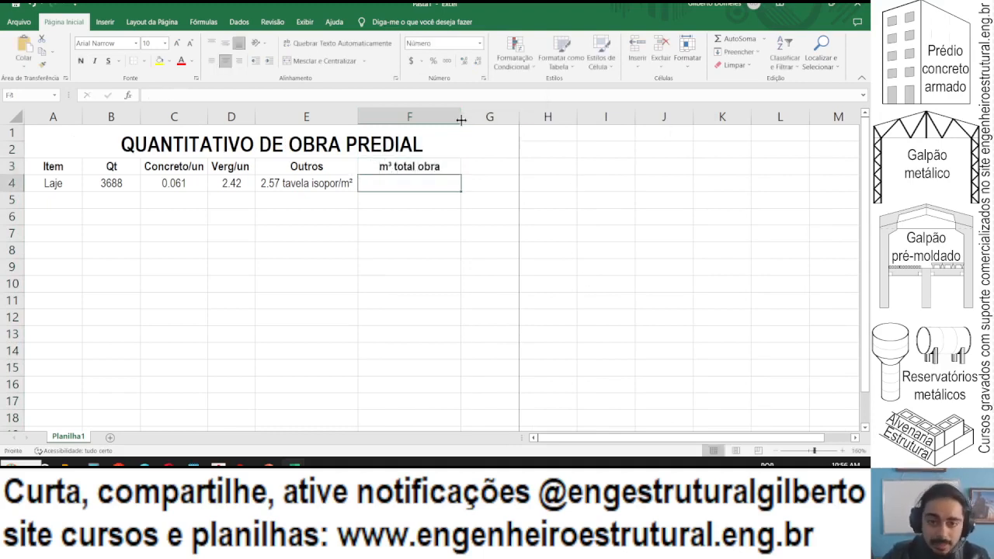
double_click(461, 118)
Calculate the slab's total concrete volume with a 5% allowance by entering =B4*C4*1.05 in F4.
type("=")
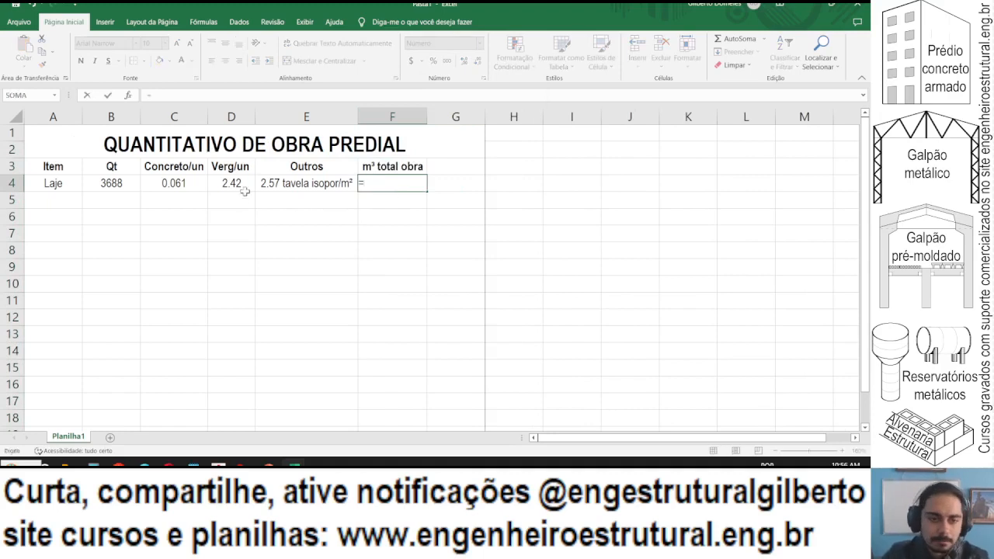
left_click(104, 182)
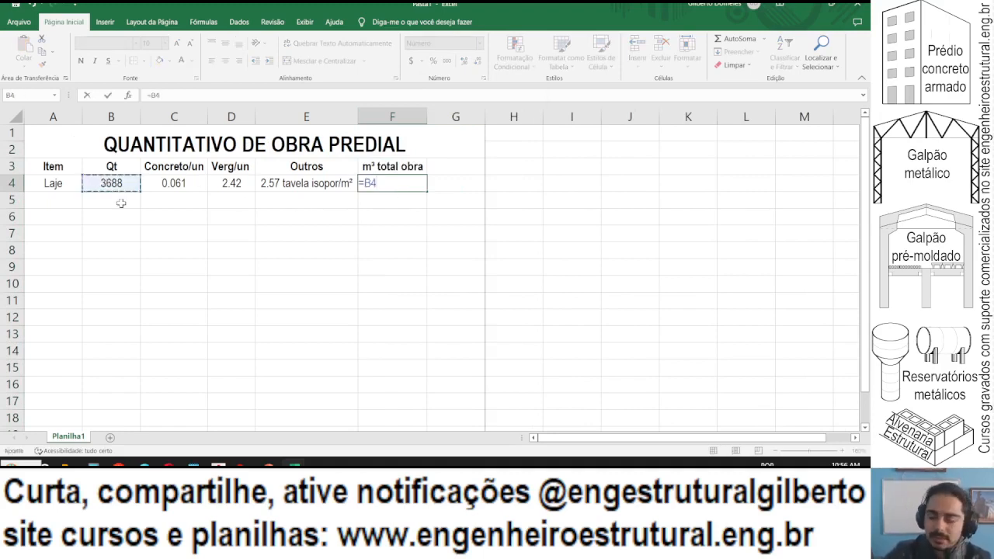
type("*")
left_click(175, 183)
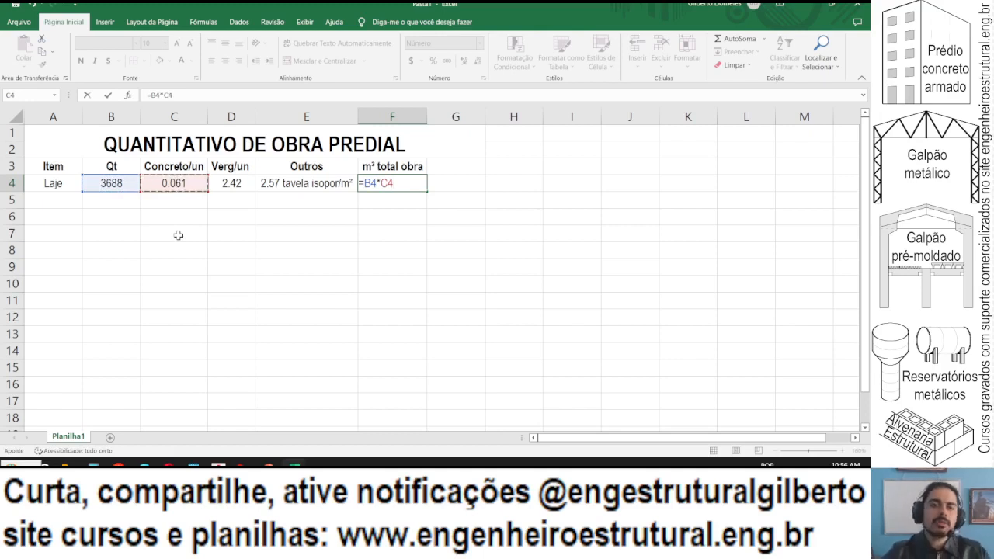
type("*")
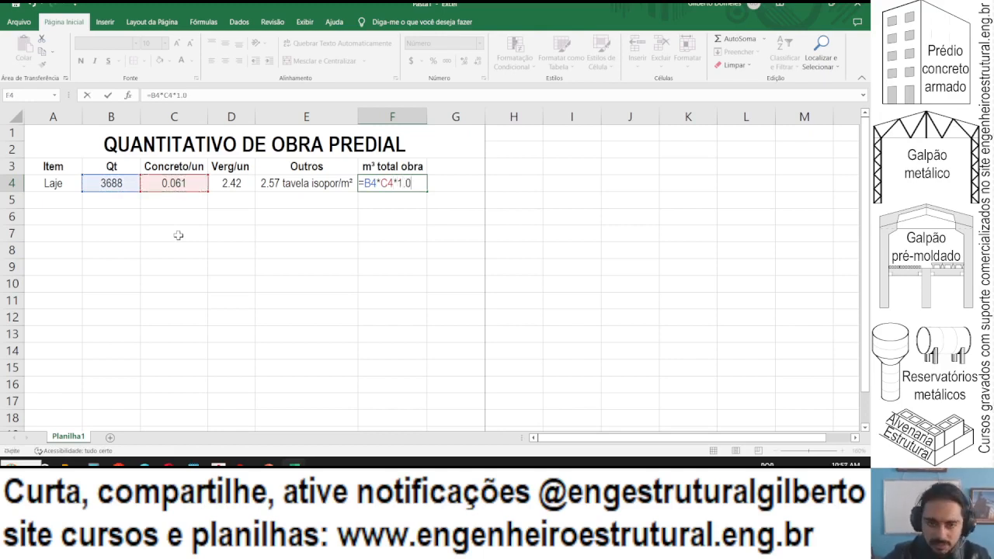
key("Return")
key("Up")
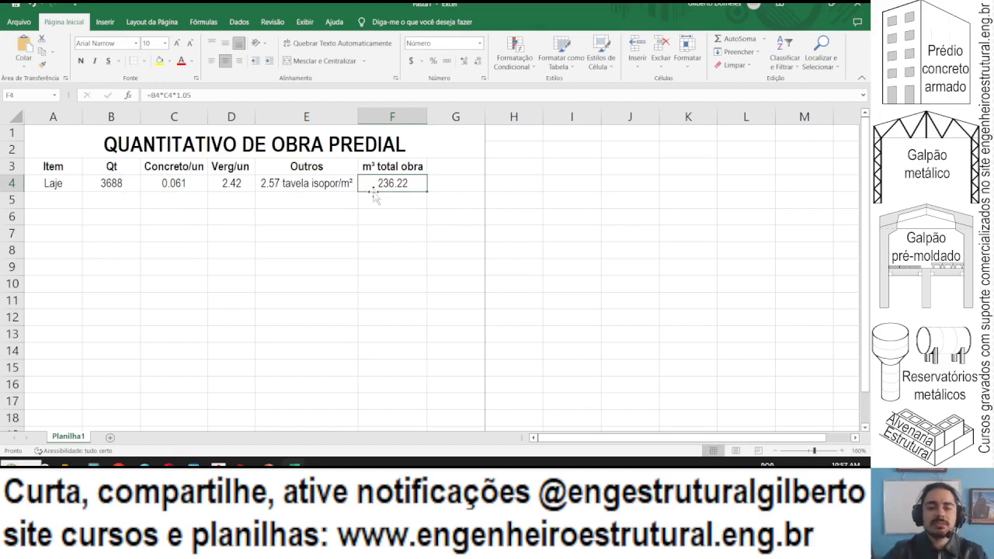
Enter the header "Verg total" in G3.
left_click(424, 169)
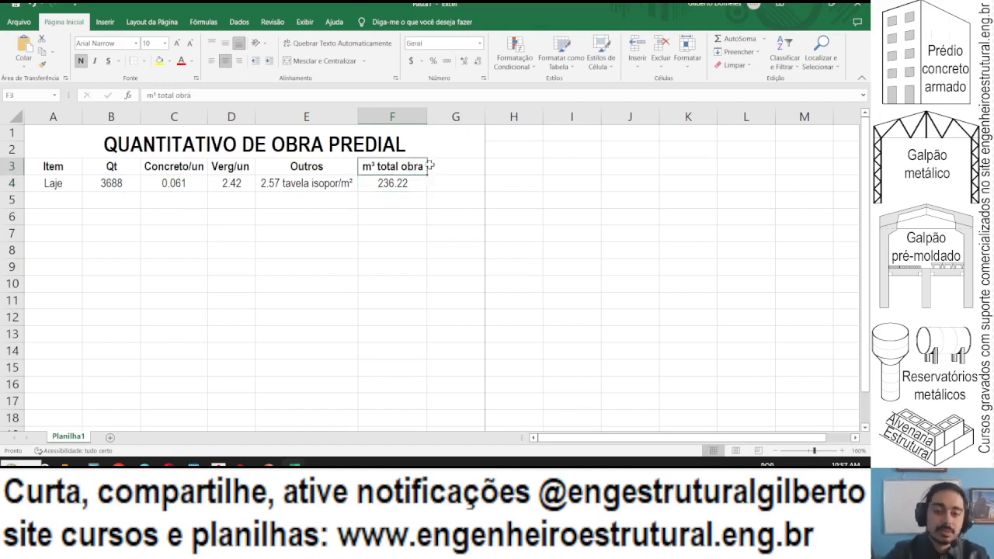
left_click(435, 164)
type("Verg/")
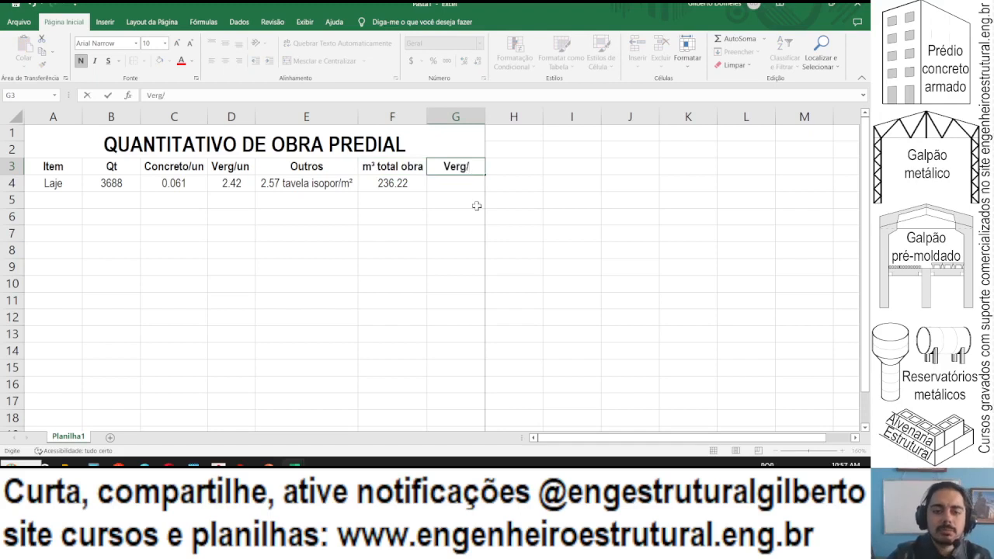
key("BackSpace")
type("total")
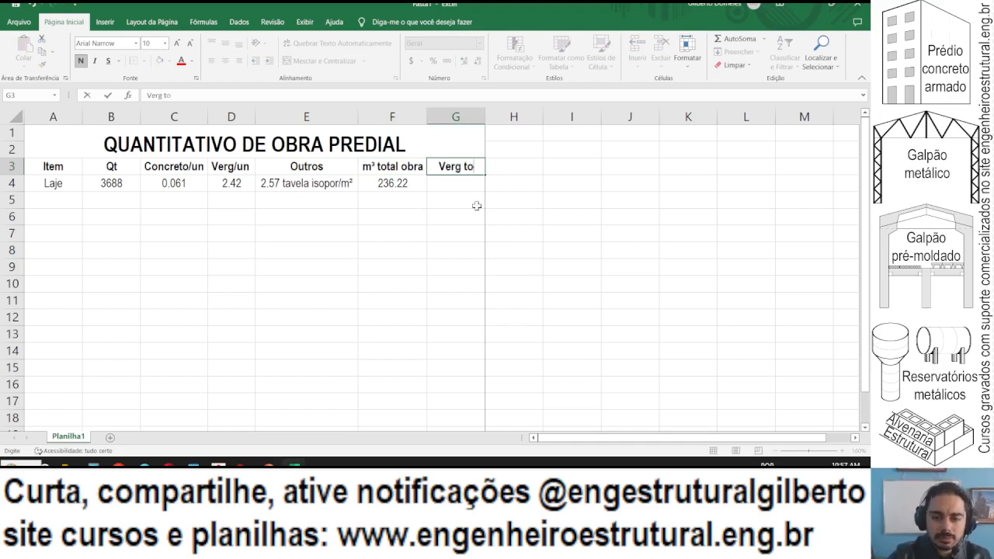
key("Return")
Calculate the slab's total rebar by multiplying rebar per unit by quantity, entering =D4*B4 in G4.
type("=")
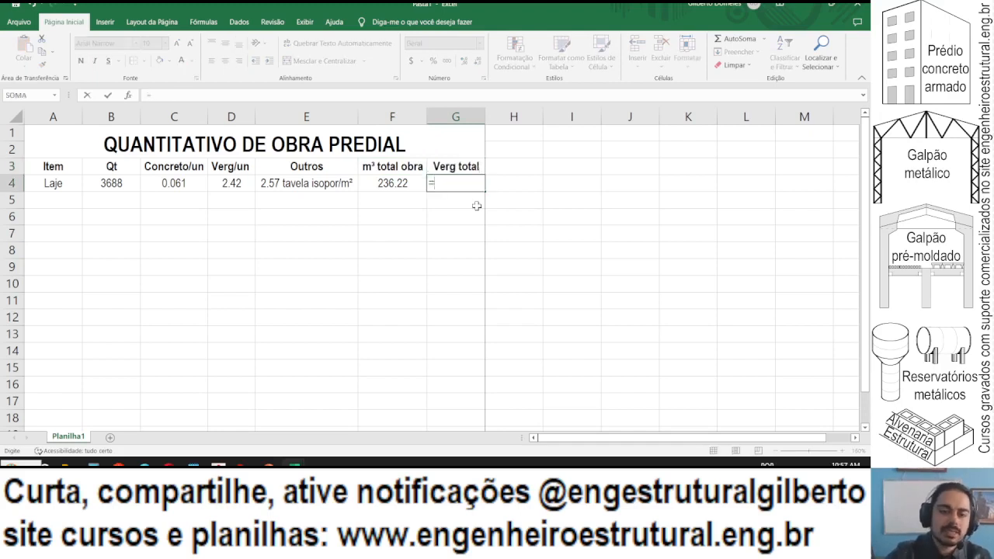
left_click(236, 183)
type("*")
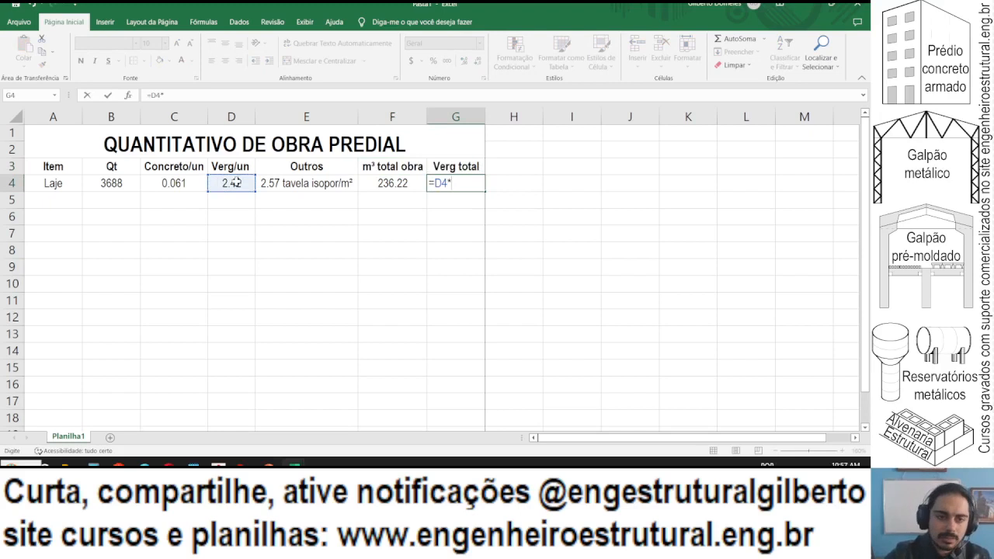
left_click(109, 184)
key("Return")
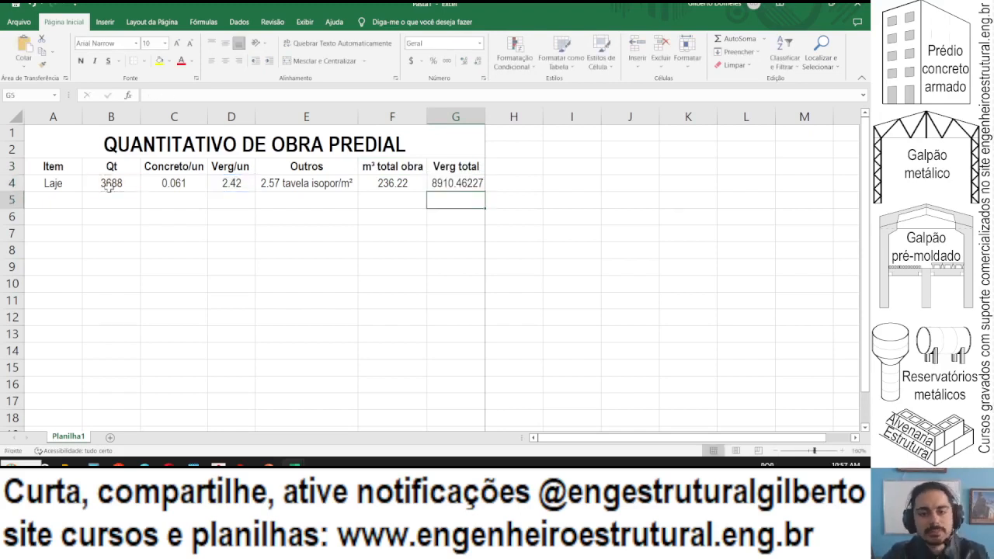
Reduce the total rebar value in G4 to one decimal place.
left_click(468, 185)
left_click(477, 64)
left_click(477, 63)
left_click(476, 64)
left_click(476, 63)
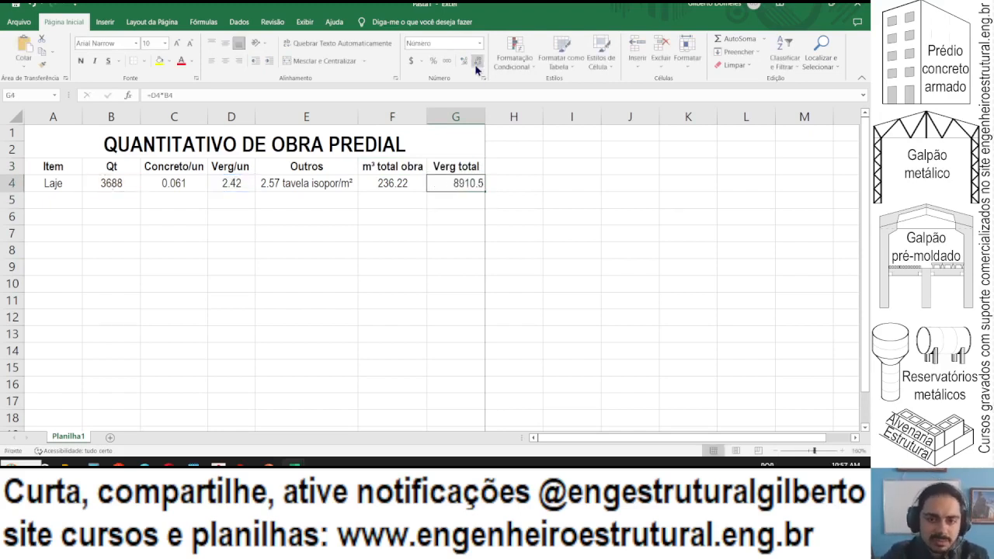
Extend the total rebar formula in G4 with a factor of 1.1.
left_click(198, 94)
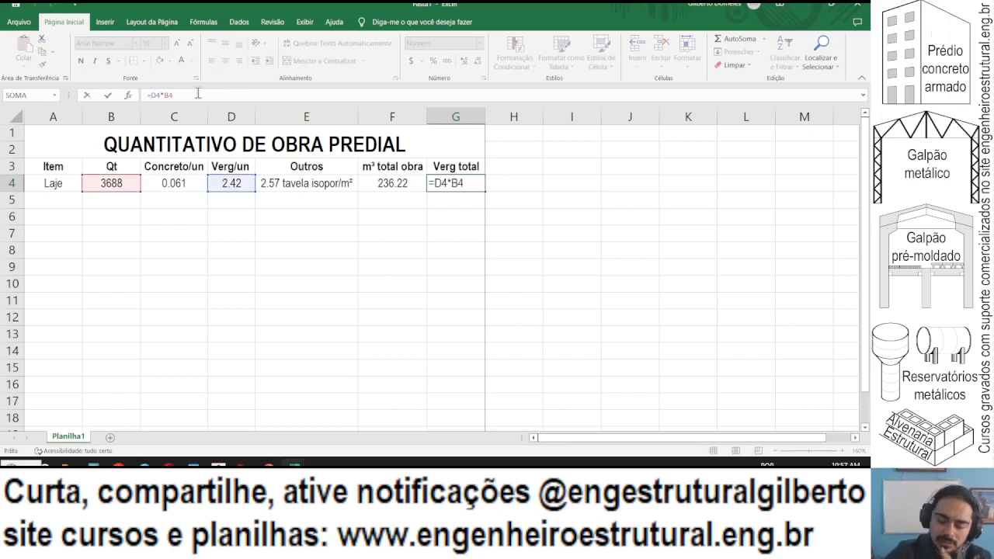
type("*")
key("Return")
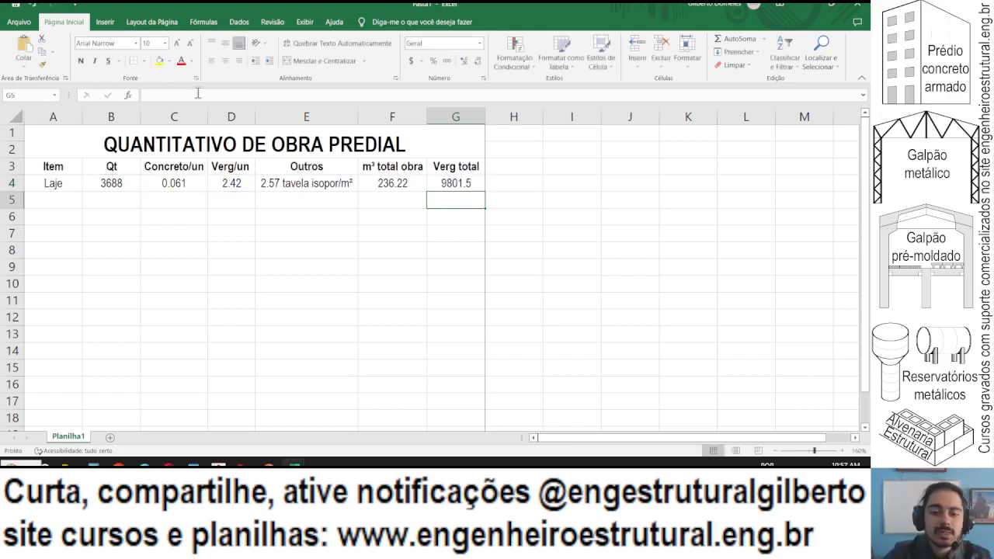
Insert a column before the Verg total column and copy the Verg total column into it.
left_click(474, 115)
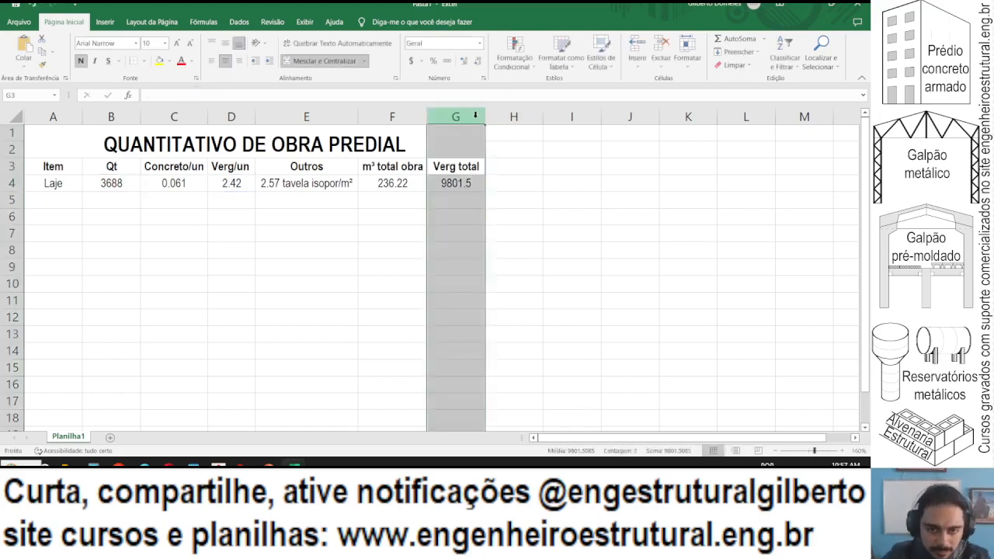
right_click(474, 116)
left_click(521, 220)
left_click(520, 167)
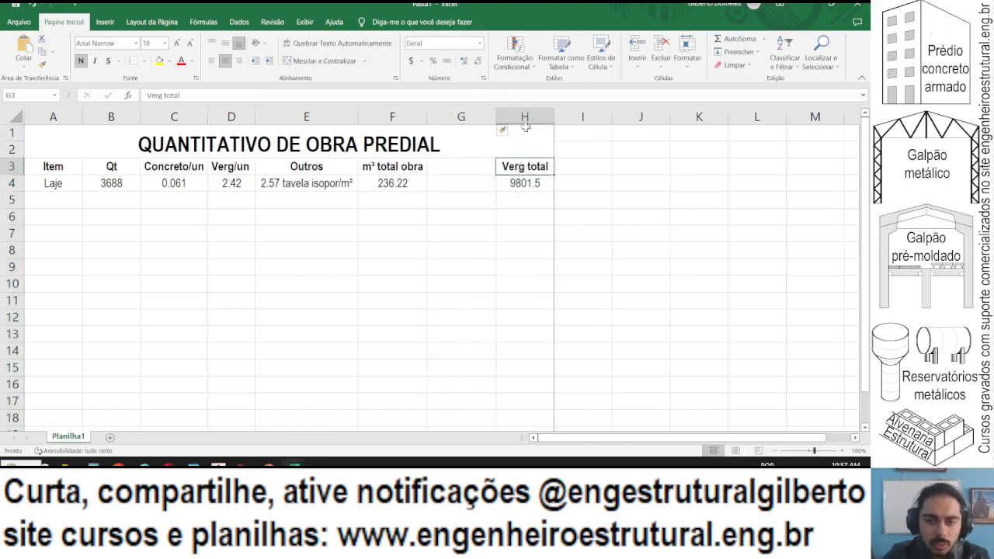
left_click(526, 114)
key("ctrl+c")
left_click(474, 113)
key("ctrl+v")
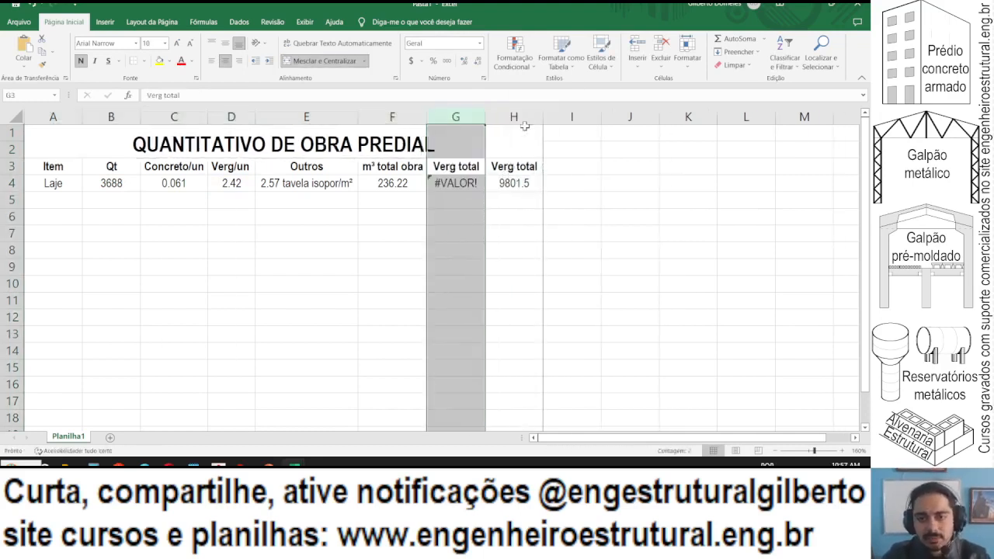
Clear H4 and replace the formula in G4 with =D4*B4*1.1.
left_click(513, 183)
key("F2")
key("Escape")
key("Delete")
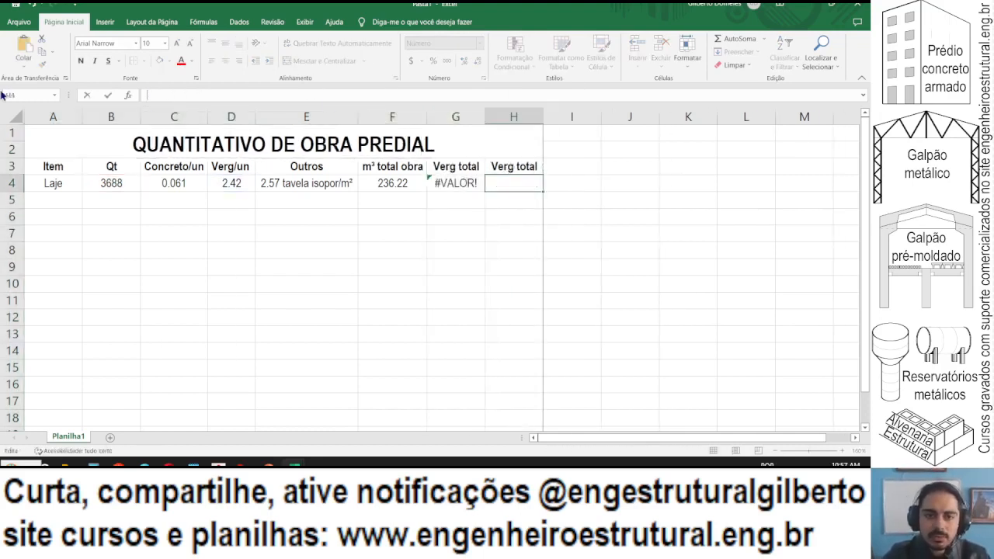
key("Left")
left_click_drag(220, 95, 4, 96)
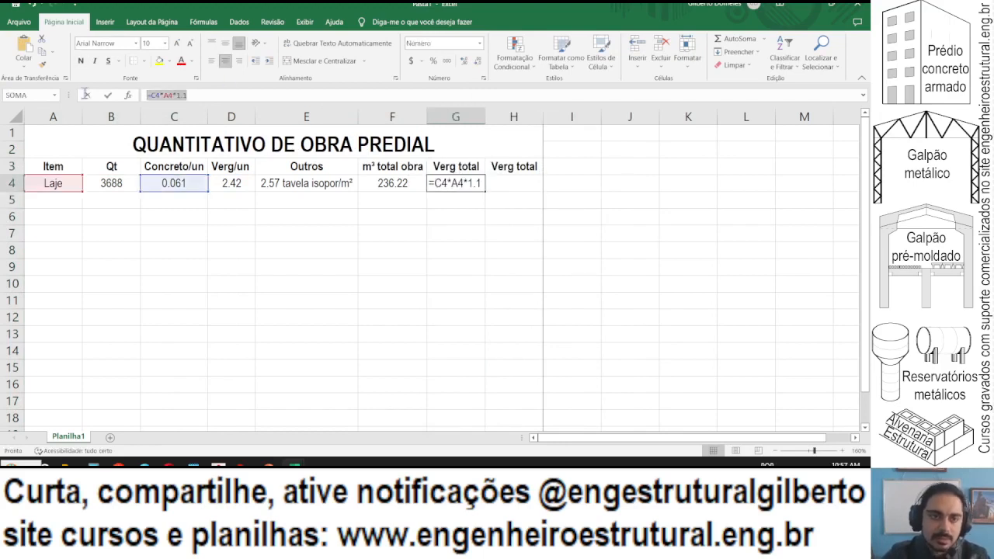
key("ctrl+v")
key("Tab")
Replace the header in H3 with "Outros total".
left_click(494, 160)
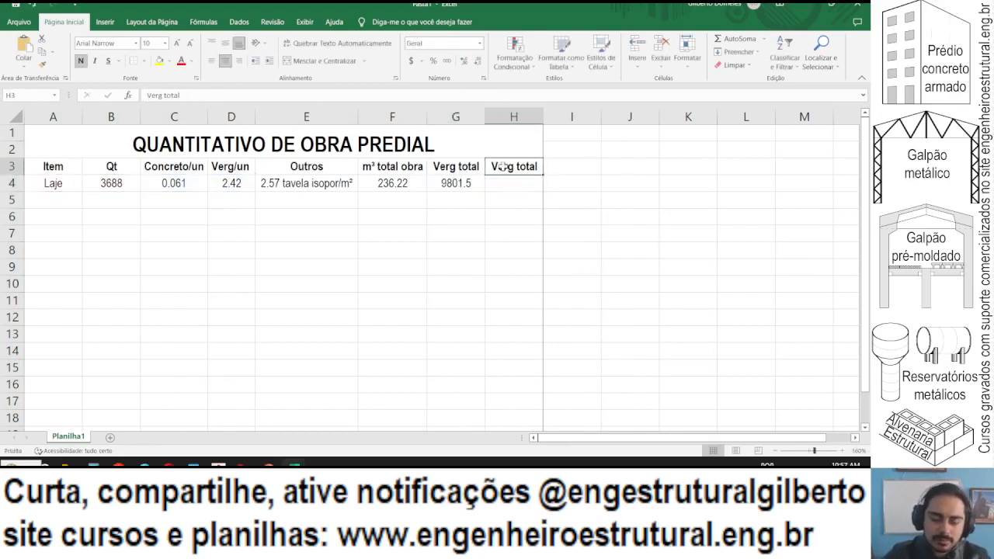
type("Outros total")
key("Return")
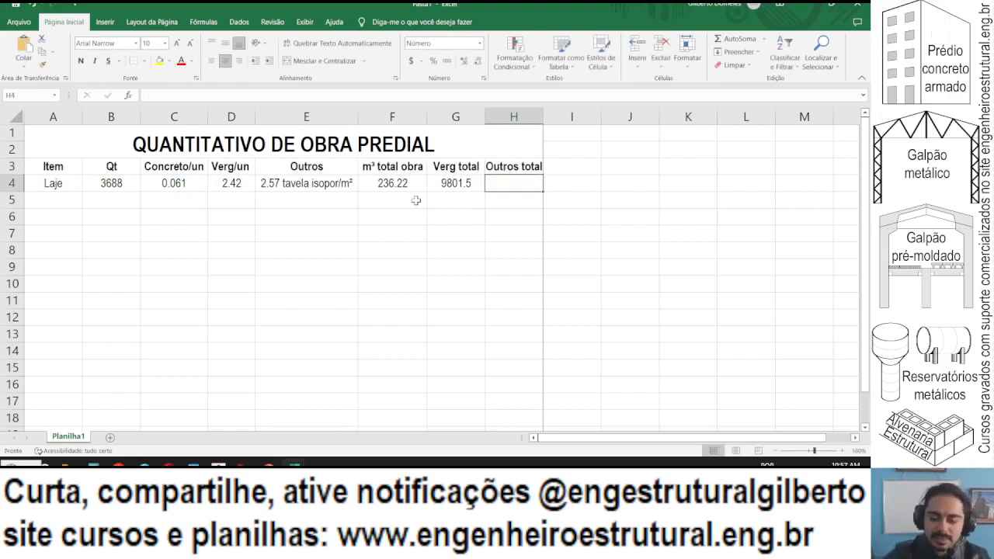
Calculate the slab's total filler pieces with =1/0.39*B4 in H4 and fit the column's width to its text.
type("=1/0.39*")
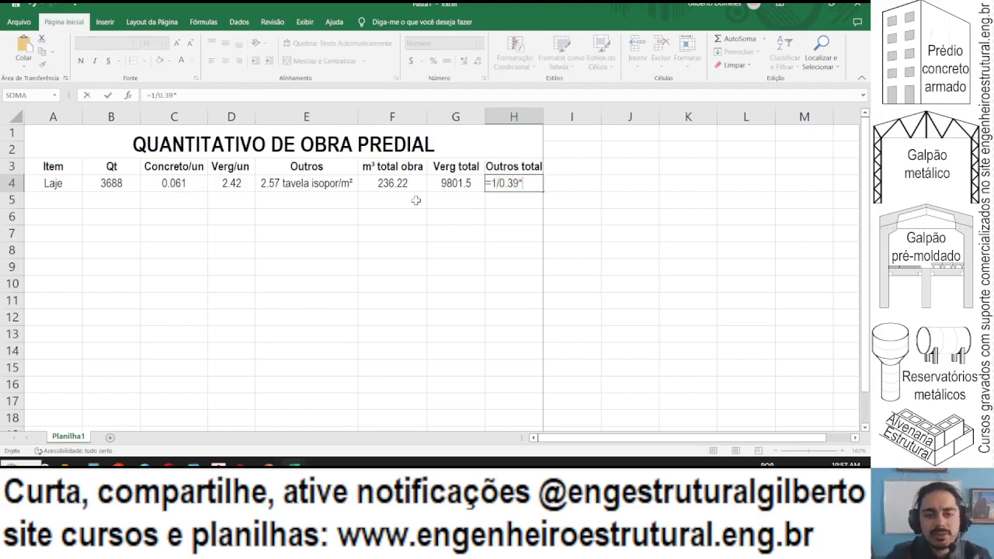
left_click(103, 185)
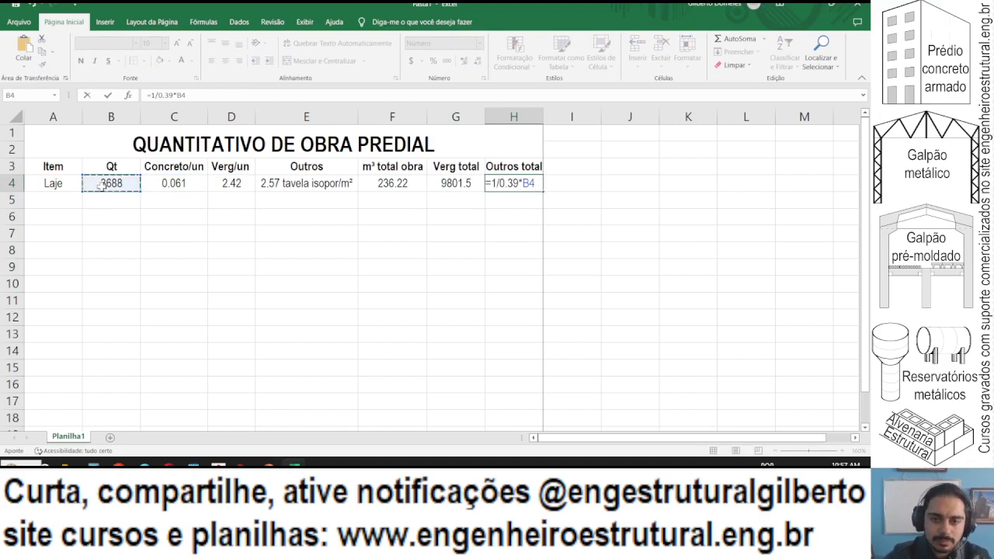
key("Return")
key("Up")
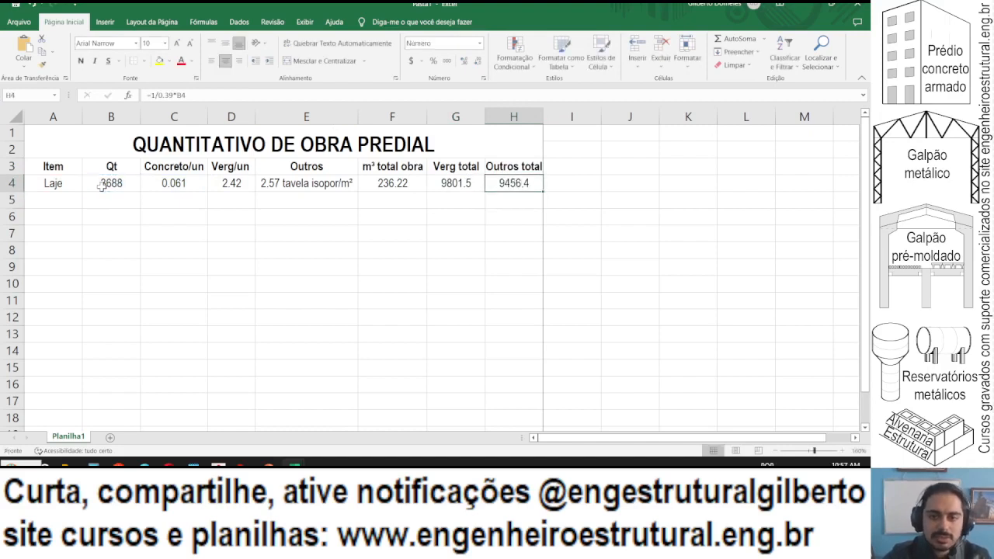
double_click(544, 115)
Add a 5% allowance to the filler piece total by extending the H4 formula with *1.05.
left_click(217, 94)
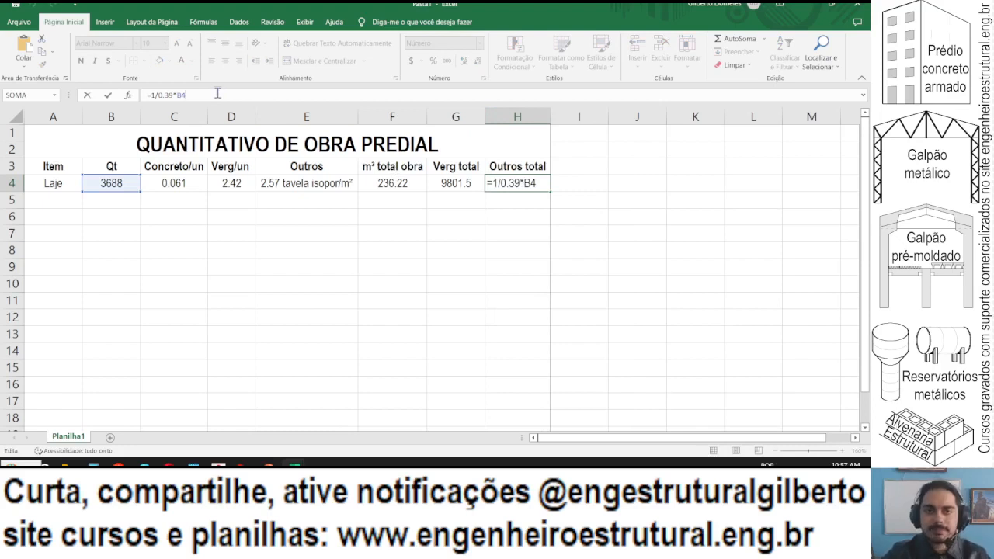
type("*1")
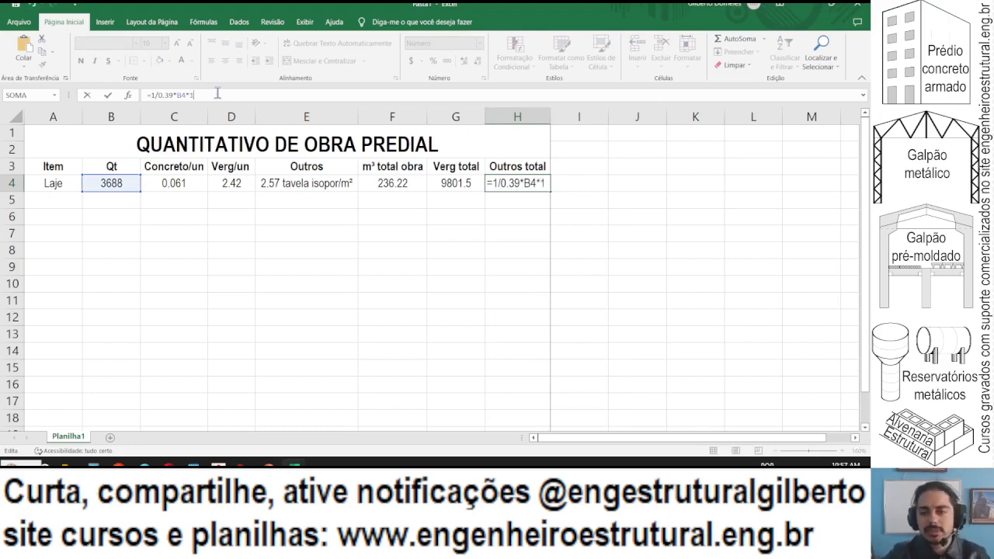
type(".05")
key("ctrl+Return")
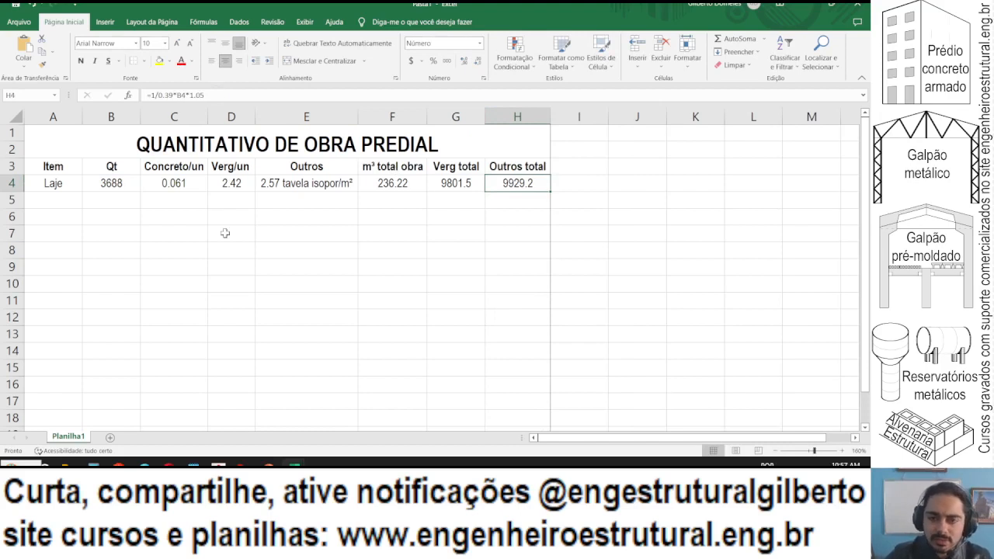
Replace the content of H4 with the text "9900 tavelas isopor" and fit the column's width to it.
type("9900")
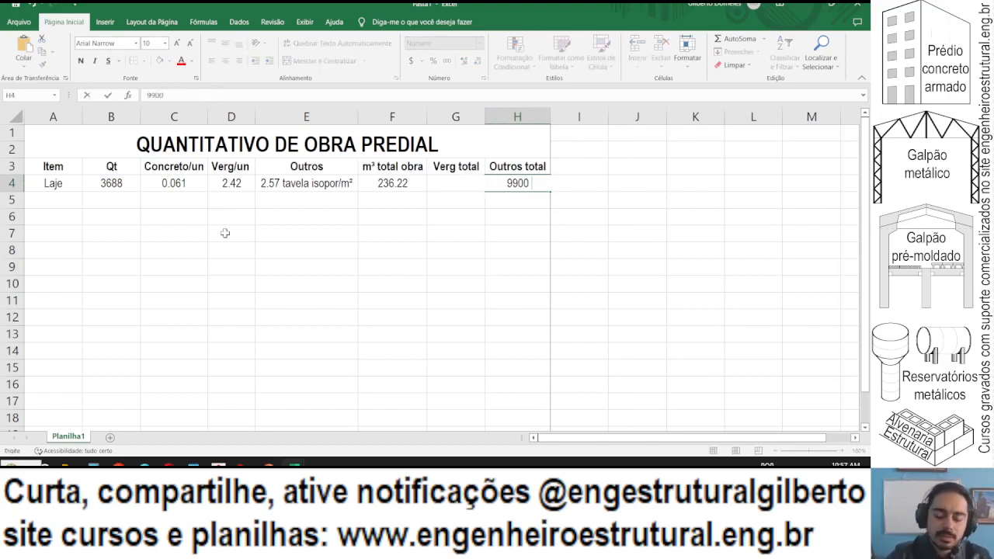
type(" tavela")
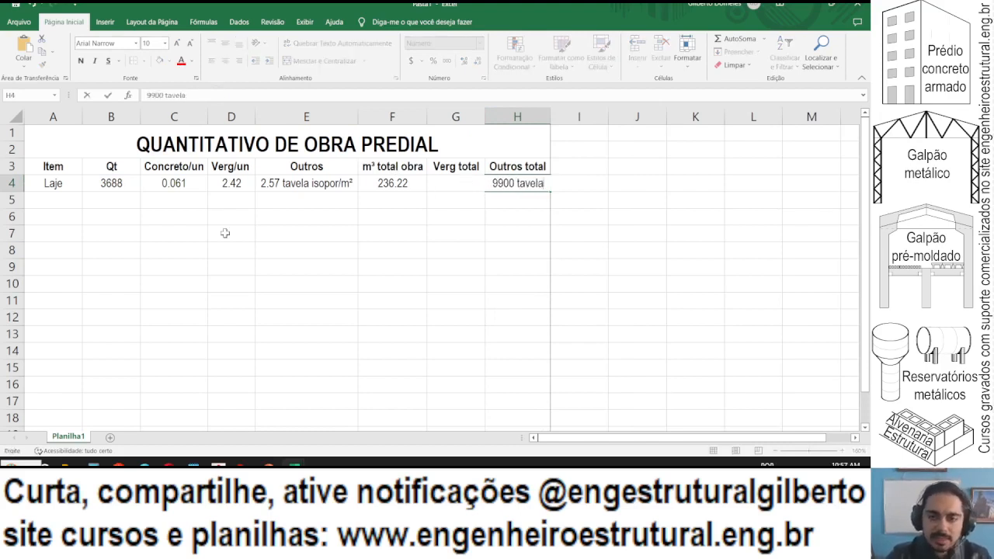
type("s isopor")
key("Return")
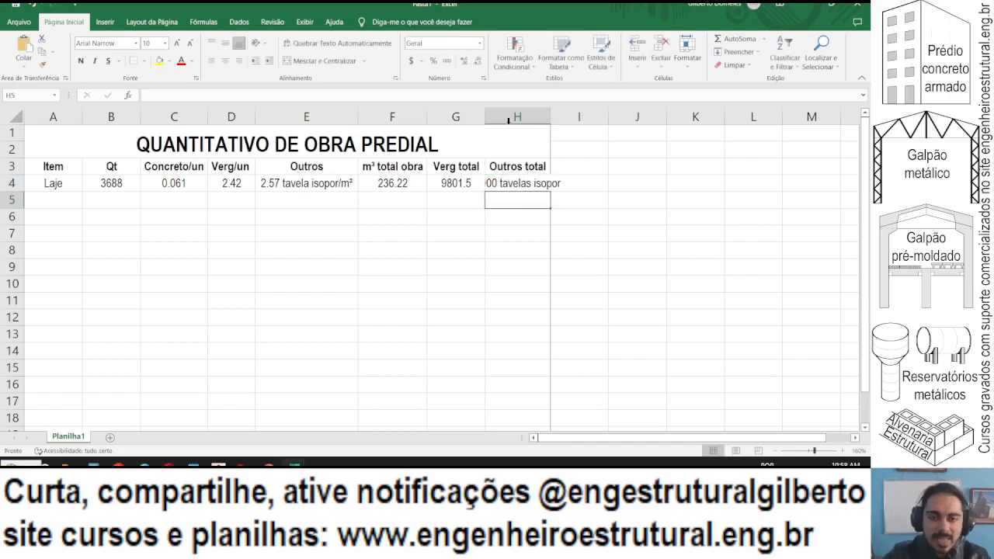
double_click(550, 116)
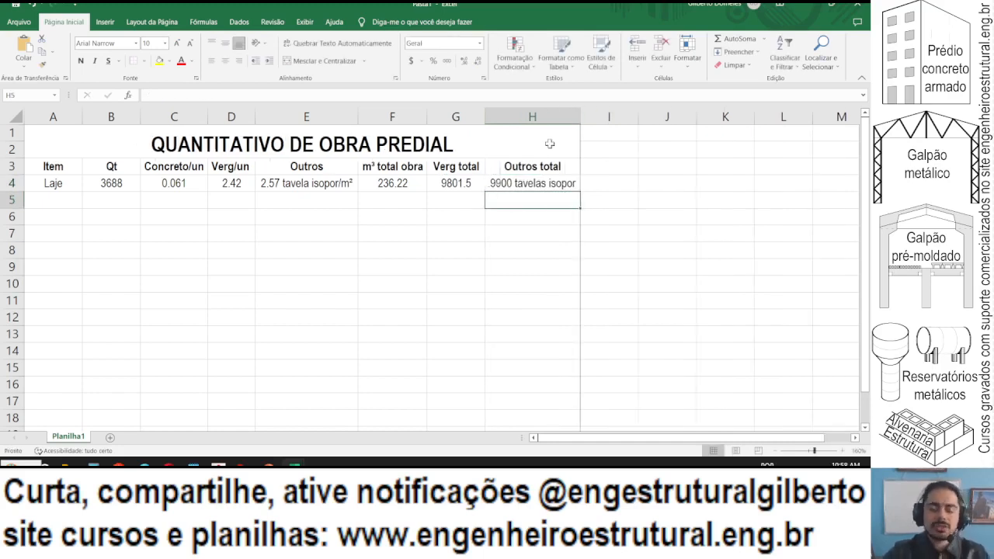
left_click(60, 205)
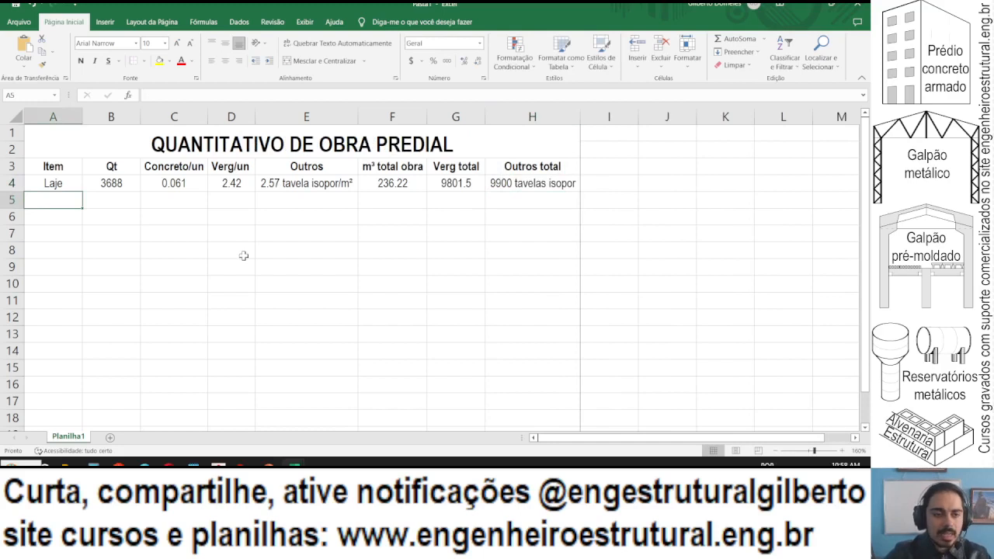
Add the item "Viga" in A5 and centre the table cells in columns A to H from row 4 down.
type("Viga")
key("Return")
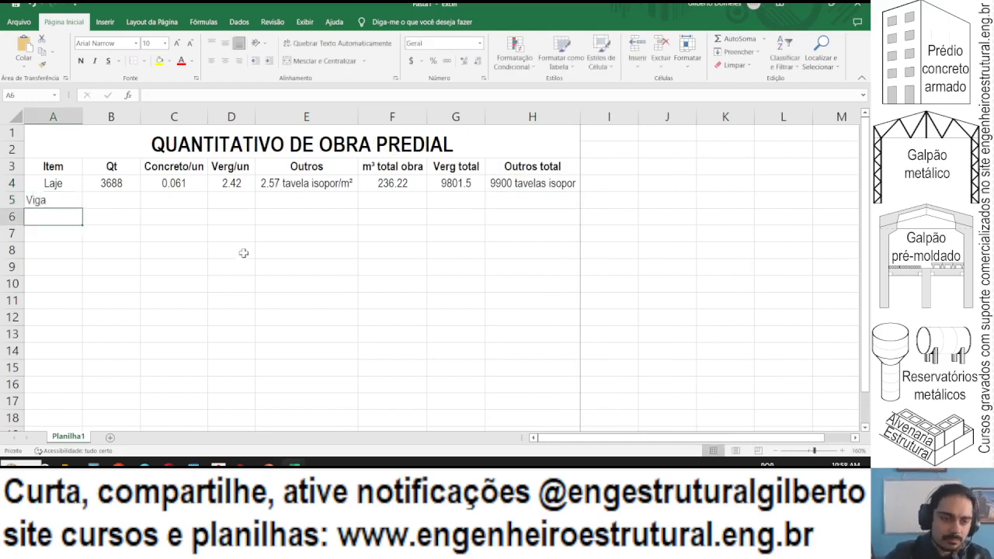
left_click_drag(39, 183, 573, 427)
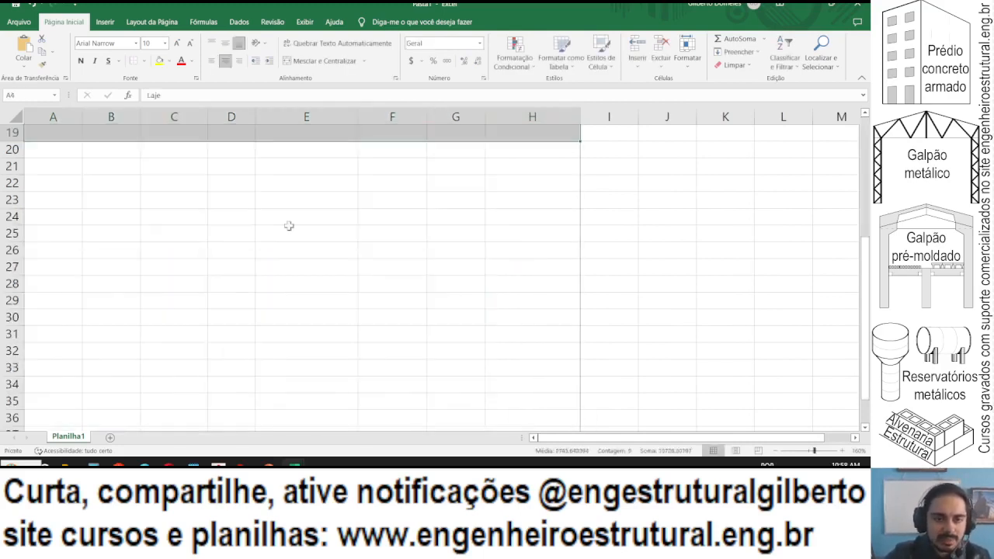
left_click(225, 61)
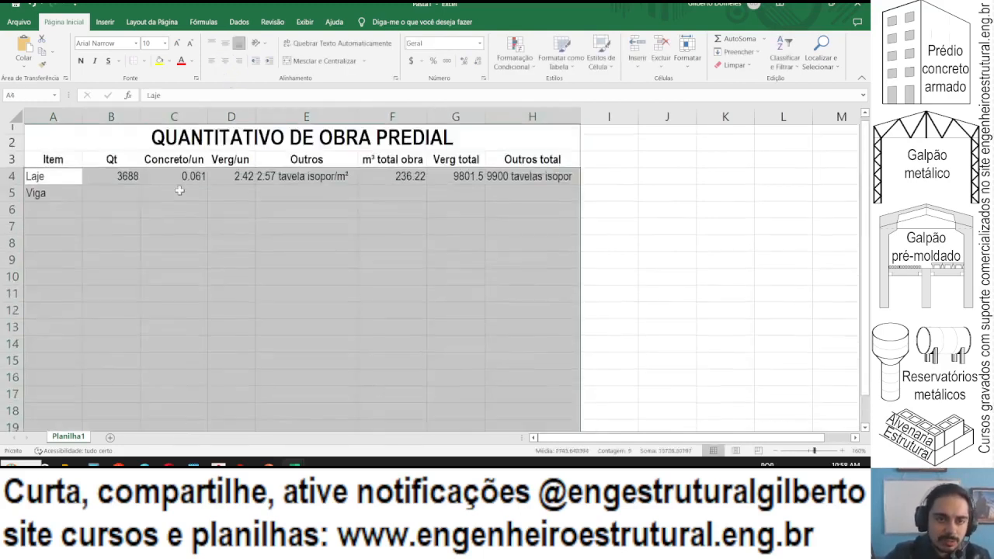
left_click(224, 60)
Insert a column before Qt and give it the header "Und" in B3.
left_click(111, 117)
right_click(105, 118)
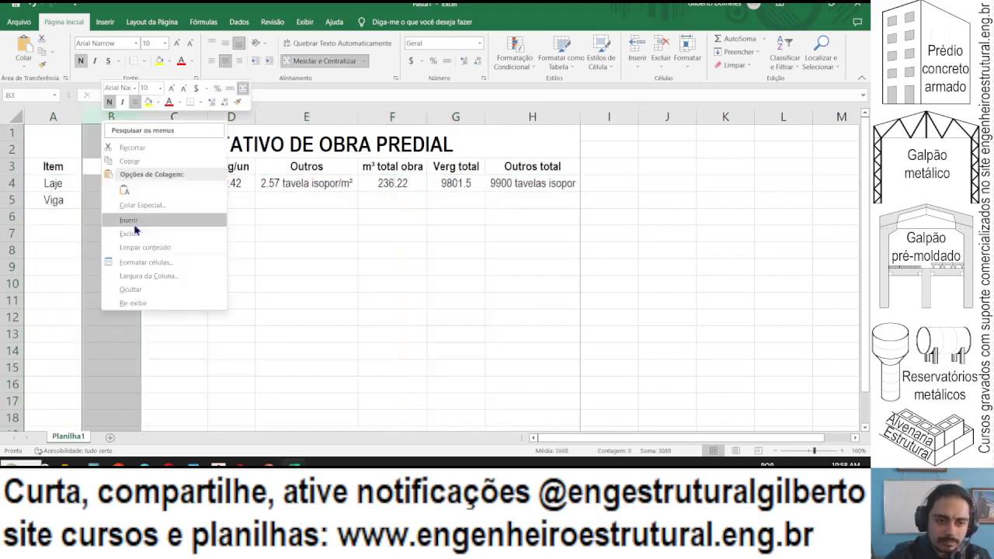
left_click(128, 219)
left_click(111, 166)
type("Und")
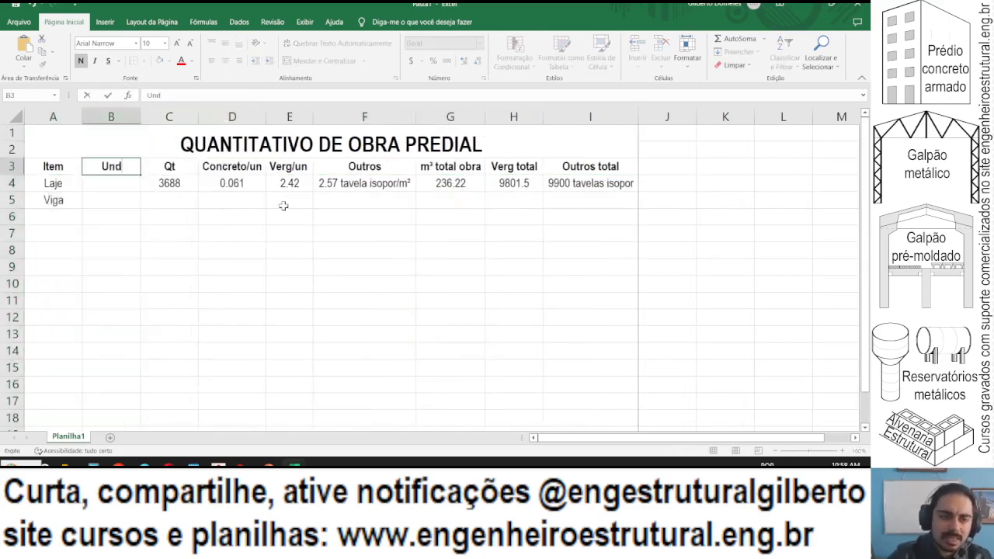
key("BackSpace")
key("BackSpace")
type("m")
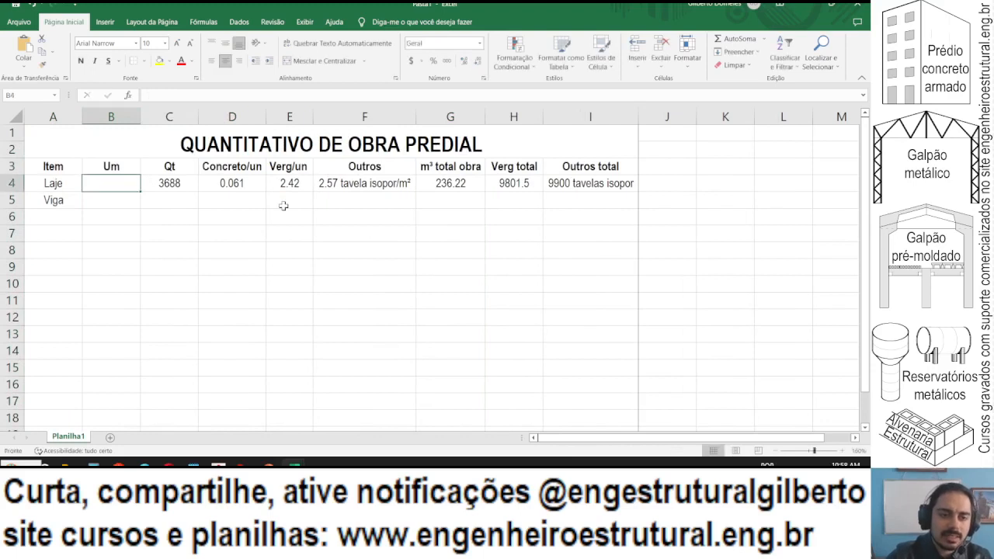
key("Escape")
type("Und")
key("Return")
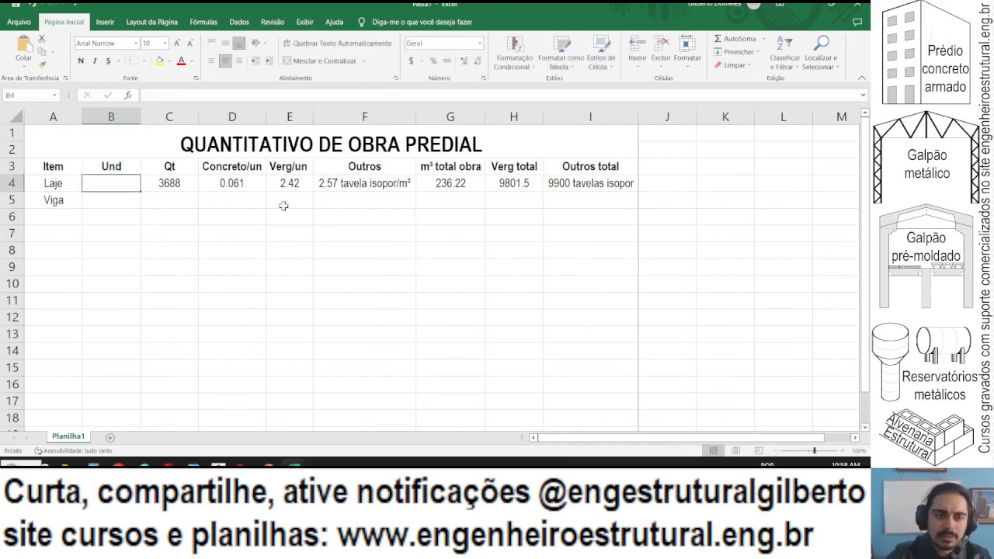
Enter the unit m² for the Laje row and m for the Viga row.
type("m²")
key("Return")
type("m²")
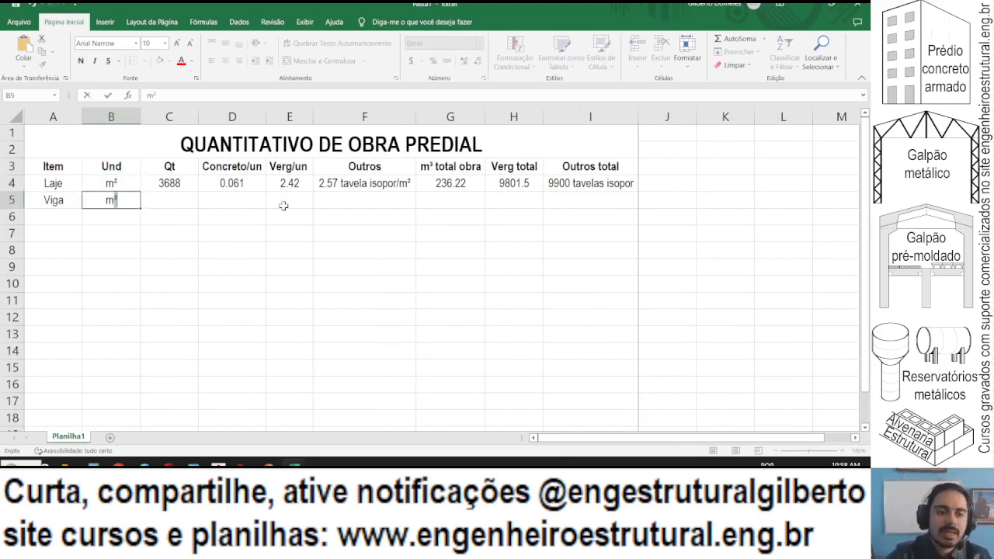
key("Return")
key("Up")
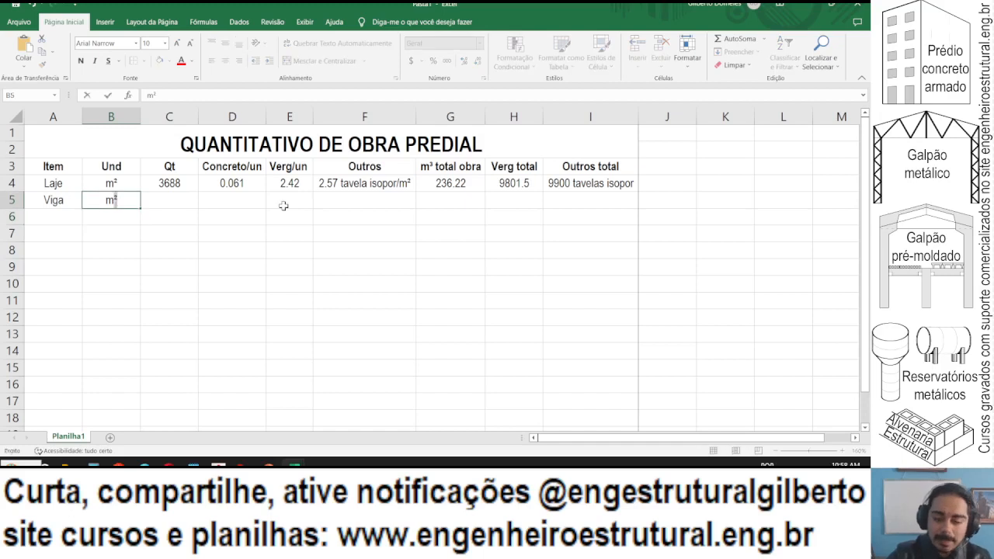
key("Delete")
key("Return")
Fit the widths of columns B to I to their contents.
left_click(122, 116)
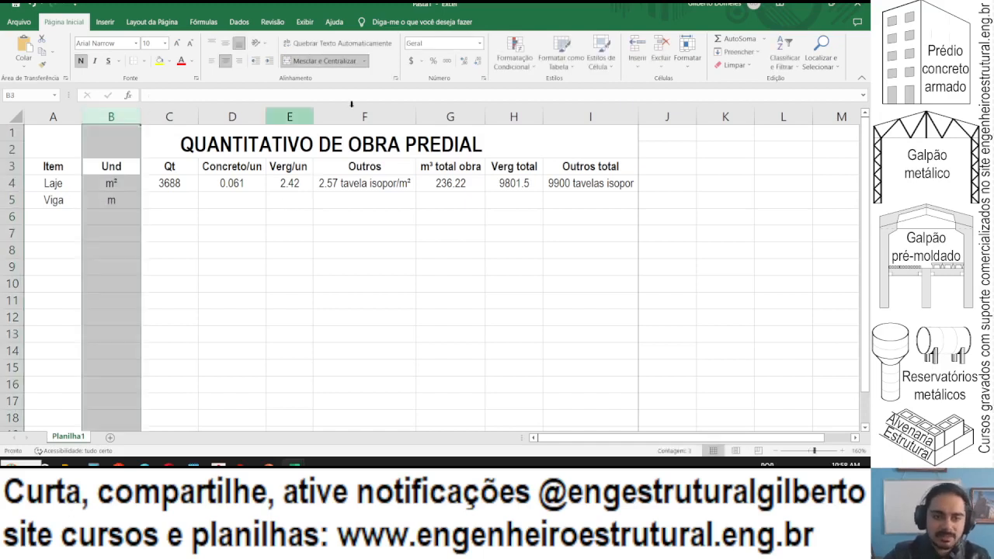
left_click(590, 116, "shift")
double_click(638, 116)
left_click(223, 239)
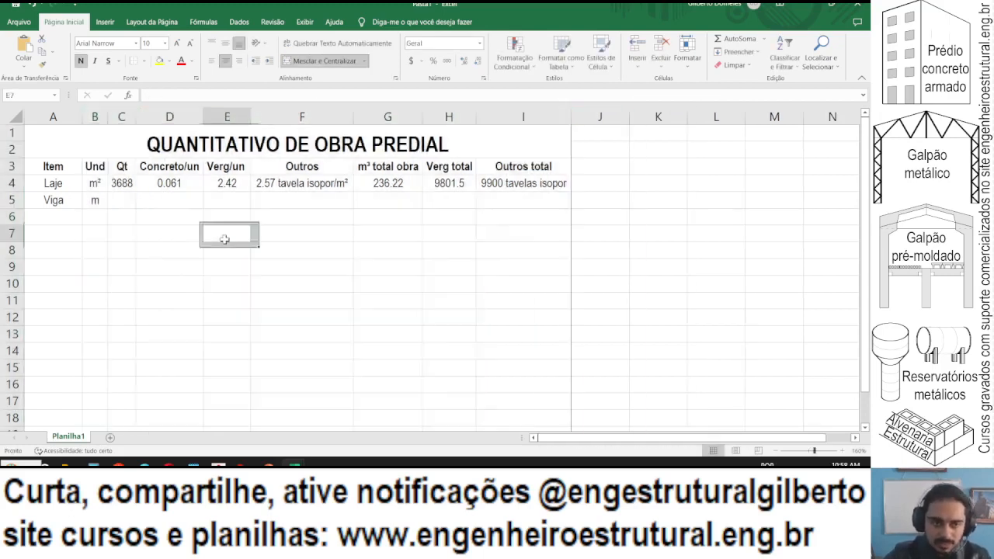
Select the Viga quantity cell C5, switch to the floor plan in Paint and set the drawing colour to red.
left_click(122, 201)
mouse_move(267, 466)
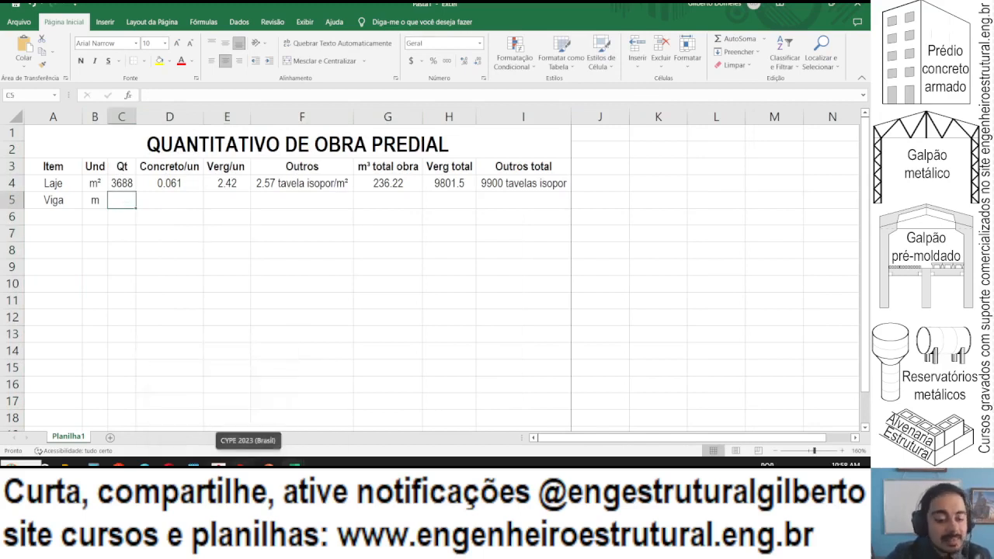
left_click(167, 465)
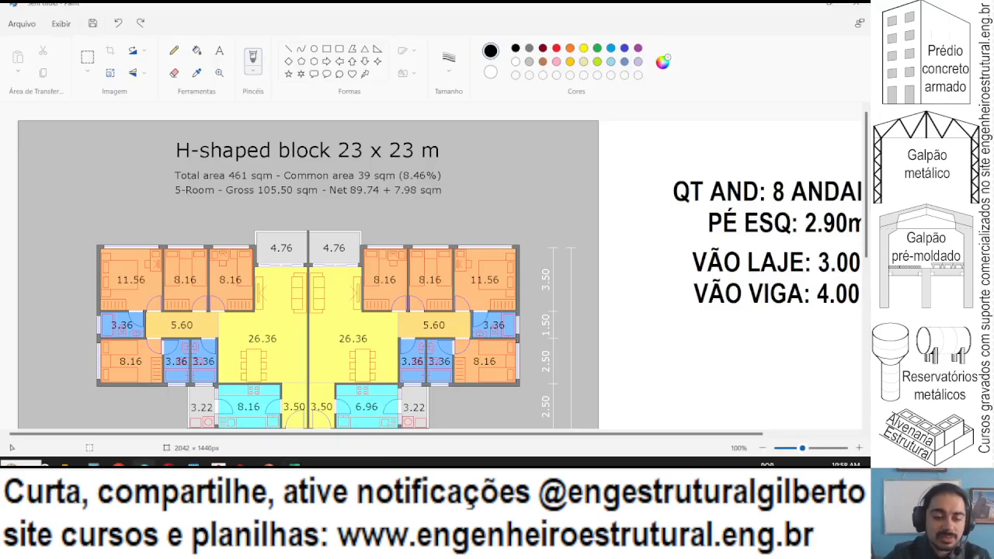
scroll(222, 249, "down", 5)
scroll(222, 248, "up", 2)
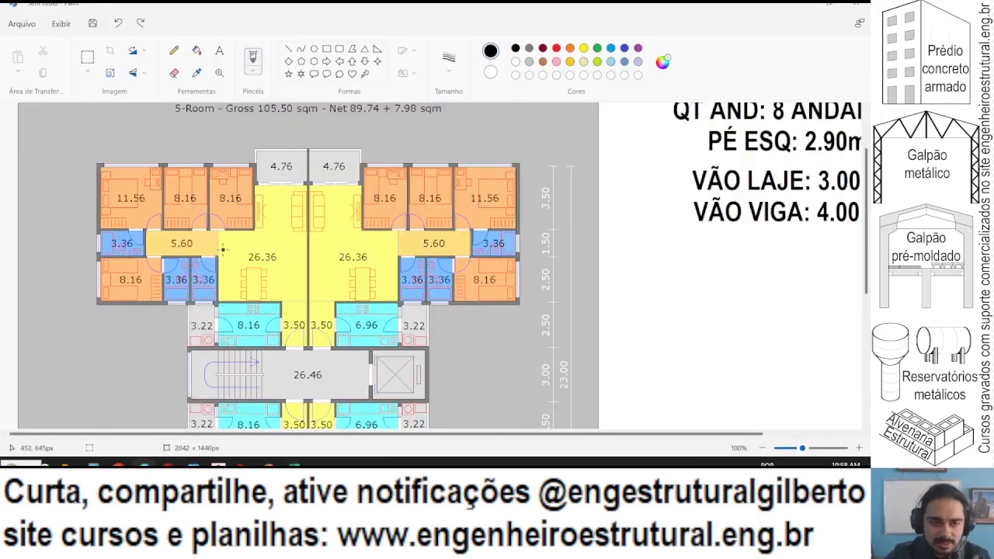
scroll(241, 202, "down", 5)
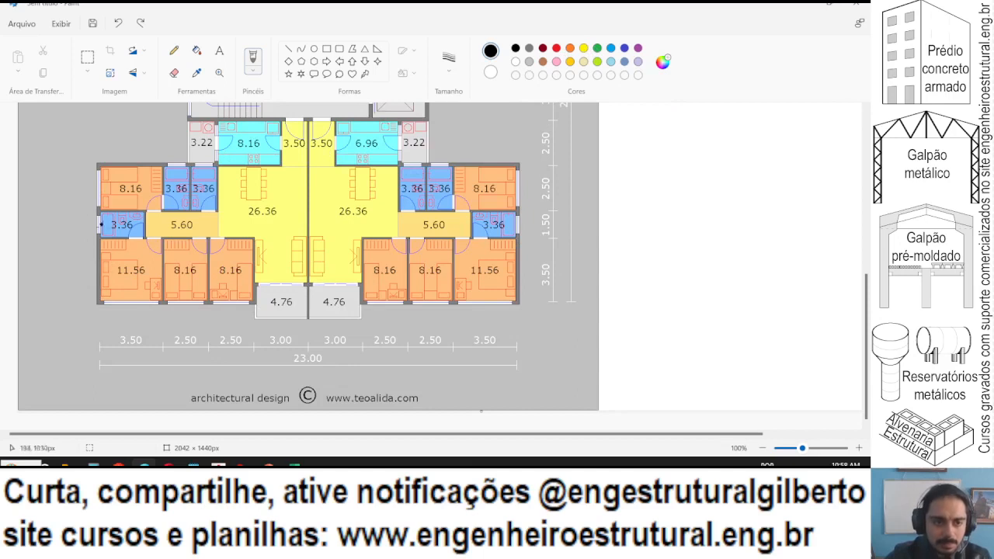
left_click(557, 49)
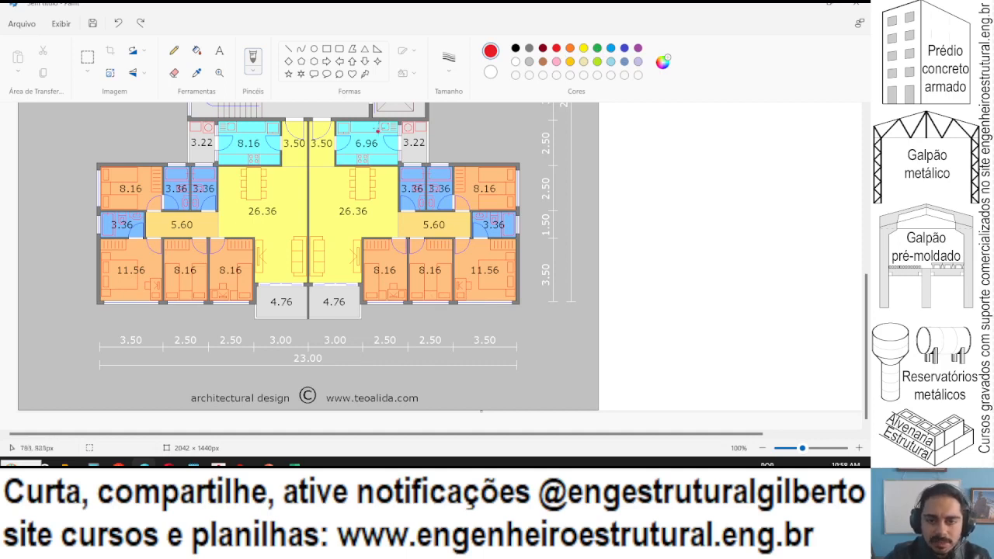
mouse_move(405, 108)
left_mouse_down()
mouse_move(283, 116)
mouse_move(339, 359)
mouse_move(566, 332)
left_mouse_up()
key("ctrl+z")
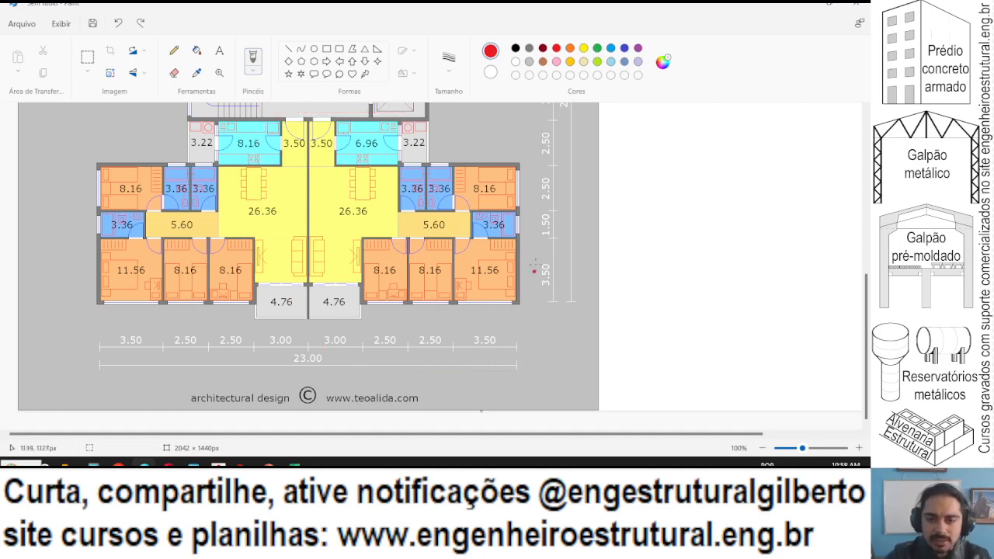
Trace the lower-right apartment's vertical beam lines in red, extending one past the kitchen, and mark a dot at the corner between the 8.16 bedrooms.
left_click_drag(518, 303, 514, 163)
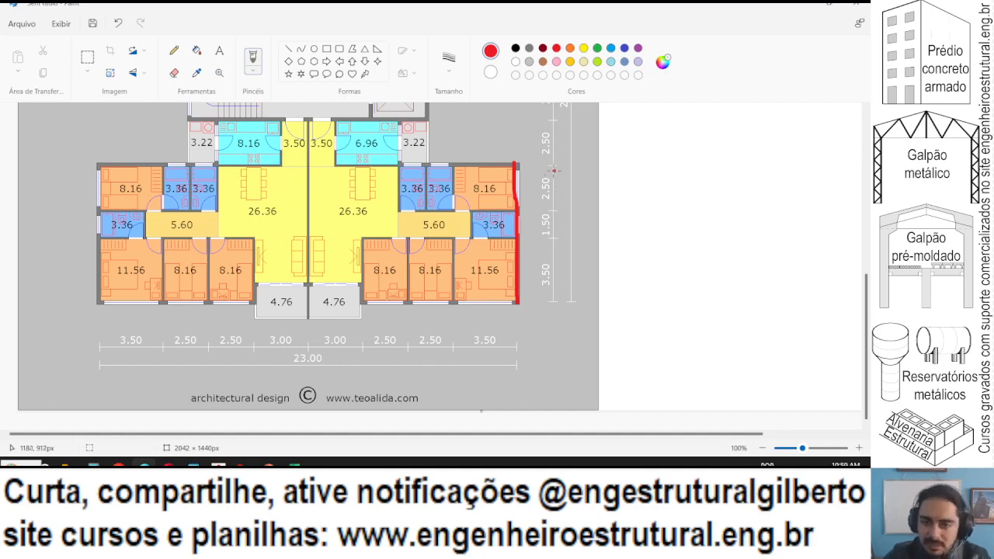
left_click_drag(454, 162, 449, 303)
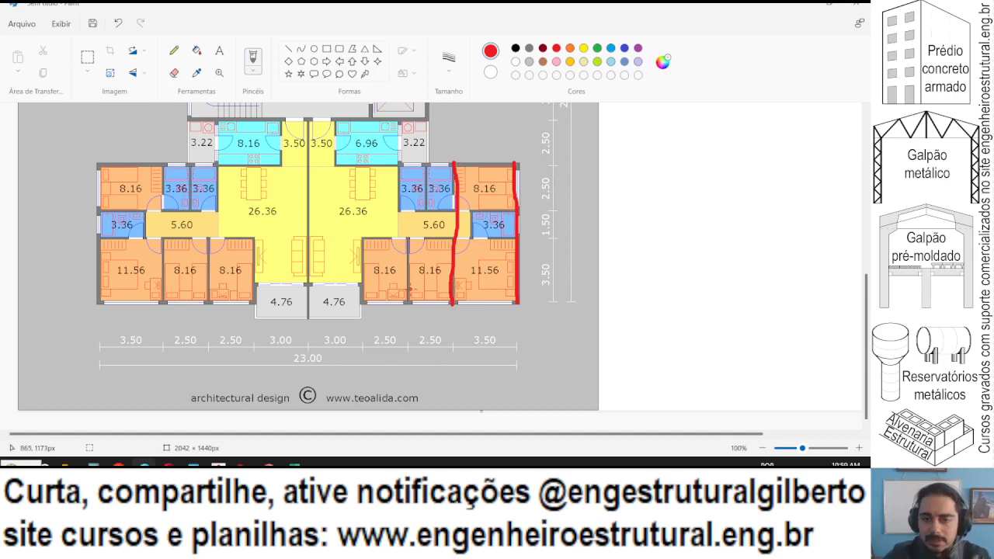
left_click_drag(407, 304, 409, 233)
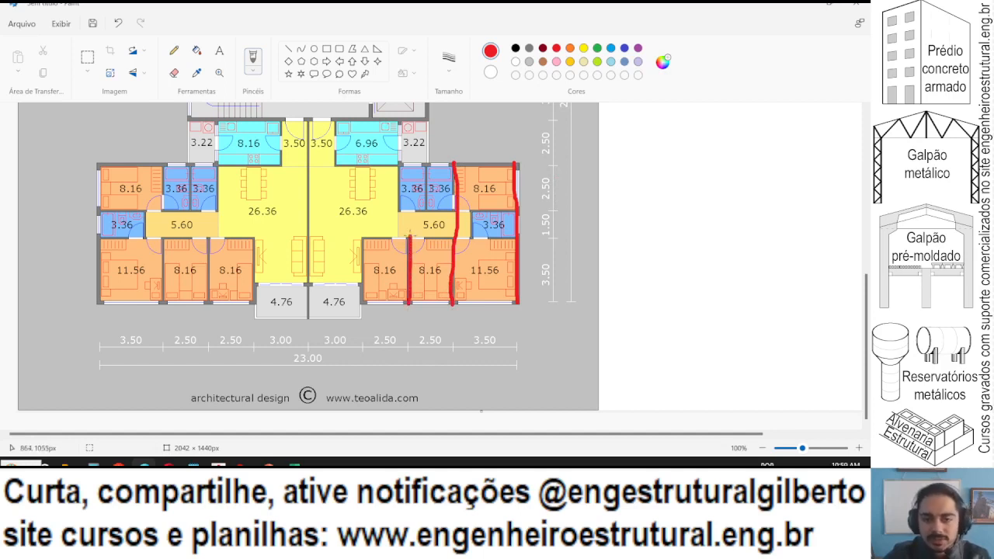
left_click_drag(407, 239, 412, 243)
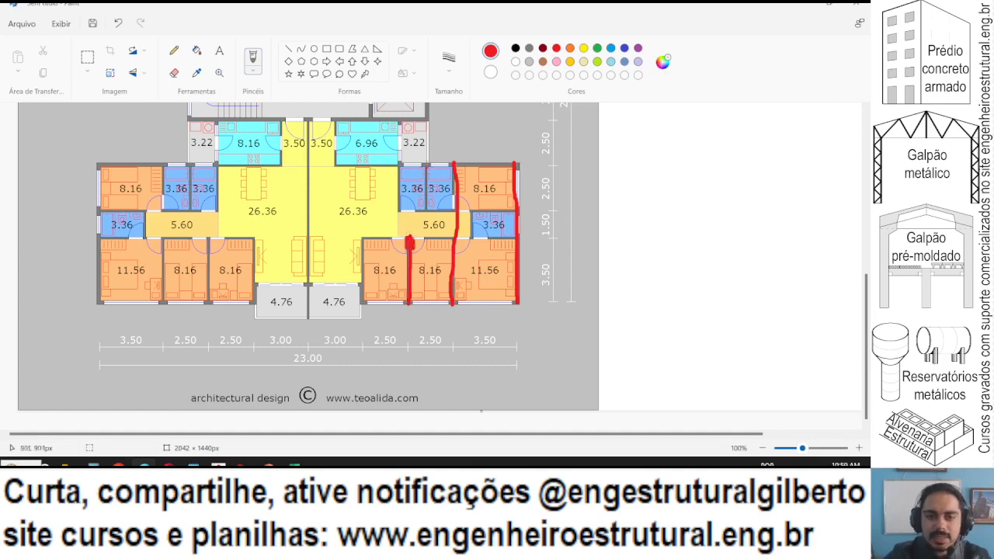
left_click_drag(398, 165, 402, 237)
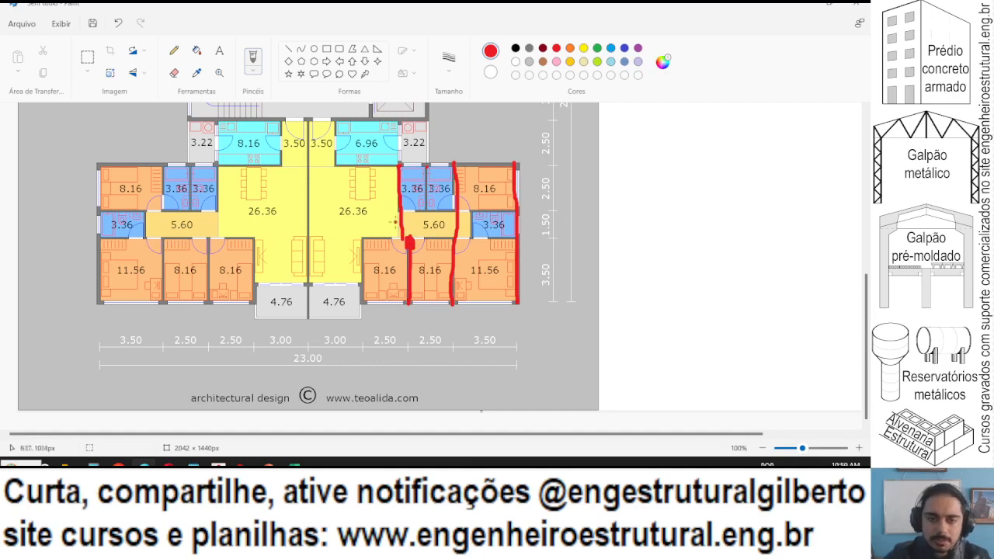
left_click_drag(364, 304, 365, 166)
scroll(401, 236, "up", 1)
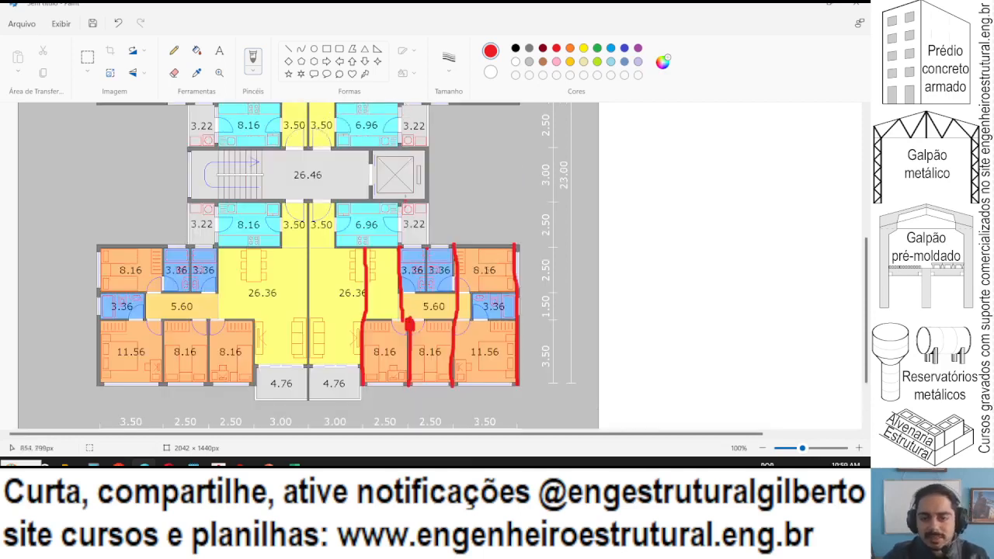
left_click_drag(401, 247, 402, 199)
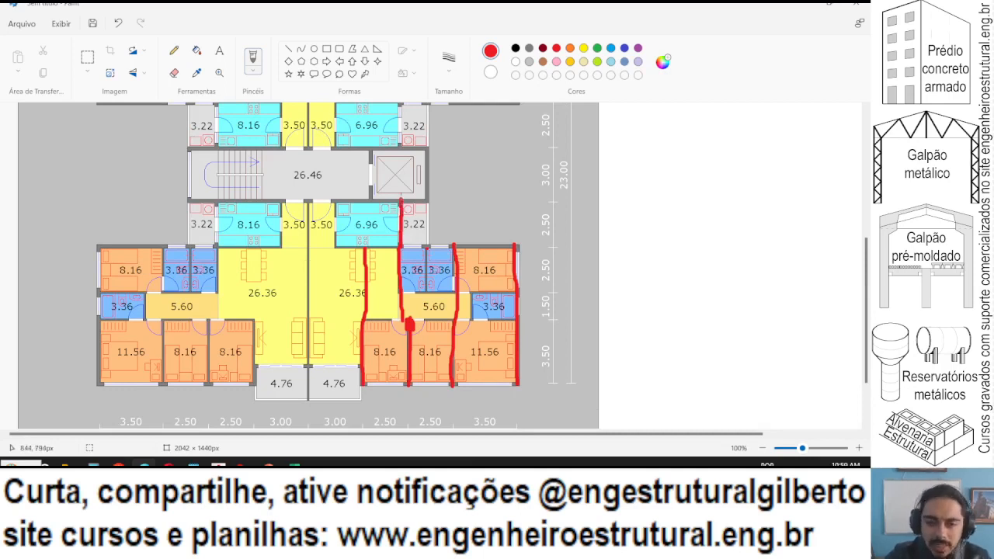
Trace the lower-right apartment's horizontal beam lines in red along its walls and balcony edge, plus the line between the 6.96 kitchen and the entrance.
scroll(225, 336, "down", 1)
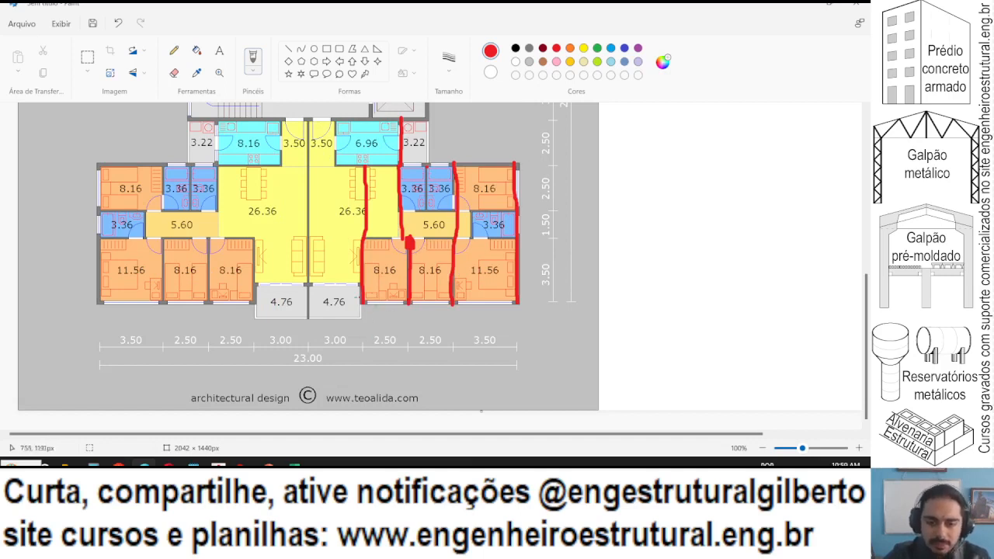
left_click_drag(362, 304, 517, 302)
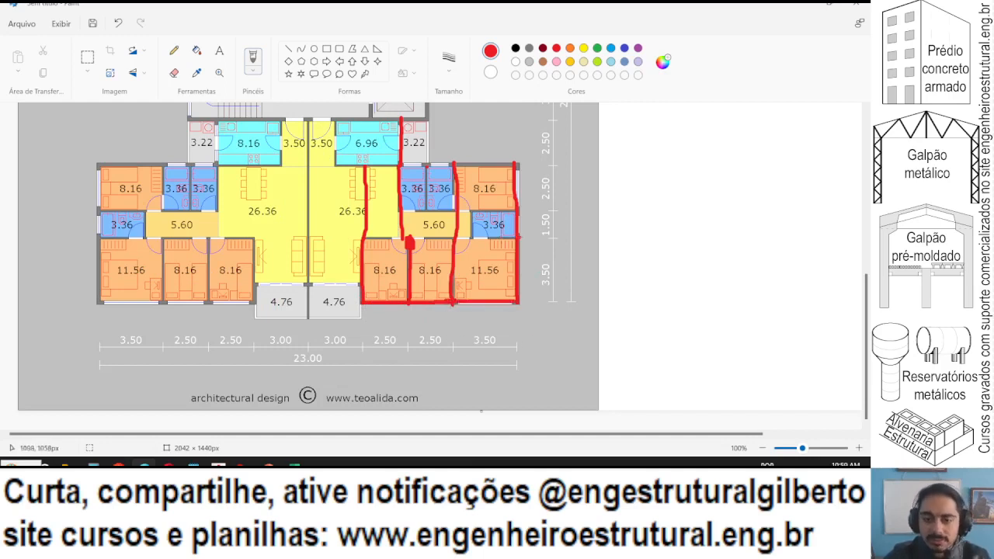
left_click_drag(519, 239, 364, 240)
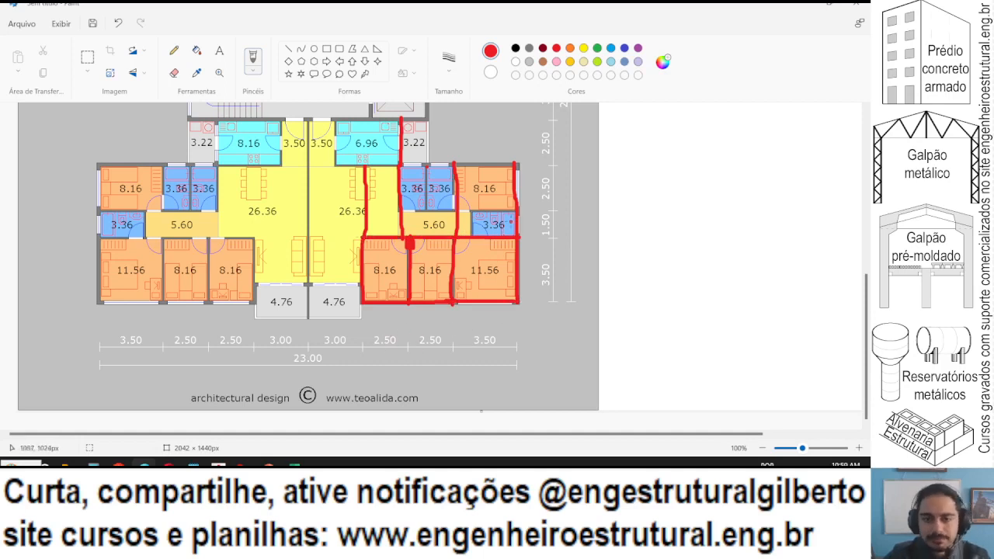
left_click_drag(518, 210, 402, 211)
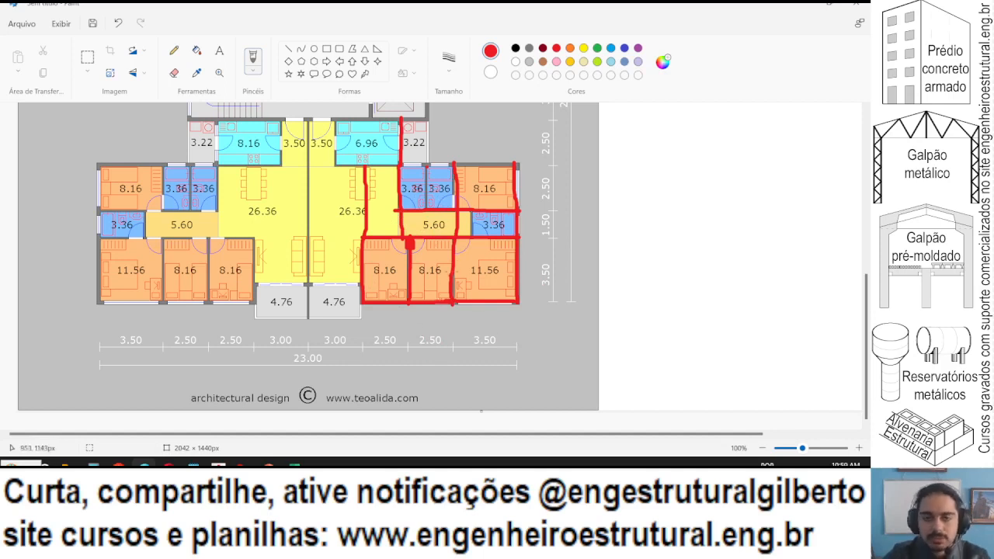
left_click_drag(514, 164, 306, 166)
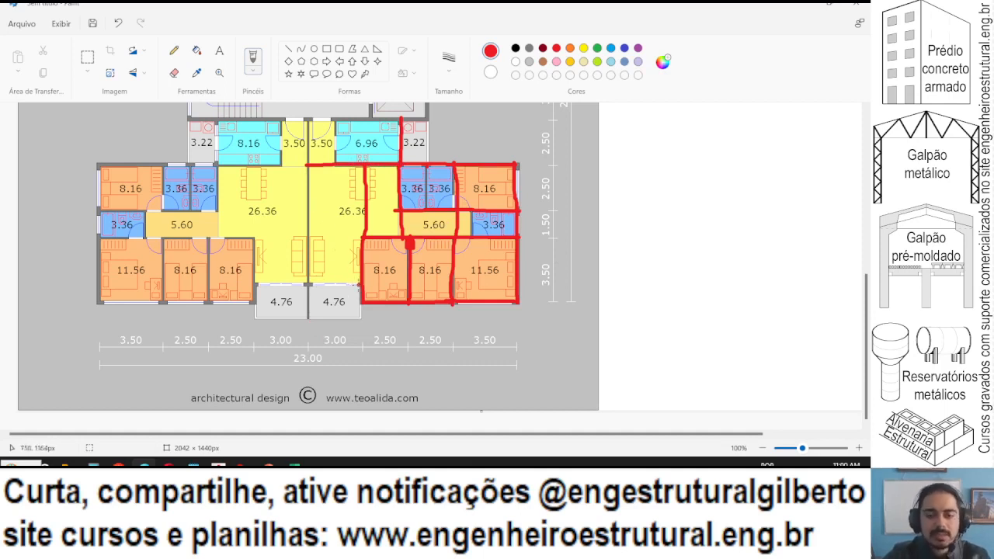
left_click_drag(361, 284, 306, 284)
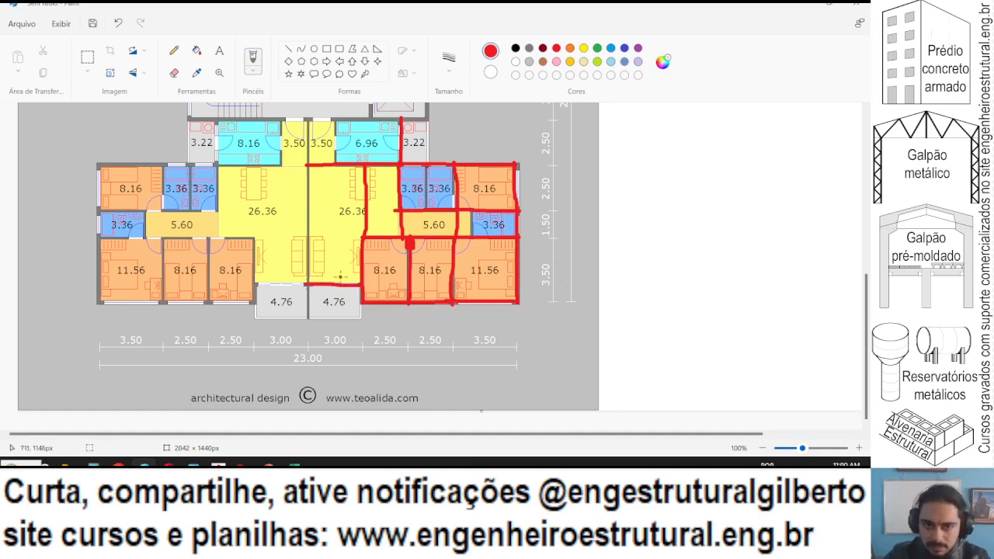
scroll(336, 276, "up", 2)
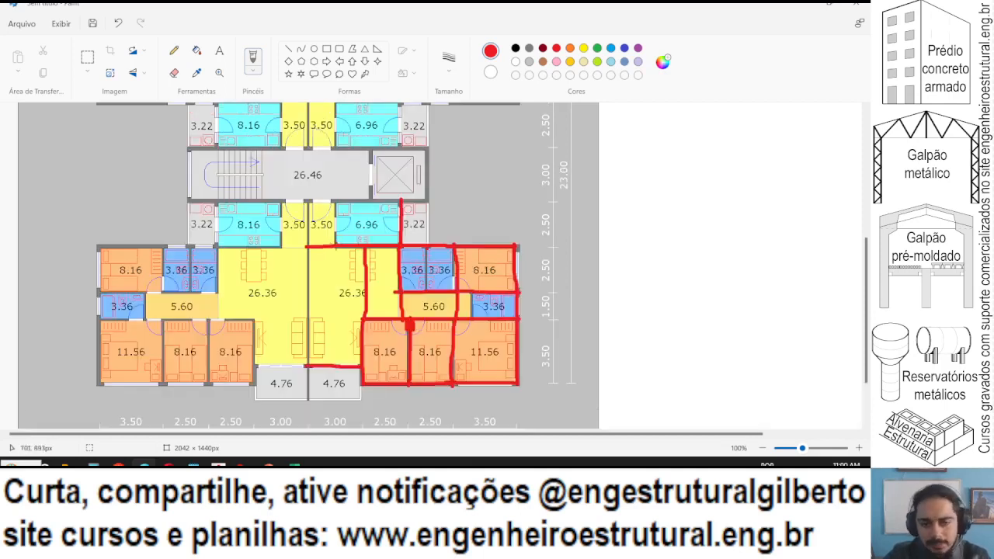
left_click_drag(335, 247, 336, 202)
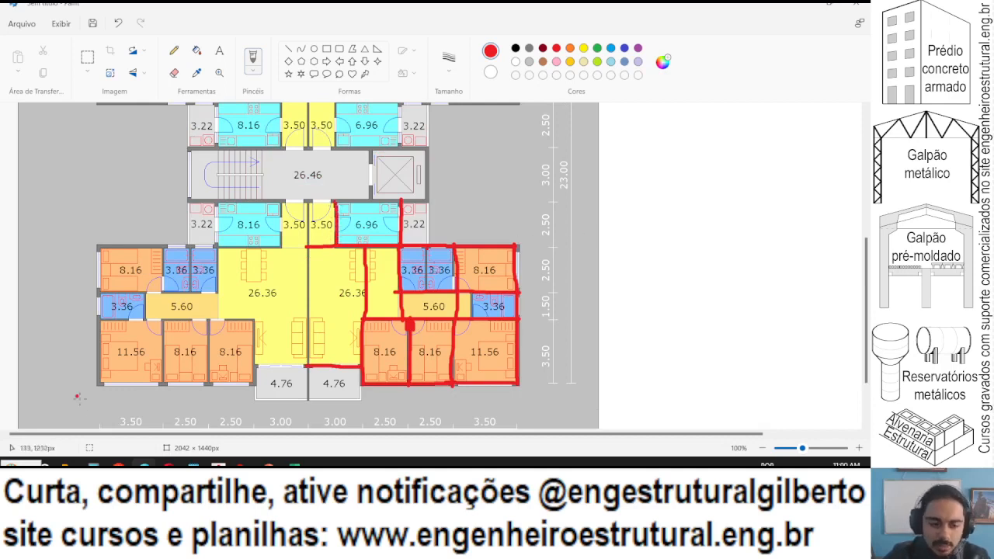
Enter 73 in the calculator as the running total of beam lengths, then return to the floor plan.
left_click(94, 464)
type("73")
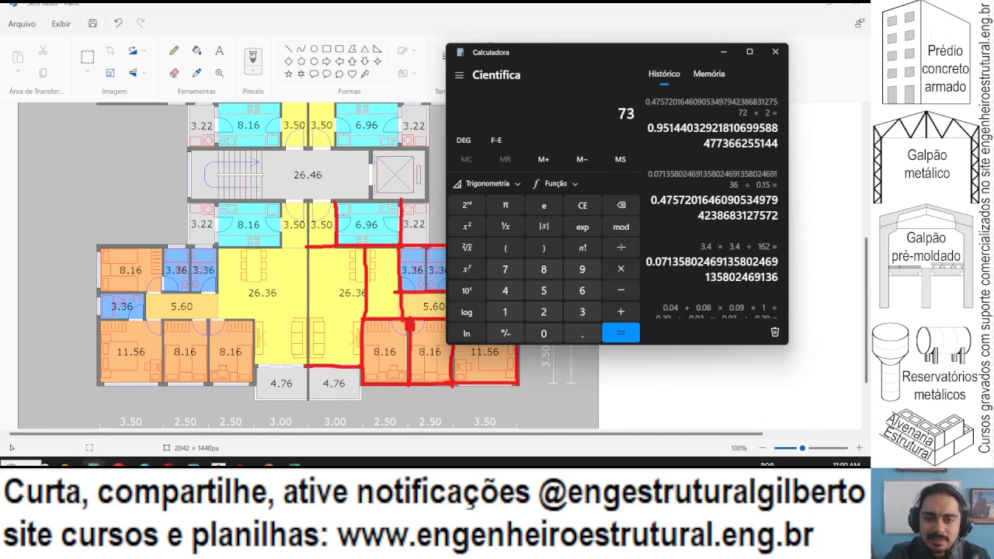
left_click(94, 464)
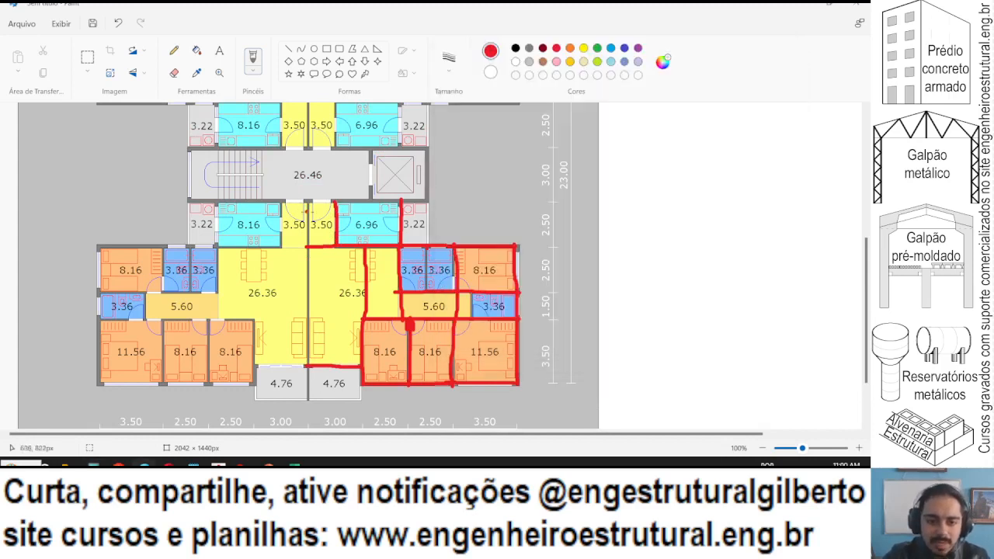
Trace the red beam line along the corridor wall above the lower 3.50 entrance, 6.96 kitchen and 3.22 area, and add 6.5 to the calculator sum.
scroll(314, 261, "up", 1)
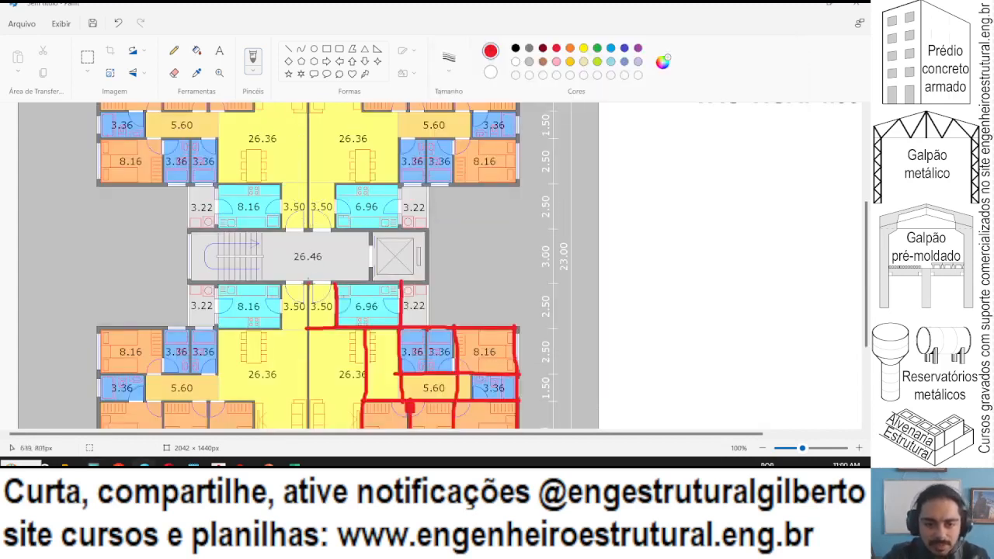
left_click_drag(307, 286, 430, 283)
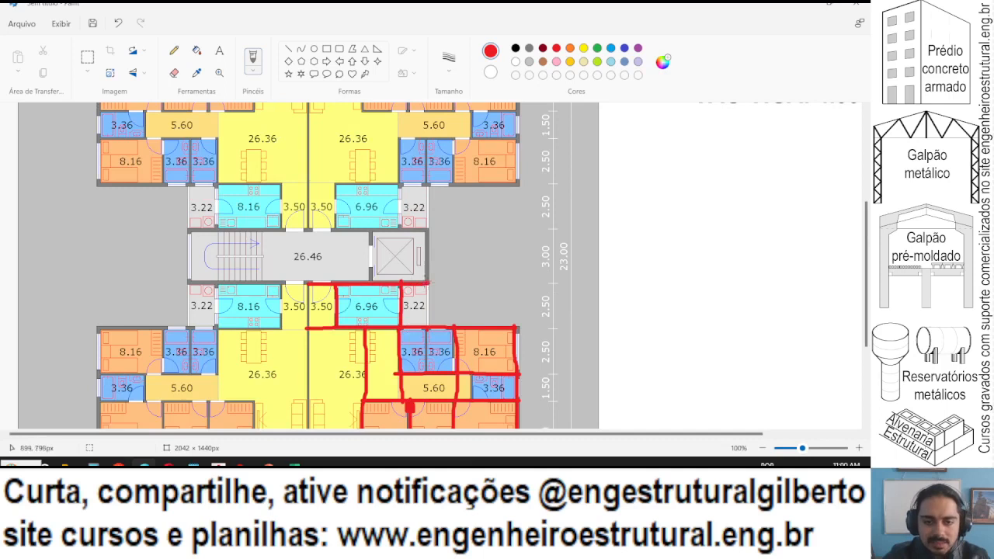
scroll(310, 299, "down", 1)
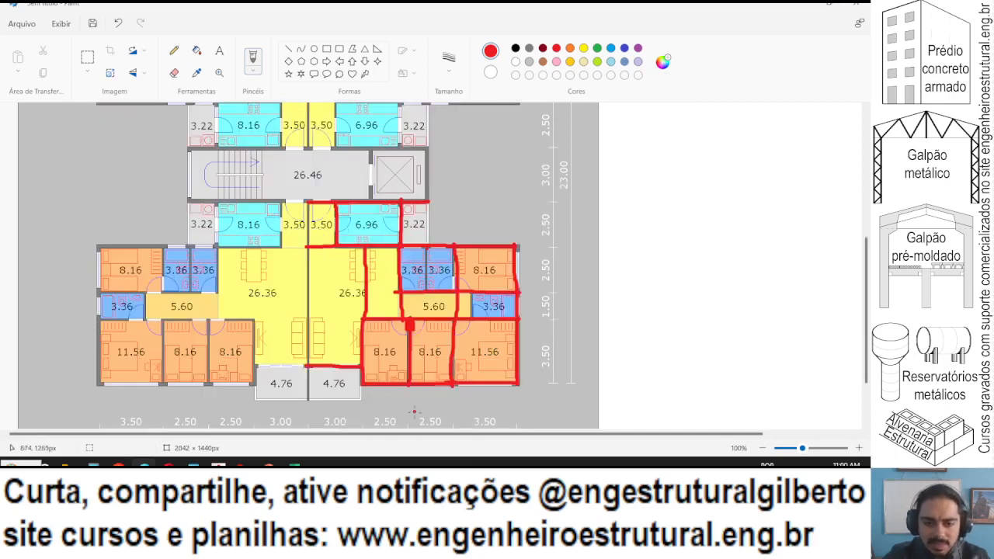
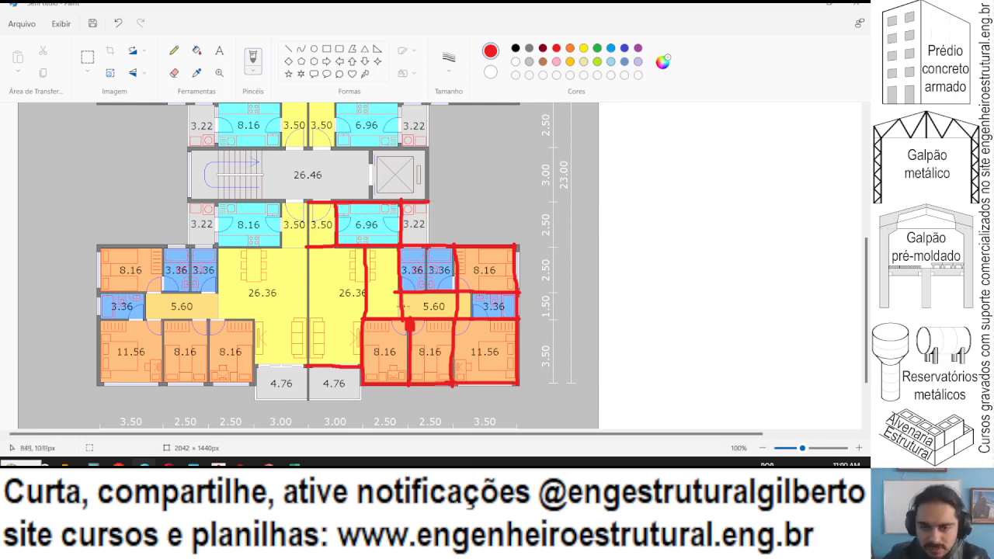
scroll(390, 340, "down", 2)
key("alt+Tab")
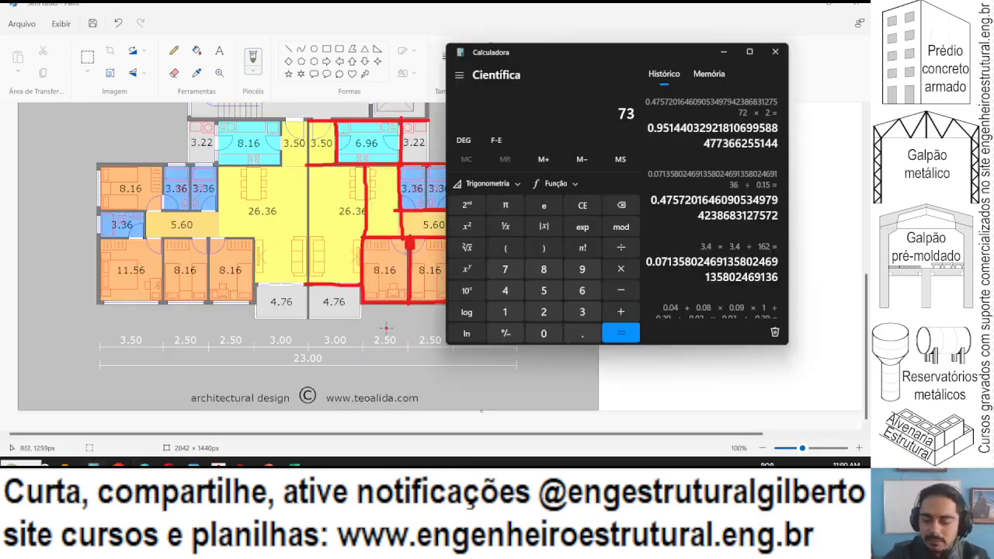
type("+6.5")
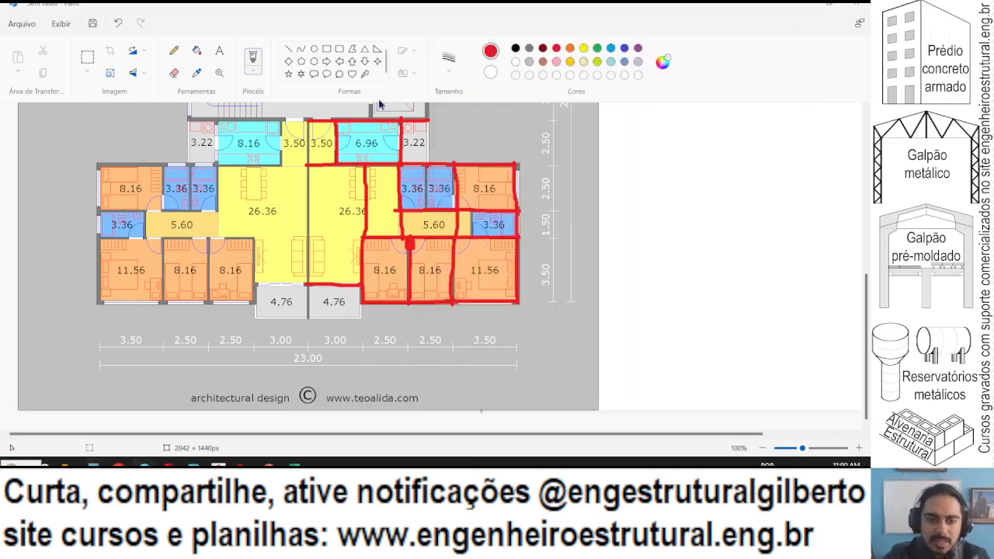
key("alt+Tab")
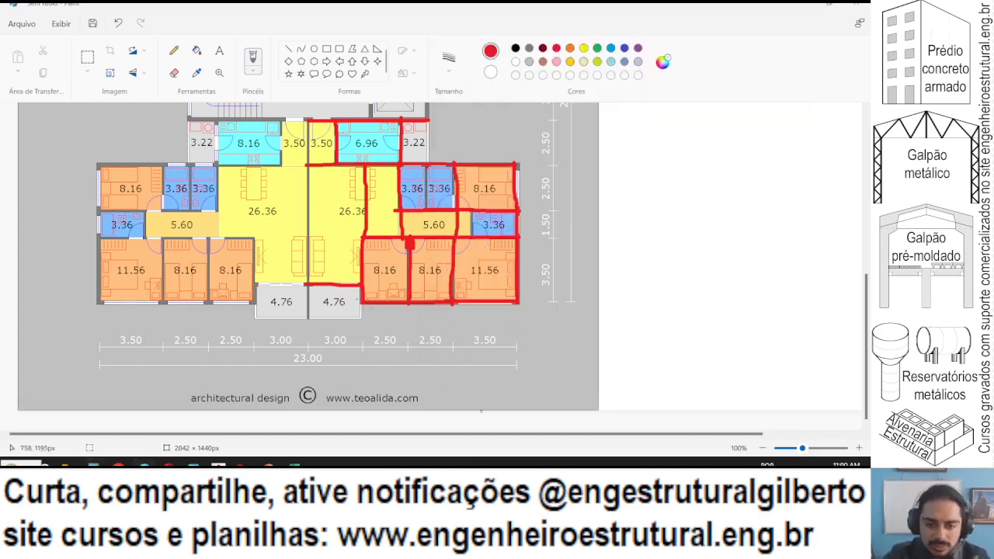
Trace the short beam on the outer side of the lower-right 4.76 balcony in red and add 1 to the calculator sum.
left_click_drag(359, 298, 359, 321)
key("alt+Tab")
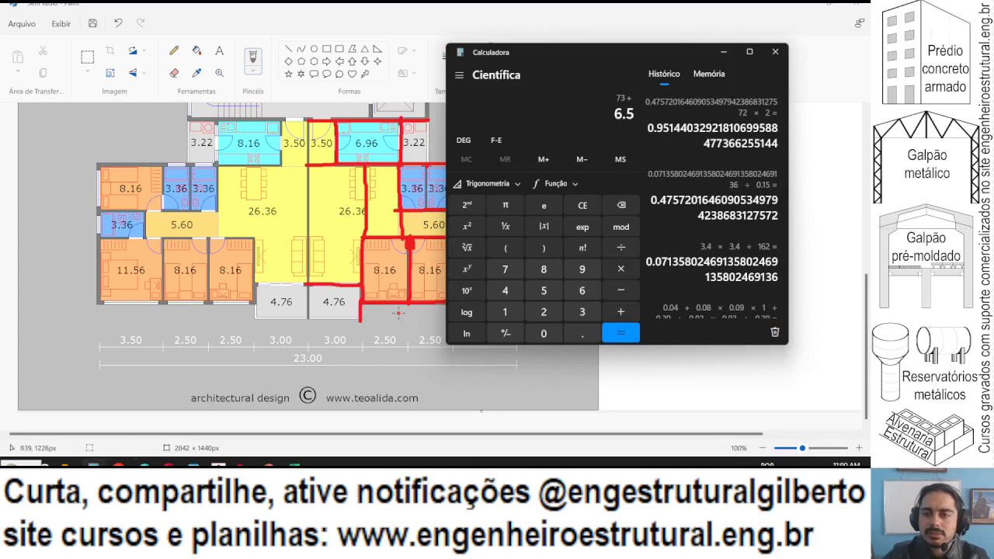
type("+1")
key("alt+Tab")
Trace the outer vertical beam of the lower-right 3.22 service area in red and add 2.5 to complete the apartment's calculator sum.
scroll(378, 172, "up", 2)
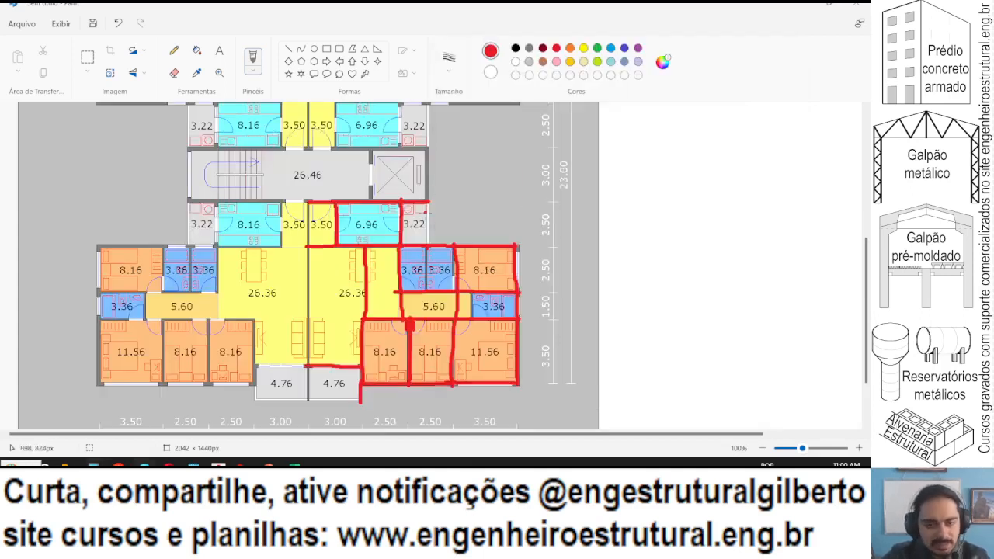
left_click_drag(427, 204, 426, 246)
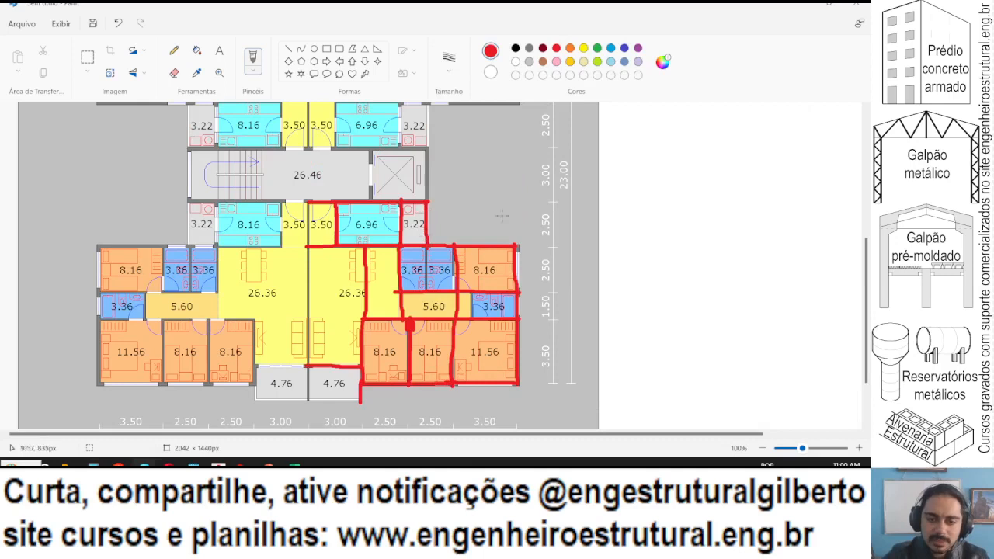
key("alt+Tab")
type("+")
key("alt+Tab")
key("alt+Tab")
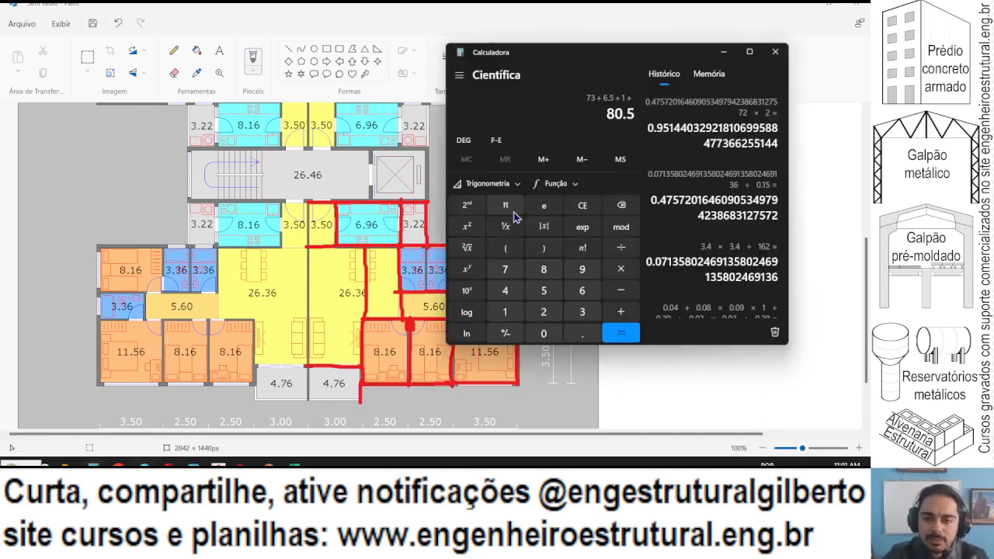
type("2.5")
key("Return")
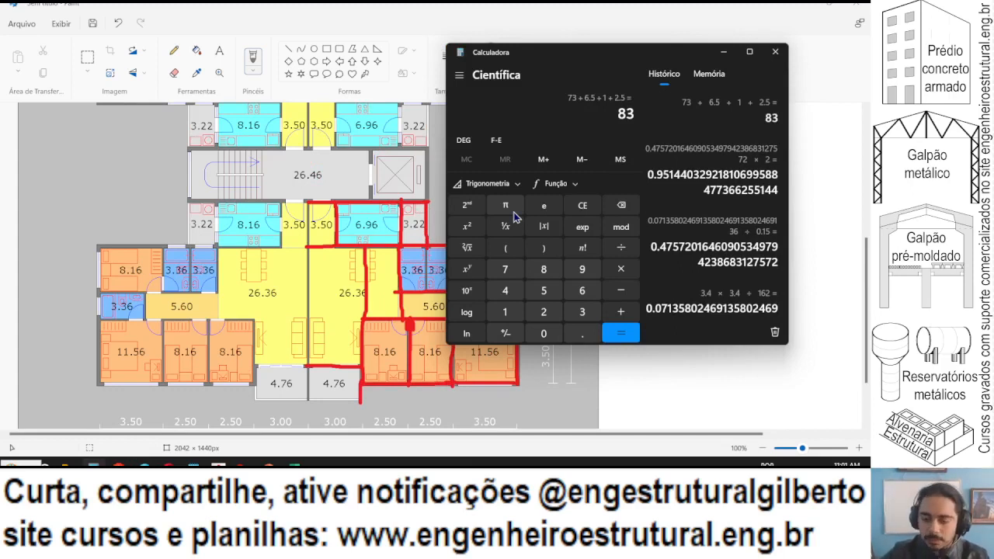
Multiply the apartment's beam total by 4 in the calculator and return to the floor plan.
type("*4")
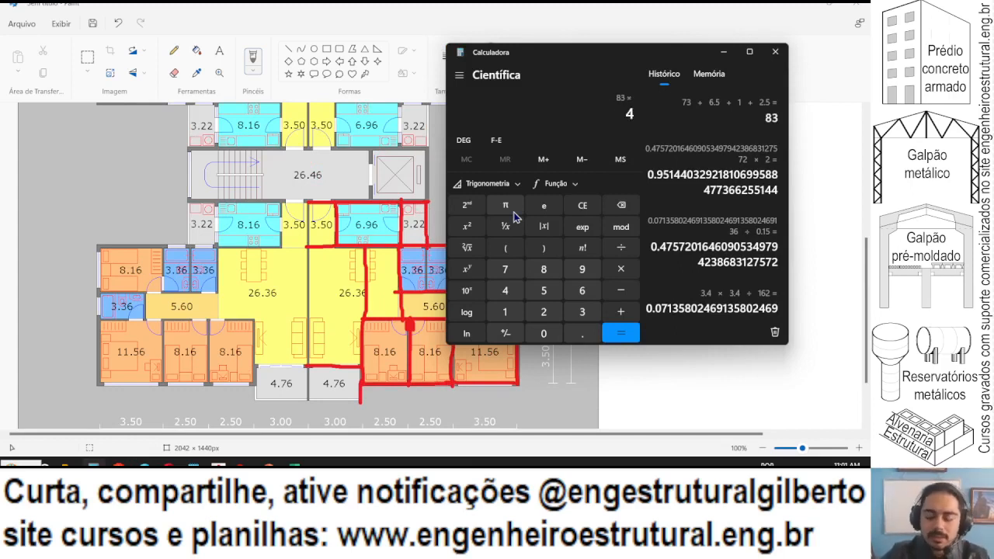
key("Return")
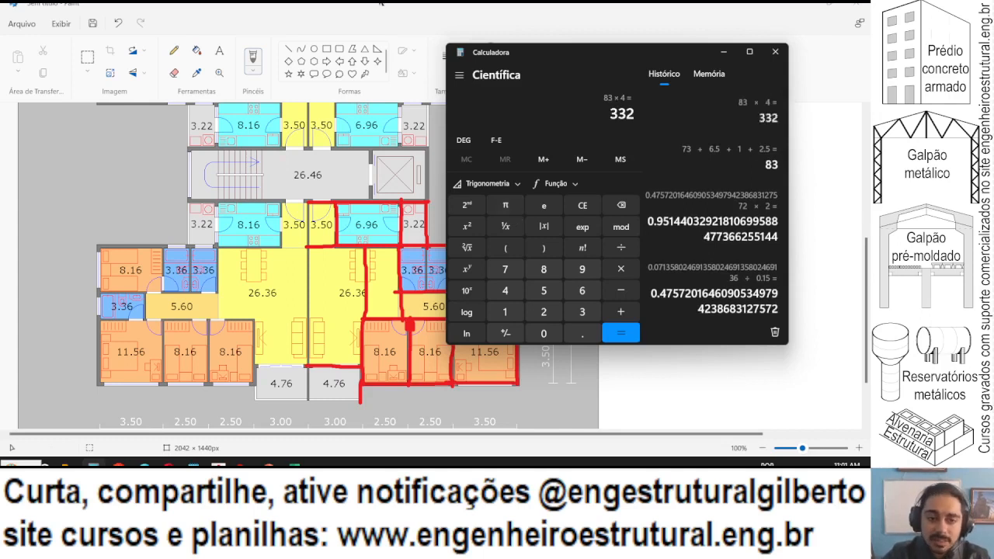
left_click(380, 4)
Trace the dividing beam between the two lower apartments from corridor to balcony edge in red, and add 22 to the calculator sum.
scroll(311, 269, "down", 2)
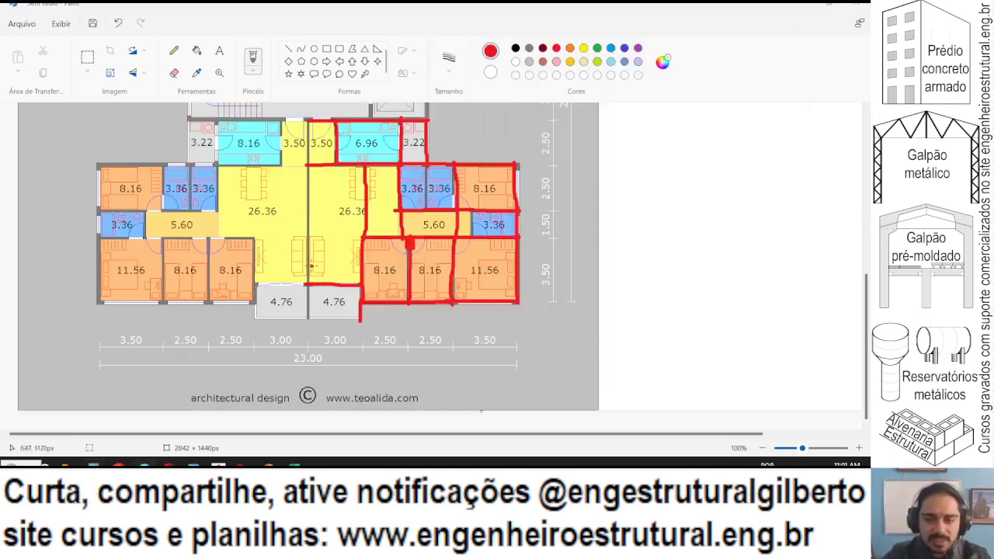
left_click_drag(308, 119, 310, 323)
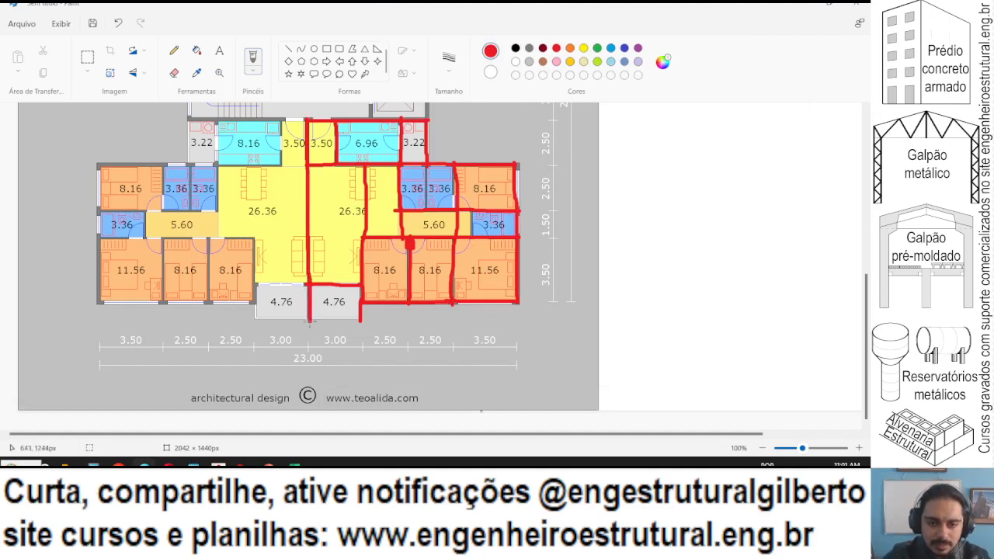
scroll(268, 248, "up", 2)
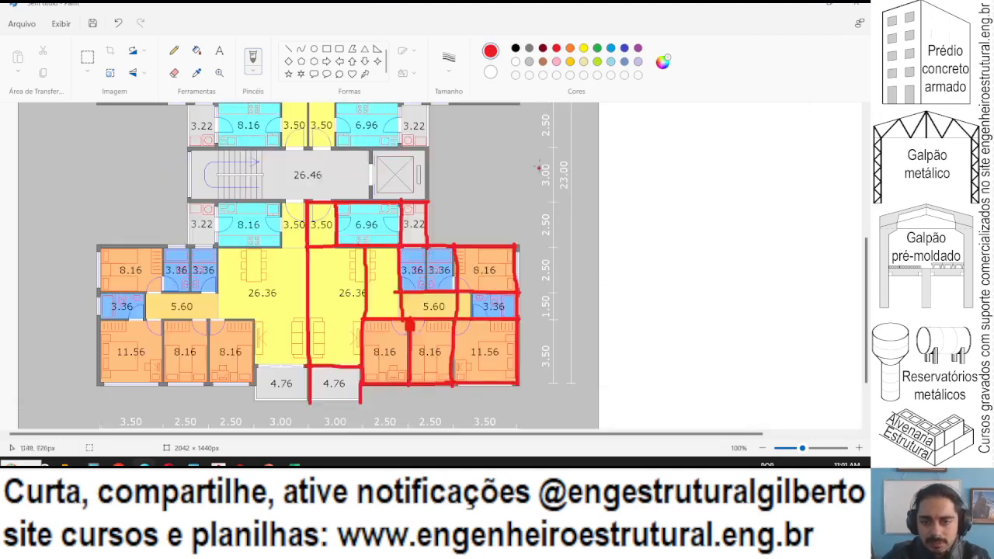
scroll(314, 217, "up", 6)
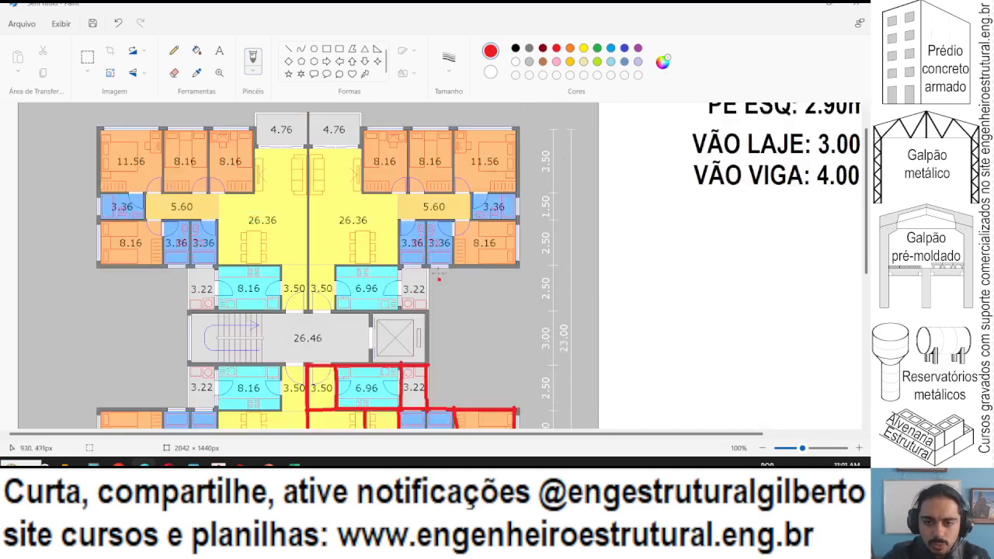
scroll(316, 218, "down", 6)
key("alt+Tab")
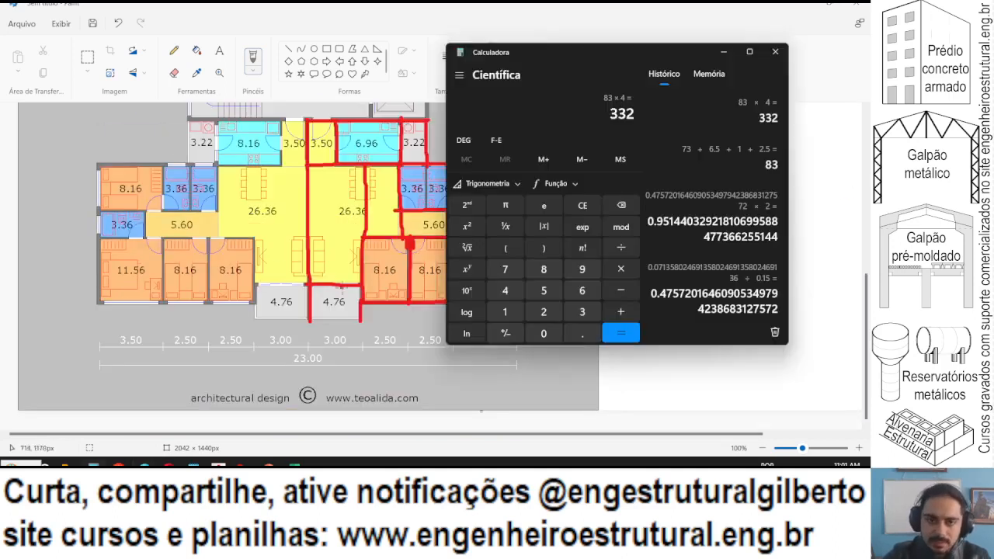
type("+22")
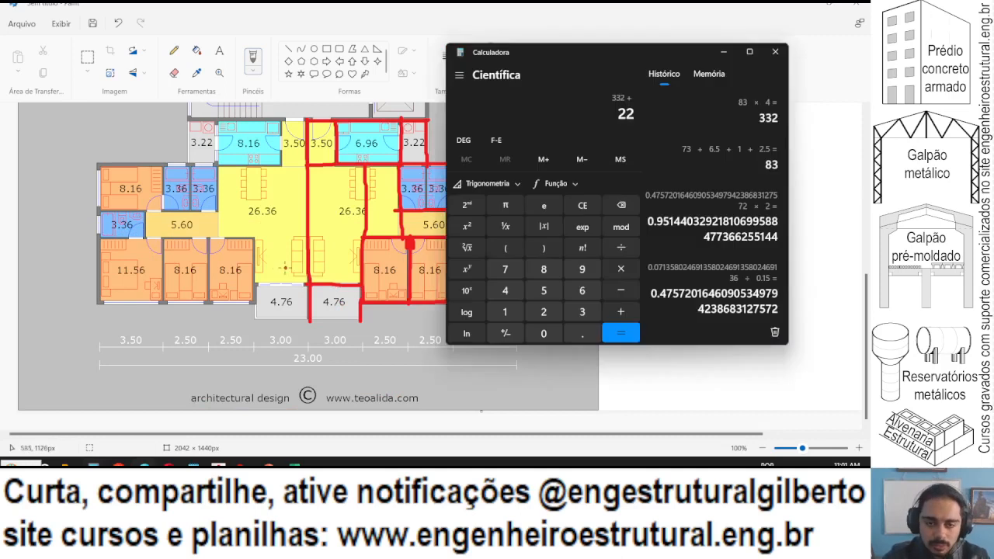
key("Return")
key("alt+Tab")
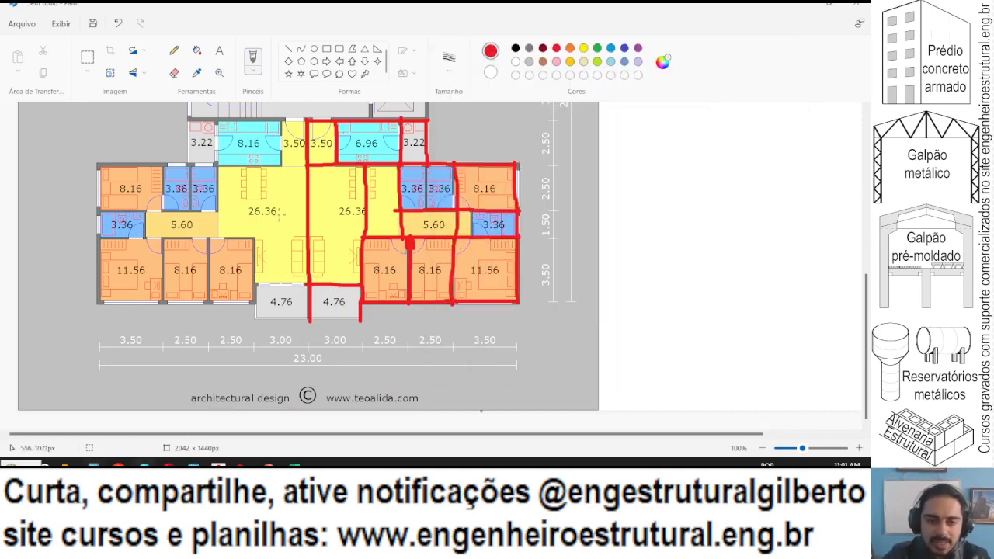
Trace three red beams across the 26.46 hall, beside the elevator and at both ends of the stairs, and add 9 to the calculator sum.
scroll(347, 326, "up", 2)
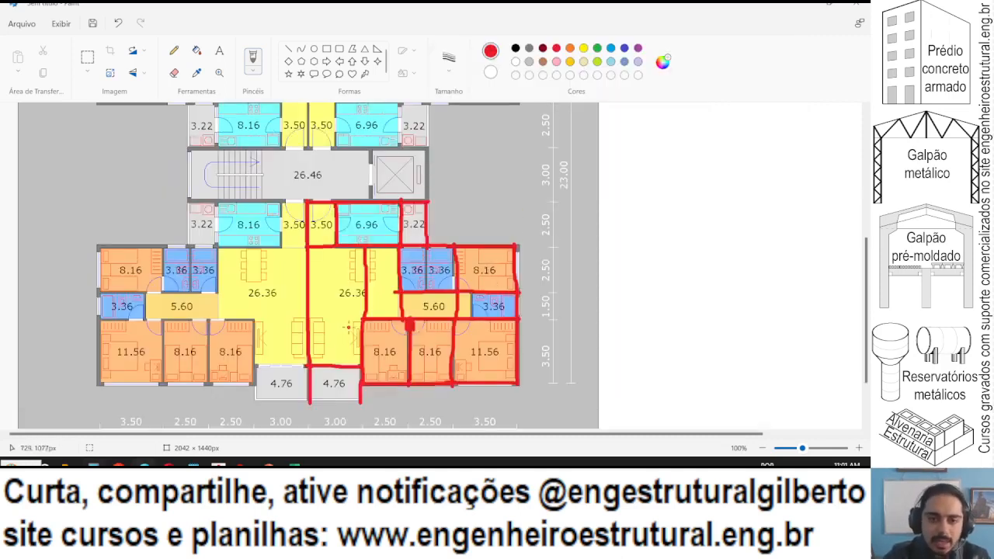
scroll(433, 244, "up", 2)
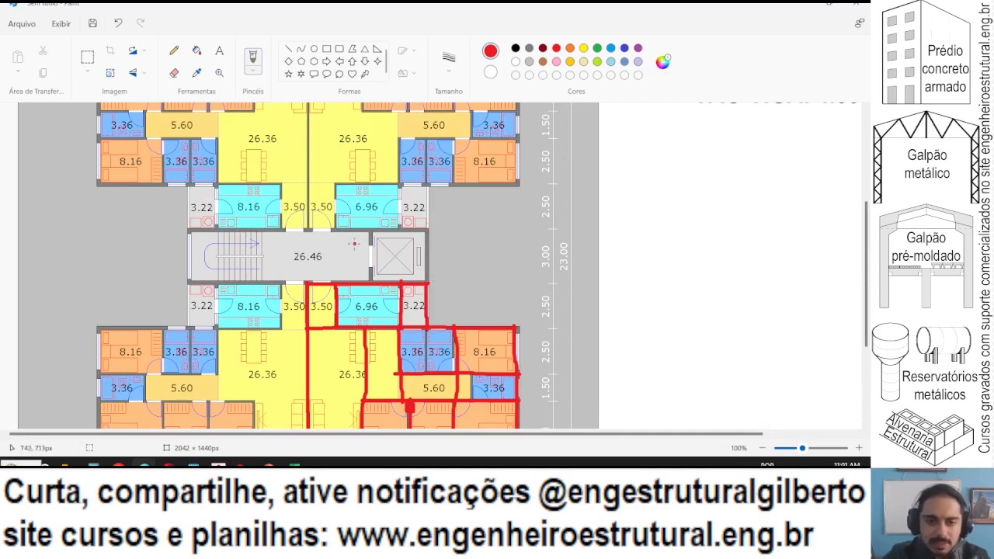
left_click_drag(370, 231, 371, 281)
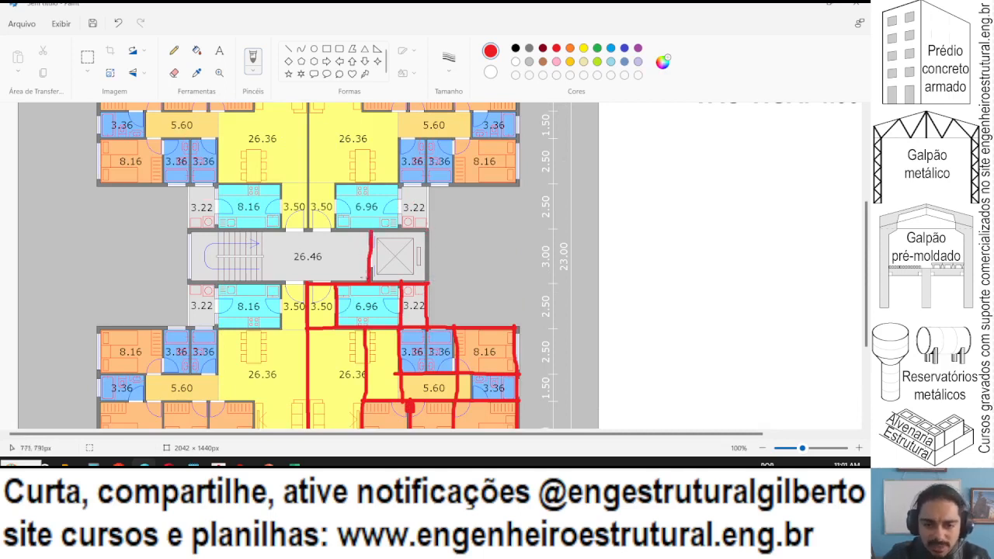
left_click_drag(262, 230, 262, 281)
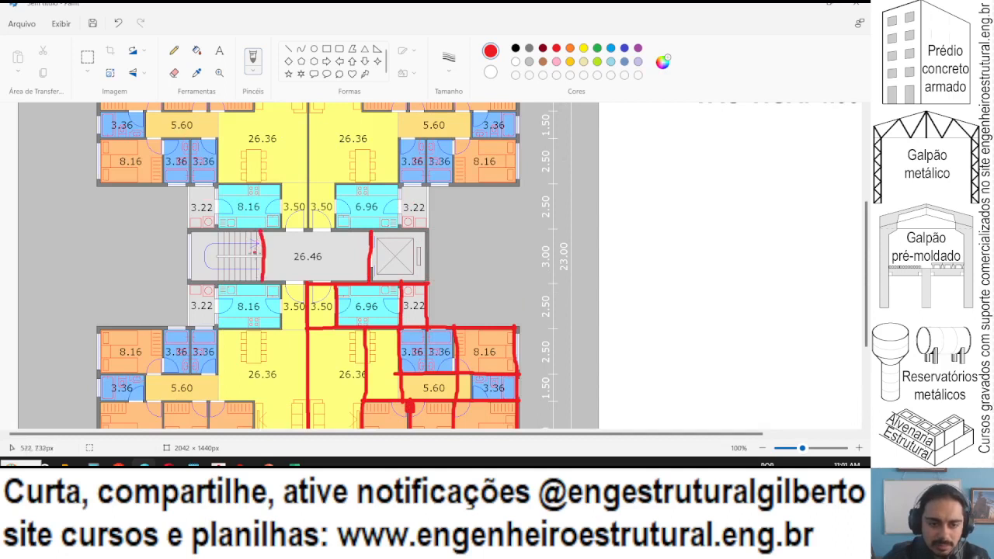
left_click_drag(187, 230, 186, 277)
key("alt+Tab")
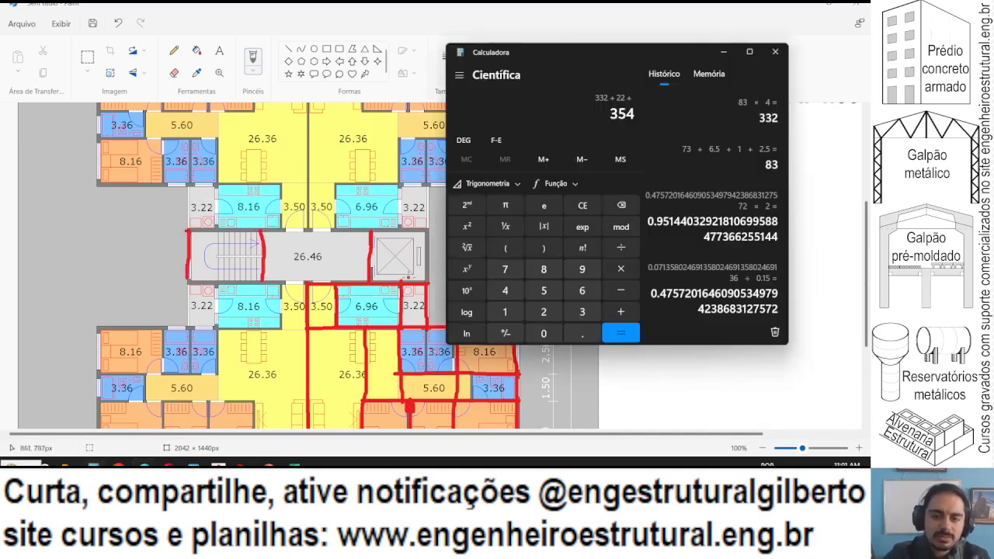
type("9")
key("Return")
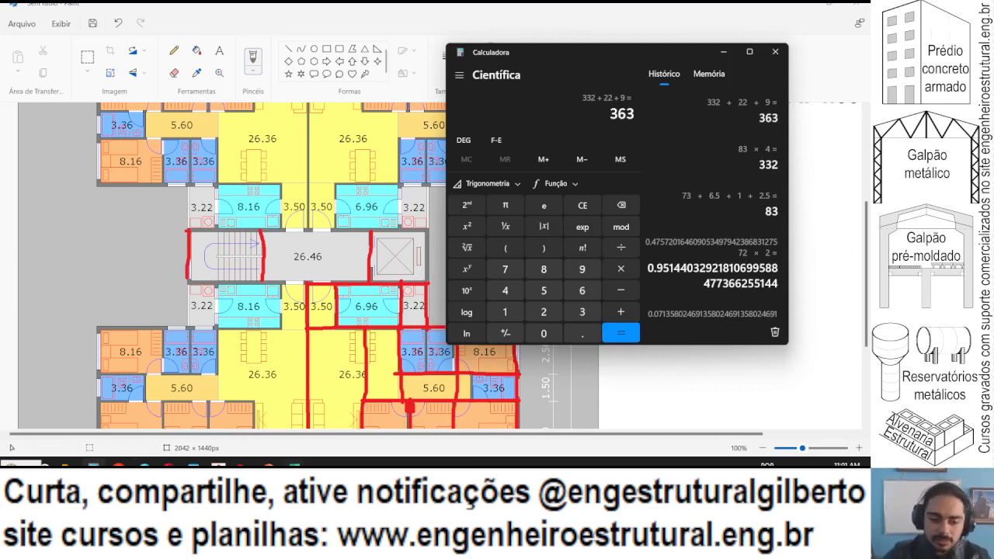
Switch to the Pasta1 workbook in Excel and enter 363 as the Viga quantity in C5.
mouse_move(293, 466)
left_click(263, 447)
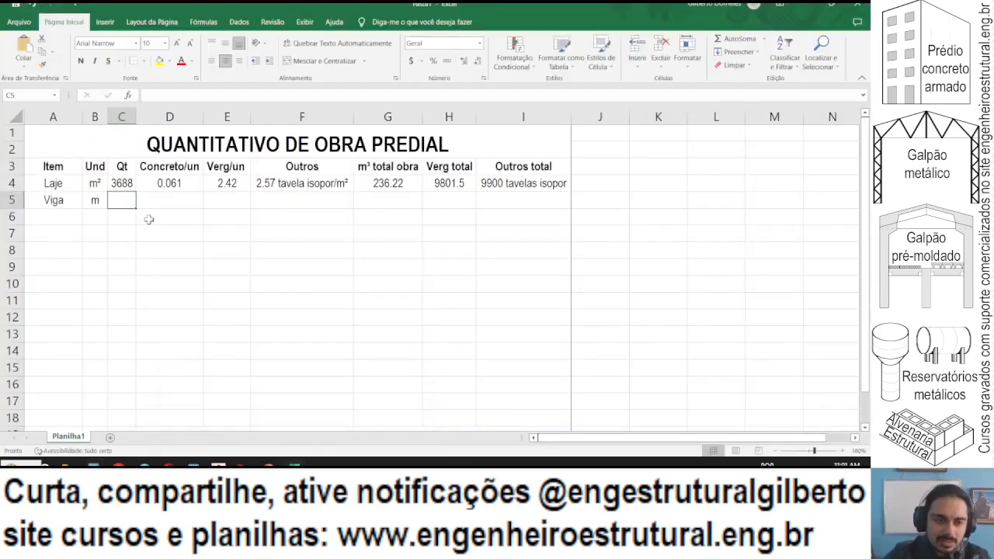
type("3")
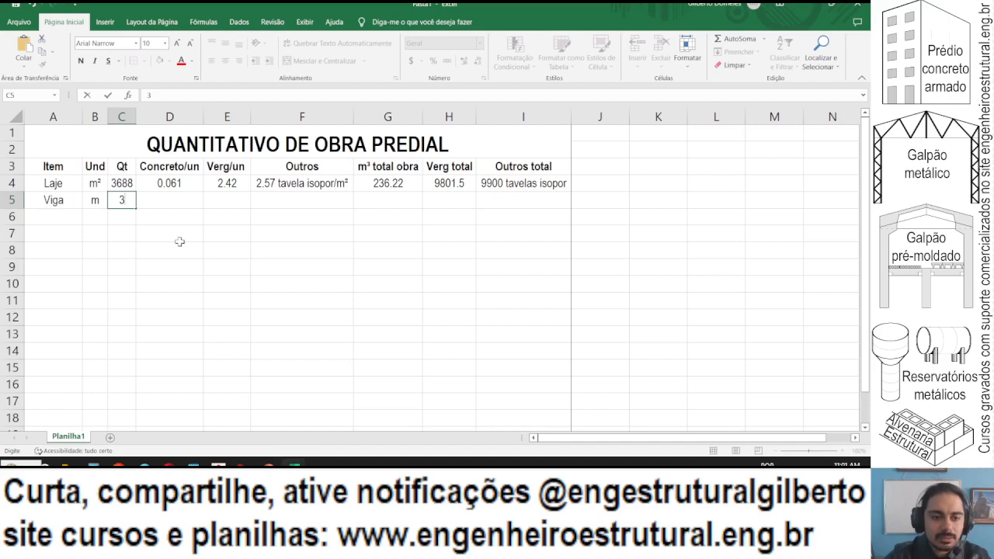
type("63")
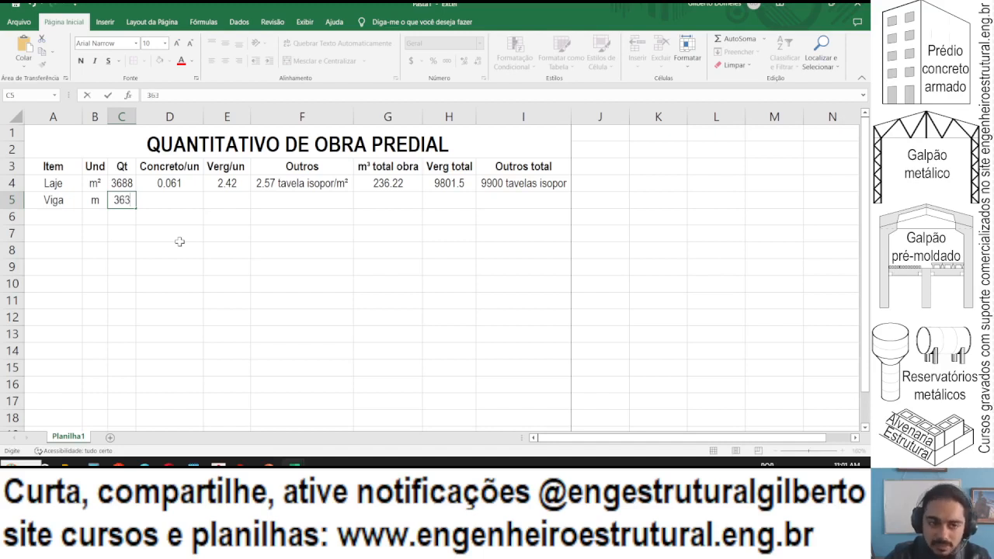
key("Return")
key("Up")
key("Right")
key("Left")
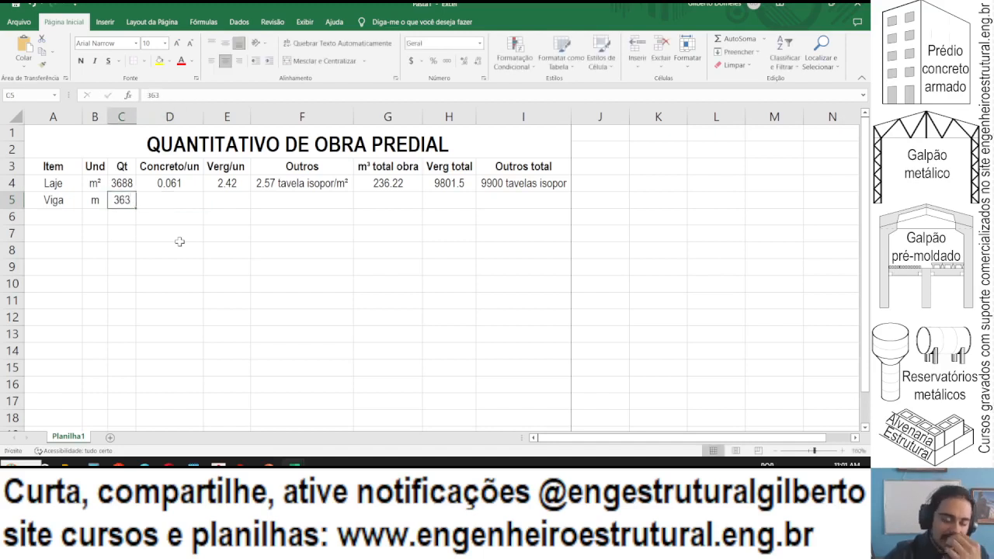
Switch to the Lajes.xlsx workbook and close it, saving its changes.
mouse_move(294, 464)
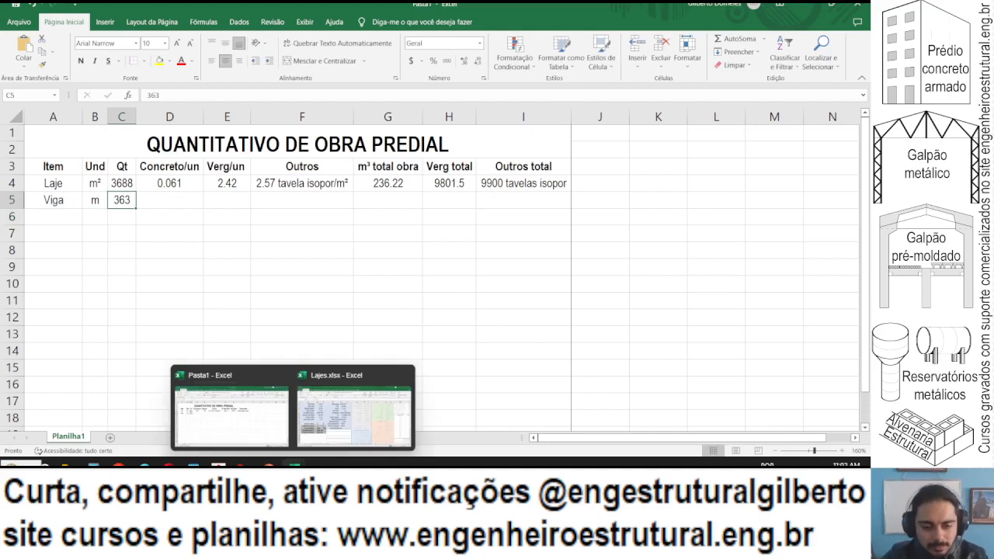
left_click(353, 416)
left_click(858, 4)
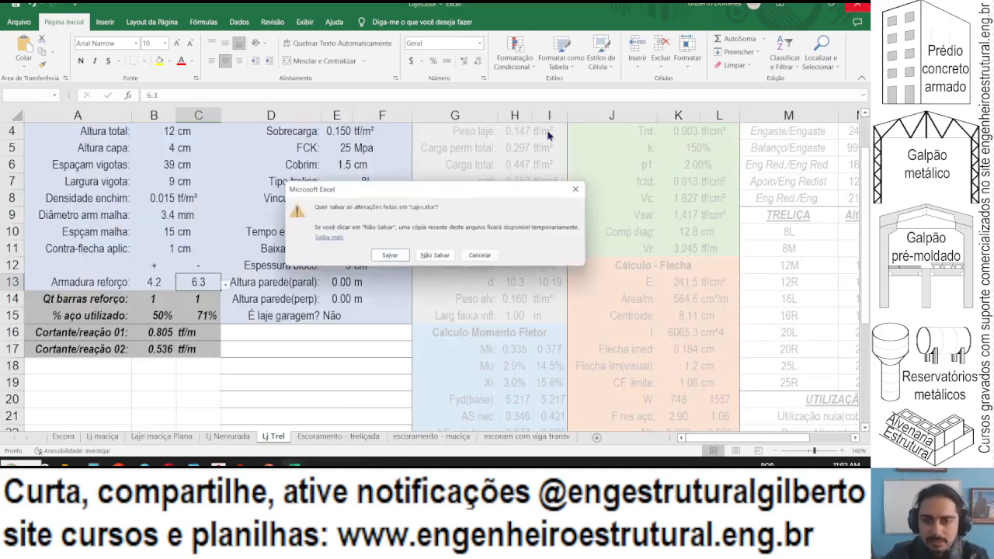
left_click(385, 257)
Switch to File Explorer and open Viga.xlsx from the Viga folder inside Planilhas conc armado.
mouse_move(66, 465)
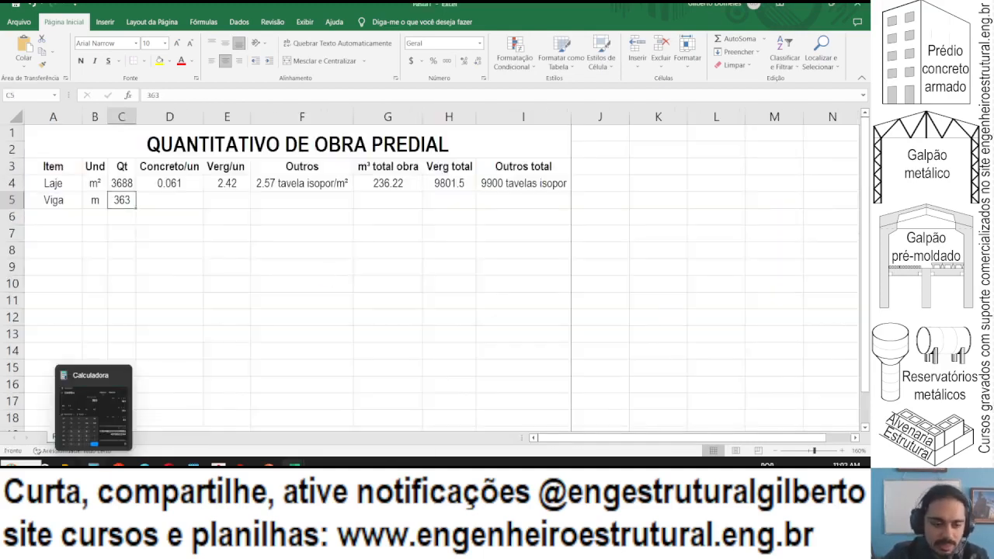
left_click(68, 412)
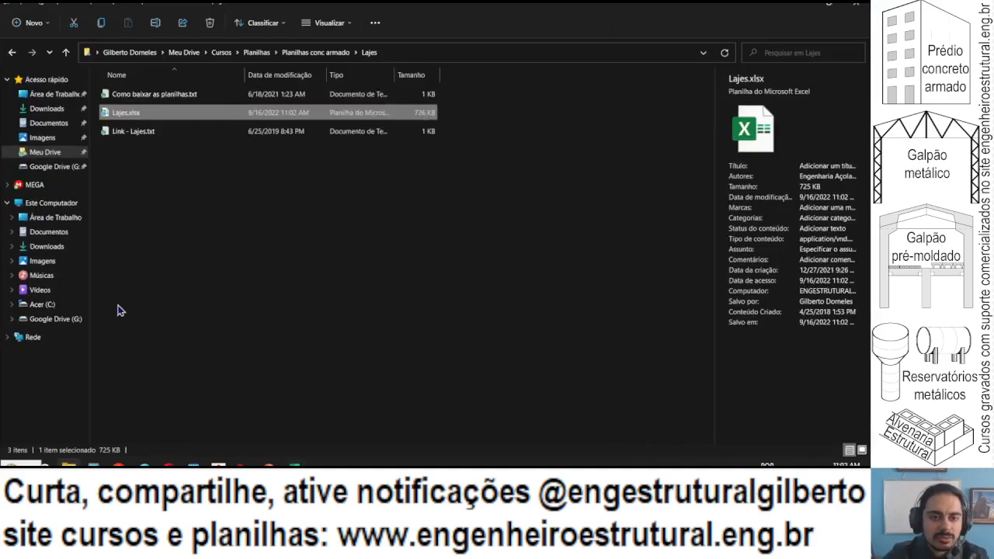
left_click(11, 53)
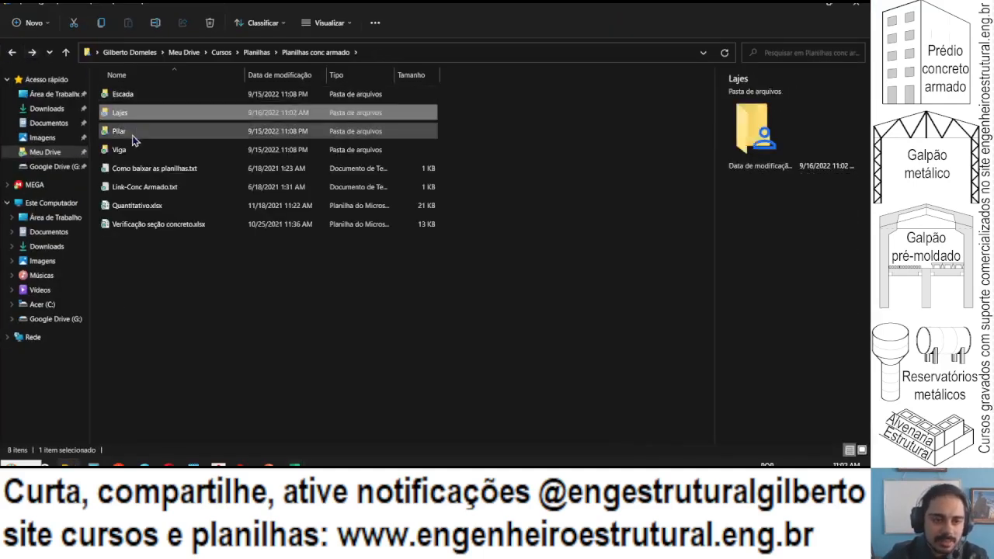
double_click(129, 144)
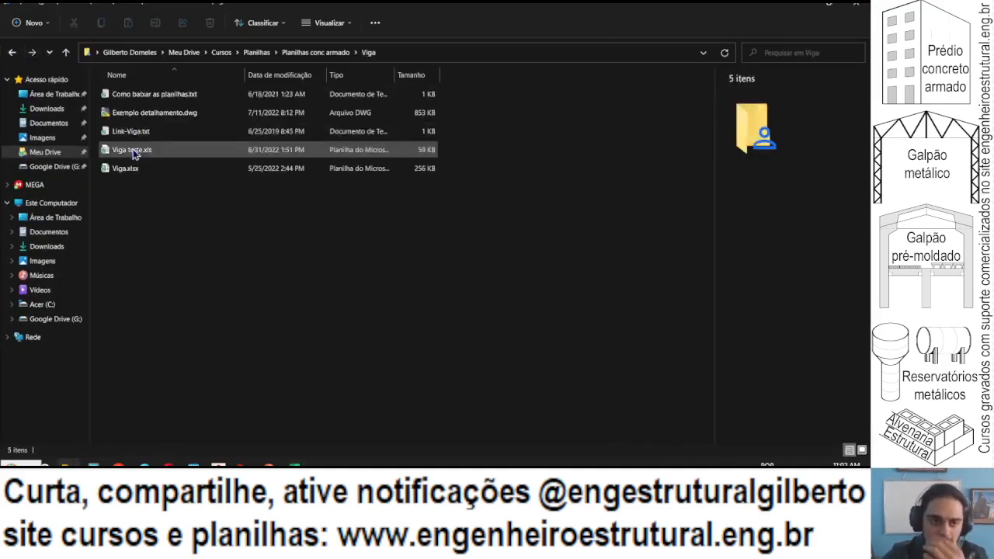
left_click(132, 169)
Switch to the floor plan in Paint, mark the slabs on both sides of the 26.36 living room beam in blue, and undo the beam-end marks.
left_click(146, 461)
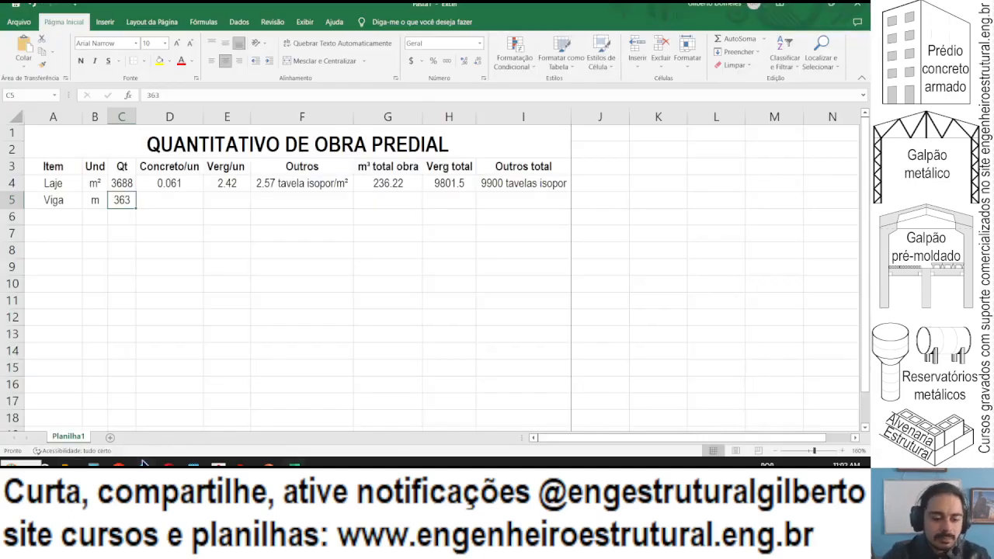
left_click(143, 464)
scroll(329, 256, "down", 3)
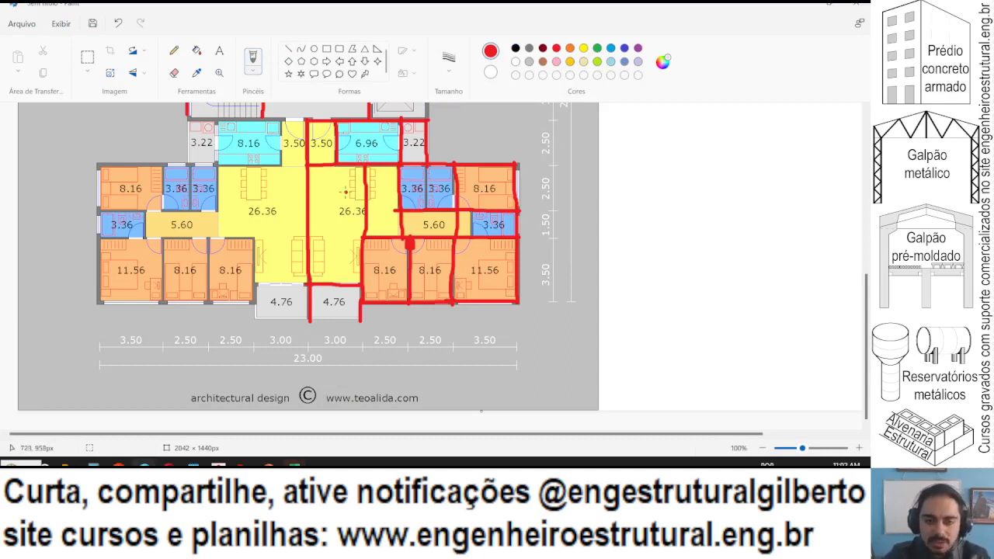
left_click(516, 48)
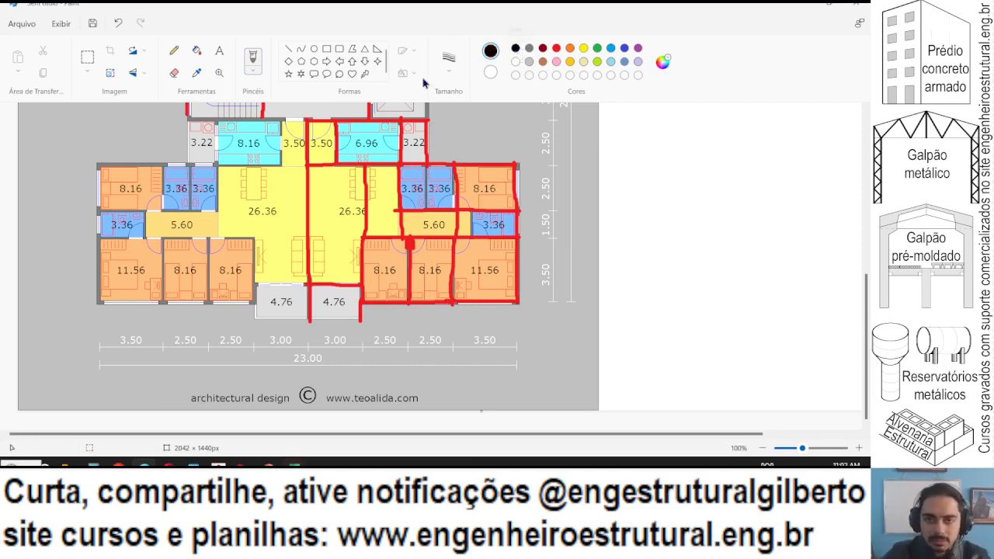
left_click(625, 50)
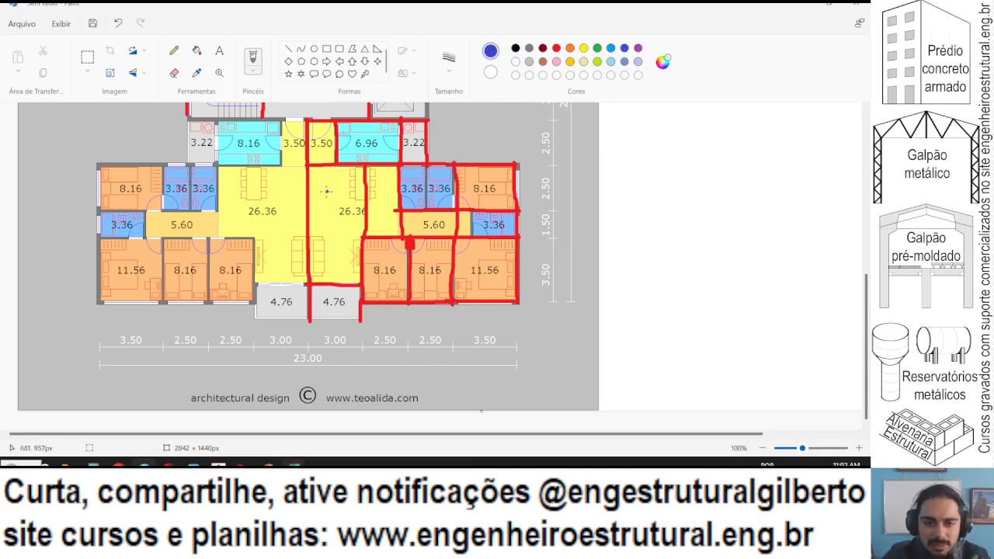
left_click_drag(317, 199, 371, 199)
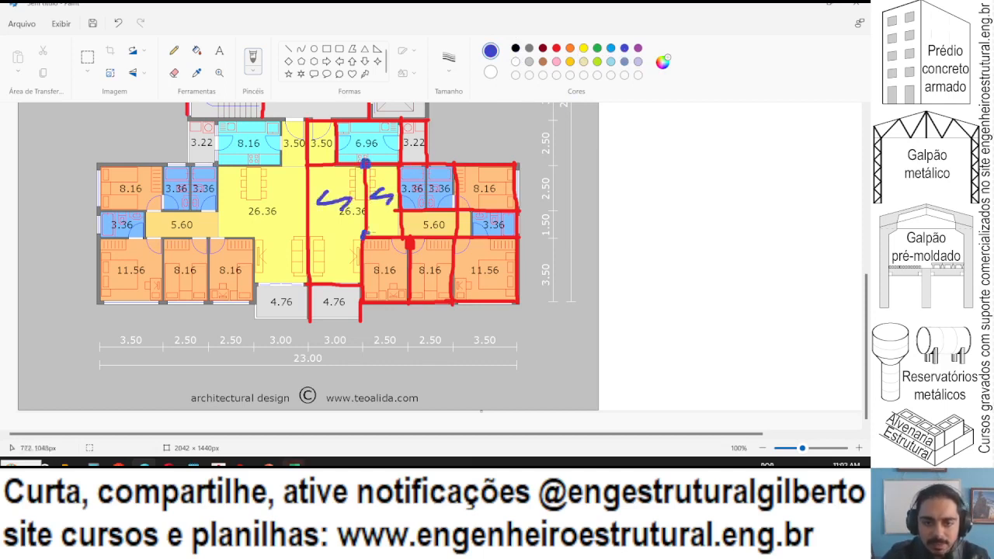
key("ctrl+z")
key("ctrl+z")
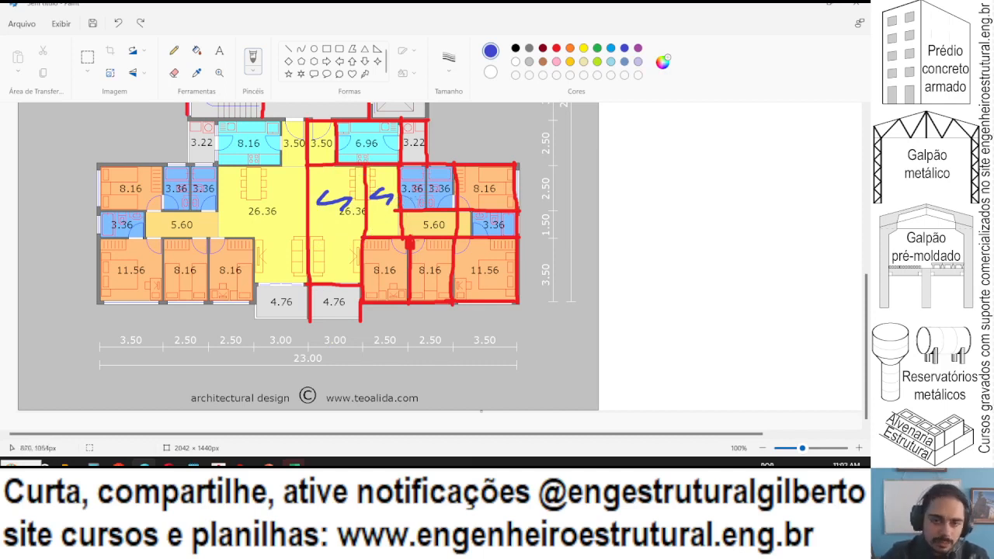
scroll(469, 211, "up", 3)
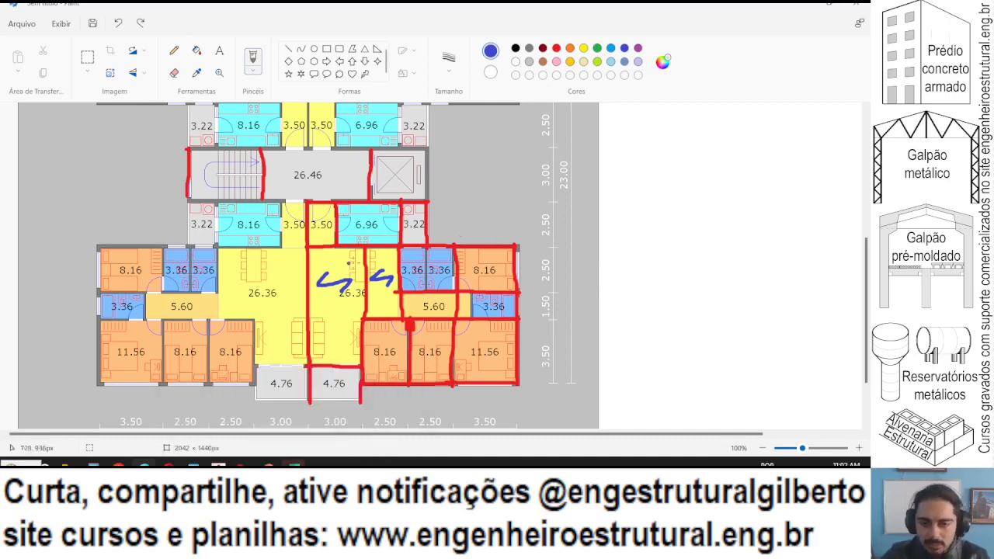
Switch to the Viga.xlsx workbook in Excel and select the beam width (Largura) value on the Viga 2.0 sheet.
left_click(365, 411)
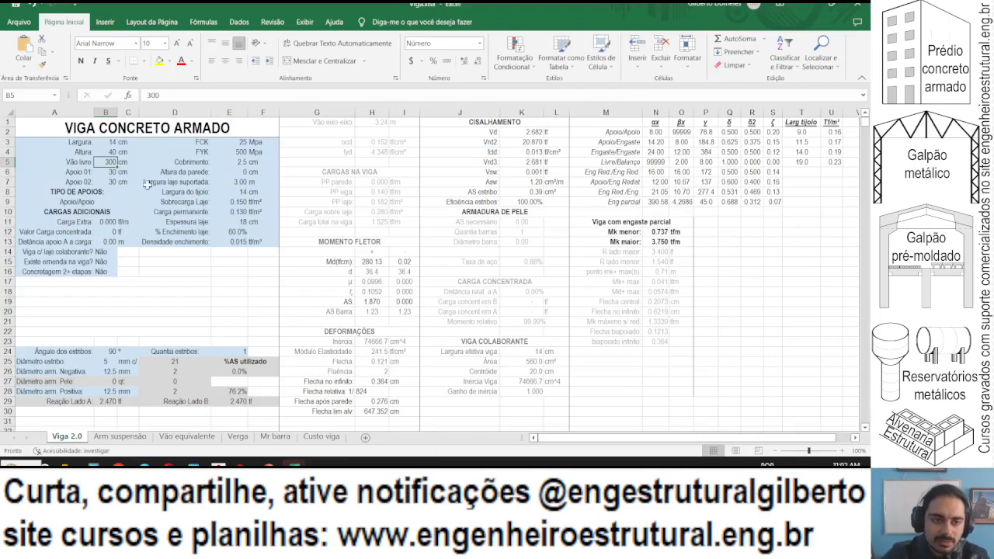
scroll(146, 185, "up", 8)
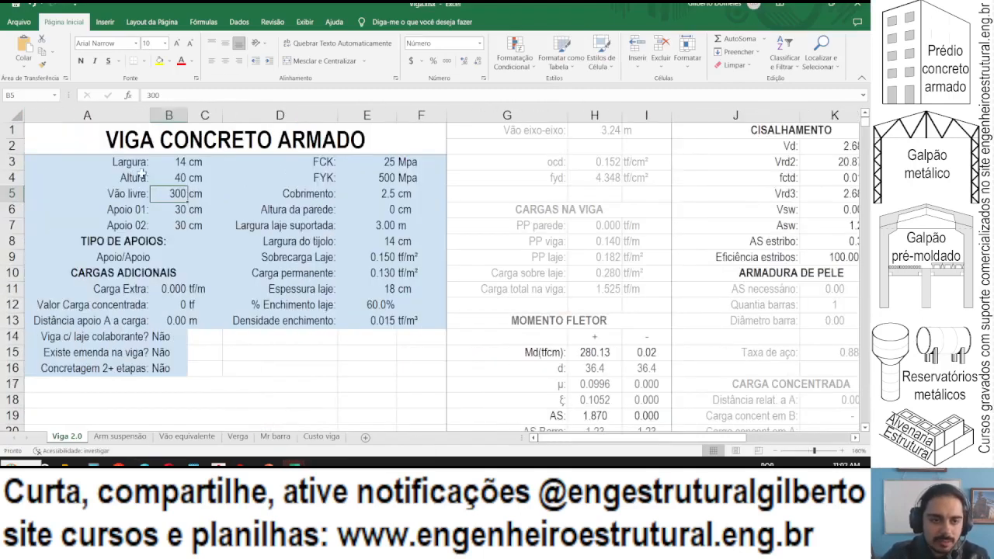
left_click(166, 163)
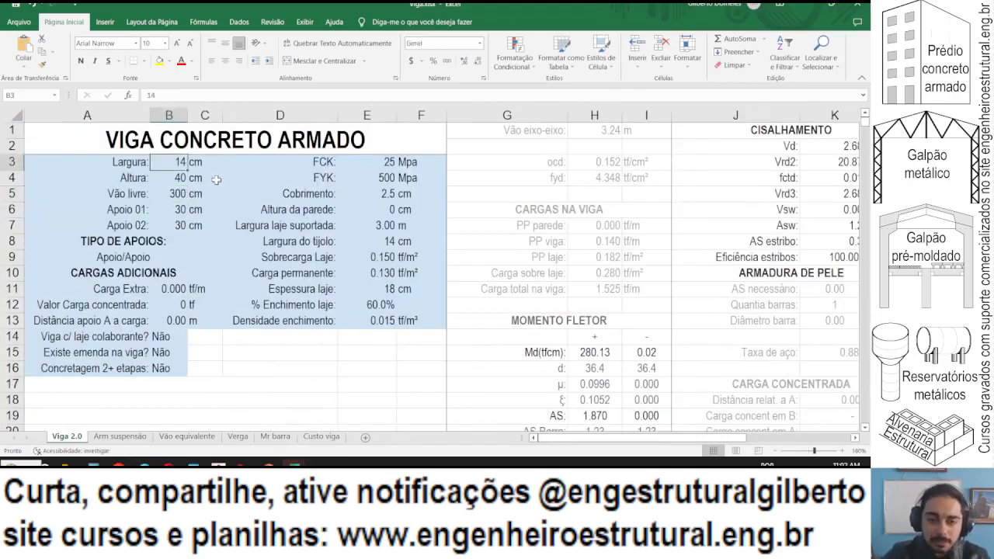
Set the beam's concrete cover (Cobrimento) to 2 cm.
left_click(363, 194)
type("2")
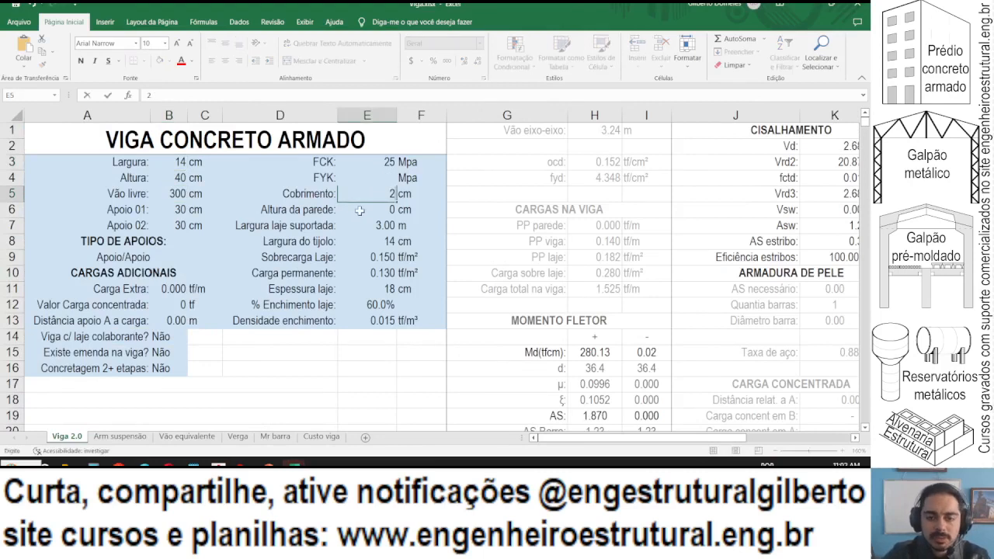
key("Return")
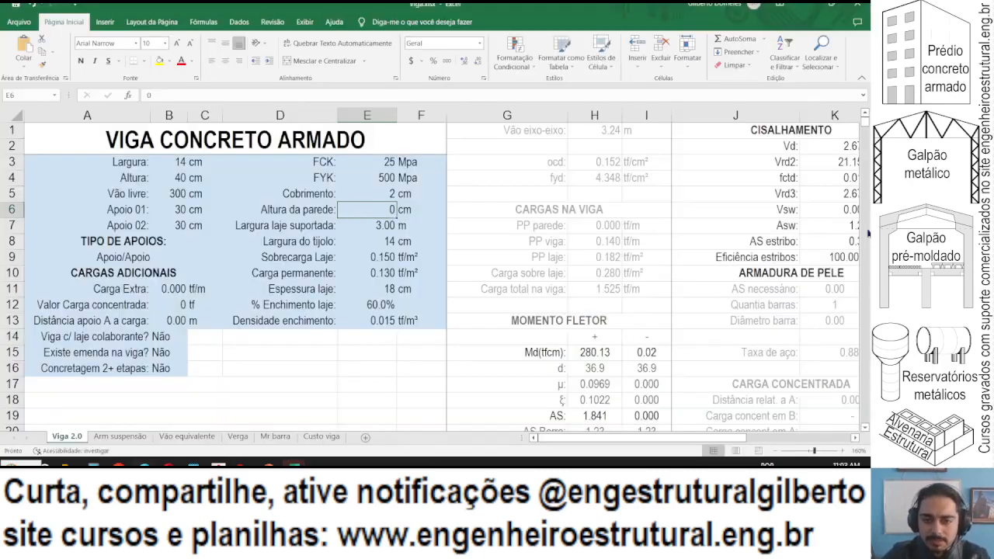
Calculate the wall height (Altura da parede) as 290 minus the beam height in B4.
type("=")
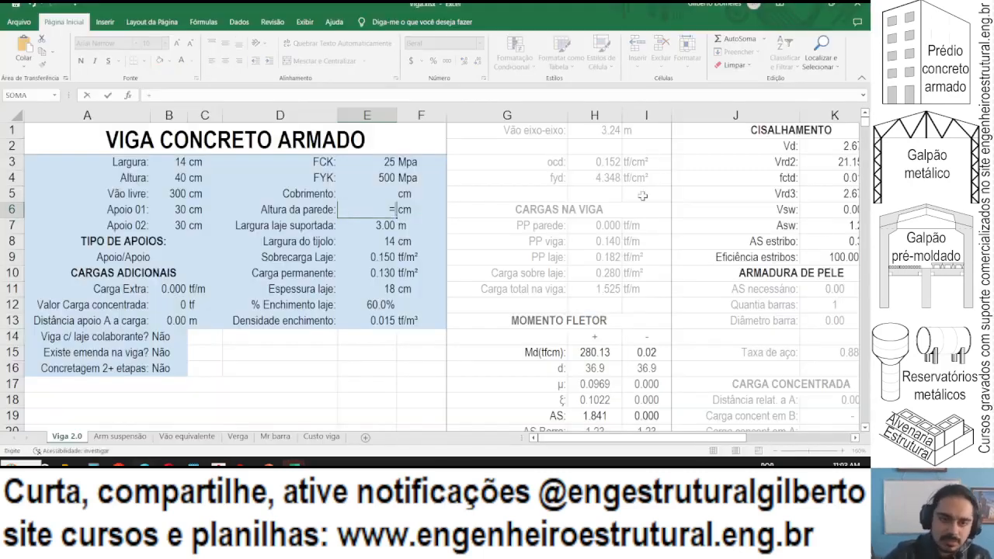
type("290-")
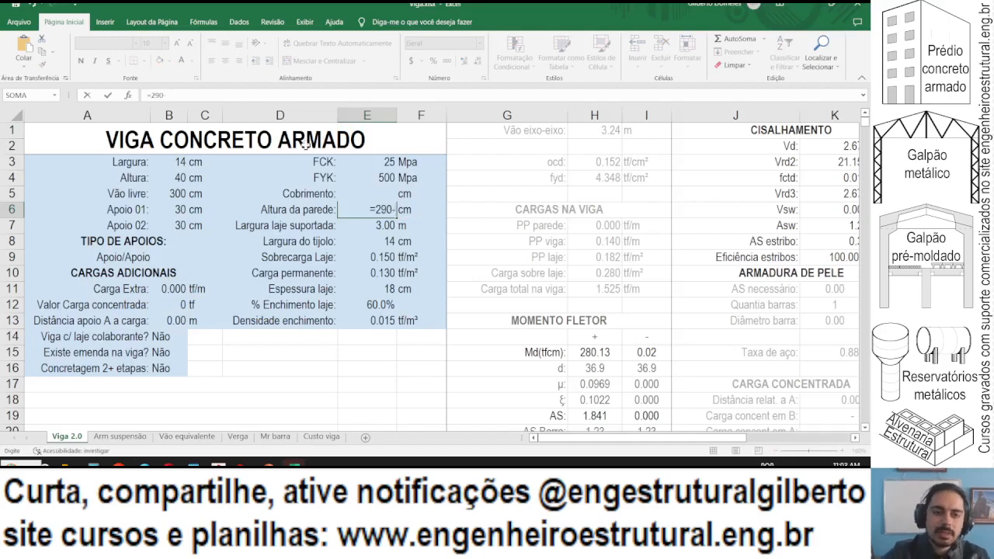
left_click(159, 177)
key("Return")
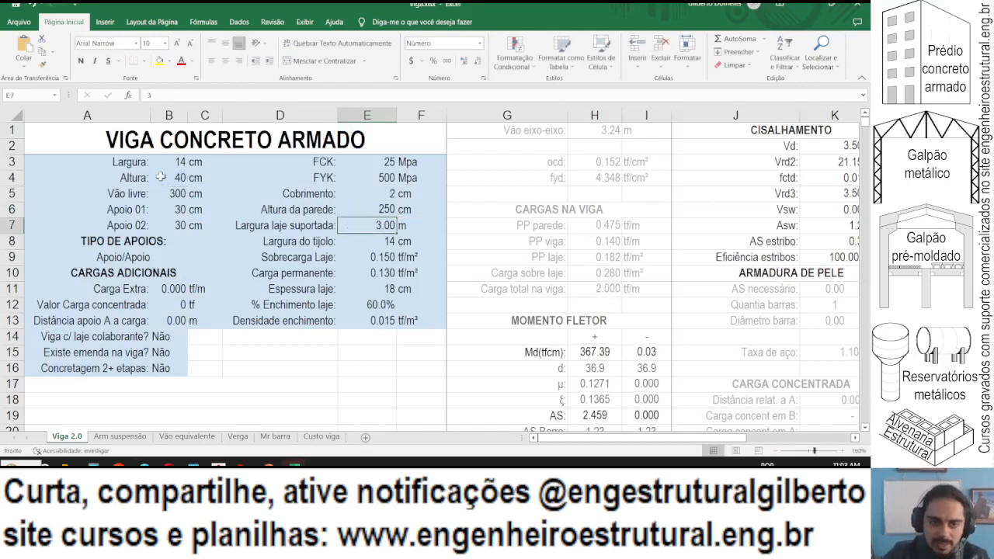
Switch to the floor plan in Paint and check the beam's span against the vertical dimensions beside the apartment.
key("alt+Tab")
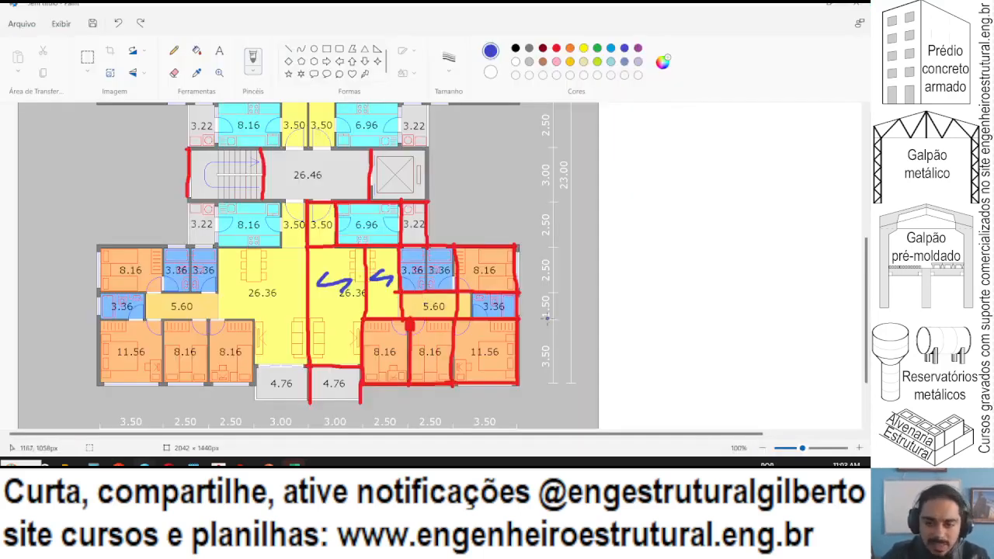
mouse_move(549, 246)
left_mouse_down()
mouse_move(551, 324)
mouse_move(547, 247)
left_mouse_up()
key("ctrl+z")
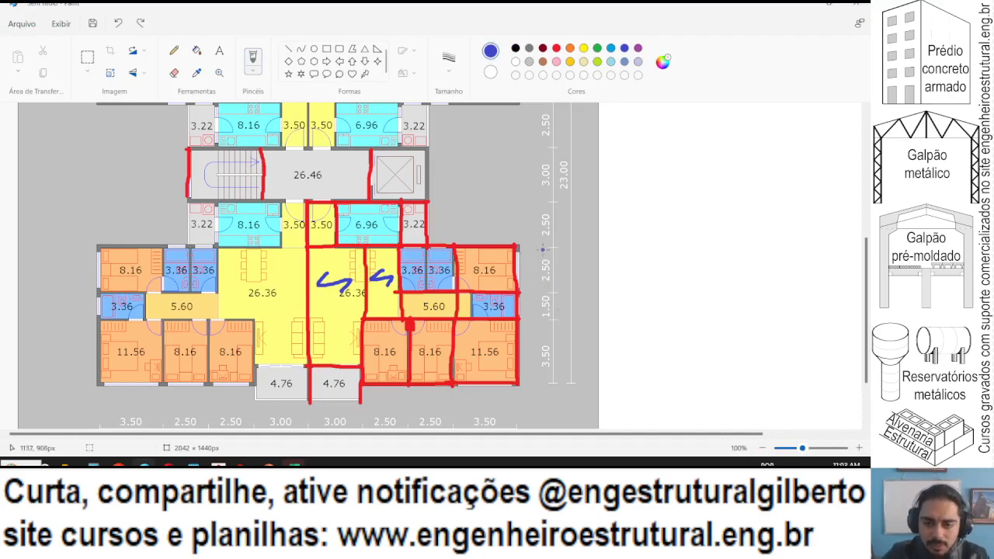
key("alt+Tab")
In the Viga.xlsx beam inputs, set Apoio 01 and Apoio 02 to 20 cm and the free span (Vão livre) to 380 cm.
left_click(177, 193)
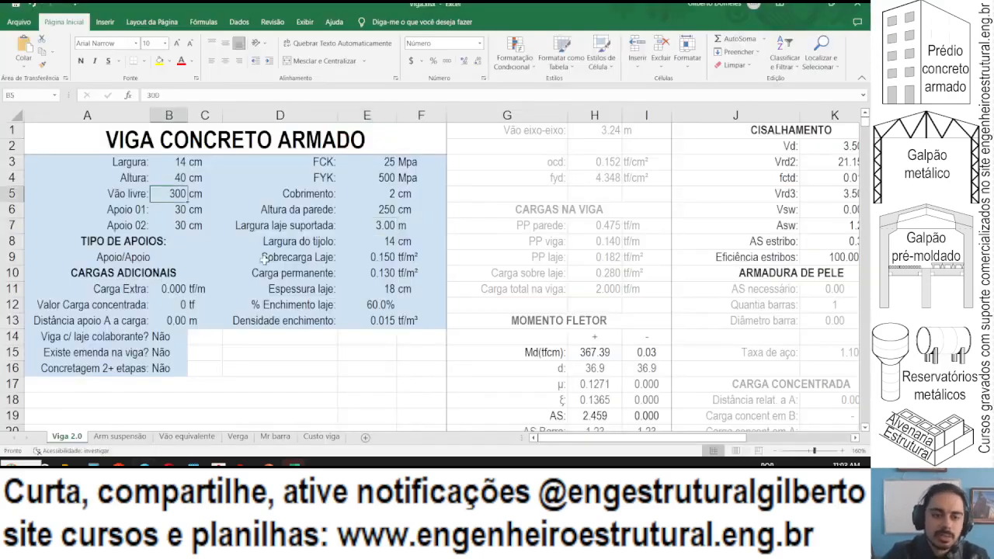
left_click(159, 217)
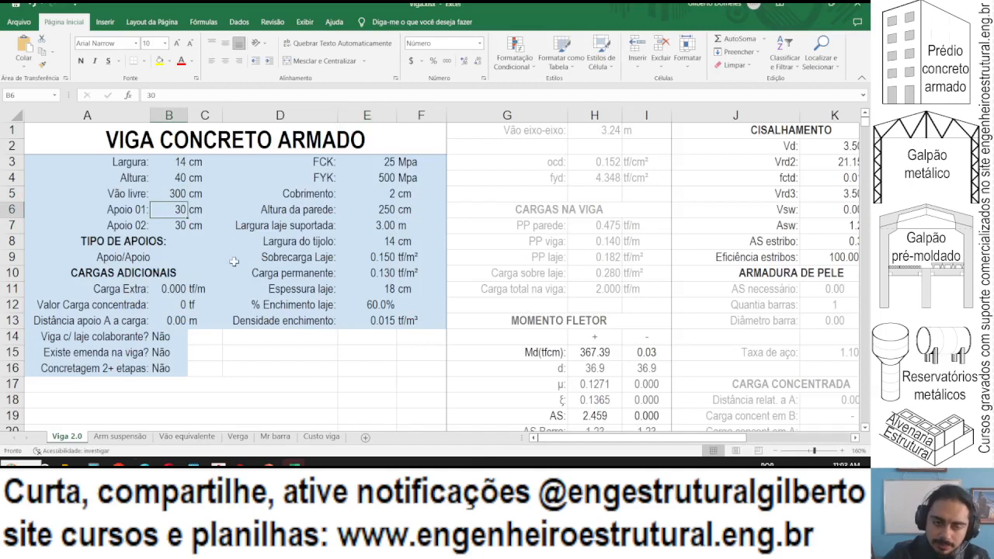
type("20")
key("Return")
type("20")
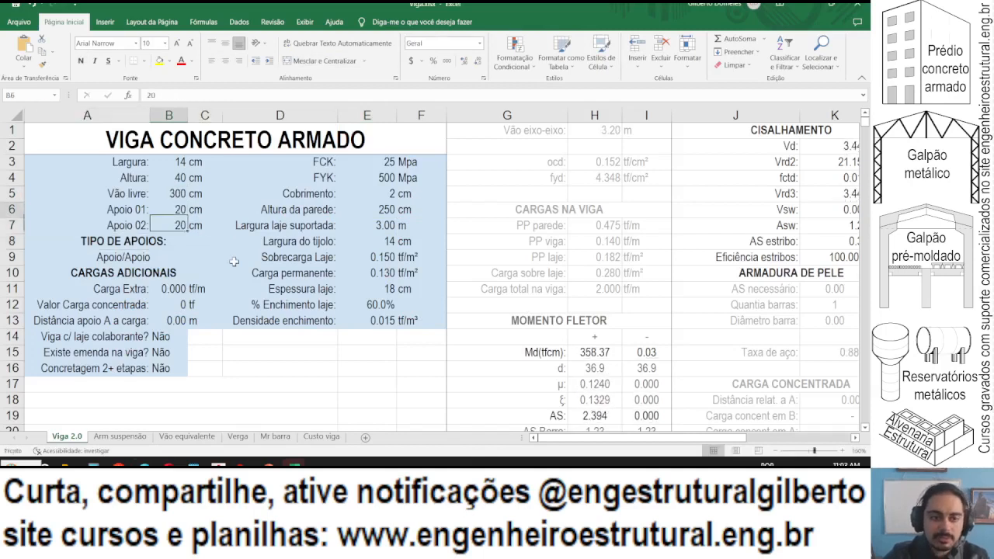
key("Up")
key("Up")
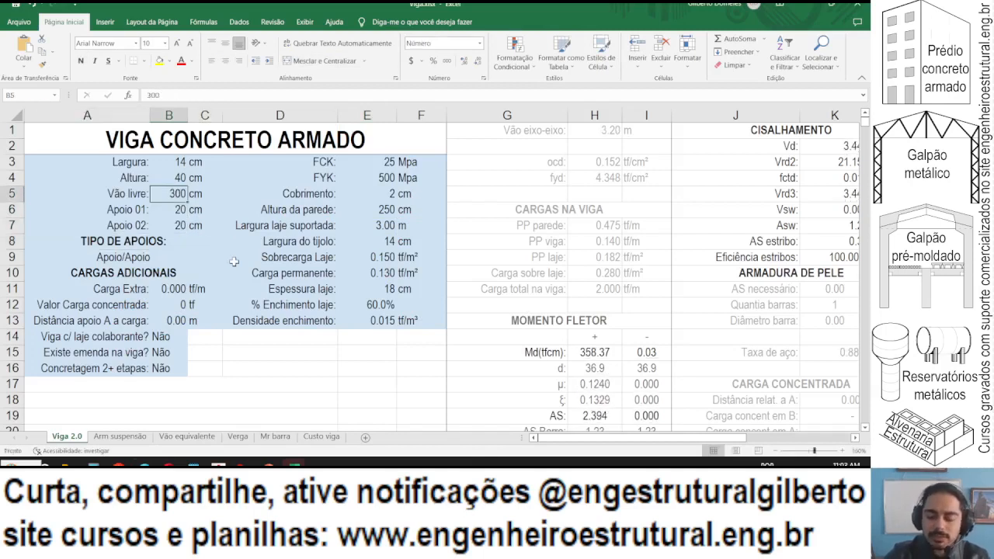
type("380")
key("Return")
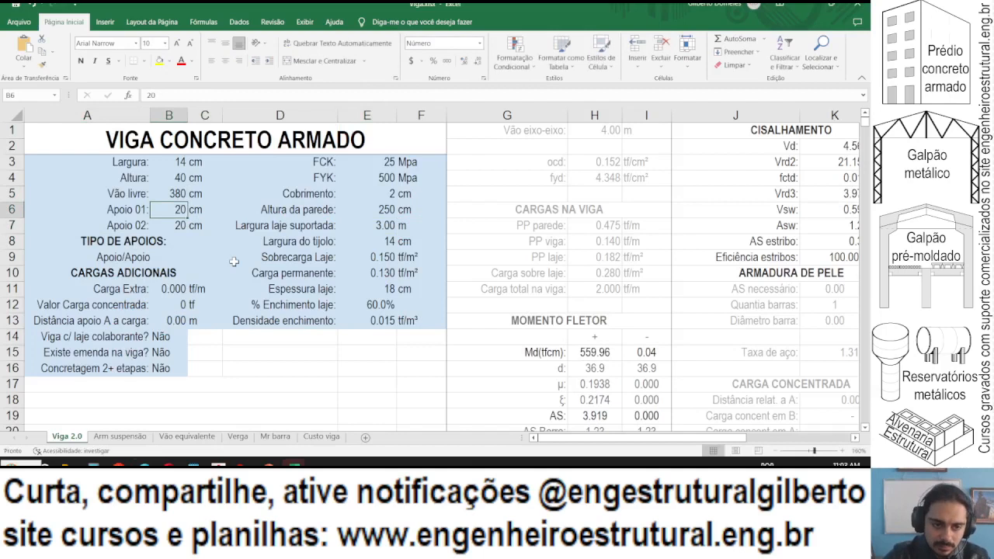
Check the beam on the floor plan, and set its support type to Apoio/Eng Redist.
key("alt+Tab")
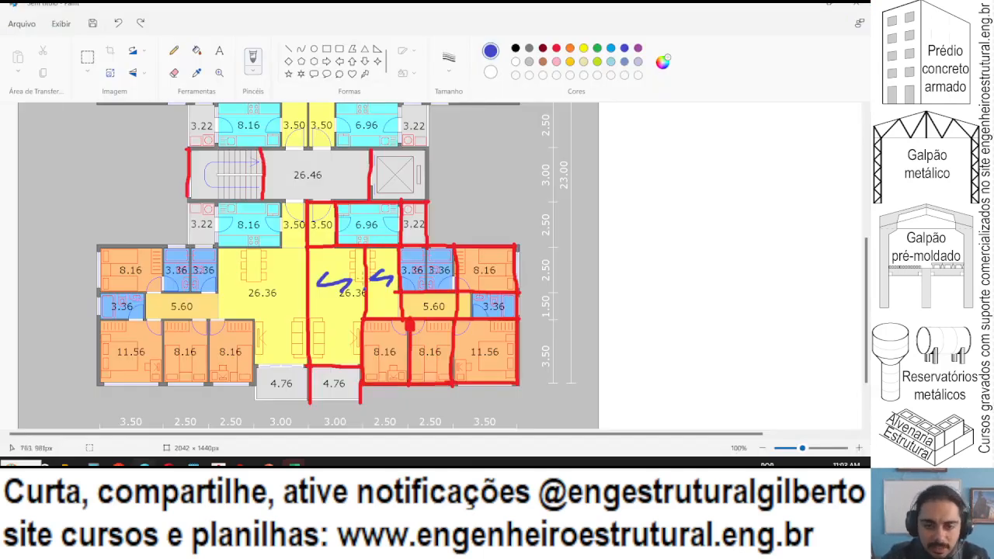
key("alt+Tab")
left_click(183, 261)
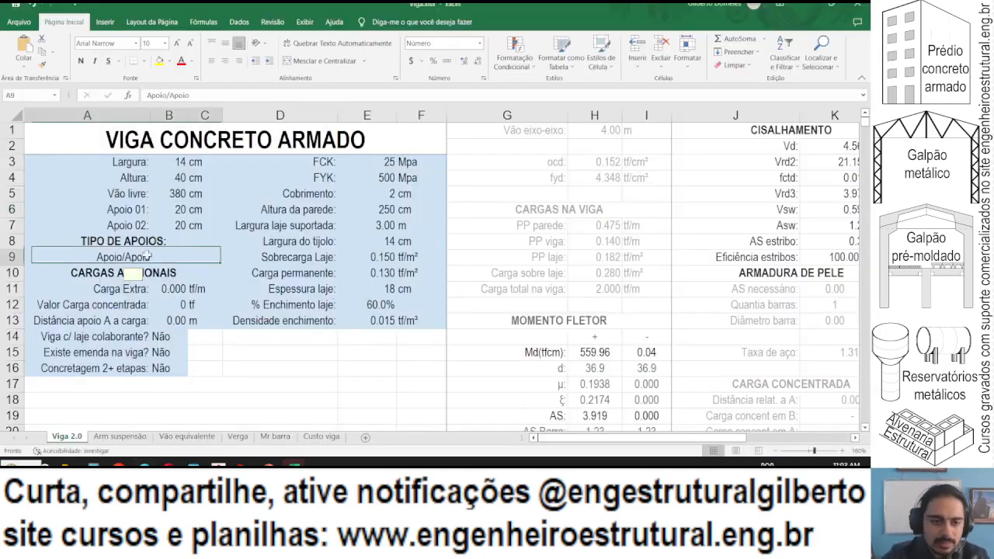
left_click(226, 256)
left_click(206, 257)
left_click(226, 260)
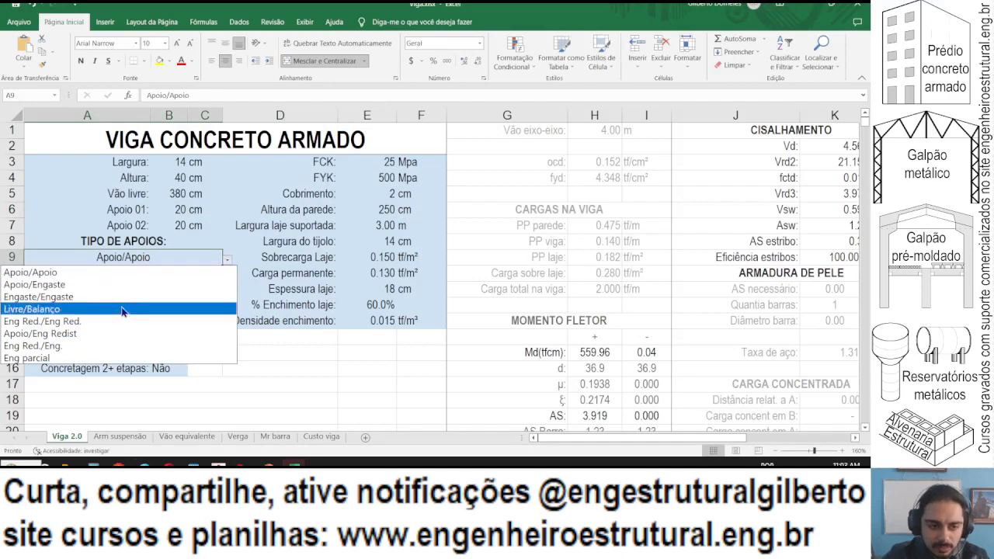
left_click(113, 333)
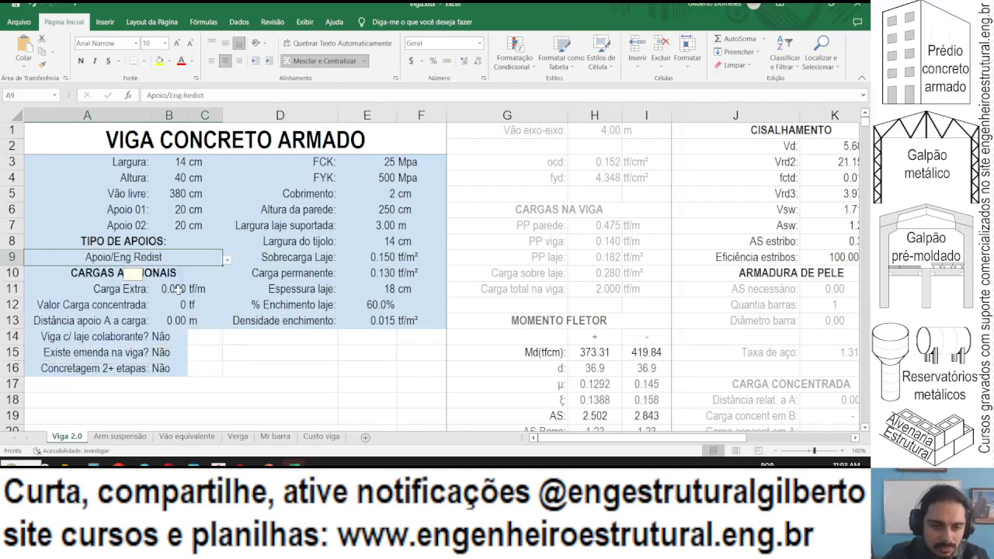
Review the additional load fields and mark the beam junction beside the bedroom in blue on the Paint floor plan.
left_click(153, 287)
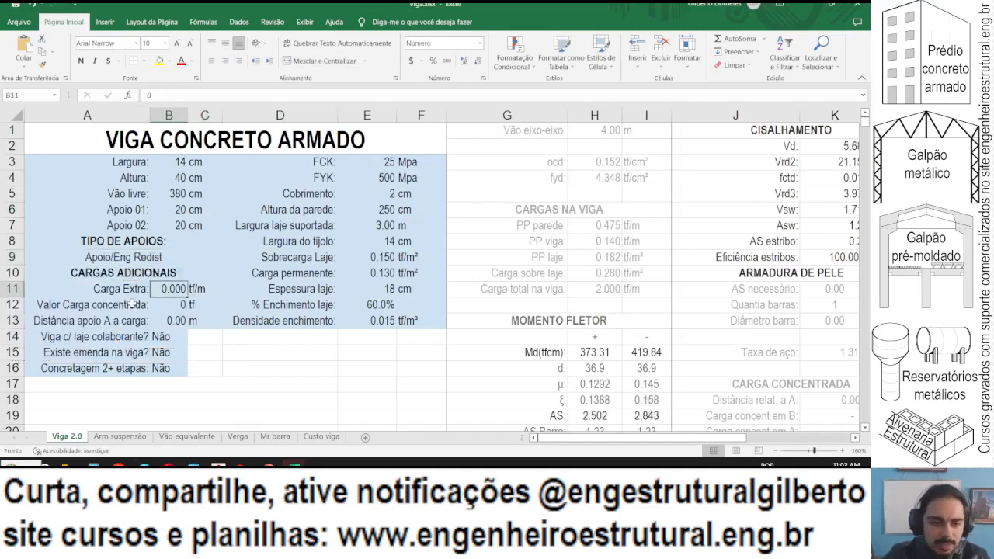
left_click_drag(132, 304, 223, 304)
left_click_drag(140, 321, 185, 321)
key("alt+Tab")
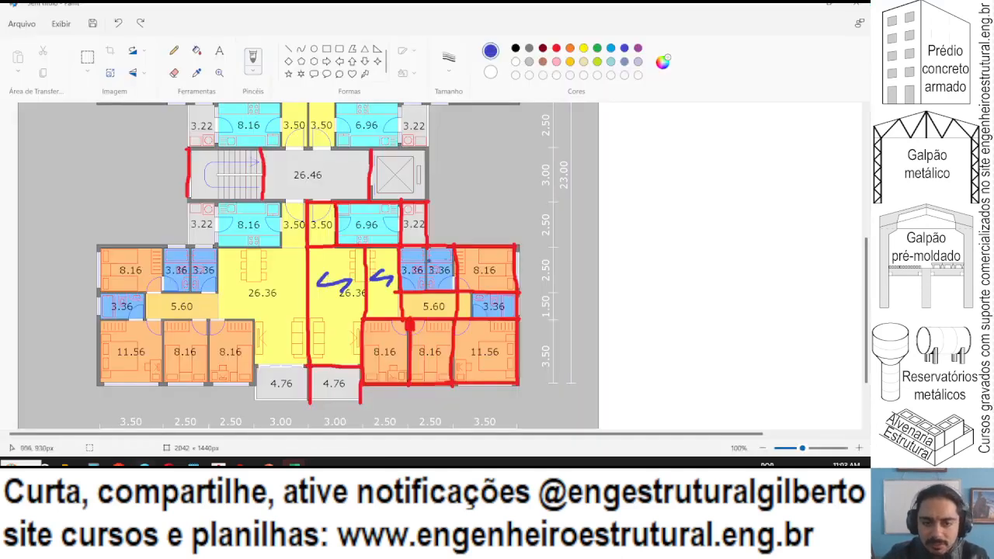
left_click_drag(375, 314, 361, 319)
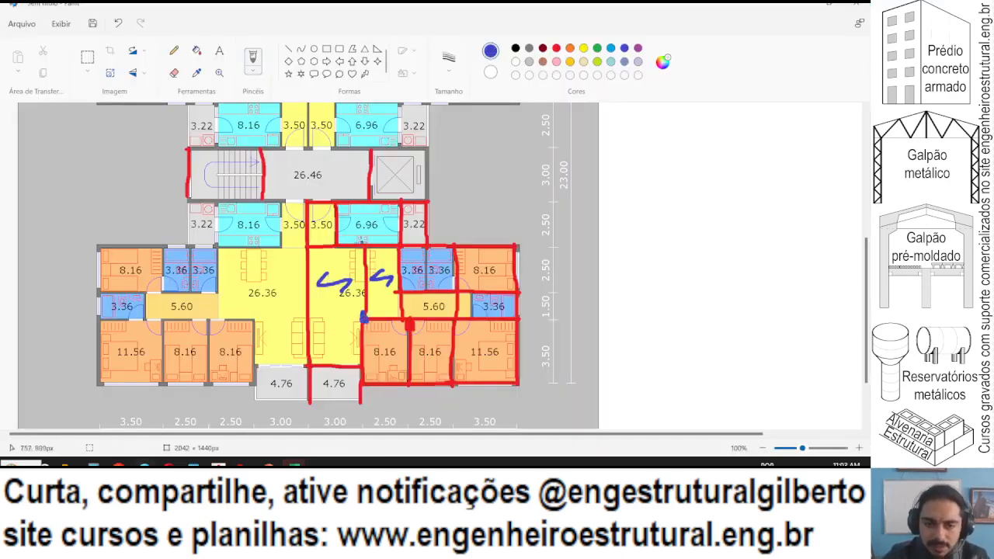
key("alt+Tab")
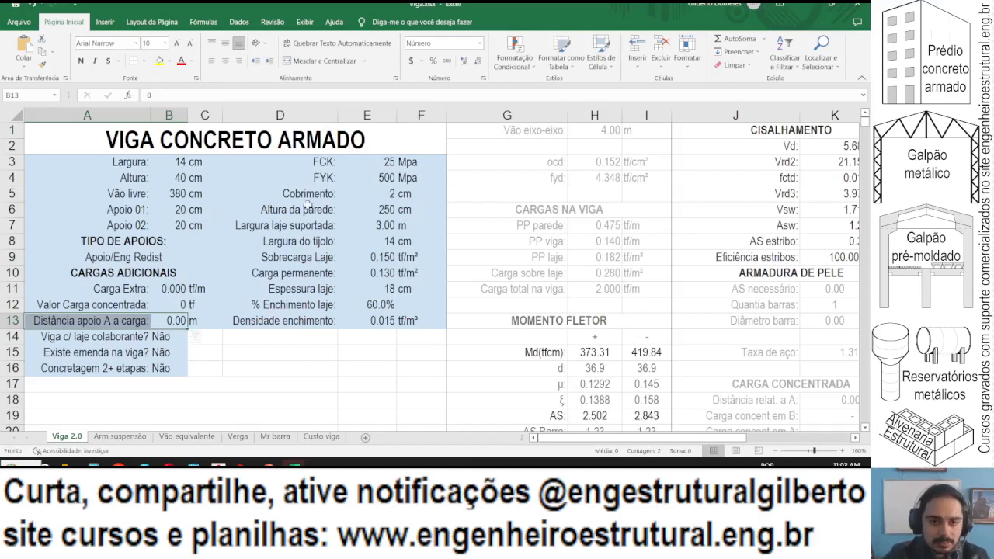
Check the beam beside the bathroom on the floor plan and set its wall height to 0 cm in the beam sheet.
left_click(355, 209)
key("alt+Tab")
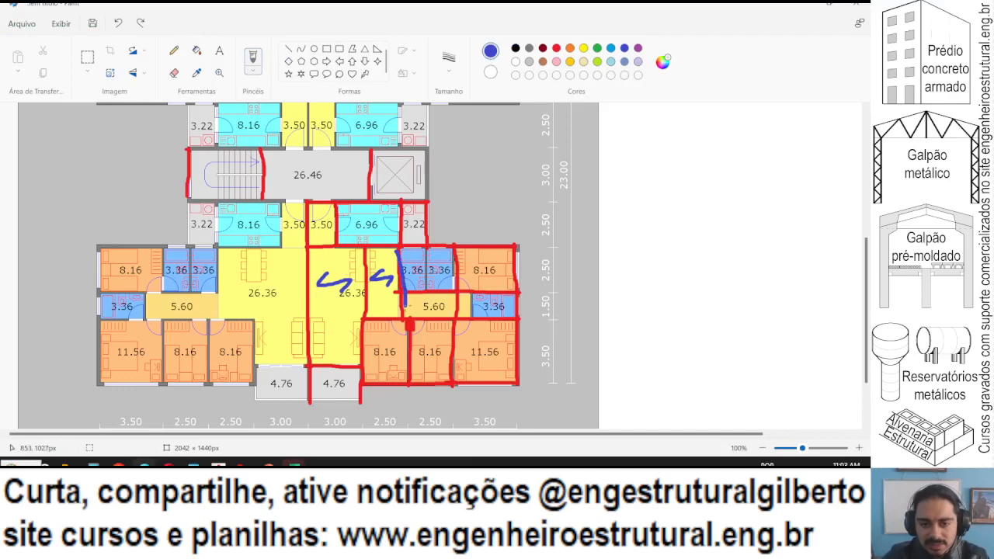
key("alt+Tab")
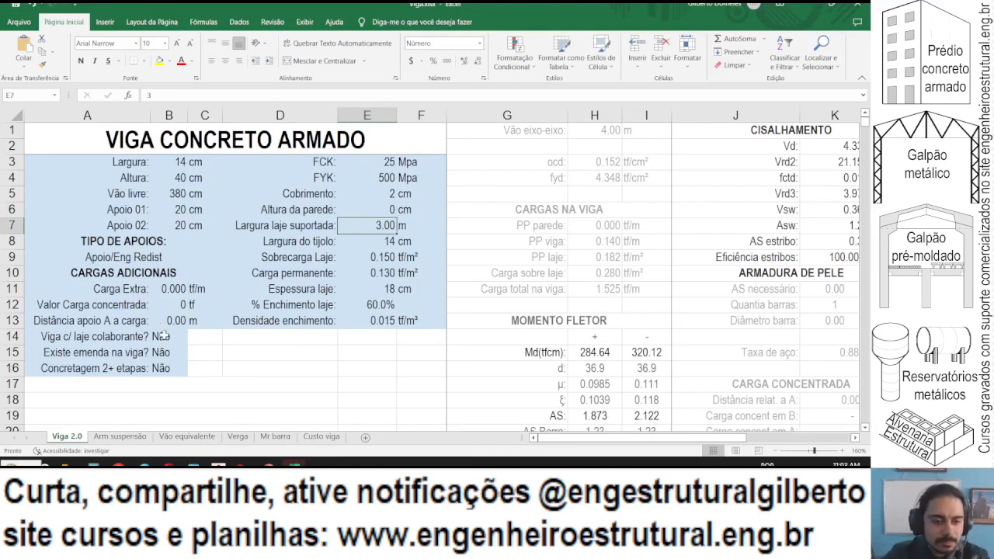
Examine the concentrated load, collaborating slab, splice and casting options, and the FCK, cover and wall height inputs.
left_click(161, 336)
left_click(155, 303)
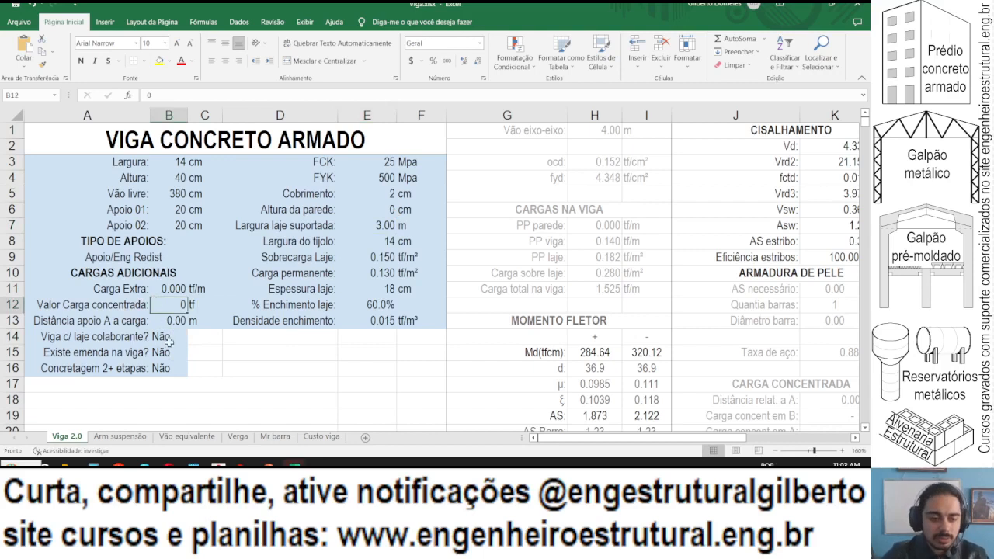
left_click_drag(137, 339, 163, 368)
scroll(224, 303, "down", 1)
scroll(225, 304, "up", 1)
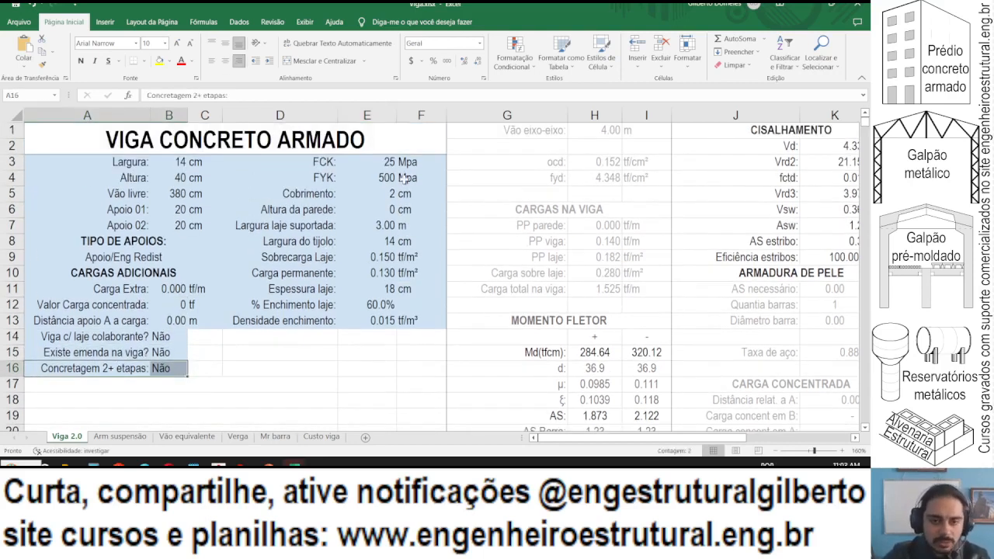
left_click(388, 161)
scroll(316, 196, "down", 2)
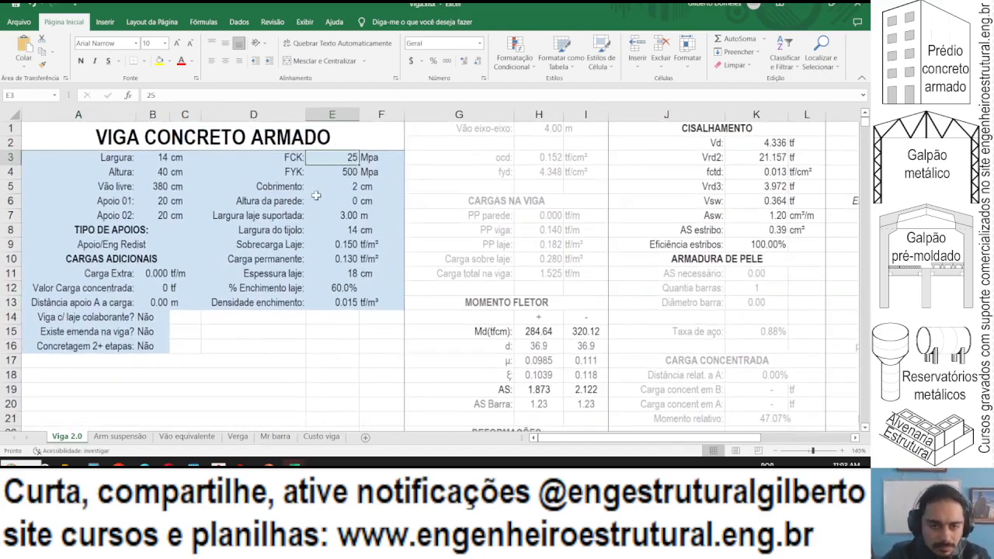
left_click_drag(291, 184, 392, 188)
left_click(320, 184)
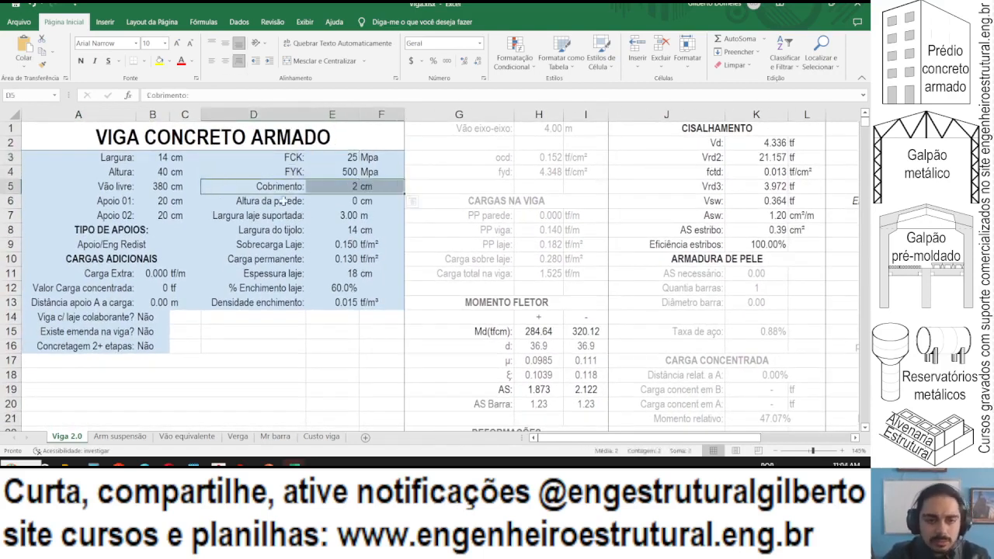
left_click_drag(283, 201, 378, 201)
Set the supported slab width (Largura laje suportada) to 2.5 m.
left_click(349, 216)
type("2.5")
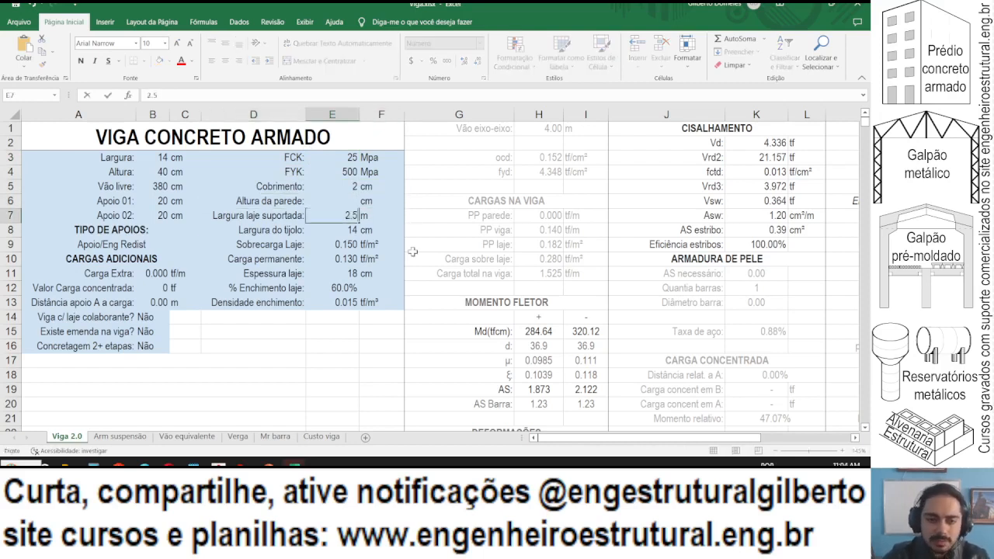
key("Return")
key("Return")
key("Return")
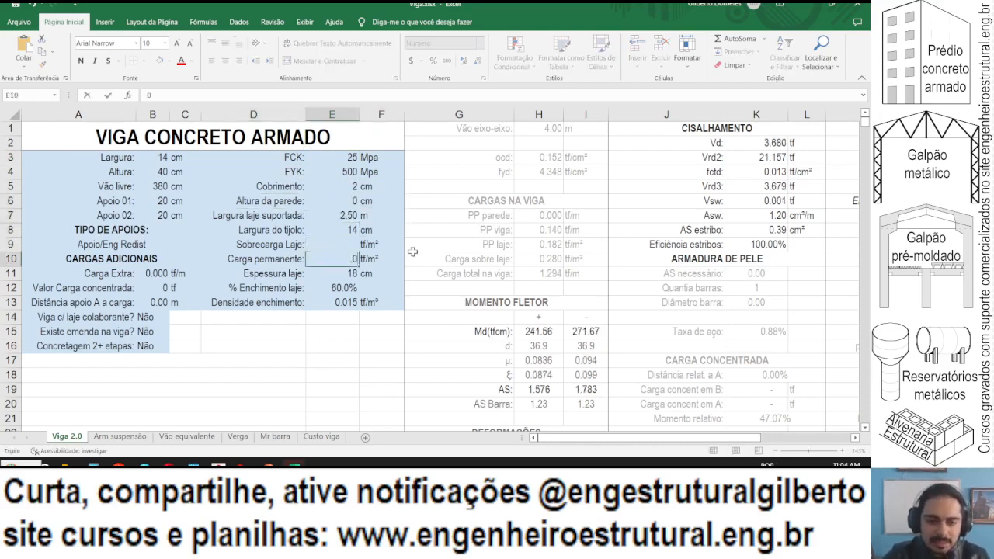
Set the permanent load (Carga permanente) to 0.15 tf/m² and the slab thickness (Espessura laje) to 12 cm.
type("0.15")
key("Return")
type("1")
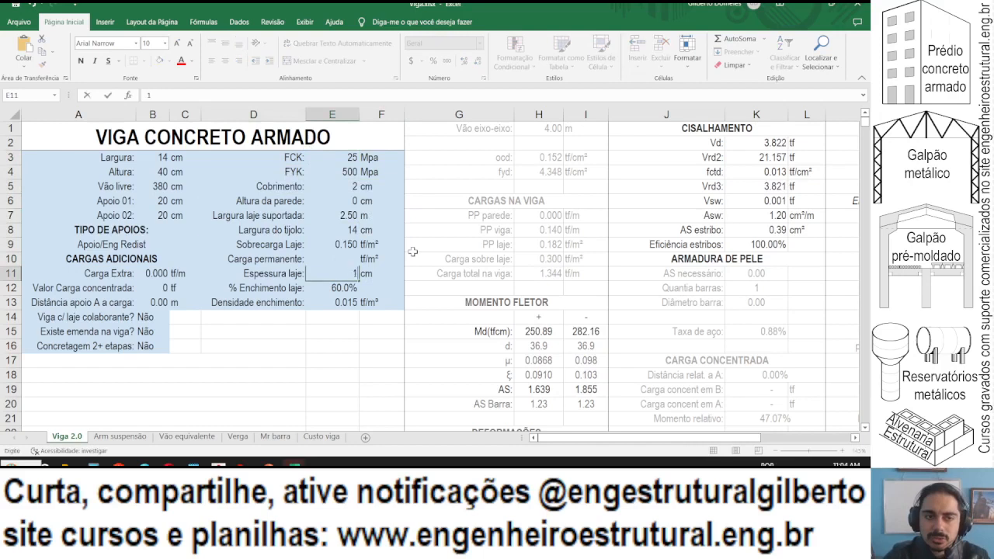
key("Return")
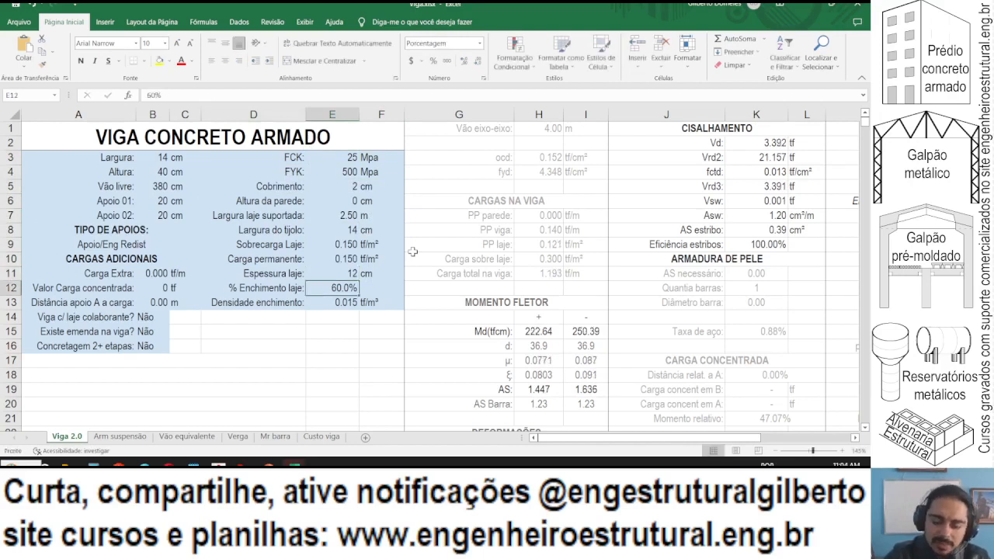
type("=")
key("Escape")
key("alt+Tab")
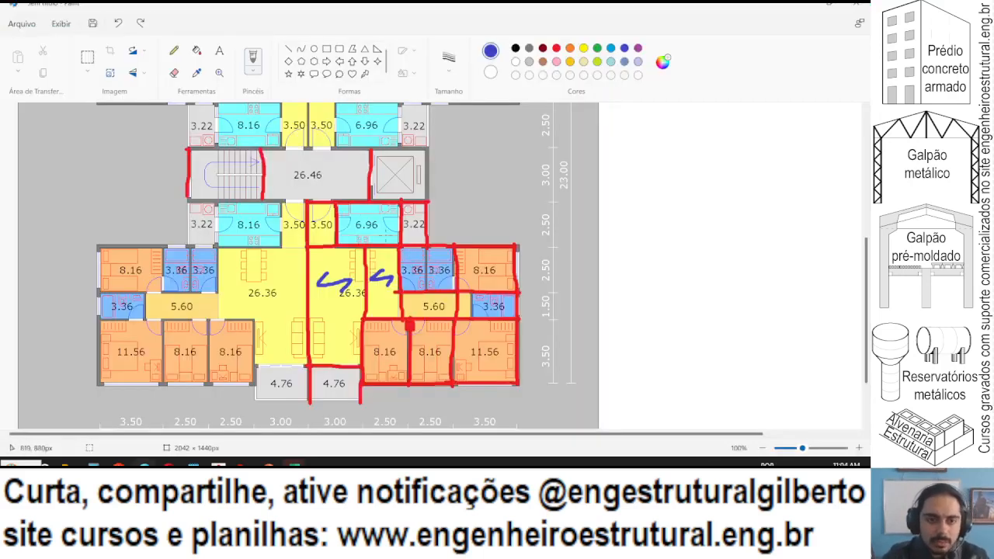
key("alt+Tab")
Switch to the Pasta1 workbook and calculate the slab's concrete fill ratio in D6 with =D4/0.12.
mouse_move(293, 463)
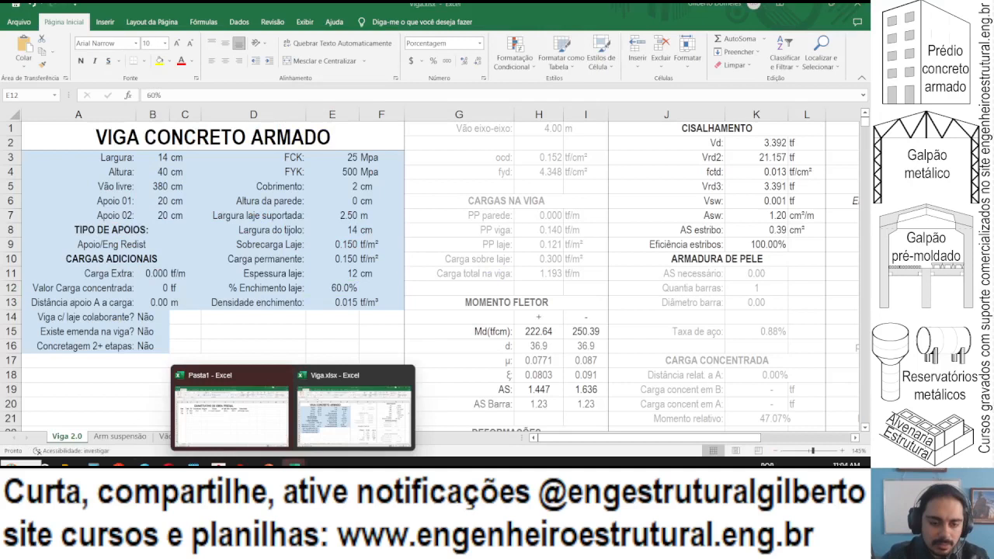
left_click(355, 405)
left_click(169, 183)
left_click(156, 216)
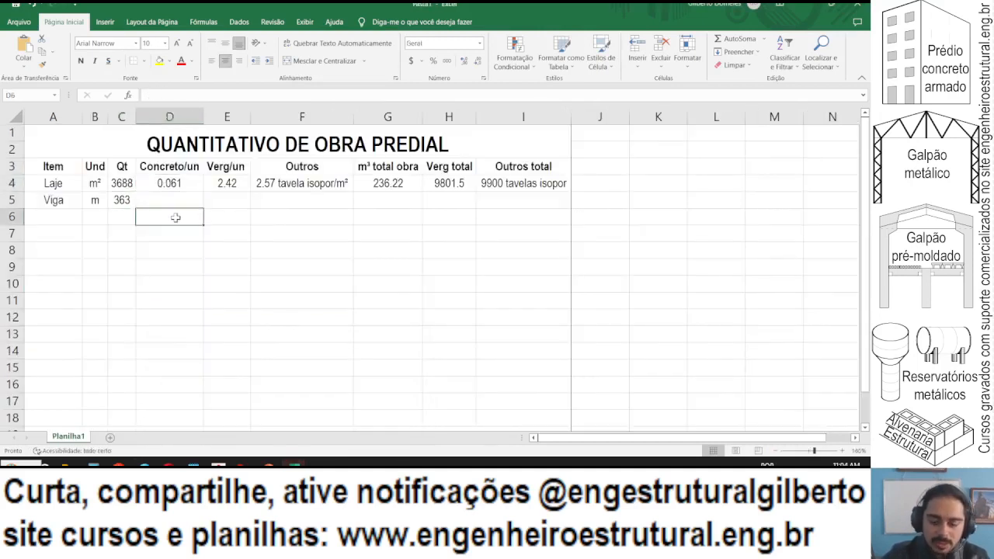
type("=")
left_click(169, 183)
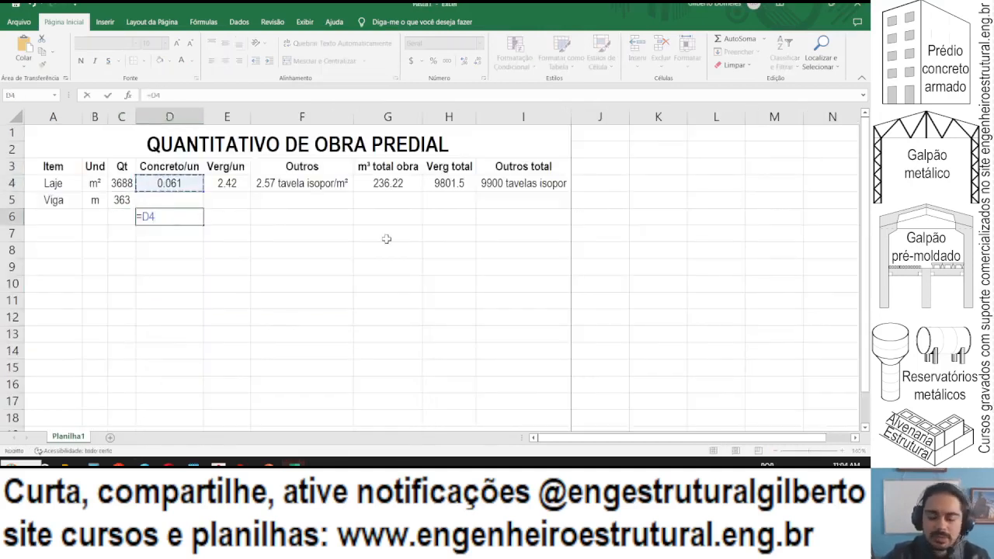
type("/0.12")
key("ctrl+Return")
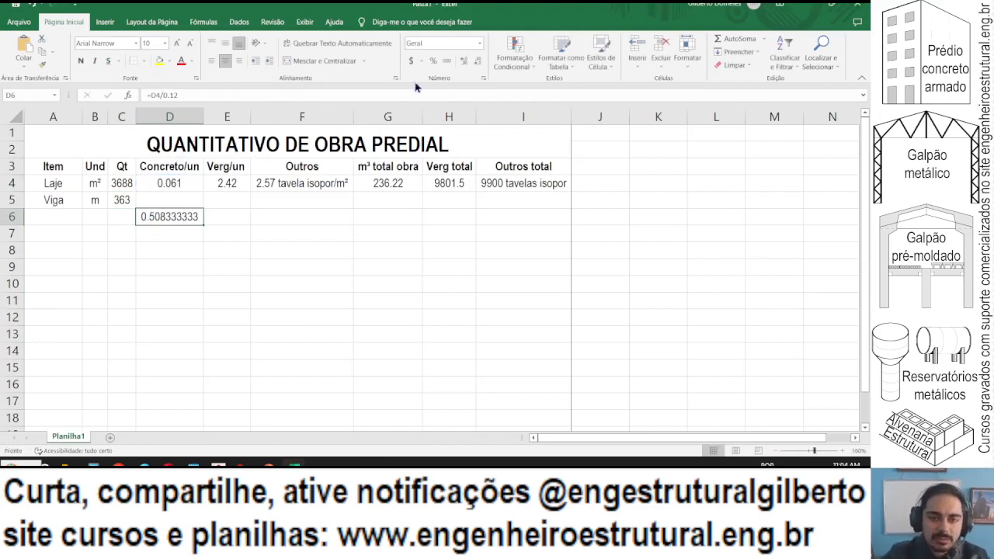
Format D6 as a percentage, switch to the Viga workbook and set the slab fill (% Enchimento laje) to 51%.
left_click(433, 61)
key("alt+Tab")
type("51")
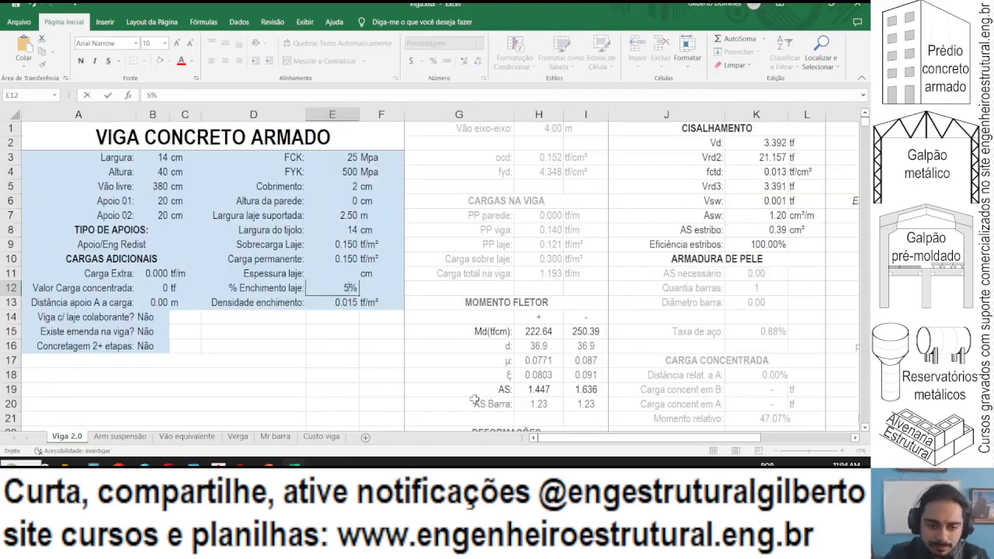
key("Return")
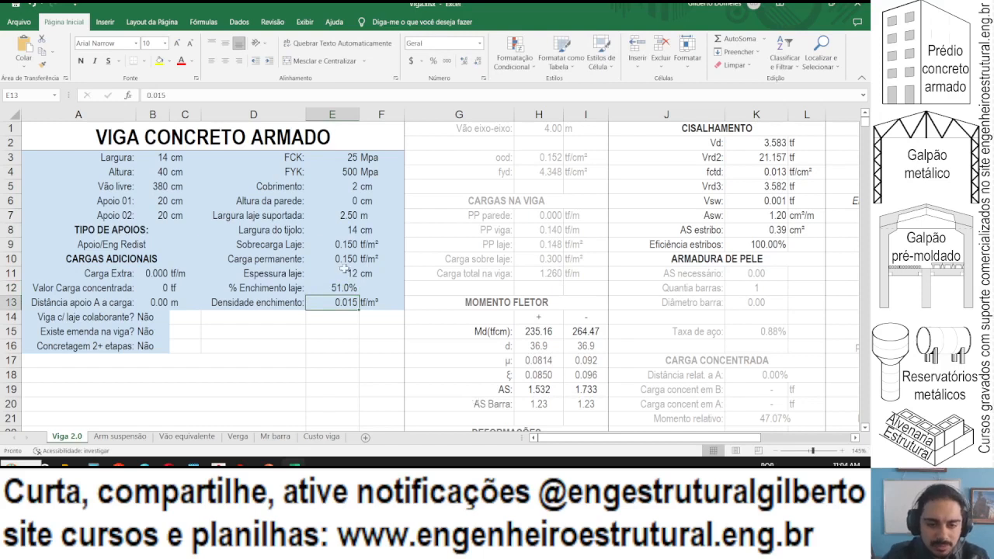
scroll(319, 225, "down", 1)
scroll(275, 240, "up", 1)
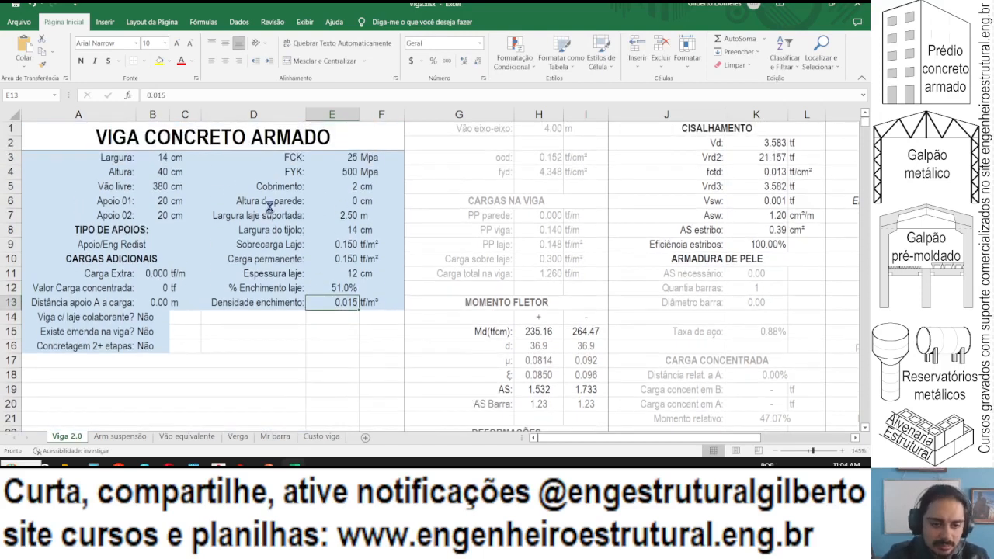
Set the negative and positive reinforcement diameters (Diâmetro arm. Negativa and Positiva) to 10 mm.
scroll(275, 209, "down", 1, "ctrl")
scroll(233, 264, "down", 3)
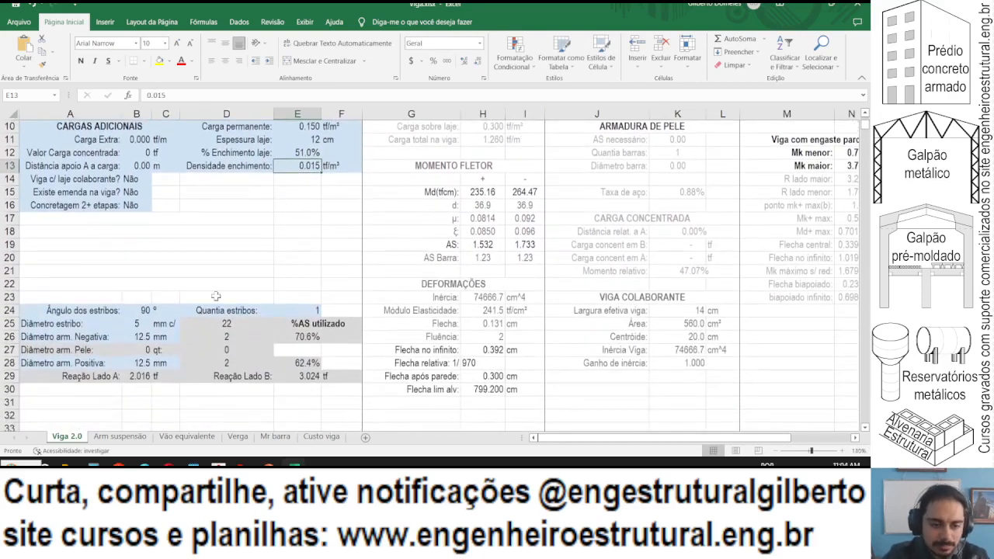
left_click(132, 336)
type("10")
key("Return")
key("Down")
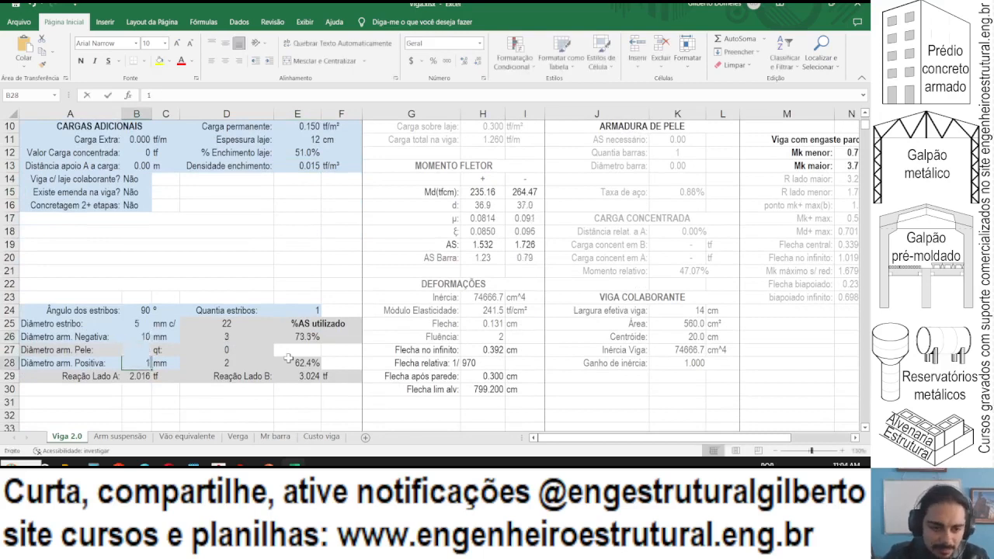
type("10")
key("Return")
scroll(233, 348, "down", 1)
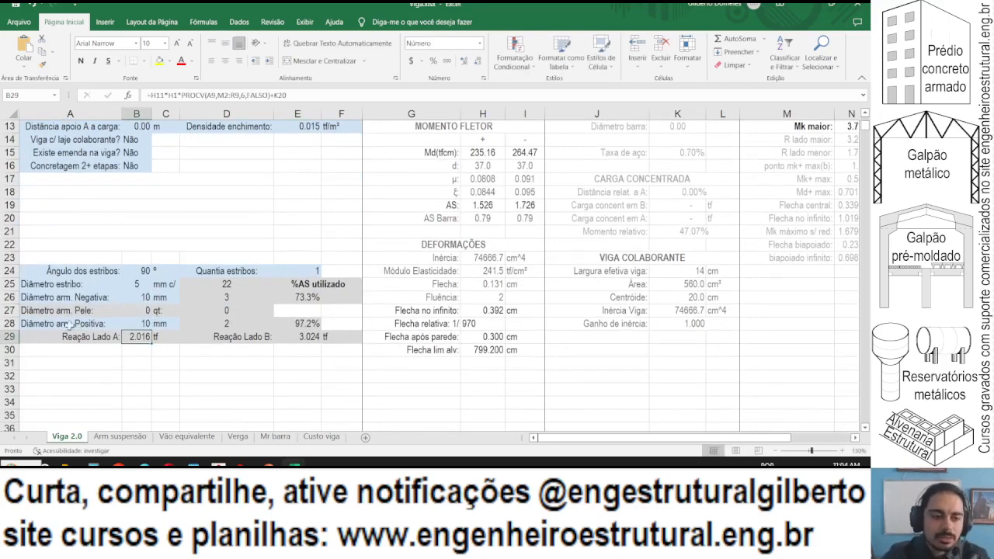
Examine the negative and positive reinforcement rows for bar quantity and percentage of steel used.
left_click_drag(70, 325, 119, 296)
left_click(296, 325)
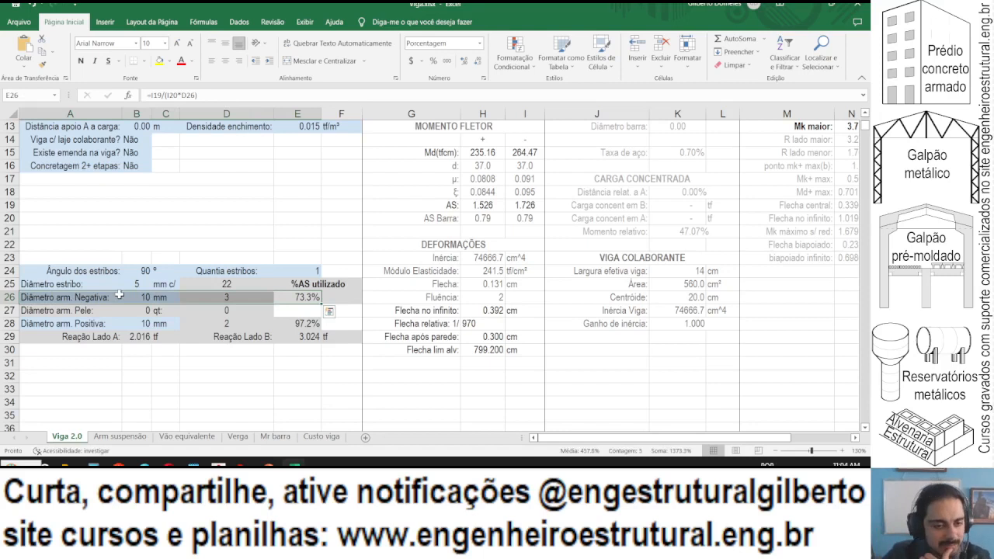
left_click(236, 297)
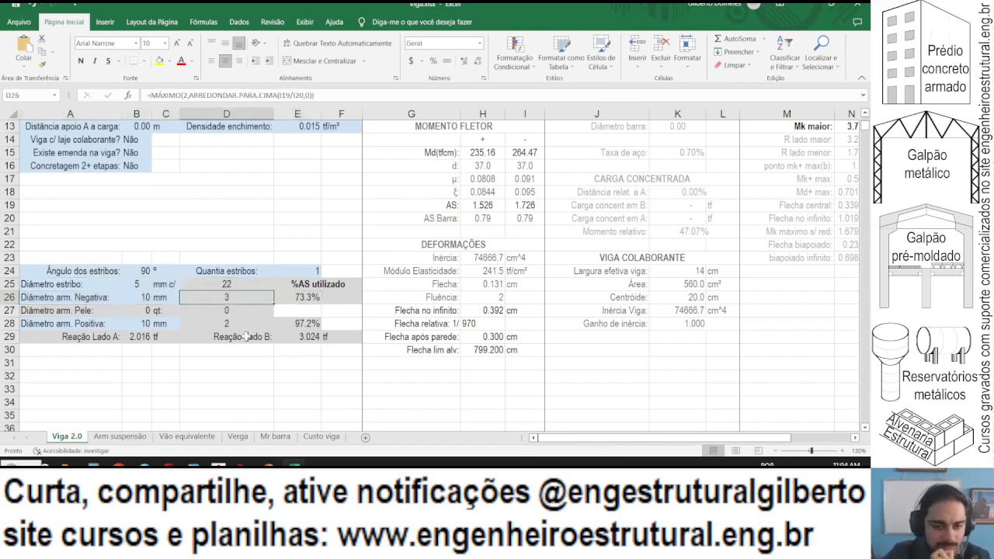
scroll(277, 362, "up", 2)
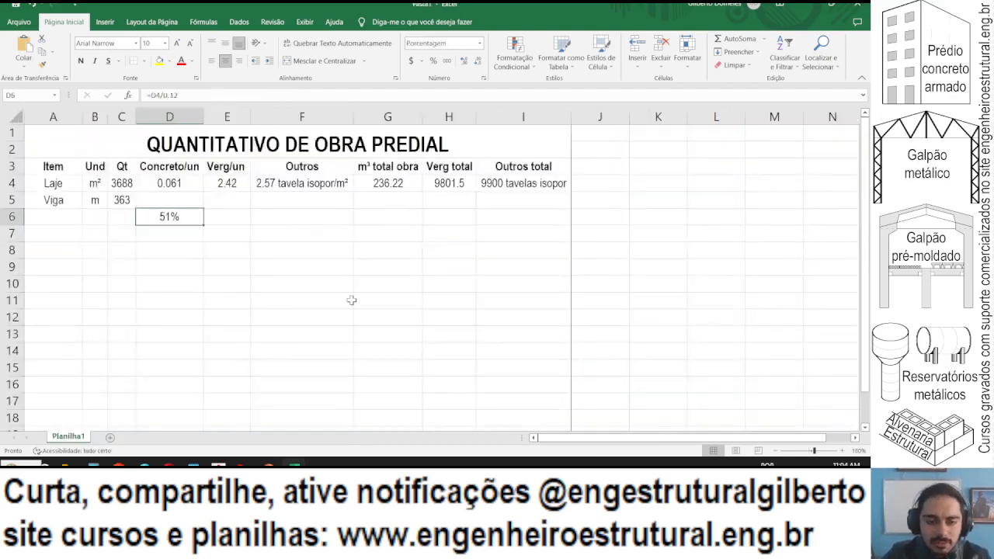
Switch to the Paint floor plan and try tracing in blue the beam between the living room and the bathroom.
left_click(144, 464)
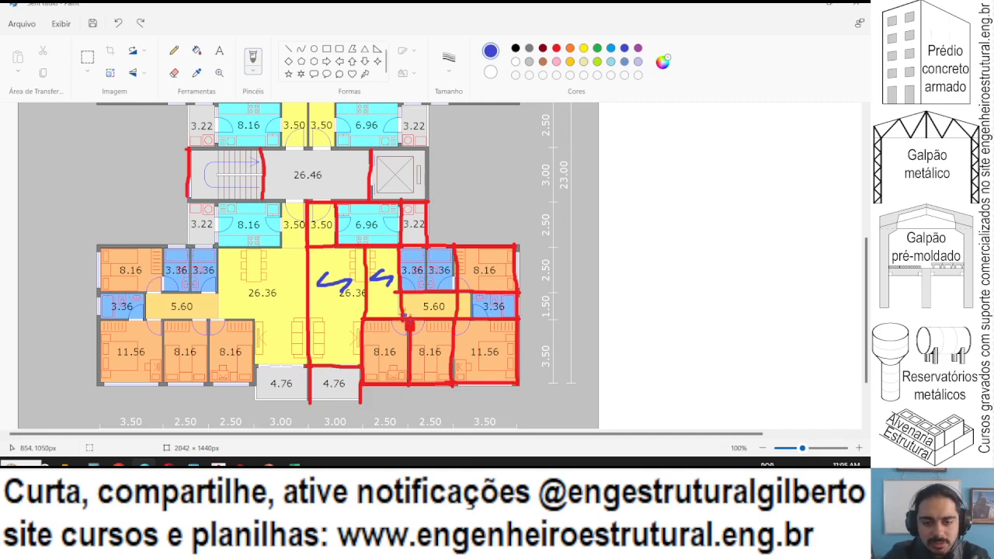
left_click_drag(403, 315, 402, 250)
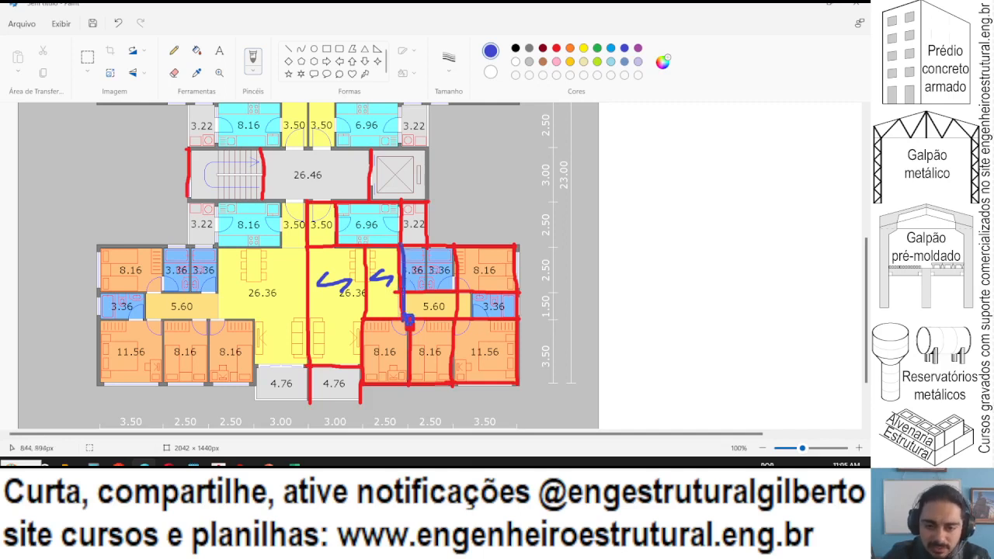
key("ctrl+z")
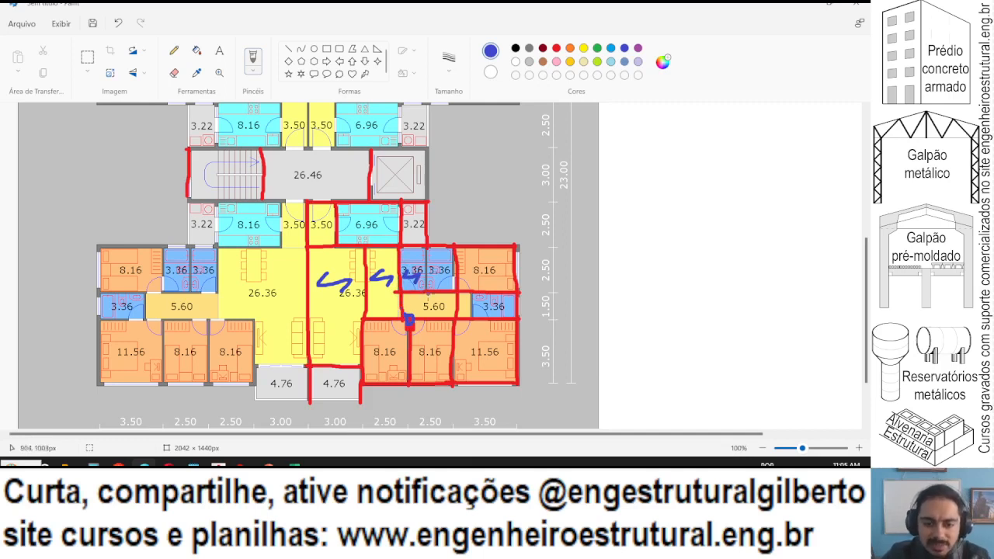
key("ctrl+z")
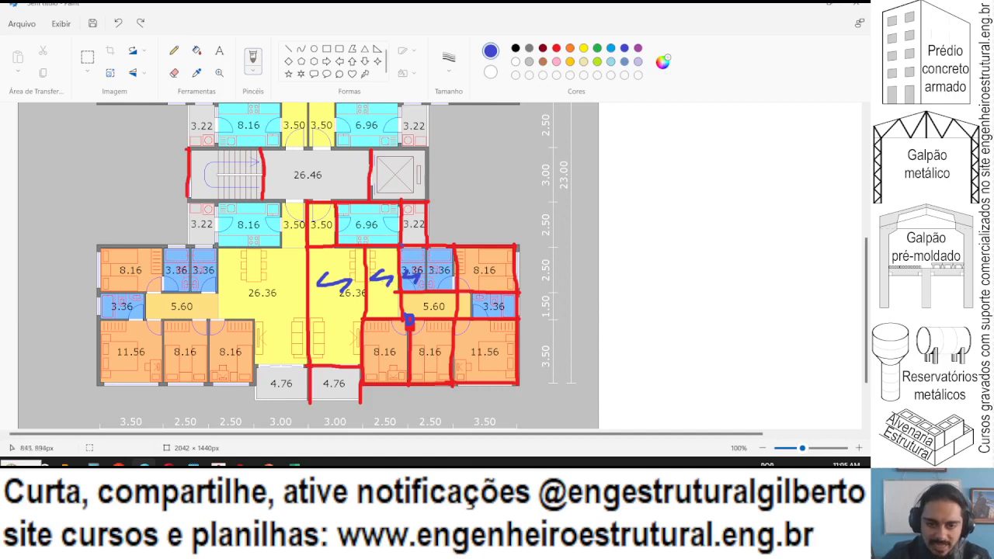
Switch back to the Viga workbook and review the positive and negative bar diameters and quantities against the beam inputs.
key("alt+Tab")
scroll(260, 313, "down", 2)
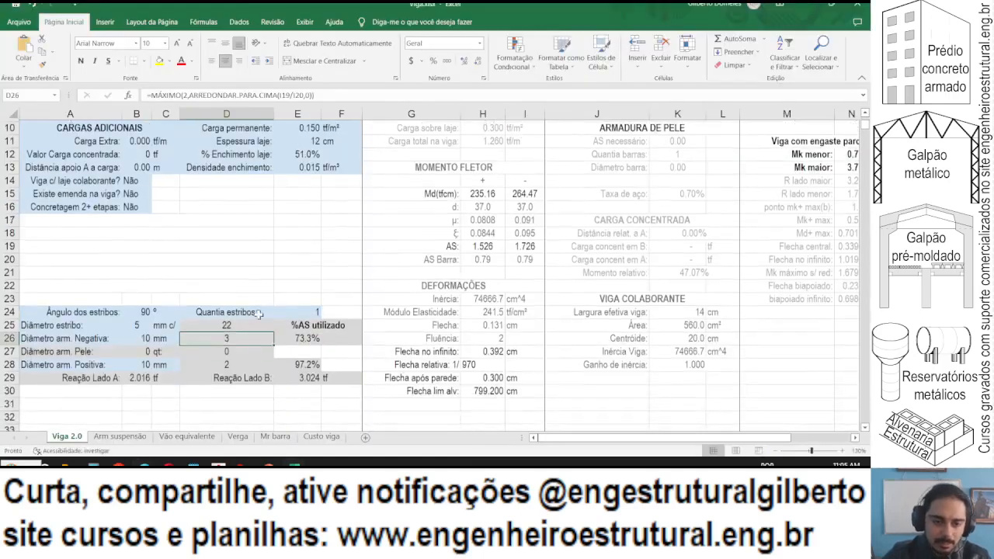
scroll(259, 313, "down", 1)
left_click_drag(100, 325, 241, 322)
left_click_drag(332, 298, 134, 307)
left_click(148, 298)
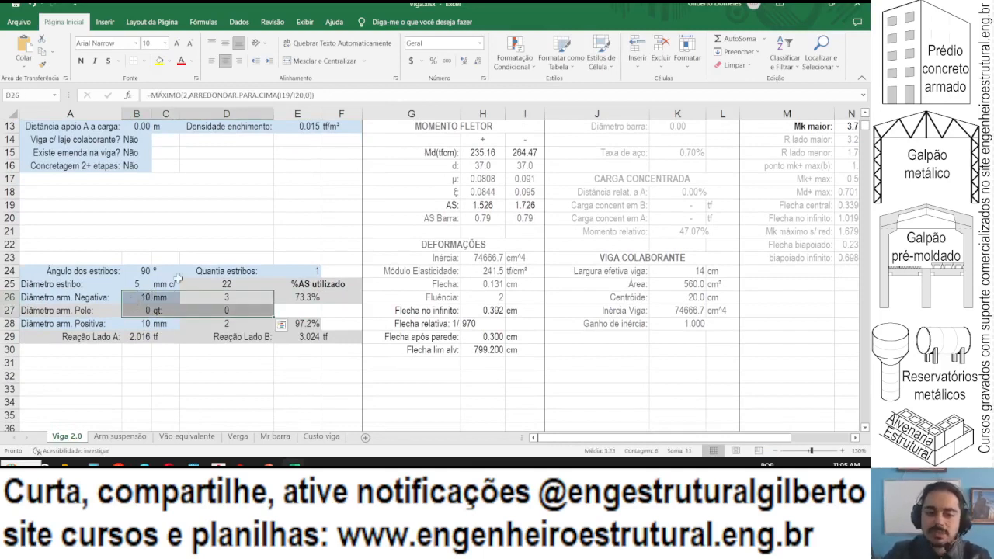
scroll(191, 268, "up", 2)
scroll(198, 262, "up", 2)
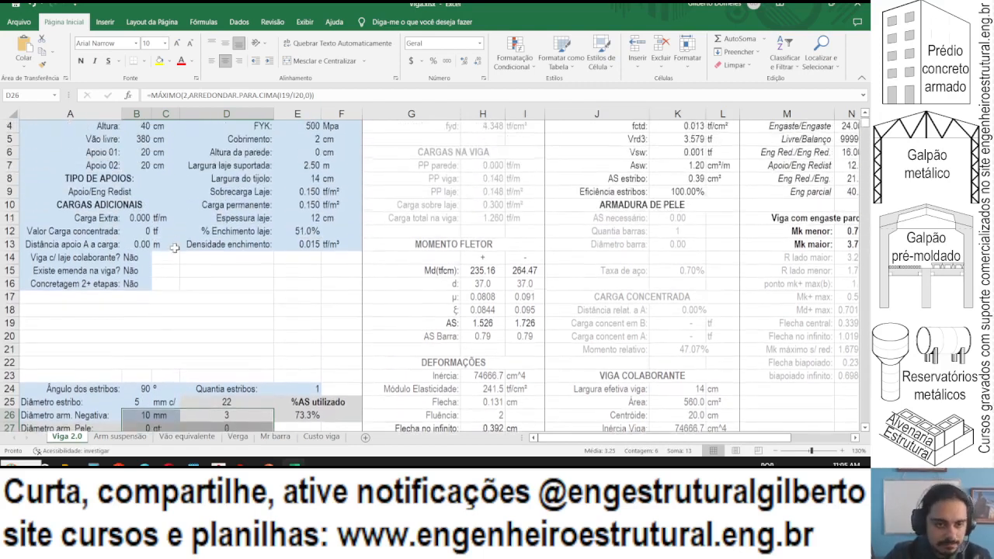
Compare the beam's free span (Vão livre) with the Paint floor plan and recheck the reinforcement results in the Viga workbook.
left_click(137, 181)
key("alt+Tab")
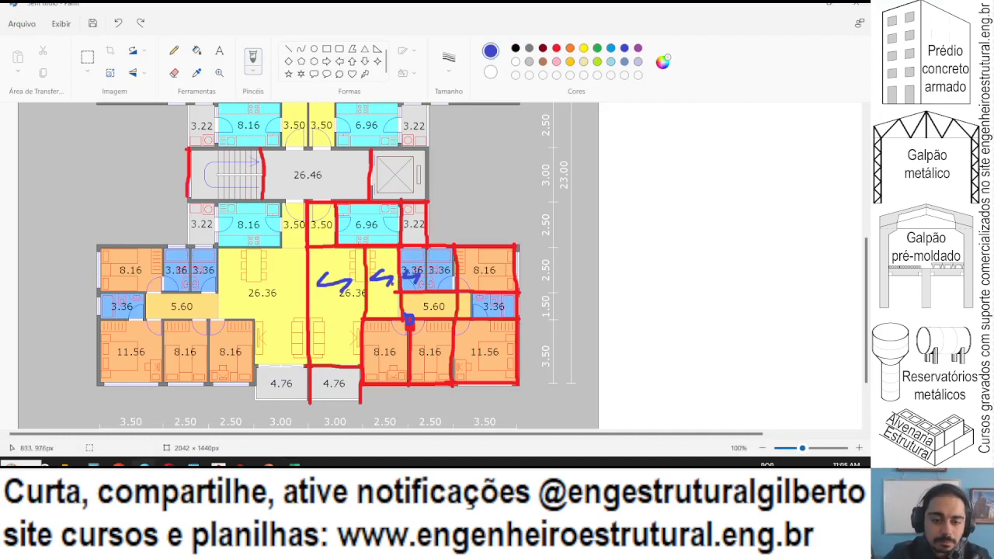
key("alt+Tab")
scroll(237, 271, "down", 2)
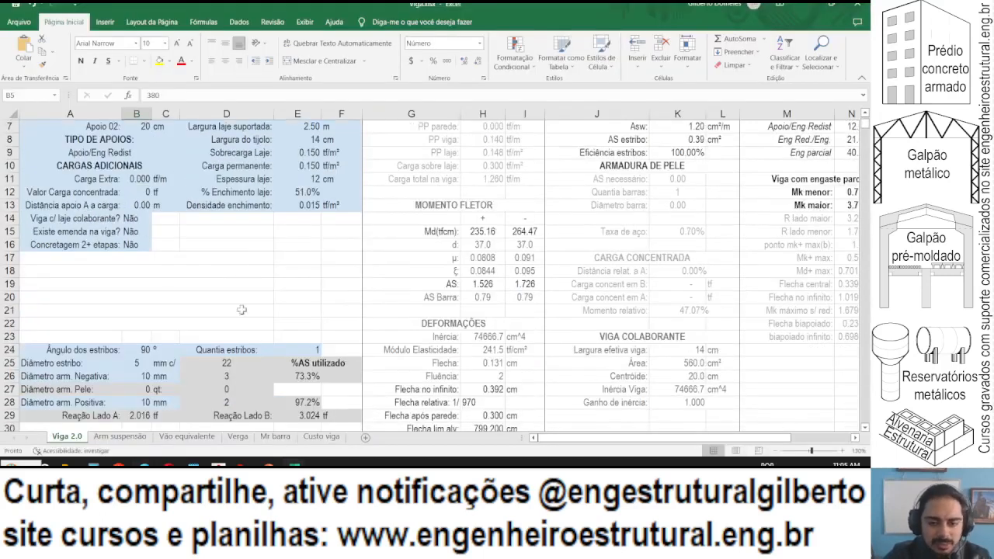
scroll(272, 318, "down", 1)
scroll(272, 318, "down", 1)
Try a beam height (Altura) of 35 cm.
scroll(272, 319, "up", 3)
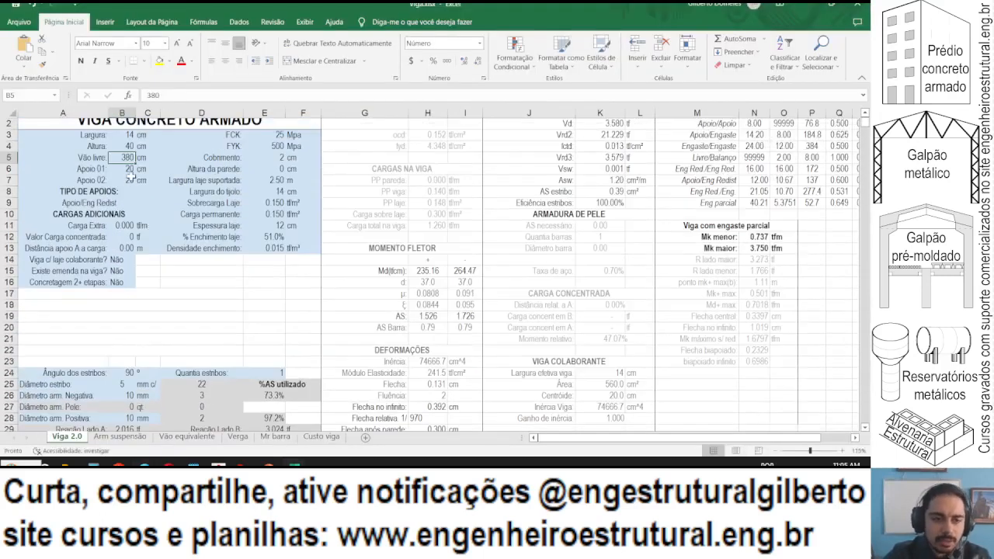
left_click(124, 144)
type("35")
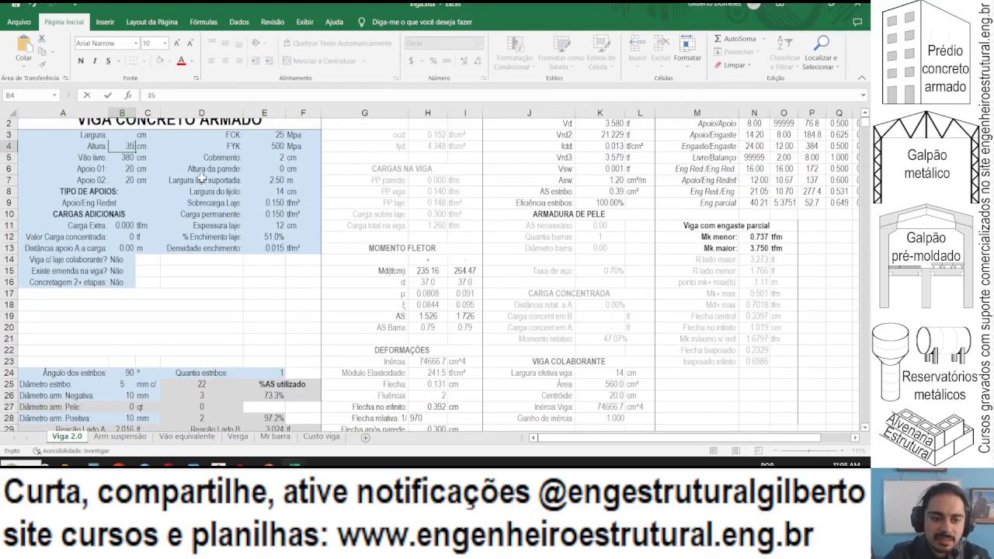
key("Return")
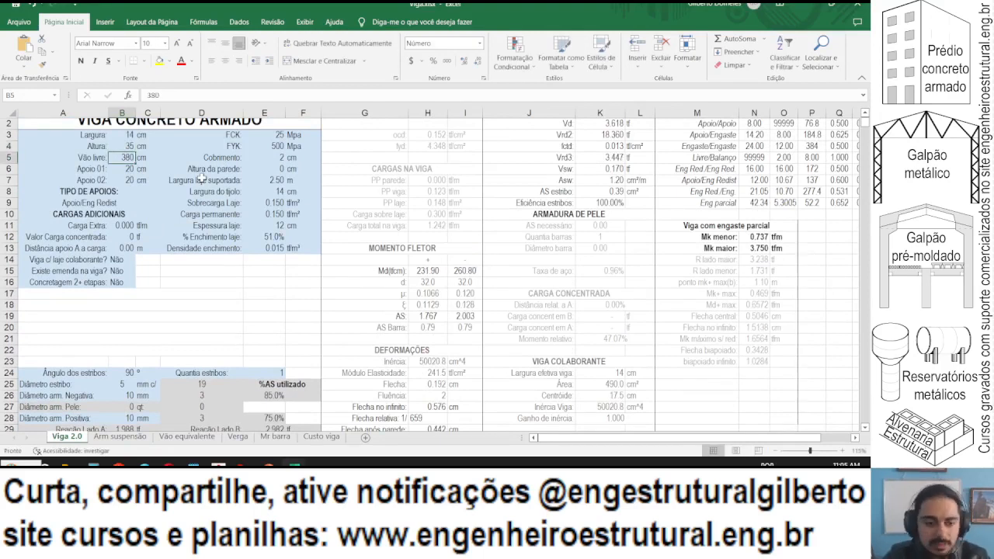
Try a beam height of 30 cm and inspect the relative deflection (Flecha relativa).
key("Up")
type("30")
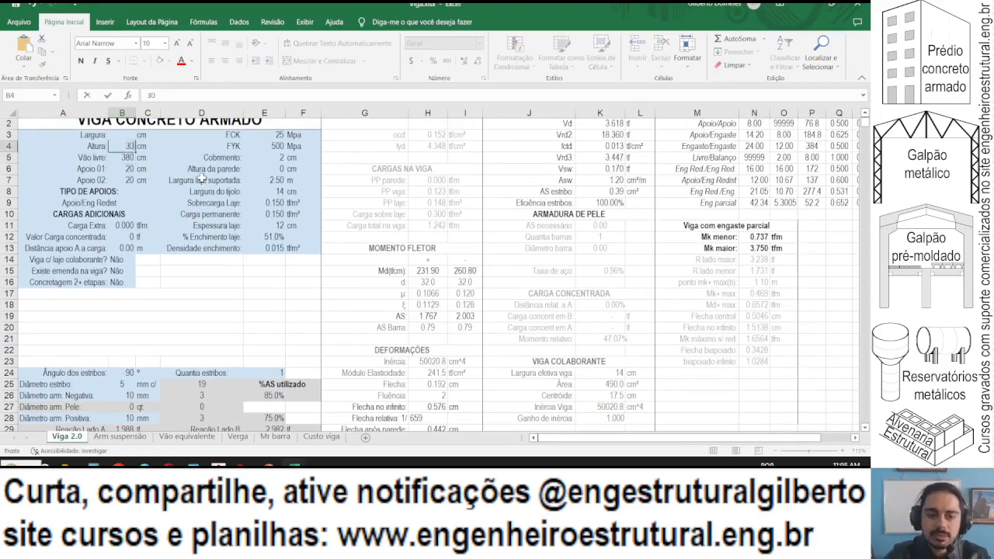
key("Return")
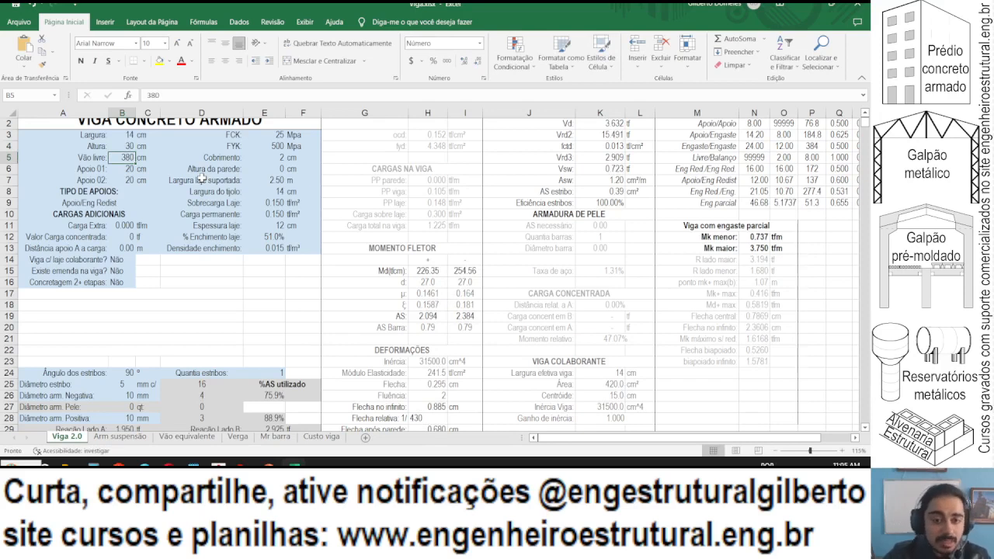
scroll(415, 322, "down", 1)
left_click(435, 384)
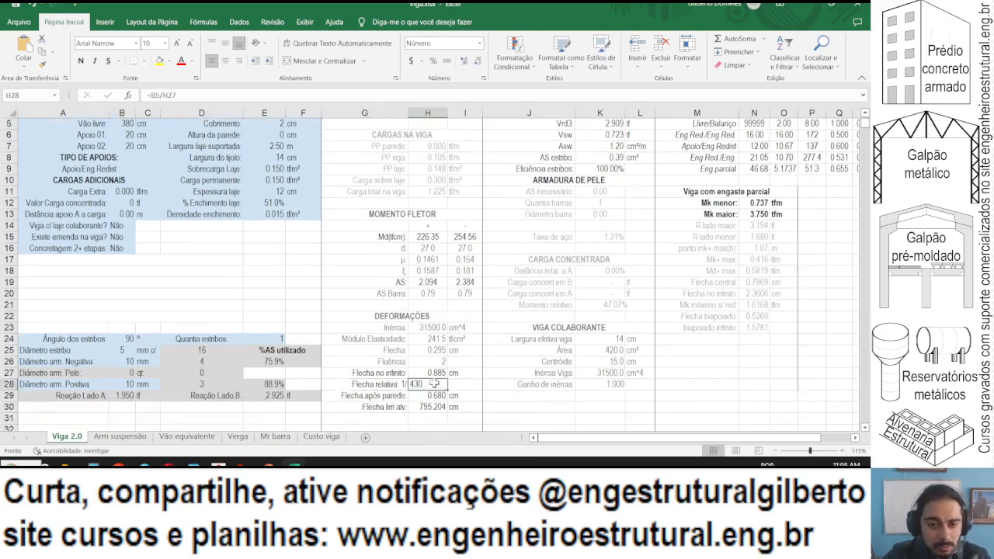
Undo the last height change and restore the beam height to 40 cm.
scroll(244, 289, "up", 2)
key("ctrl+z")
scroll(244, 289, "down", 1)
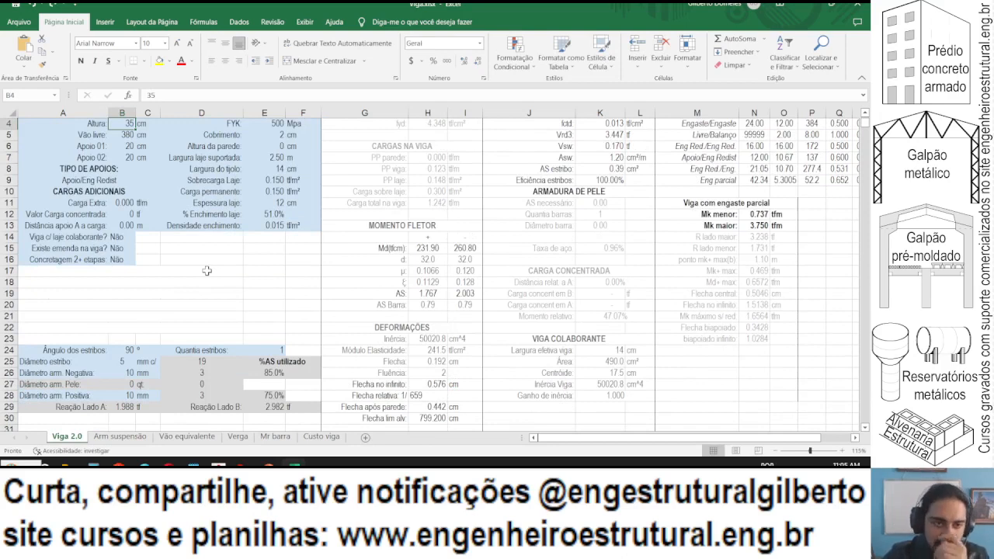
type("40")
key("Return")
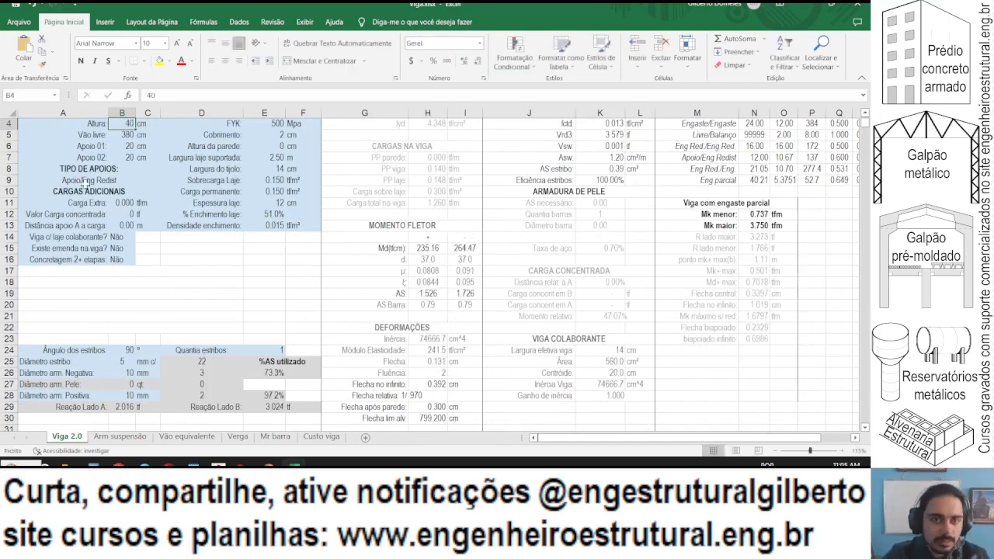
Check the beam on the Paint floor plan, then set the supported slab width (Largura laje suportada) to 1.75 m.
scroll(212, 114, "up", 1)
left_click(141, 180)
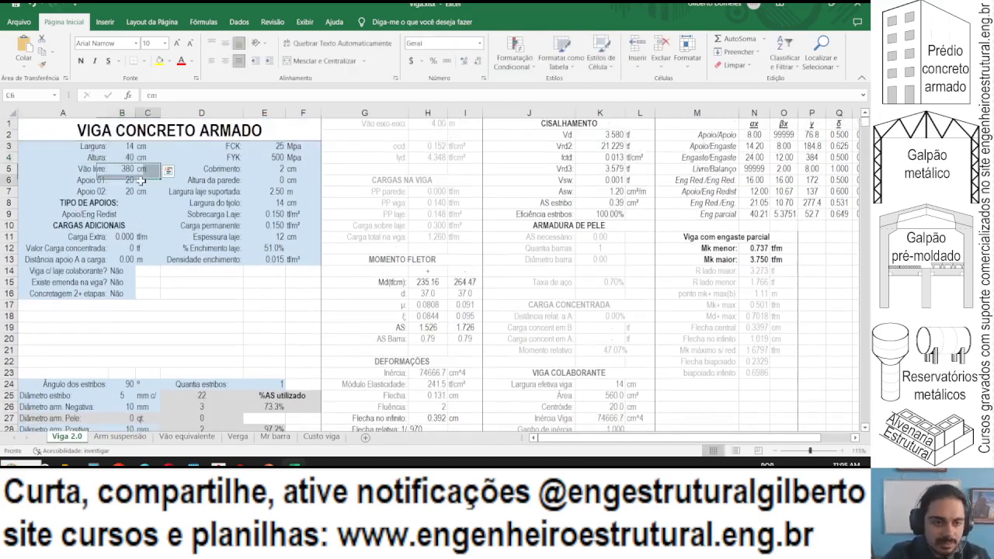
key("alt+Tab")
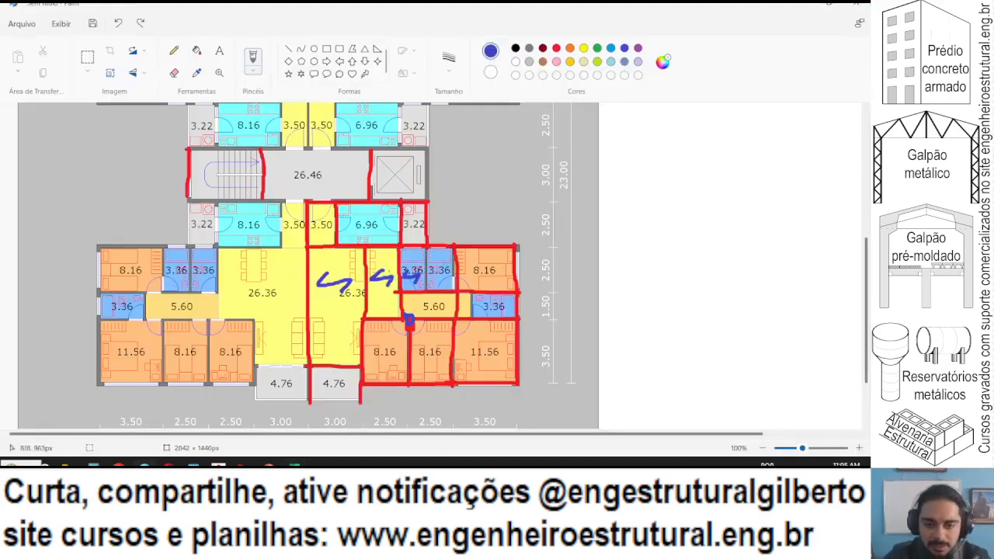
key("alt+Tab")
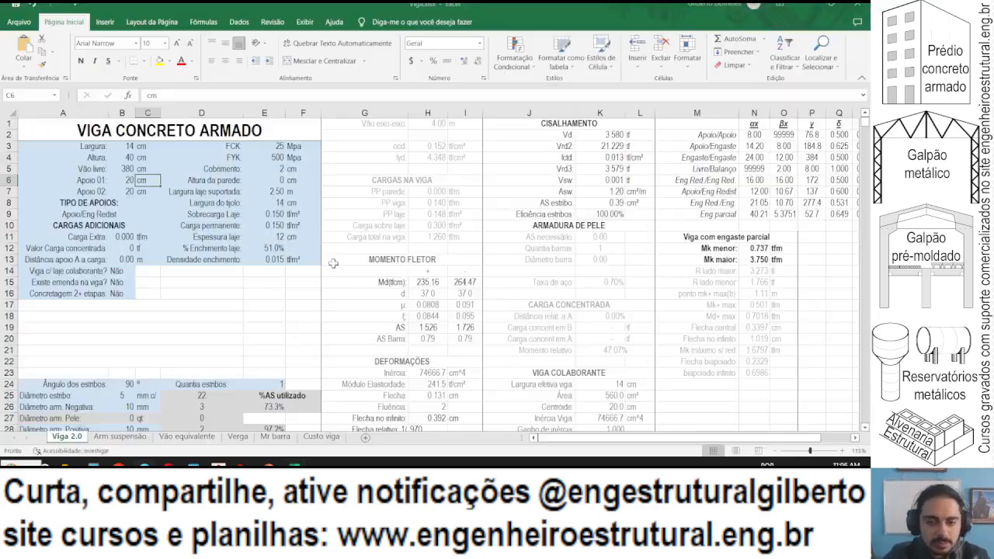
left_click(116, 158)
left_click(273, 192)
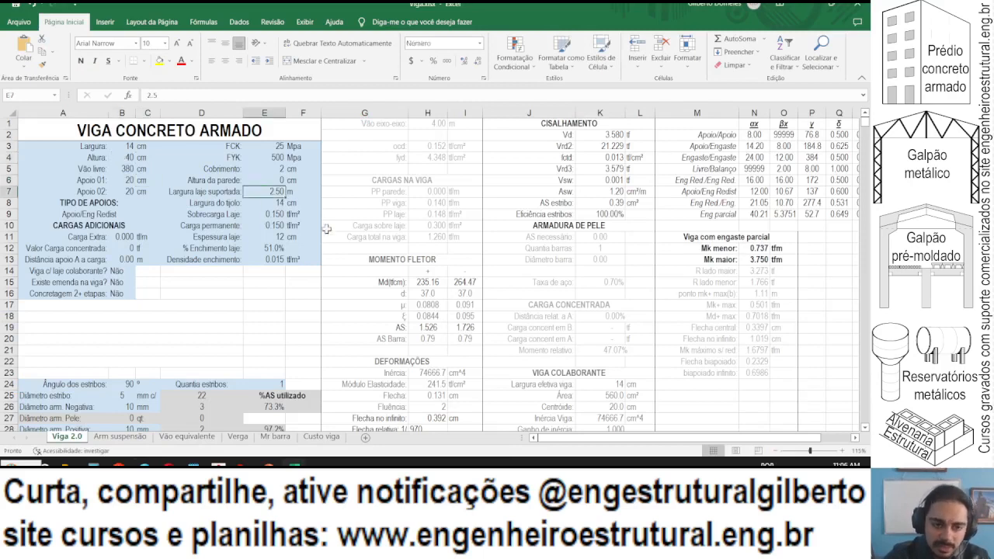
type("1")
key("Return")
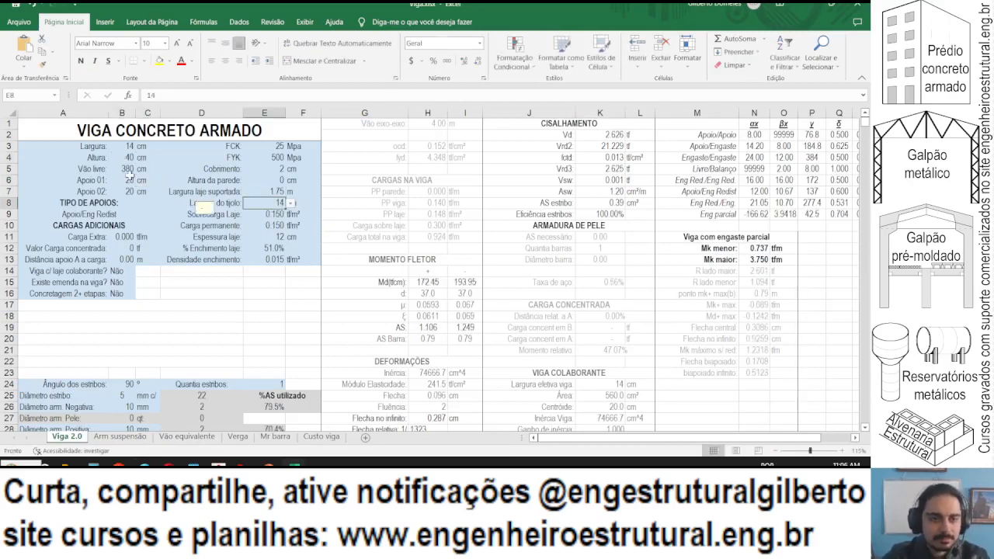
Set the wall height (Altura da parede) with the formula 290 minus the beam height cell, =290-B4.
scroll(29, 166, "up", 2)
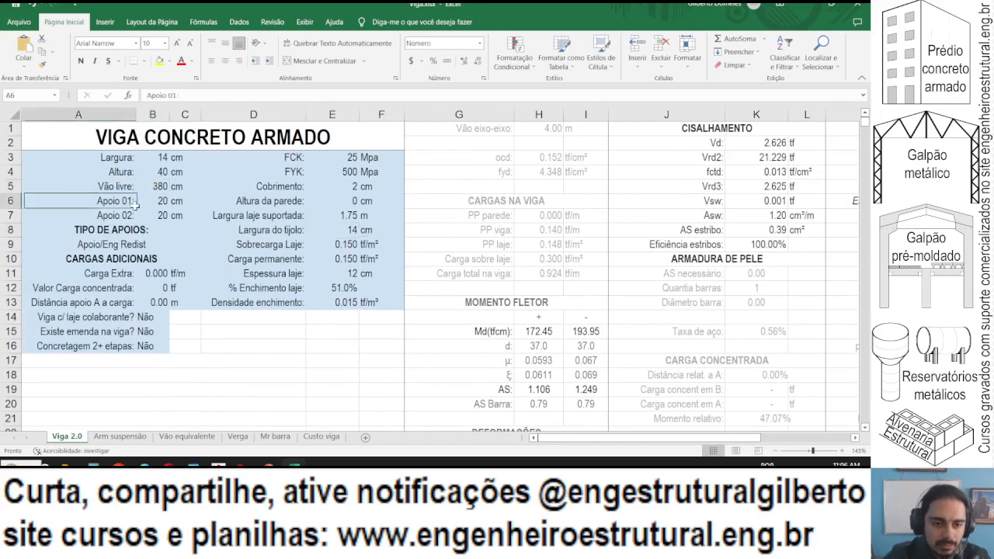
left_click(334, 201)
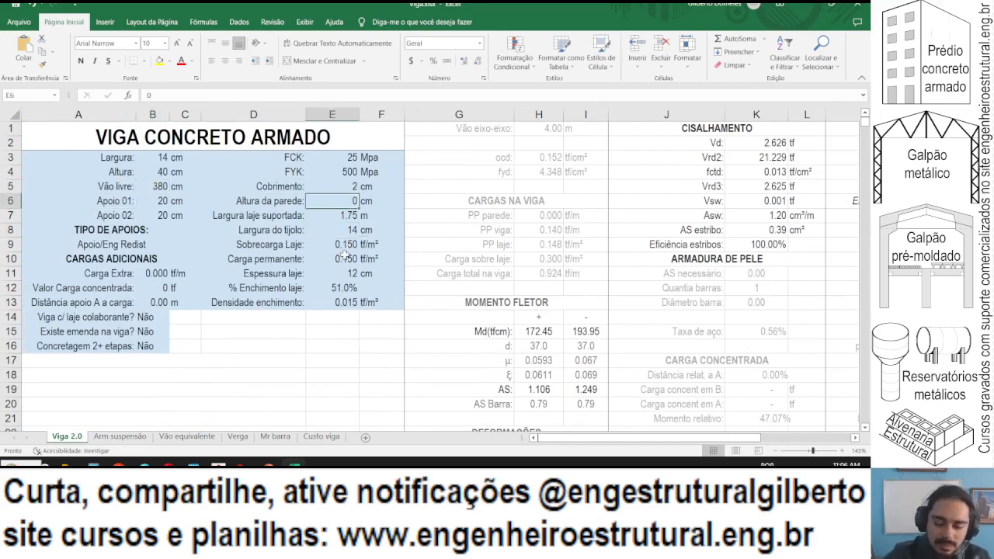
type("=")
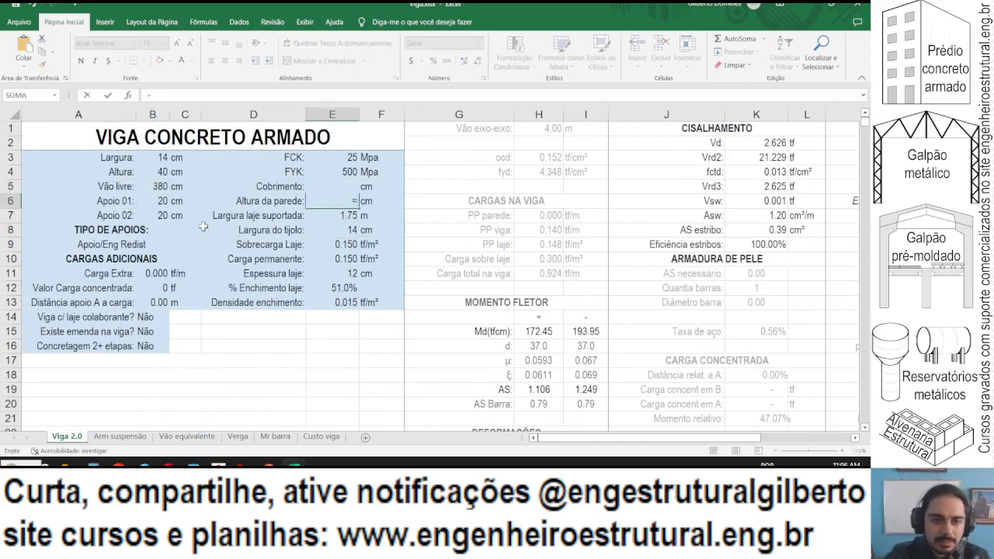
type("290")
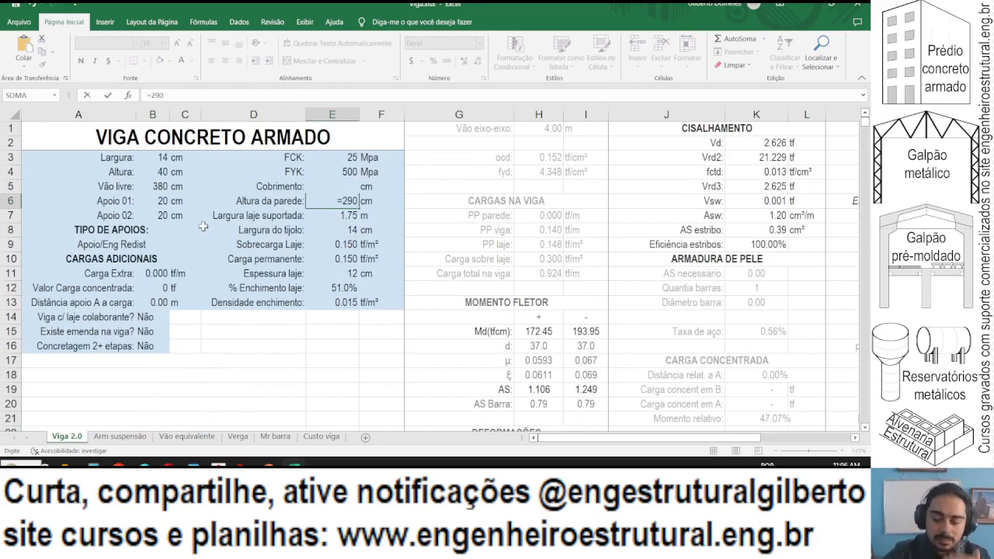
type("-")
left_click(140, 170)
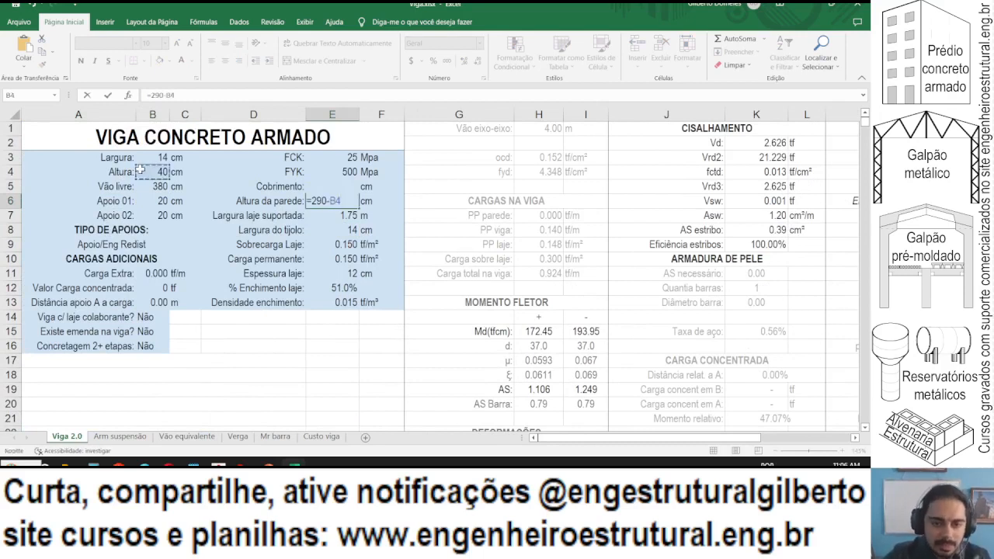
key("Return")
Set the brick width (Largura do tijolo) to 9 cm.
left_click(353, 230)
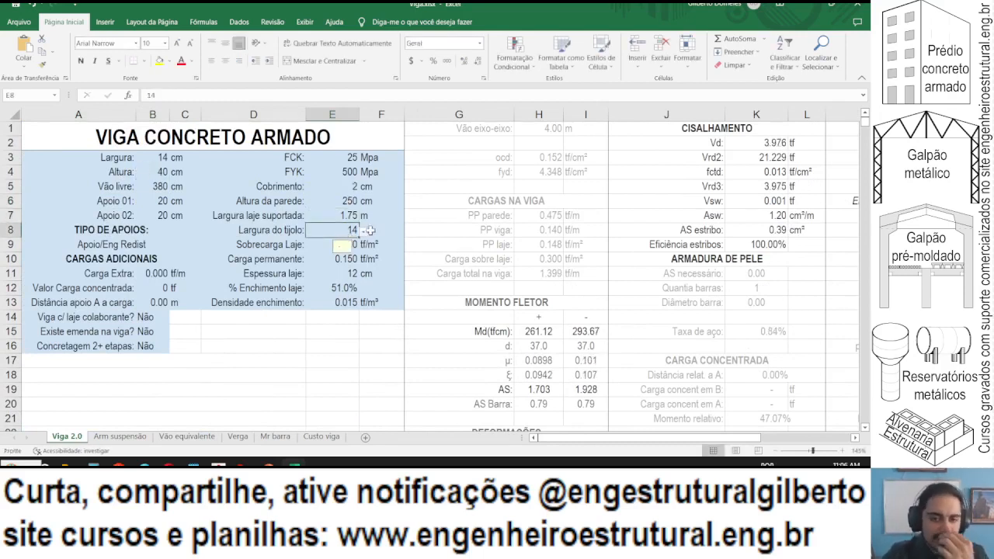
left_click(364, 231)
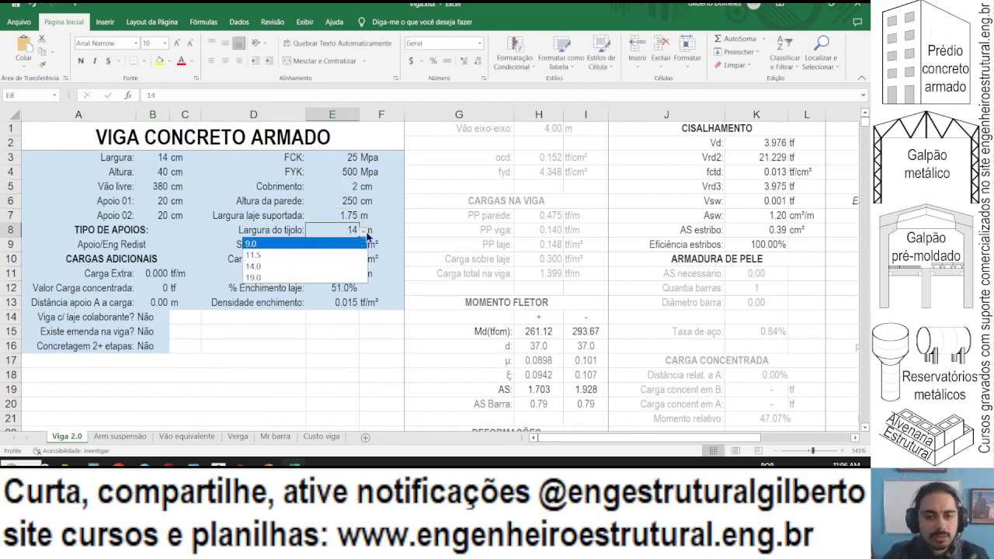
left_click(338, 245)
key("Down")
key("Down")
key("Down")
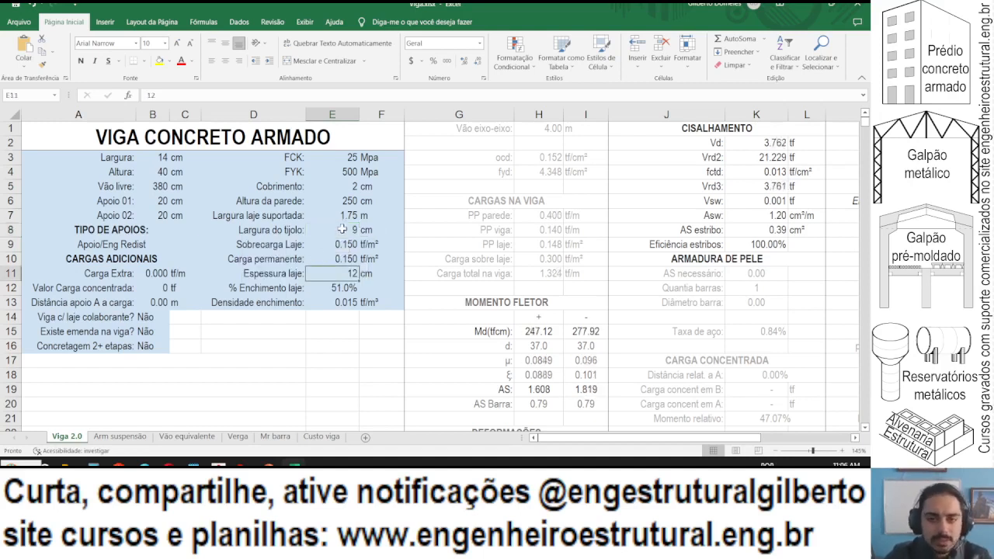
key("Left")
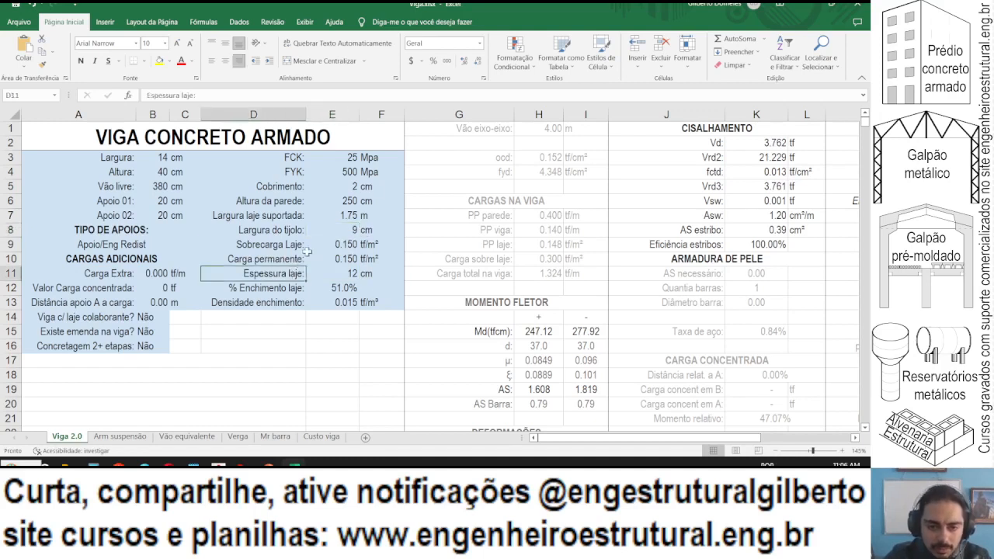
Examine the beam's required reinforcement, steel utilisation (%AS utilizado) and support reactions at sides A and B.
left_click(331, 184)
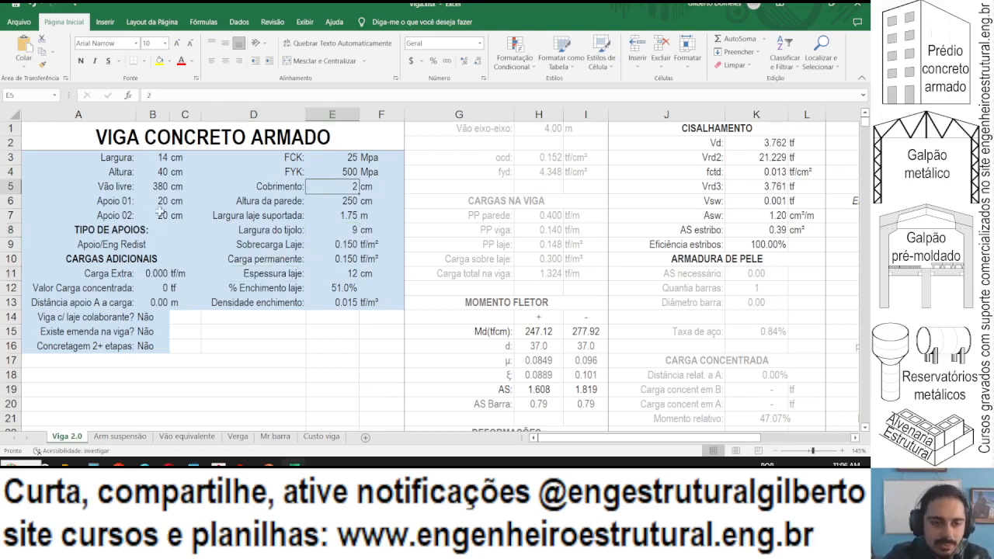
scroll(159, 208, "down", 1)
scroll(159, 208, "down", 3)
left_click_drag(144, 336, 286, 351)
left_click(281, 361)
scroll(208, 341, "down", 1)
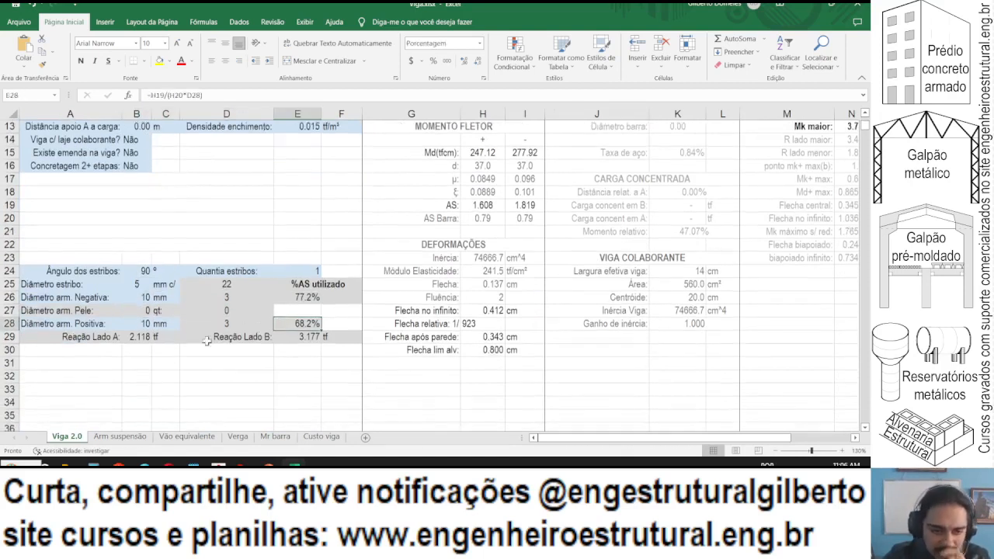
left_click_drag(85, 337, 307, 337)
scroll(281, 327, "up", 2)
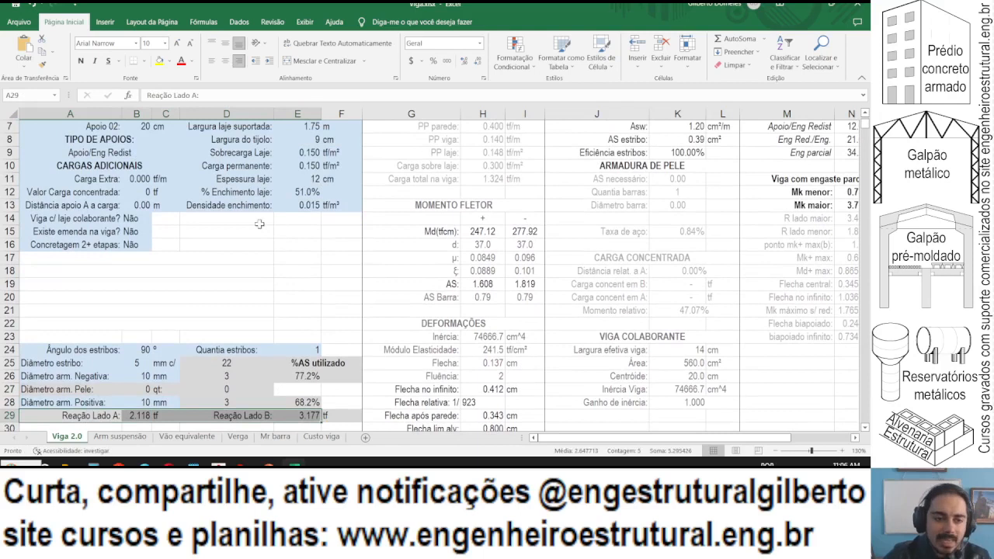
scroll(252, 226, "up", 1)
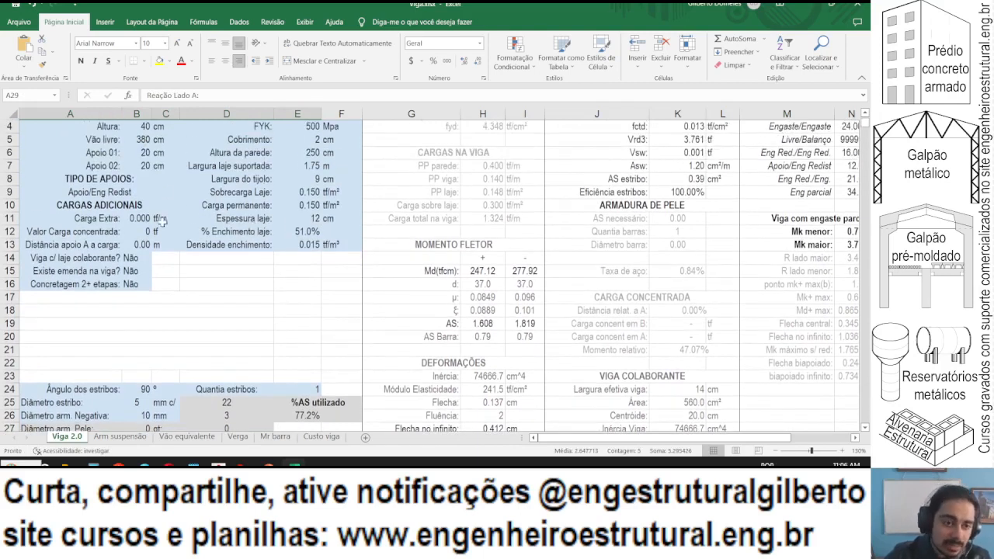
Switch to the Paint floor plan, undo the last blue stroke, and return to the beam spreadsheet.
key("alt+Tab")
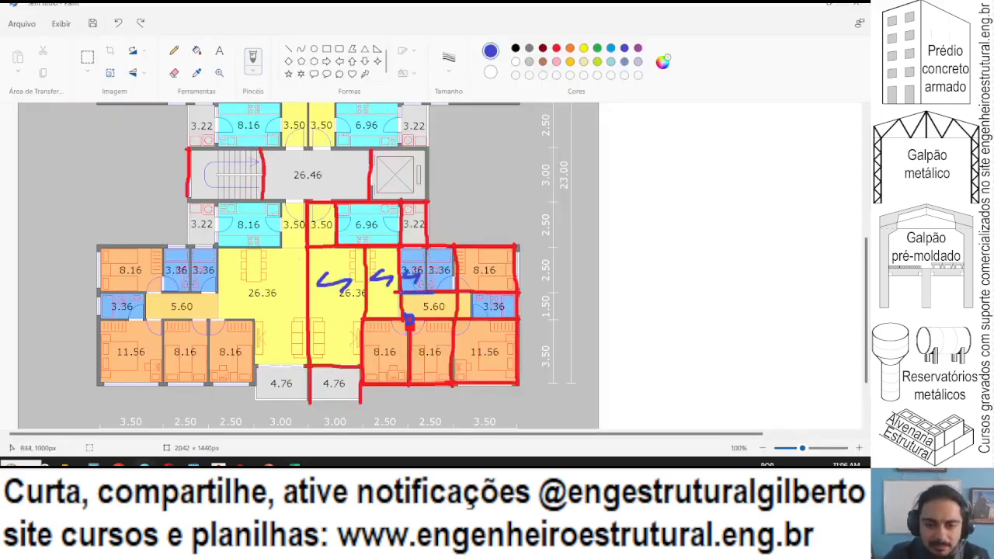
key("ctrl+z")
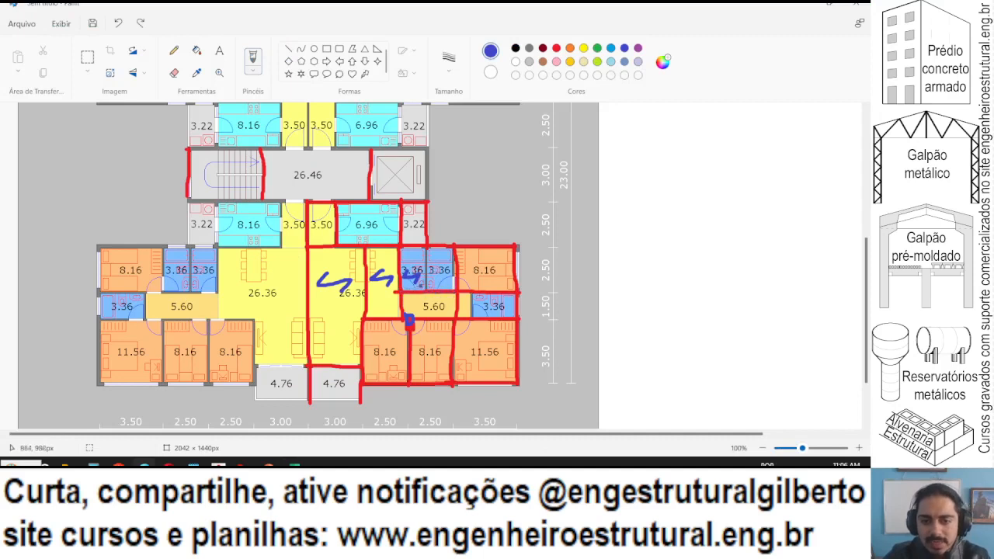
key("alt+Tab")
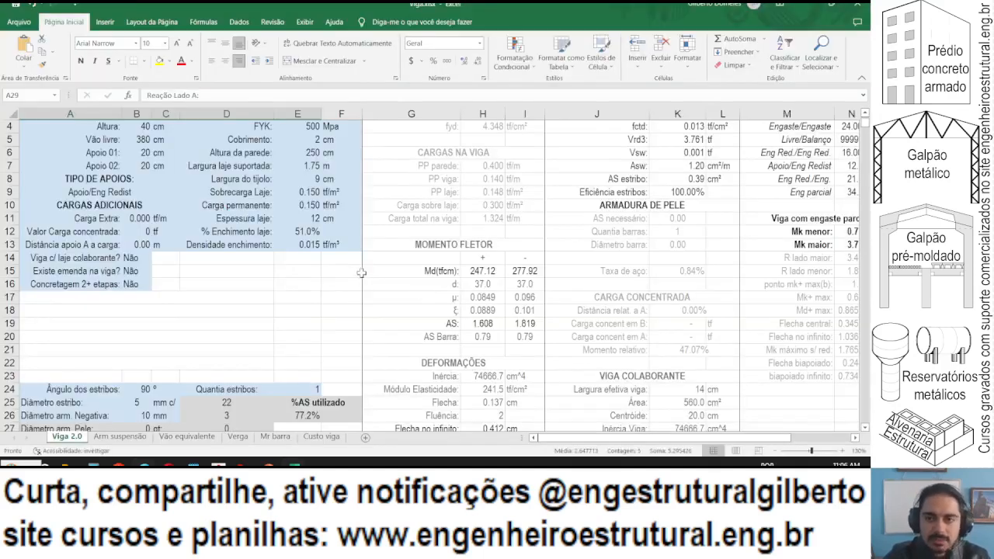
Open the Calculator over the floor plan and compute the line load as 0.16 × 2.5 + 0.14 × 0.4 × 2.5.
key("alt+Tab")
left_click(93, 464)
type(".16")
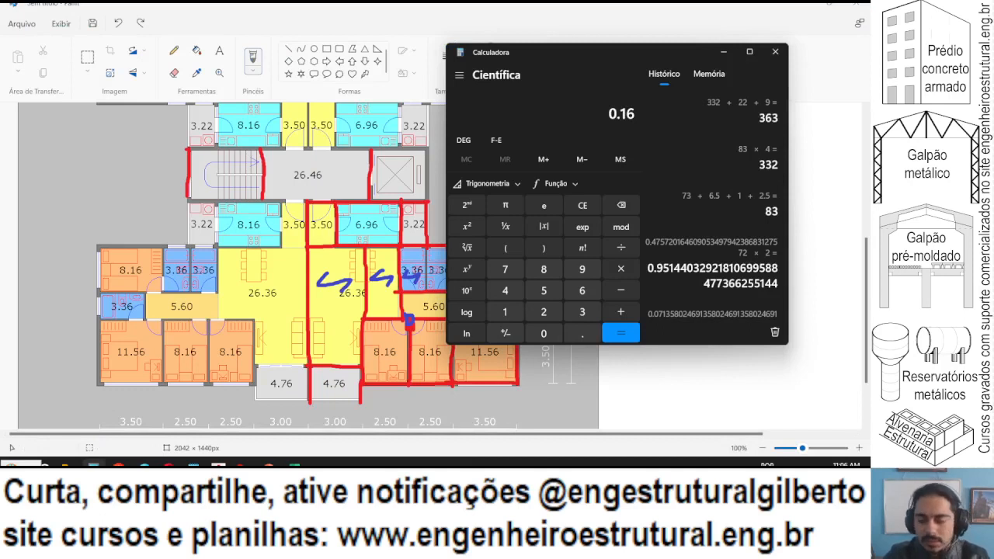
type("*2.5")
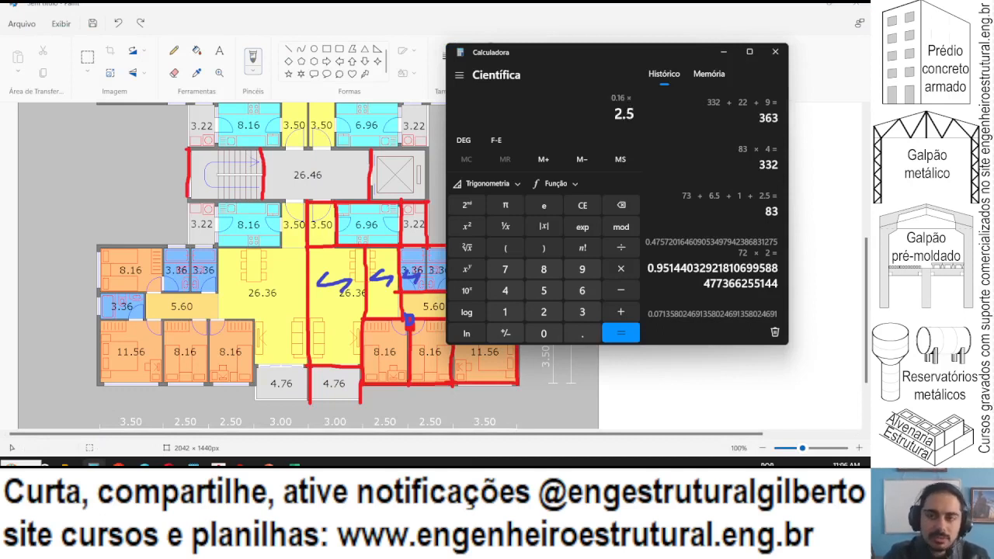
type("+.14*.4")
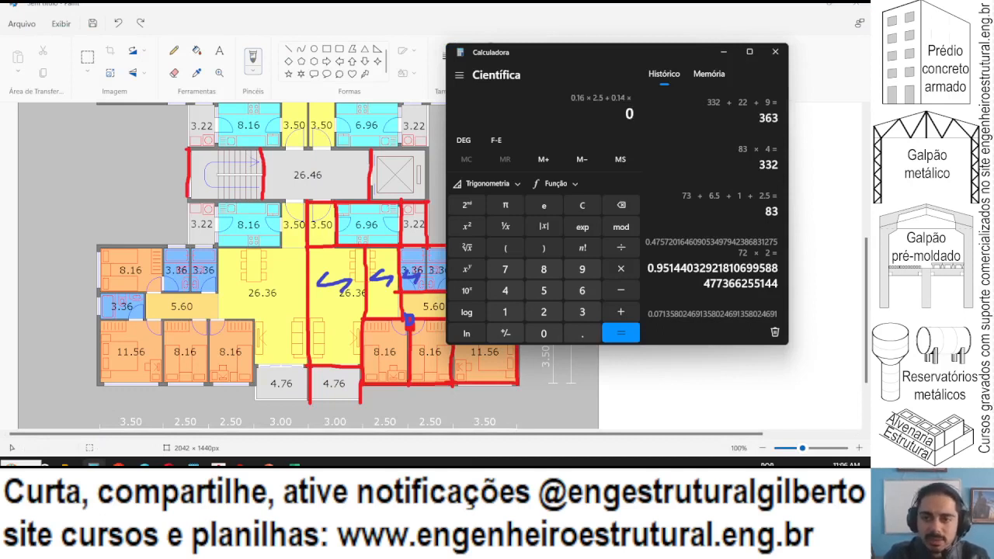
type("*2.5")
key("Return")
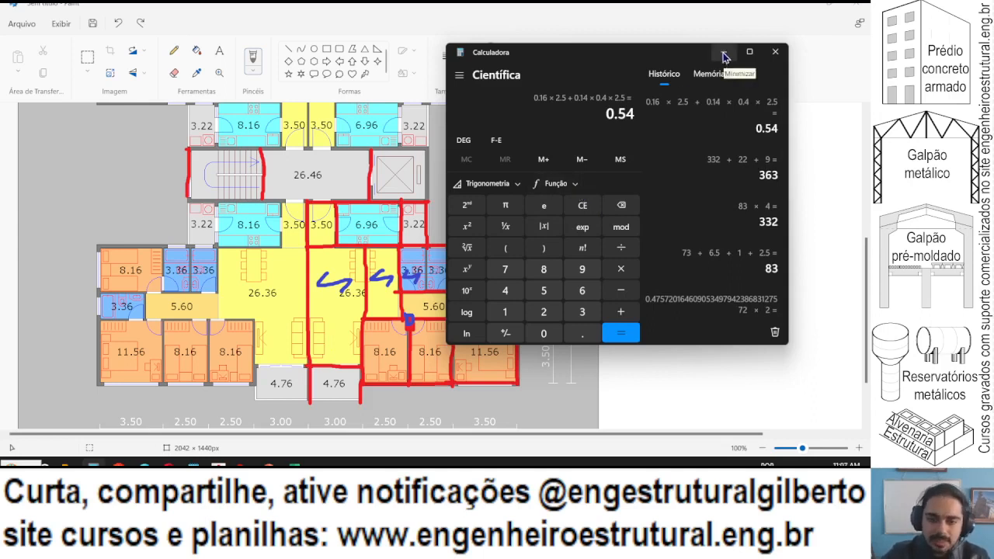
Check the supported beam on the floor plan and multiply the calculated line load by 3 / 2.
left_click(556, 29)
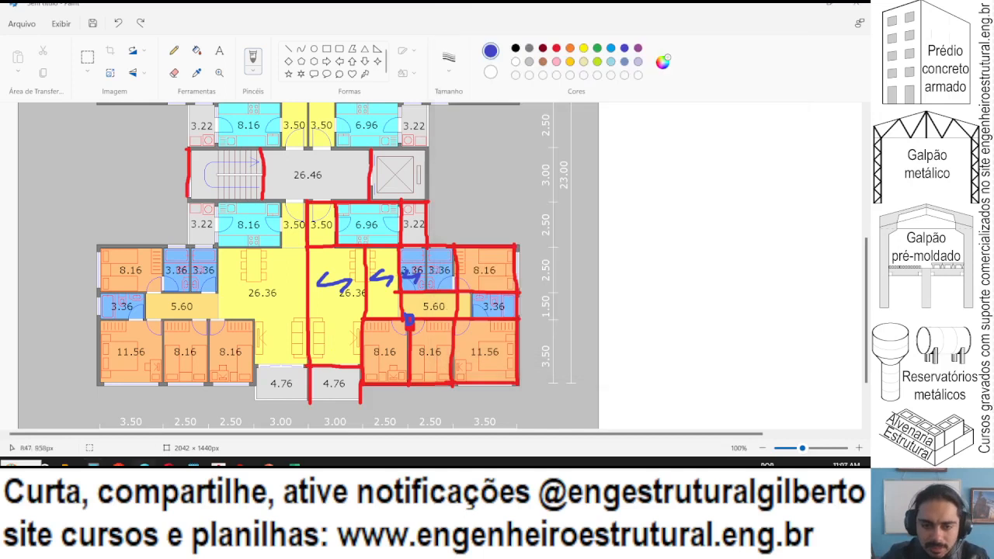
key("alt+Tab")
type("*3/2")
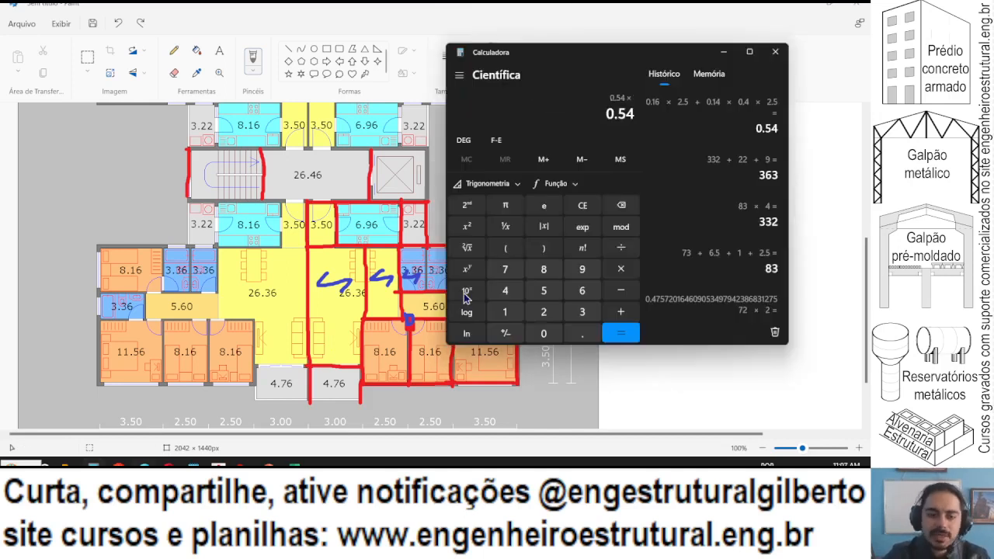
key("Return")
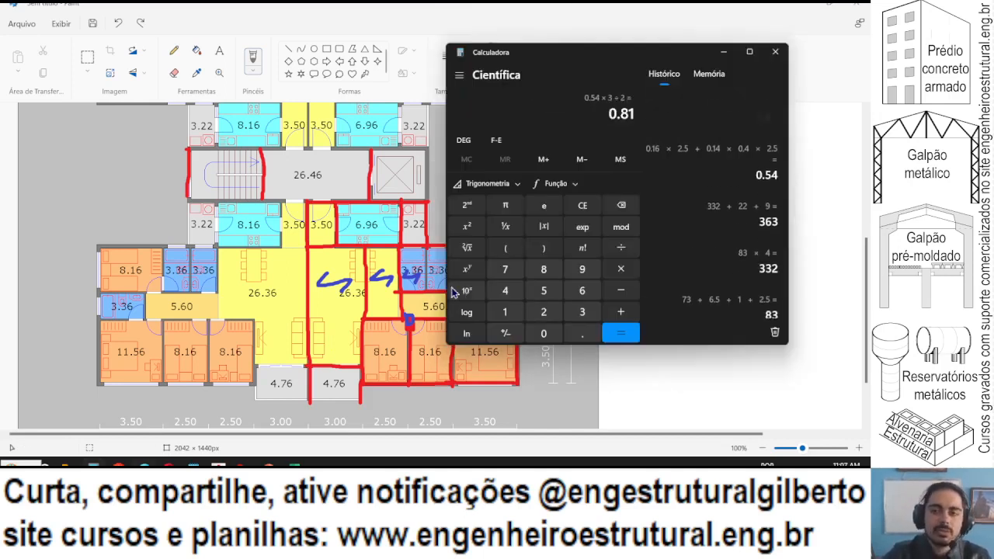
In the beam spreadsheet, set the concentrated load to 0.81 tf at 1.2 m from support A and check the steel utilisation.
left_click(806, 7)
left_click(135, 231)
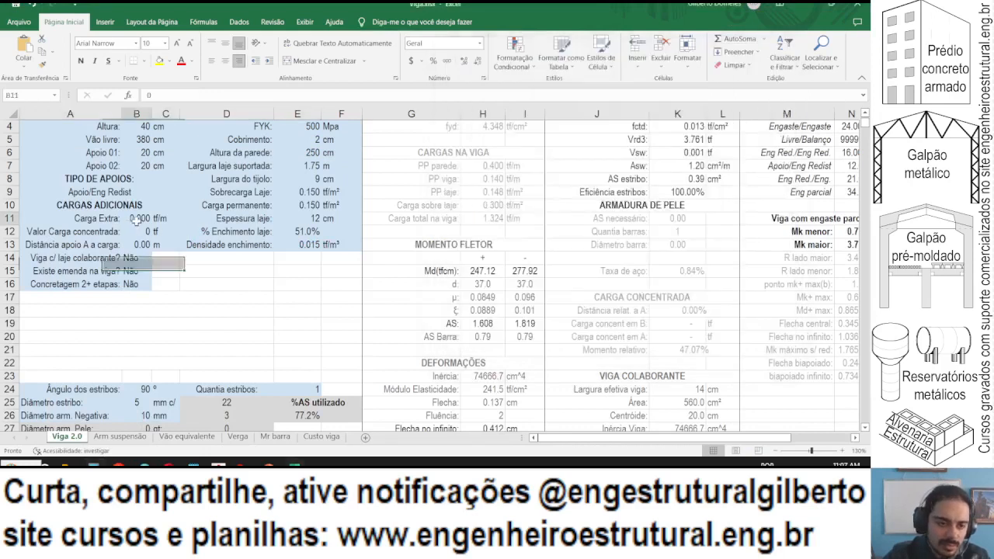
type("0.81")
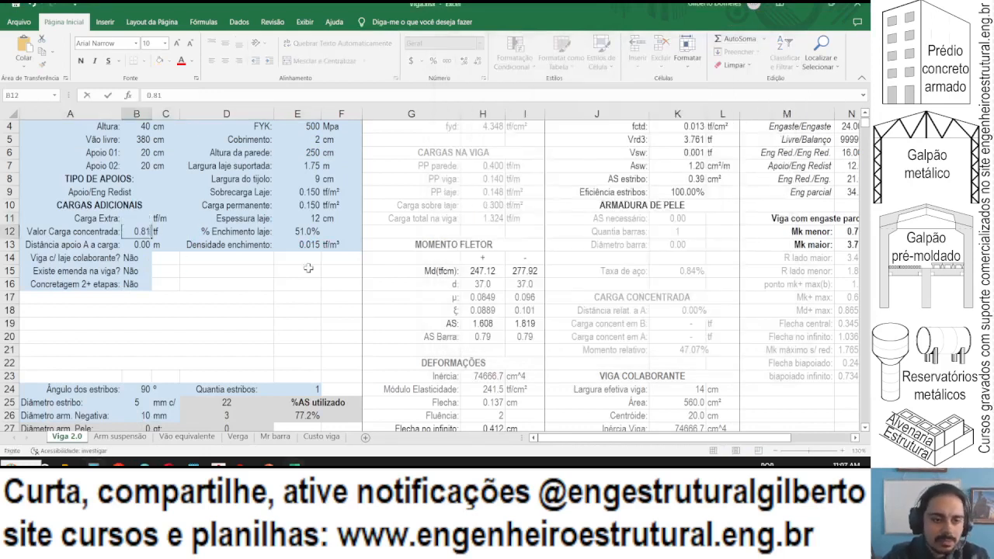
key("Return")
type("1.2")
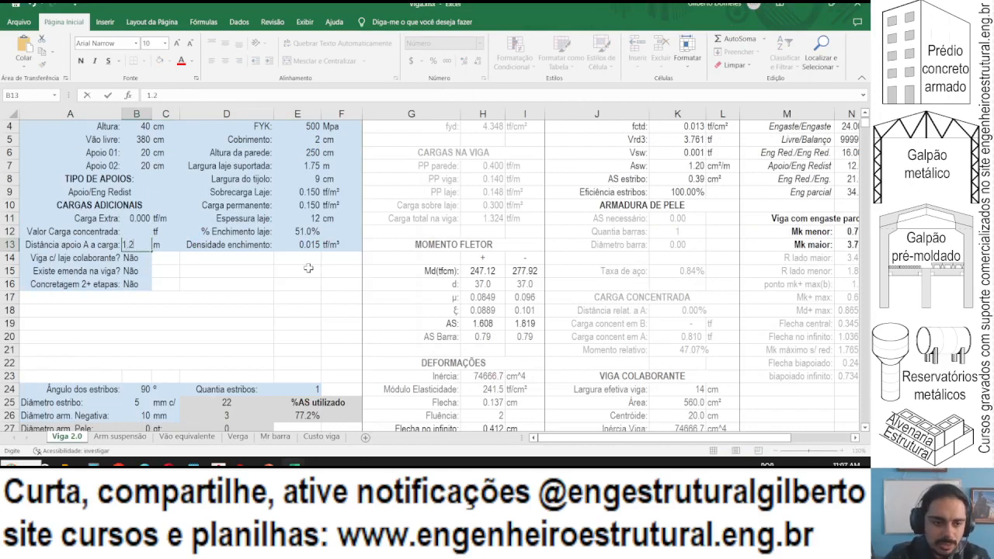
key("Return")
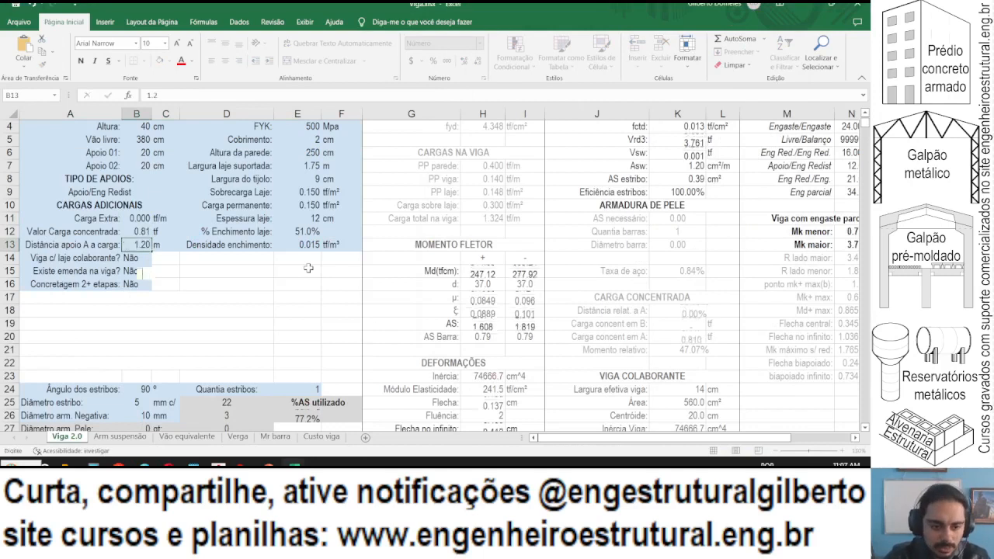
scroll(303, 272, "down", 2)
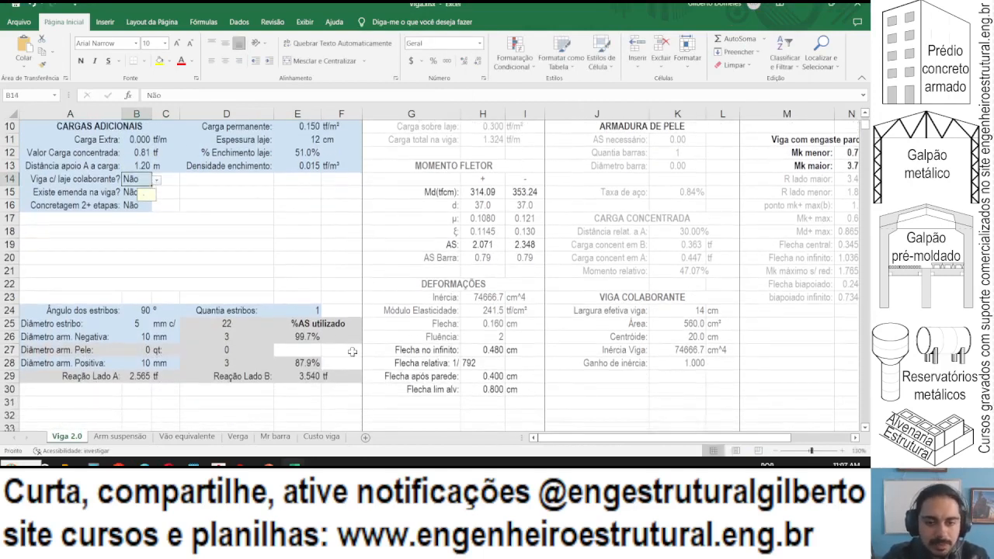
scroll(269, 336, "down", 1, "ctrl")
left_click_drag(264, 350, 241, 350)
left_click(270, 340)
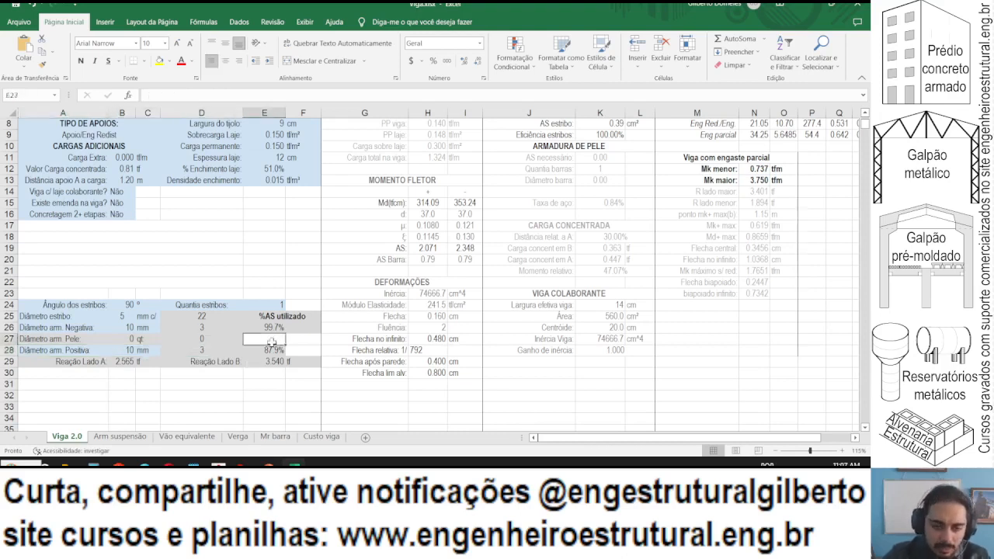
Try beam heights (Altura) of 35 cm and 30 cm.
scroll(152, 269, "up", 2)
left_click(127, 147)
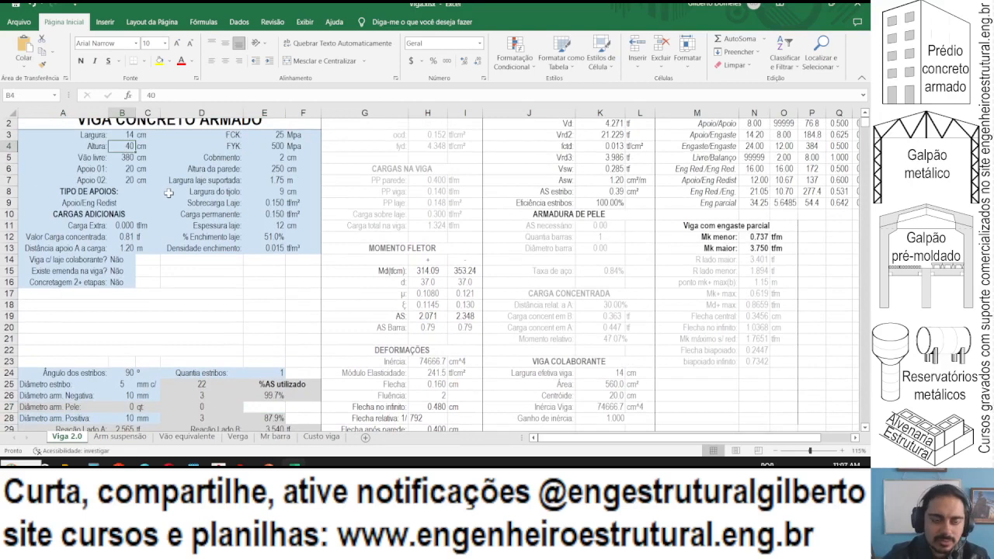
type("35")
key("Return")
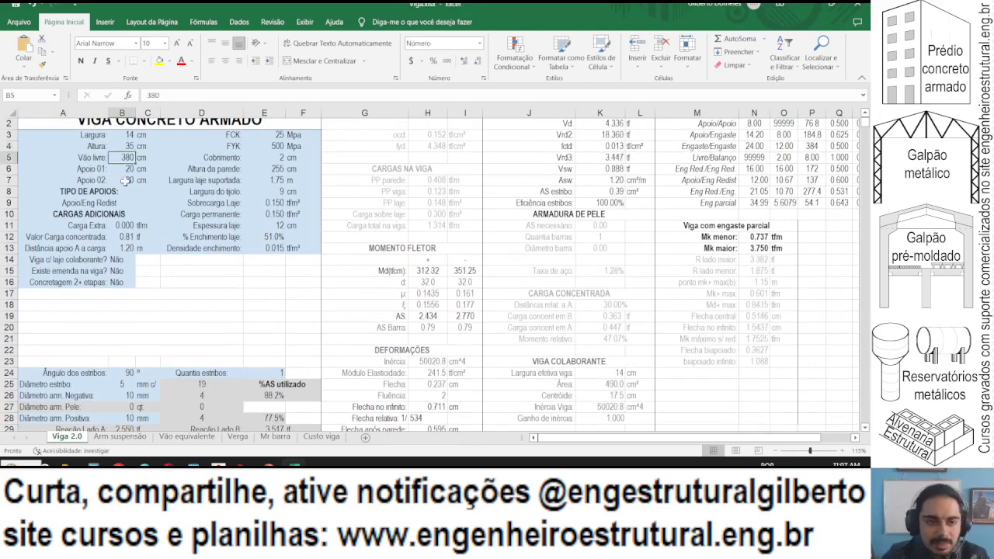
key("Up")
type("30")
key("Return")
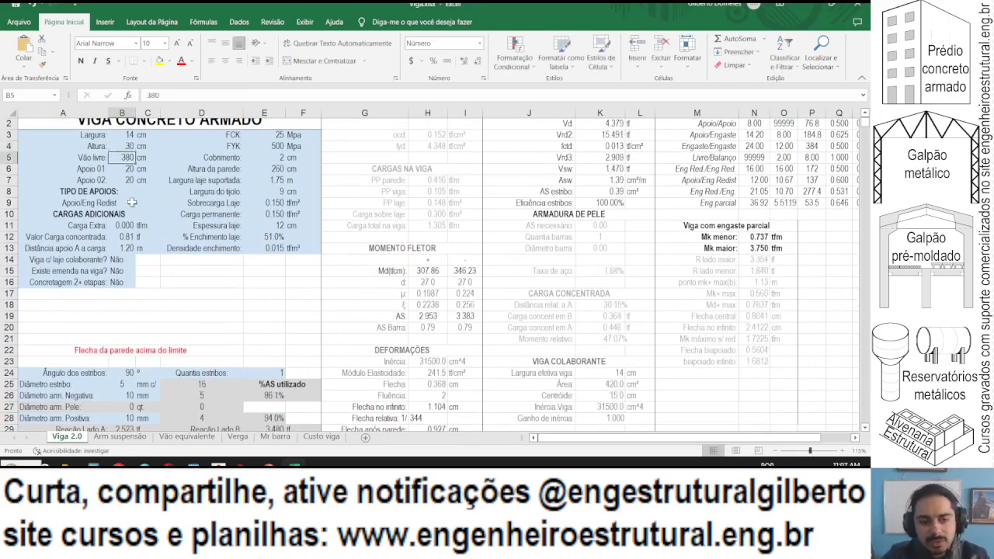
scroll(131, 203, "down", 1)
Undo the last two beam height changes.
key("ctrl+z")
key("ctrl+z")
scroll(134, 223, "up", 1)
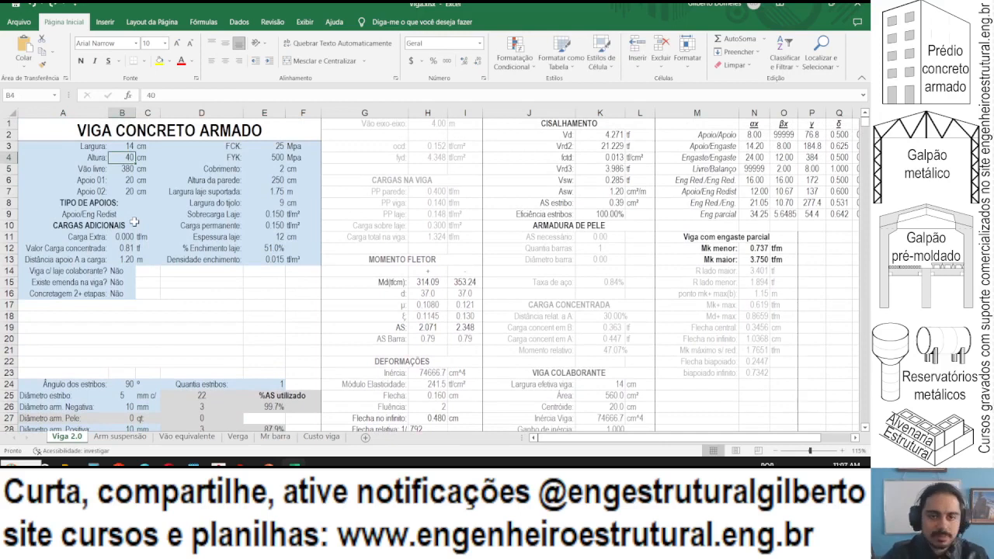
Check the beam's reinforcement results, then switch to the building quantities workbook and clear the 51% value in D6.
scroll(134, 222, "down", 3)
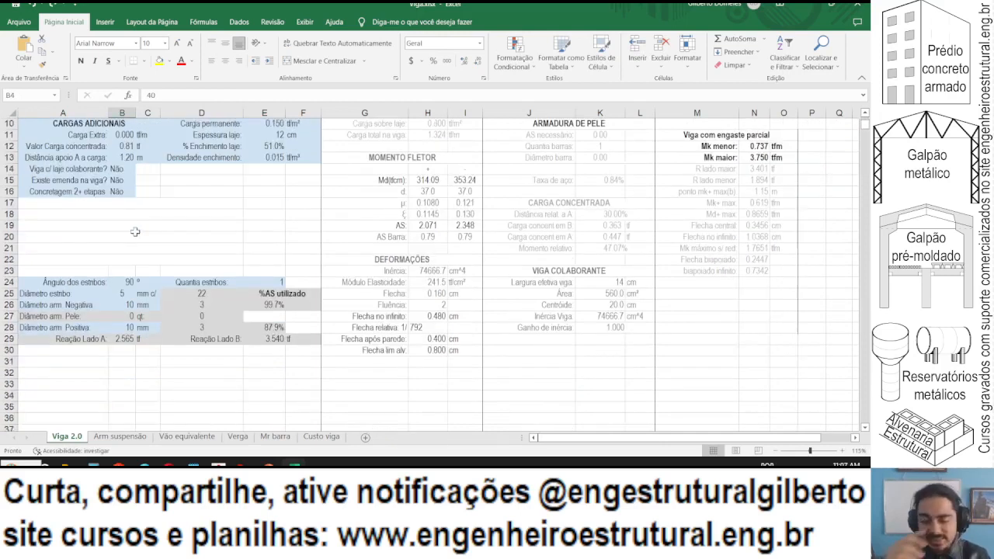
left_click_drag(62, 327, 202, 327)
key("alt+Tab")
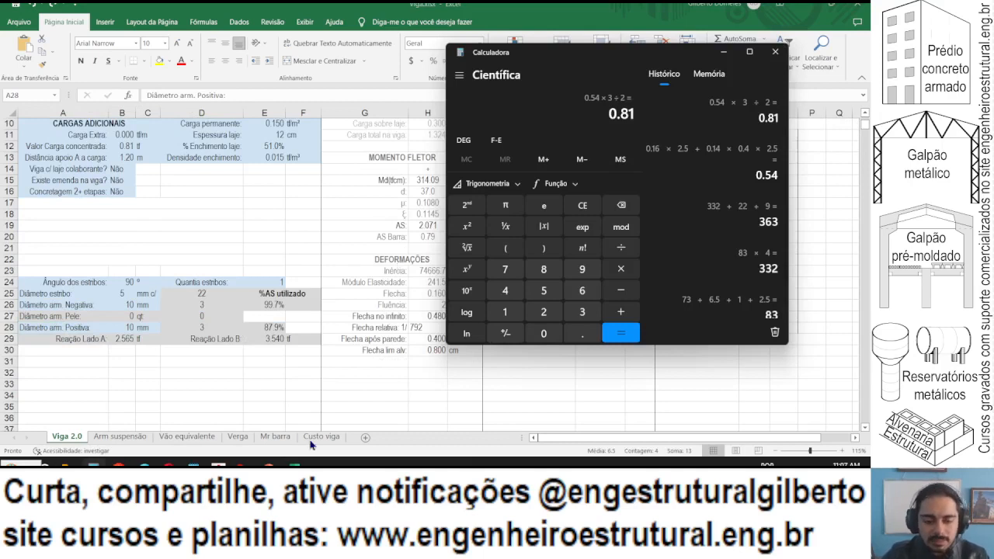
mouse_move(295, 465)
left_click(254, 423)
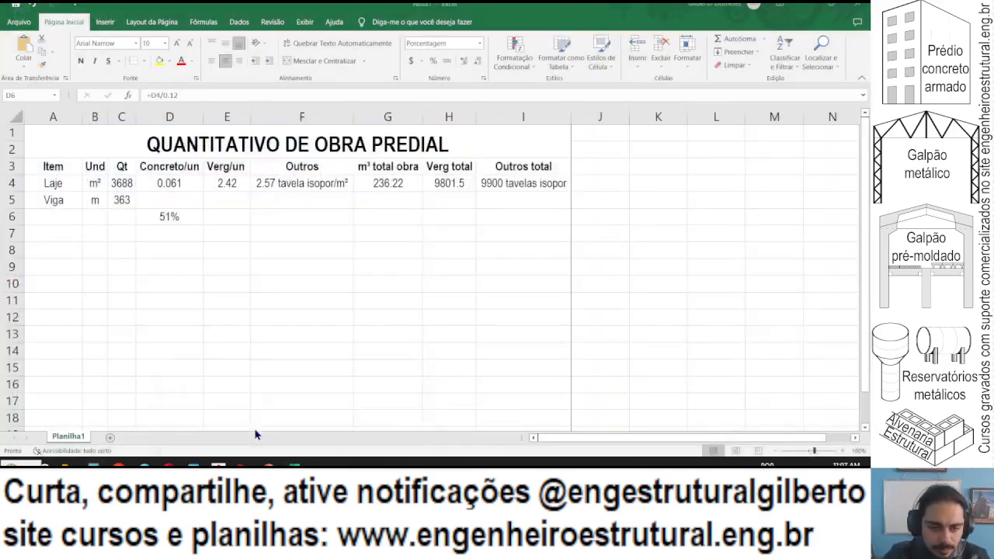
left_click(76, 204)
left_click(129, 197)
left_click(153, 215)
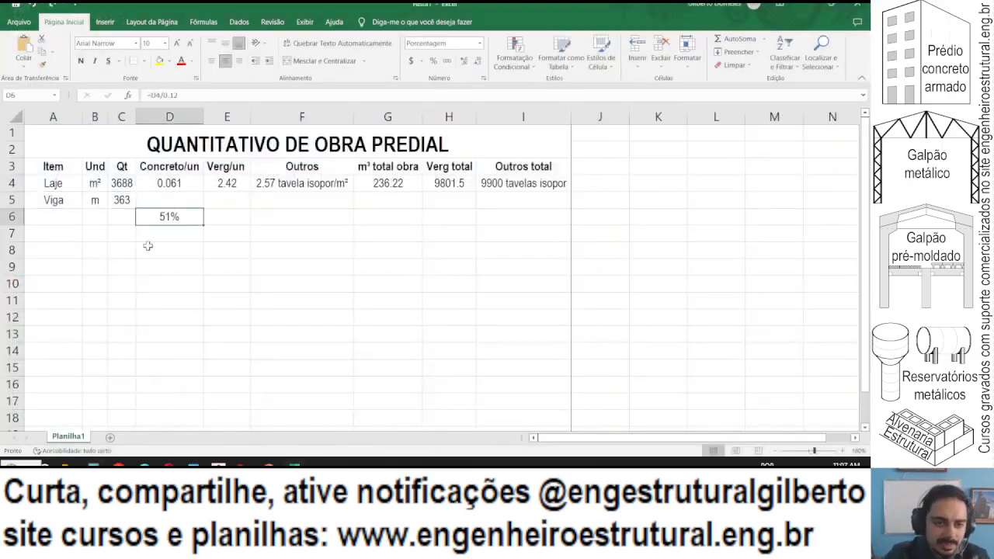
key("Delete")
Enter =0.14*0.4 as the beam's concrete volume per metre in D5.
key("Up")
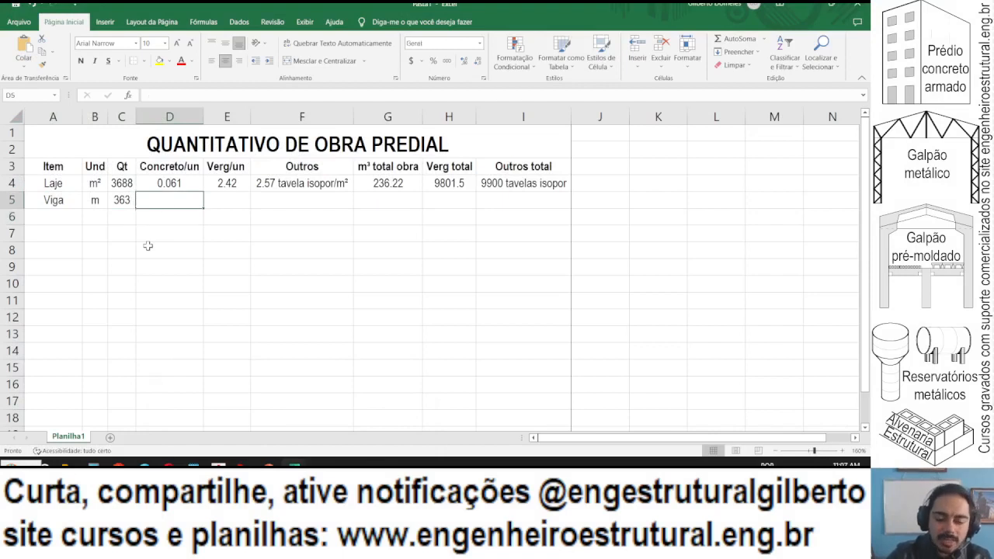
type("=0.14")
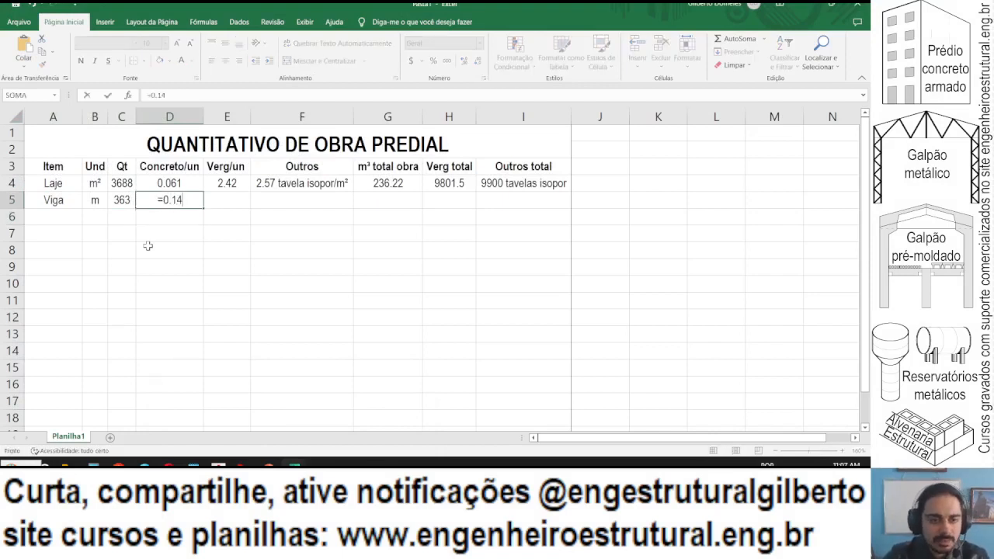
type("*0.4")
key("Return")
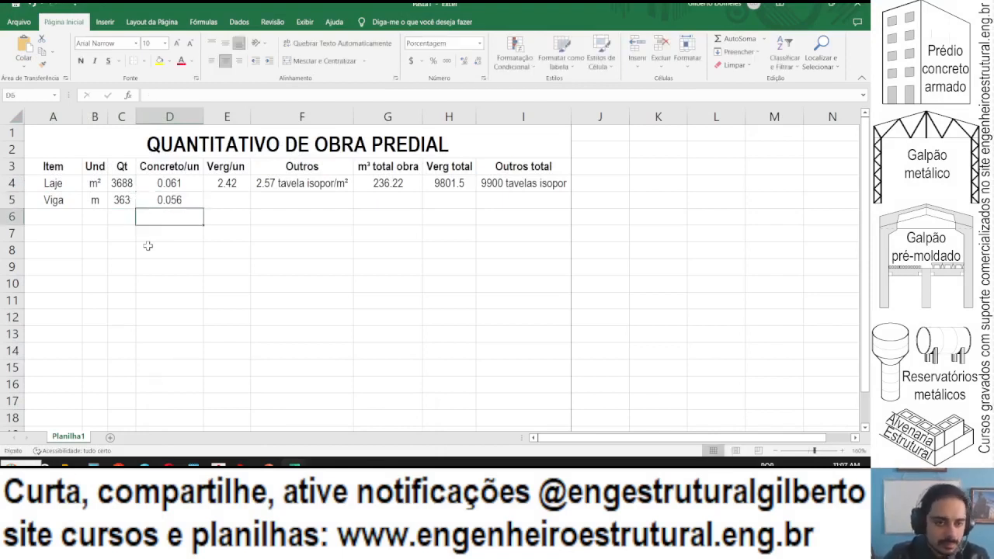
key("Up")
key("Right")
type("=")
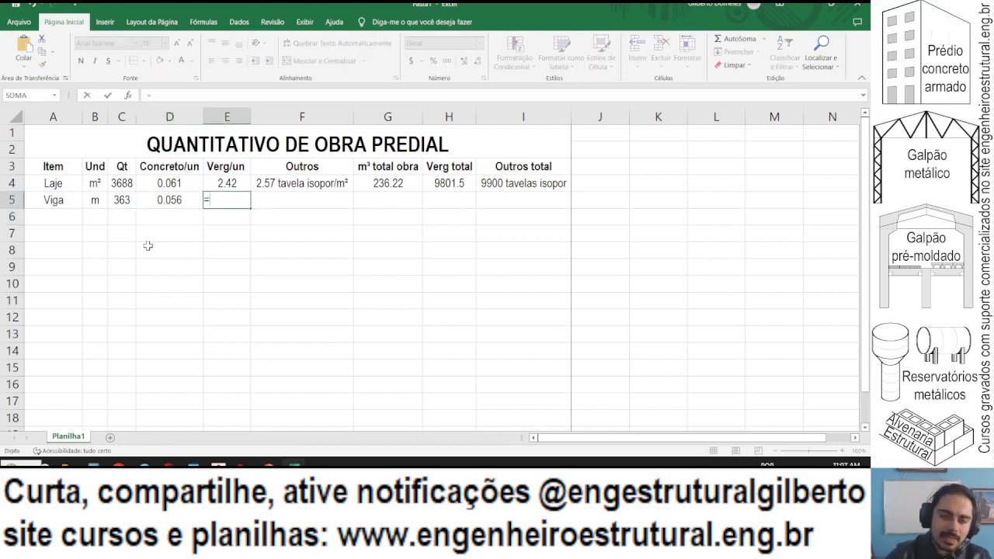
key("alt+Tab")
key("alt+Tab")
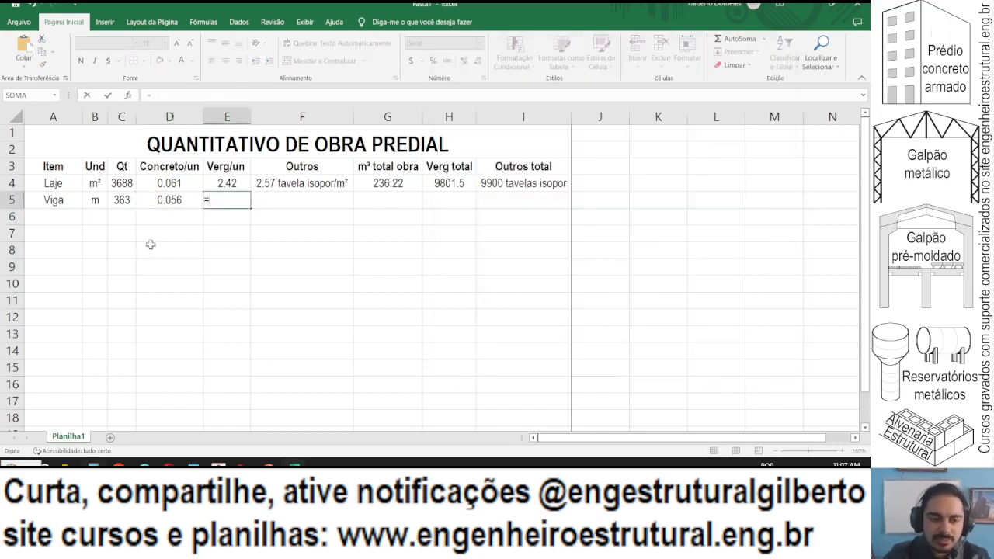
key("alt+Tab")
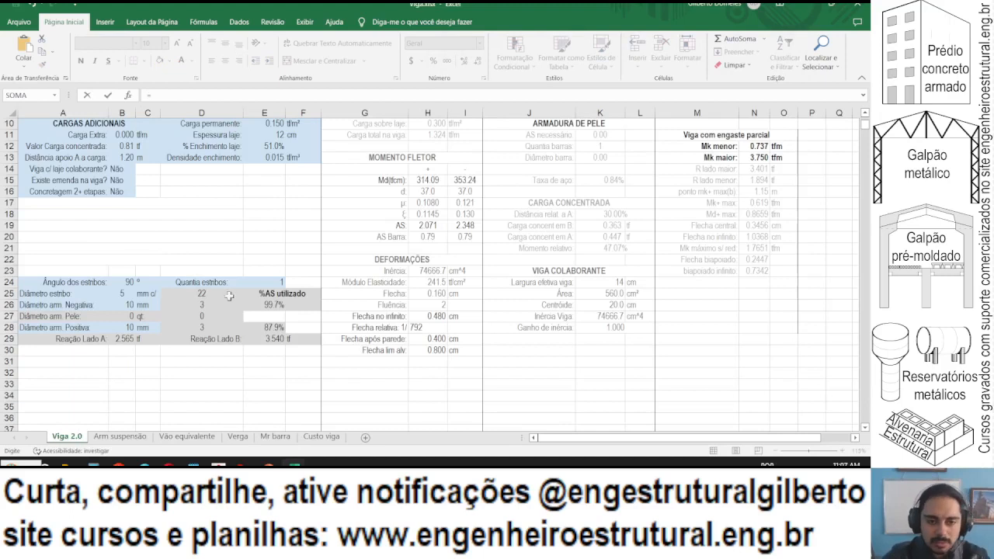
left_click_drag(154, 294, 249, 294)
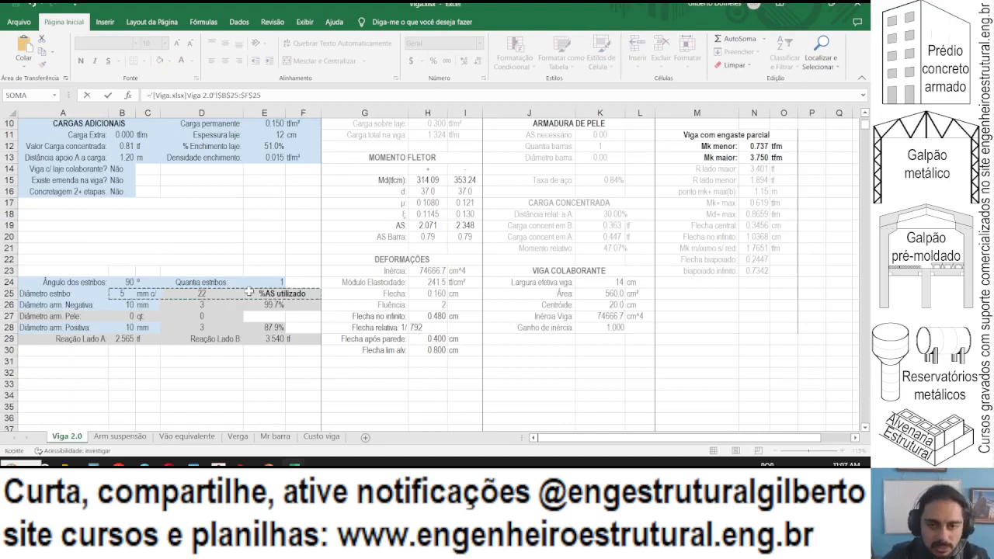
key("Escape")
key("alt+Tab")
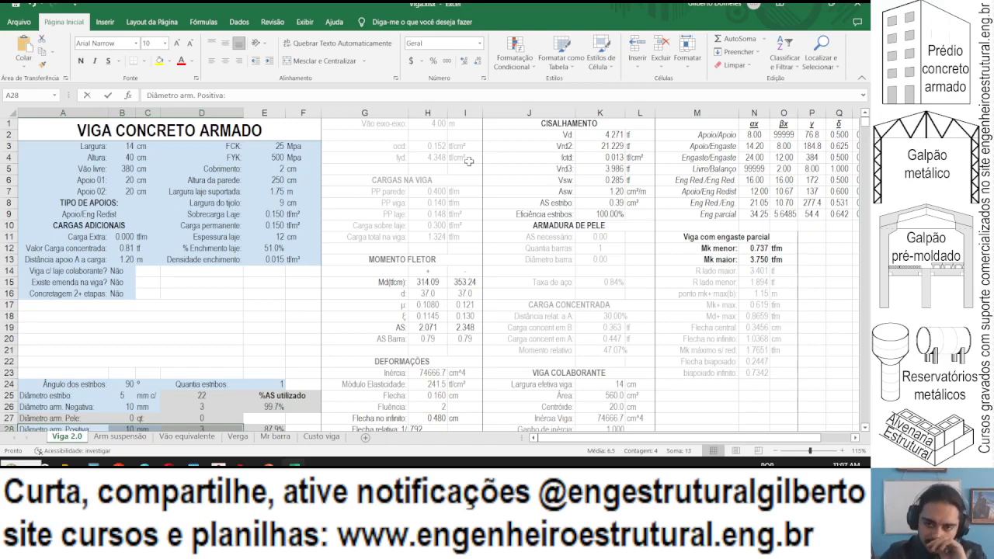
scroll(232, 225, "down", 2)
key("alt+Tab")
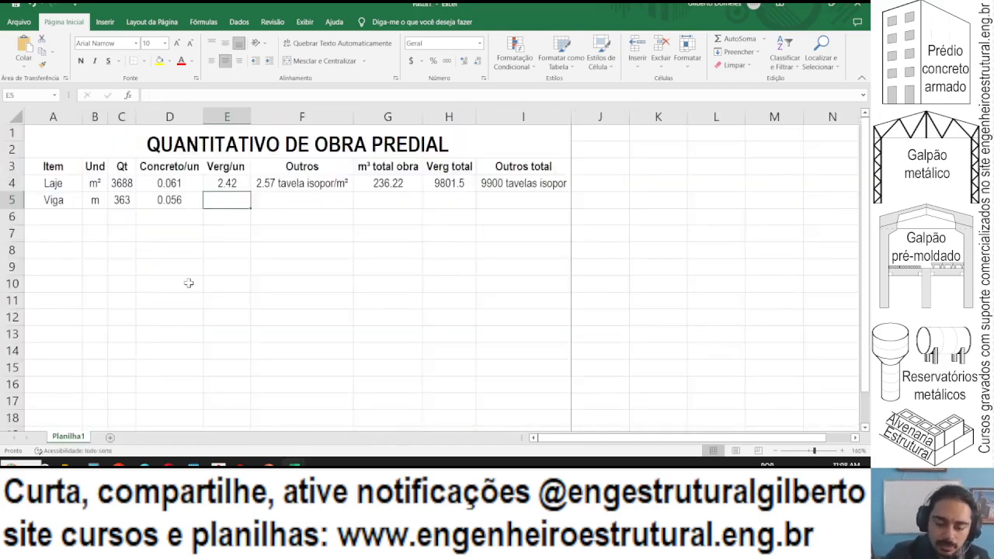
Enter the stirrup weight formula =5^2/162*(0.14+0.4)*2/0.2 in the beam's Verg/un cell, E5.
type("=")
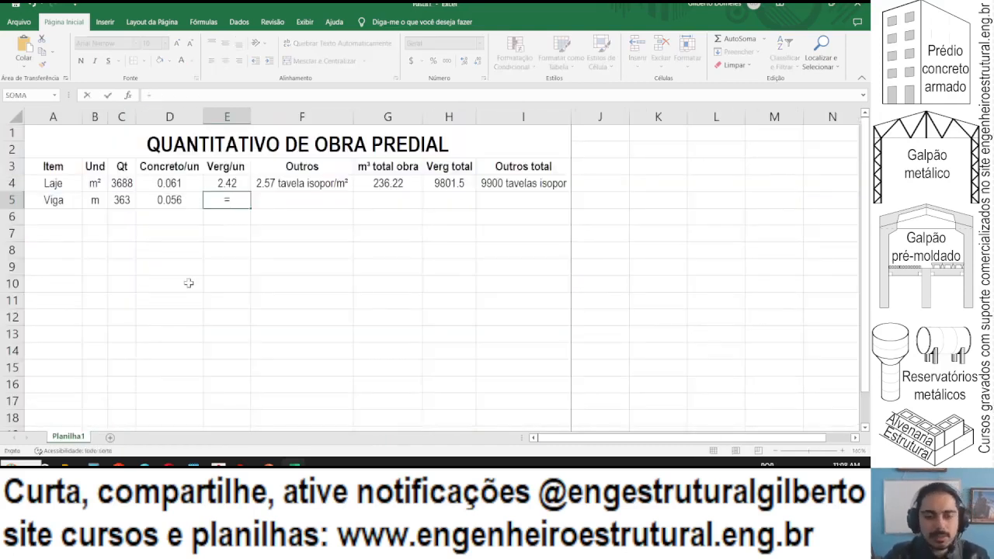
type("5^2/162")
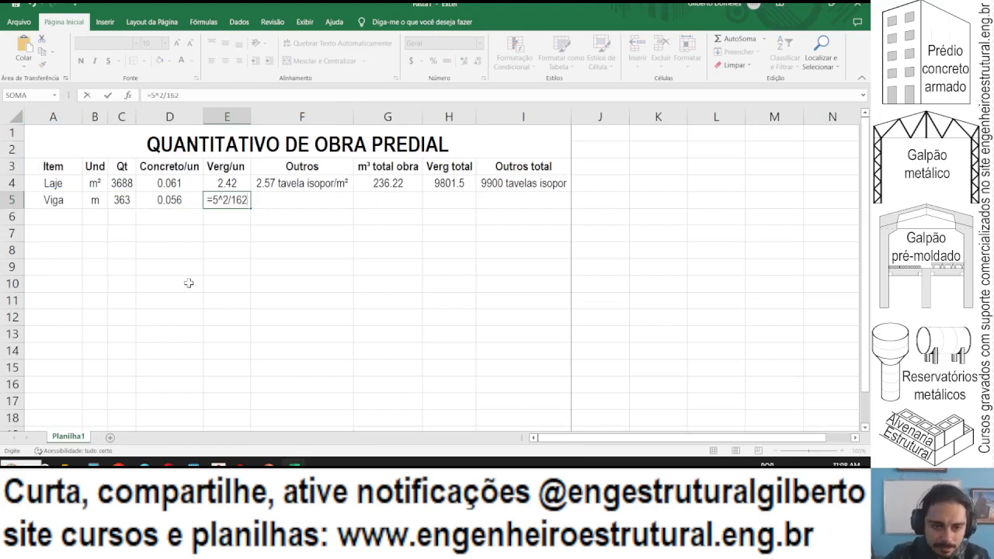
key("alt+Tab")
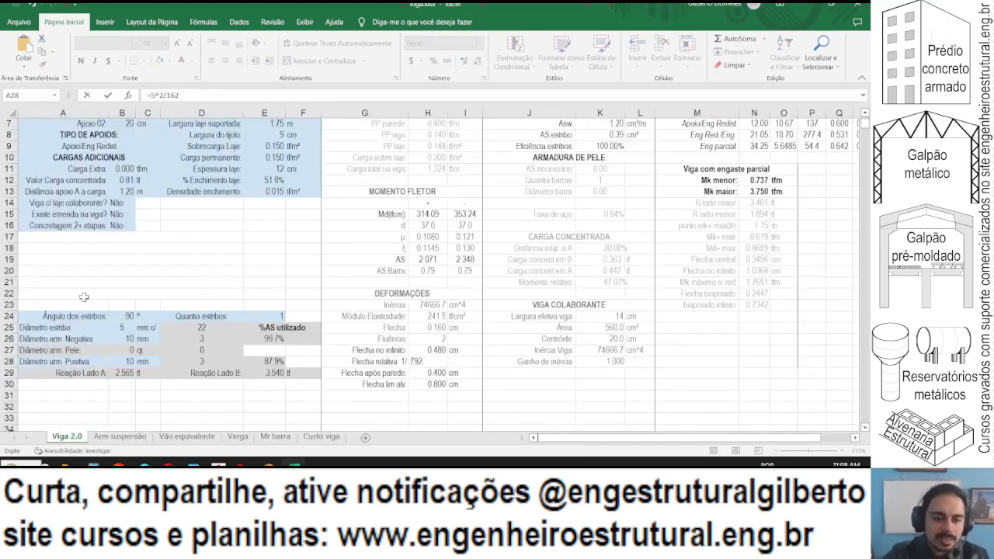
scroll(111, 302, "up", 2)
key("alt+Tab")
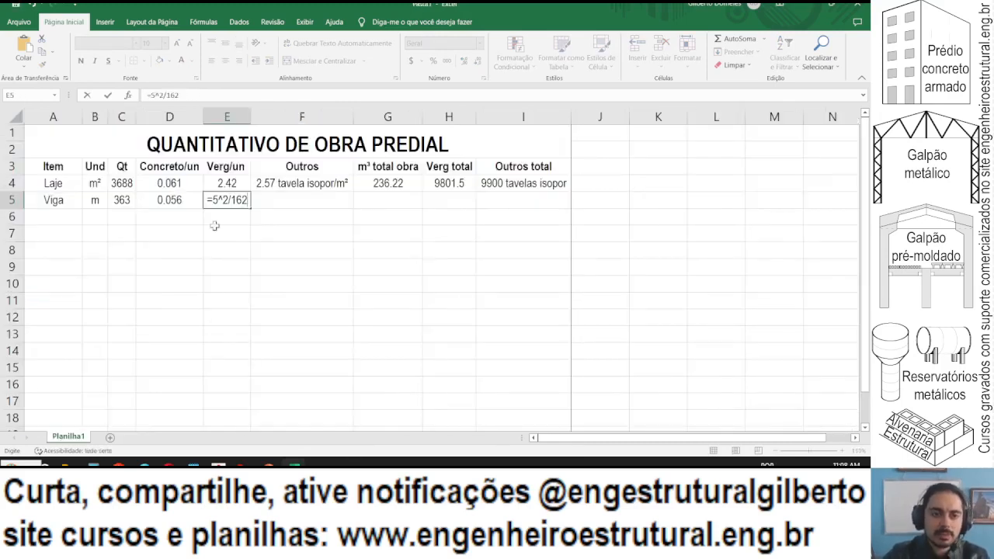
type("*")
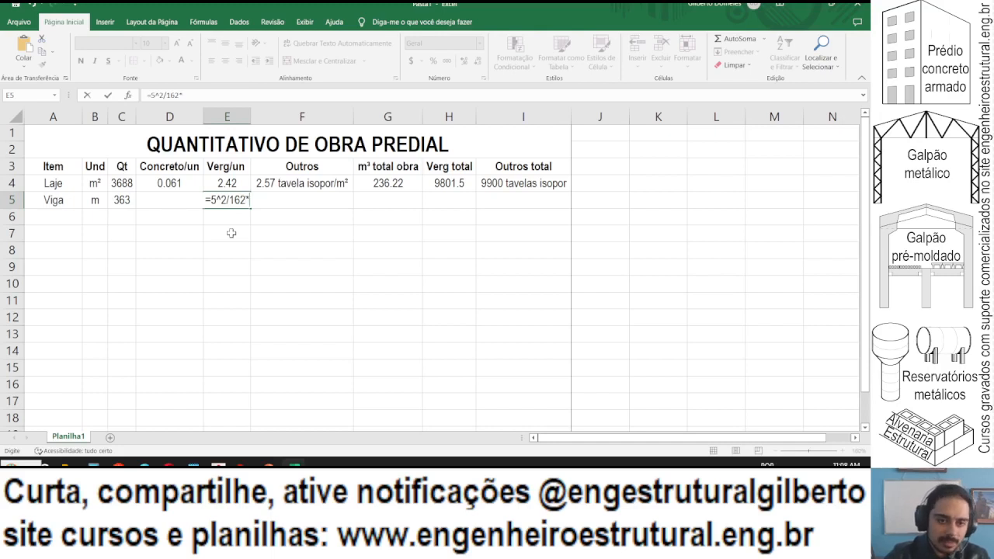
type("(0.14+")
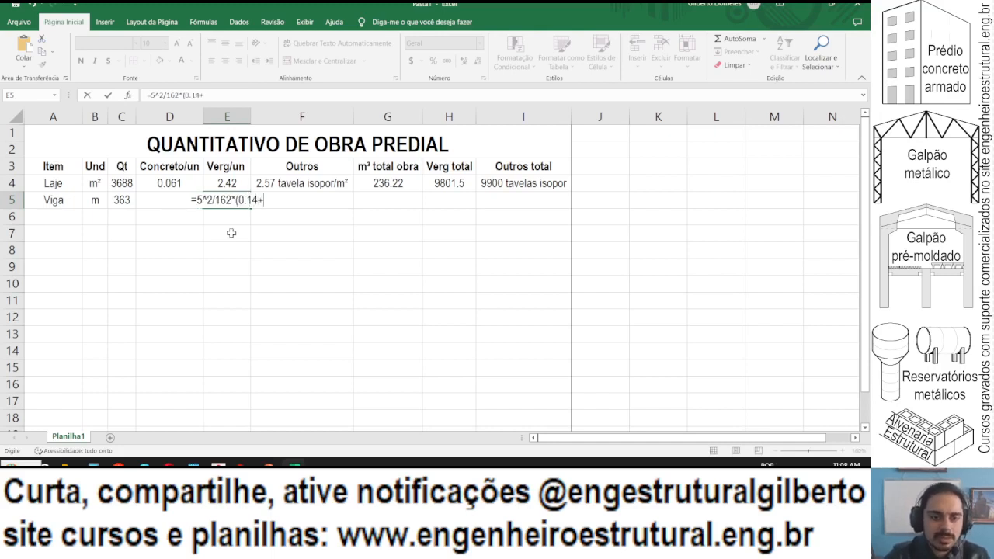
type("0.4)*2")
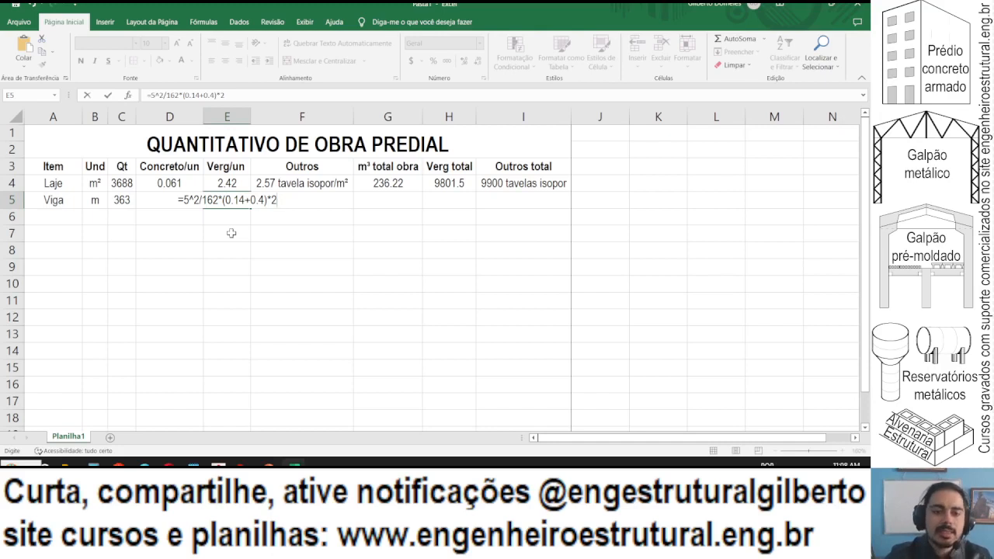
type("/0.2")
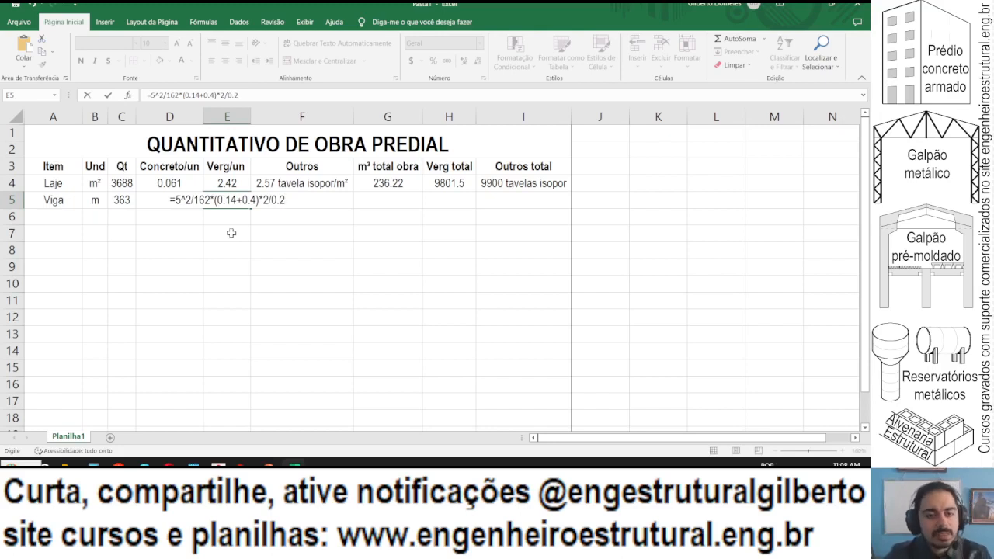
key("ctrl+Return")
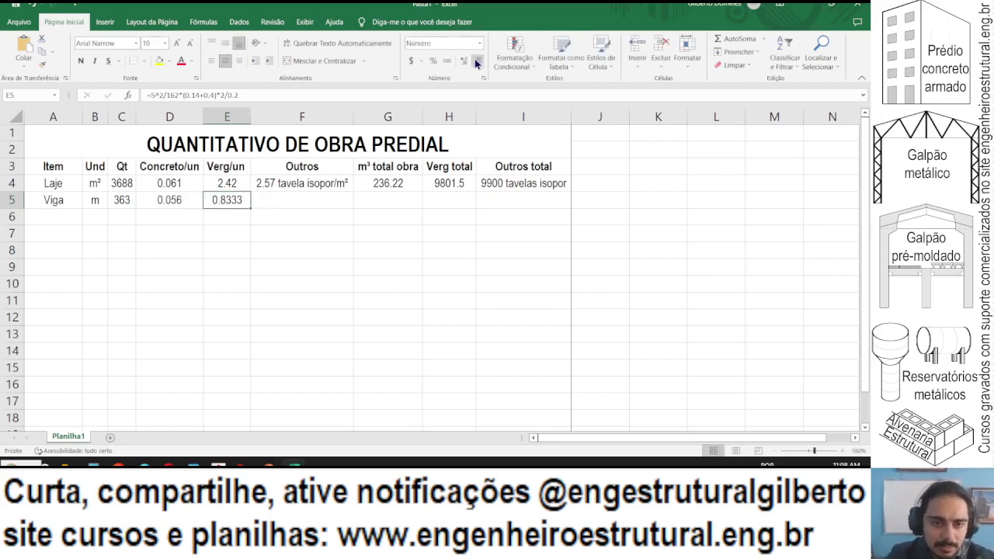
Append the longitudinal bars as +4*10^2/162 to the formula in E5 and format the cell with two decimals.
left_click(263, 95)
type("+4*")
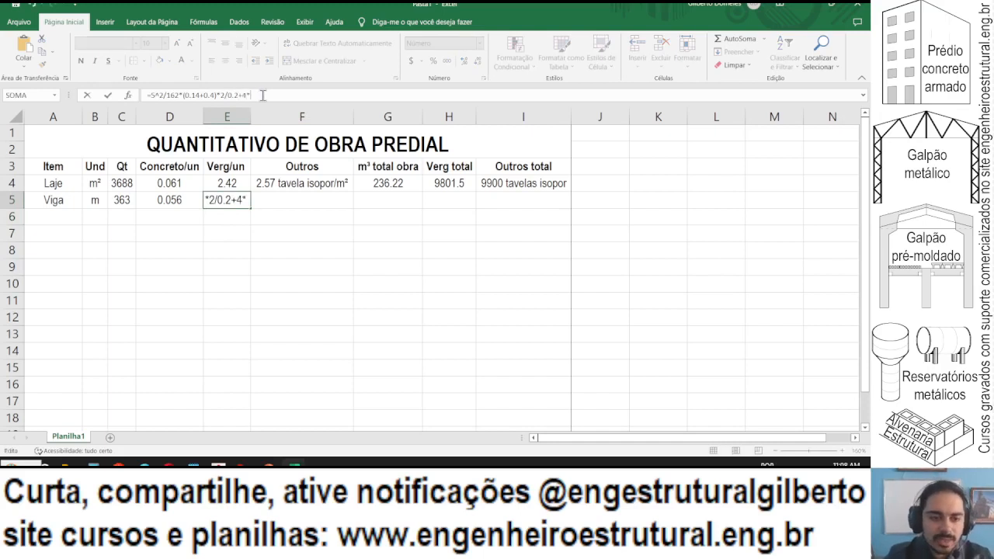
type("10^2")
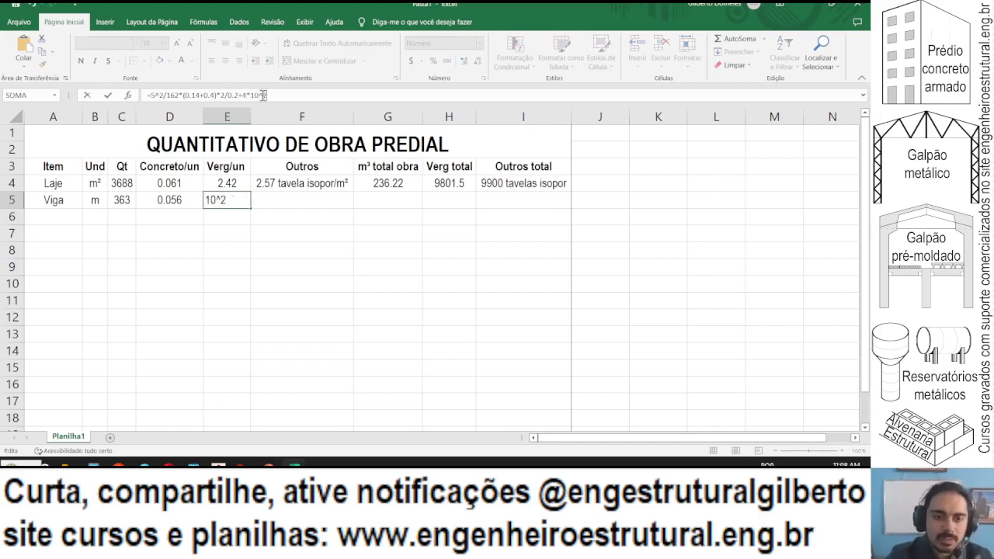
type("/162")
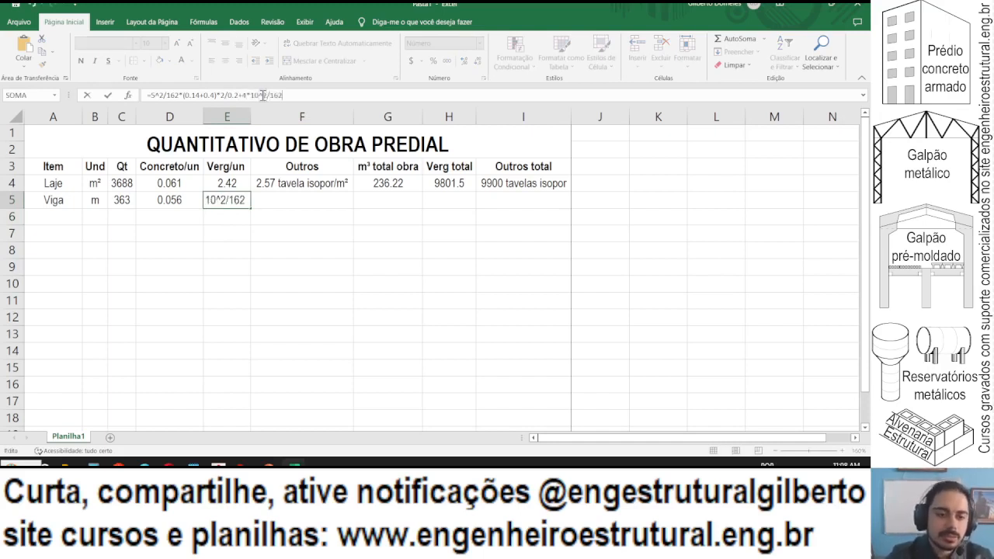
key("Return")
key("Up")
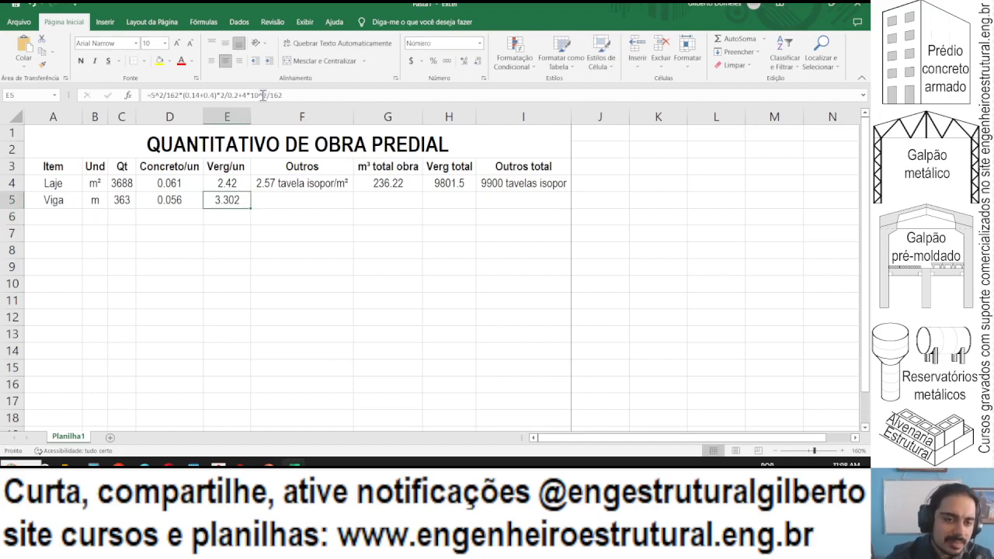
left_click(480, 62)
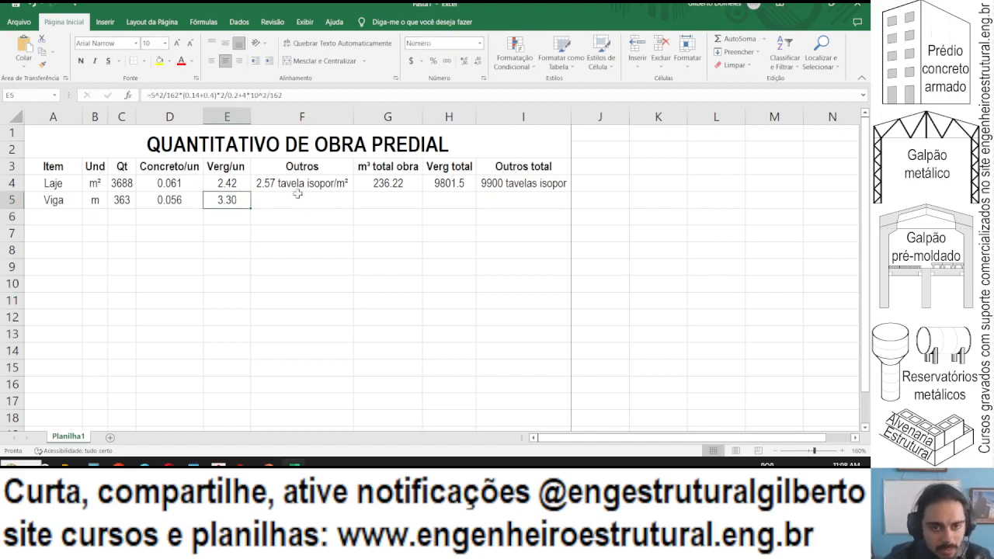
Fill the slab's total concrete formula from G4 down into the beam row.
left_click(334, 197)
left_click(379, 185)
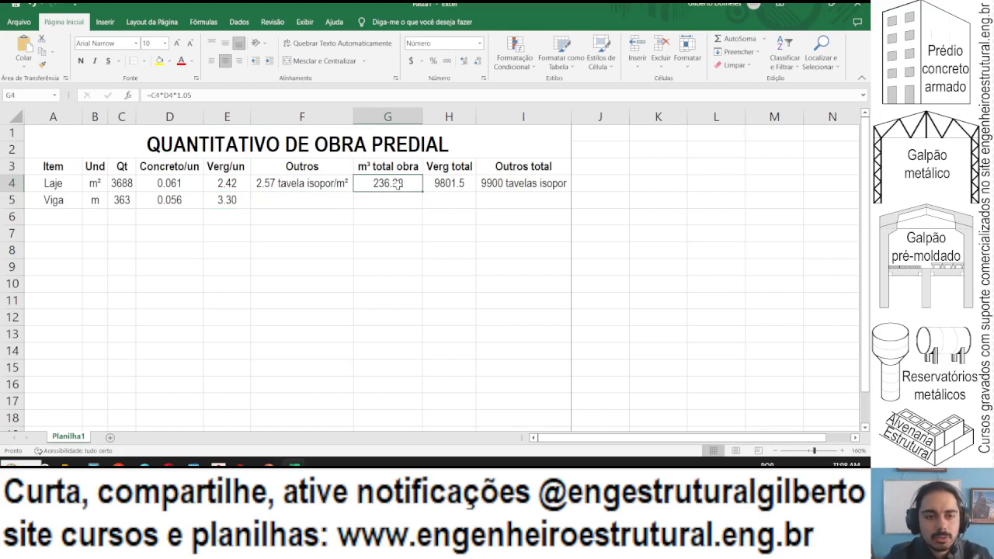
left_click_drag(421, 192, 419, 207)
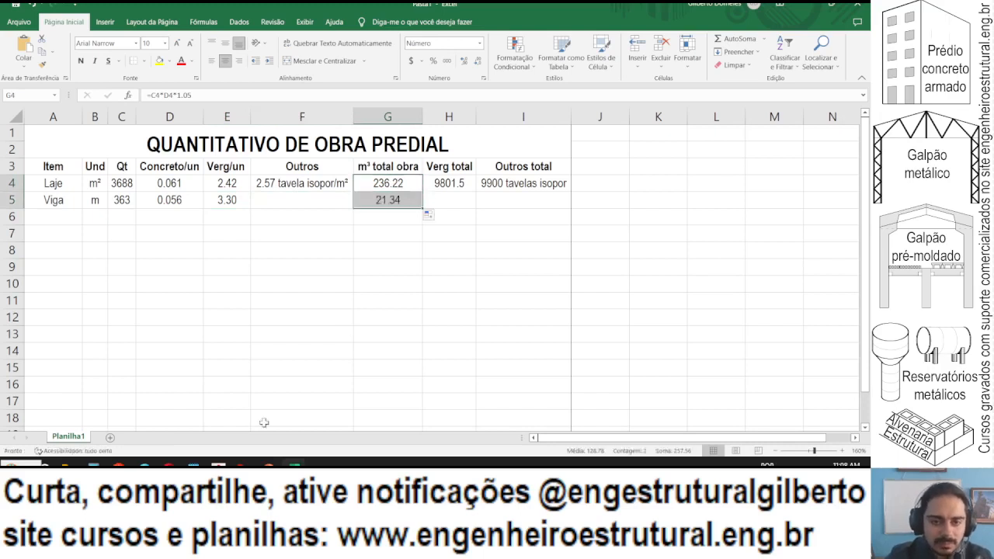
left_click(273, 300)
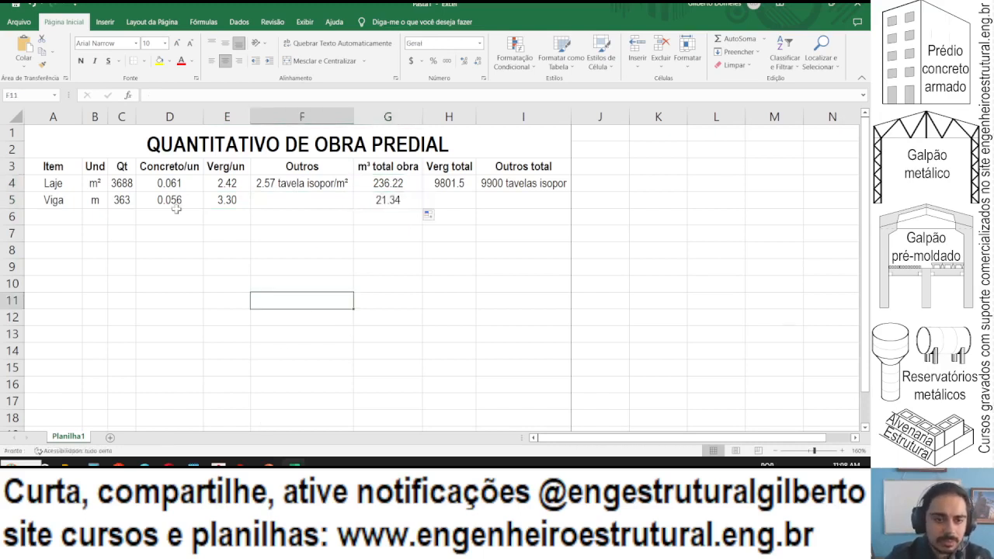
Change the beam length in C5 to the formula =363*8.
left_click(122, 198)
left_click(146, 94)
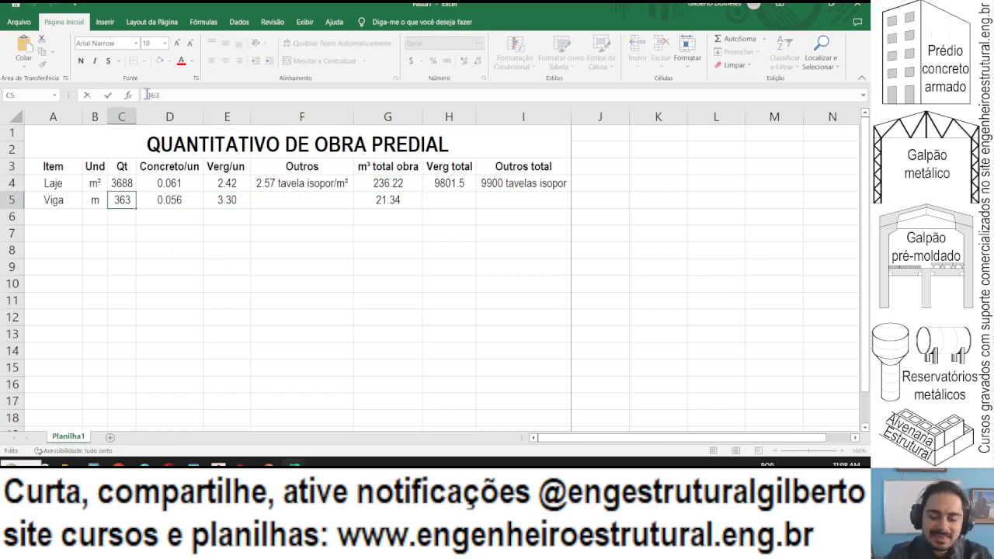
type("=")
left_click(175, 94)
type("*8")
key("Return")
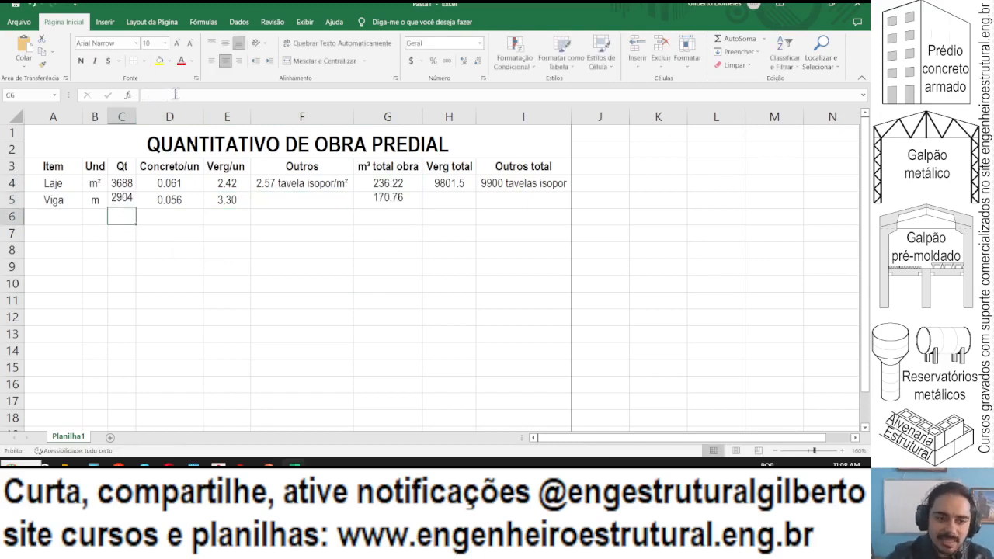
Try to extend the beam's total concrete formula from G5 into the Verg total cell H5 and check the copied formula.
key("Up")
key("Right")
key("Right")
key("Right")
key("Right")
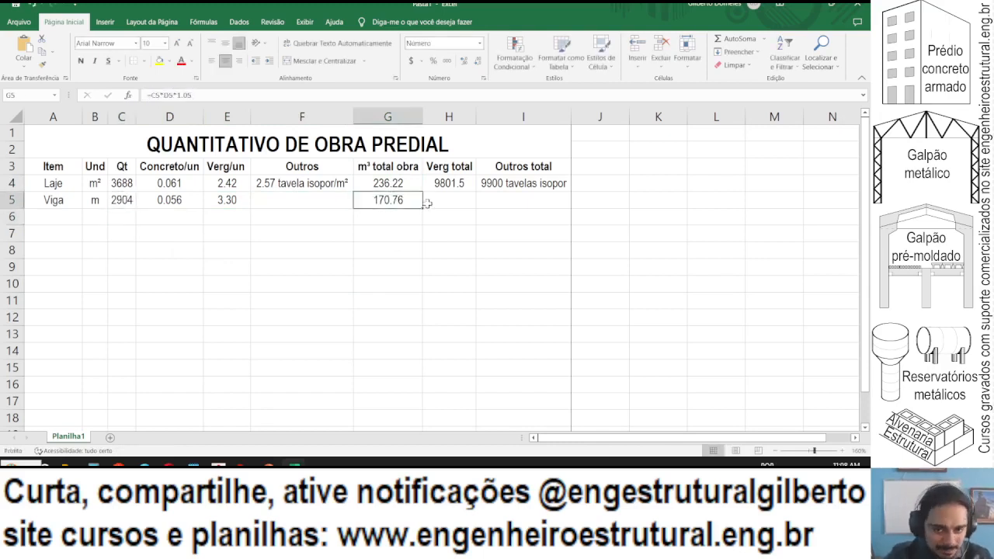
left_click_drag(420, 208, 465, 204)
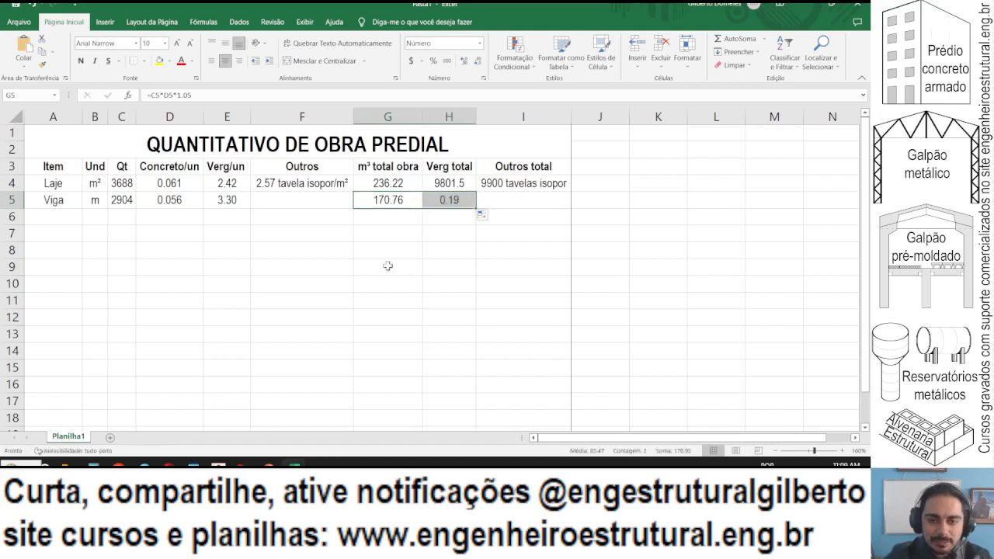
left_click(429, 199)
left_click(212, 97)
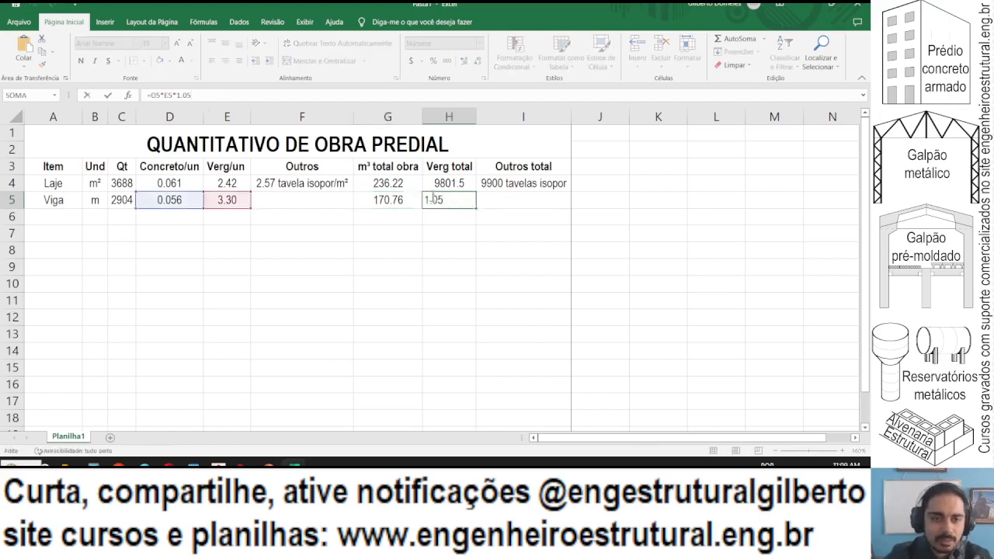
key("Escape")
Fill the slab's total rebar formula from H4 down into the beam row.
left_click(455, 185)
left_click_drag(476, 190, 475, 205)
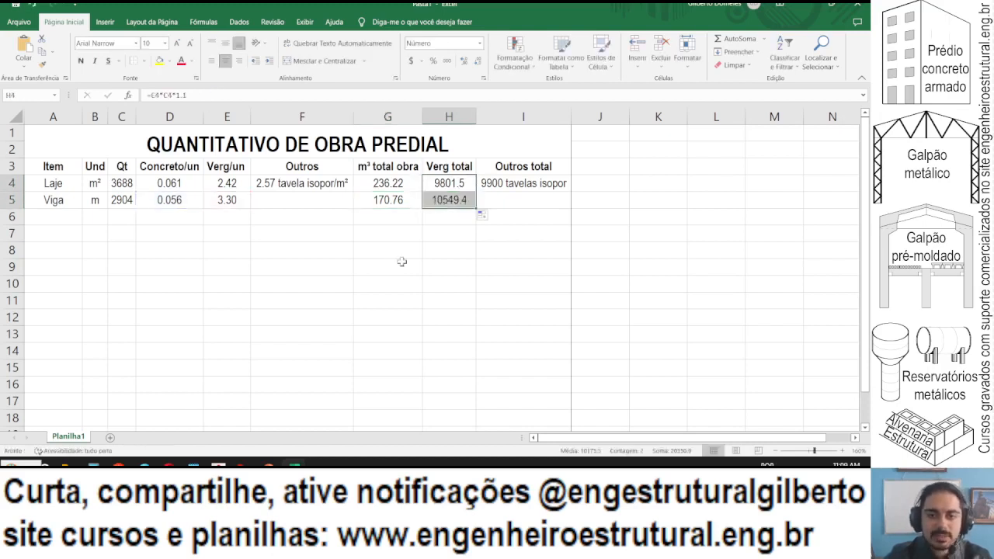
left_click(401, 264)
left_click_drag(411, 186, 448, 199)
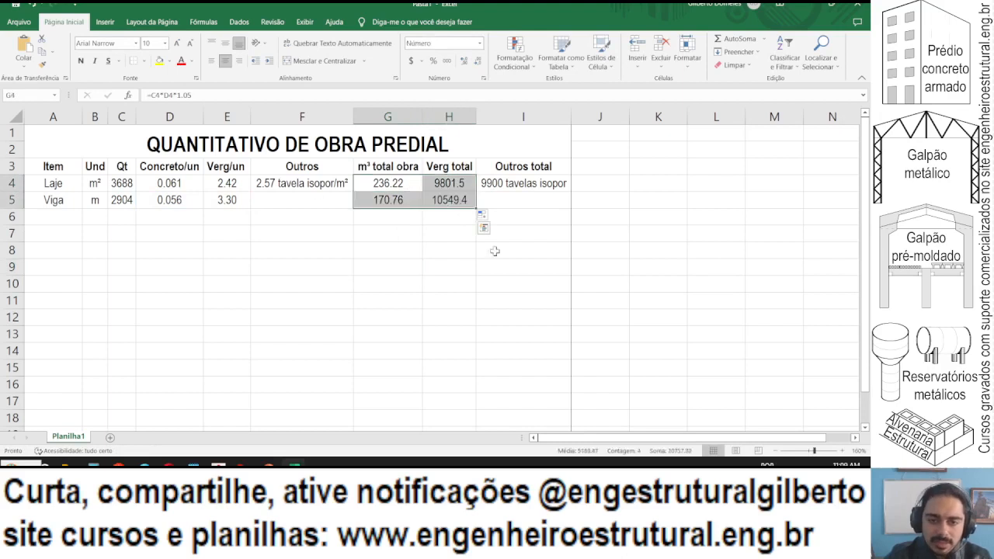
left_click(409, 250)
left_click(545, 199)
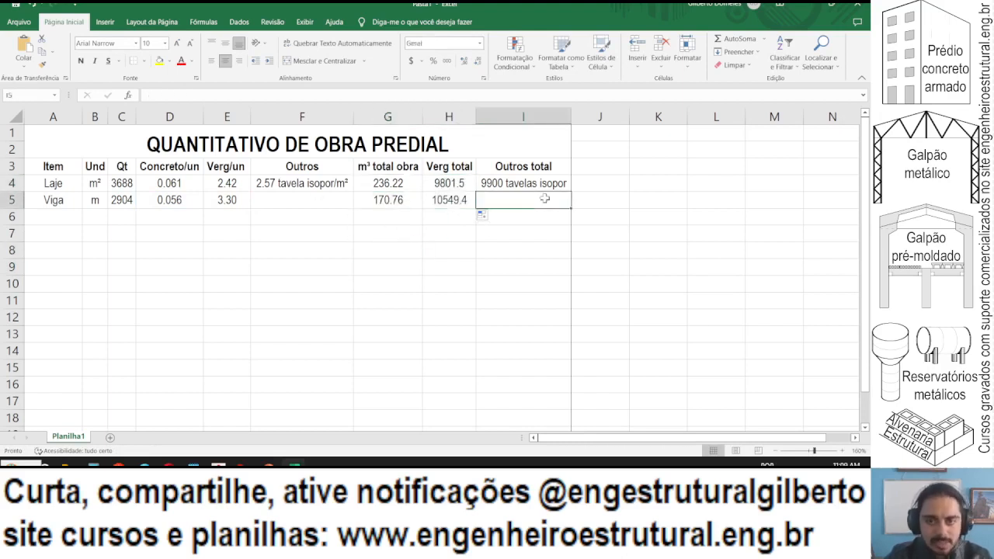
Switch to the floor plan in Paint and trace the staircase's length, undoing the trial line.
key("alt+Tab")
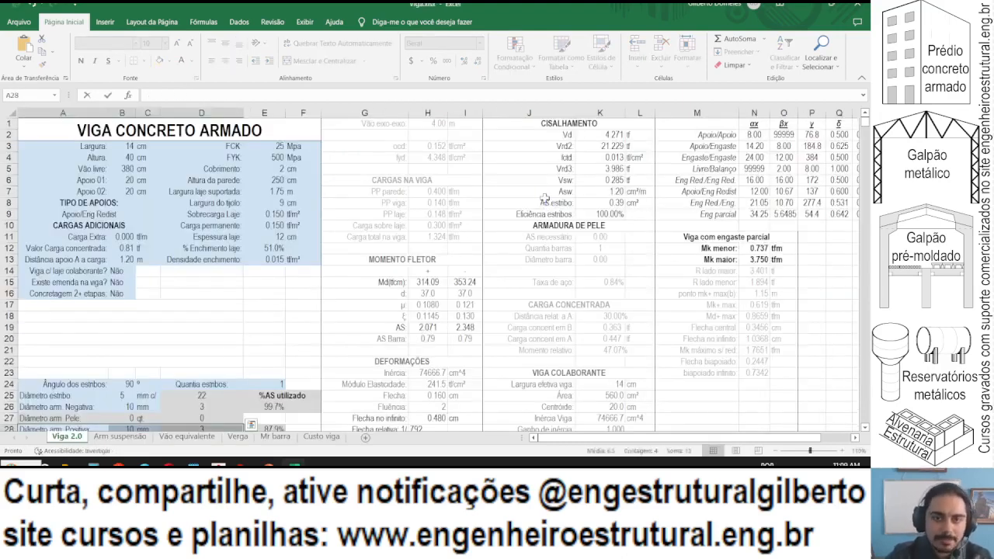
key("alt+Tab")
mouse_move(269, 464)
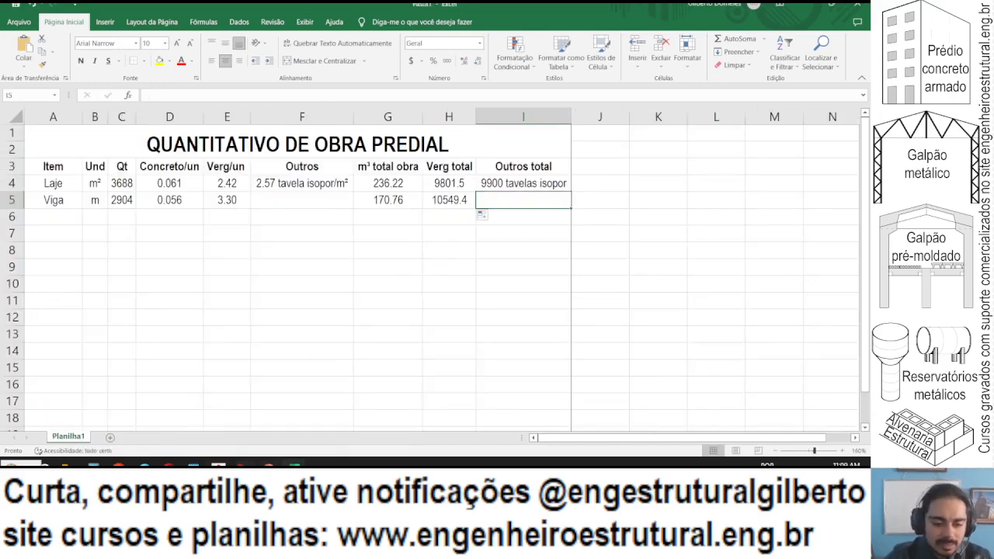
mouse_move(169, 463)
left_click(168, 420)
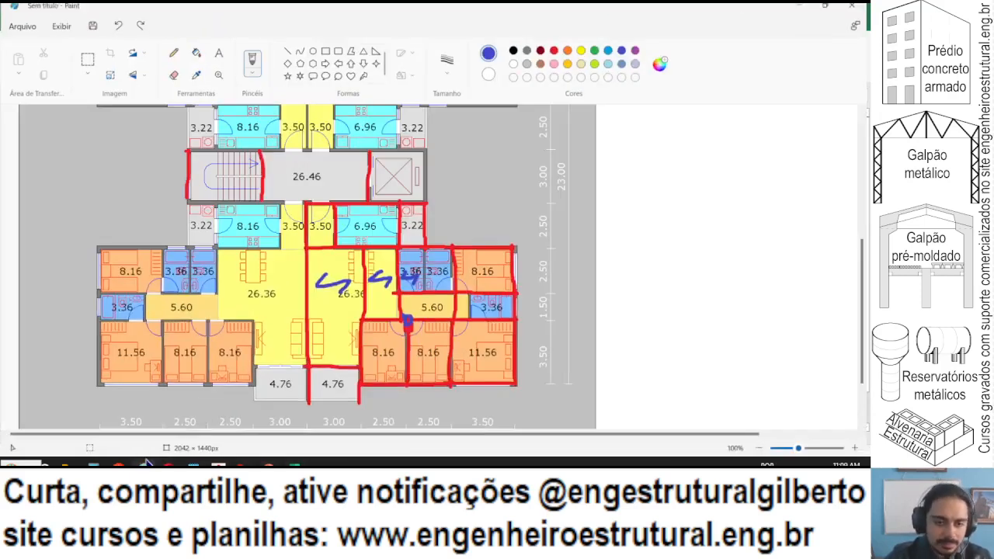
left_click_drag(263, 155, 176, 166)
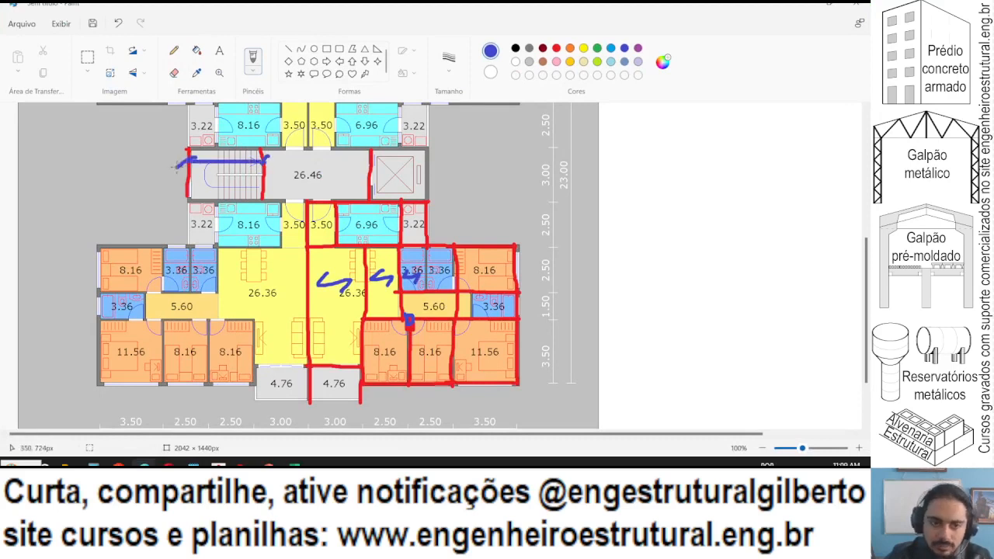
key("ctrl+z")
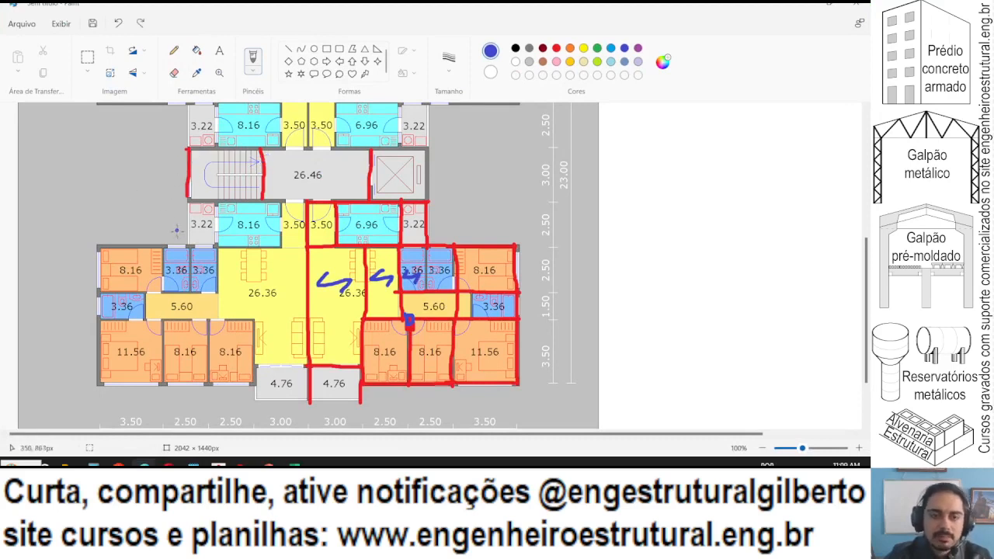
Try entries of 2.9 and 1.2 in Calculator and a trial line across the staircase on the plan, undoing the line.
left_click(93, 464)
type("2.9")
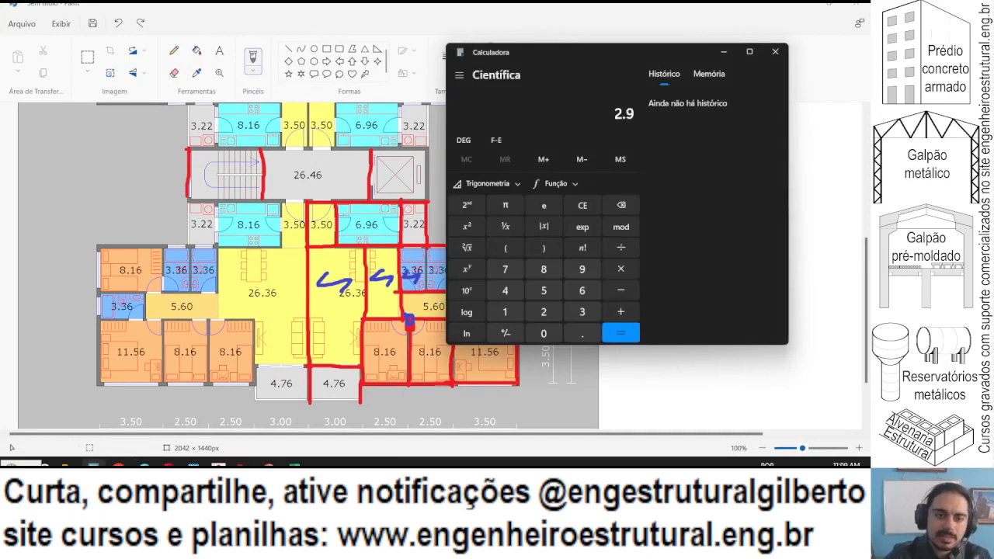
key("Escape")
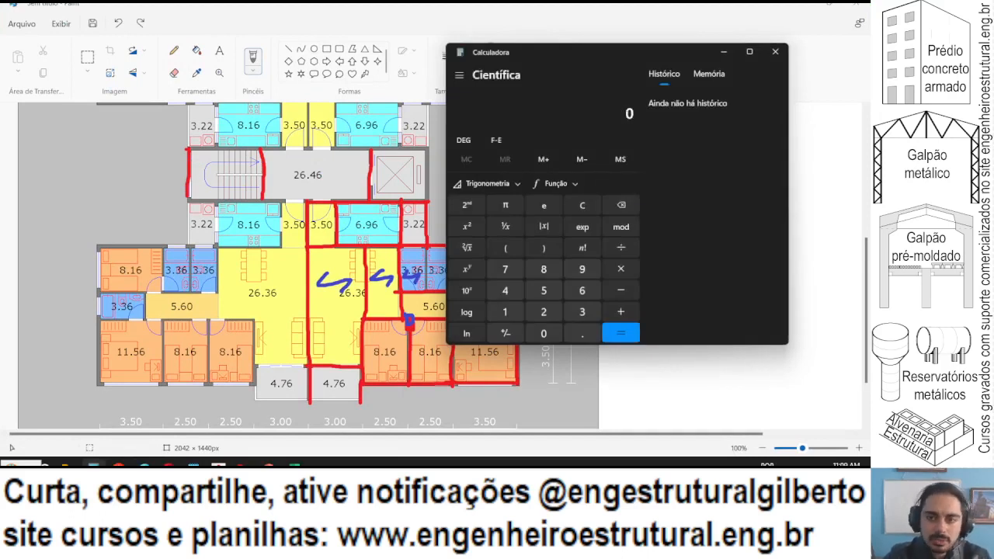
type("1.2")
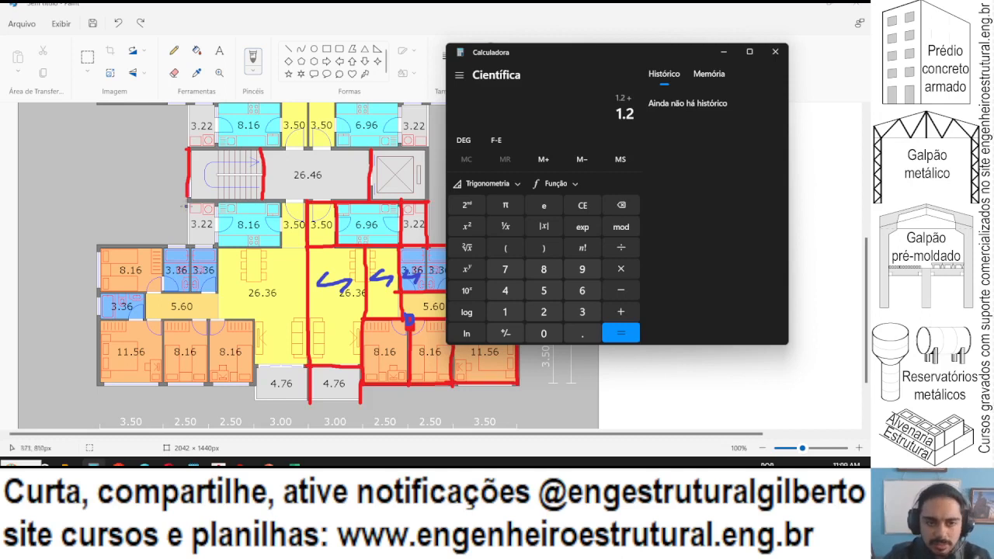
left_click(215, 147)
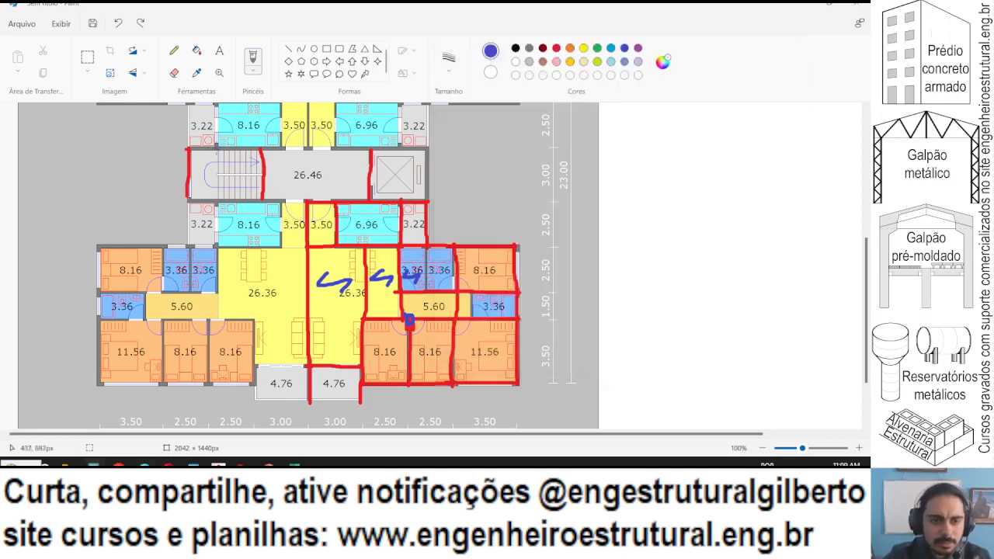
left_click_drag(216, 152, 217, 200)
key("ctrl+z")
key("alt+Tab")
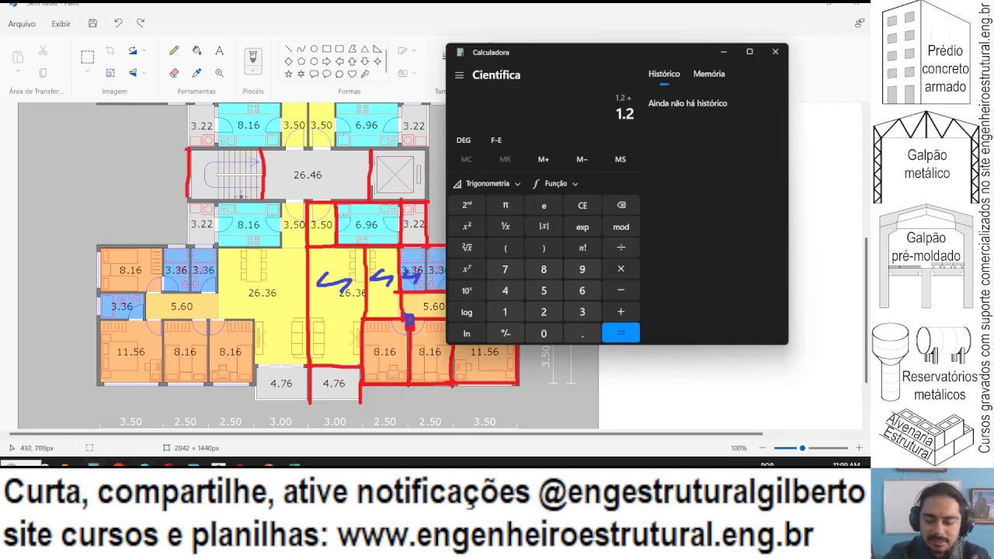
Finish the pending sum 1.2 + 0 and calculate a trial stair run of 8 × 0.28 in Calculator.
key("0")
key("Return")
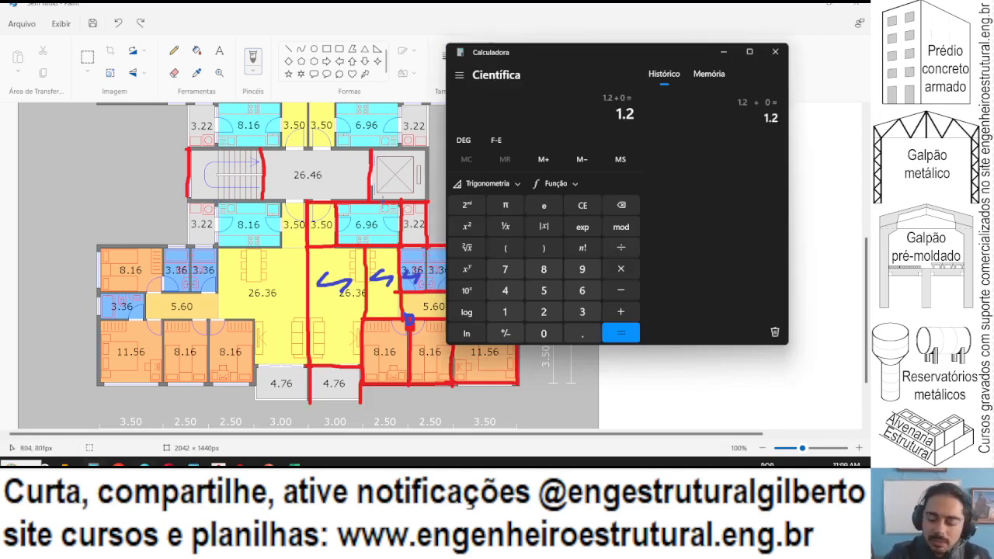
type("8 × 0.28")
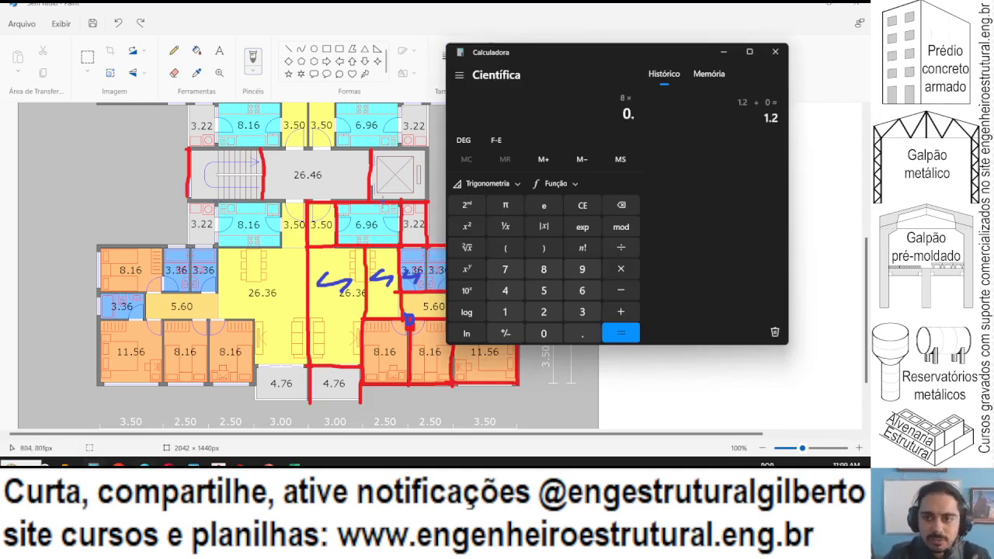
key("Return")
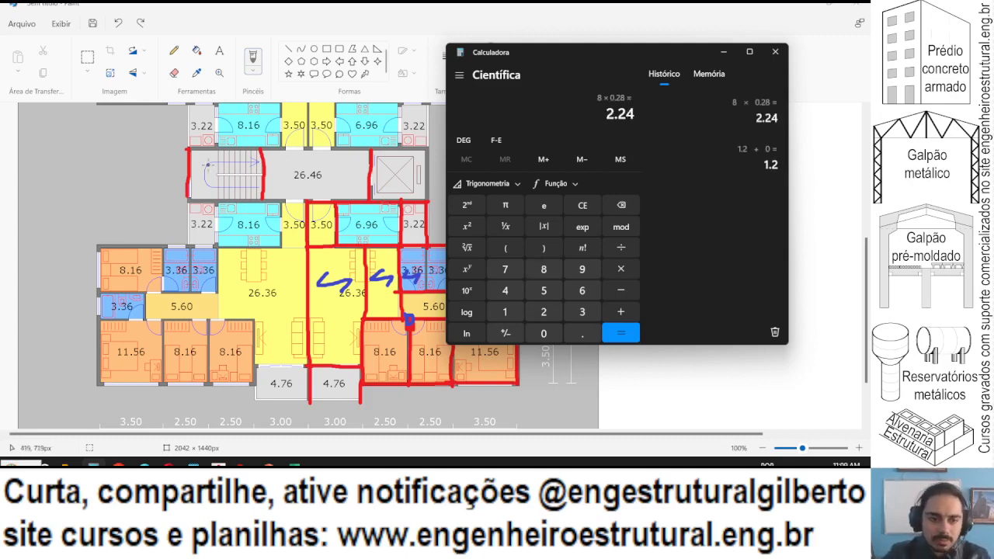
Mark both edges of the stair landing on the Paint floor plan with vertical blue strokes, undoing the extra arrow over the steps.
left_click(143, 463)
scroll(191, 194, "up", 1)
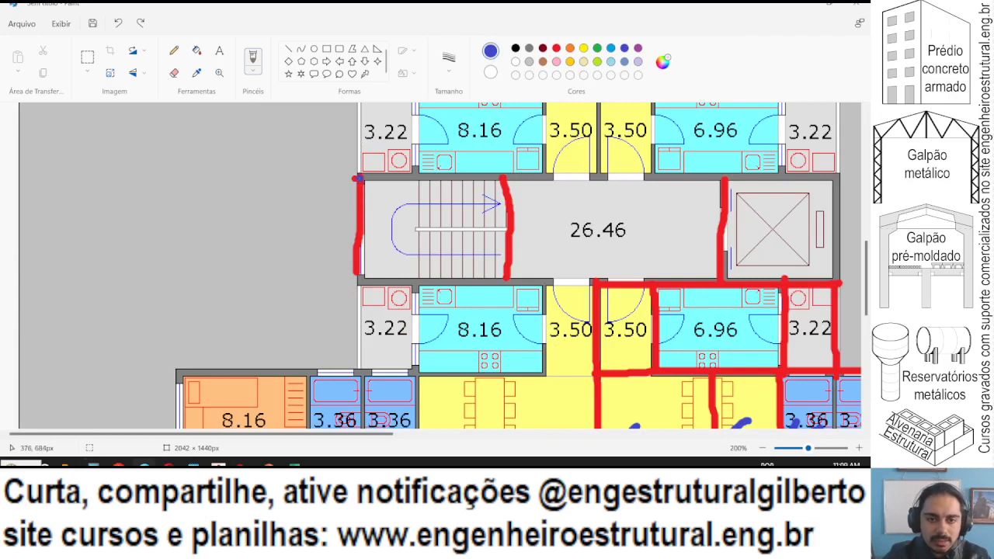
left_click_drag(359, 180, 358, 276)
left_click_drag(412, 174, 411, 287)
mouse_move(420, 208)
left_mouse_down()
mouse_move(411, 225)
mouse_move(493, 219)
left_mouse_up()
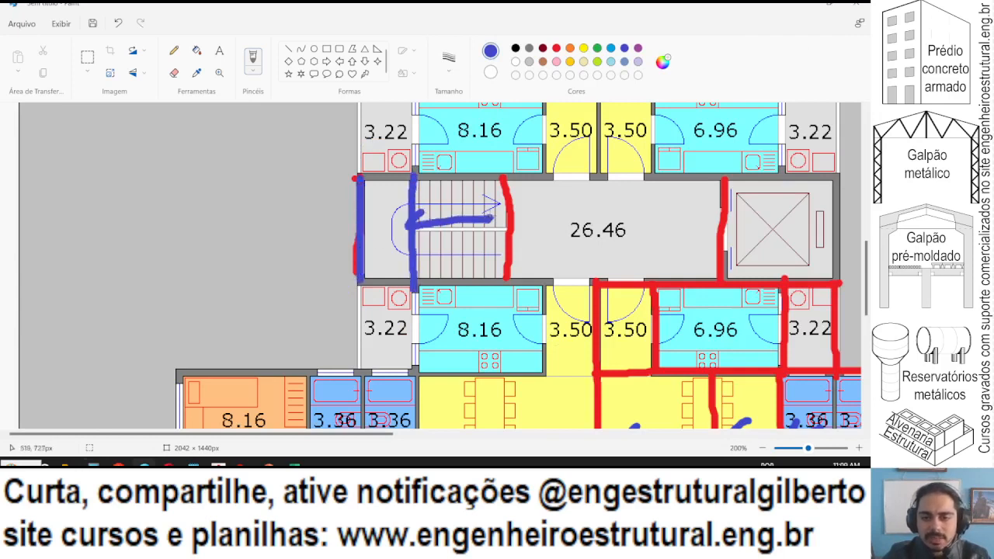
key("ctrl+z")
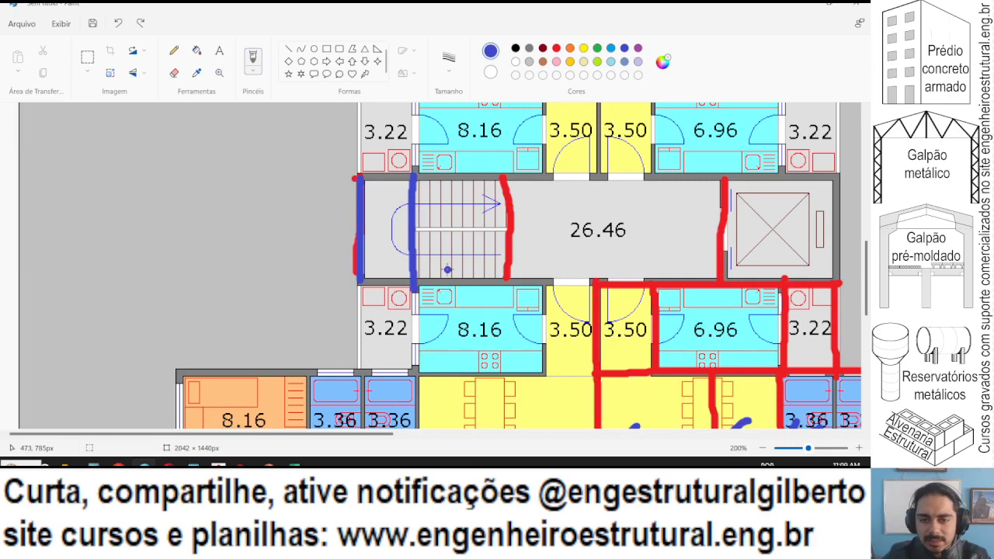
Calculate the stair flight's height in Calculator as 8 × 0.18 and multiply the result by 2.
key("alt+Tab")
type("8")
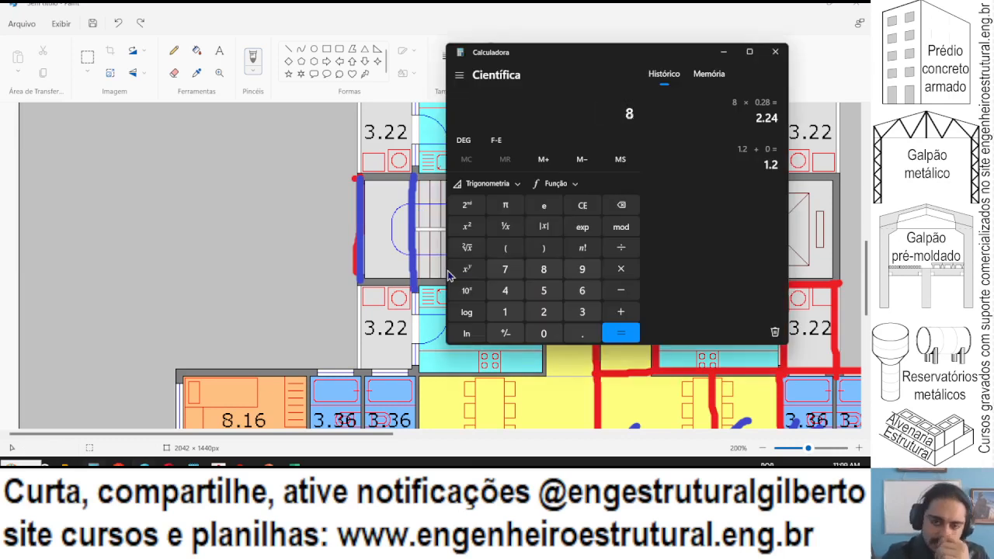
type("*0.18")
key("Return")
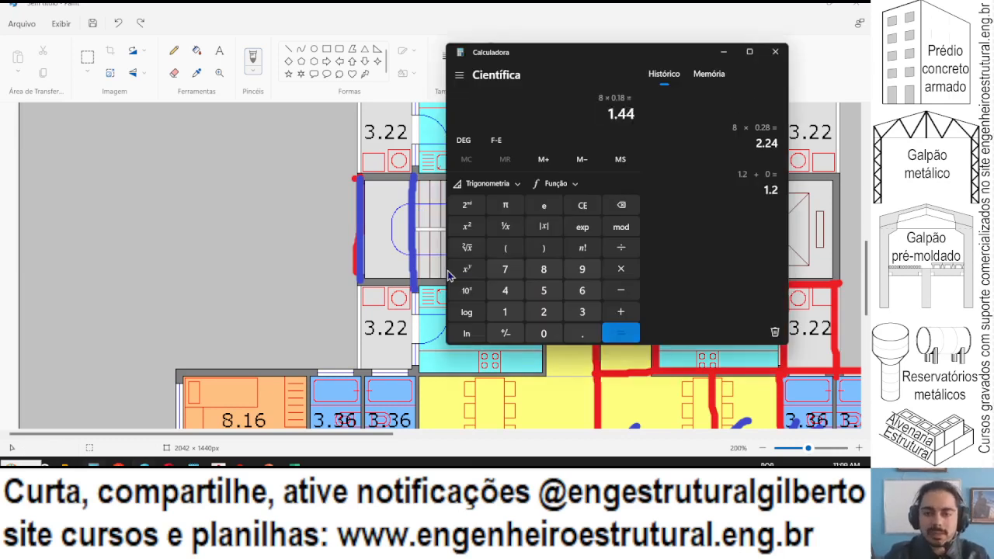
type("2")
key("Return")
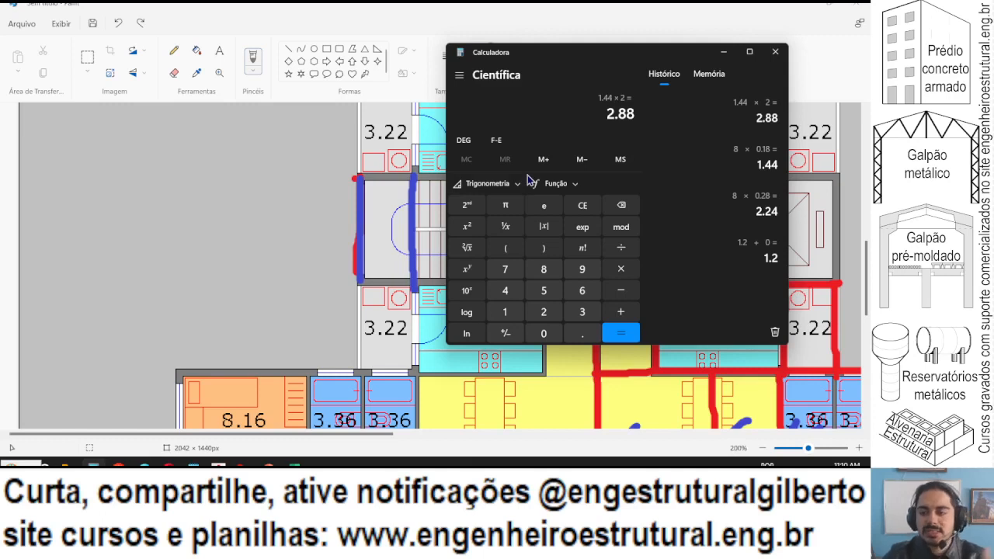
Calculate the stair flight's span as 9 × 0.27.
type("9 × ")
type("0.27")
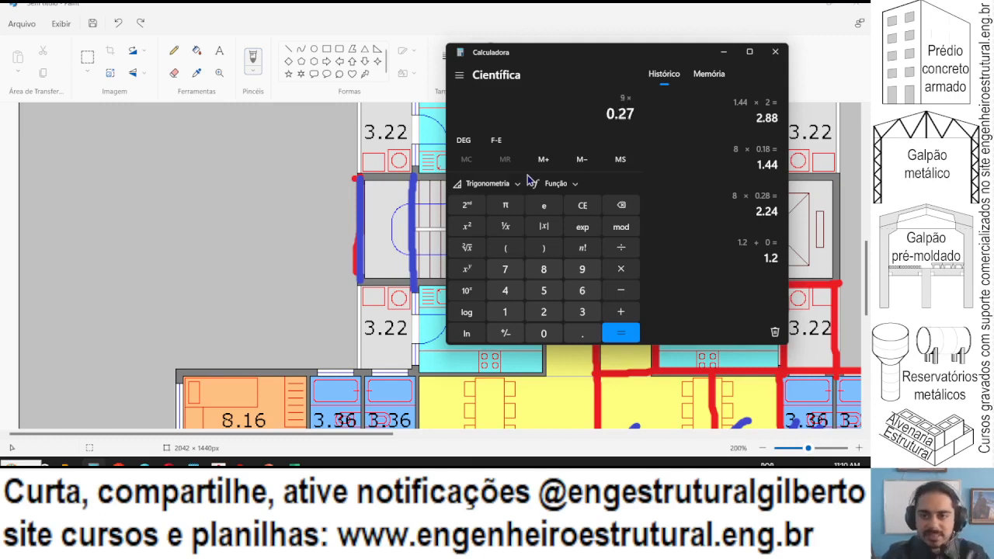
key("Return")
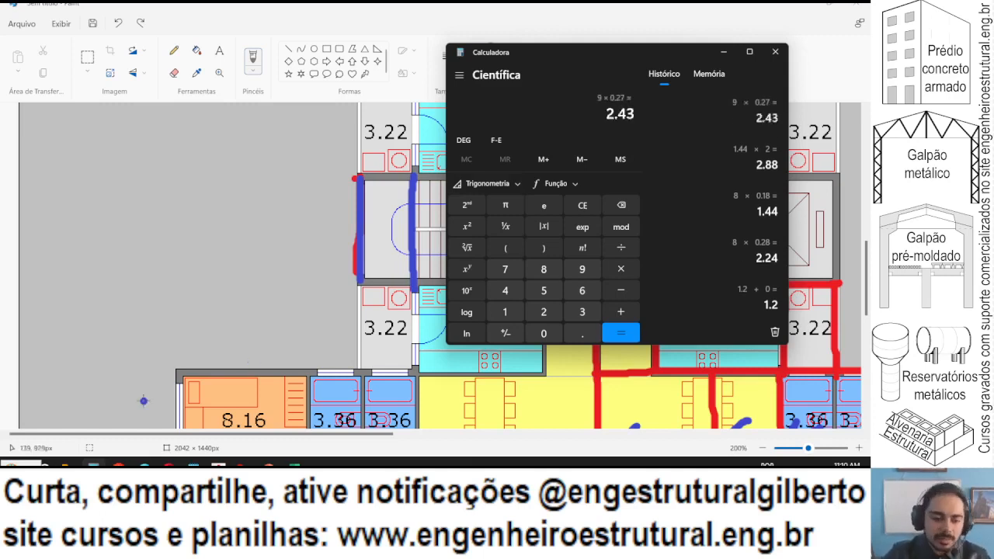
Open the Escada.xls spreadsheet from the Escada folder inside Planilhas conc armado.
left_click(68, 464)
left_click(12, 54)
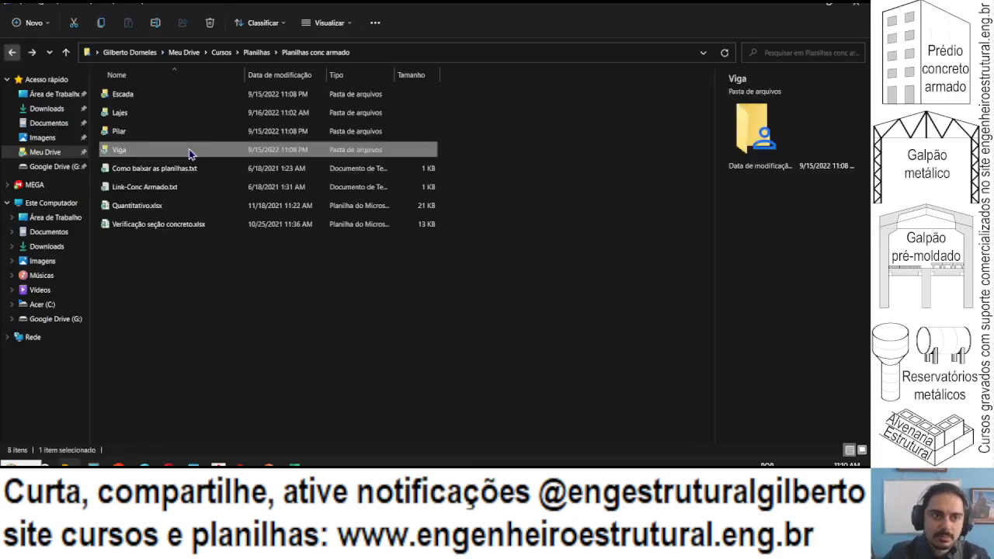
double_click(142, 101)
left_click(128, 132)
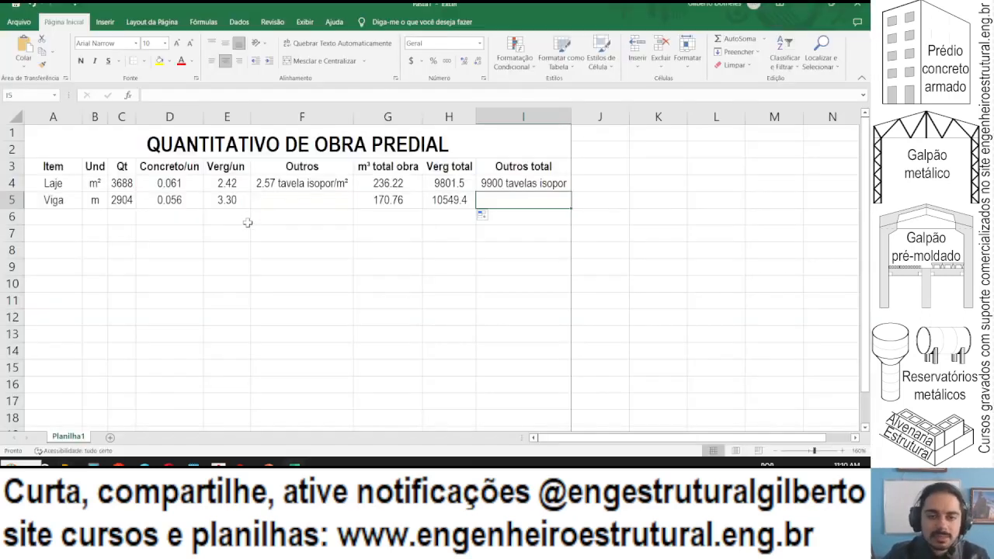
left_click(247, 223)
left_click(188, 218)
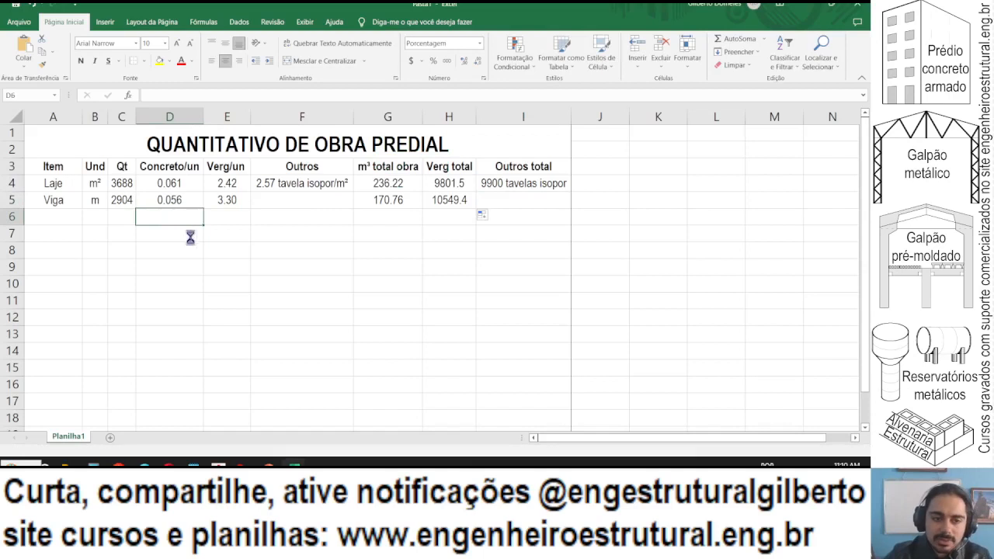
left_click(155, 200)
scroll(104, 195, "up", 2)
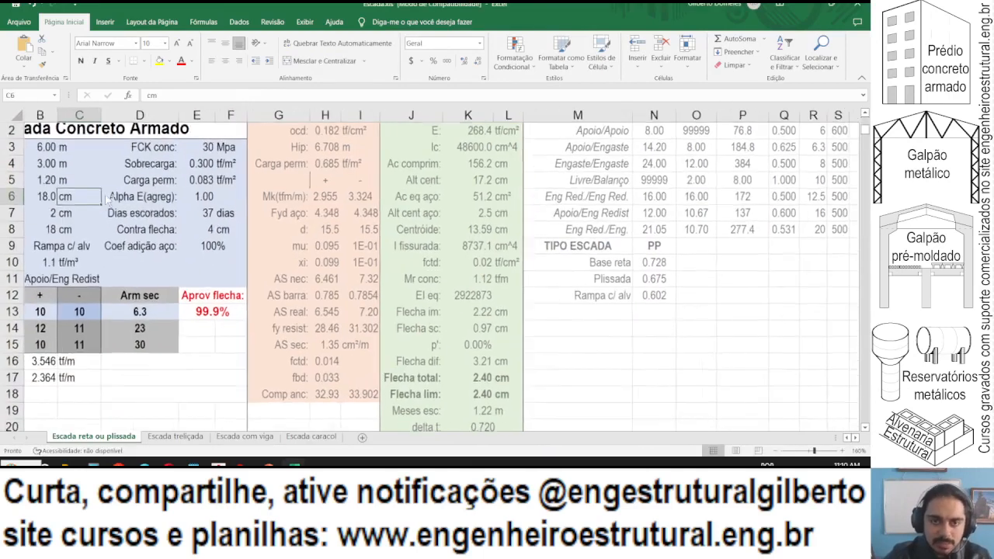
Set the staircase's span to 2.43 m, its height to 1.45 m and its width to 1.5 m.
left_click(135, 164)
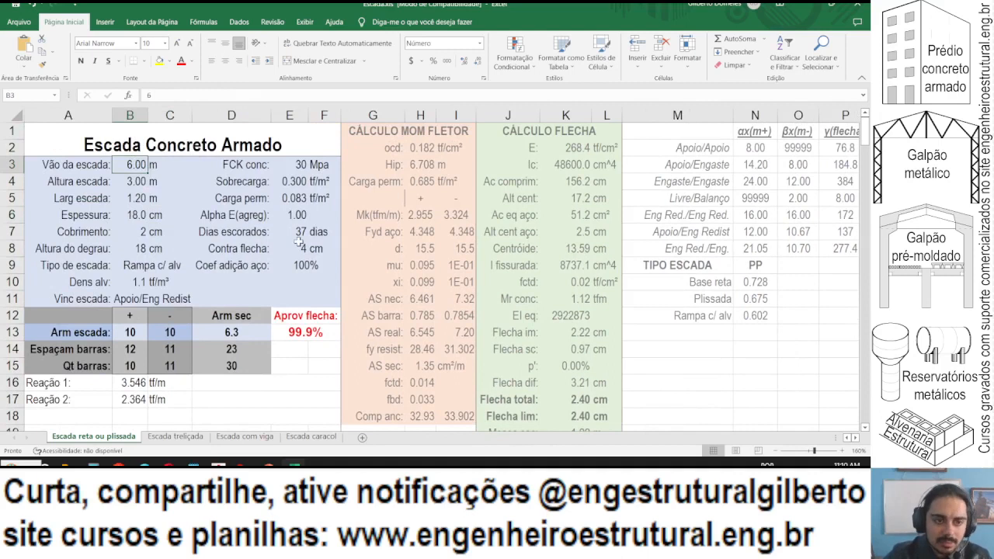
type("2.43")
key("Return")
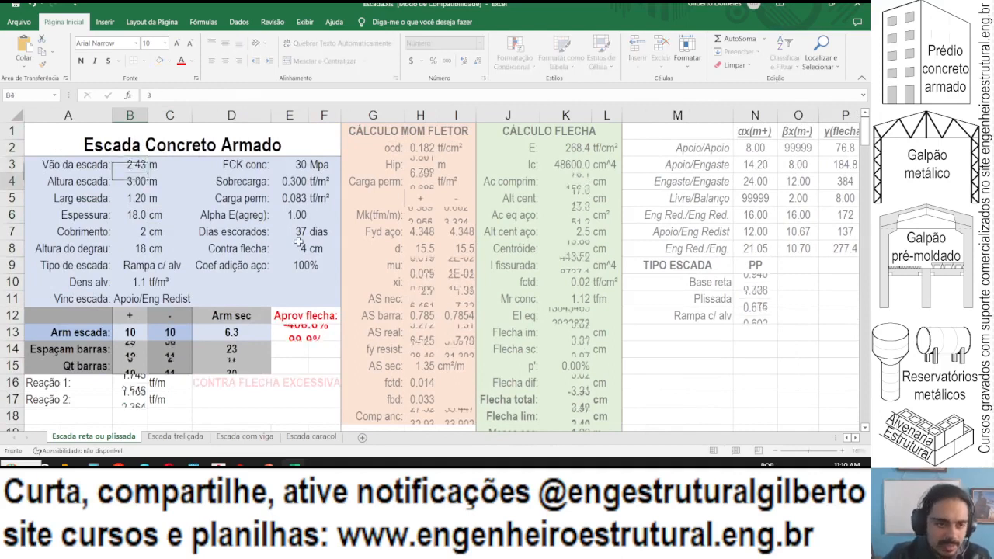
type("1.45")
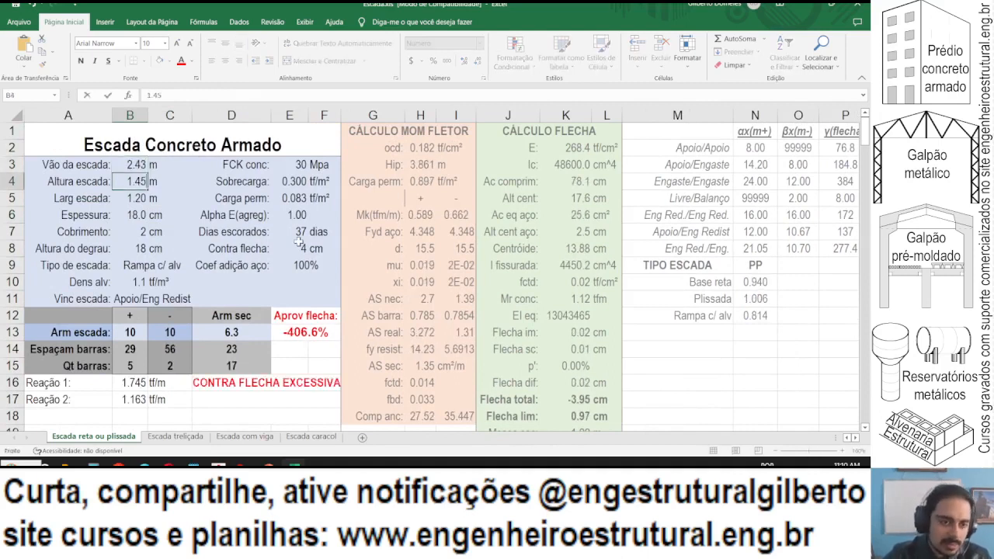
key("Return")
type("1.5")
key("Return")
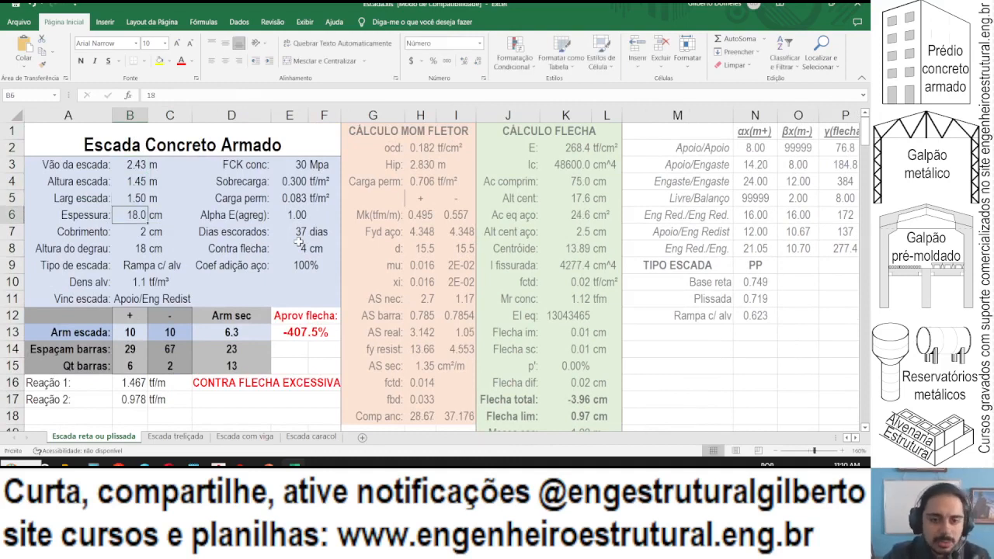
Set the staircase's shoring time (Dias escorados) to 28 days and its concrete strength (FCK conc) to 25 MPa.
left_click(295, 244)
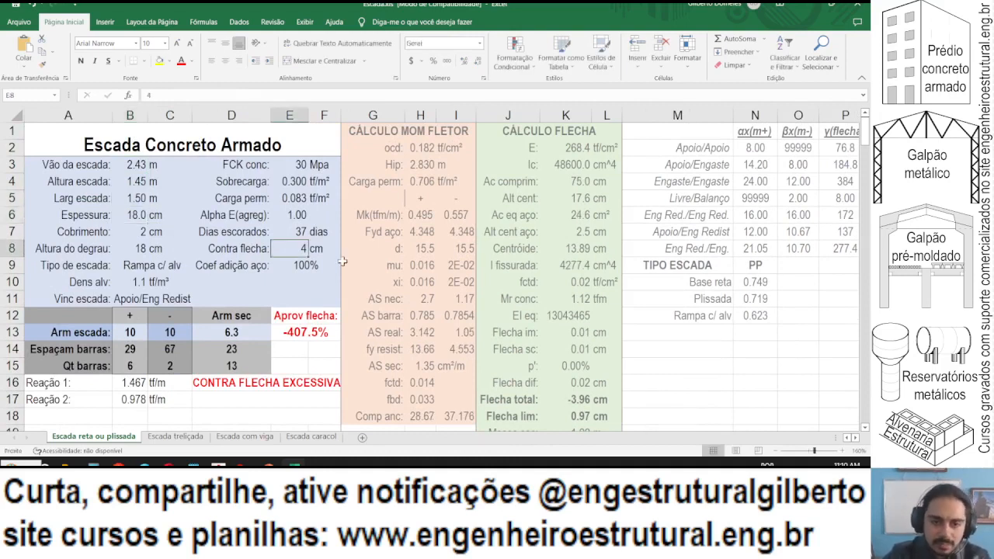
key("Up")
type("28")
key("Return")
key("Up")
key("Up")
key("Up")
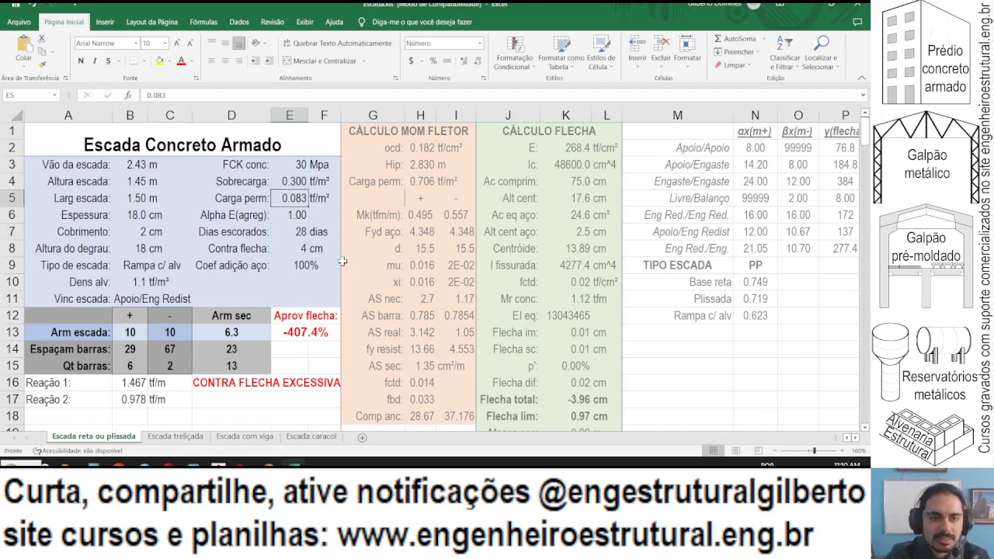
key("Up")
key("Up")
type("25")
key("Return")
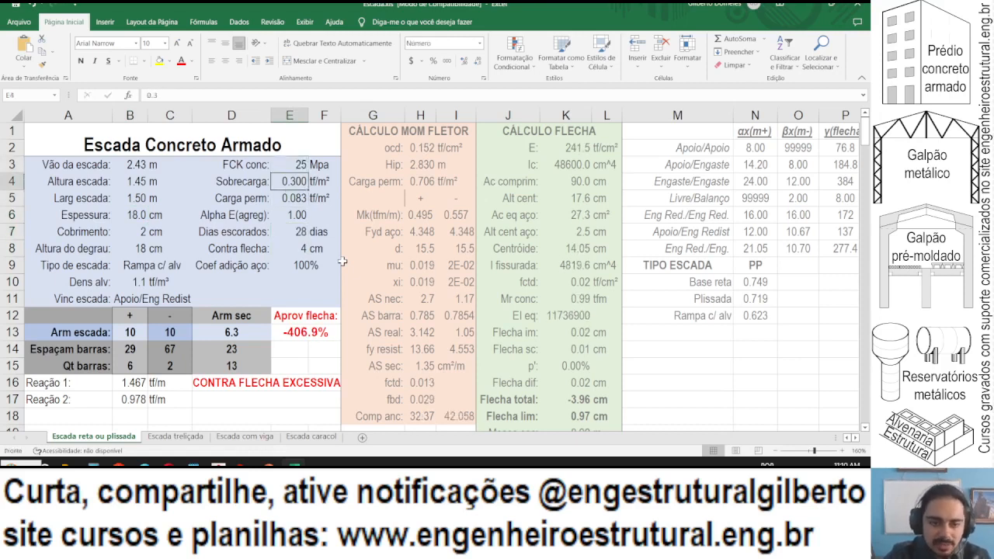
Set the staircase's camber (Contra flecha) to 0 cm.
key("Down")
key("Down")
key("Down")
key("Down")
type("0")
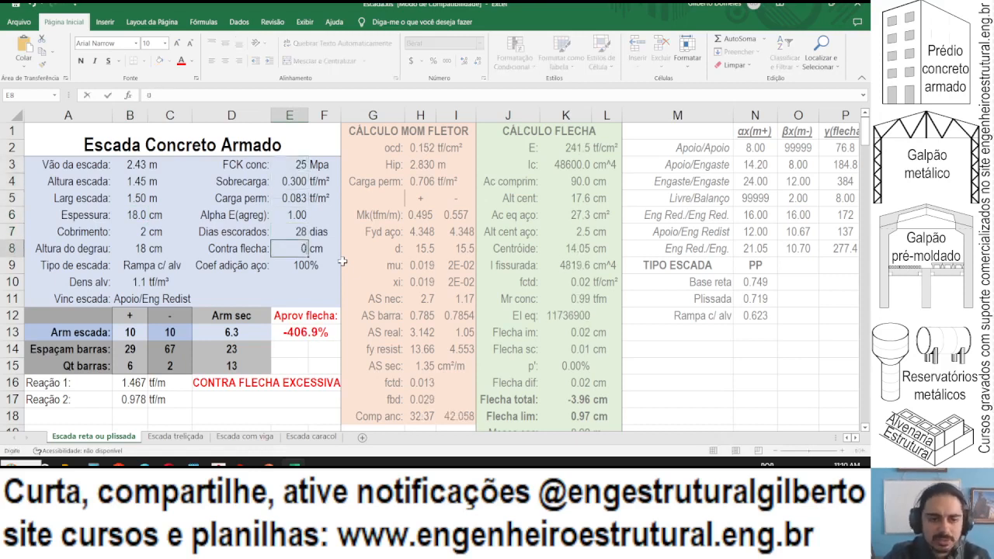
key("Return")
Change the stair type (Tipo de escada) to Base reta.
left_click(174, 266)
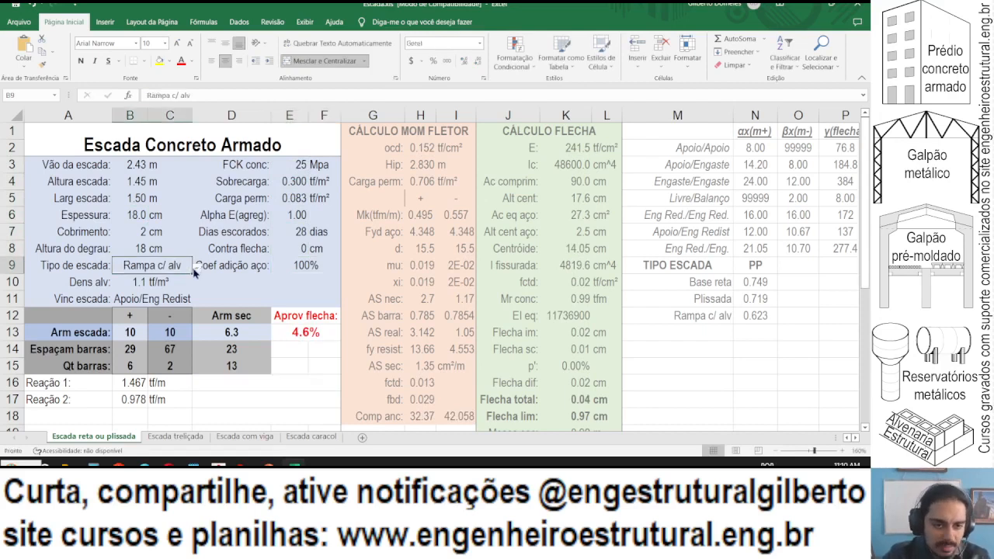
left_click(195, 271)
left_click(190, 278)
scroll(196, 220, "down", 1)
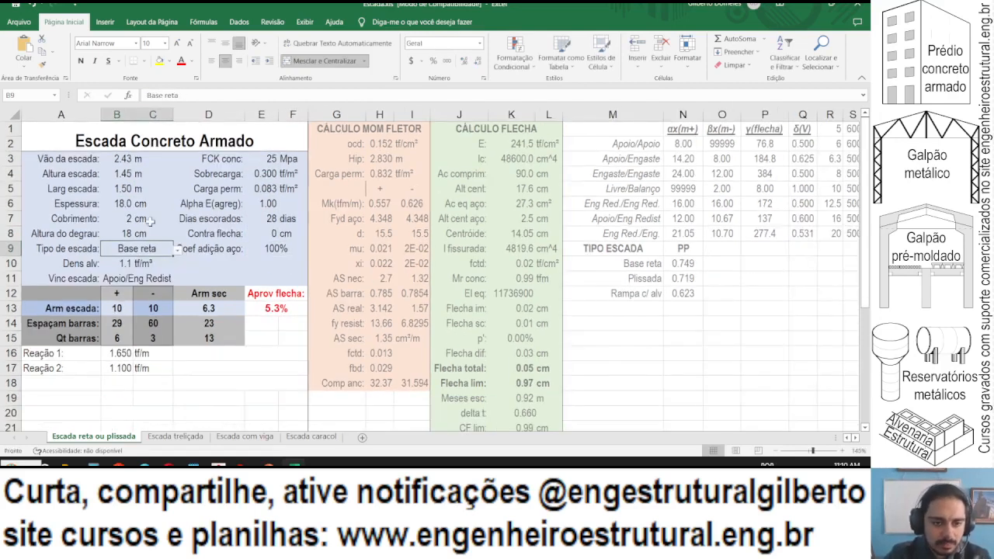
Enter the step height (Altura do degrau) as the formula =145/9.
left_click(126, 222)
key("Up")
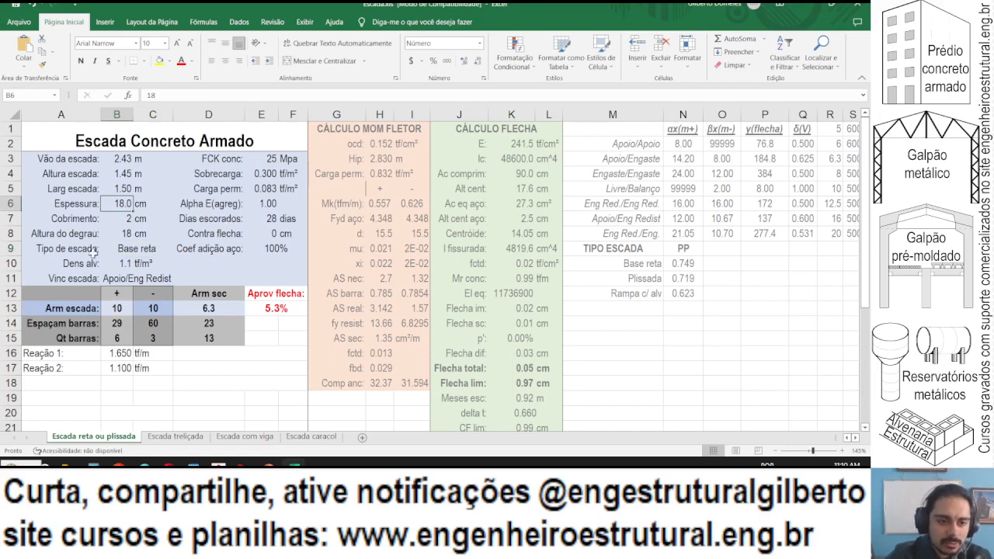
left_click(117, 245)
left_click(127, 235)
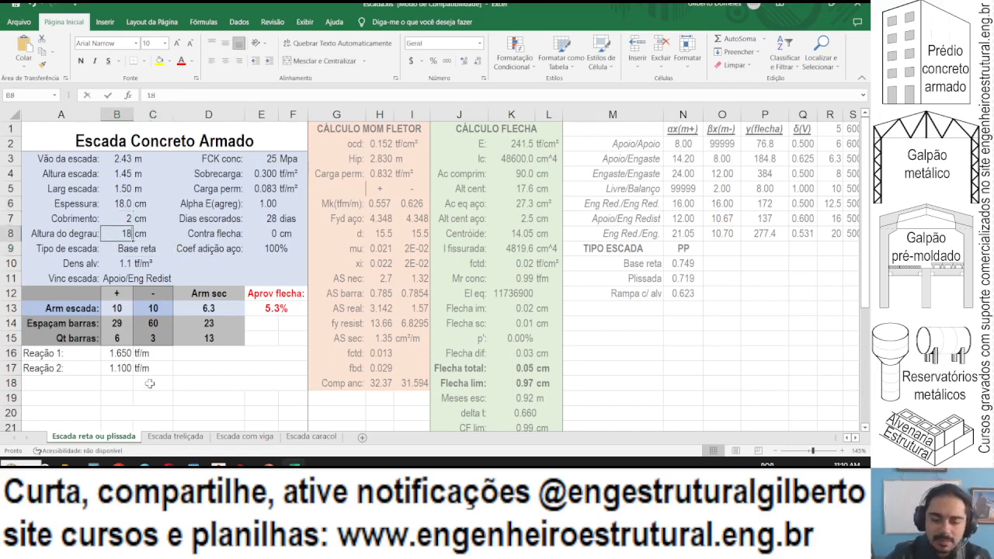
type("=9/")
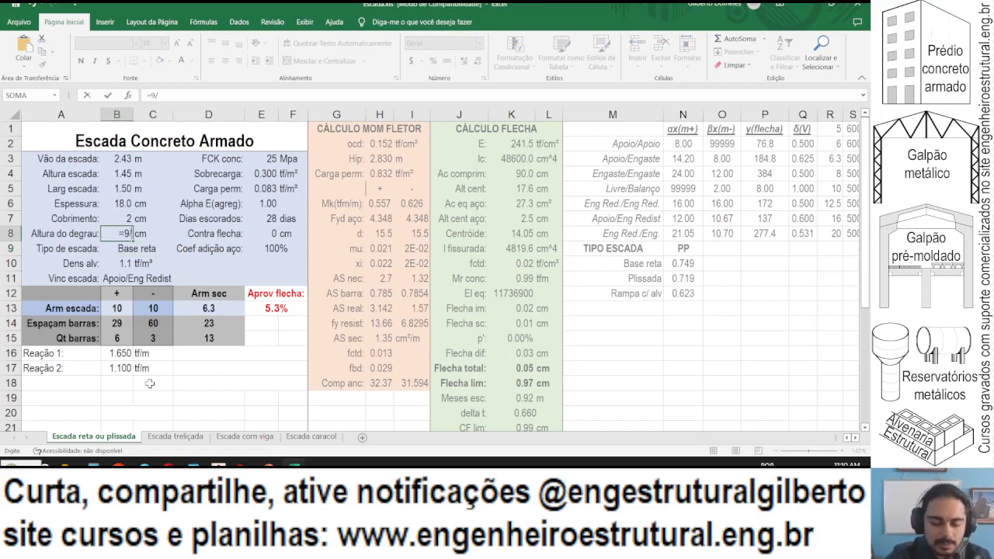
type("45")
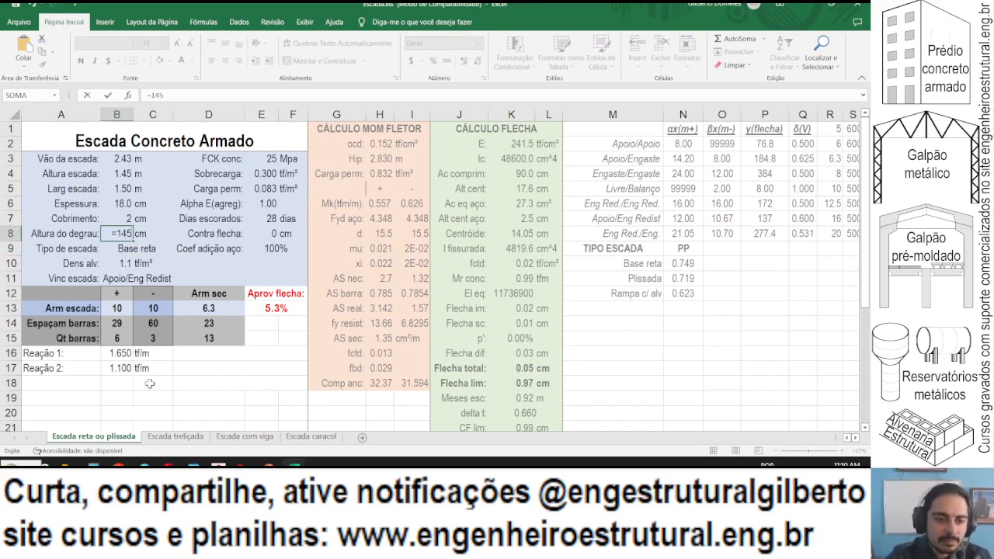
type("/9")
key("ctrl+Return")
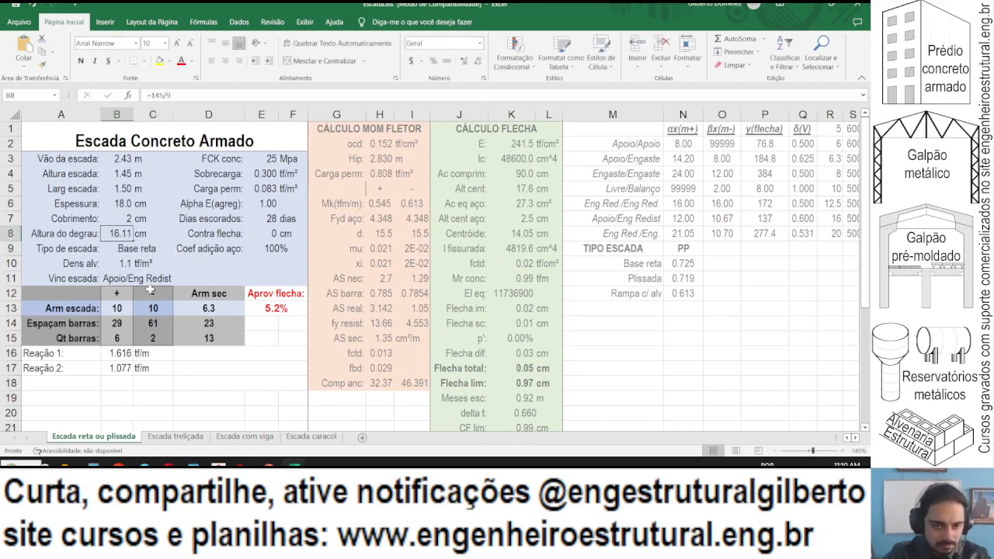
Change the staircase's support condition (Vinc escada) to Apoio/Apoio.
left_click(132, 252)
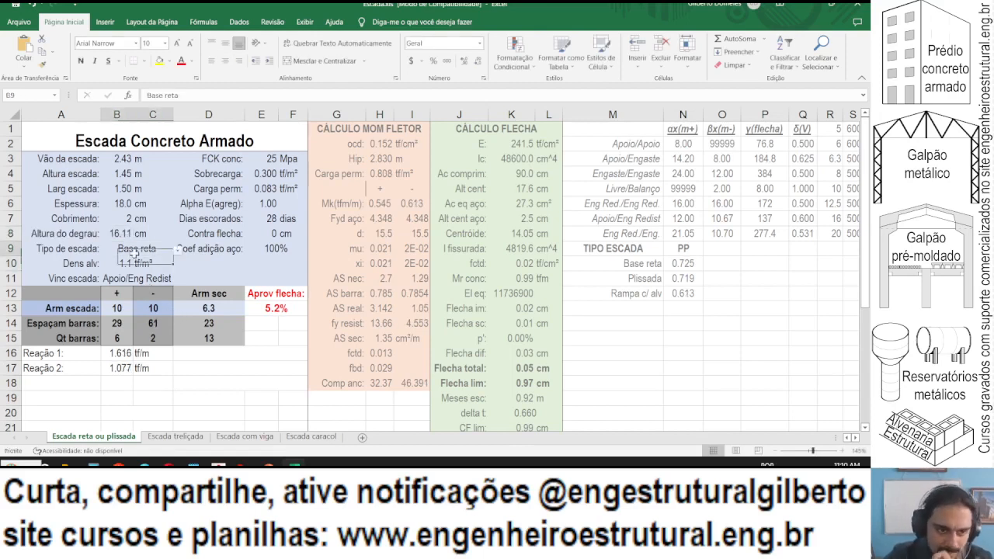
left_click(132, 265)
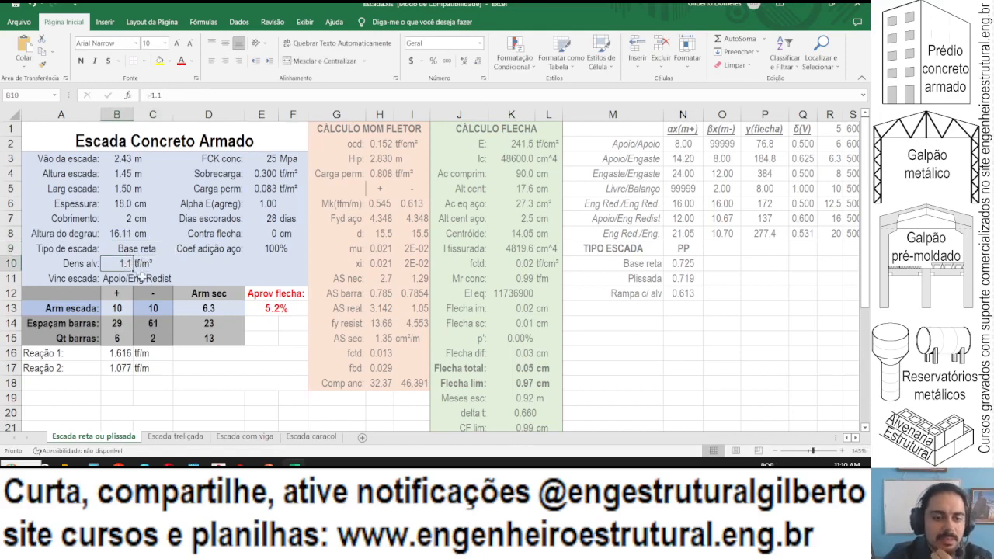
left_click(139, 277)
left_click(177, 279)
left_click(141, 289)
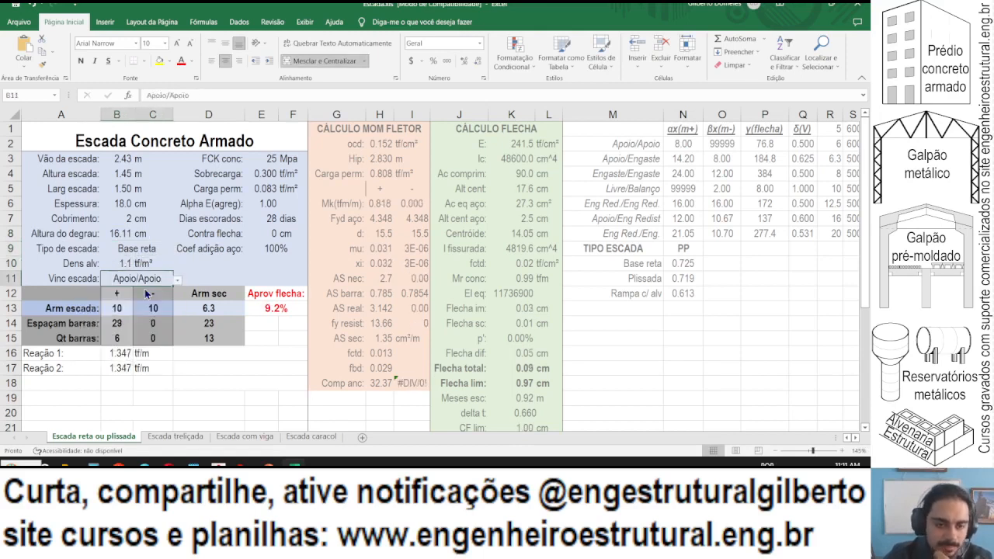
Try staircase thicknesses (Espessura) of 12 cm and 11 cm.
key("Up")
key("Up")
key("Up")
key("Up")
key("Up")
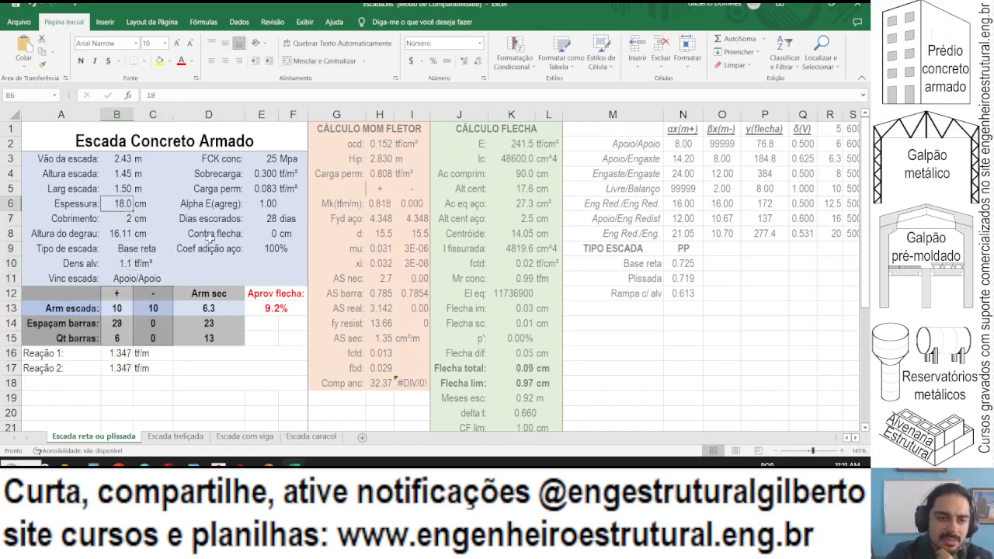
type("12")
key("Return")
key("Up")
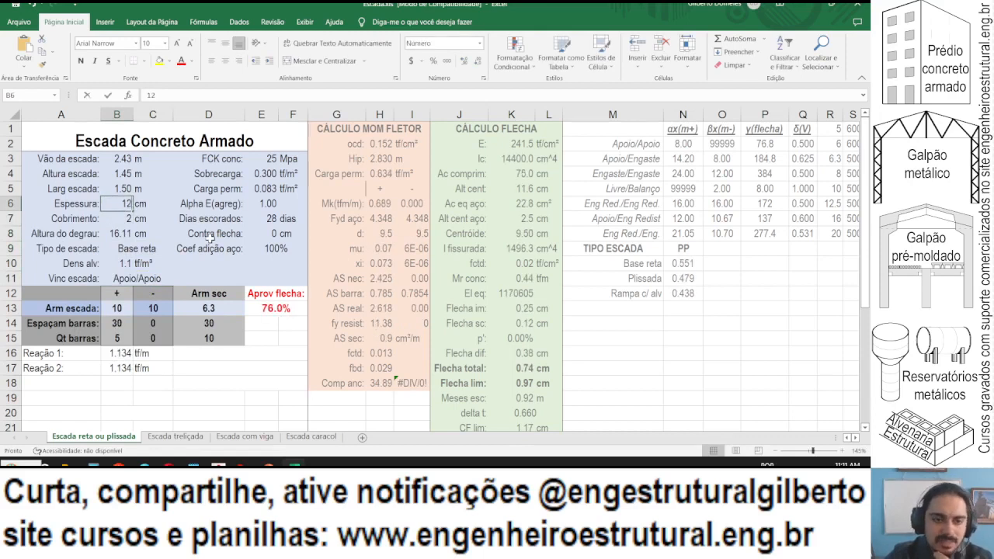
type("11")
key("Return")
key("Up")
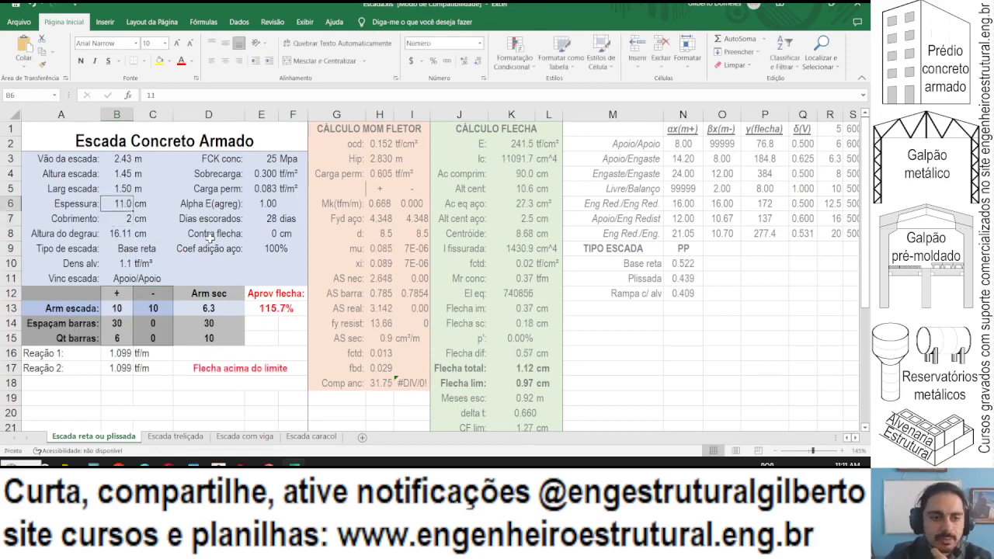
Try camber (Contra flecha) values of 2 cm and 1.5 cm for the staircase.
left_click(260, 233)
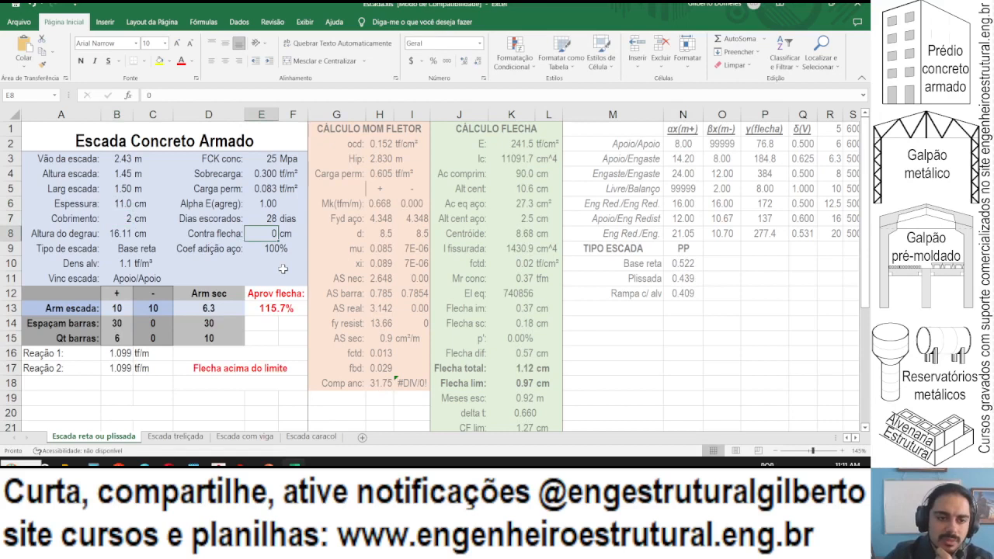
type("2")
key("Return")
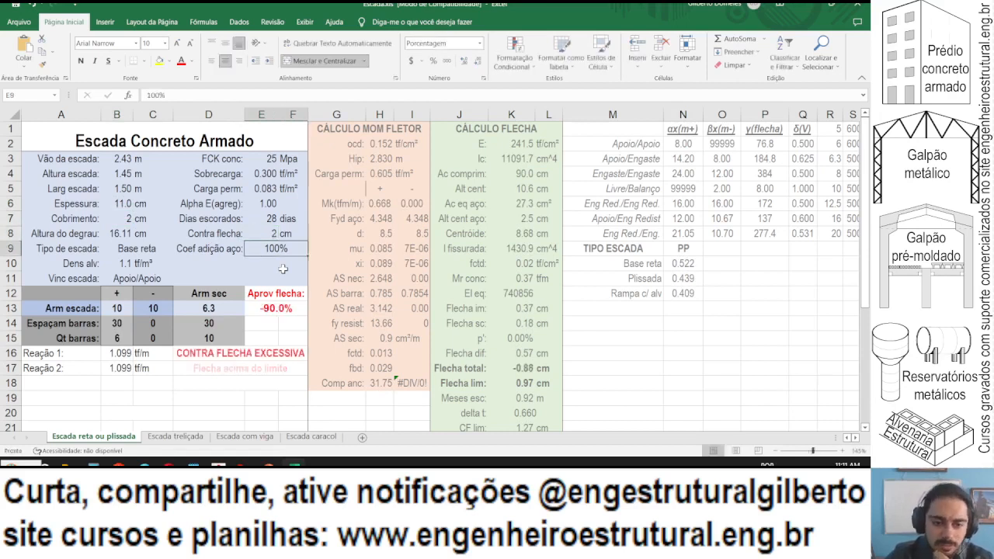
key("Up")
type("1.5")
key("Return")
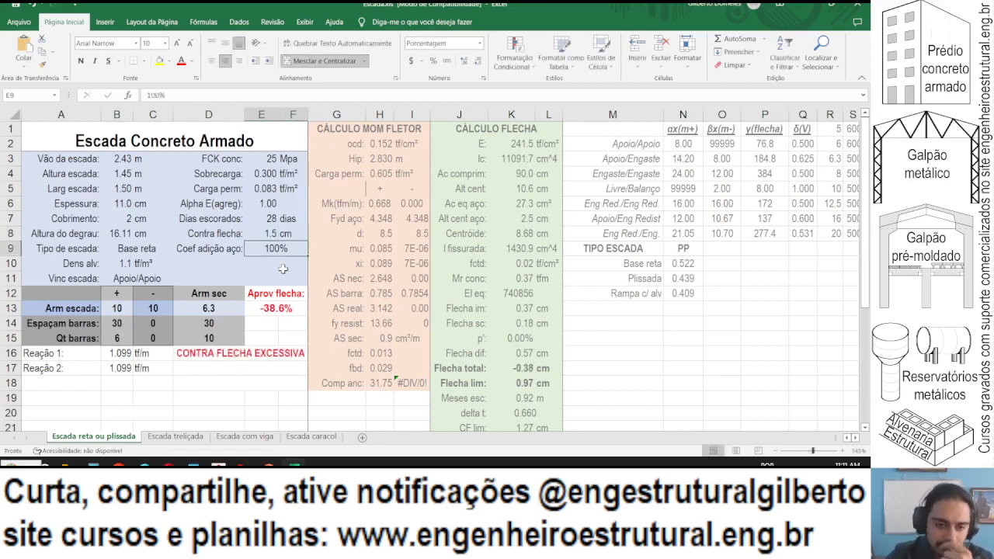
Set the staircase's thickness (Espessura) to 10 cm.
key("Up")
key("Left")
key("Left")
key("Left")
key("Up")
key("Up")
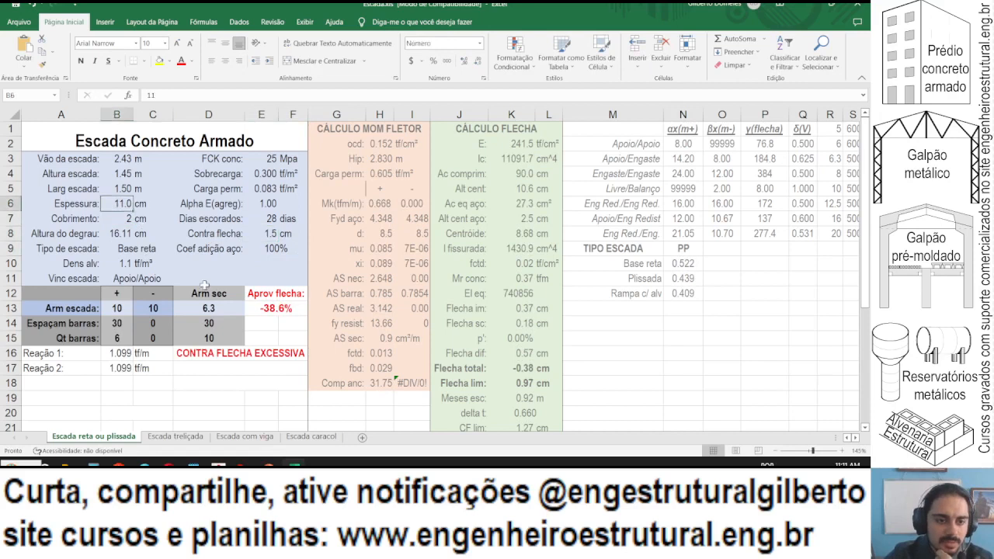
type("10")
key("Return")
Set the staircase's camber (Contra flecha) to 1 cm.
key("Up")
key("Right")
key("Right")
key("Right")
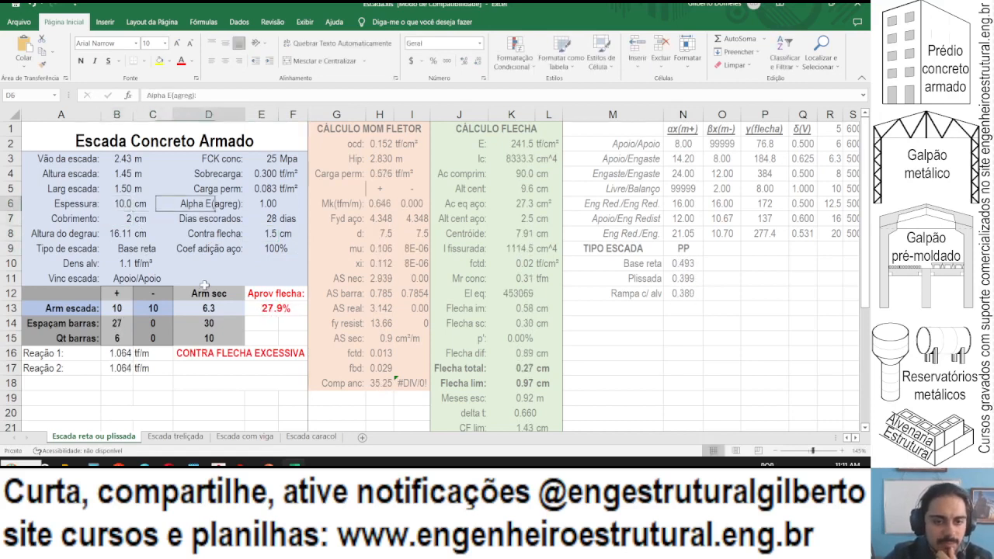
key("Down")
key("Down")
type("1")
key("Return")
key("Up")
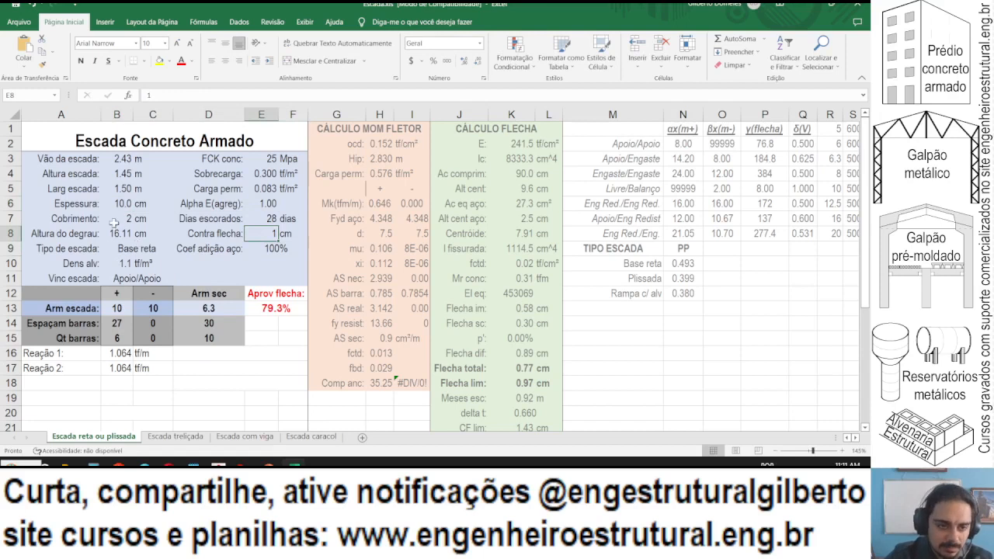
Set the staircase's positive reinforcement (Arm escada) to bar size 8 and review the resulting bar spacing and quantity.
left_click(122, 305)
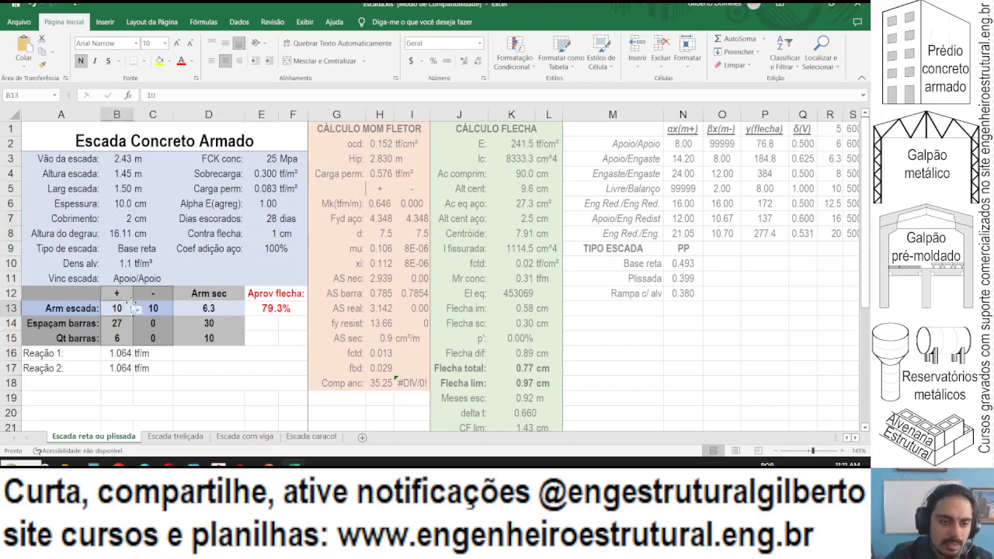
left_click(138, 309)
left_click(81, 356)
left_click(119, 322)
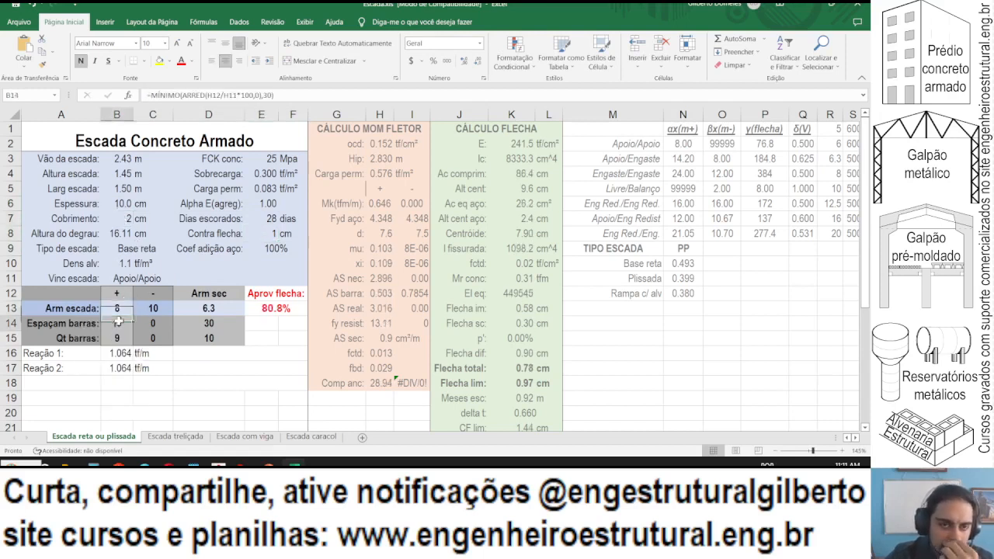
left_click(129, 311)
left_click(120, 337)
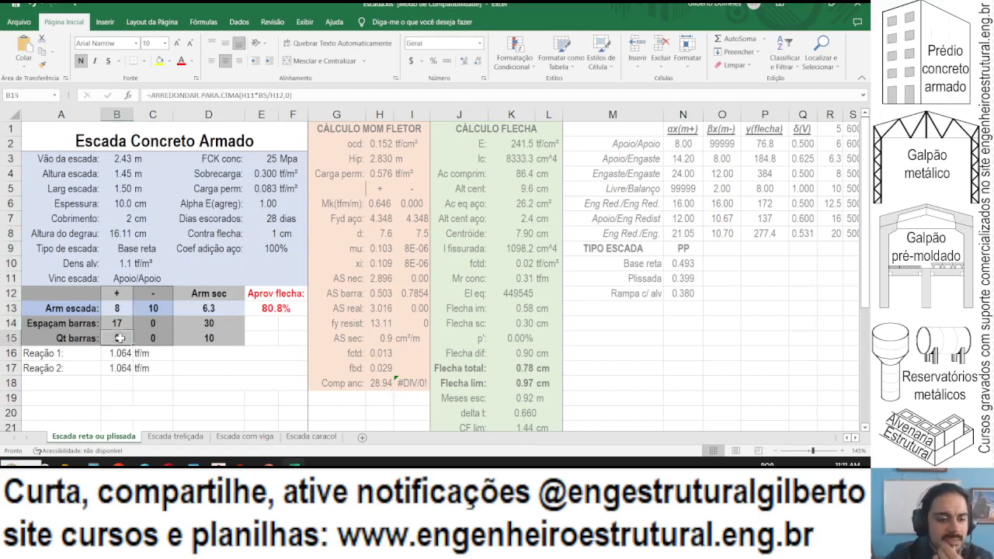
scroll(135, 303, "down", 1)
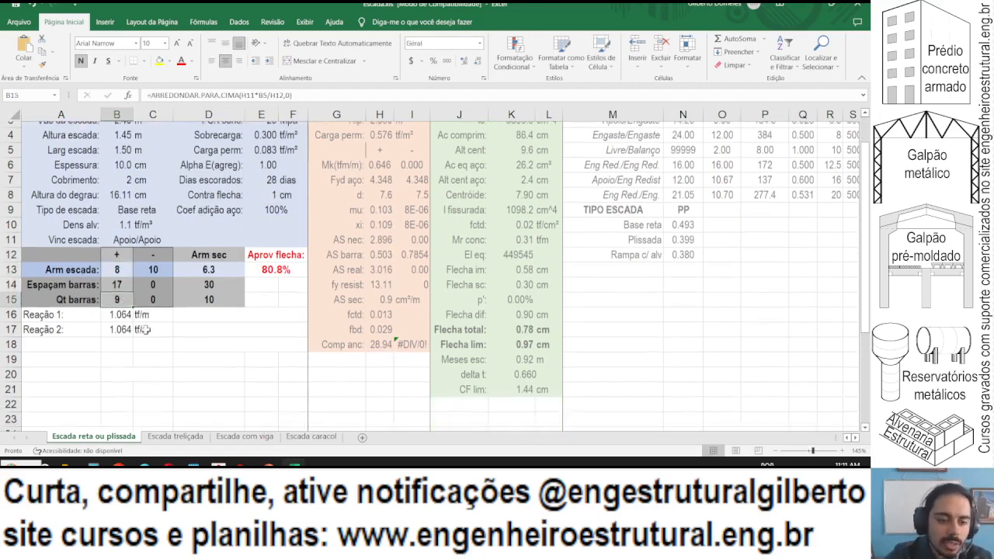
left_click(132, 266)
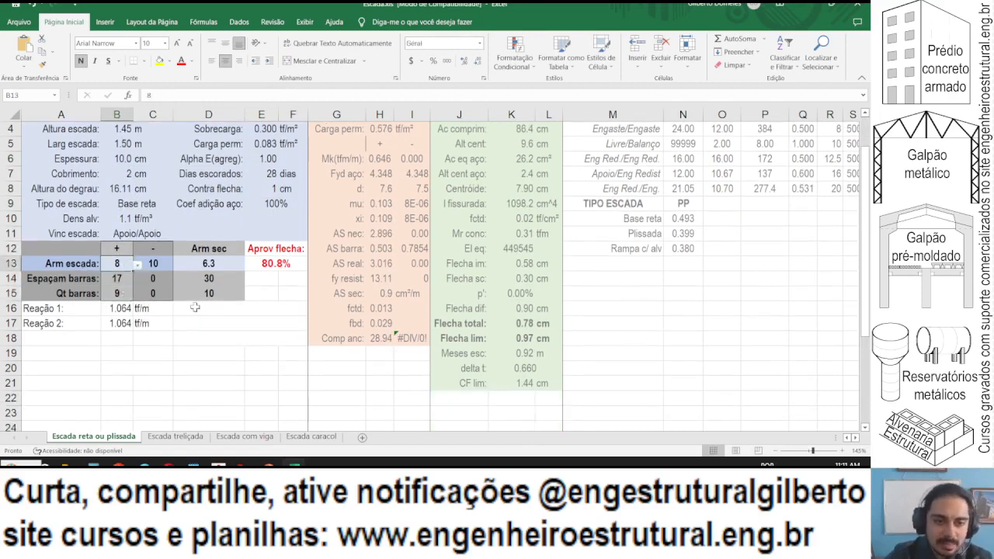
scroll(188, 326, "up", 1)
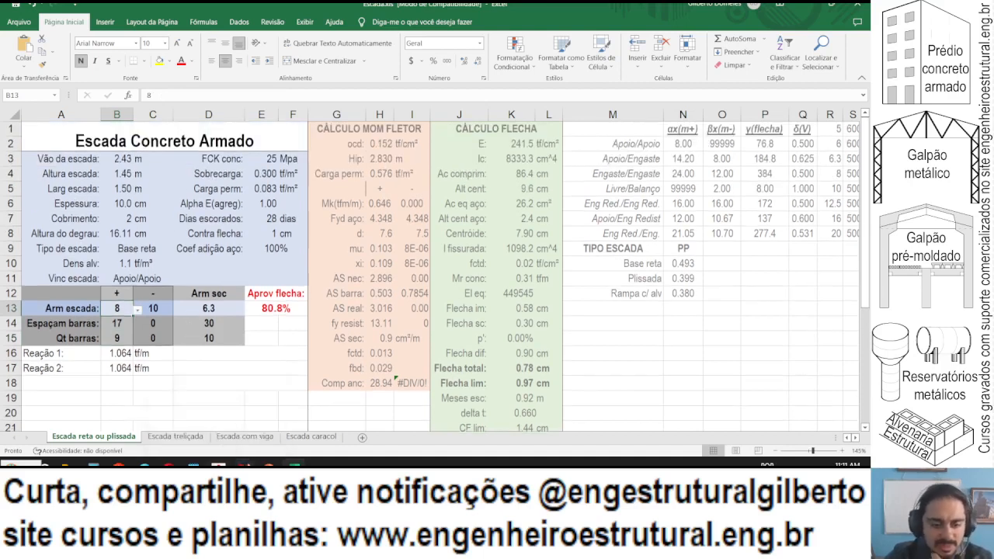
Switch to the floor plan in Paint and mark the stair landing between the two blue beam lines in red.
left_click(144, 463)
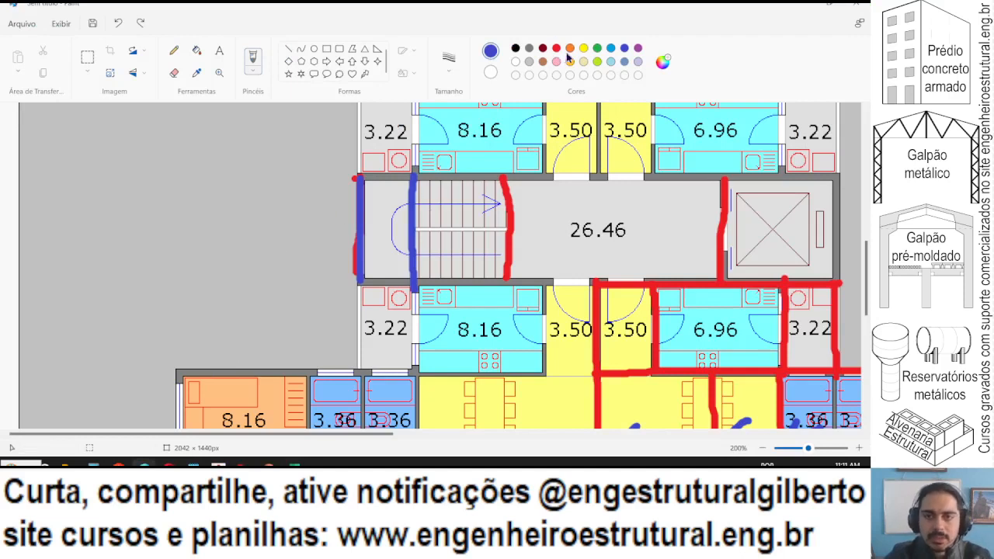
mouse_move(378, 200)
left_mouse_down()
mouse_move(386, 253)
mouse_move(395, 247)
left_mouse_up()
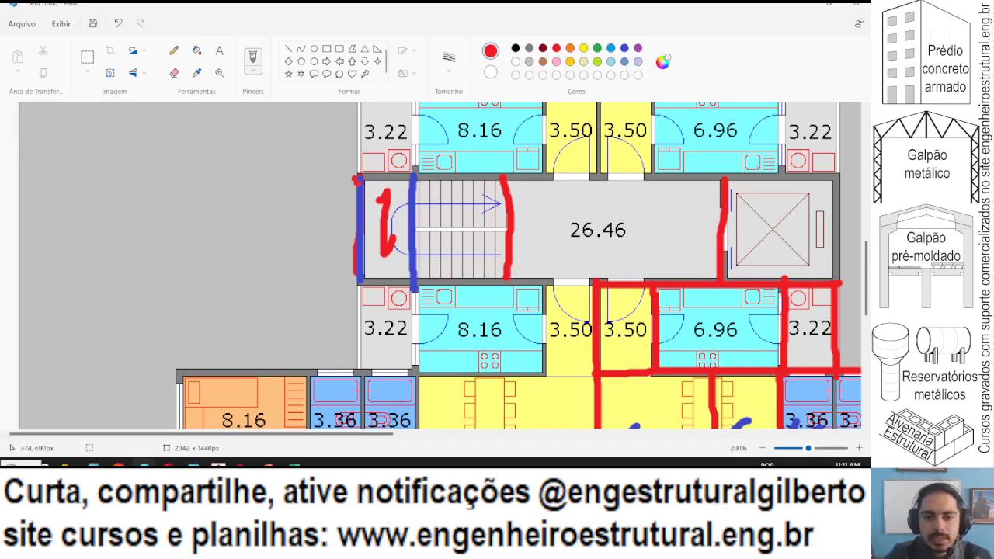
Try to retrace the outer blue beam line beside the stair landing in red, undoing each stroke.
left_click_drag(364, 181, 364, 289)
key("ctrl+z")
left_click_drag(366, 186, 360, 285)
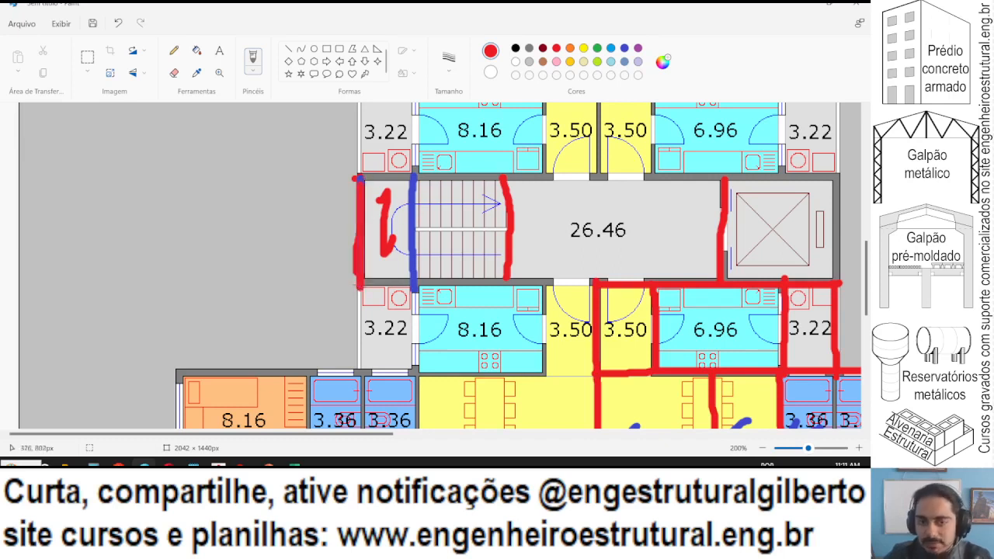
key("ctrl+z")
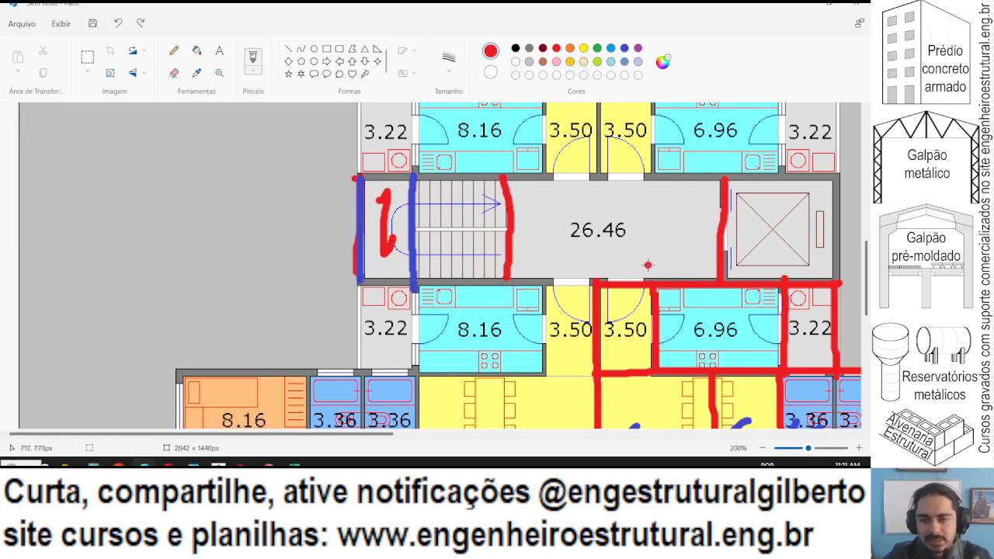
Return to the Excel spreadsheets and close the beam workbook Viga.xlsx, saving its changes.
key("alt+Tab")
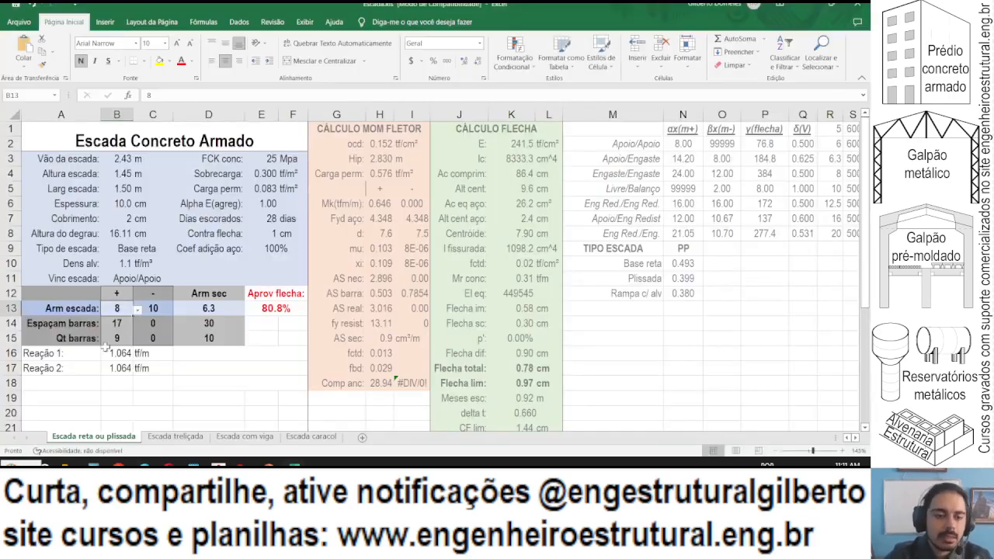
left_click(123, 207)
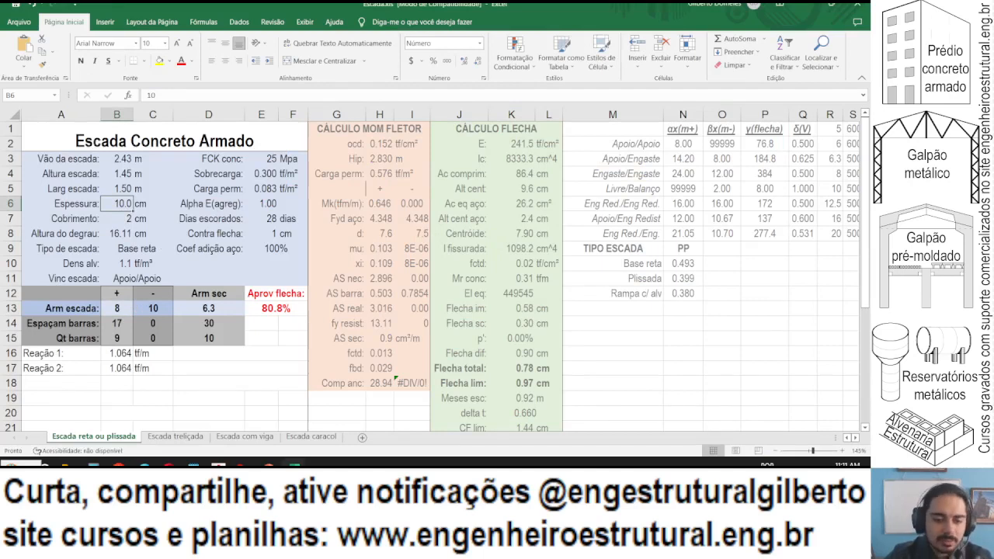
left_click(294, 464)
left_click(402, 423)
left_click(295, 464)
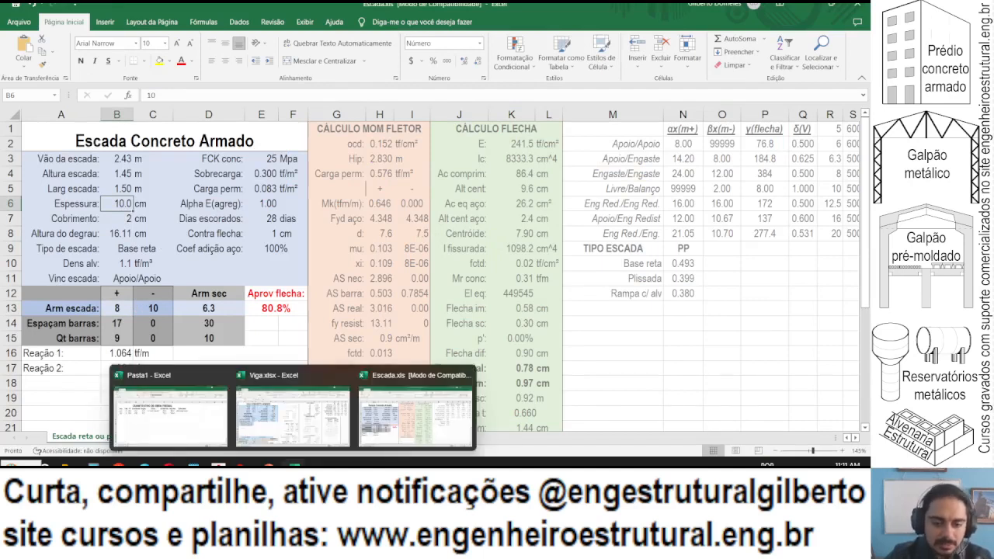
left_click(291, 424)
left_click(857, 6)
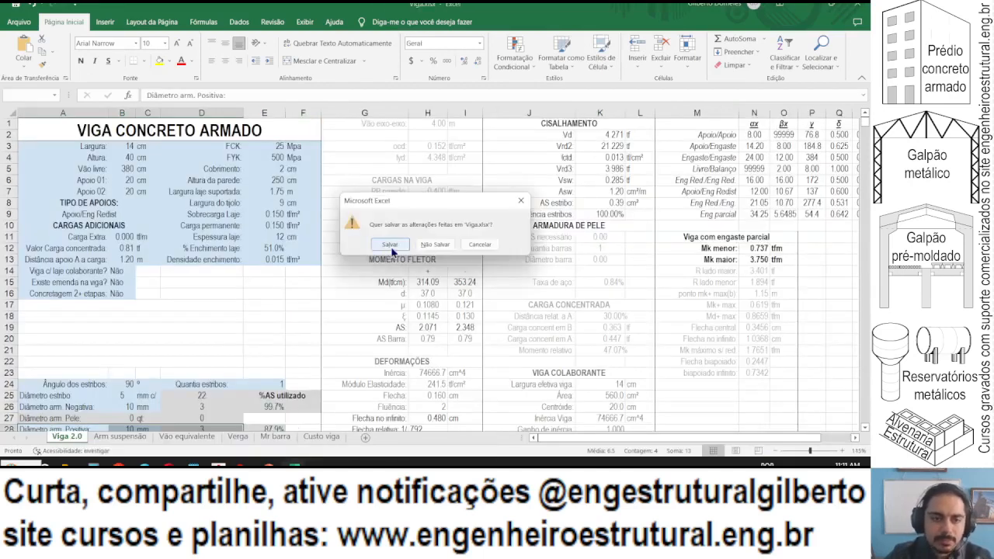
left_click(391, 245)
In the Pasta1 quantities spreadsheet, add the item "Escada:" in row 6 with the unit m².
left_click(294, 464)
left_click(227, 404)
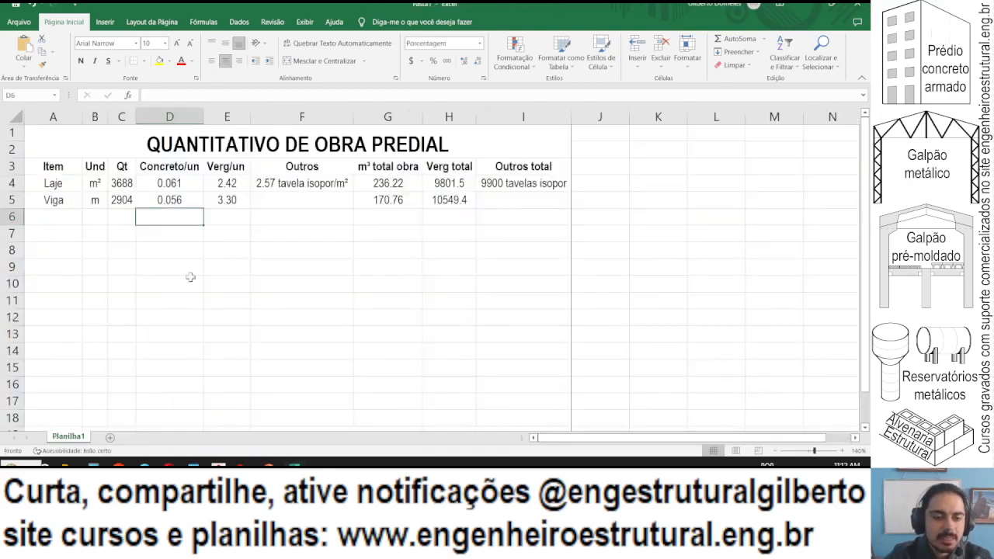
key("Left")
key("Left")
key("Left")
type("Escada")
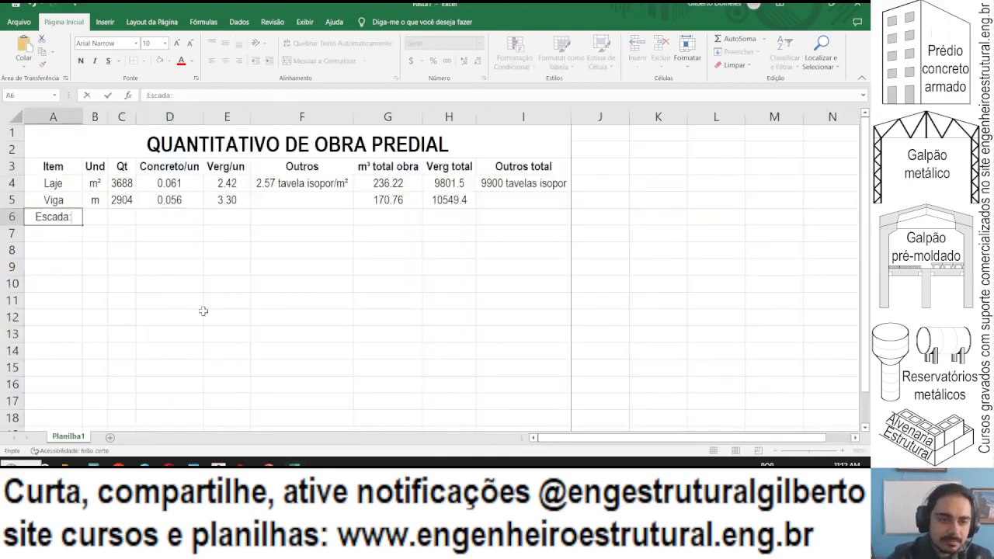
type(":")
key("Tab")
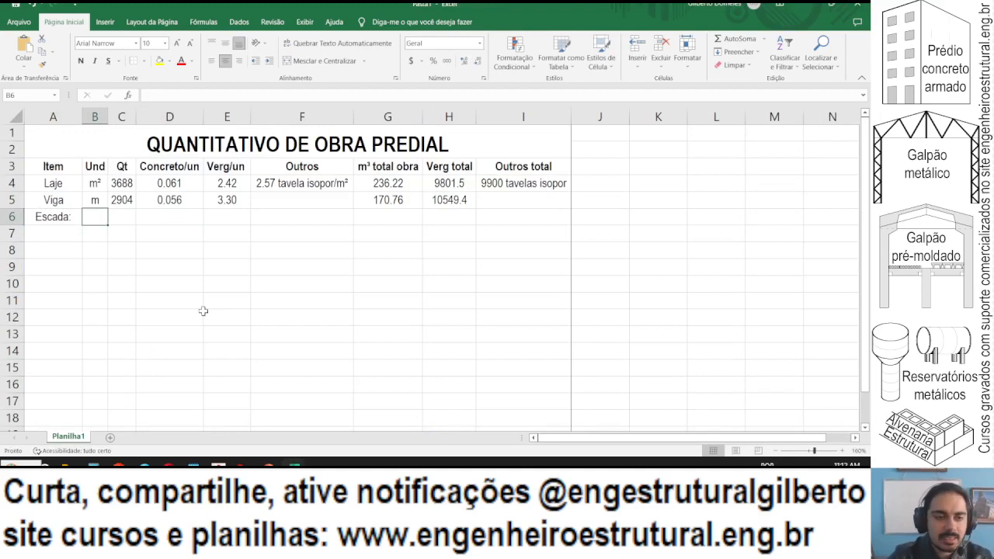
type("m²")
key("Tab")
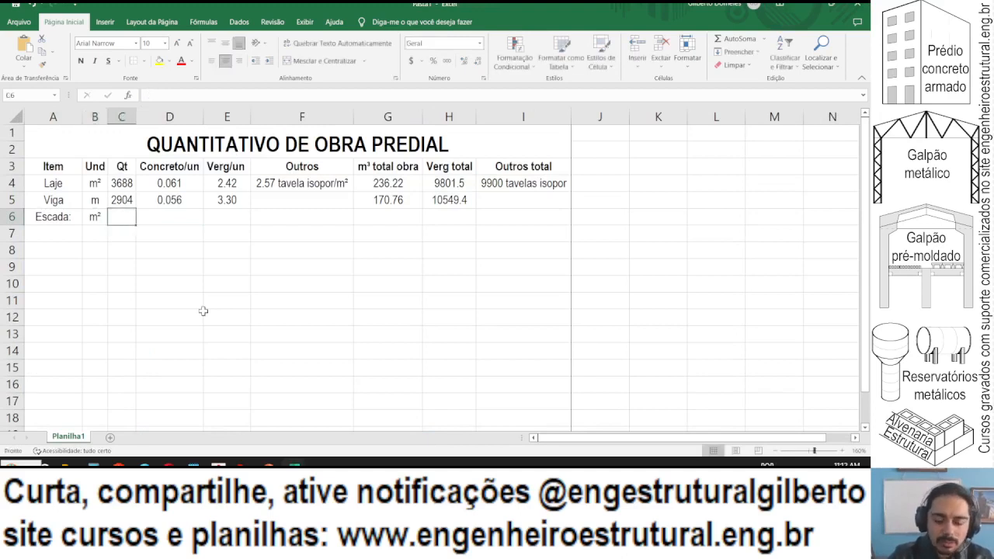
Enter the staircase quantity in C6 as =2.43*1.5*2*8, using the span and width from the Escada spreadsheet.
type("=")
key("alt+Tab")
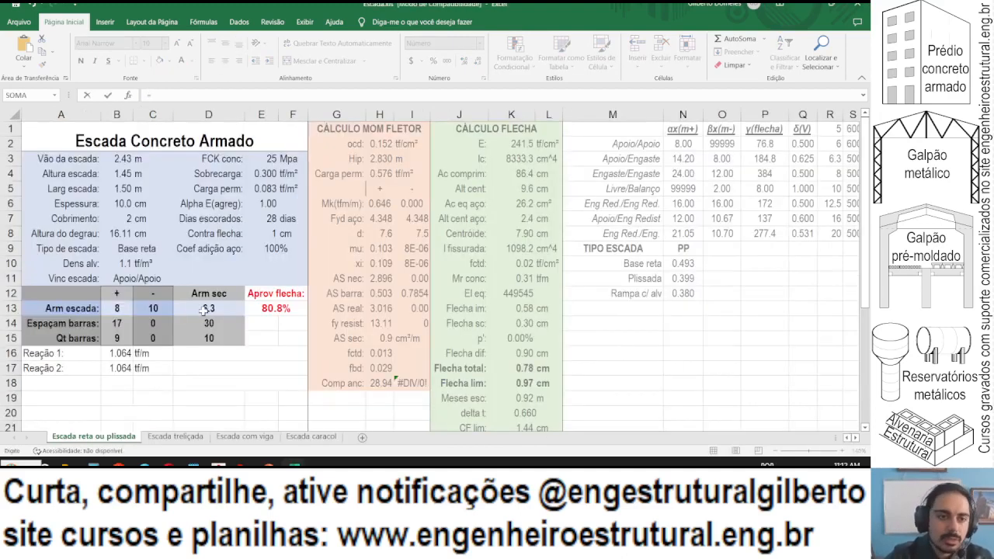
key("alt+Tab")
type("2.43")
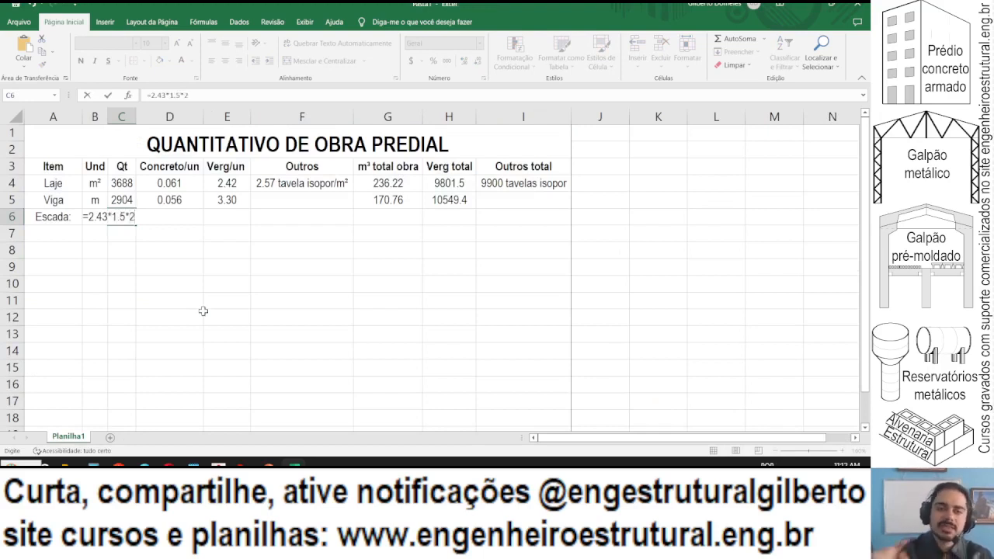
key("ctrl+Return")
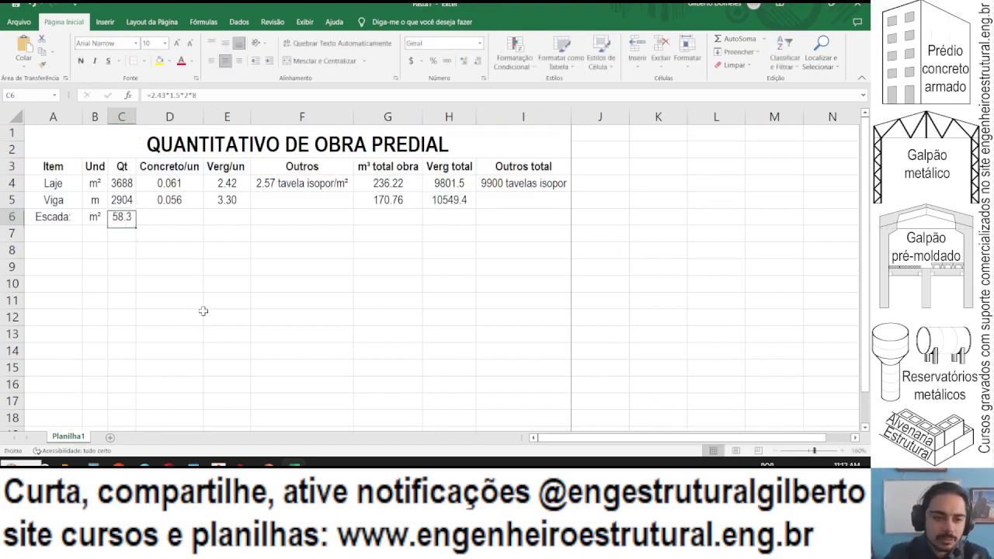
Enter =0.1/COS(RADIANOS(30)) as the staircase's Concreto/un in D6 and apply the comma number style.
left_click(161, 216)
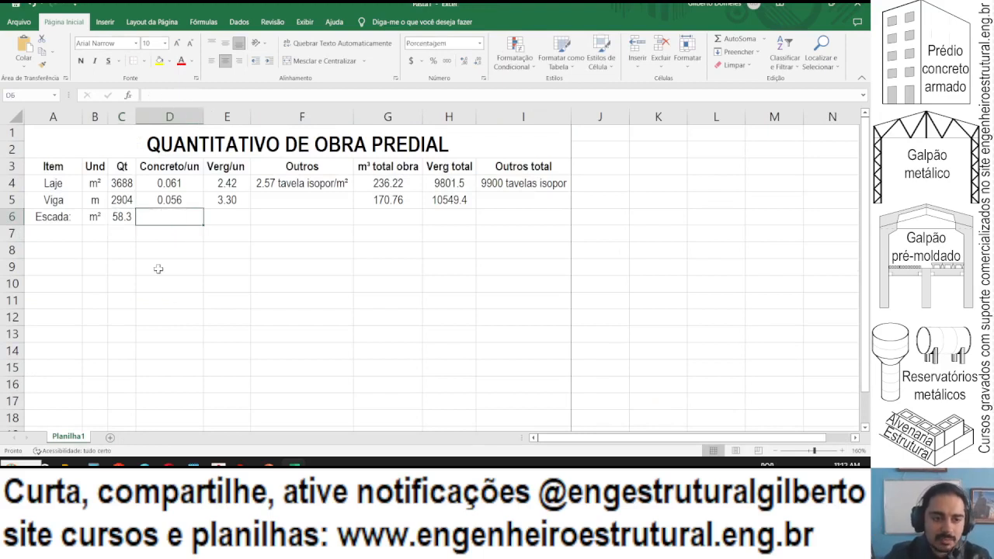
type("=")
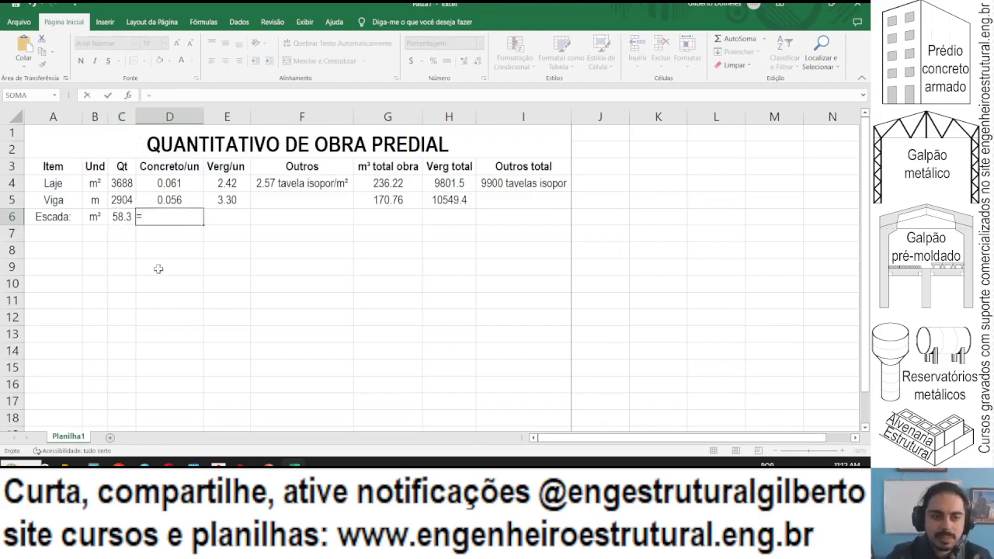
type("0.1")
key("ctrl+Tab")
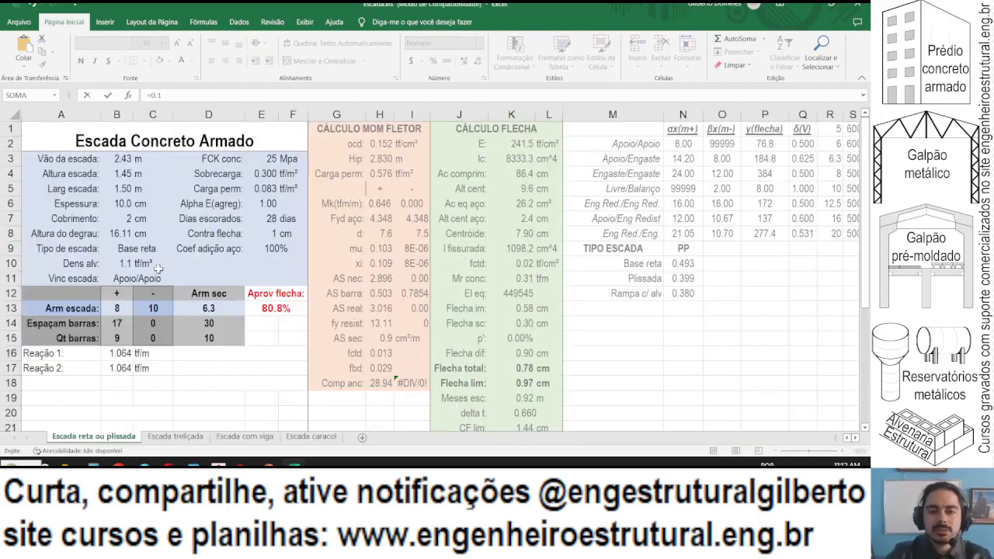
key("ctrl+Tab")
type("1/cos(30")
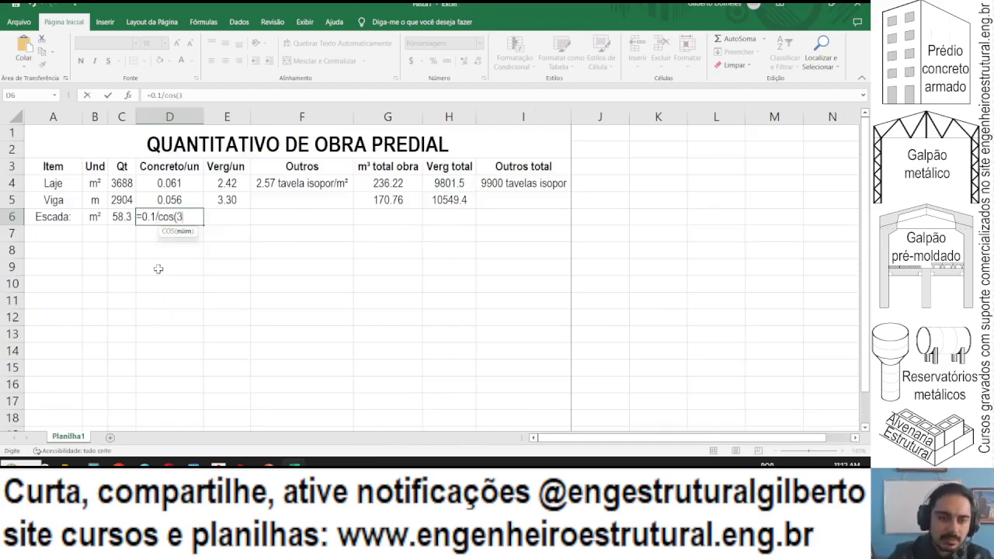
key("BackSpace")
type("radianos(30")
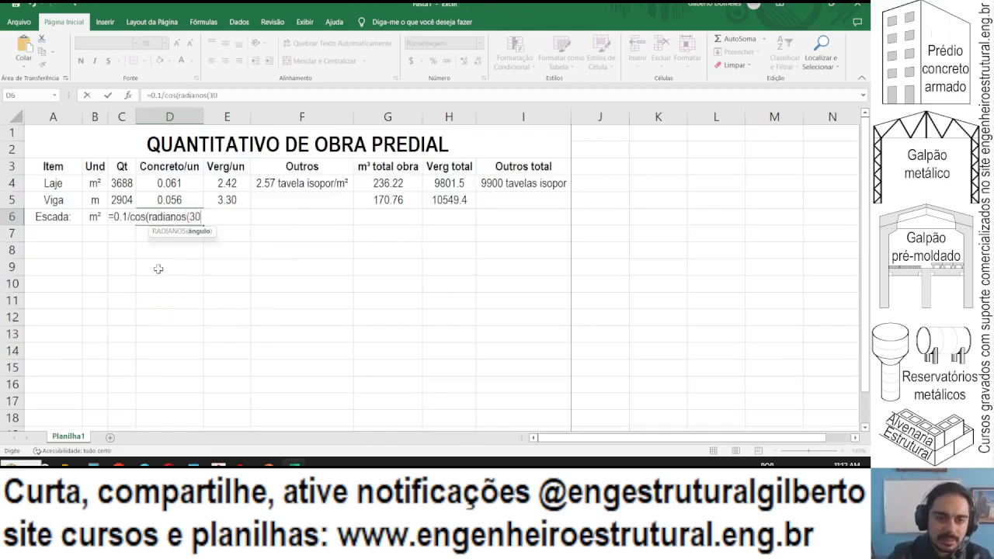
type("))")
key("ctrl+Return")
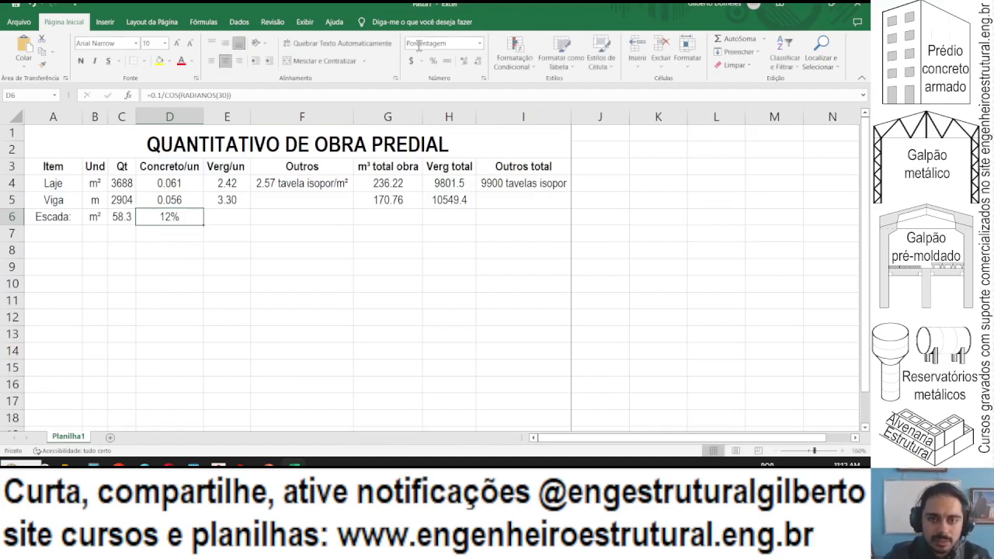
left_click(446, 61)
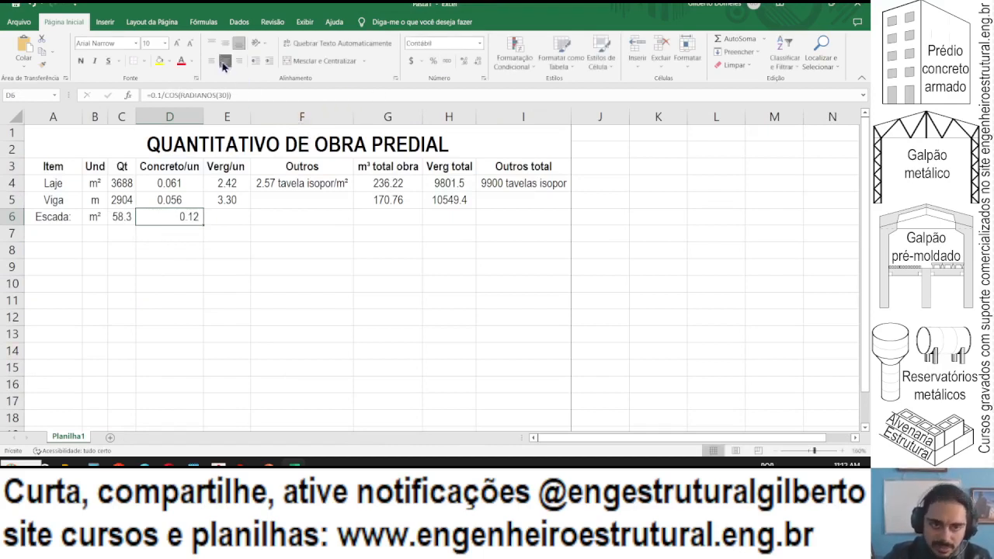
Change the angle in the staircase's Concreto/un formula to 35 degrees.
left_click(240, 94)
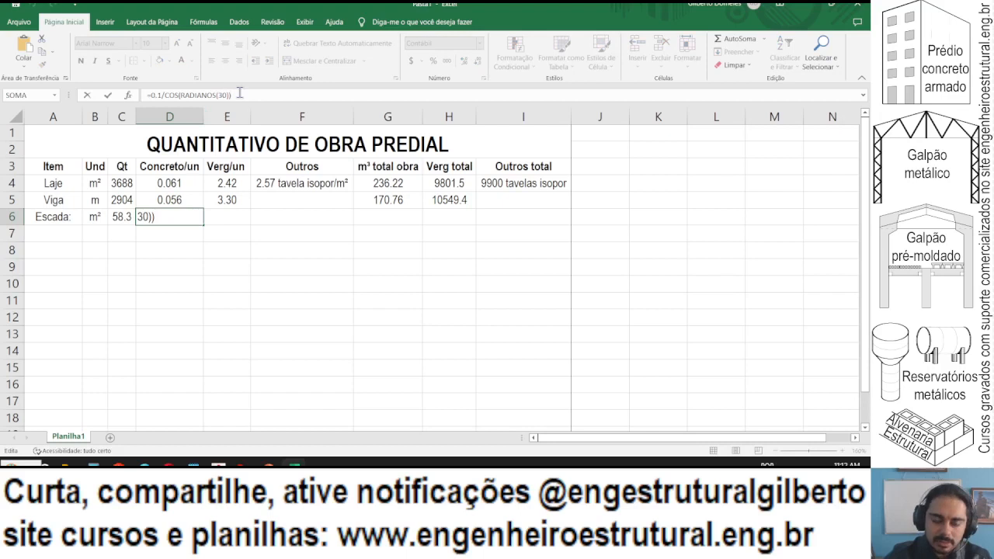
left_click(224, 94)
key("BackSpace")
type("5")
key("Return")
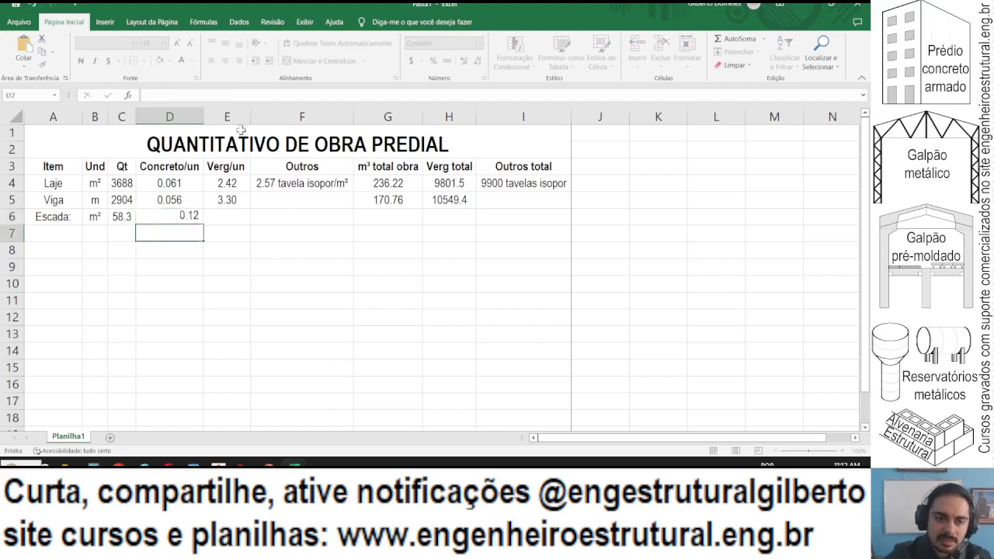
Add half the step height, +0.1611/2, to the staircase's Concreto/un formula in D6.
key("Up")
left_click(249, 94)
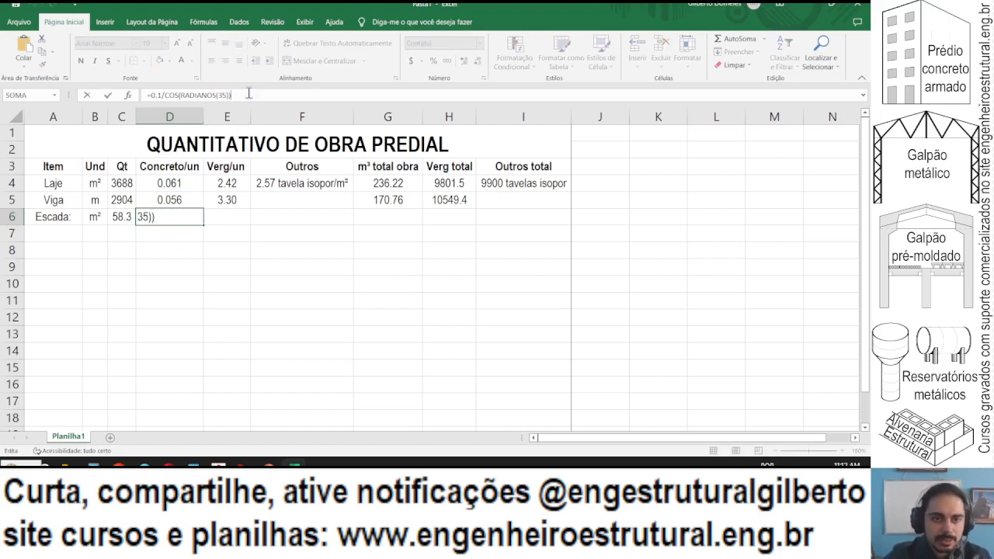
type("+")
key("ctrl+Tab")
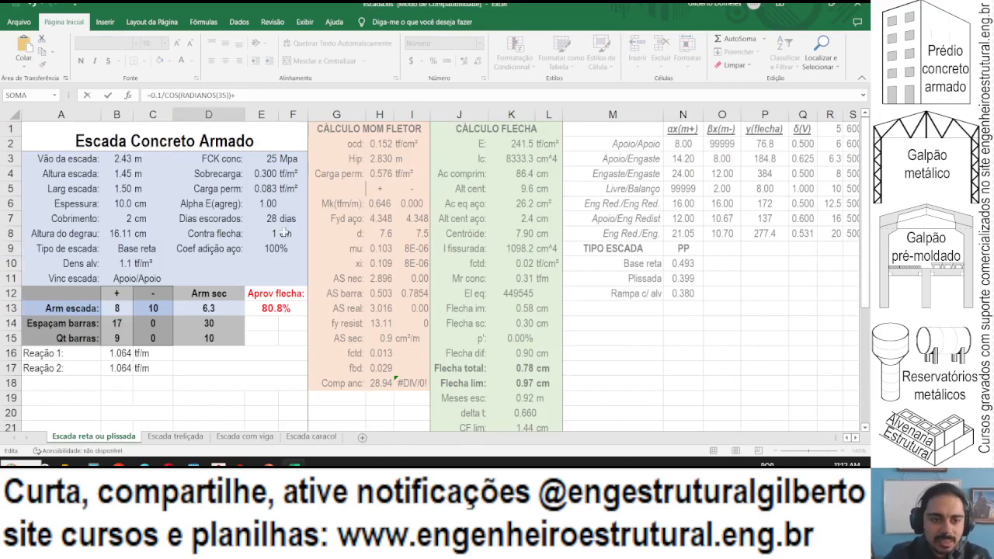
key("ctrl+Tab")
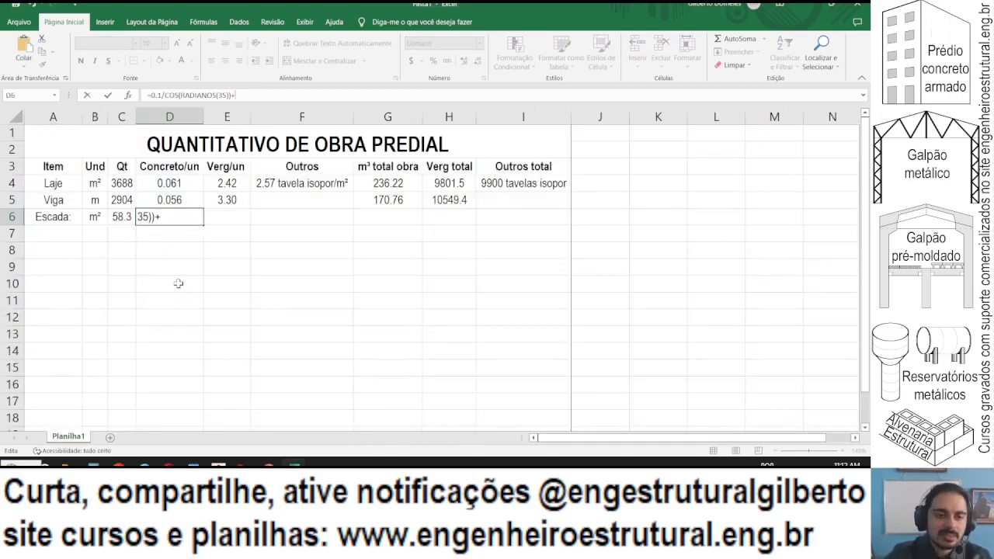
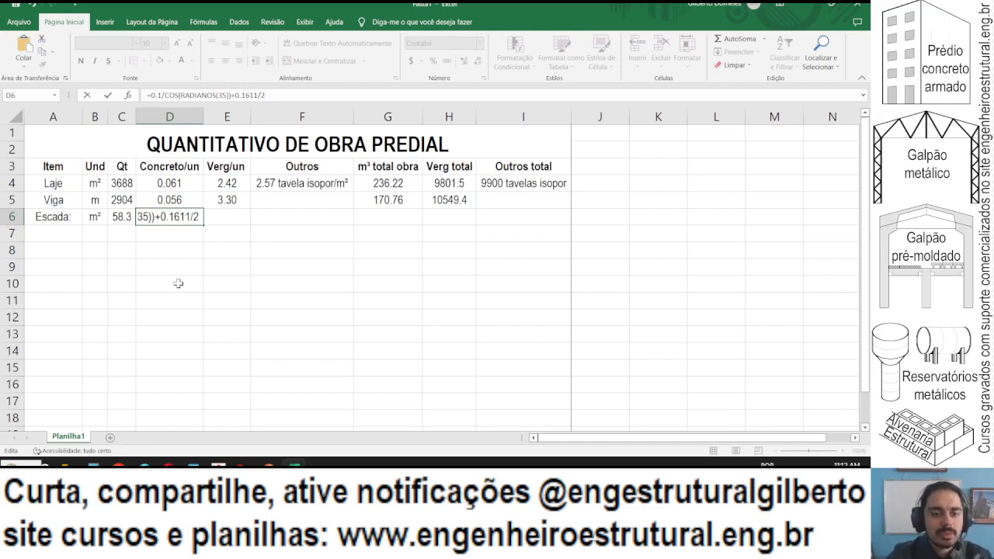
key("Return")
key("Up")
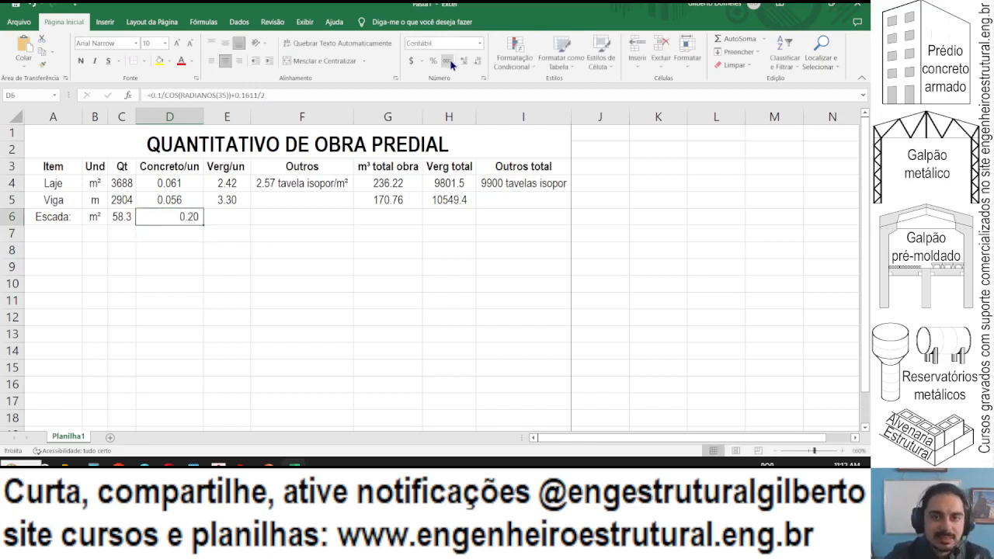
Try to increase the number of decimal places shown for the staircase's Concreto/un value in D6.
left_click(168, 201)
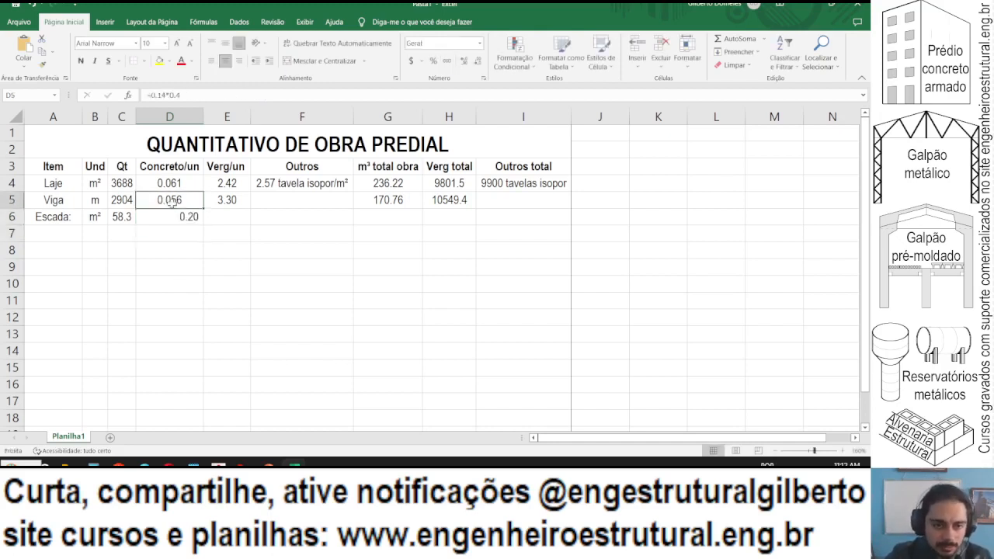
left_click(174, 215)
left_click(211, 114)
left_click(181, 205)
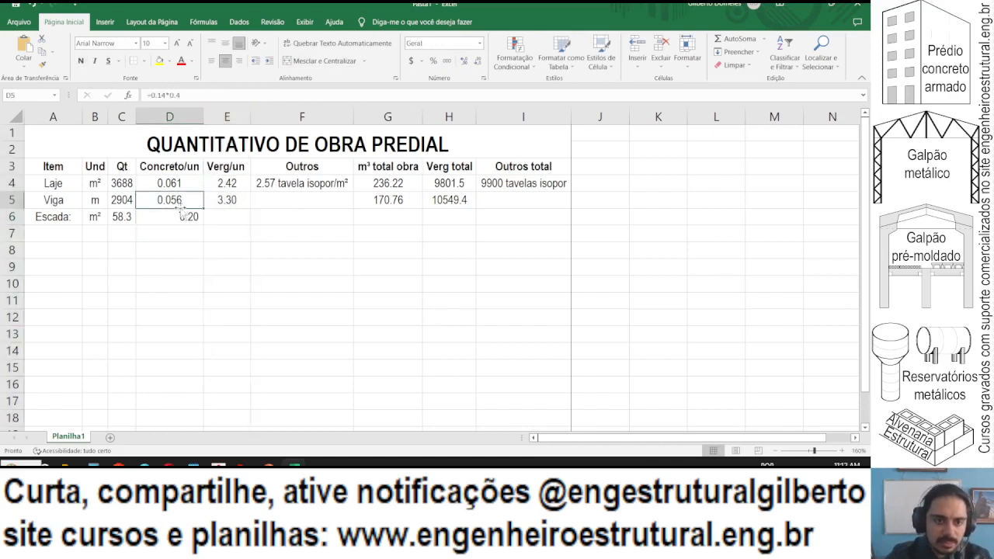
left_click(185, 212)
left_click(464, 61)
left_click(463, 61)
left_click(463, 60)
left_click(463, 60)
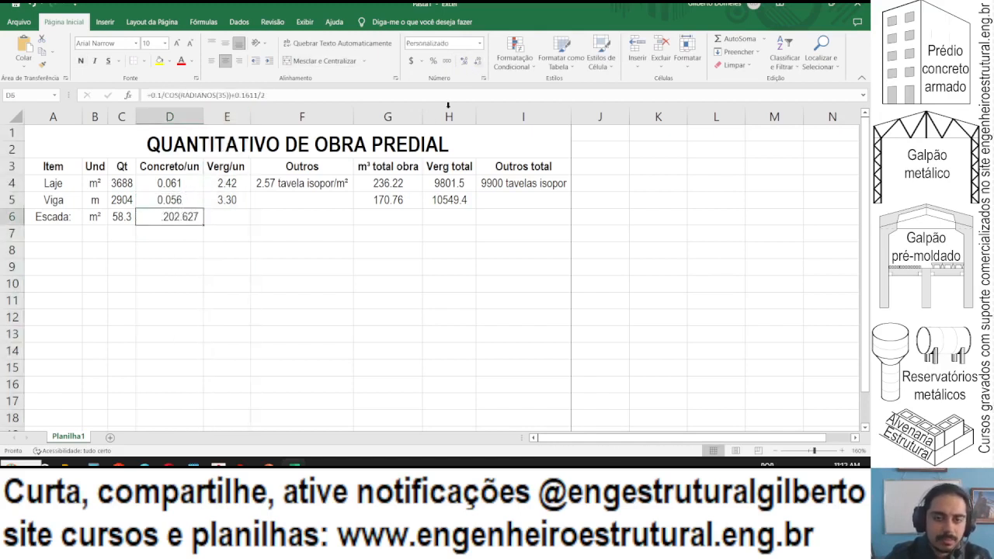
left_click(188, 195)
left_click(186, 212)
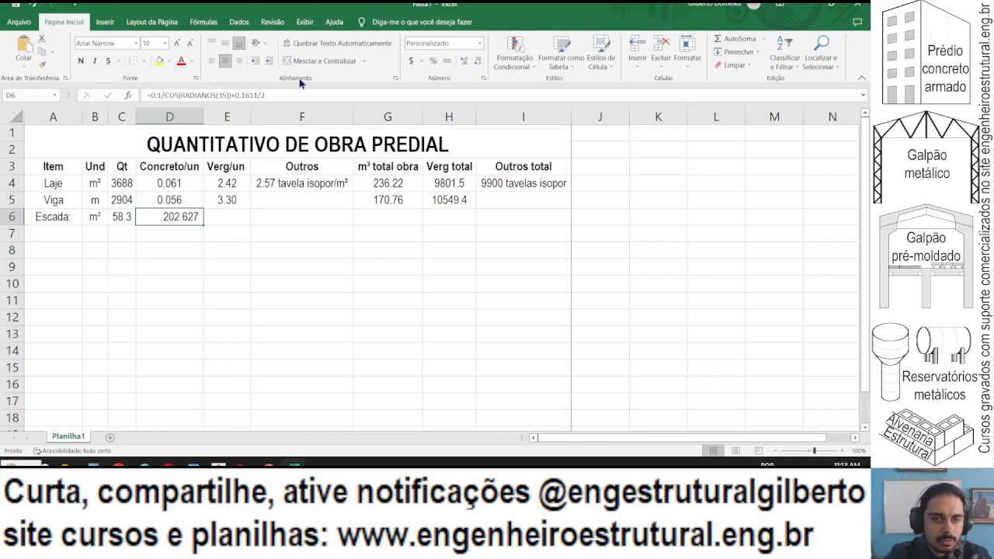
Copy the formula text from D6 and enter it in the General-format cell D7 below.
left_click_drag(299, 93, 3, 98)
key("ctrl+c")
key("Return")
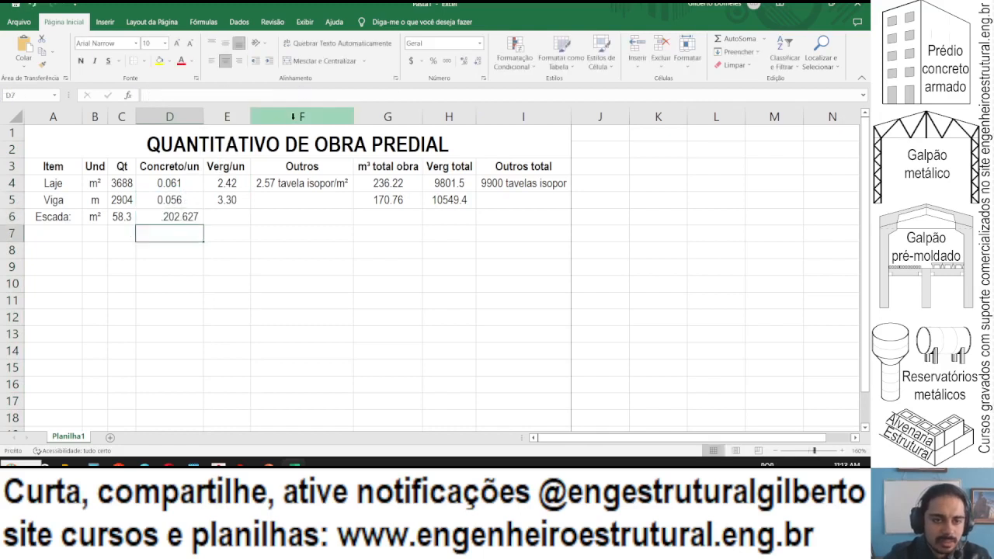
left_click(266, 99)
key("ctrl+v")
key("Return")
Move the formula cell from D7 to D6, replacing the staircase's Concreto/un cell, and check its formula.
left_click(183, 234)
key("ctrl+x")
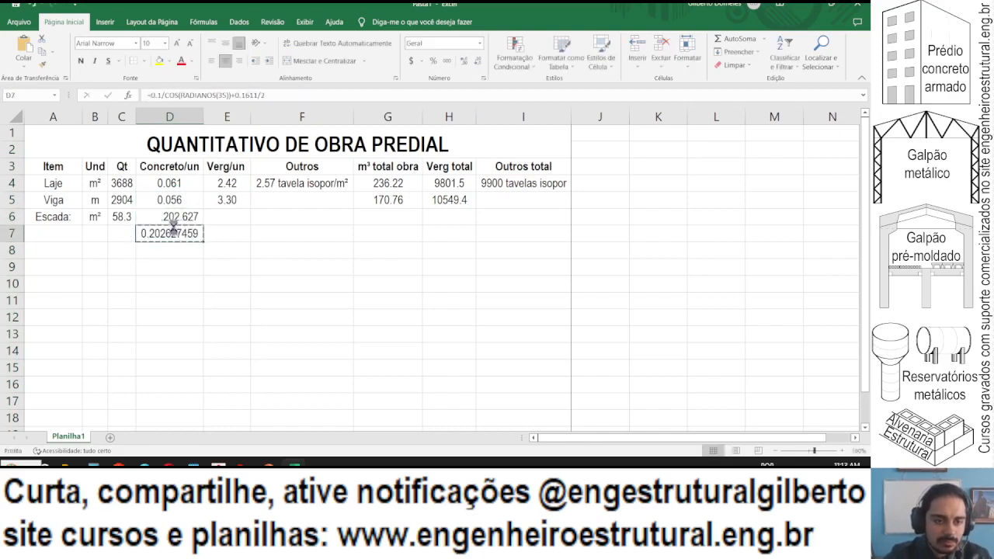
left_click(172, 218)
key("ctrl+v")
left_click(230, 95)
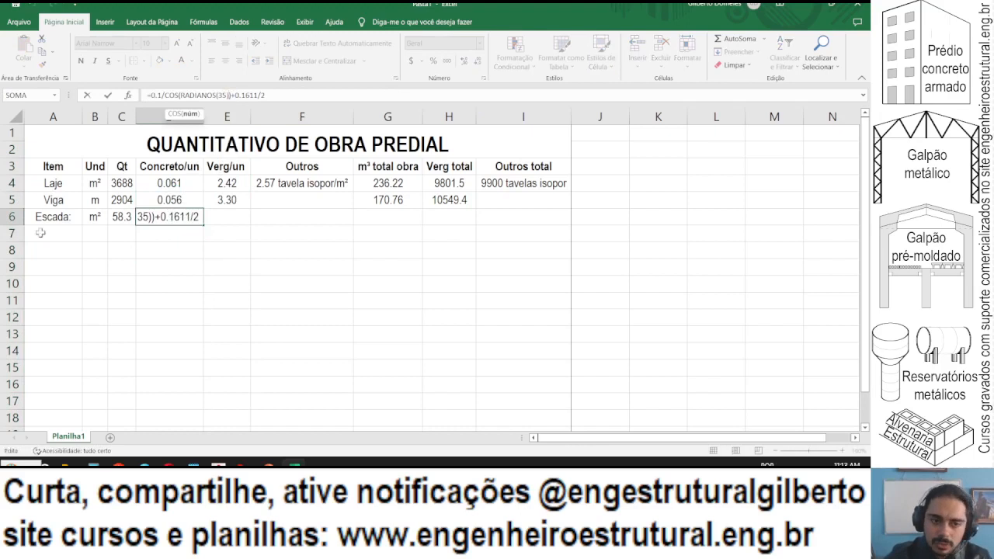
left_click(181, 95)
key("Return")
Reduce the staircase's Concreto/un value in D6 to three decimal places.
left_click(188, 220)
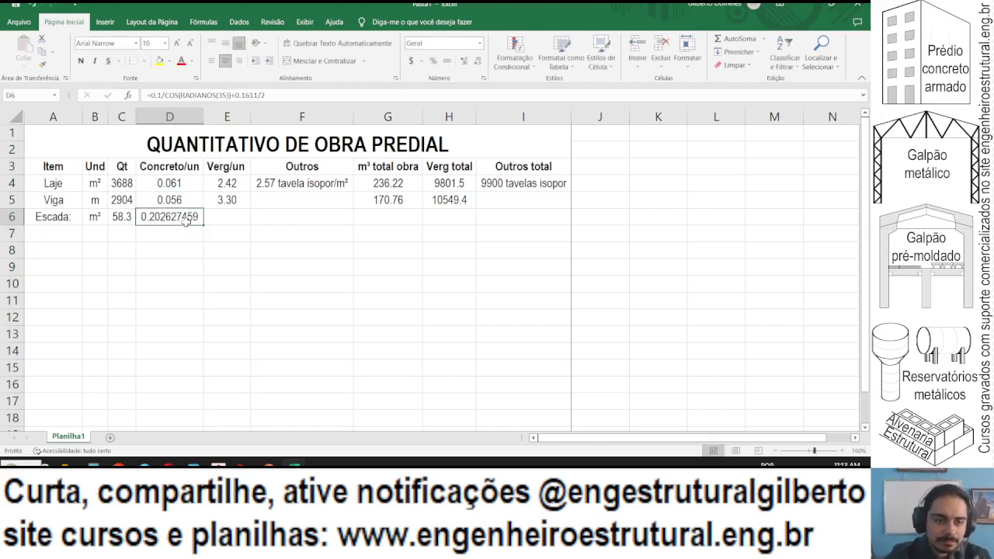
left_click(477, 61)
left_click(477, 61)
left_click(477, 60)
left_click(477, 61)
left_click(477, 60)
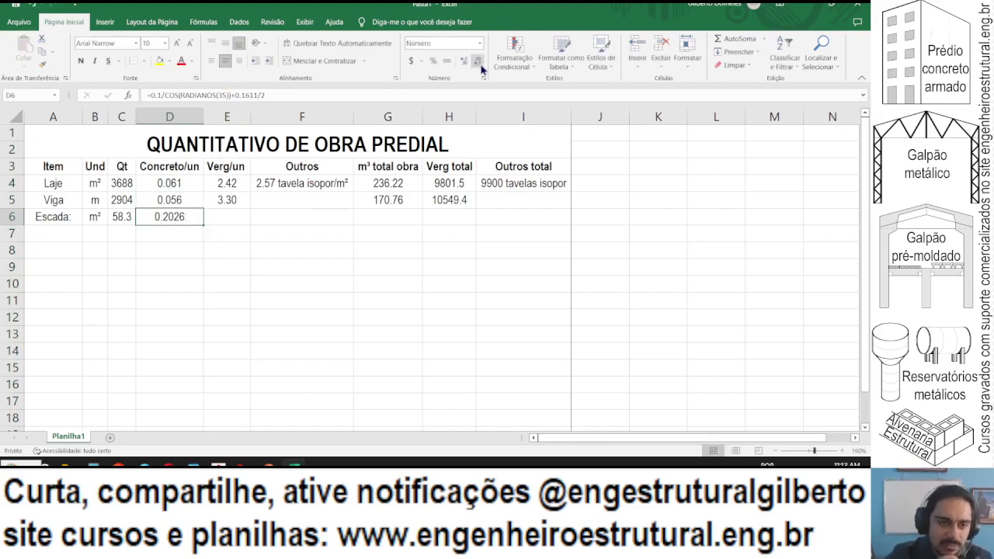
left_click(477, 61)
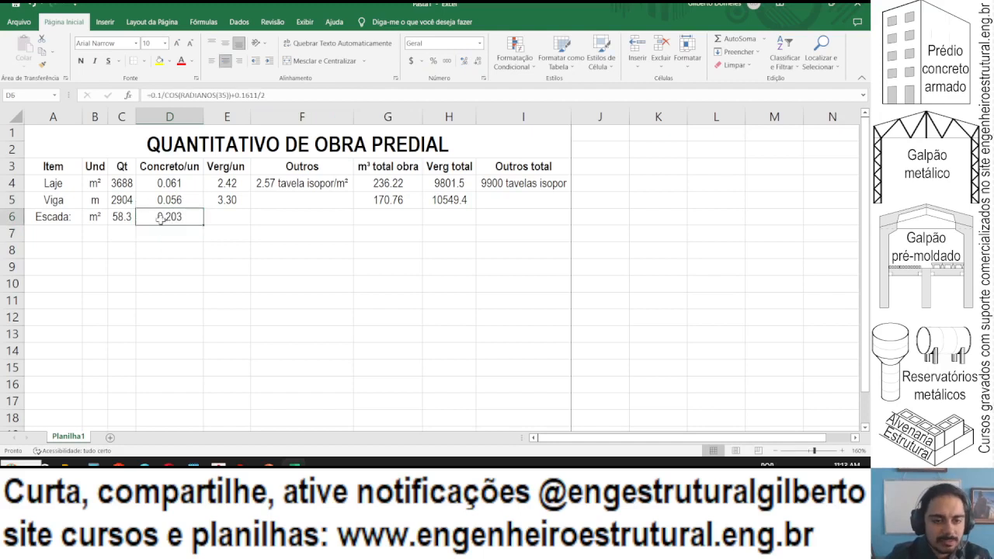
Select the staircase's Verg/un cell E6 and switch to the Escada spreadsheet to check the main bar spacing.
left_click(230, 209)
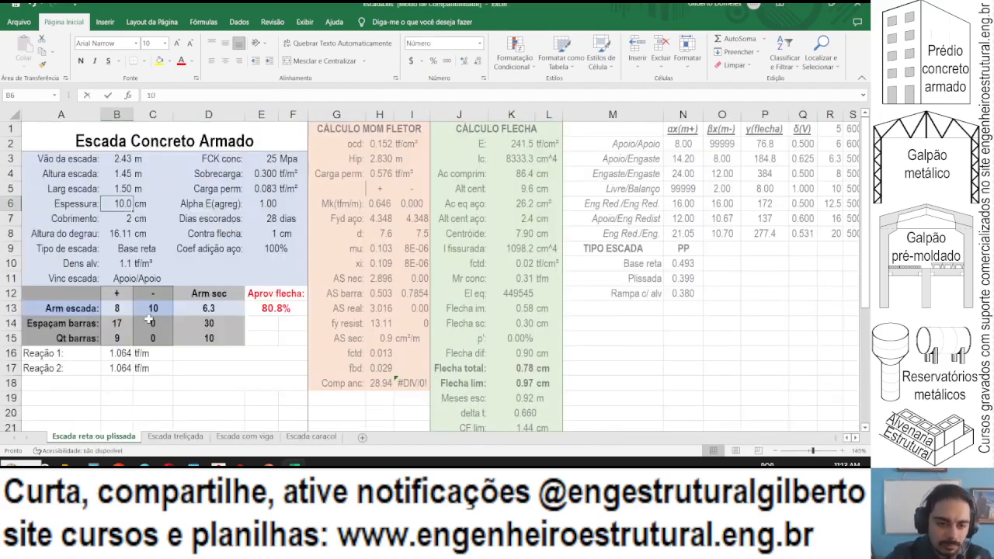
left_click(123, 311)
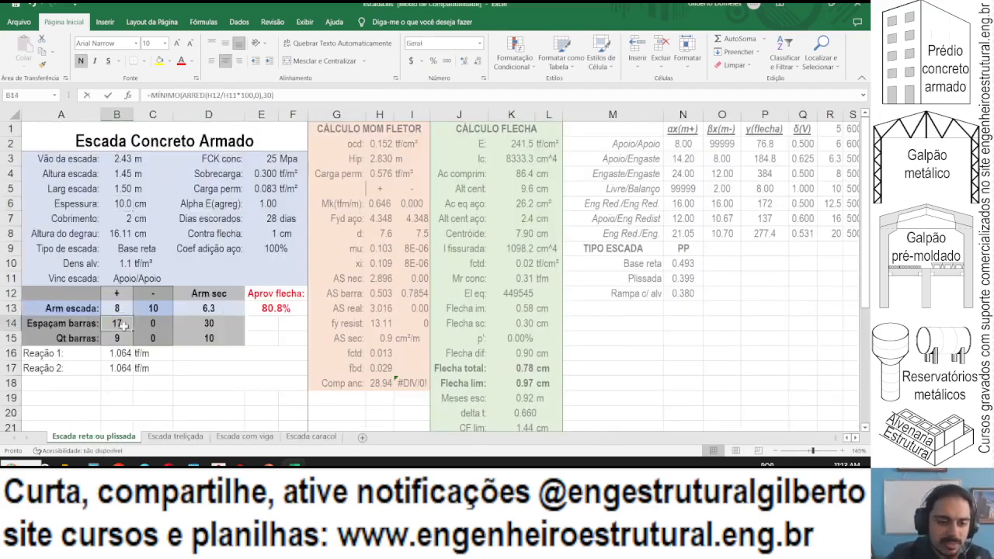
Try a 5 mm bar for the staircase's Arm sec in D13, check its spacing, and undo the change.
left_click(229, 308)
left_click(248, 309)
left_click(221, 319)
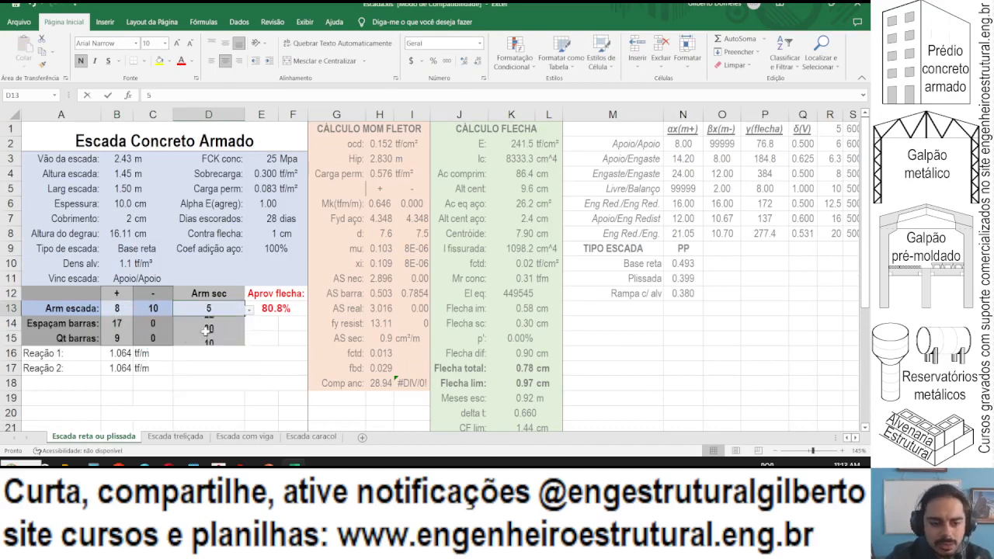
left_click(208, 324)
key("ctrl+z")
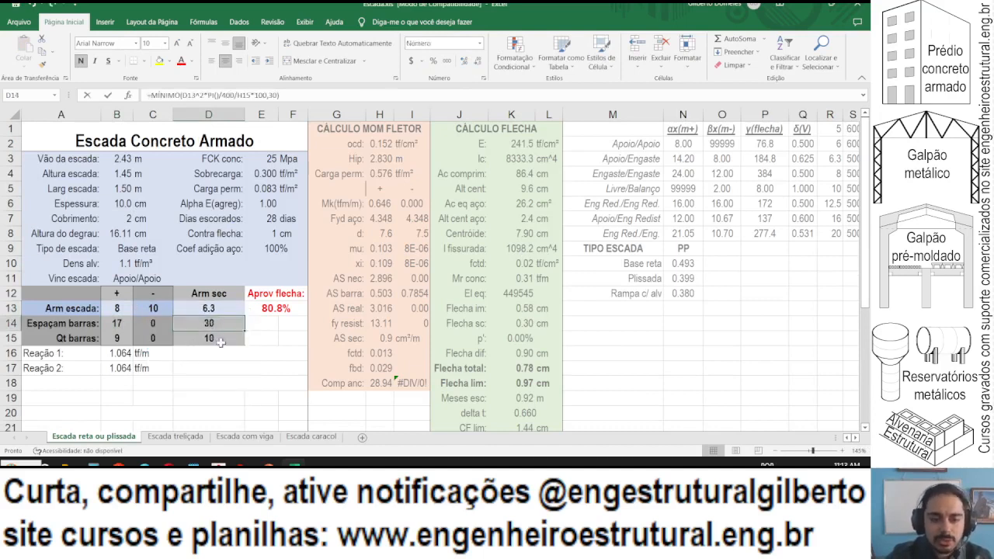
Check the secondary bar count and the main bar spacing, and return to the quantities spreadsheet.
left_click(199, 342)
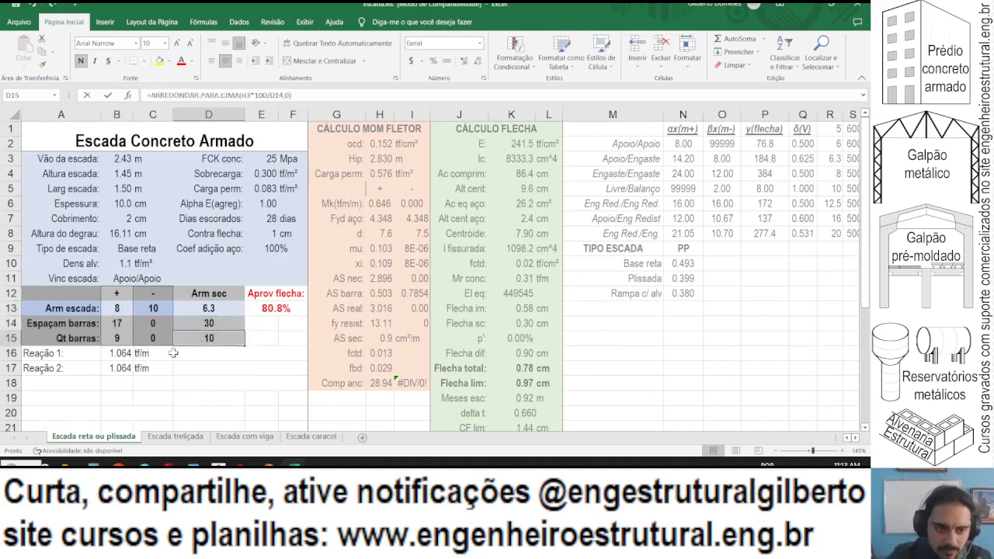
left_click(113, 336)
key("alt+Tab")
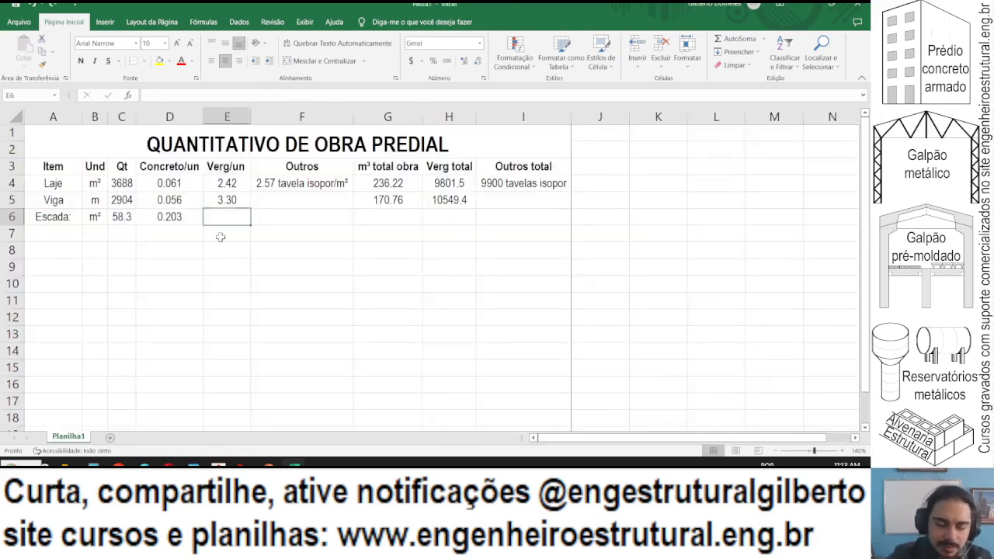
Enter the staircase's rebar per square metre in E6 as =8^2/162/0.17+6.3^2/162/0.3, rechecking the bar data in the Escada spreadsheet.
type("=8^2")
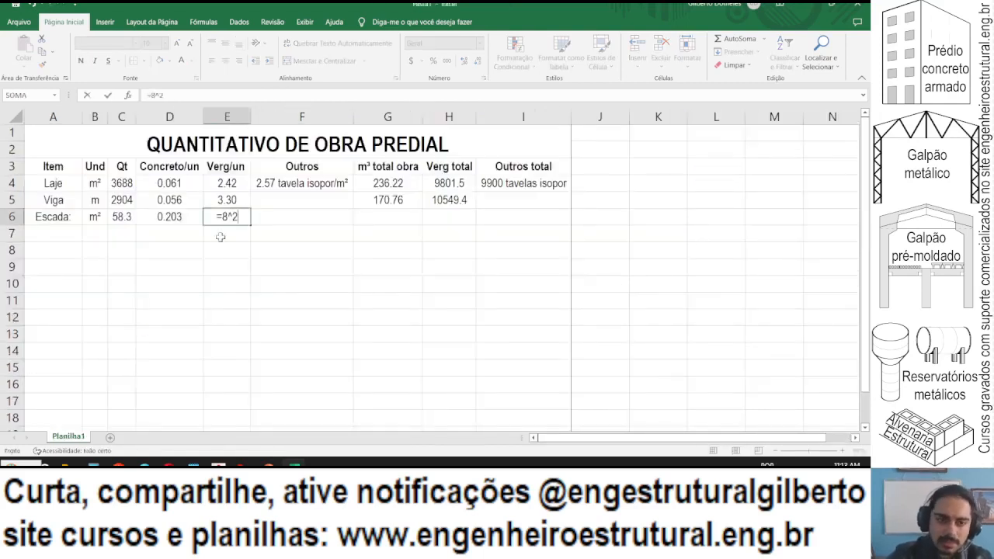
type("/0.17")
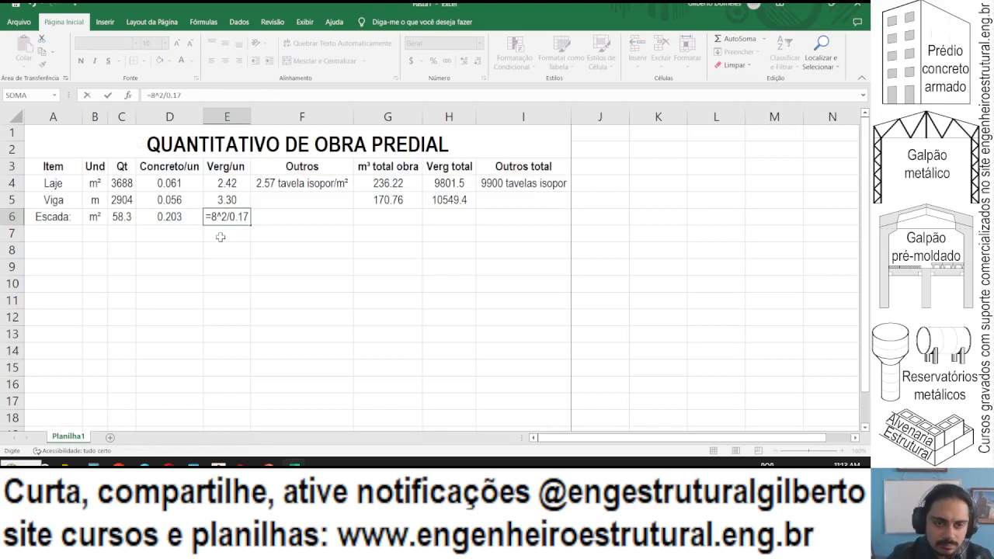
key("BackSpace")
key("BackSpace")
key("BackSpace")
key("BackSpace")
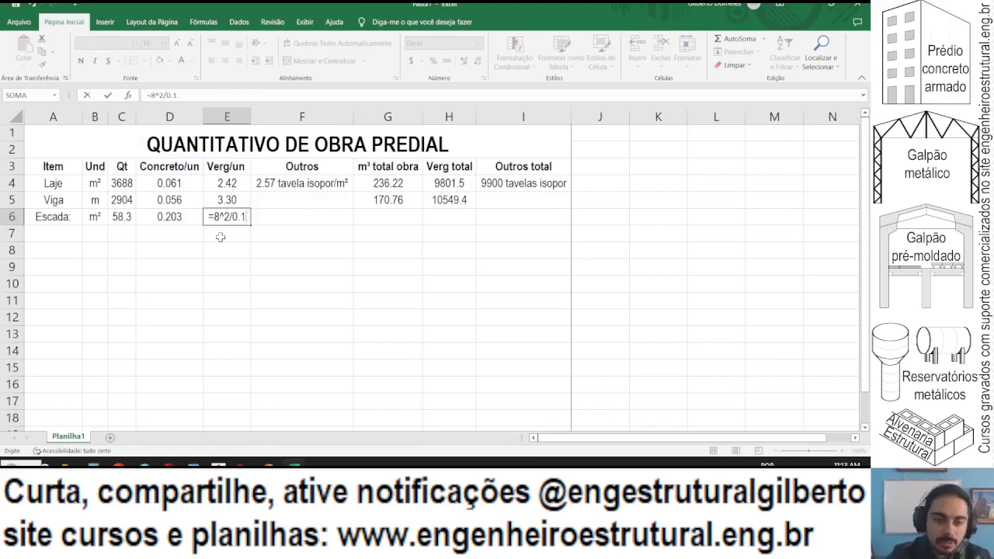
type("162/0.17*")
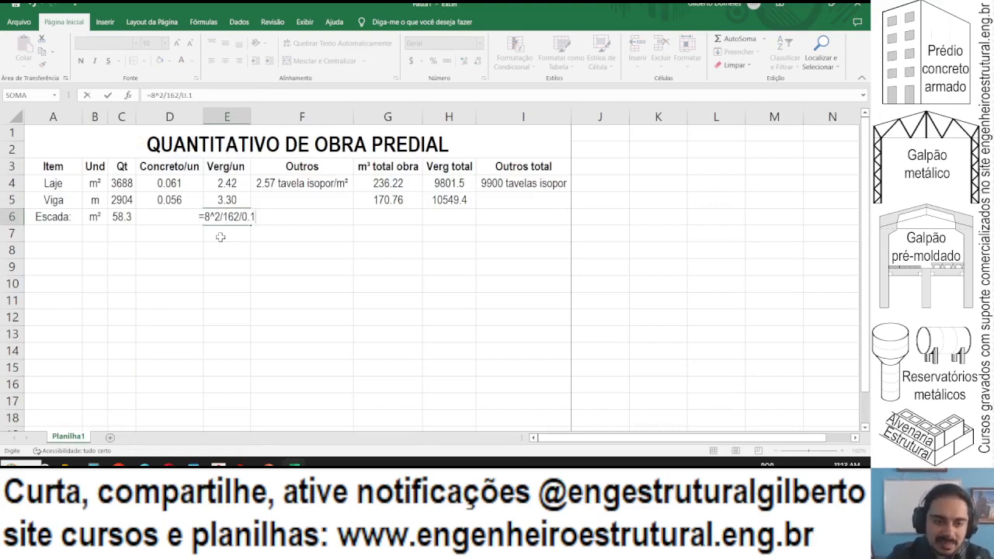
key("ctrl+Tab")
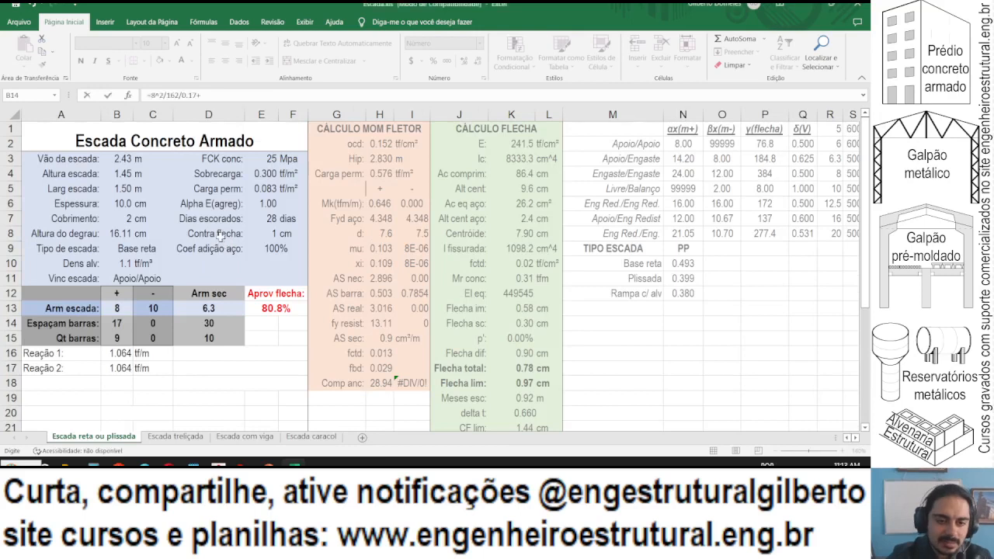
key("ctrl+Tab")
type("6.3^2/162")
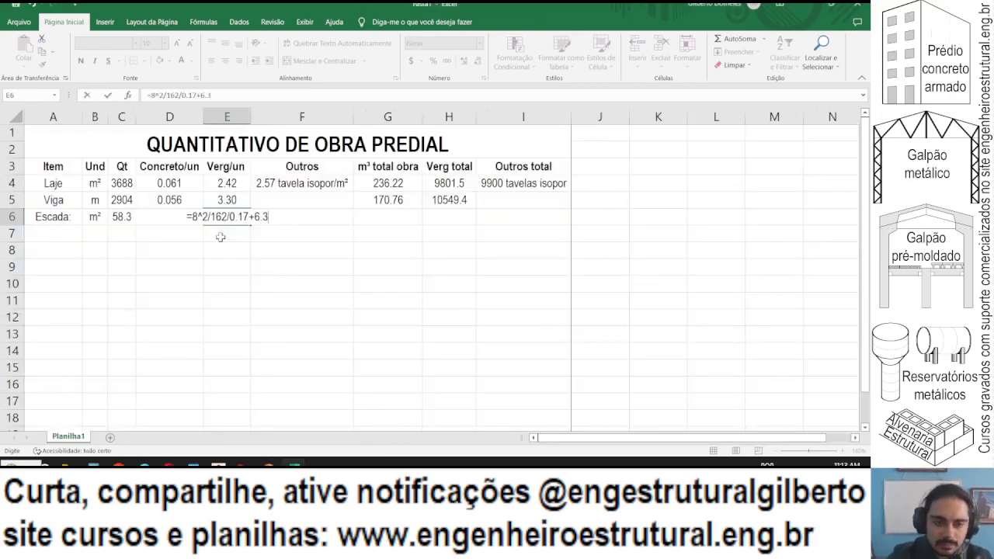
type("/0.3")
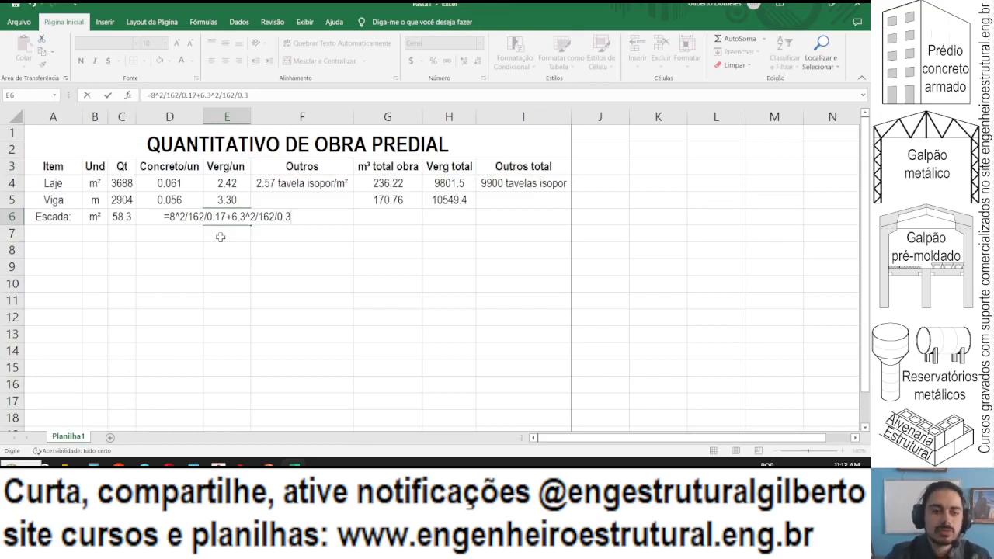
key("Return")
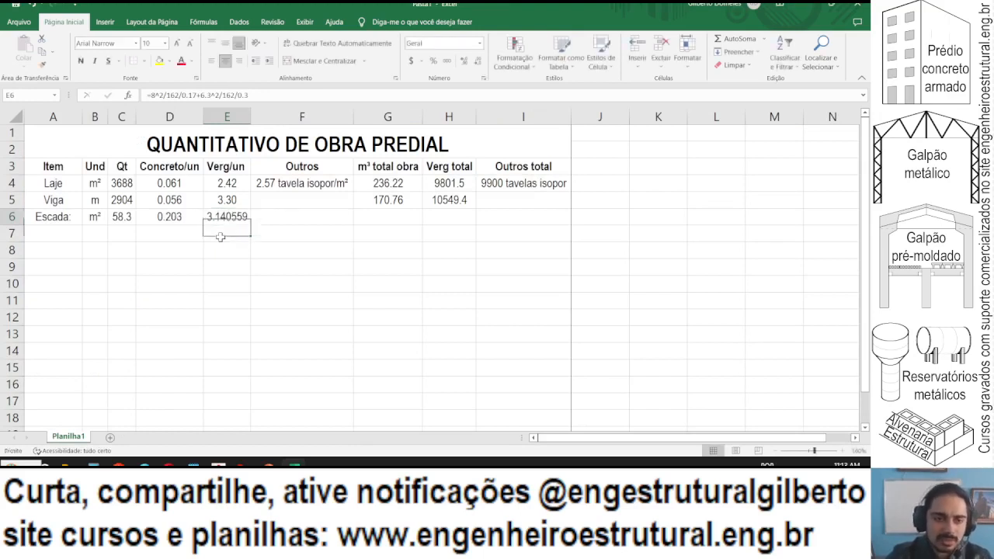
Enclose the whole E6 rebar expression in parentheses and divide it by COS(RADIANOS(35)).
key("Up")
left_click(146, 95)
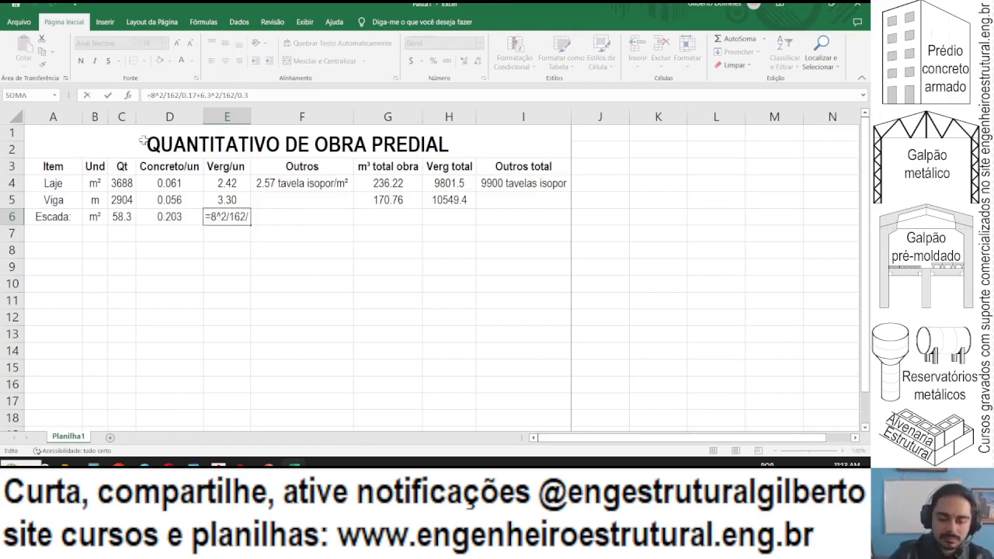
type("(")
left_click(273, 94)
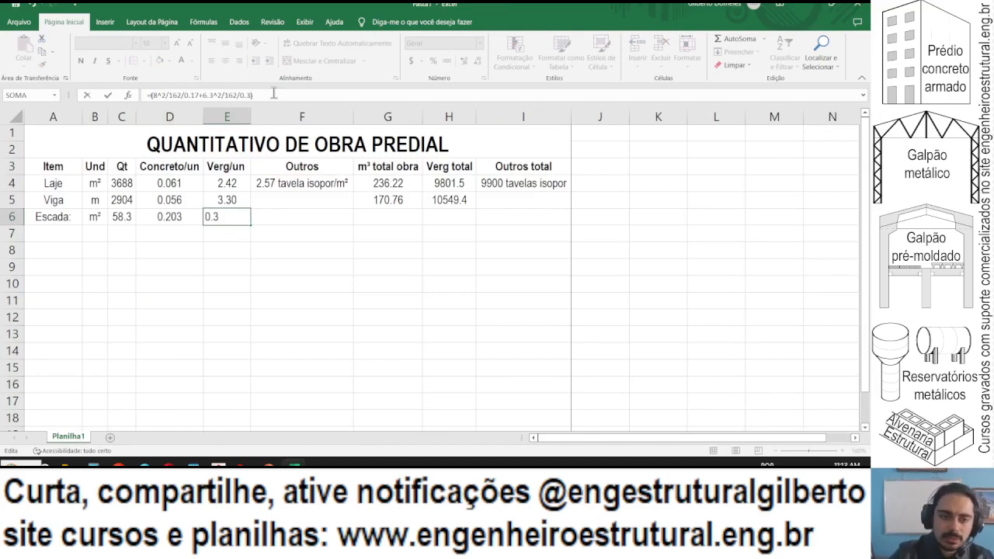
type(")/cos(ra")
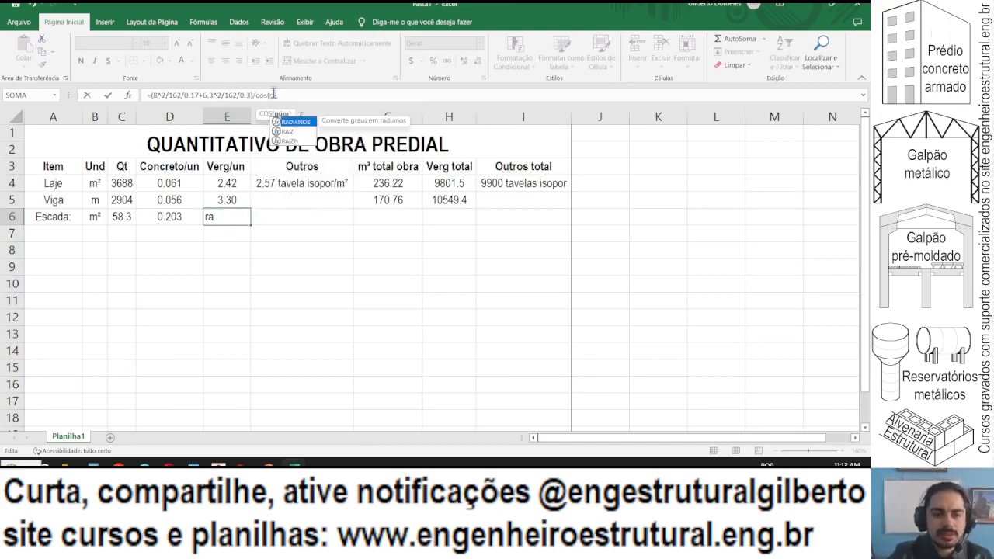
type("dianos(35)")
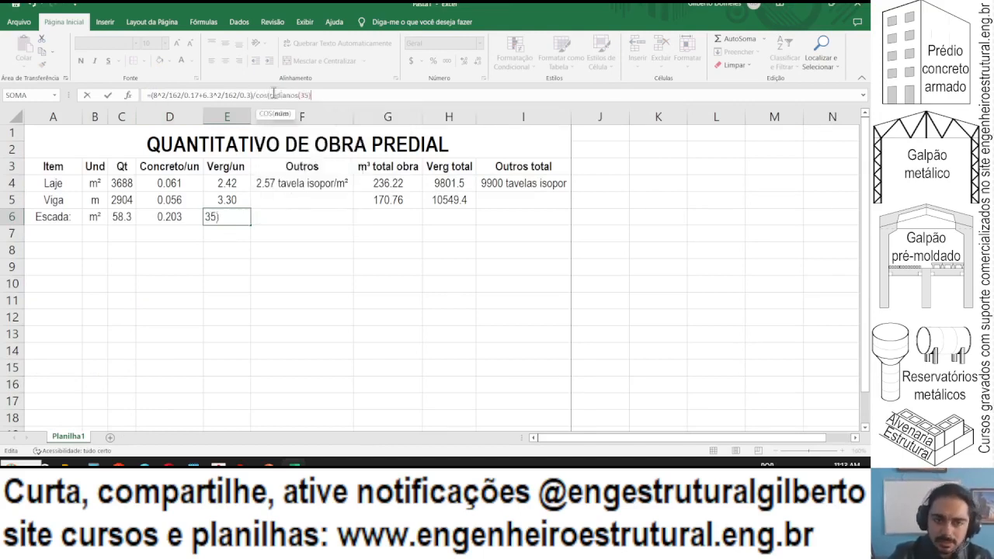
key("Return")
key("Up")
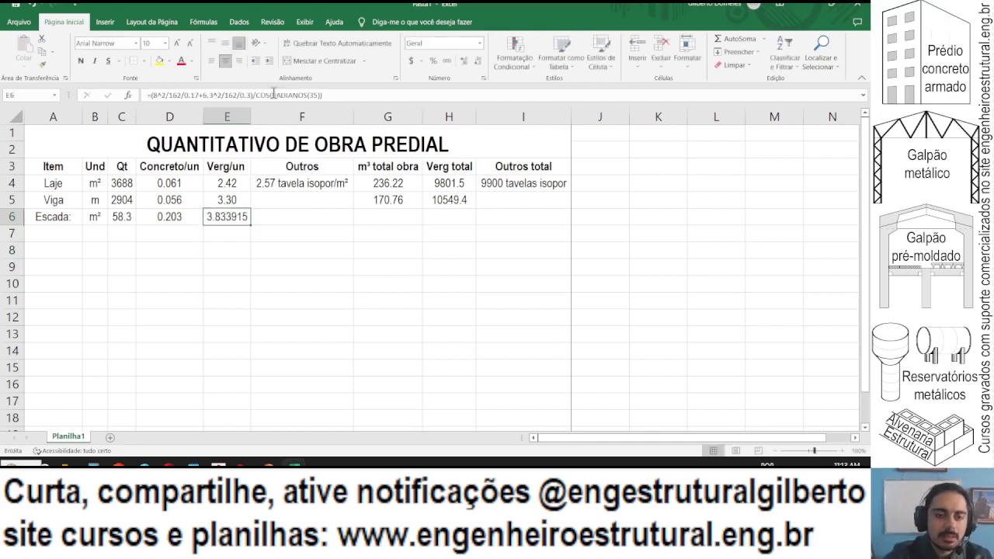
Reduce the staircase's Verg/un value in E6 to two decimal places.
left_click(481, 60)
left_click(479, 60)
left_click(478, 60)
left_click(479, 60)
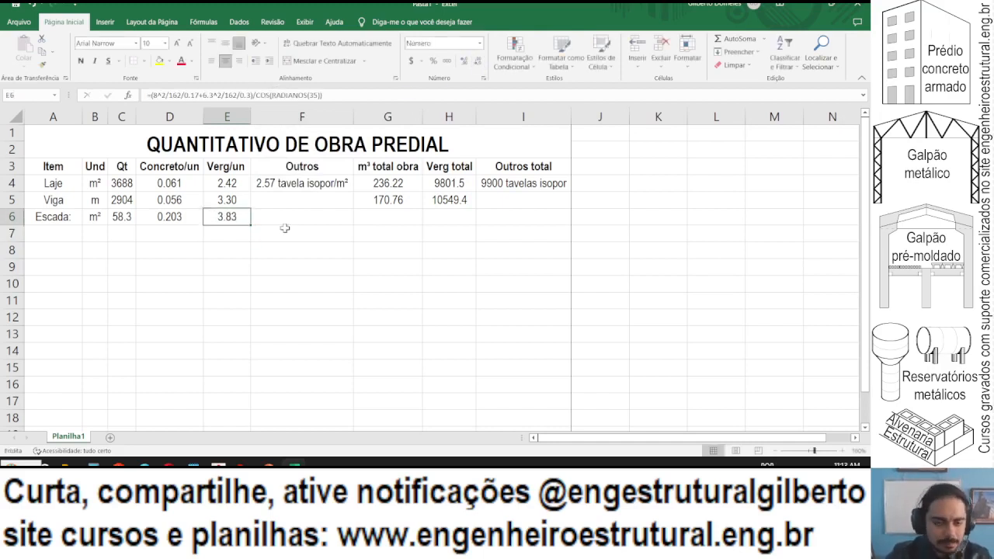
Review the staircase's formulas in D6 and E6 against the Escada spreadsheet, and return to the quantities spreadsheet.
left_click(183, 216)
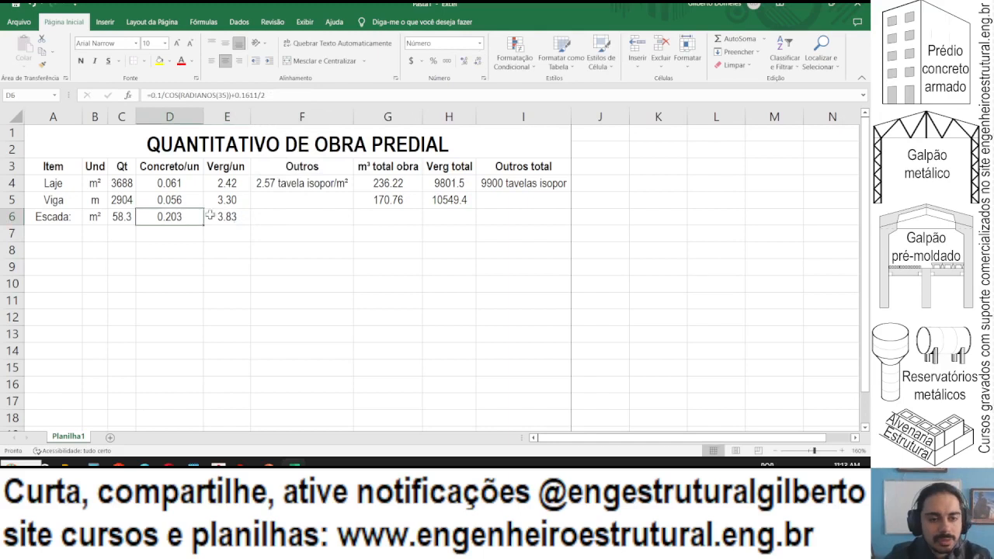
left_click(222, 221)
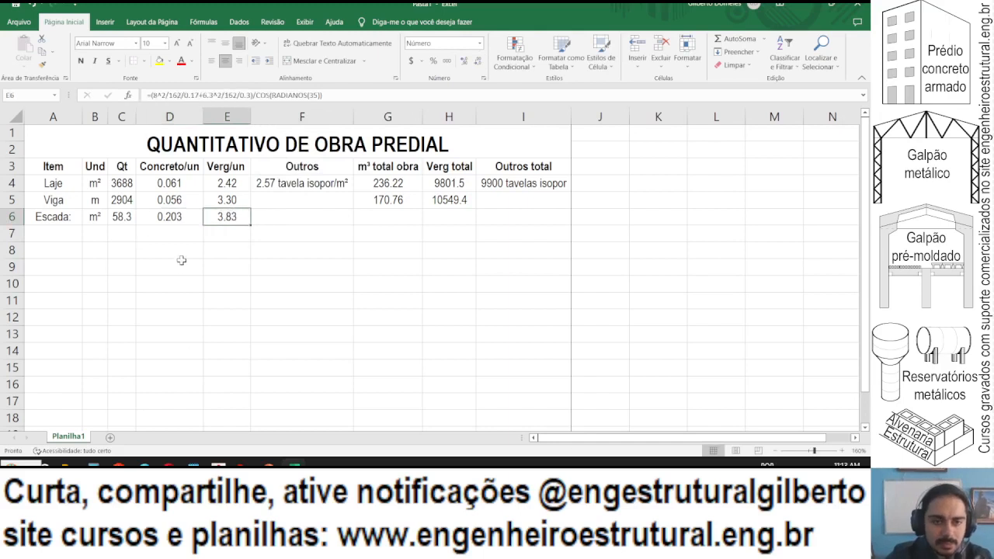
key("alt+Tab")
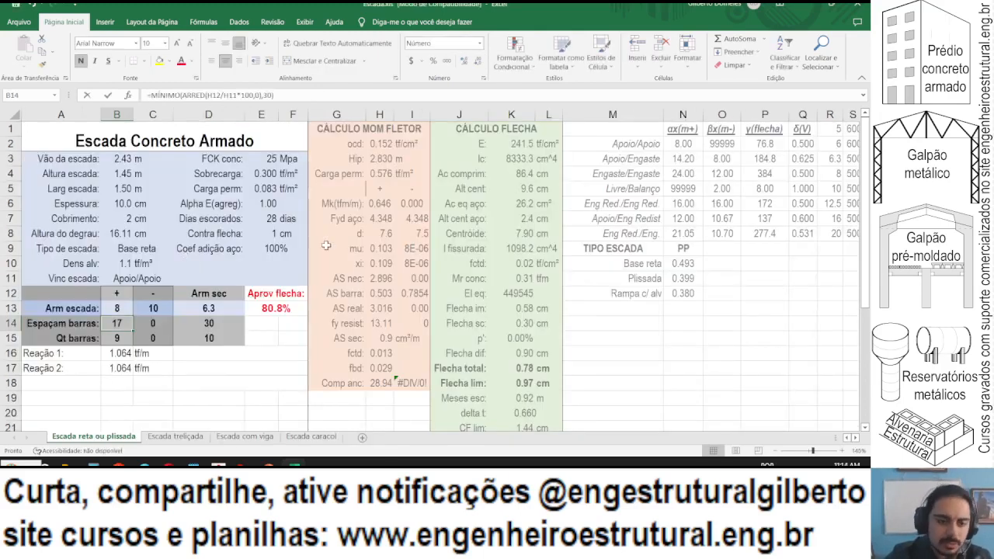
key("alt+Tab")
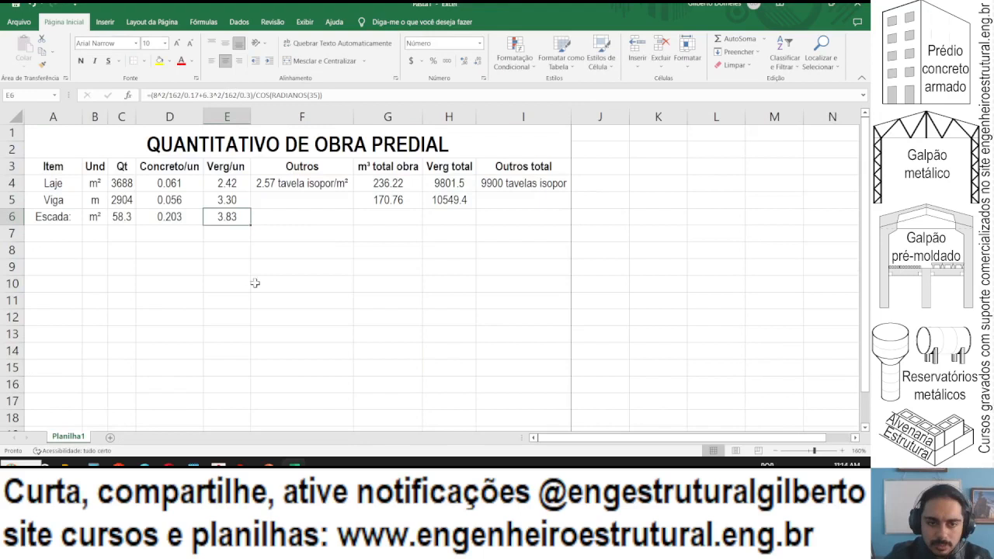
Copy the beam's total concrete formula from G5 to the staircase's m³ total obra cell G6.
left_click(293, 222)
left_click(387, 201)
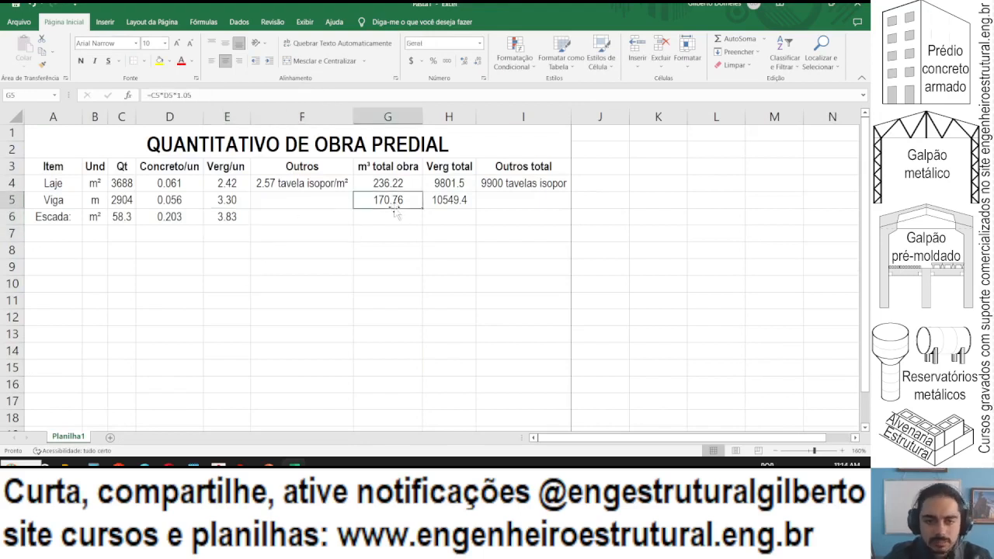
key("ctrl+c")
left_click(388, 216)
key("ctrl+v")
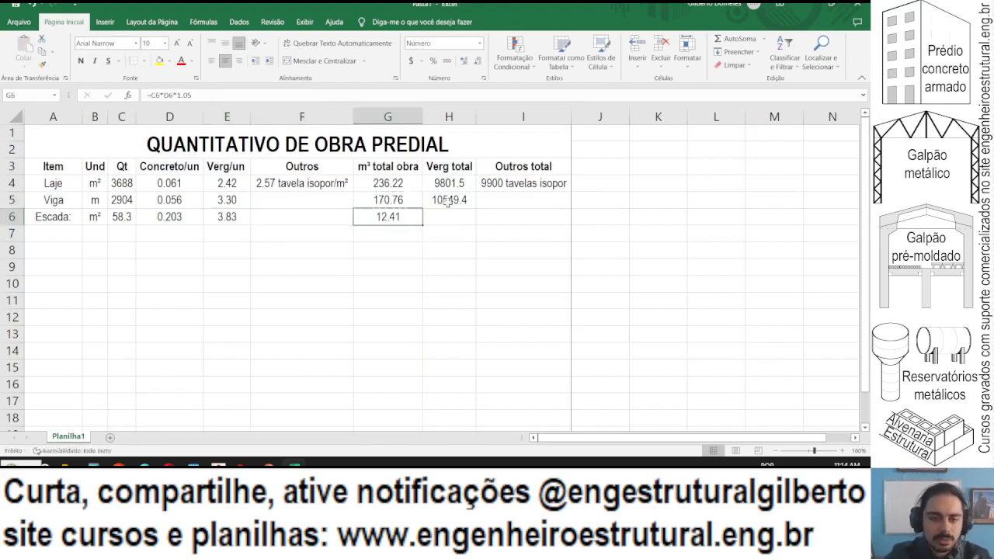
Copy the beam's total rebar formula from H5 to the staircase's Verg total cell H6.
left_click(443, 200)
key("ctrl+c")
left_click(451, 216)
key("ctrl+v")
key("Escape")
left_click(411, 249)
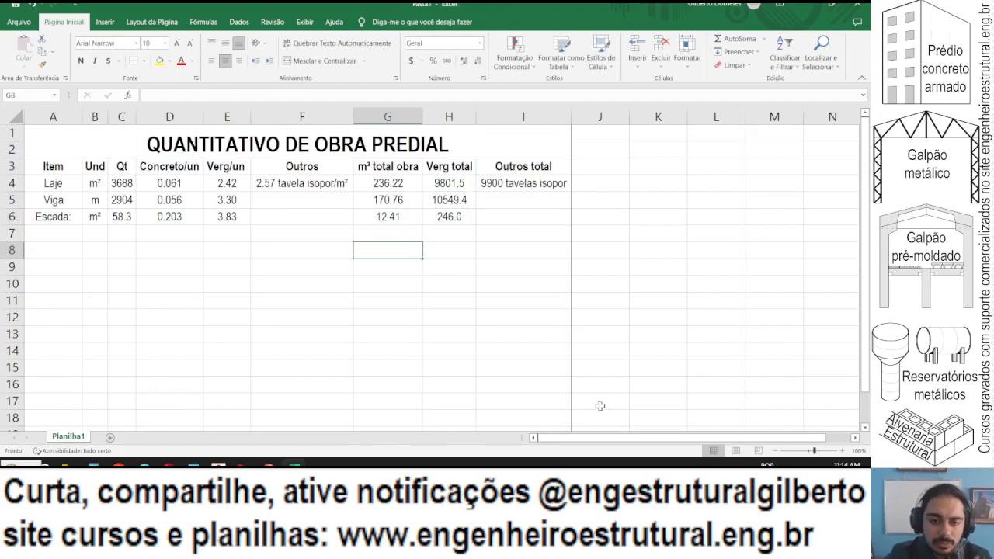
Check the staircase's rebar-to-concrete ratio in I6 with =H6/G6, and clear that cell.
left_click(492, 225)
type("=")
left_click(443, 216)
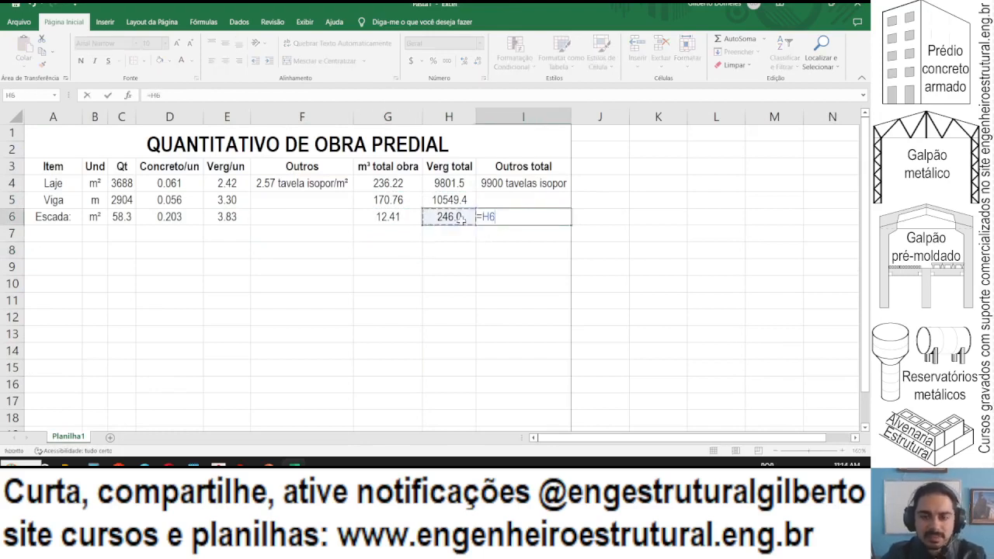
type("*")
left_click(389, 218)
key("ctrl+Return")
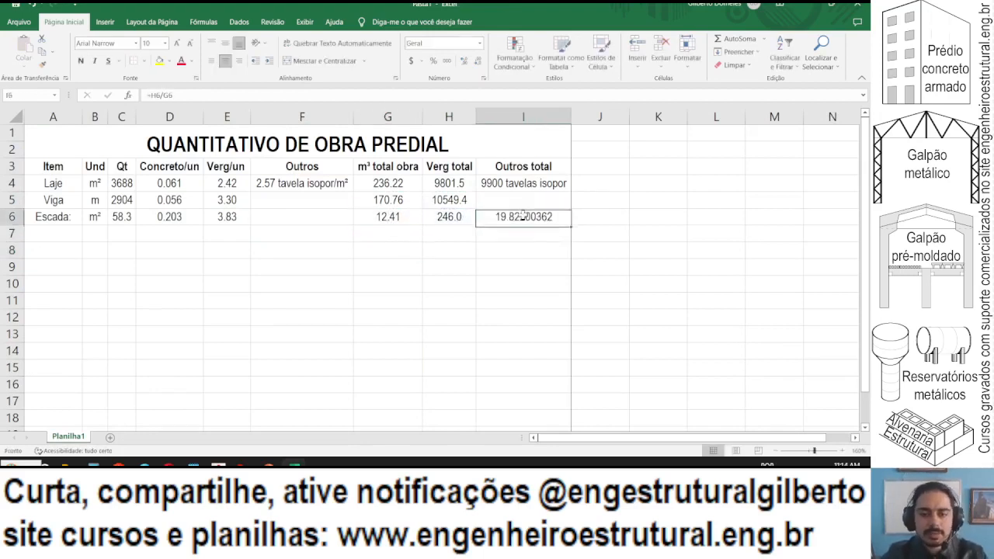
key("Delete")
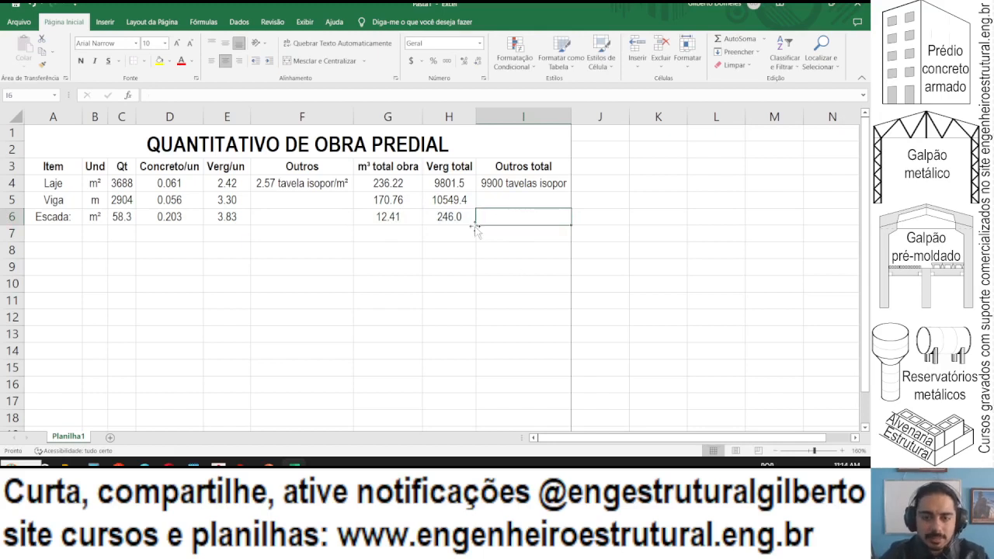
left_click_drag(425, 190, 454, 219)
left_click(413, 270)
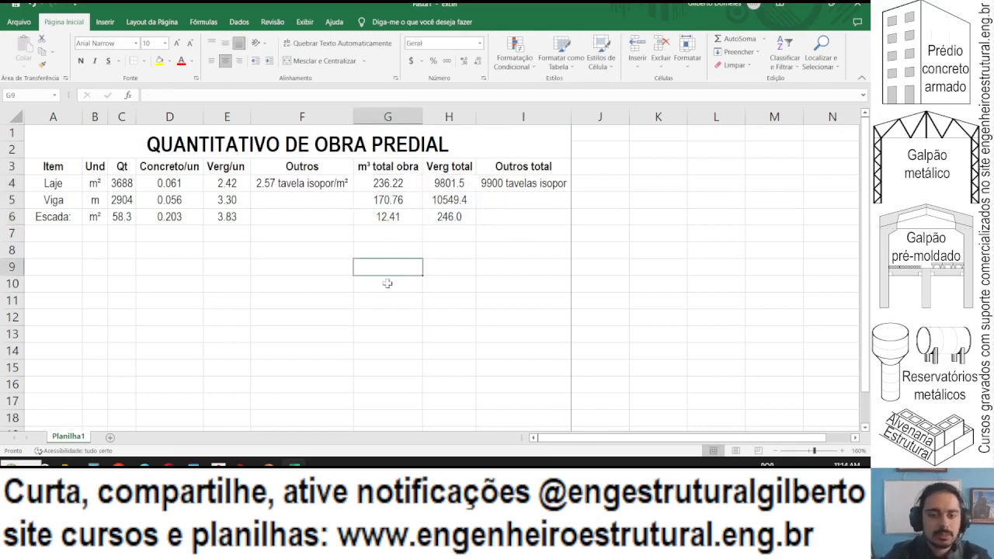
Remove the colon from the staircase's item name in A6 so it reads Escada.
left_click(26, 233)
left_click(42, 216)
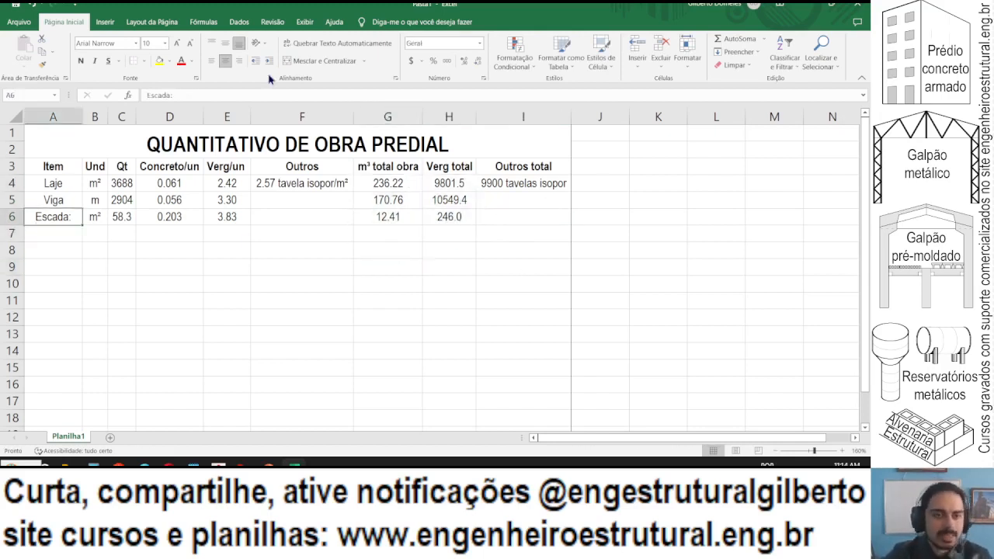
key("F2")
key("BackSpace")
key("Return")
Add the columns item Pilares in A7 with the unit m in B7.
type("Pi")
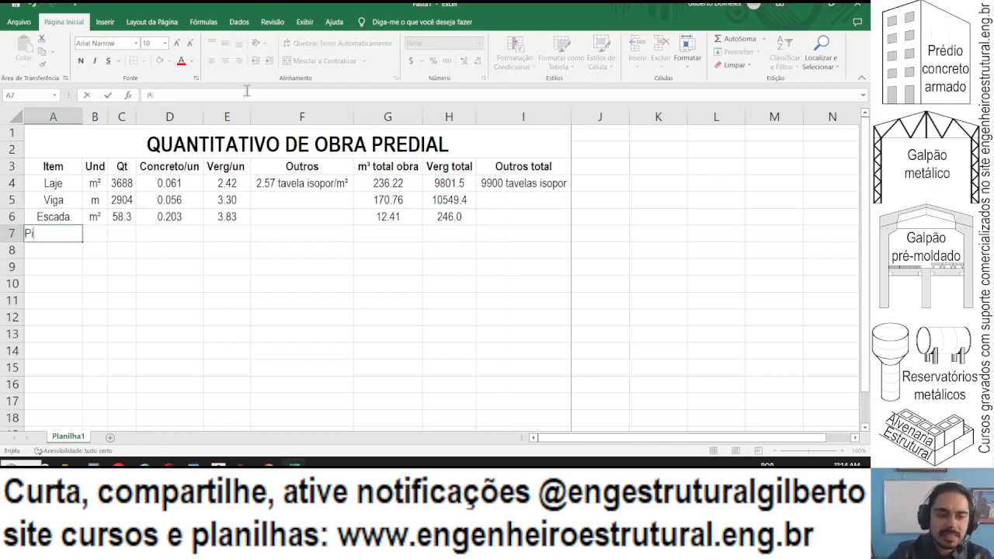
type("lares")
key("Return")
key("Up")
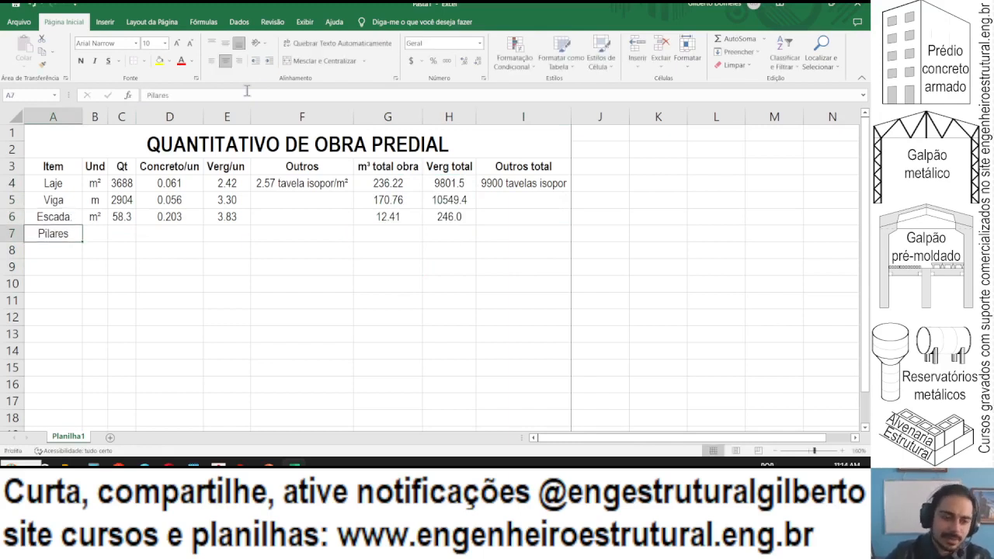
left_click(99, 239)
type("m")
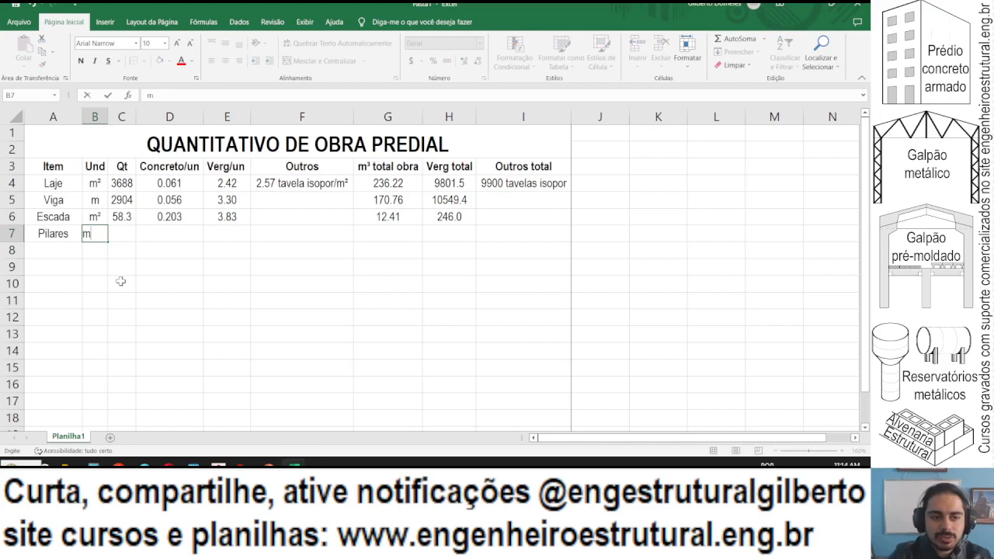
key("Return")
key("Up")
key("Right")
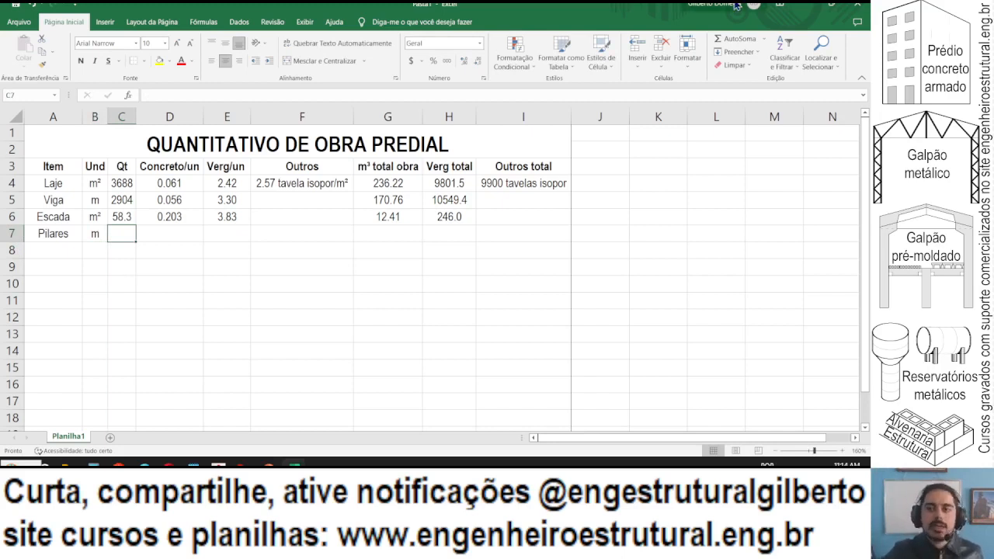
Close the Escada.xls staircase workbook without saving its changes.
left_click(798, 11)
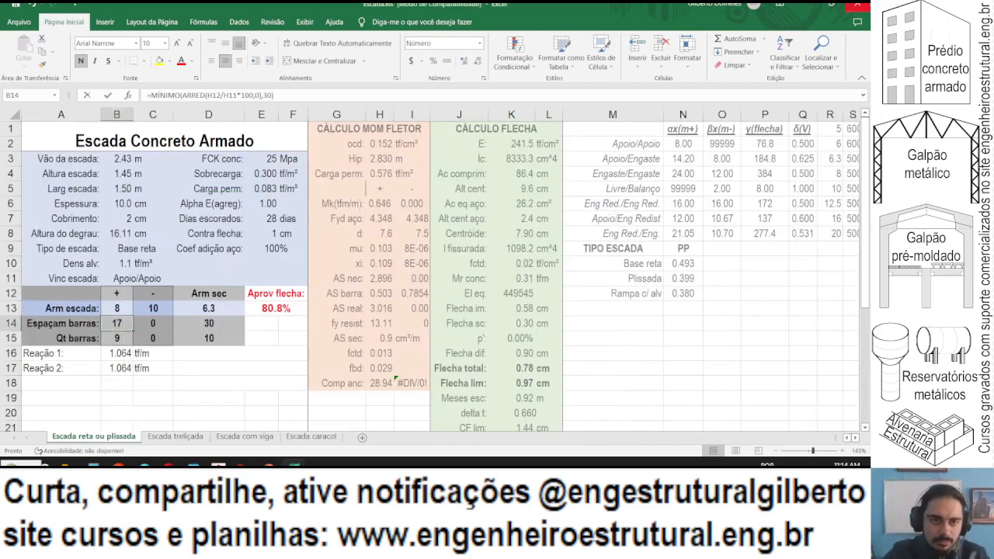
left_click(857, 6)
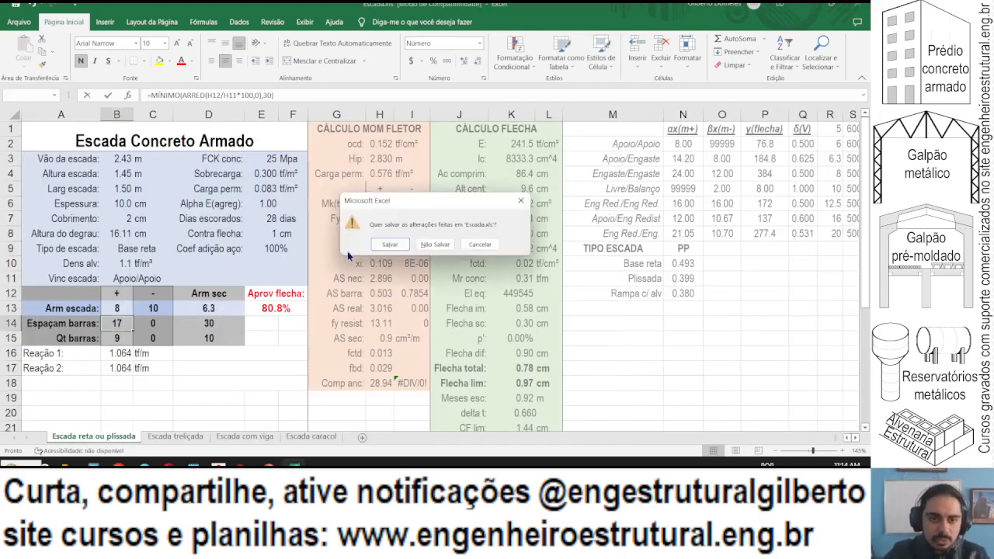
left_click(436, 246)
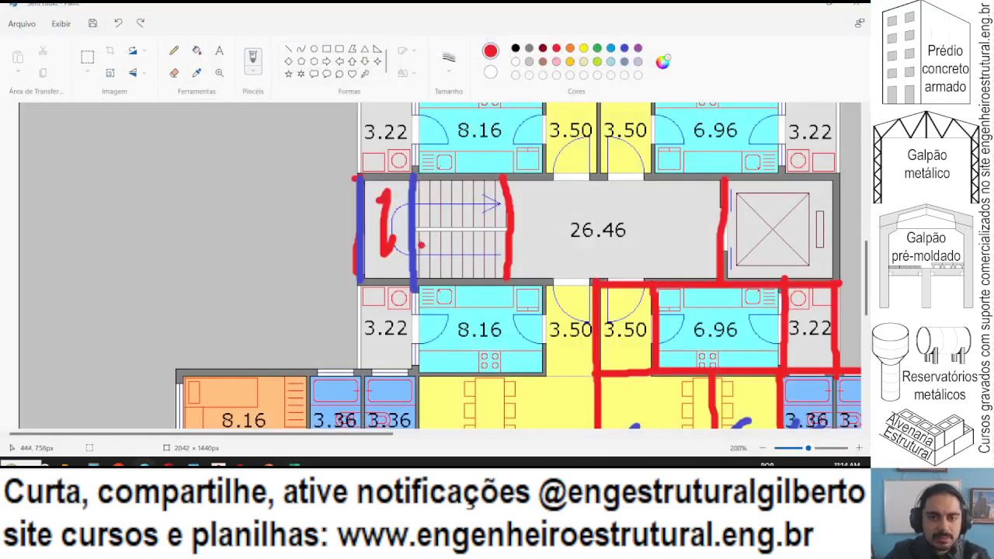
Underline the gross area figures in red in the heading of the Paint floor plan, and undo that stroke.
scroll(216, 273, "down", 4, "ctrl")
scroll(443, 288, "up", 1)
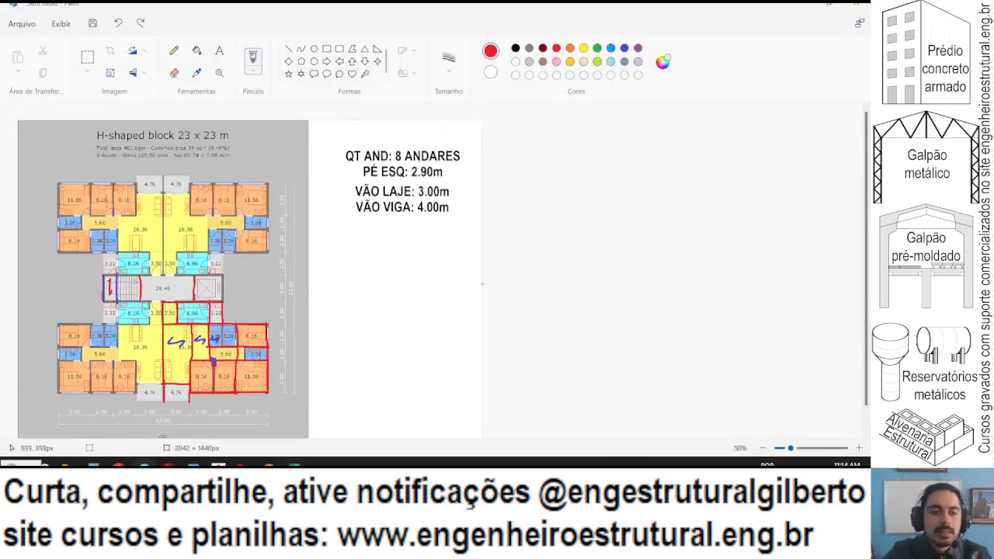
scroll(443, 288, "up", 3, "ctrl")
left_click_drag(415, 281, 672, 280)
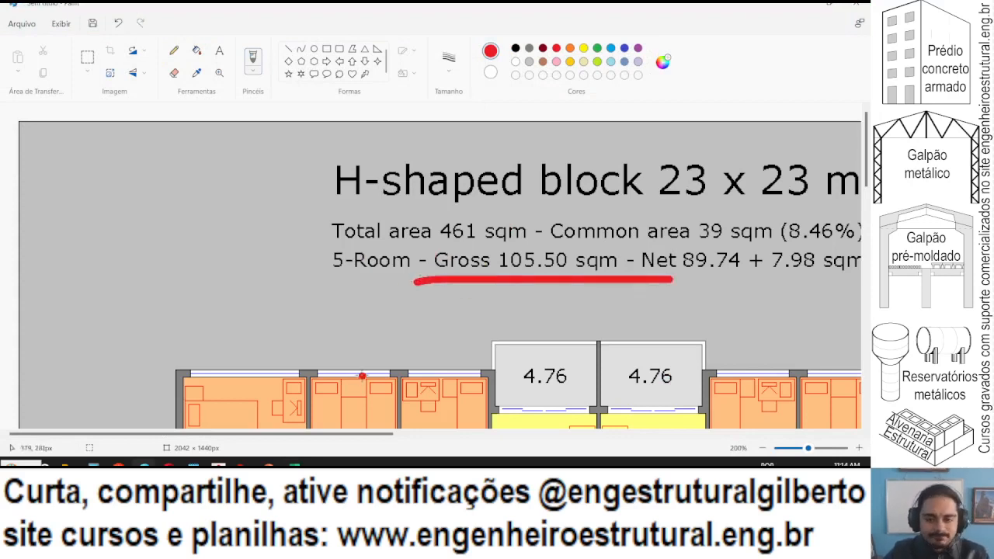
scroll(281, 270, "down", 2, "ctrl")
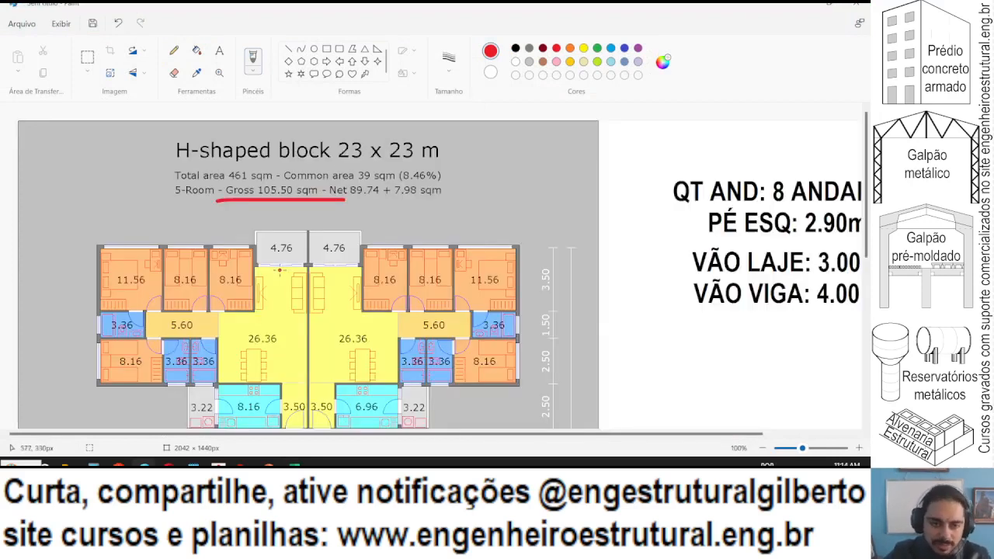
key("ctrl+z")
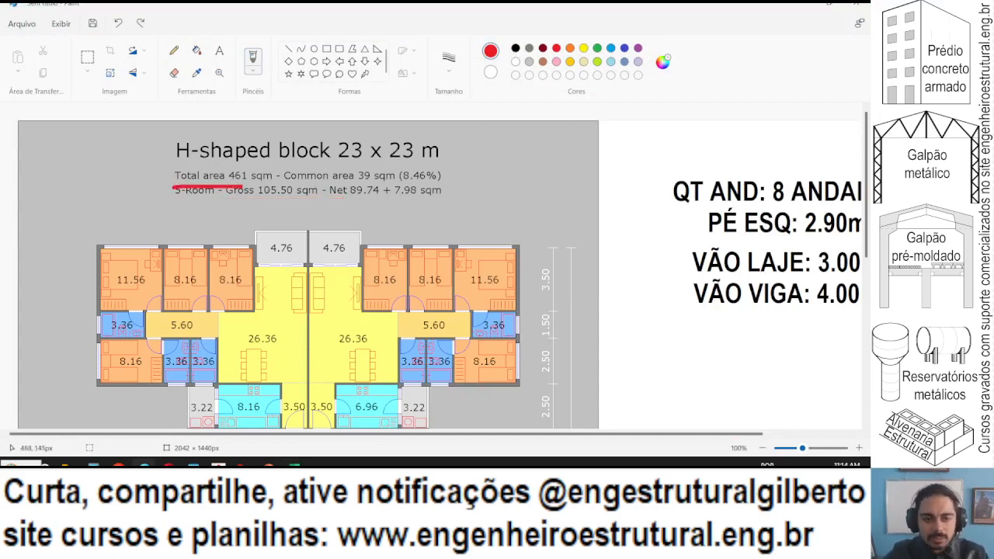
Multiply the 461 m² total floor area by 8 floors in the Calculator.
key("alt+Tab")
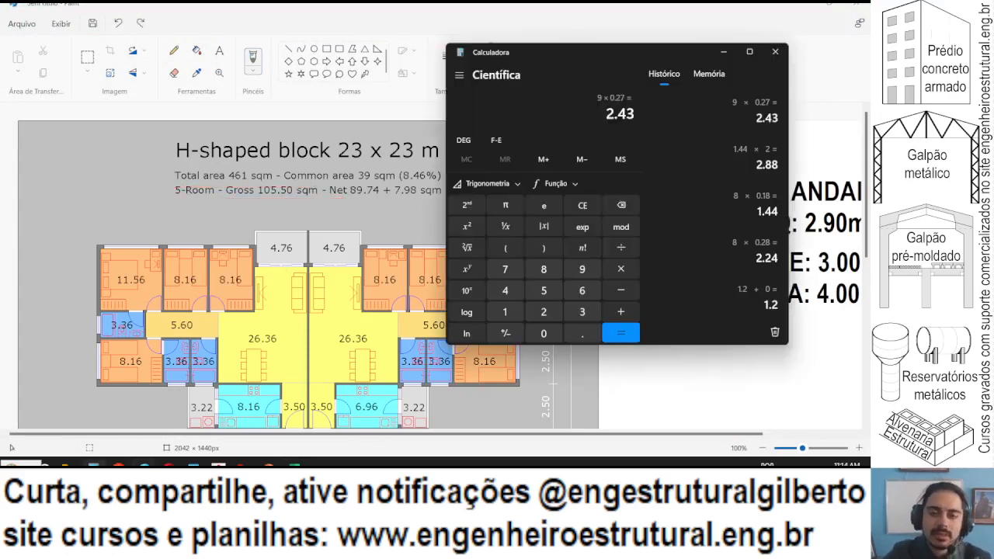
type("461")
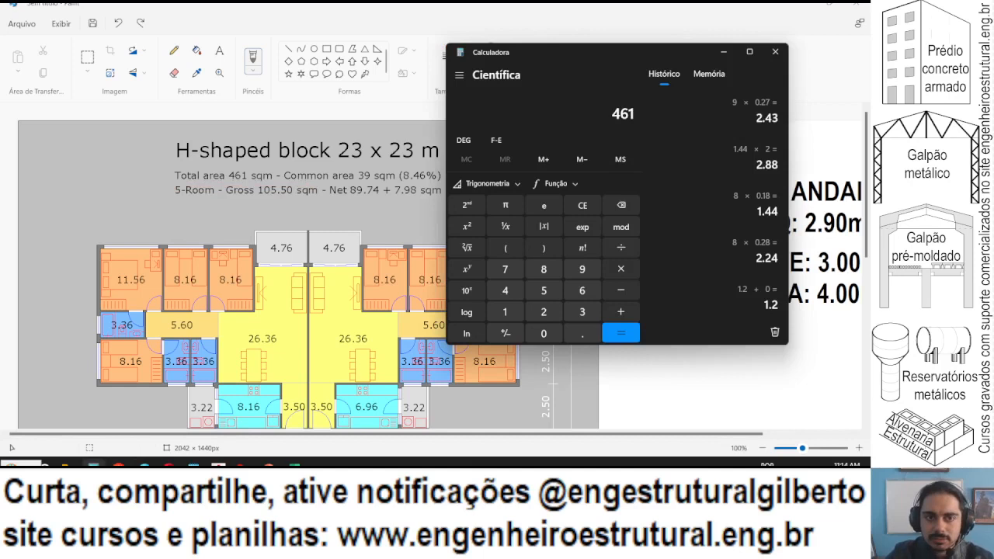
type(" × 8")
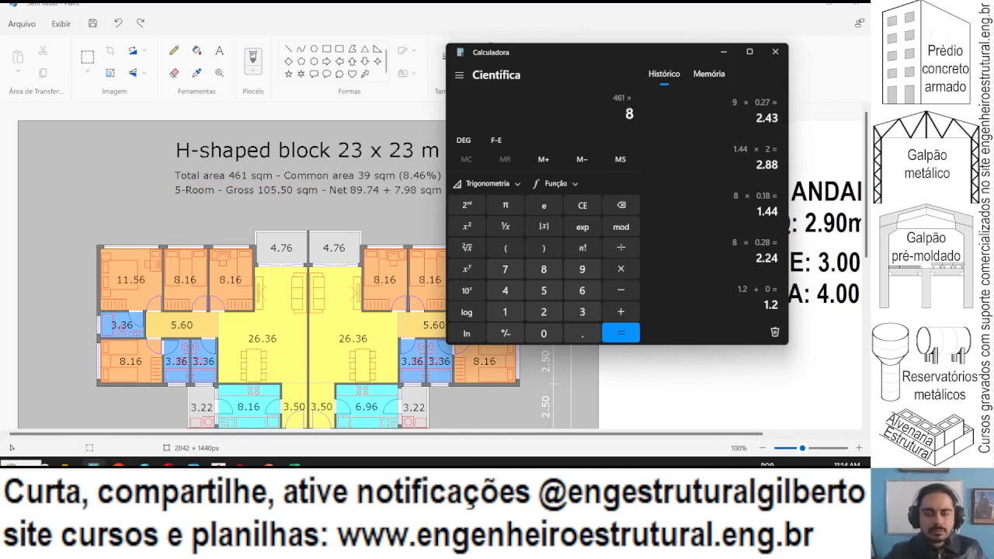
key("Return")
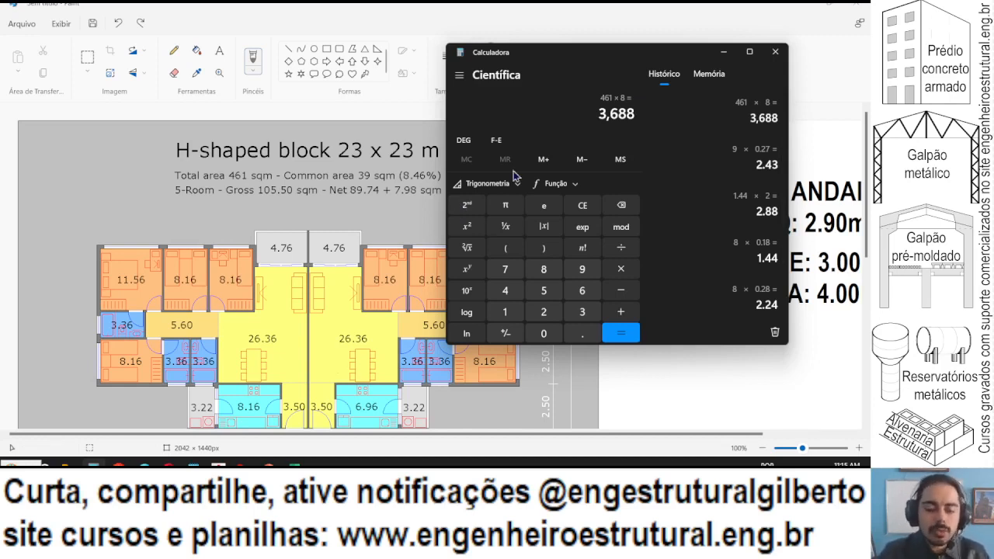
Switch to File Explorer and open the workbook Pilar.xlsx from the Pilar folder inside Planilhas conc armado.
key("alt+Tab")
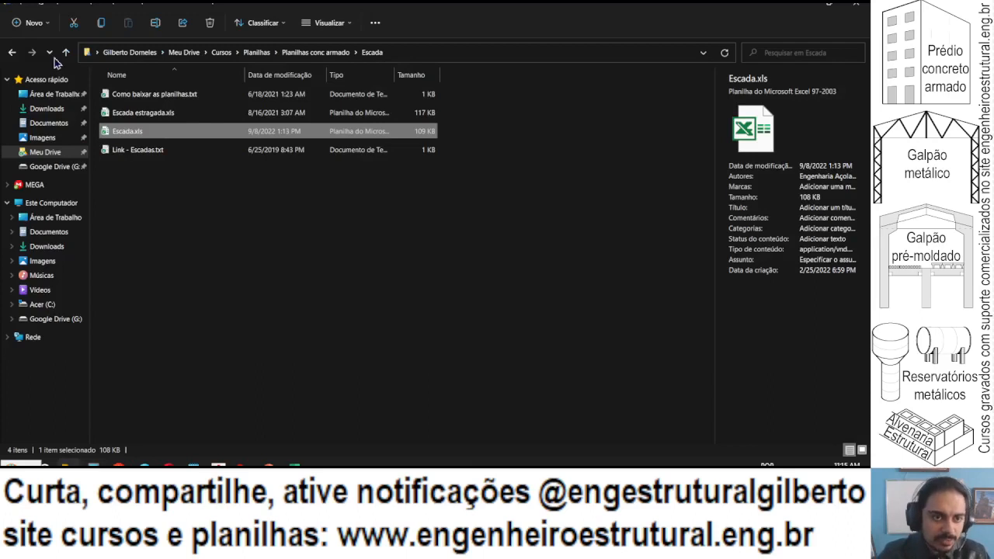
left_click(11, 52)
double_click(124, 132)
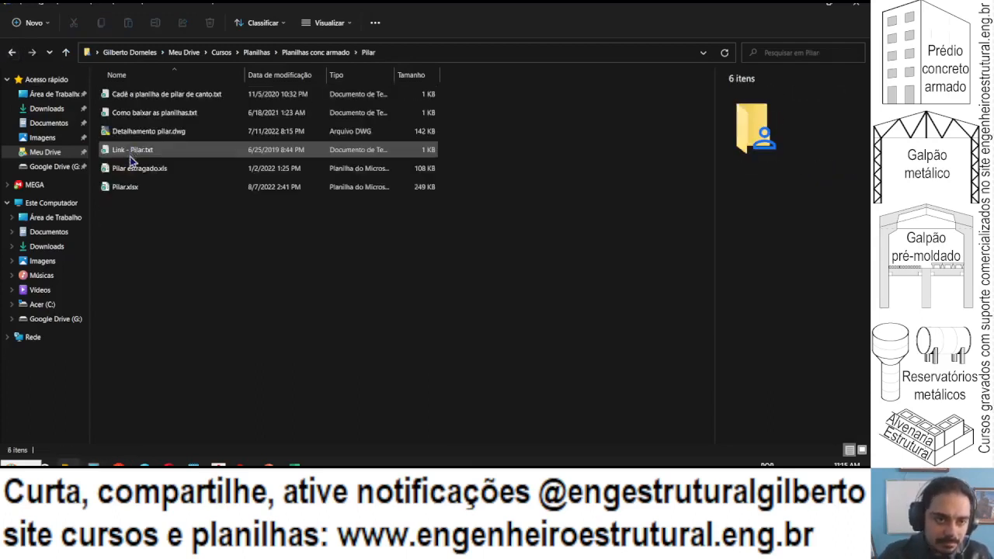
left_click(128, 187)
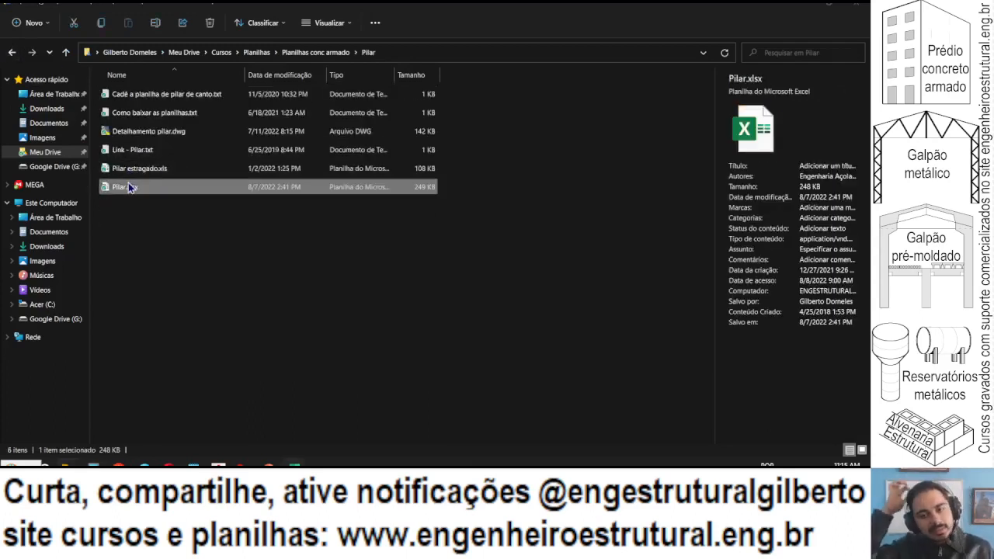
double_click(128, 186)
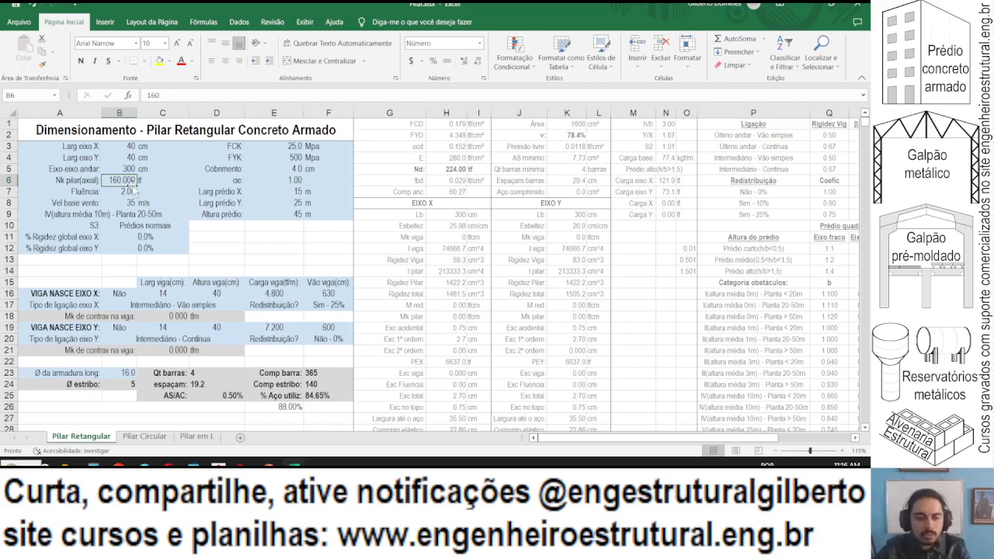
Set the rectangular column's X-axis width to 20 cm and its Y-axis width to 50 cm.
scroll(136, 187, "up", 2)
scroll(166, 222, "left", 1)
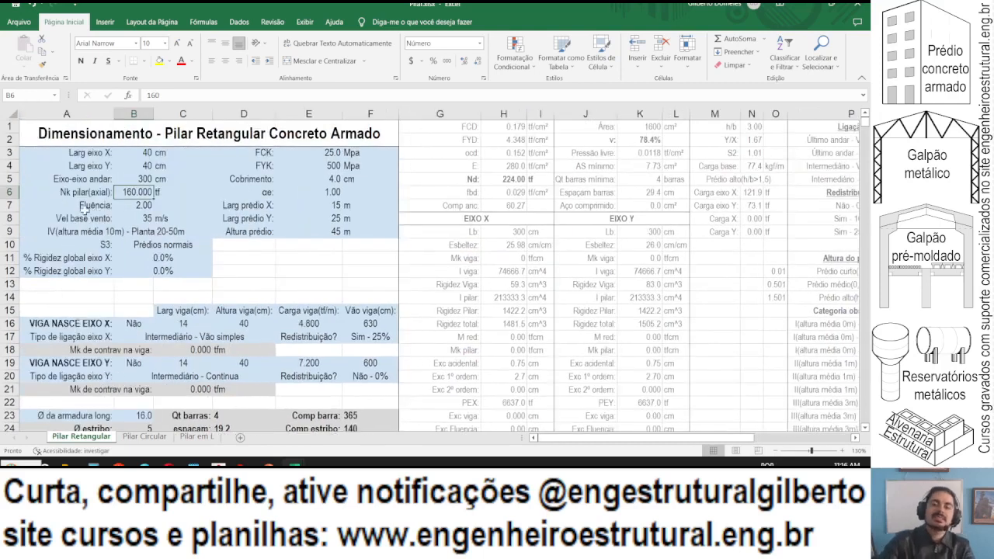
left_click(133, 158)
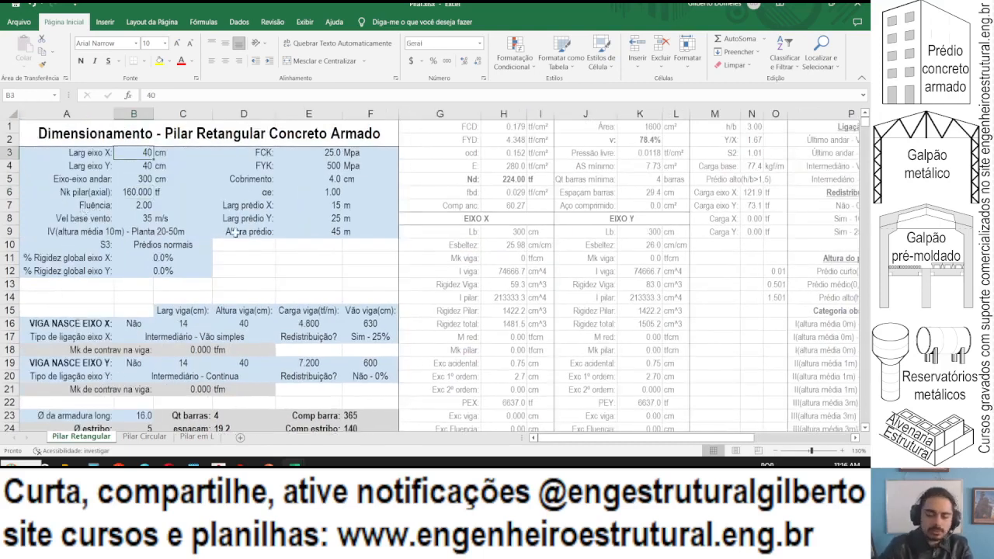
key("BackSpace")
key("Return")
type("50")
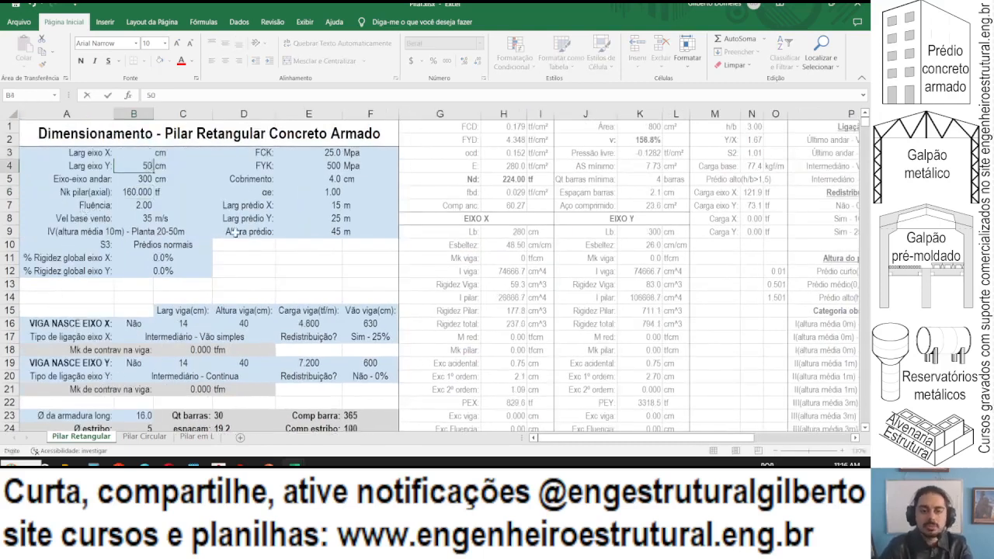
key("Return")
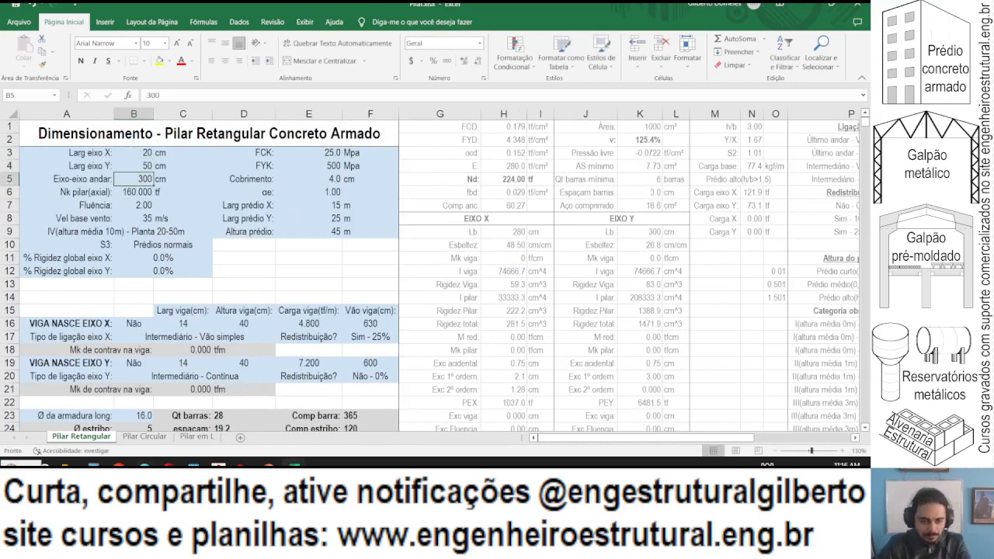
Switch to the floor plan in Paint and mark a column in red at the upper-left corner of the 11.56 bedroom.
left_click(169, 465)
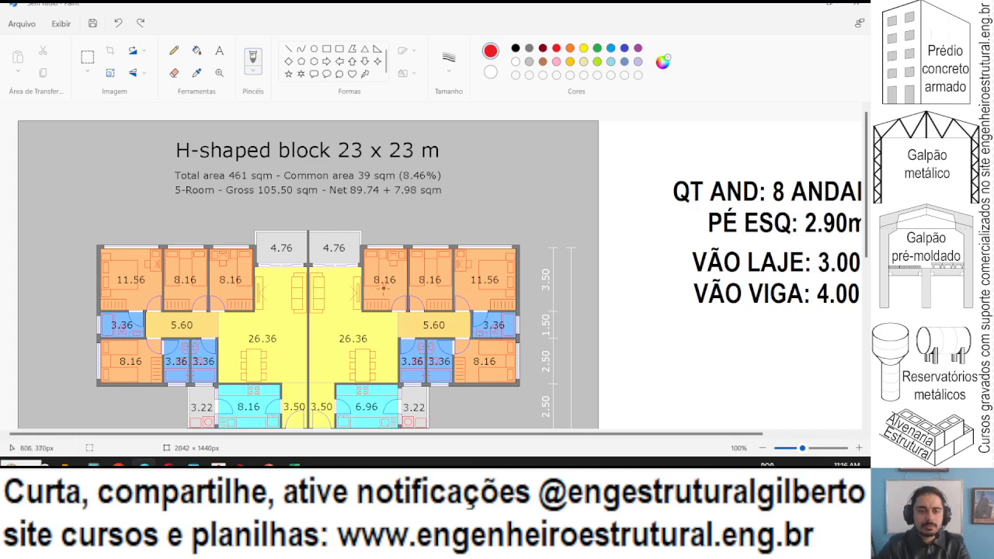
scroll(383, 287, "down", 3)
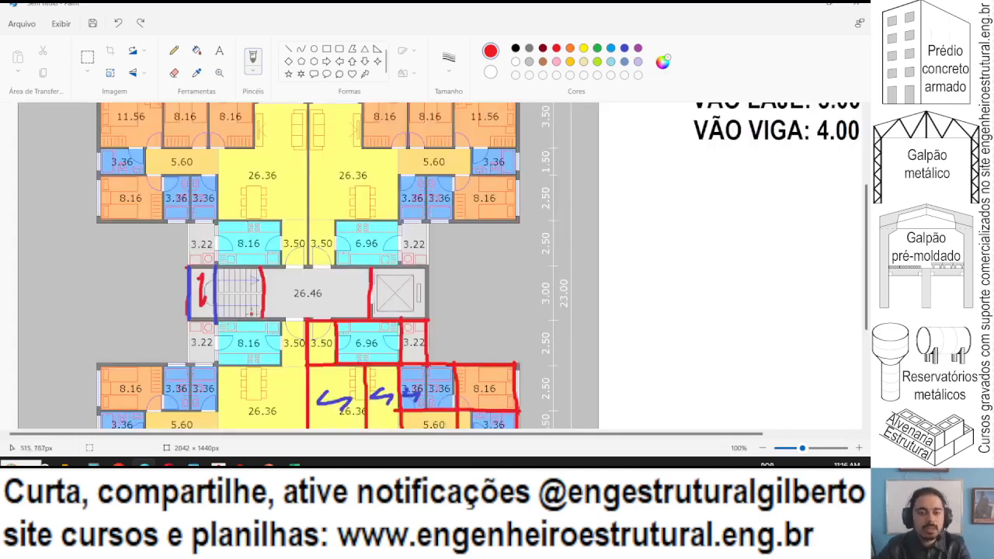
scroll(253, 309, "up", 4)
scroll(269, 271, "up", 2, "ctrl")
scroll(270, 261, "down", 2)
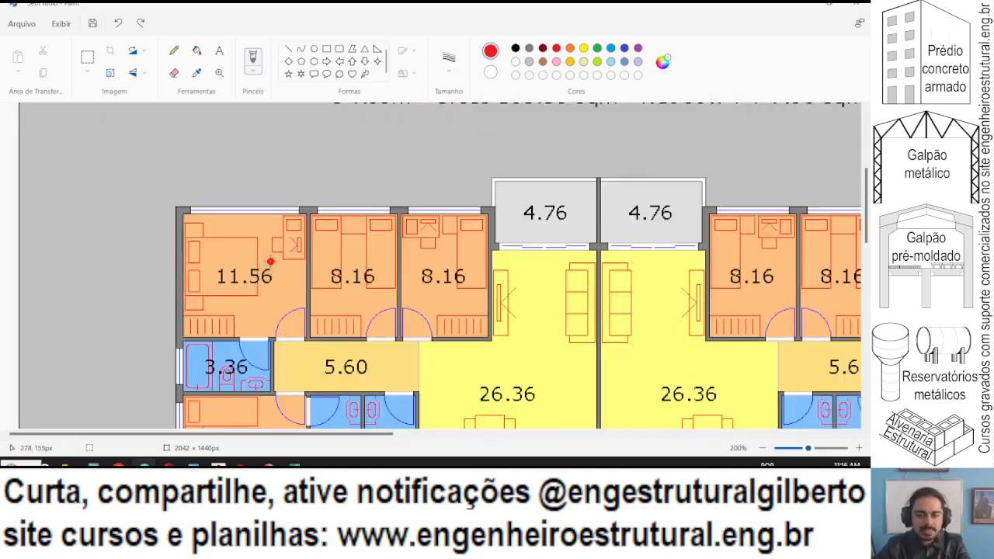
scroll(270, 261, "down", 2)
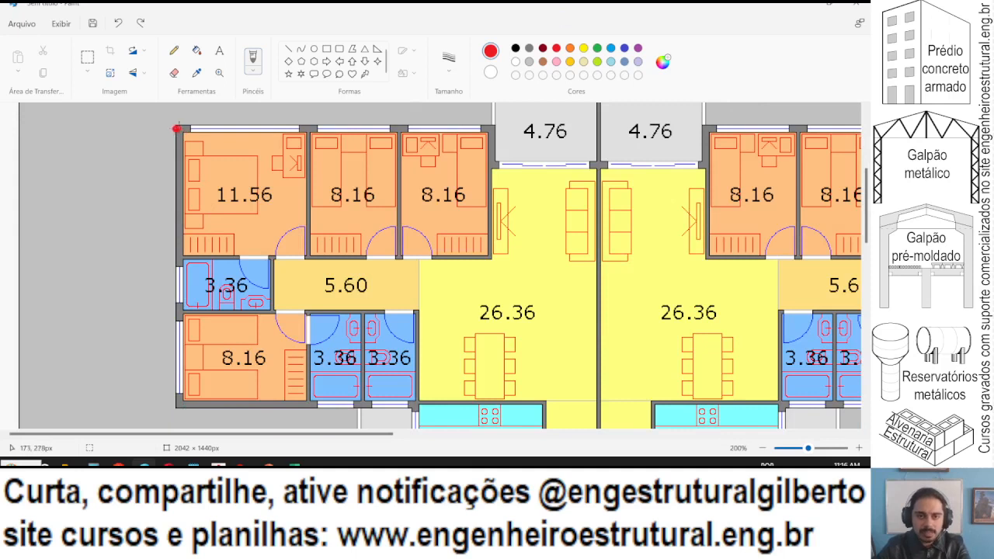
mouse_move(177, 129)
left_mouse_down()
mouse_move(194, 134)
mouse_move(179, 143)
mouse_move(181, 165)
mouse_move(180, 127)
mouse_move(177, 154)
mouse_move(180, 128)
mouse_move(183, 140)
left_mouse_up()
key("ctrl+z")
key("ctrl+z")
key("ctrl+z")
key("ctrl+z")
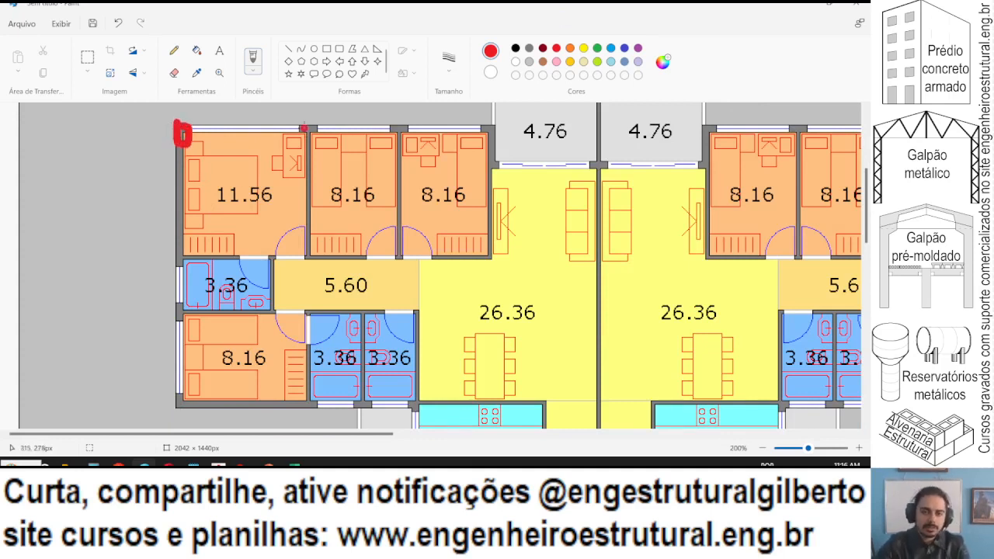
Mark three more red columns along the upper facade wall, at the dividing walls and the far end of the two 8.16 bedrooms.
mouse_move(303, 122)
left_mouse_down()
mouse_move(315, 141)
mouse_move(303, 120)
left_mouse_up()
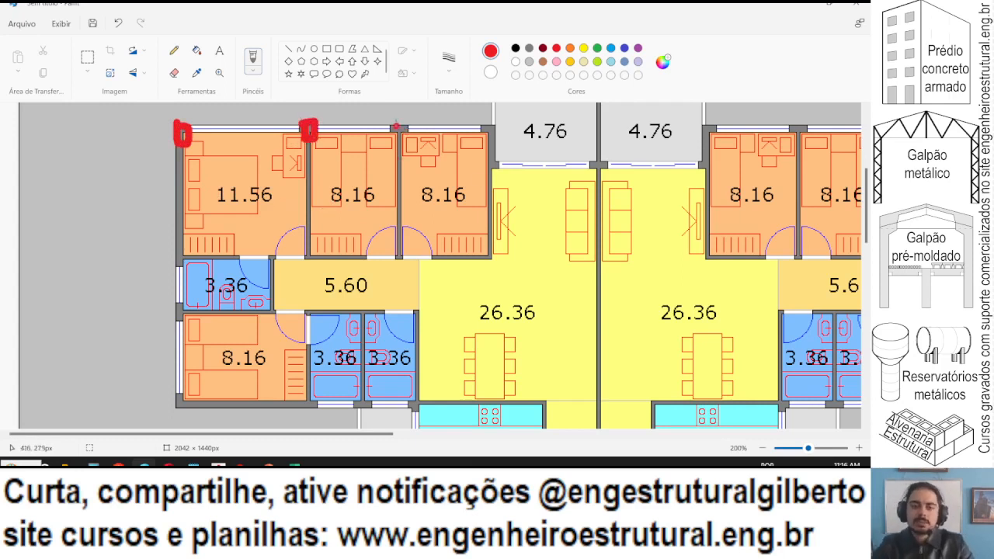
mouse_move(395, 122)
left_mouse_down()
mouse_move(393, 146)
mouse_move(404, 124)
left_mouse_up()
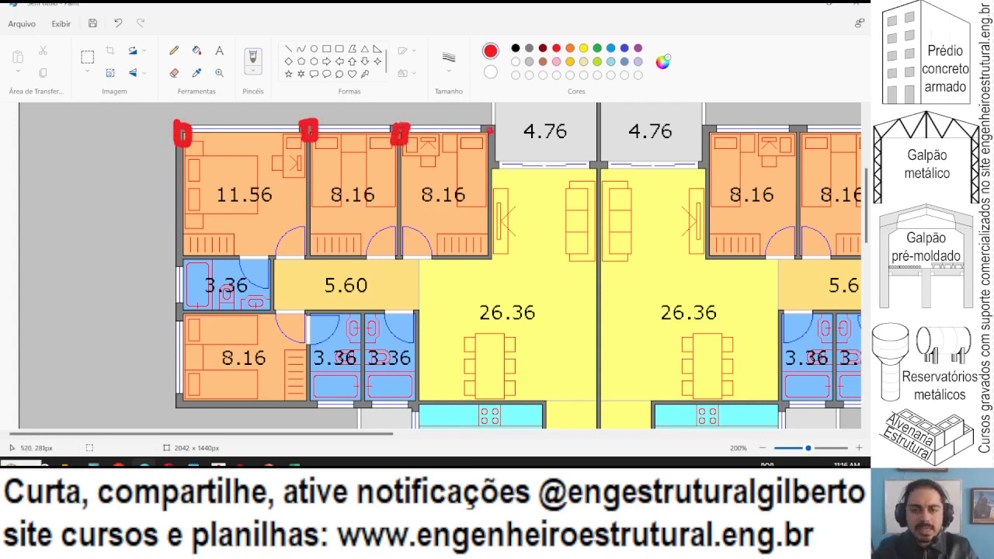
left_click_drag(489, 127, 492, 156)
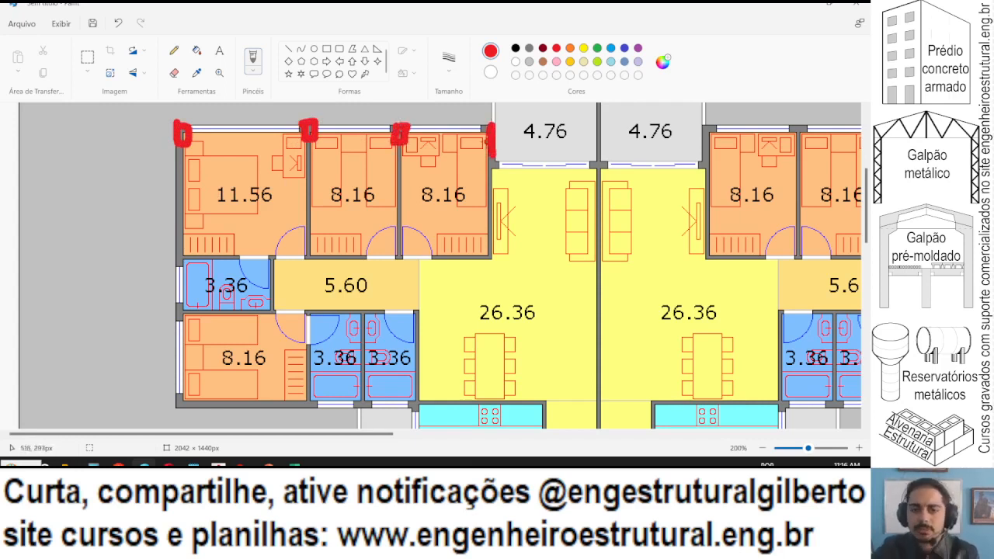
Mark four red columns along the lower wall of the upper-left bedrooms, at the outer corner and each wall intersection.
scroll(292, 306, "up", 2)
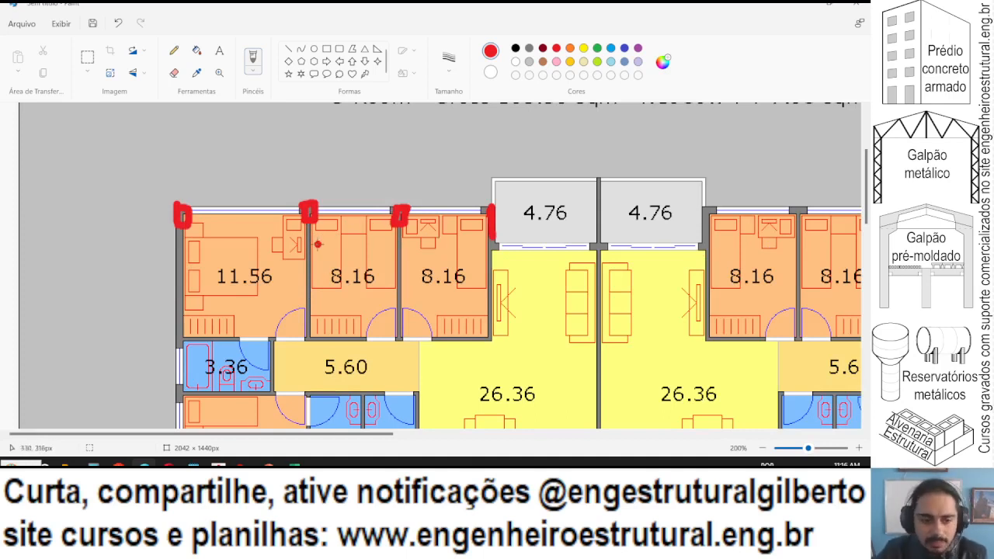
scroll(318, 245, "down", 2)
left_click_drag(181, 240, 182, 261)
left_click_drag(312, 237, 312, 256)
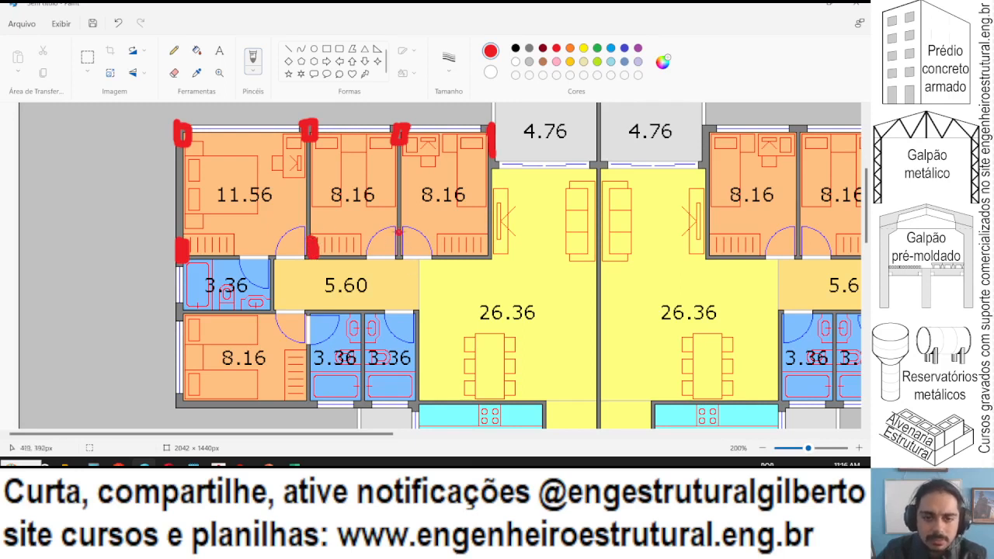
left_click_drag(399, 231, 399, 262)
left_click_drag(491, 233, 491, 259)
Mark four red columns along the lower wall of the 8.16 bedroom, past the bathrooms, to the upper-right corner of the 8.16 kitchen.
scroll(423, 186, "down", 2)
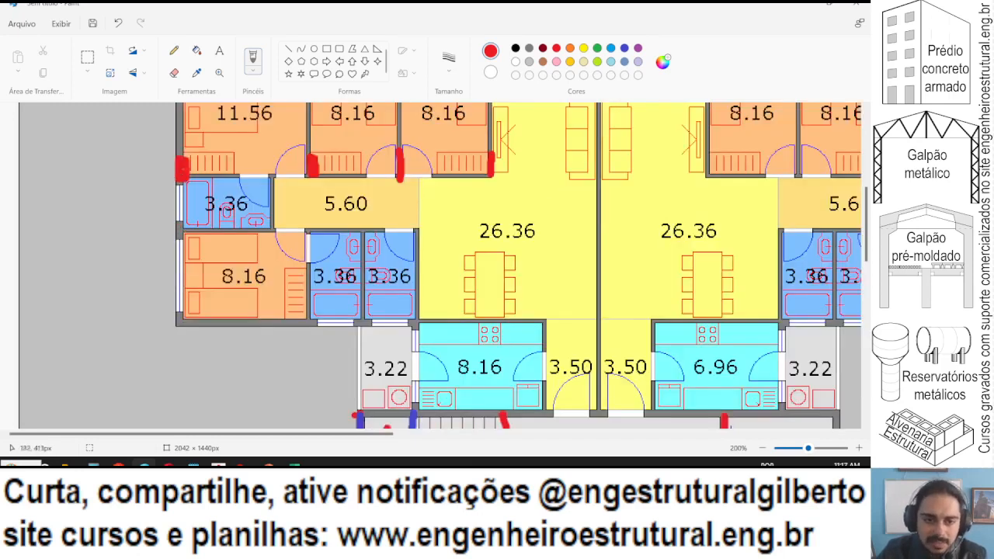
left_click_drag(177, 309, 178, 320)
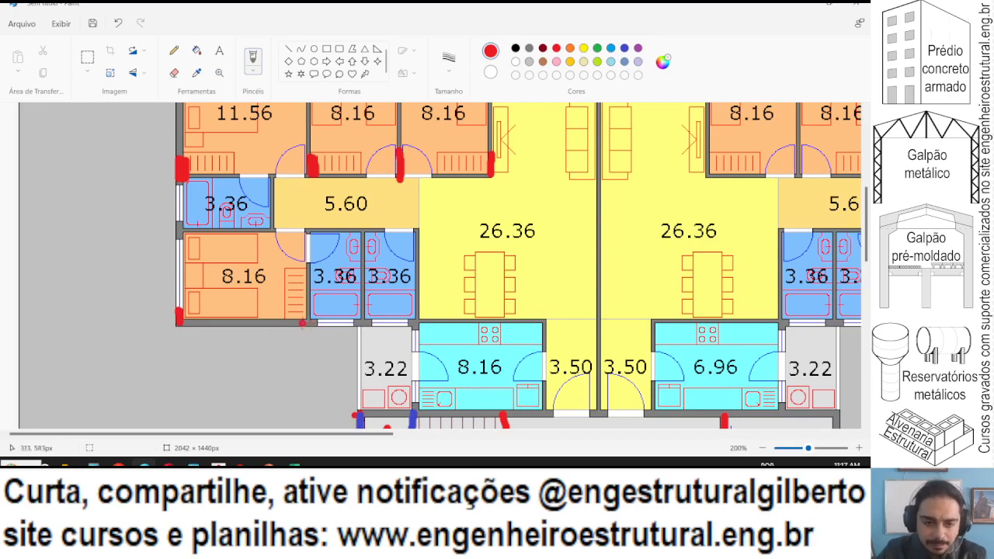
left_click_drag(302, 324, 318, 324)
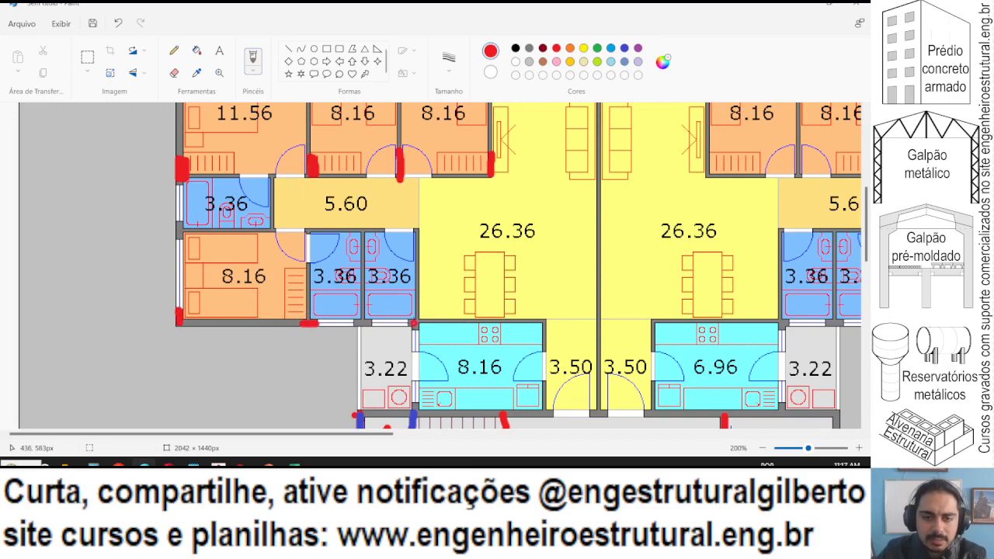
mouse_move(414, 323)
left_mouse_down()
mouse_move(405, 323)
mouse_move(423, 323)
left_mouse_up()
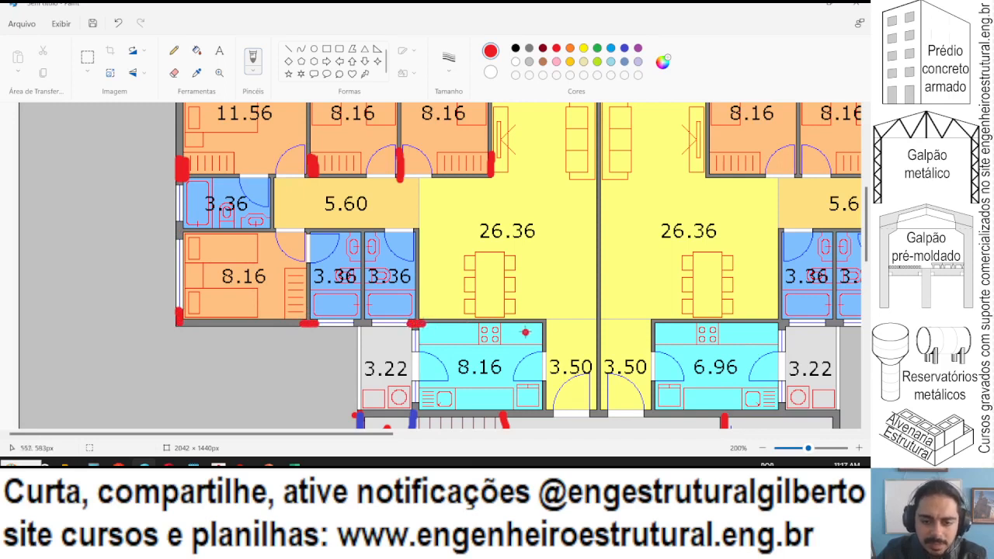
left_click_drag(543, 322, 543, 335)
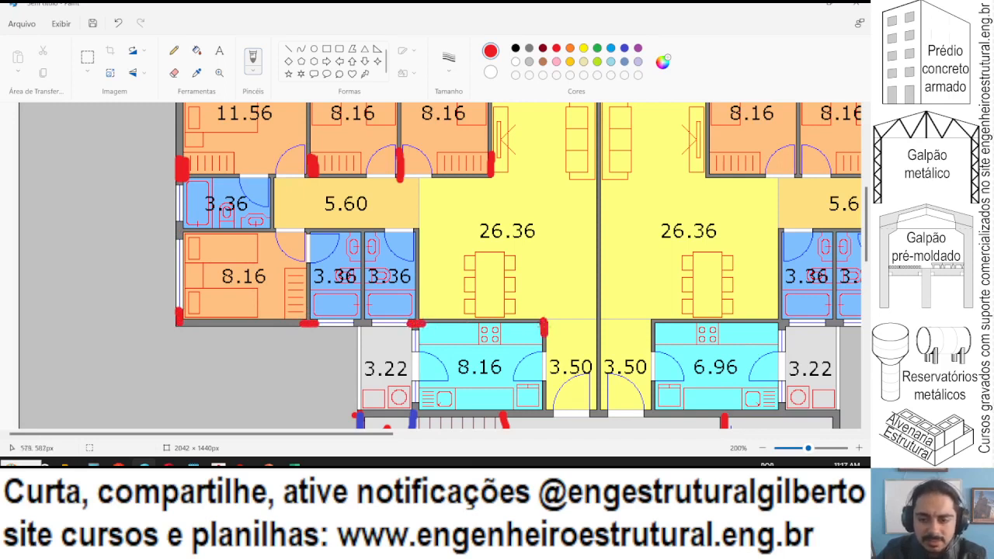
Review the columns marked in the upper-left apartment, switch to Calculator and enter 12 × 4 for the four apartments.
scroll(504, 310, "down", 2)
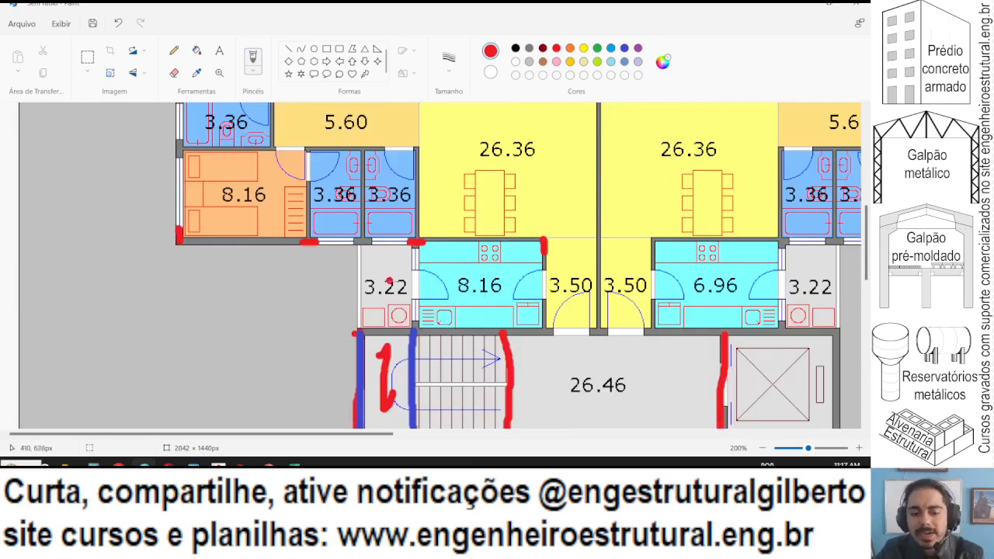
scroll(342, 271, "down", 2)
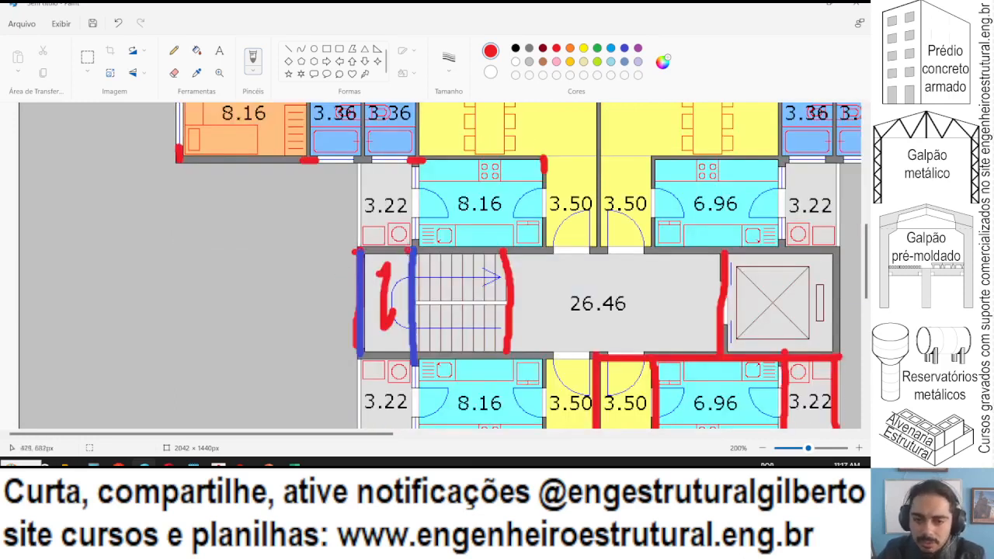
scroll(374, 251, "up", 4)
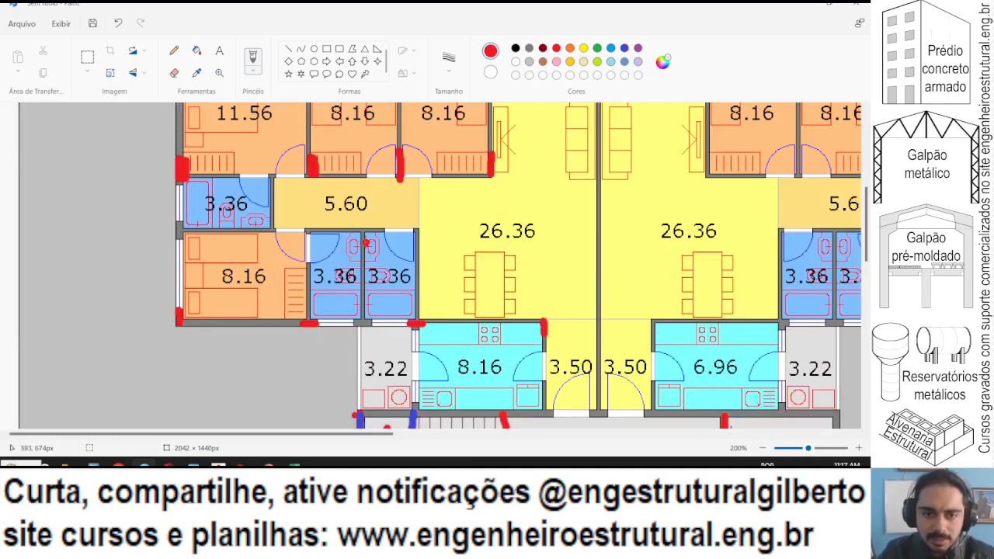
scroll(374, 256, "down", 2)
scroll(400, 302, "up", 4)
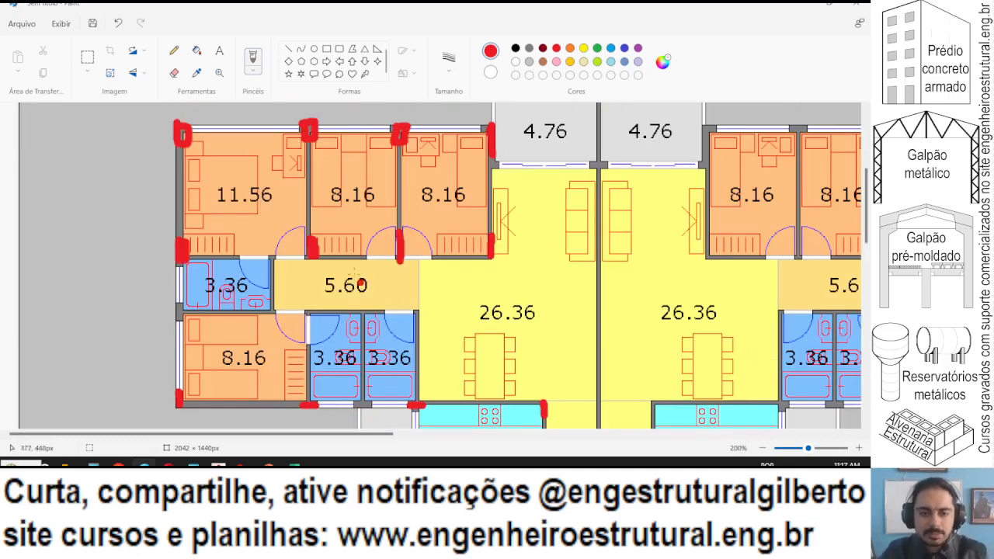
scroll(307, 230, "down", 2)
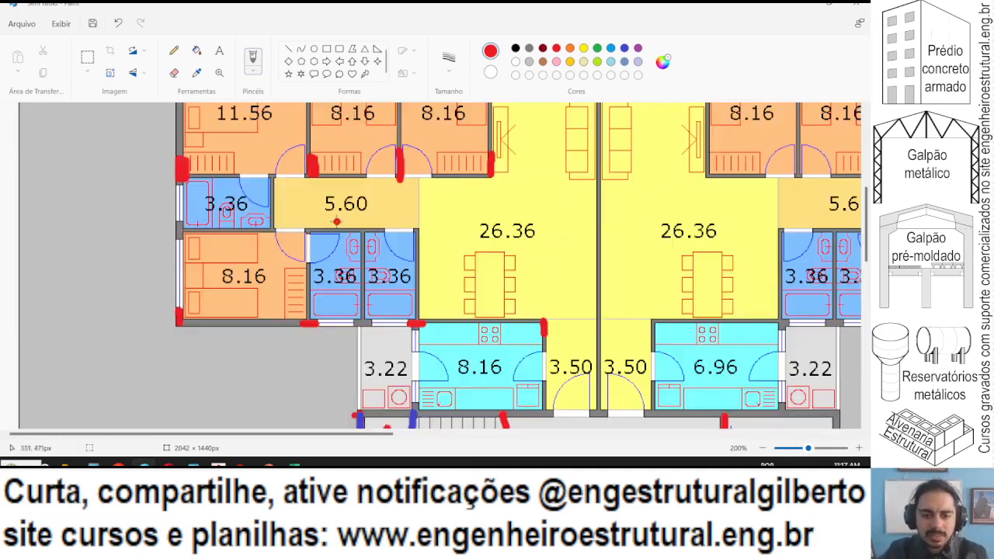
scroll(424, 312, "down", 3)
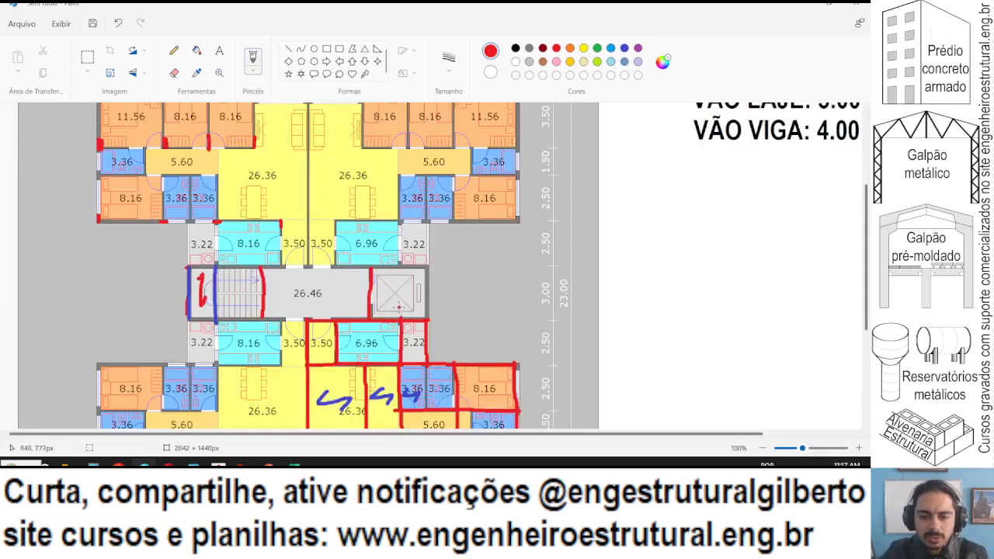
key("alt+Tab")
type("23")
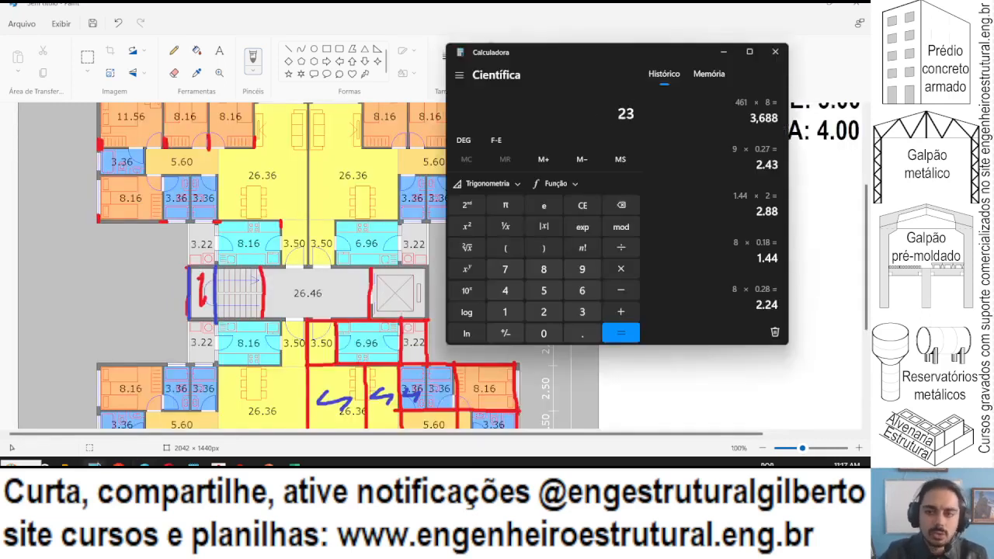
key("Delete")
type("12*4")
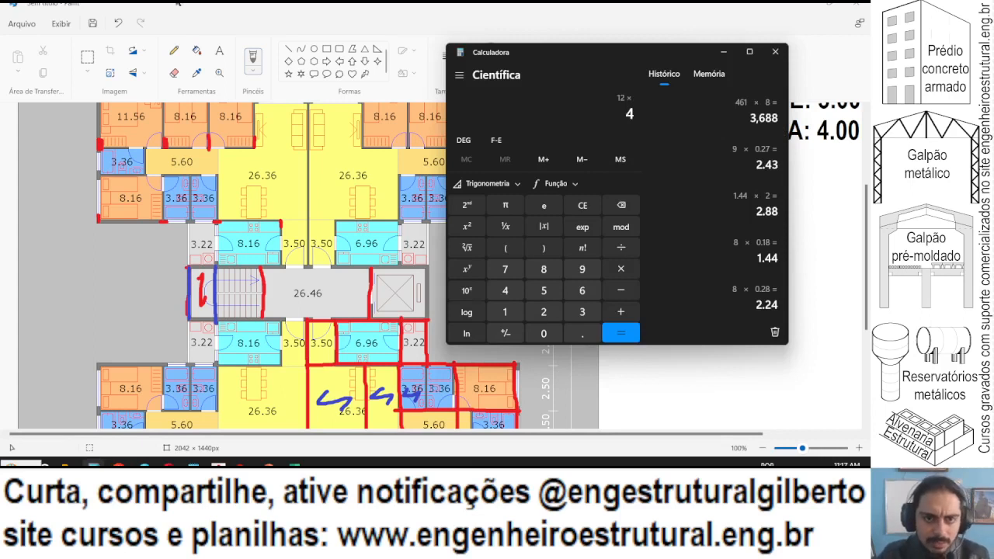
Return to the floor plan in Paint and mark a vertical red column on the central wall between the two 4.76 balconies.
key("alt+Tab")
scroll(295, 220, "up", 3)
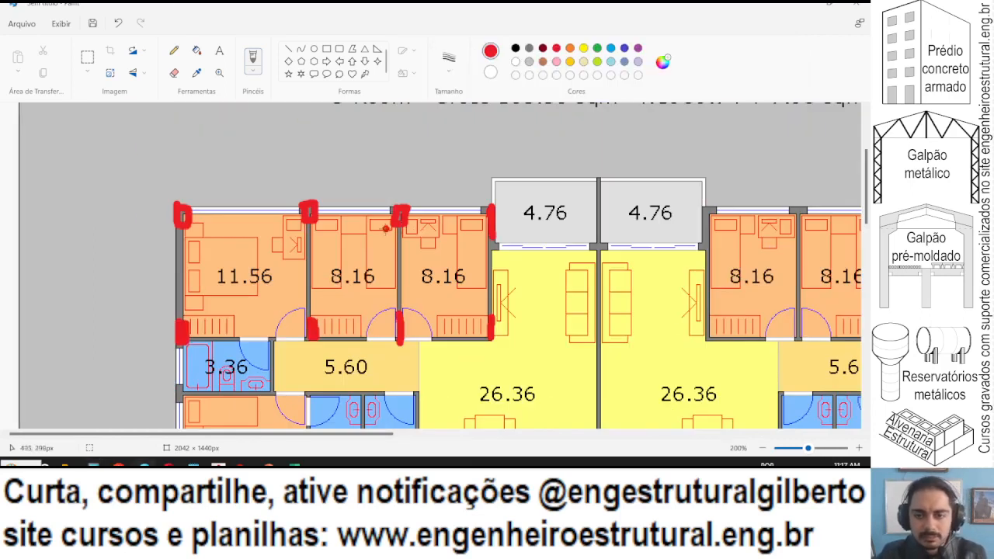
mouse_move(598, 246)
left_mouse_down()
mouse_move(588, 246)
mouse_move(607, 246)
left_mouse_up()
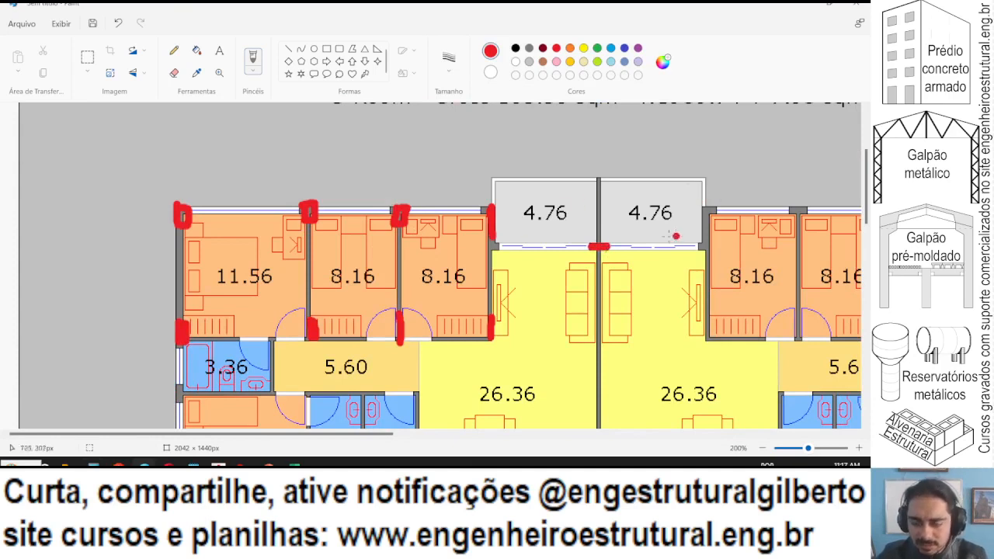
key("alt+Tab")
key("alt+Tab")
key("ctrl+z")
left_click_drag(598, 222, 598, 246)
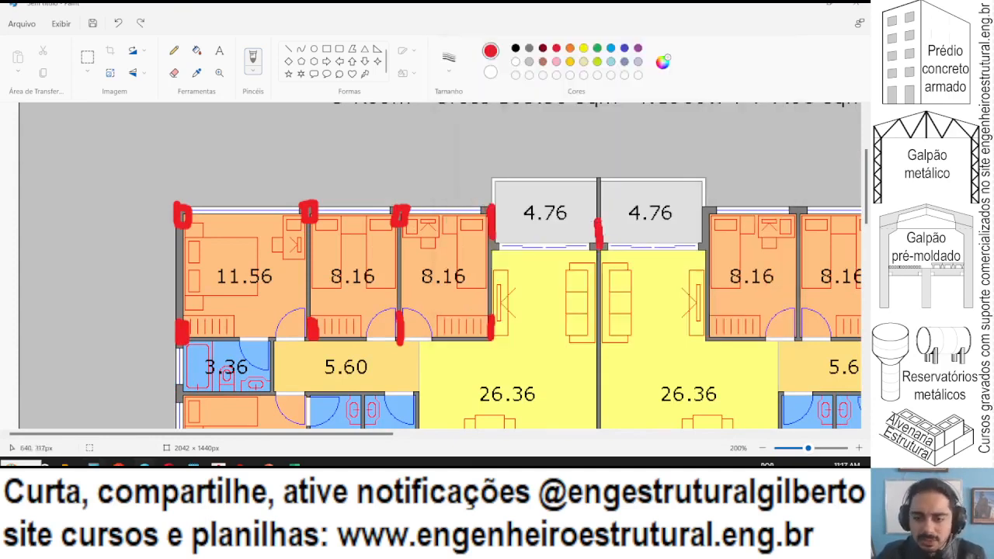
Switch to Calculator and add 2 to the 12 × 4 column count.
key("alt+Tab")
key("plus")
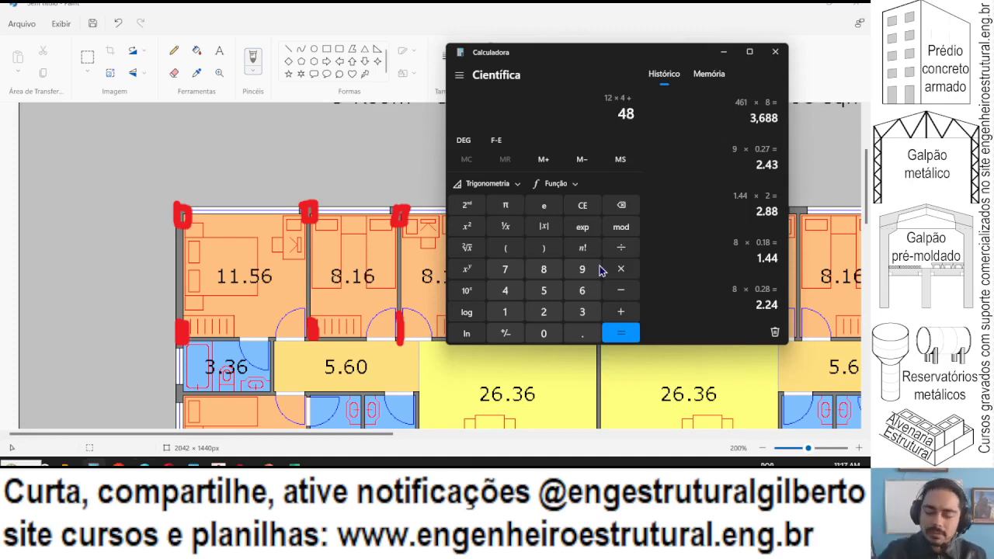
type("2")
key("Return")
Return to Paint and try to draw a red line across the 3.50 entrances, from the 8.16 kitchen's corner to the 6.96 kitchen.
key("alt+Tab")
key("ctrl+minus")
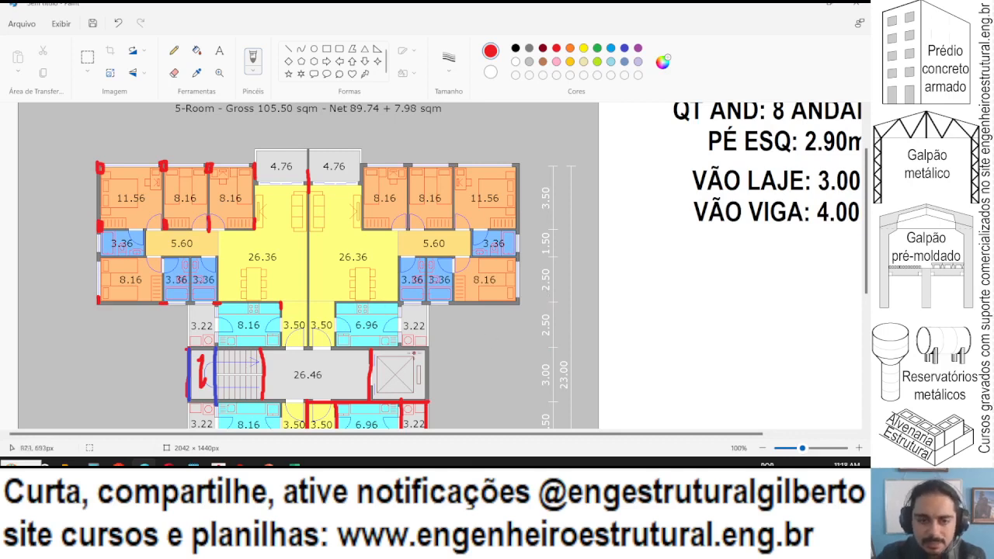
scroll(379, 291, "up", 1, "ctrl")
scroll(379, 290, "down", 2)
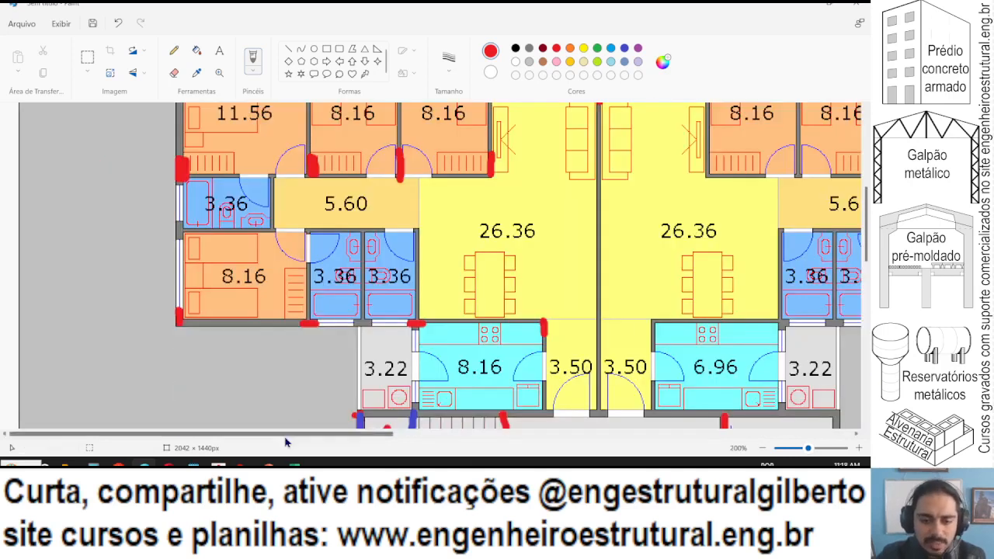
left_click_drag(284, 436, 327, 436)
scroll(390, 351, "down", 1)
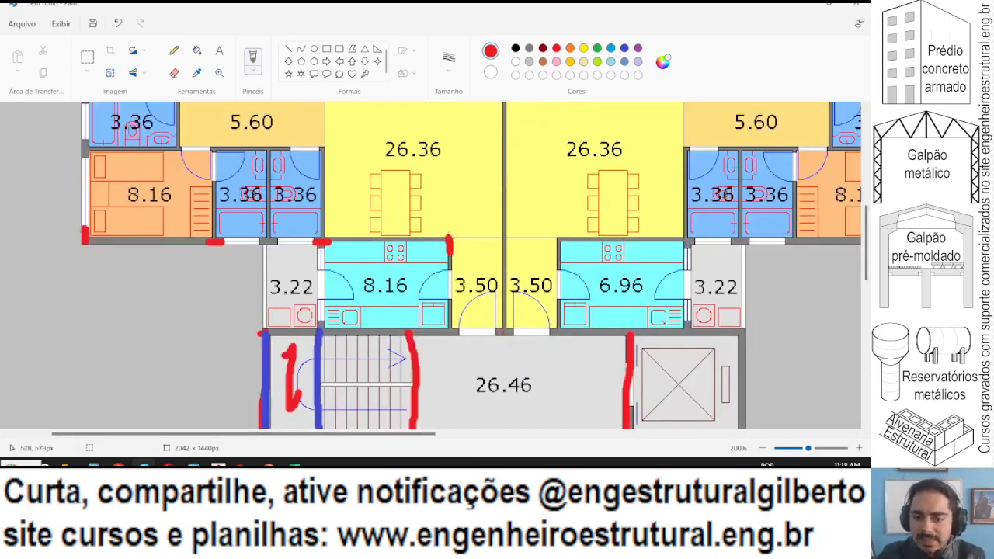
left_click_drag(449, 239, 556, 239)
key("ctrl+z")
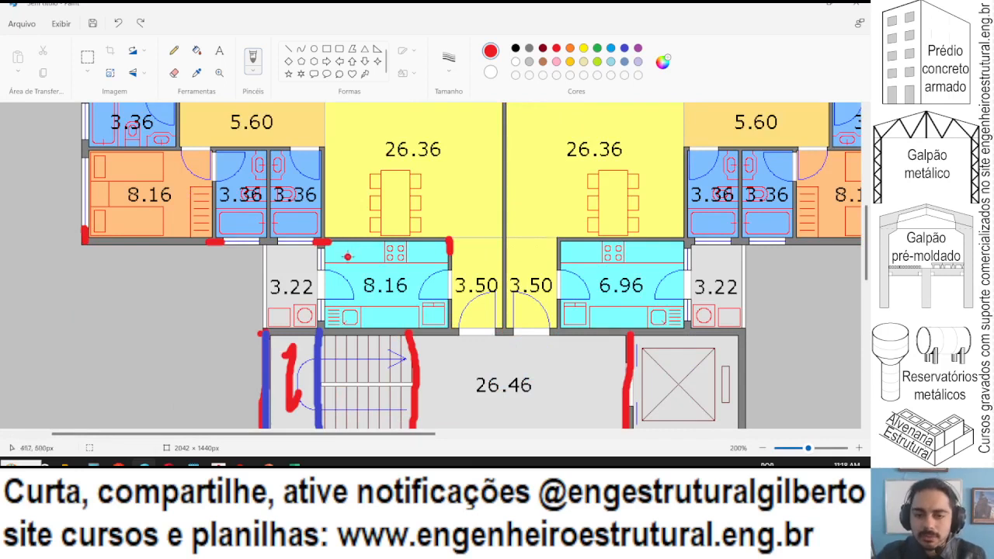
Mark a vertical red column on the central wall between the two 26.36 living rooms.
scroll(347, 256, "down", 1)
scroll(349, 258, "up", 1)
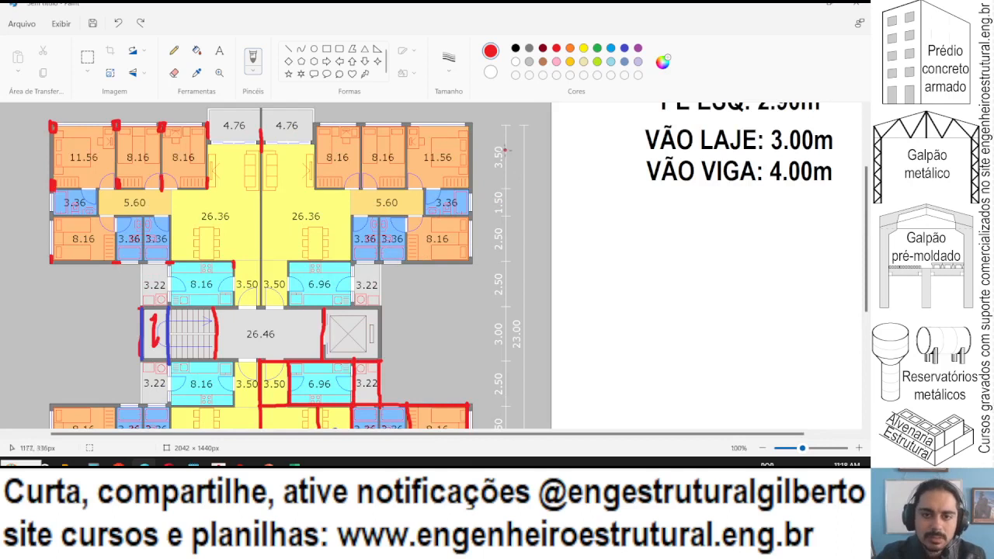
scroll(290, 236, "up", 1)
scroll(419, 242, "down", 1)
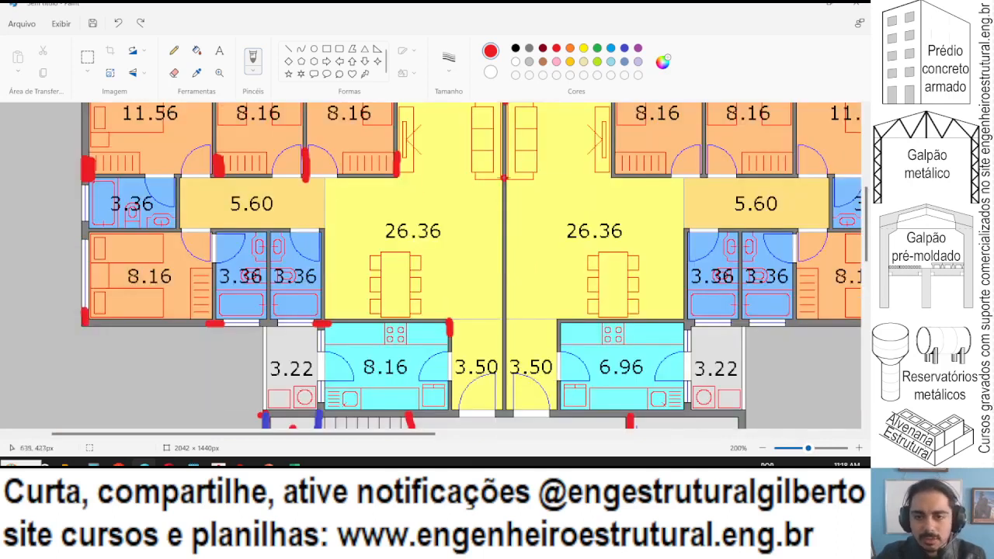
left_click_drag(504, 177, 503, 211)
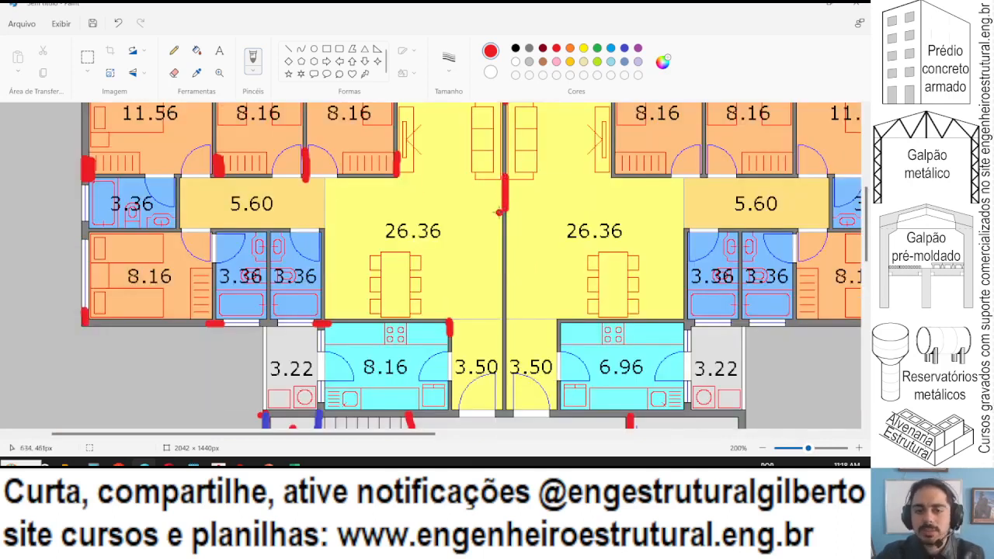
Switch to Calculator to add another 2 to the column count, and return to the floor plan in Paint.
key("alt+Tab")
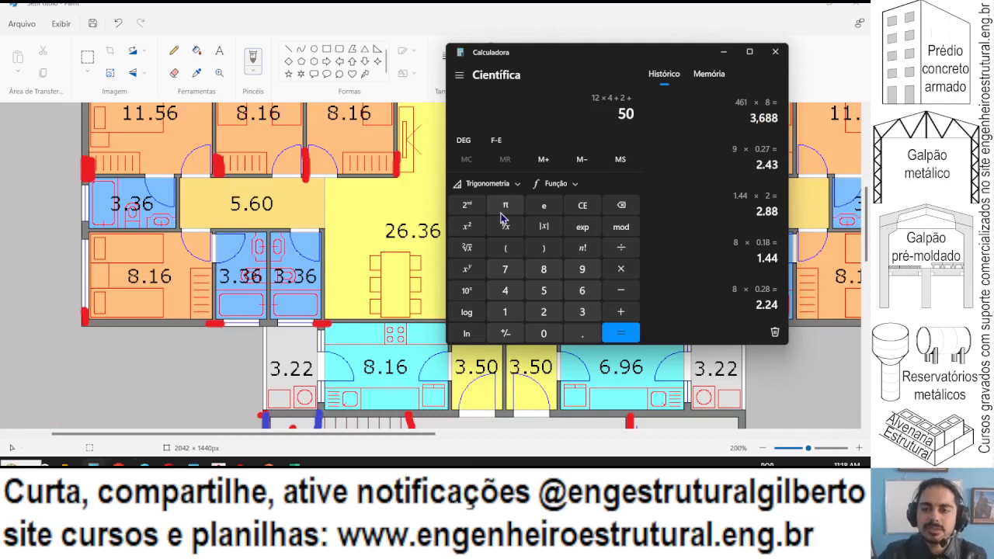
key("2")
left_click(471, 3)
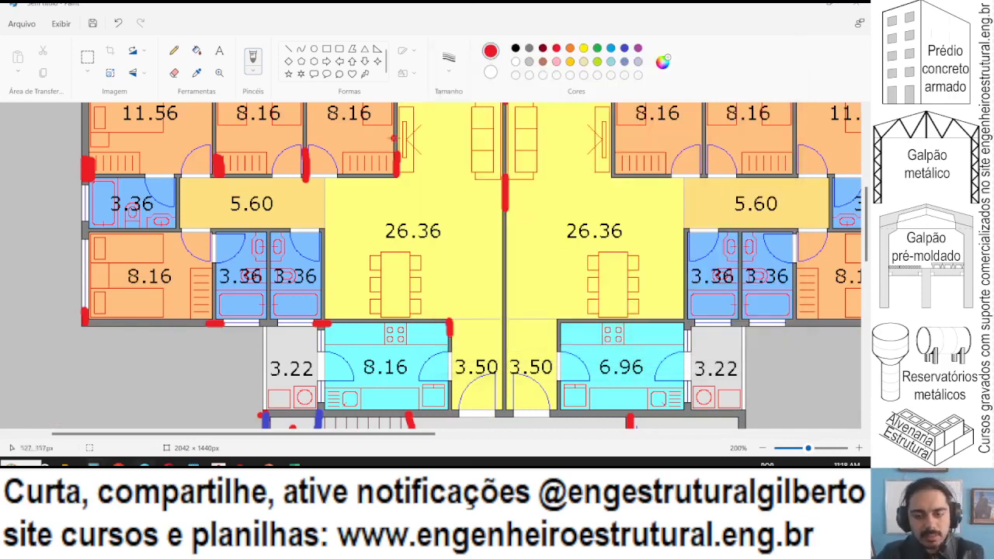
Mark short red columns where the central walls between the 3.50 entrances meet the upper and lower walls of the 26.46 hall.
scroll(361, 251, "down", 3)
scroll(338, 260, "down", 1)
scroll(277, 257, "up", 2)
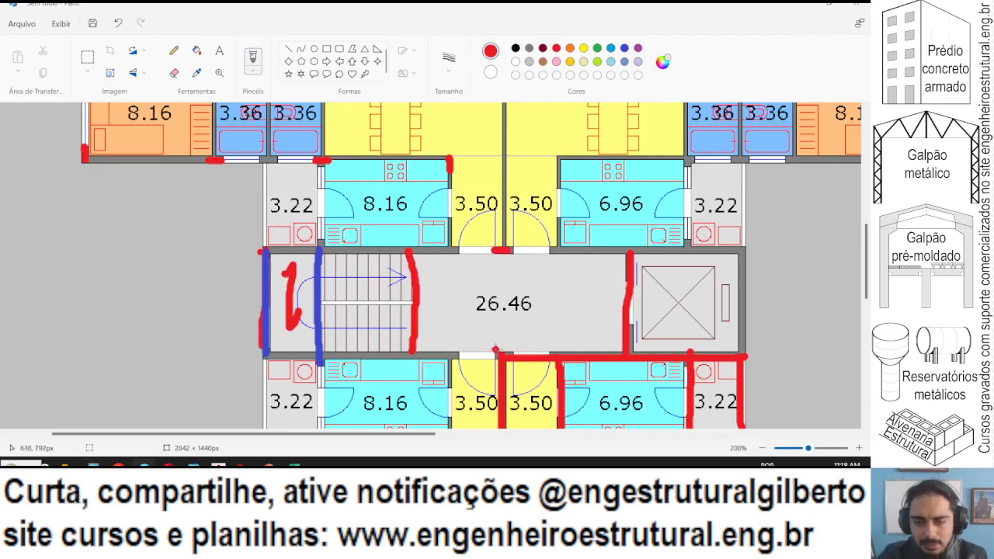
left_click_drag(498, 354, 509, 354)
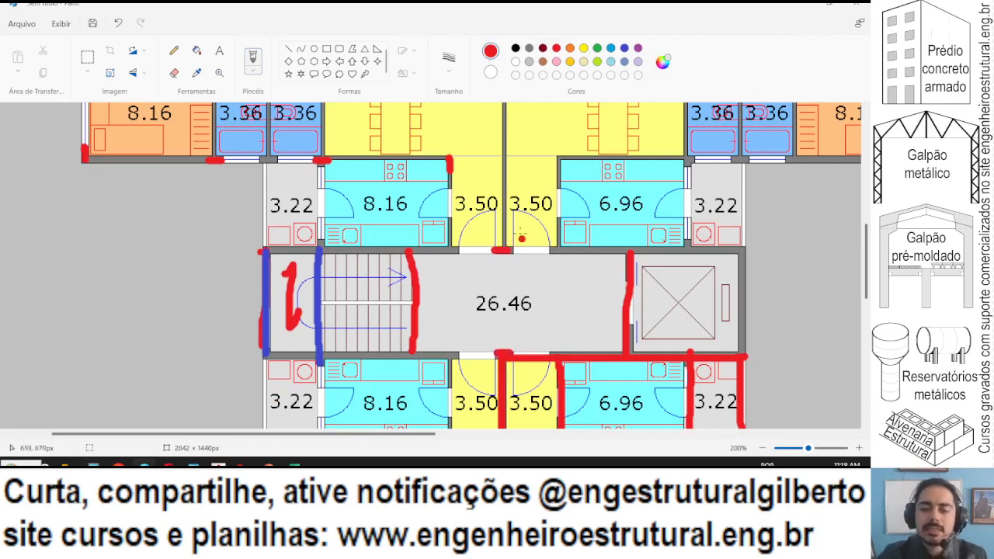
Switch to Calculator, add 2 more columns and compute the total of 12 × 4 + 2 + 2 + 2.
key("alt+Tab")
key("alt+Tab")
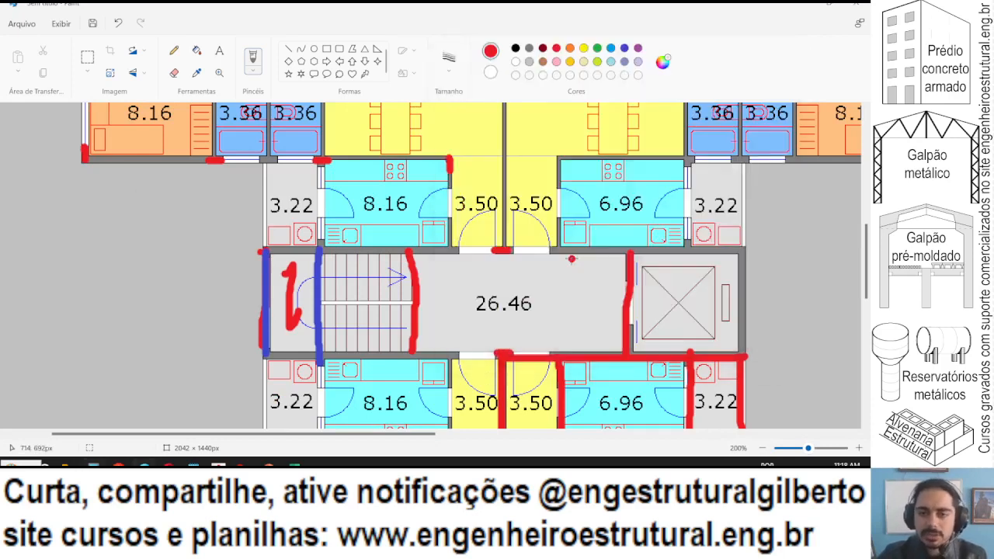
key("alt+Tab")
type("+2")
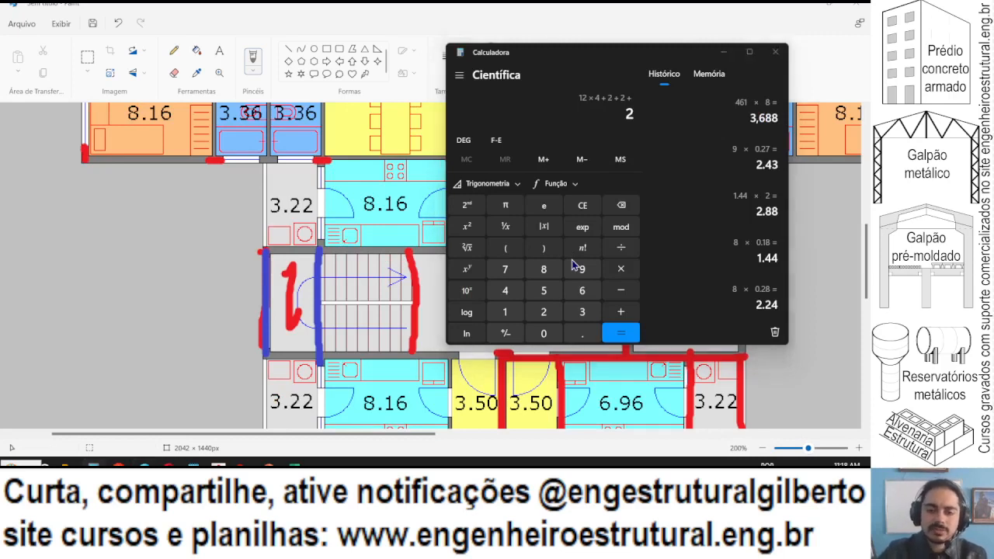
key("alt+Tab")
key("alt+Tab")
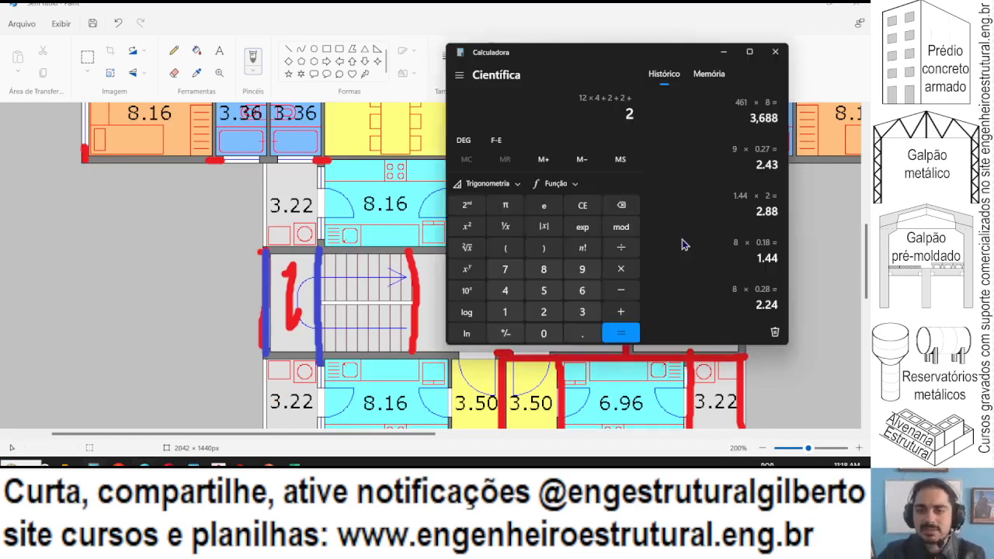
key("Return")
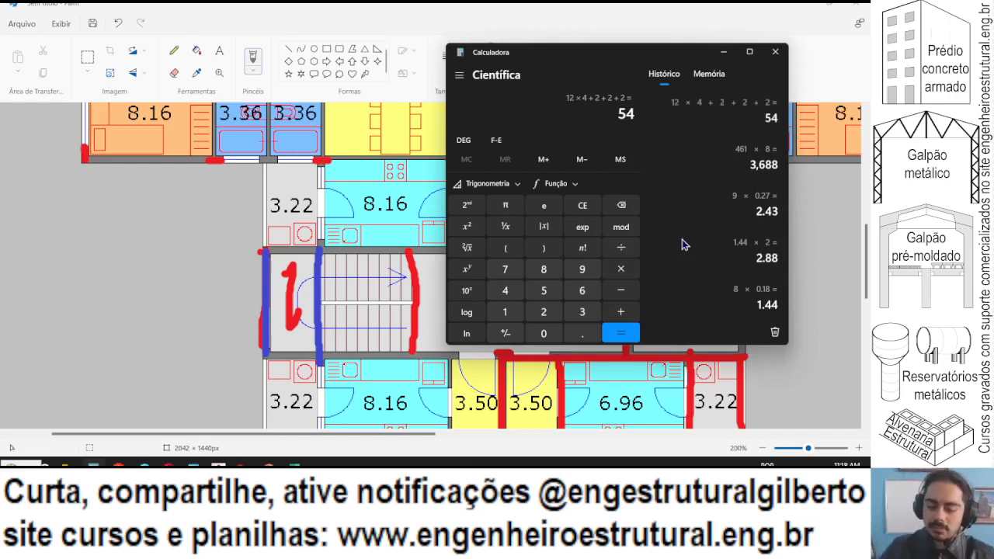
Divide 3,688 by the 54 columns to get the average load per column.
type("3,688")
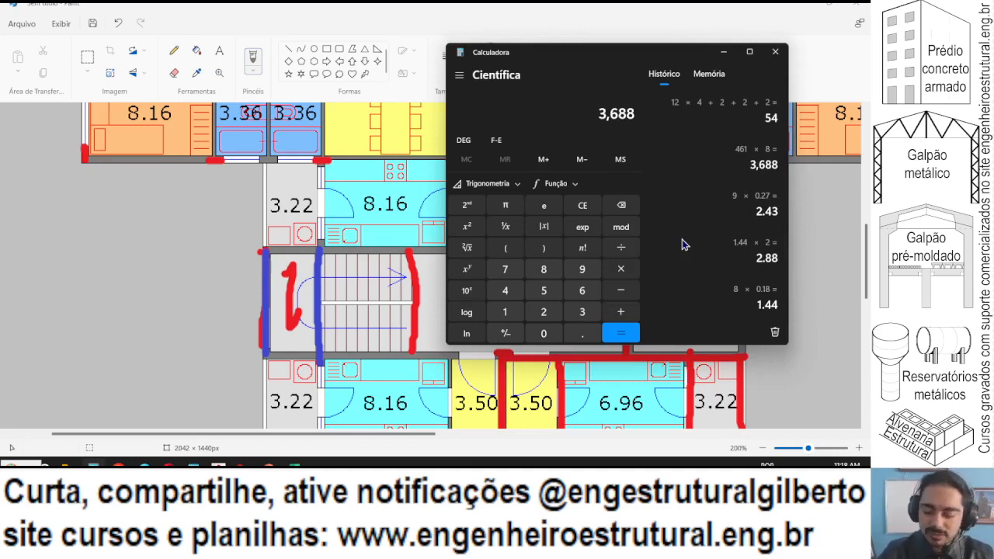
type("/54")
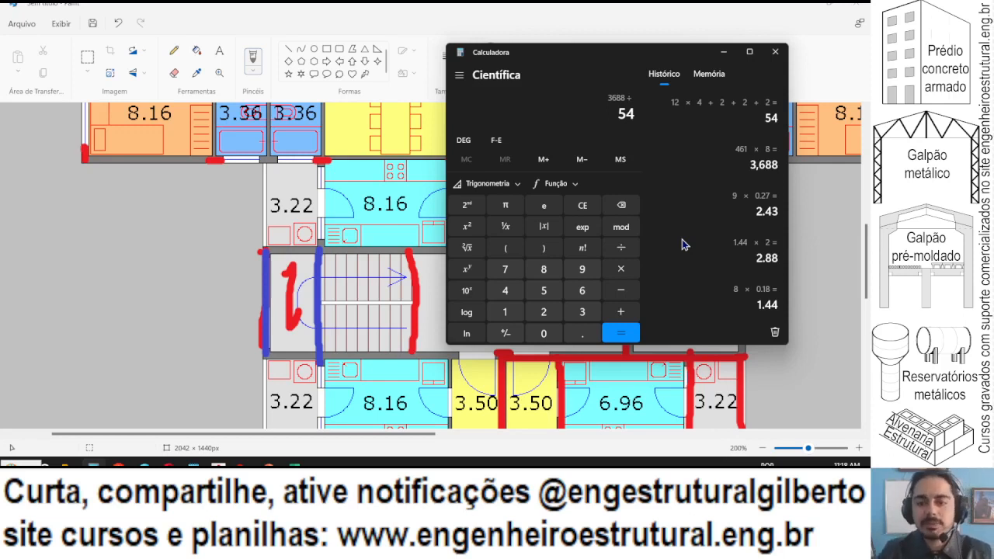
key("Return")
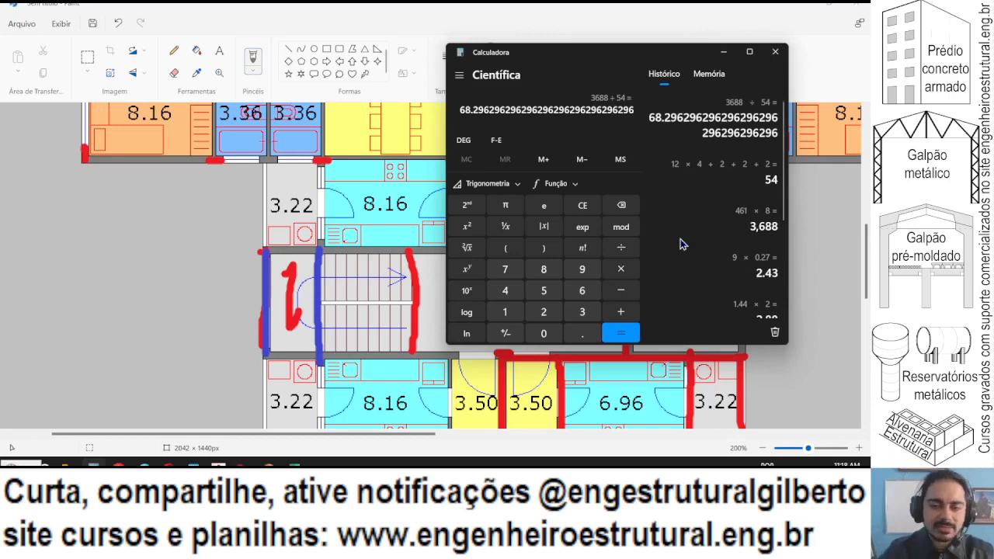
Switch to the Pilar.xlsx workbook in Excel and set the axial column load Nk pilar to 68.3 tf.
left_click(294, 464)
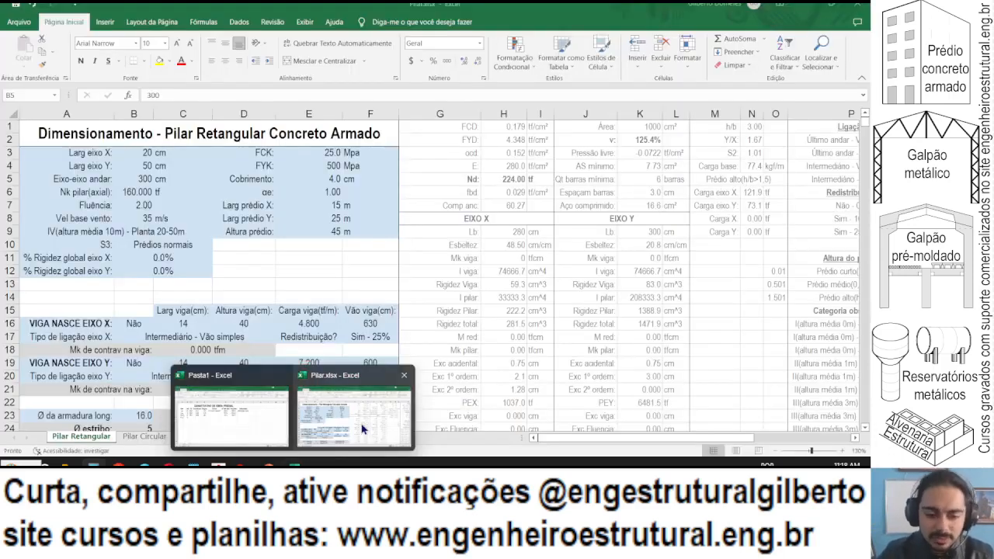
left_click(362, 428)
key("Down")
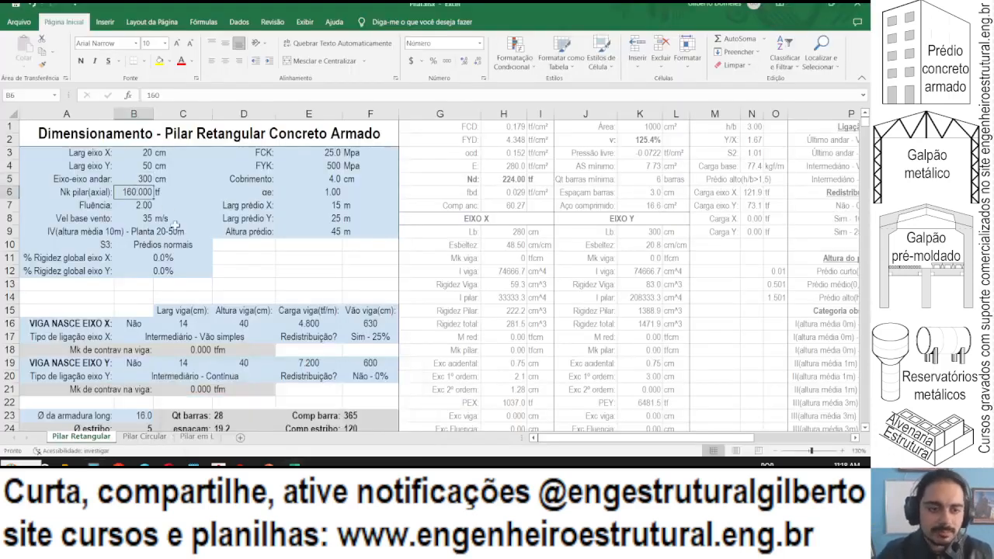
key("alt+Tab")
key("alt+Tab")
type("68.3")
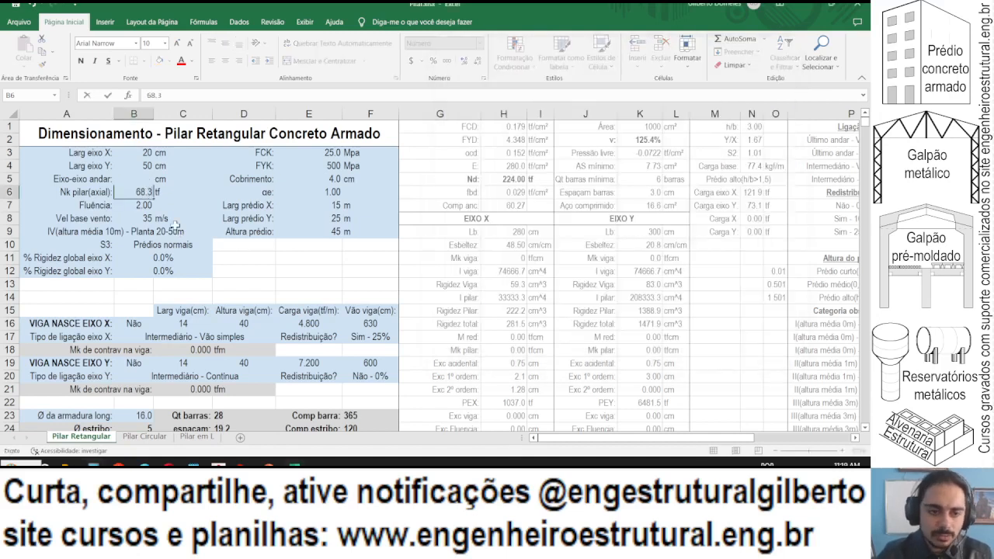
key("Return")
Switch to Calculator and divide the result of 3688 ÷ 54 by 2.
key("alt+Tab")
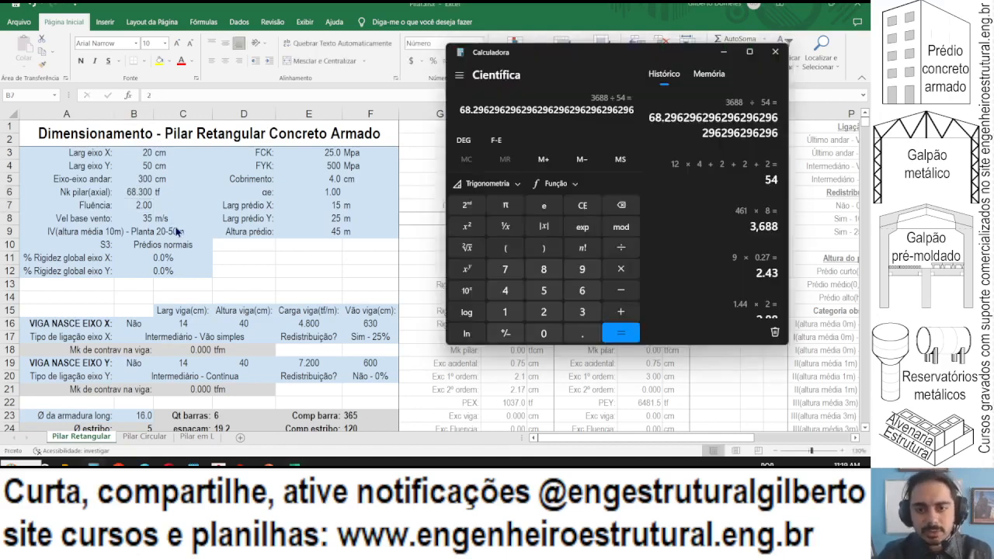
type("/2")
key("Return")
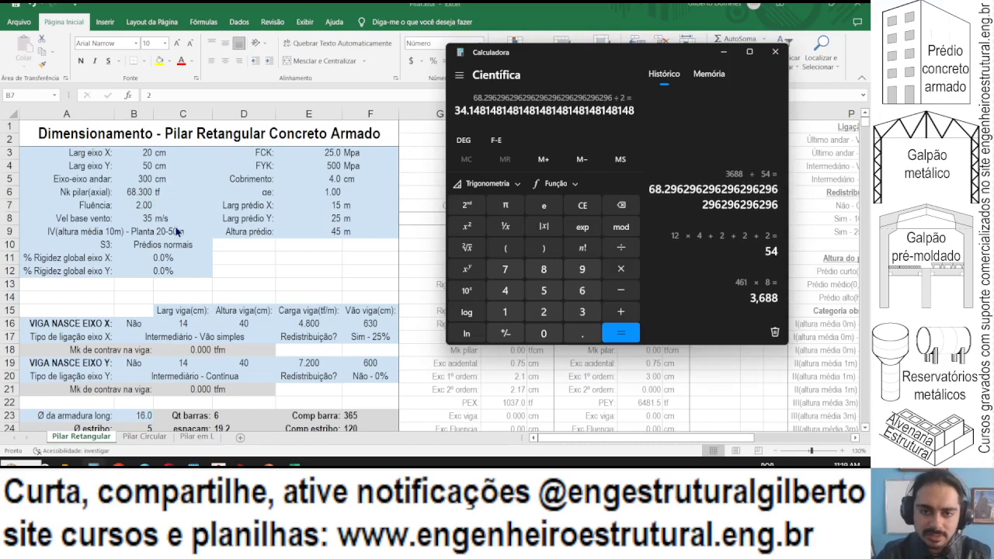
Return to the Pilar Retangular sheet in Excel and set the column's Larg eixo Y to 35 cm.
left_click(147, 163)
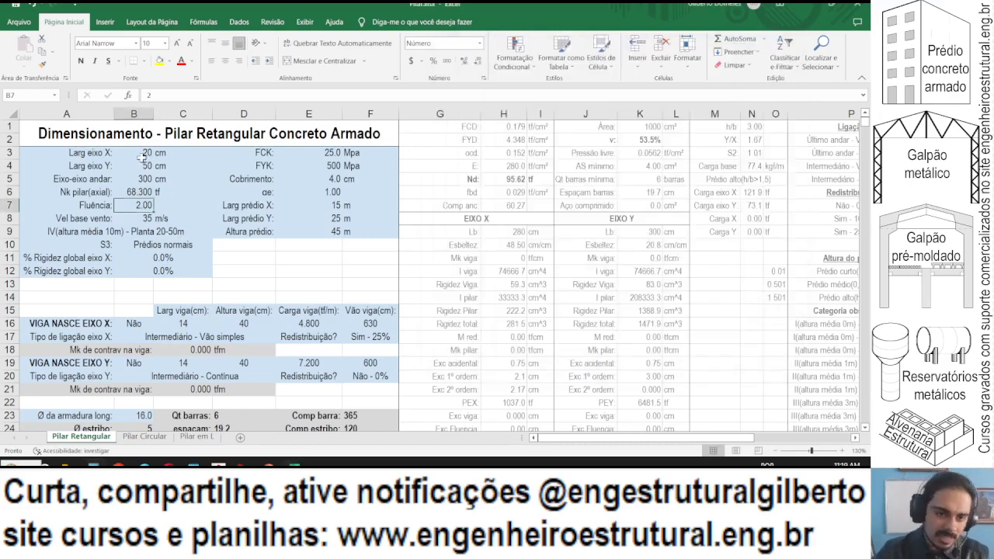
type("35")
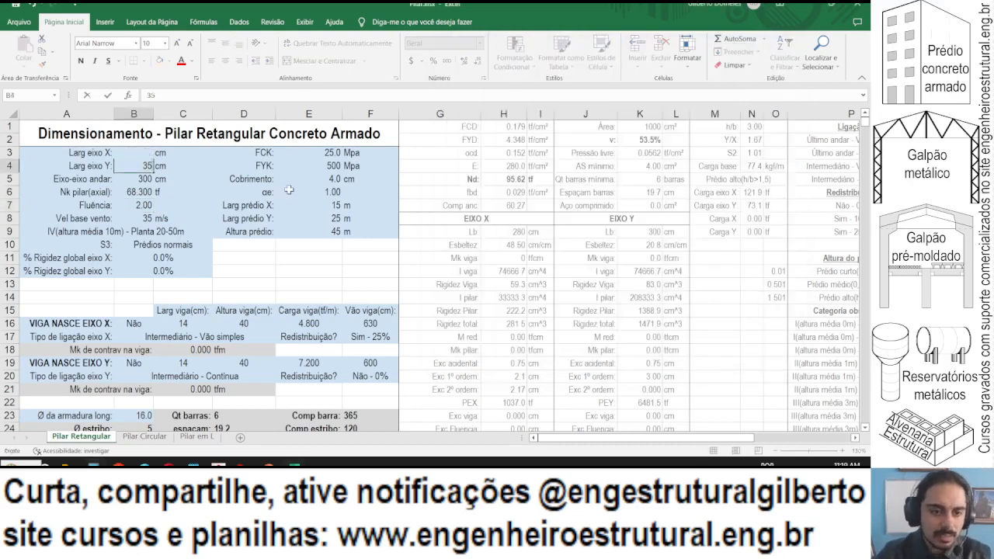
key("Return")
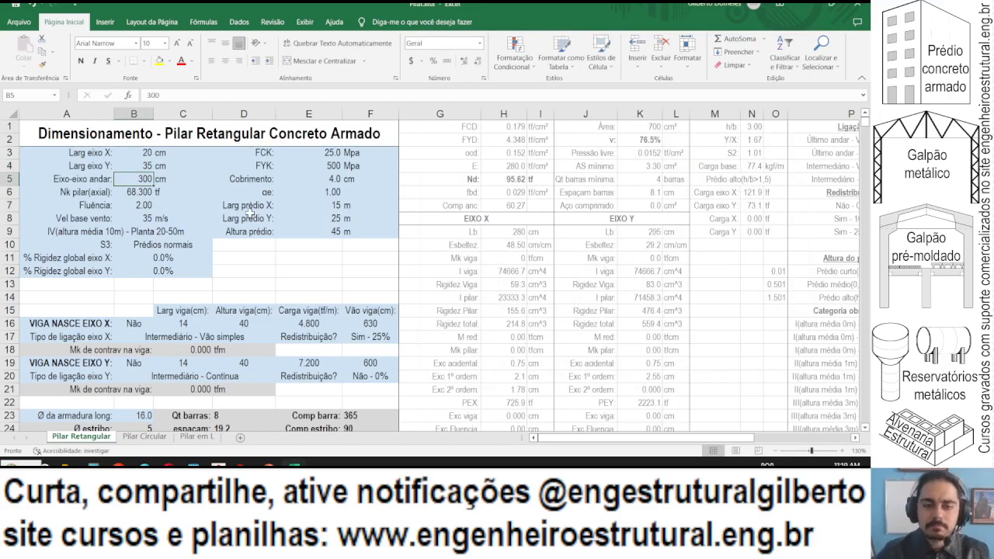
Set the concrete cover (Cobrimento) to 2 cm.
left_click(316, 178)
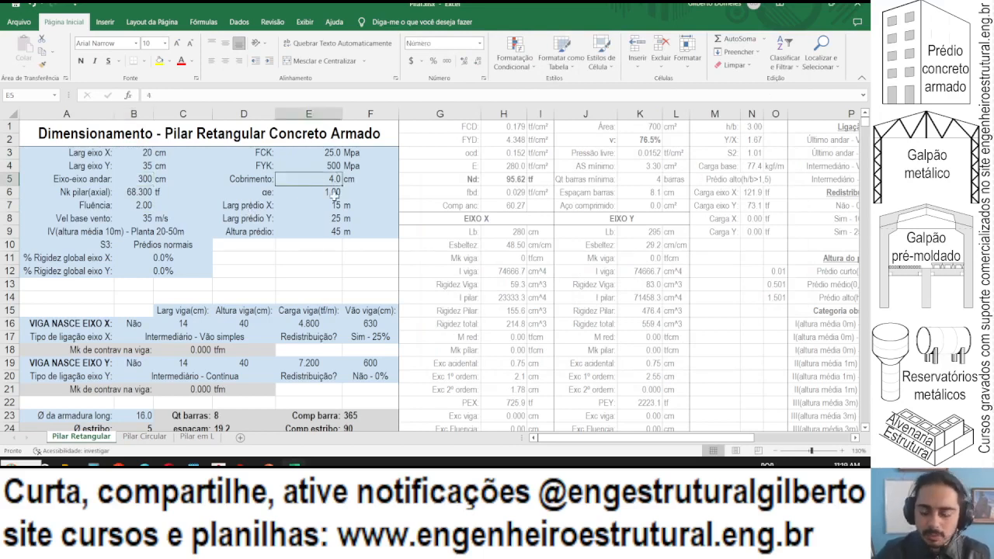
type("2")
key("ctrl+Return")
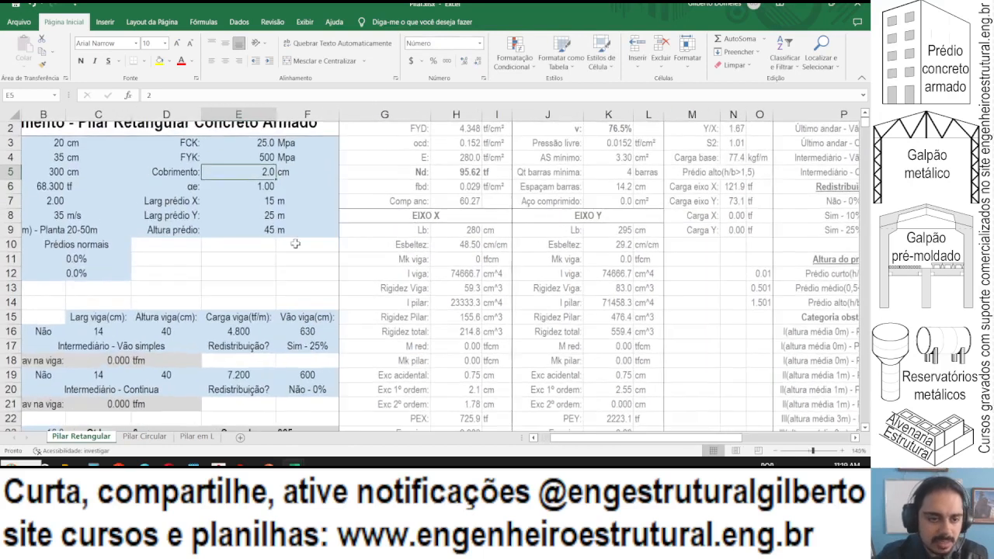
scroll(316, 216, "up", 1)
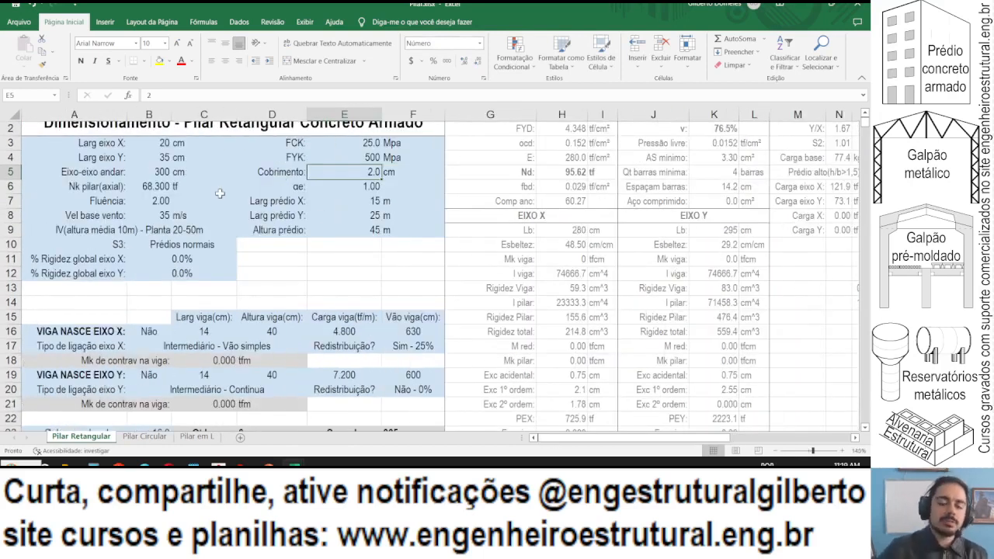
Check the result of the division by 2 in Calculator and return to the Excel sheet.
key("alt+Tab")
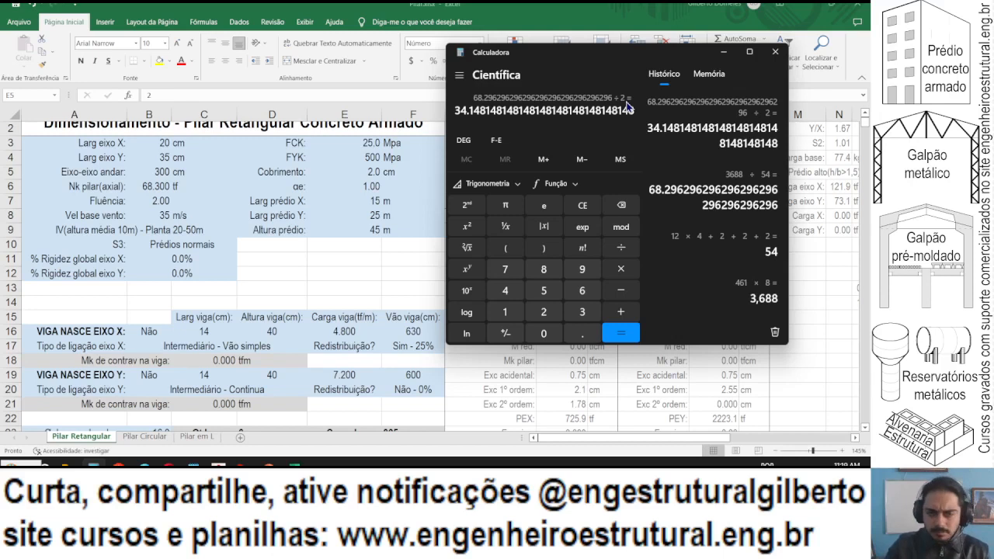
left_click_drag(486, 110, 597, 110)
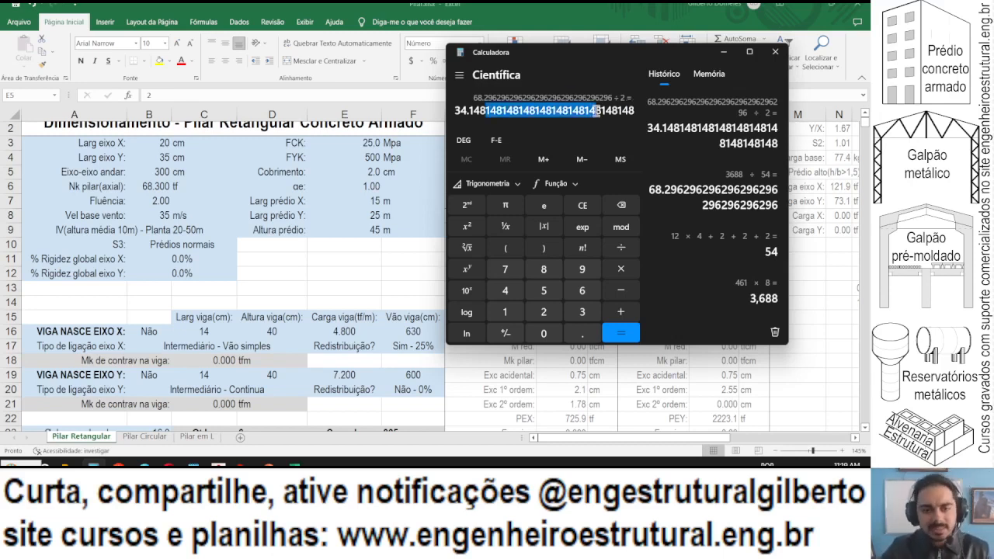
left_click(448, 28)
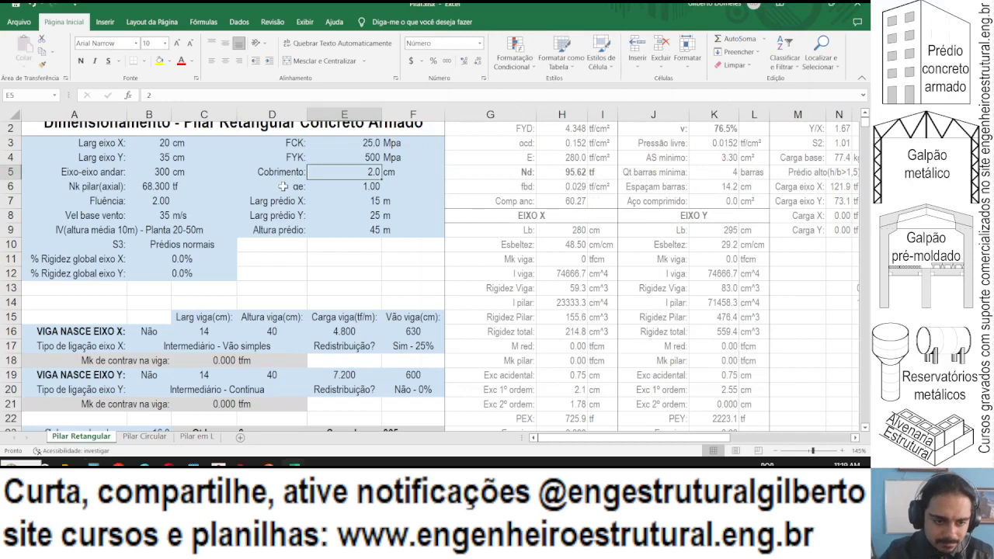
Set the longitudinal reinforcement diameter (Ø da armadura long) to 12.5.
scroll(128, 268, "down", 1)
scroll(128, 268, "down", 1, "ctrl")
scroll(149, 227, "down", 2)
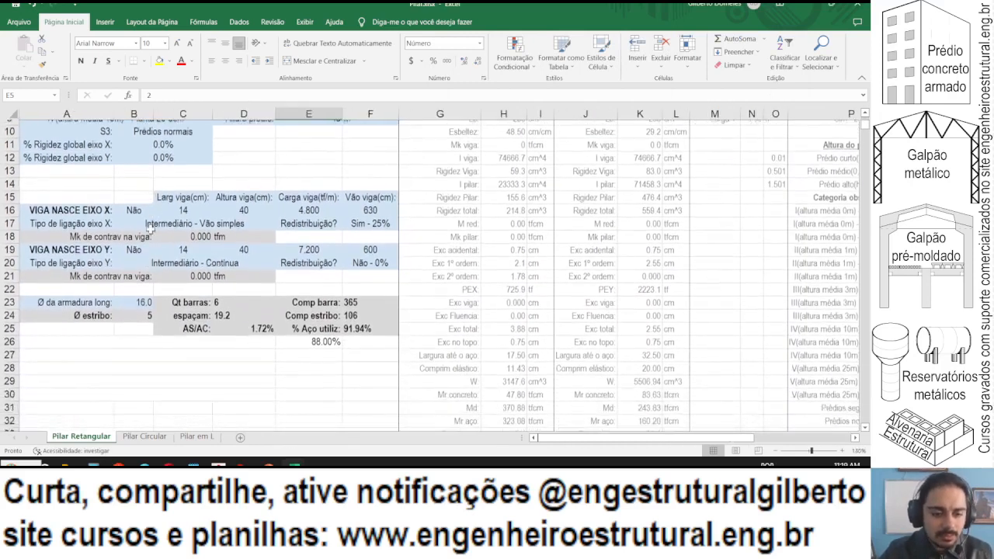
left_click(146, 298)
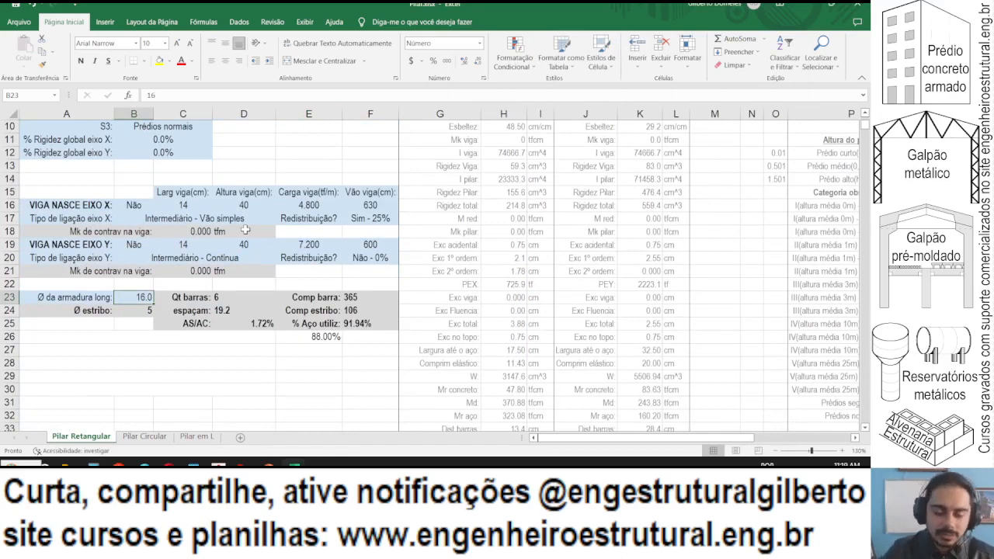
type("12.5")
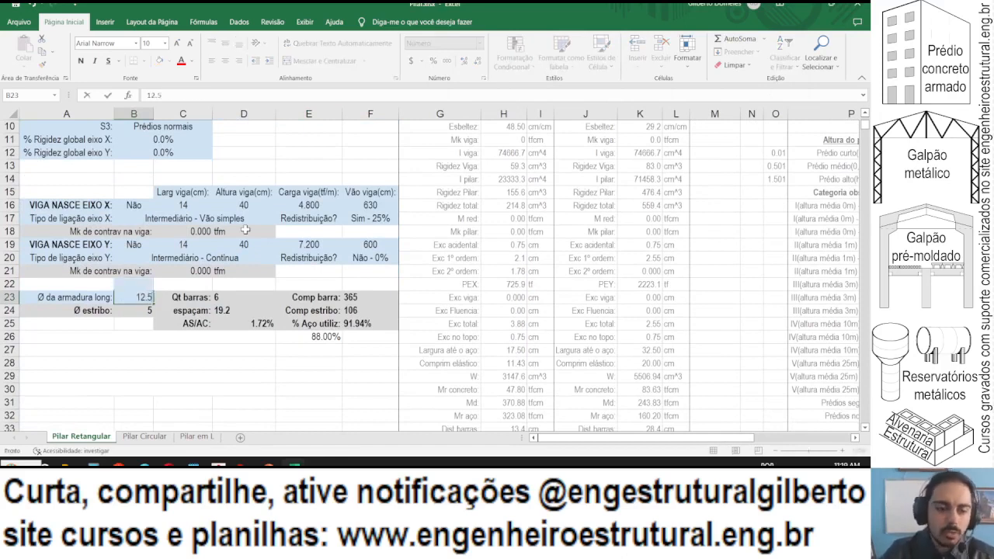
key("Return")
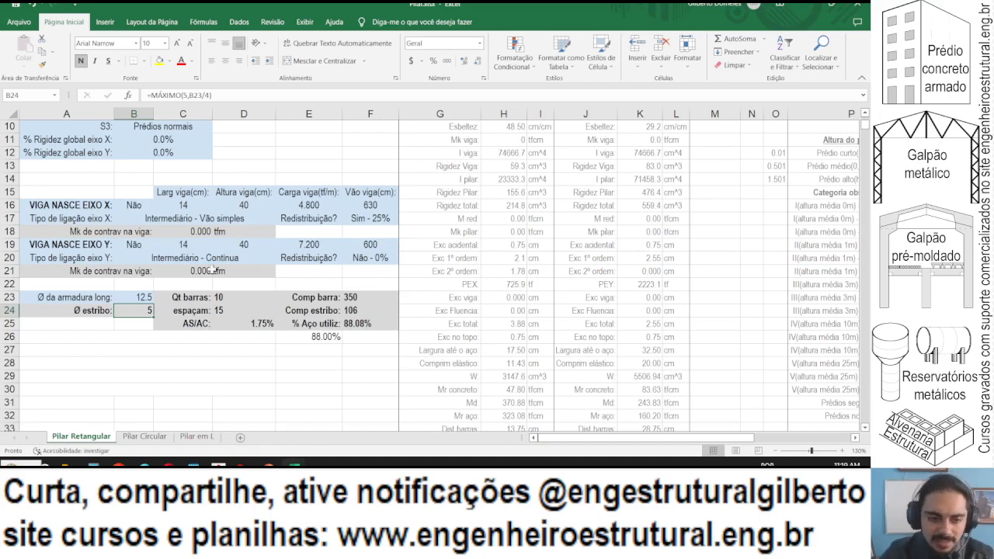
Replace the constant 3.141592 with pi() in the AS/AC formula of cell D25.
left_click(237, 322)
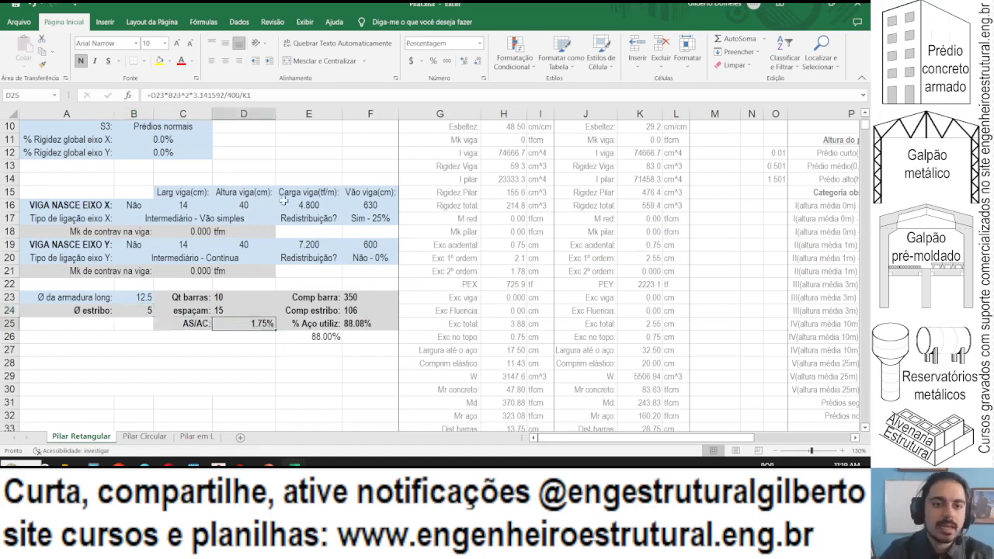
double_click(208, 95)
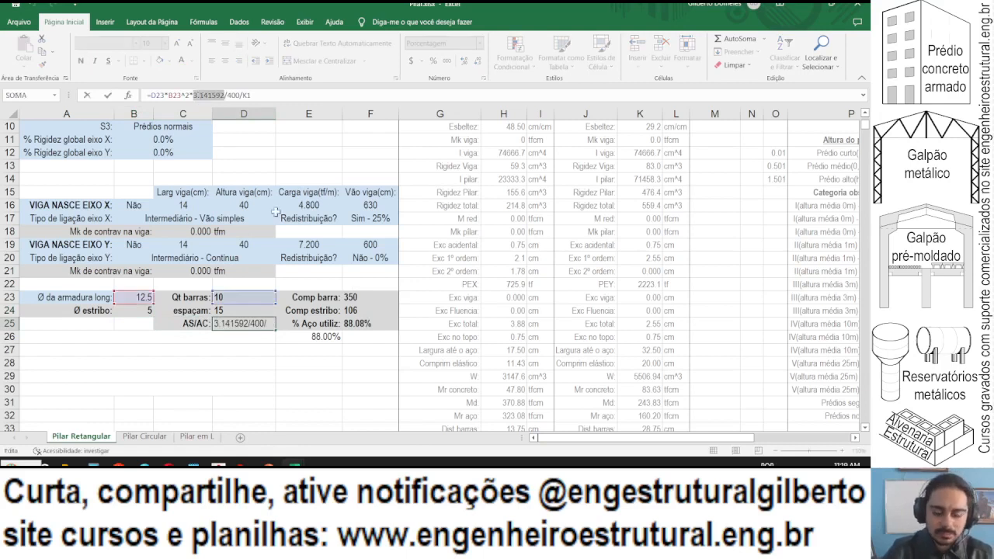
type("pi()")
key("Return")
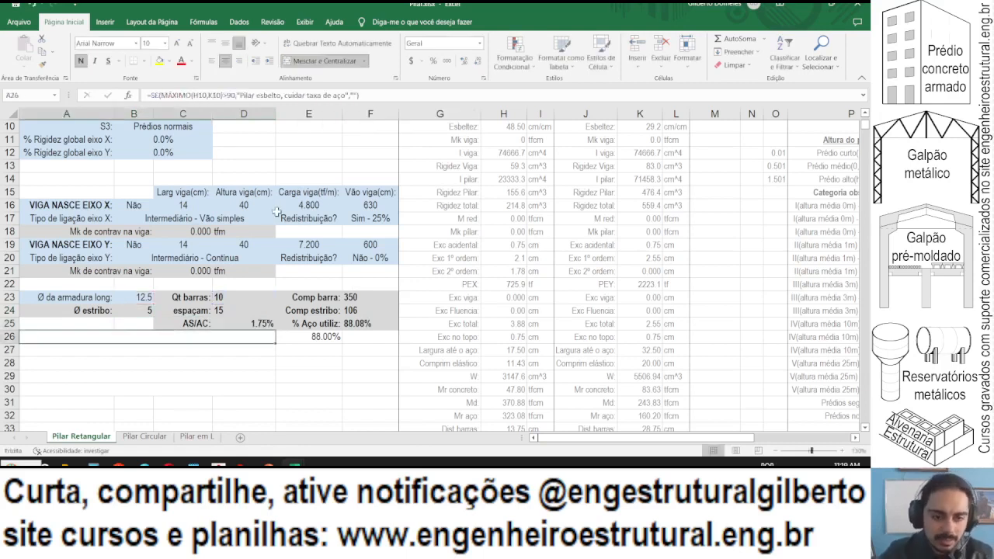
Select the AS/AC cell D25 and start a steel-ratio sum in Calculator with 1.75.
left_click(251, 322)
left_click(94, 464)
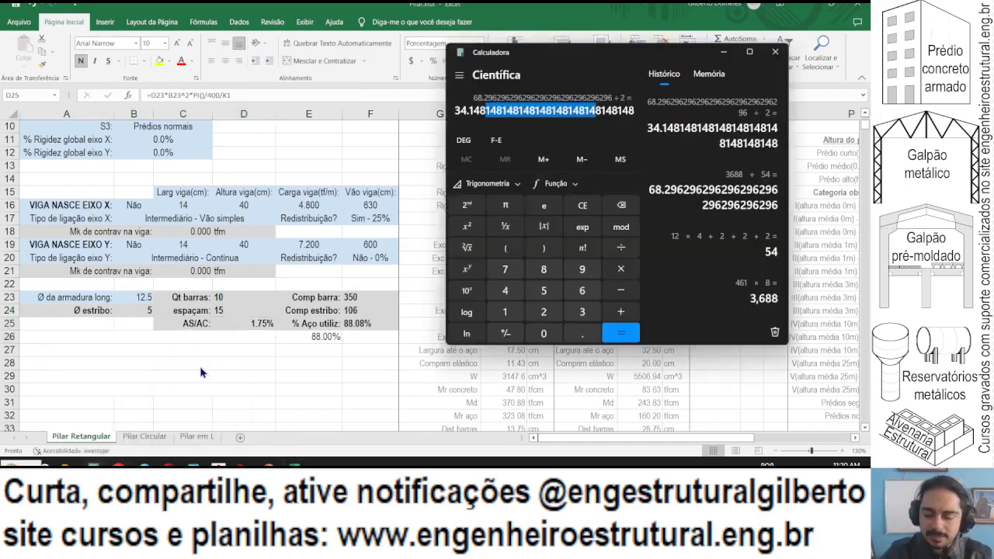
type("1.75+")
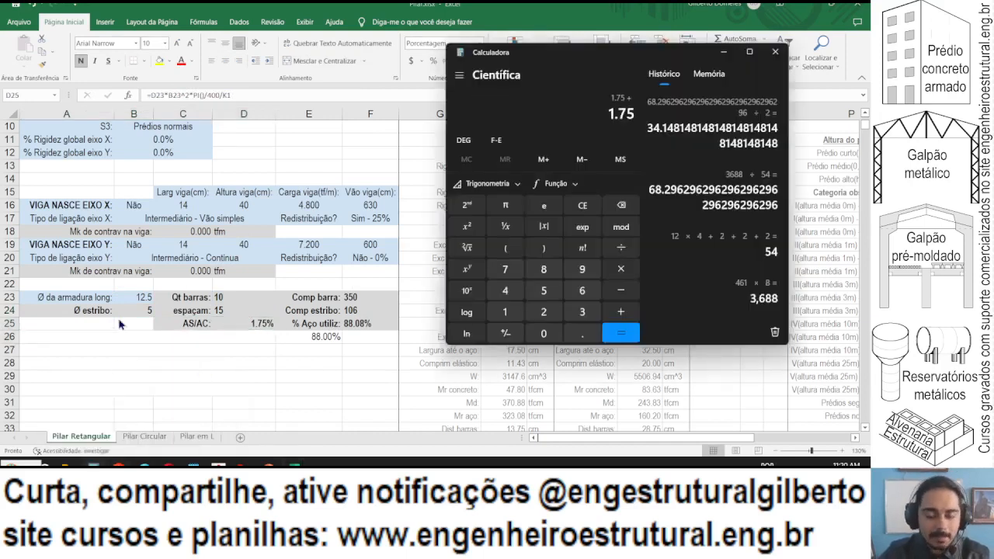
Back in the column sheet, change the axial load Nk pilar in cell B6 to =68.3*3/4.
left_click(191, 277)
scroll(186, 262, "up", 1)
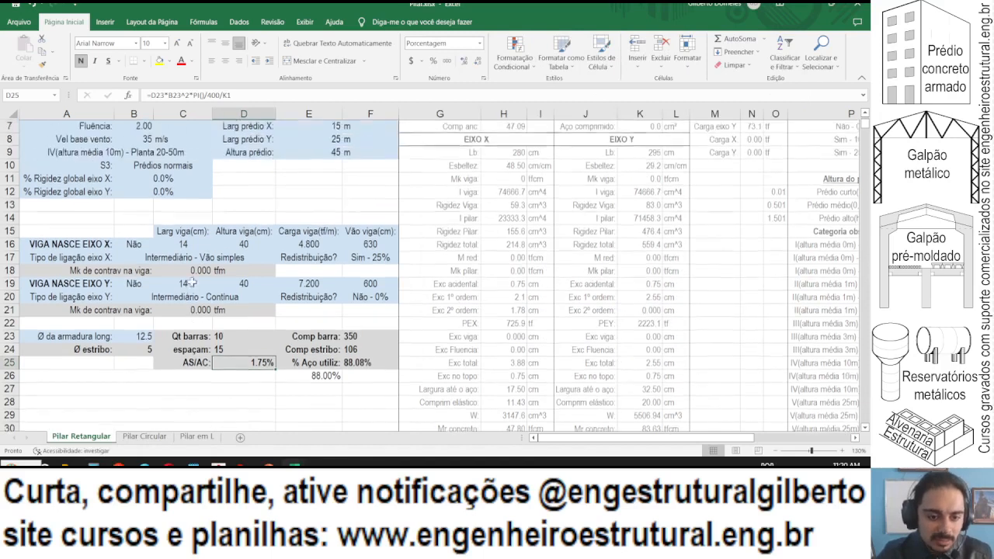
scroll(170, 257, "down", 2)
left_click(122, 136)
key("F2")
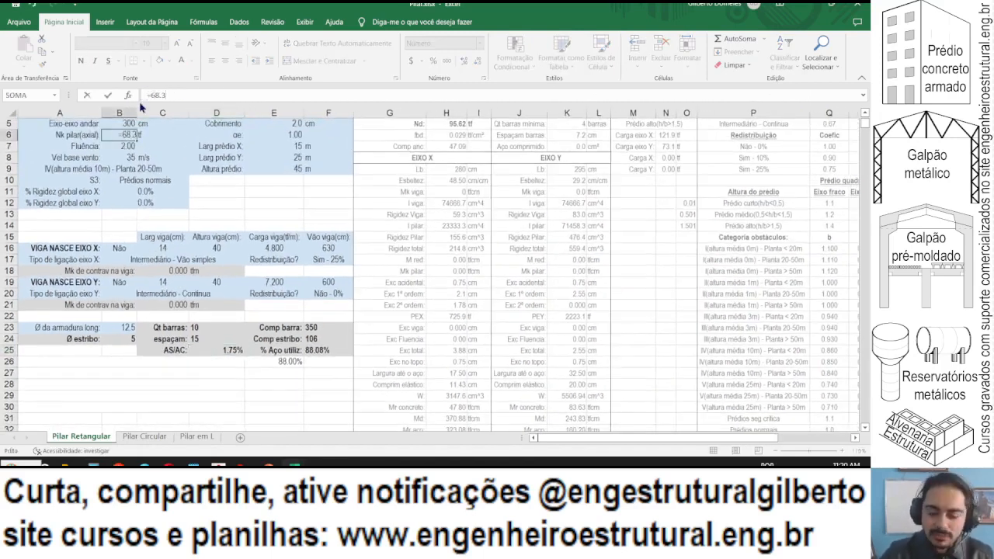
type("*7/8")
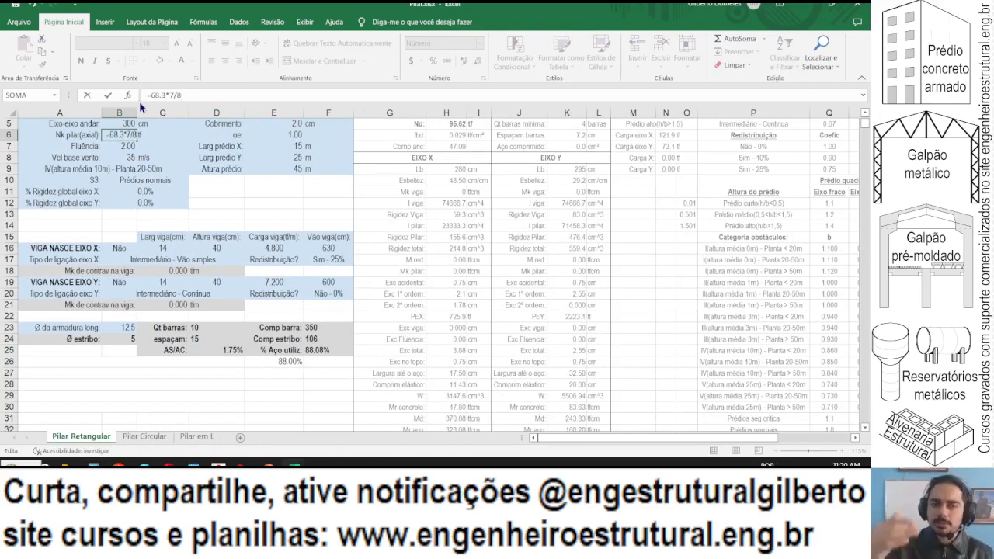
key("BackSpace")
key("BackSpace")
key("BackSpace")
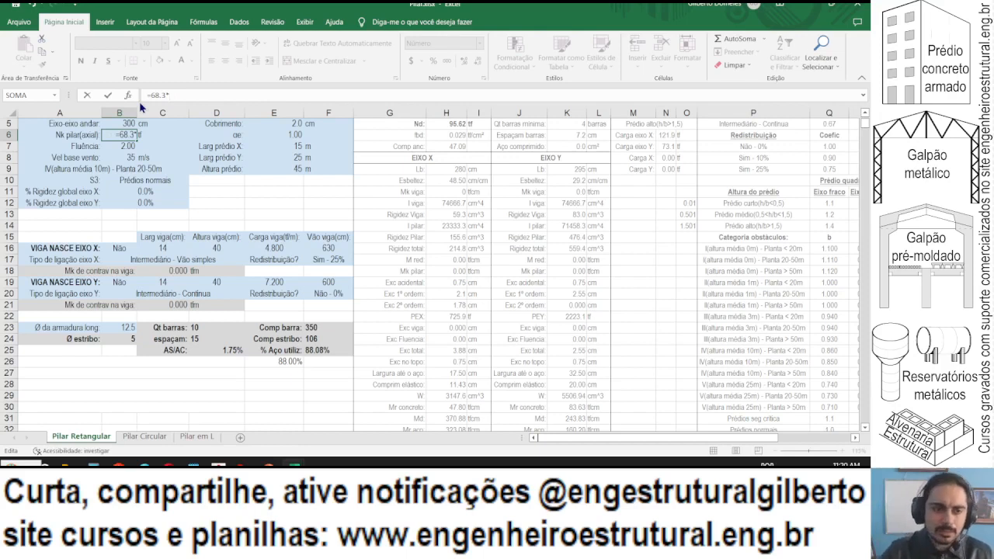
type("3/4")
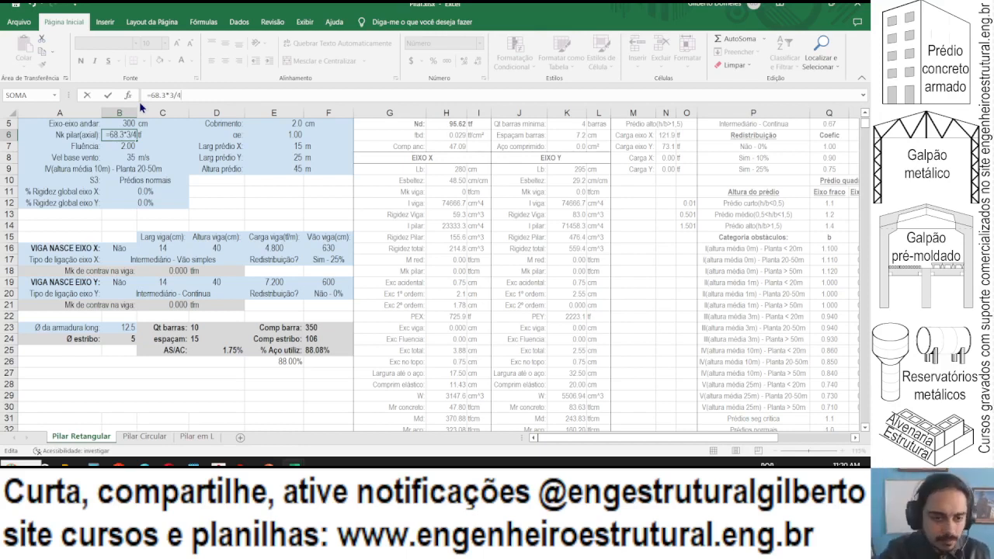
key("Return")
Try 10 as the longitudinal reinforcement diameter (Ø da armadura long) and undo that change.
left_click(115, 327)
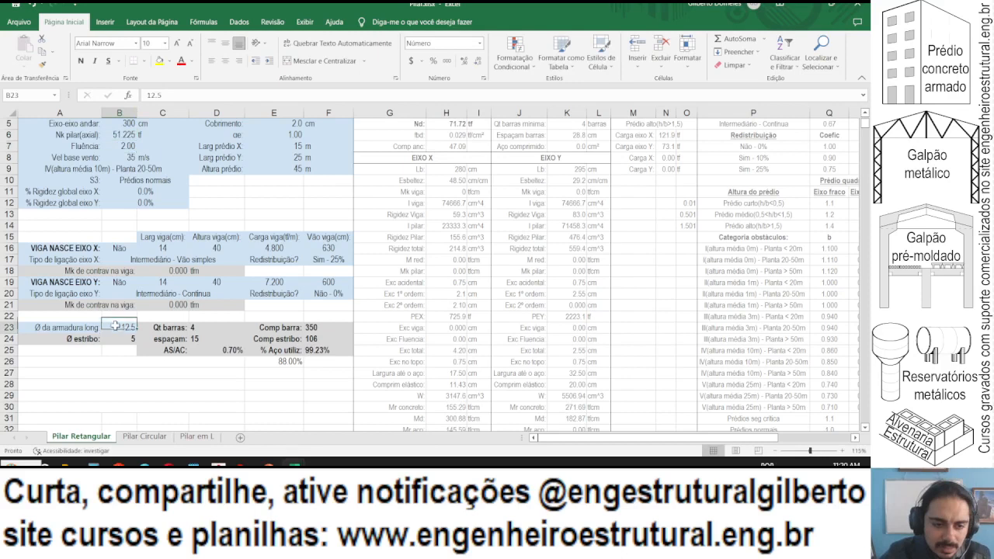
type("10")
key("Return")
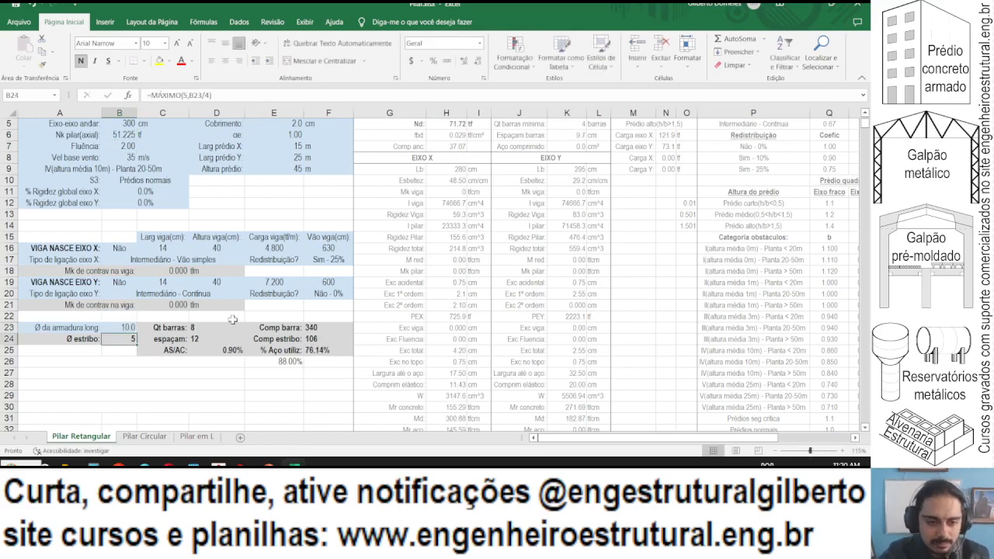
key("ctrl+z")
Add 0.7 to the running steel-ratio sum in Calculator and return to the Excel sheet.
key("alt+Tab")
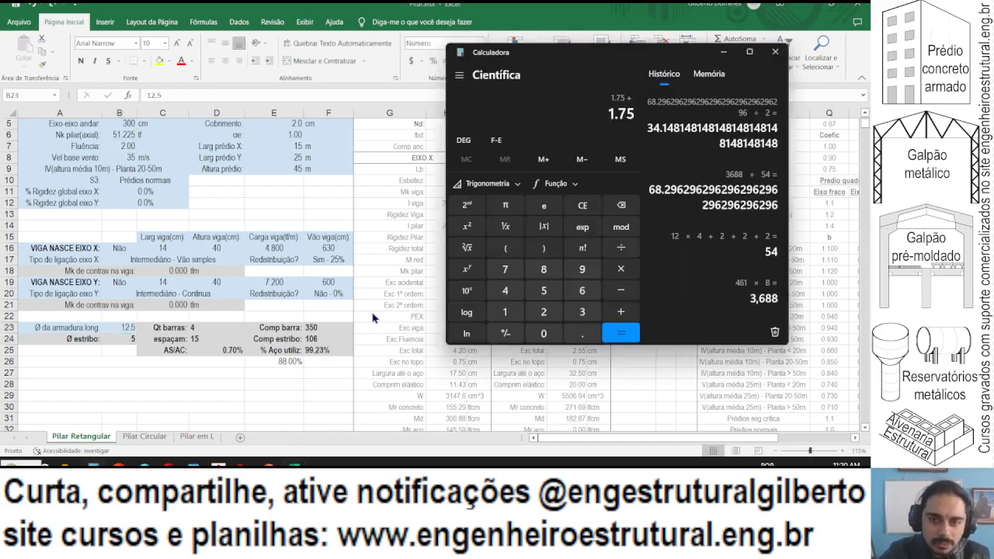
type("0.7+")
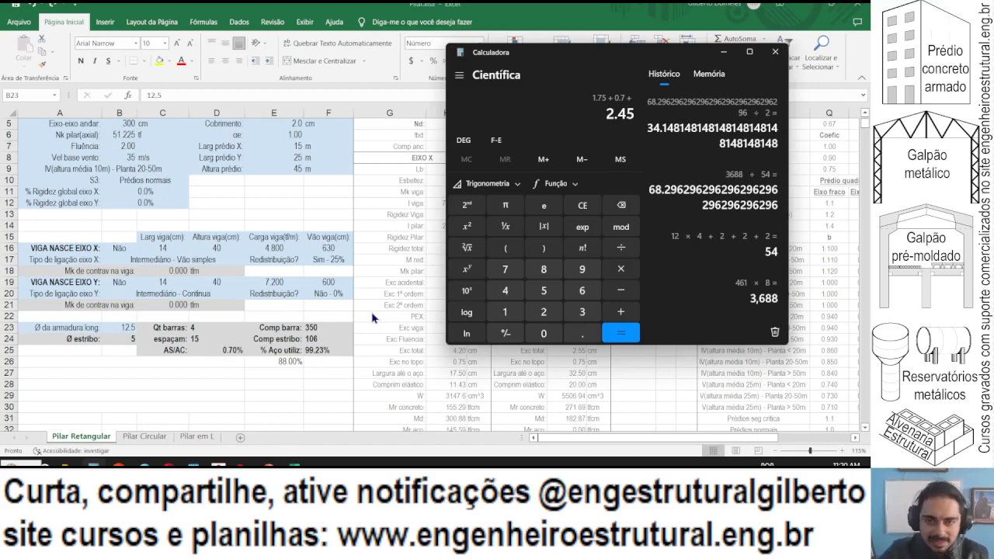
key("alt+Tab")
Change the axial load formula of Nk pilar in cell B6 to =68.3*2/4.
left_click(120, 135)
left_click(207, 97)
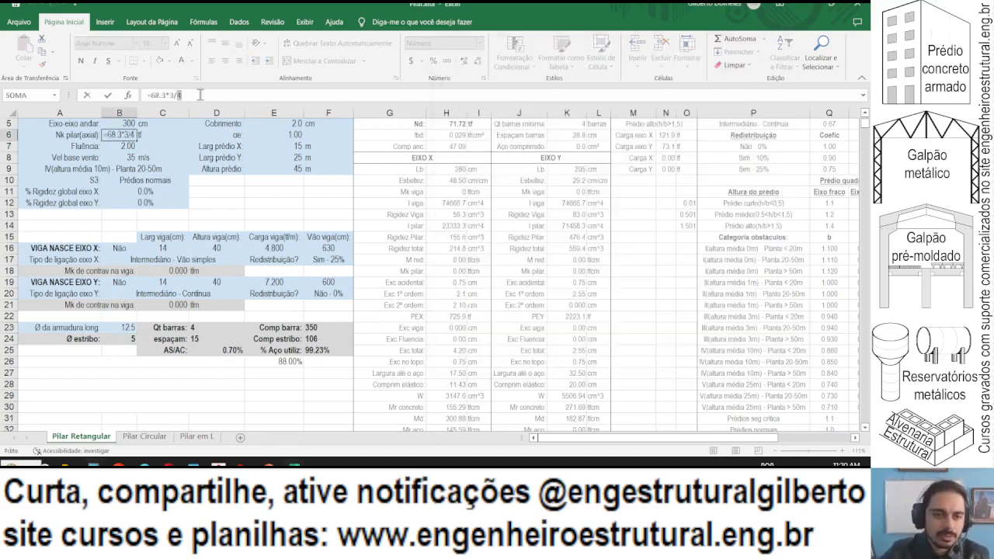
key("BackSpace")
type("2")
key("Return")
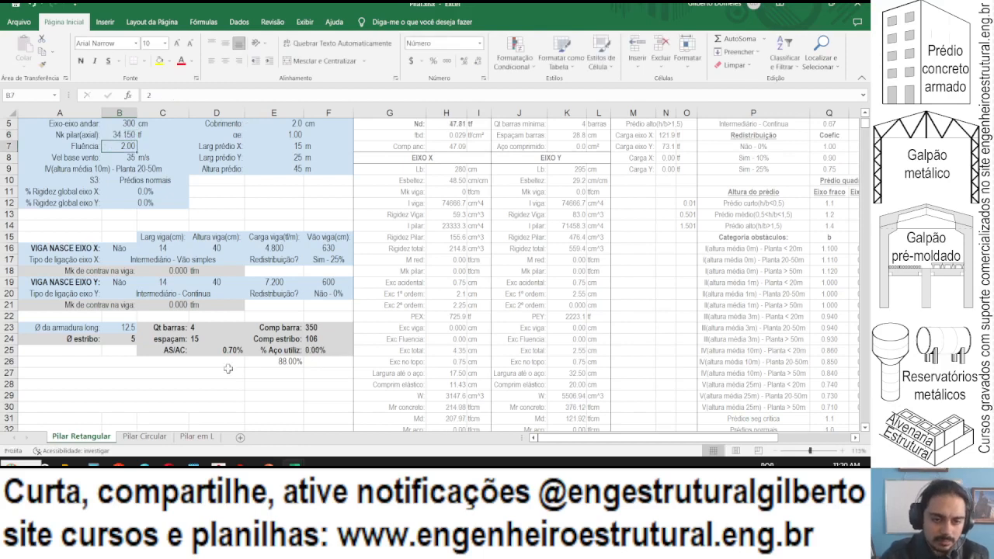
Set the longitudinal reinforcement diameter (Ø da armadura long) to 10.
left_click(125, 325)
type("10")
key("Return")
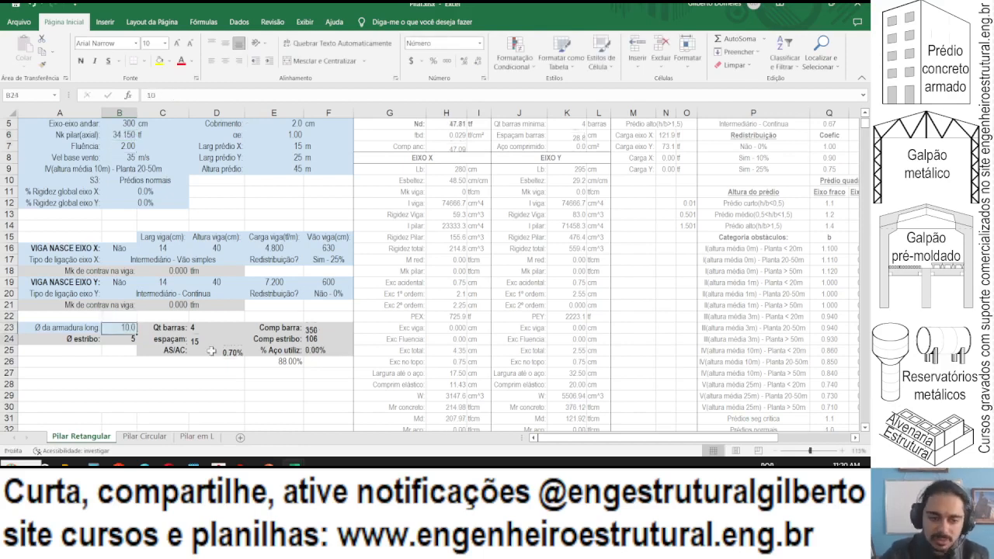
Add 0.45 twice to the running sum in Calculator and divide the total by 4 to average the steel ratios.
key("alt+Tab")
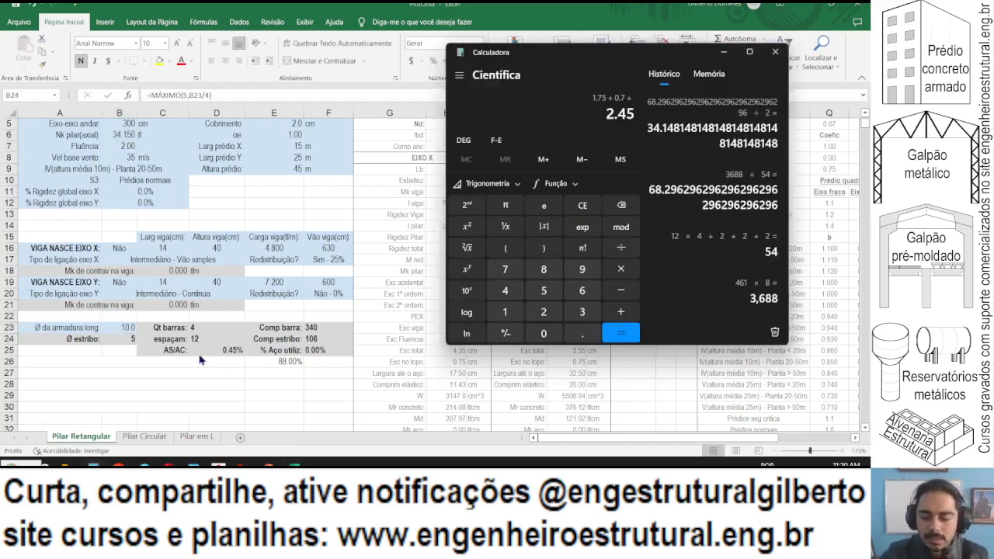
type("0.45+")
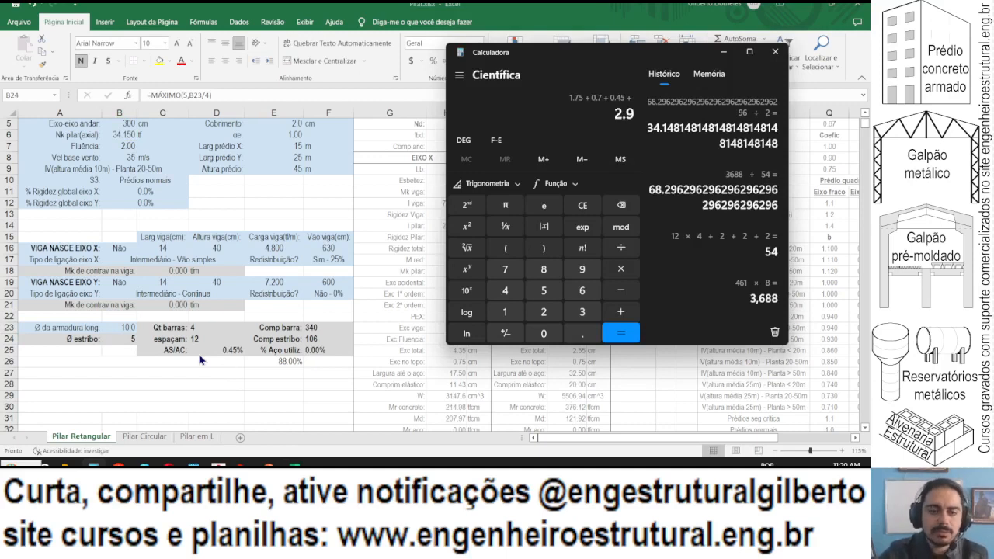
key("alt+Tab")
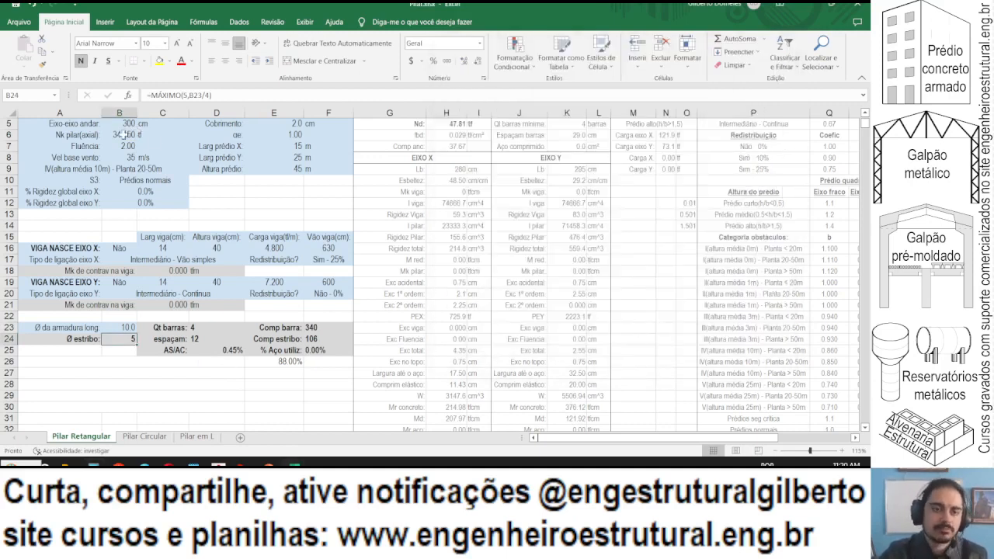
left_click(123, 136)
key("alt+Tab")
type("0.45")
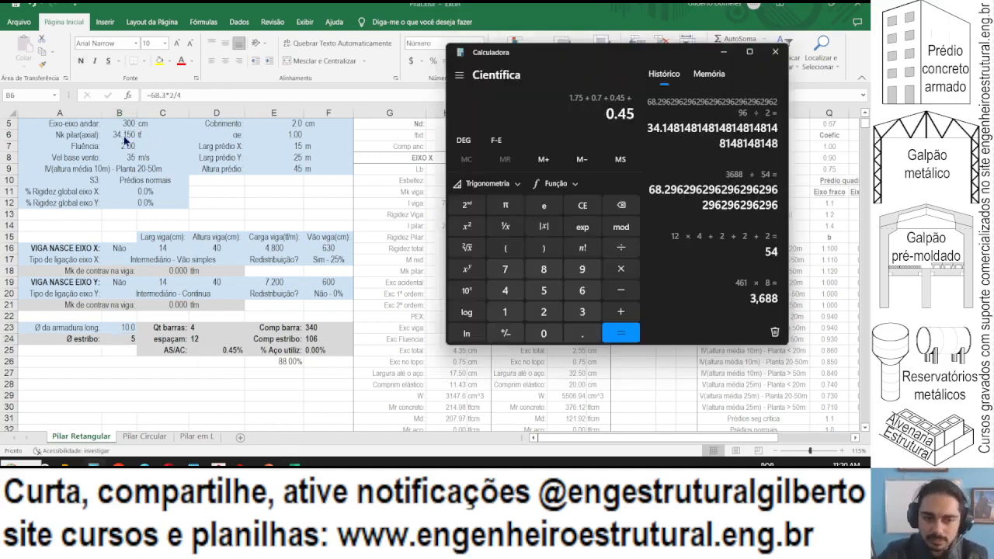
key("Return")
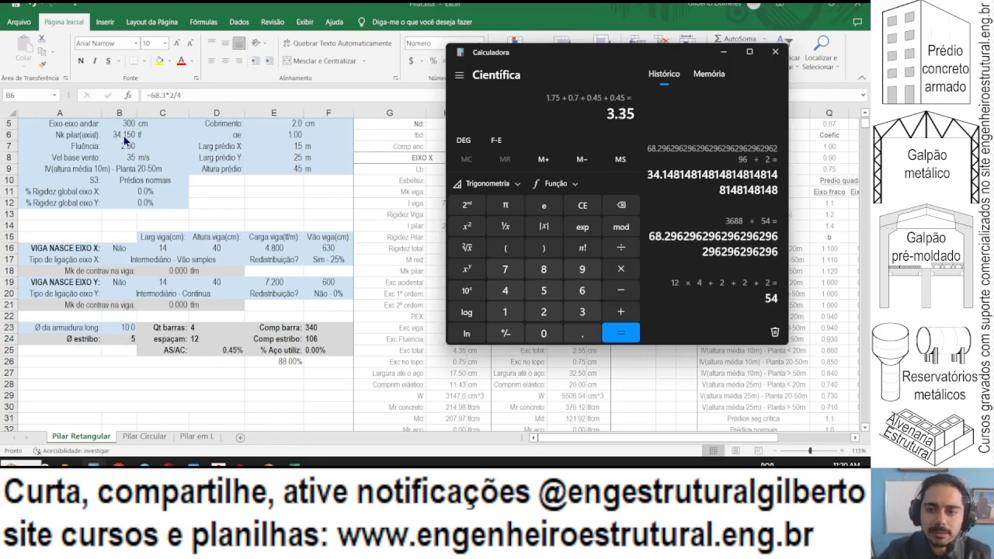
type("/4")
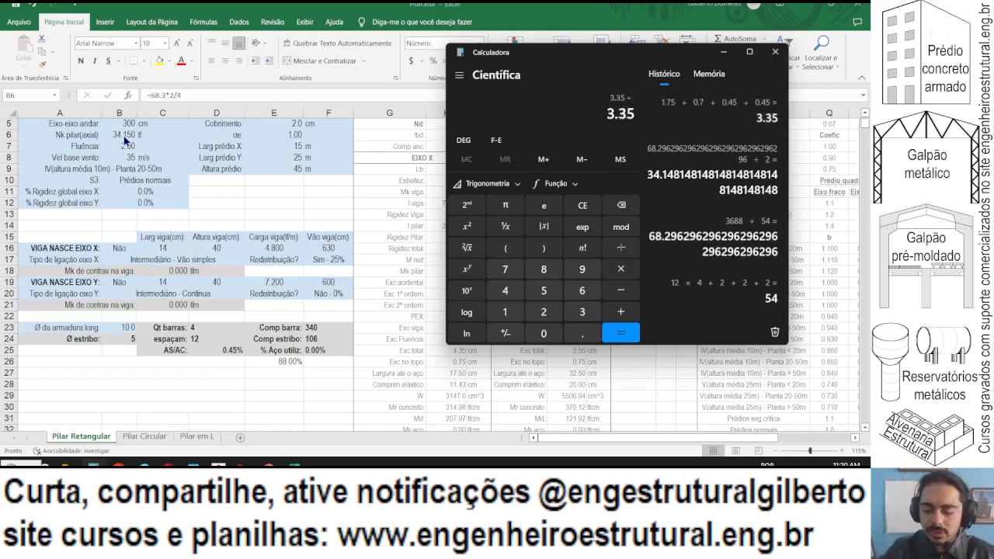
key("Return")
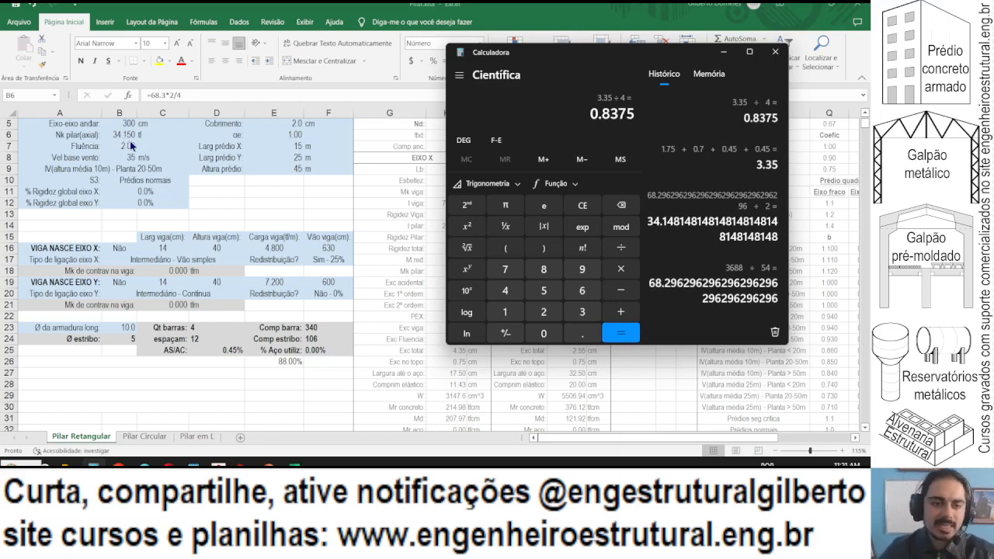
Examine the column's dimensions, the percentage formula in E26 and the bar-quantity formula in D23.
left_click(130, 140)
scroll(173, 166, "up", 1)
left_click_drag(124, 136, 167, 158)
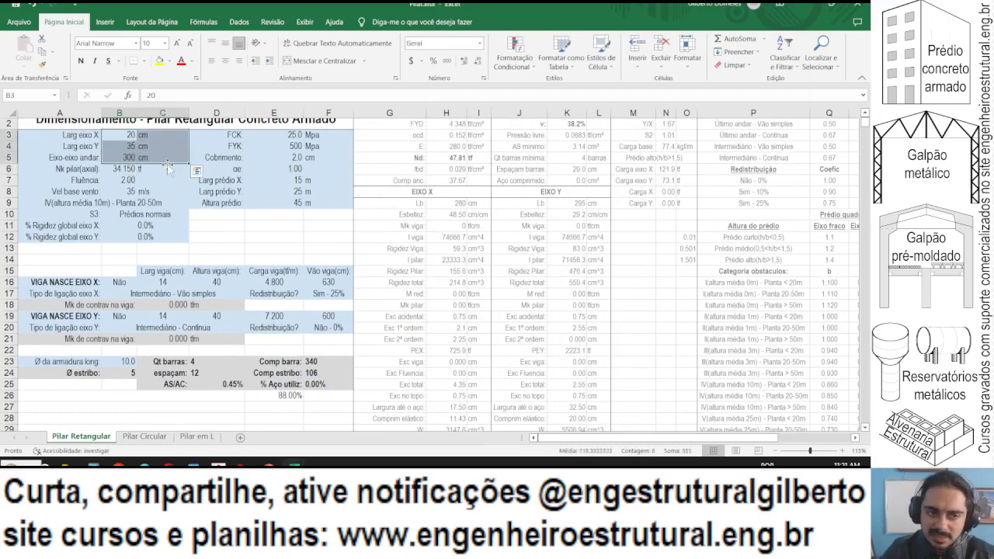
left_click(161, 180)
scroll(126, 233, "down", 1)
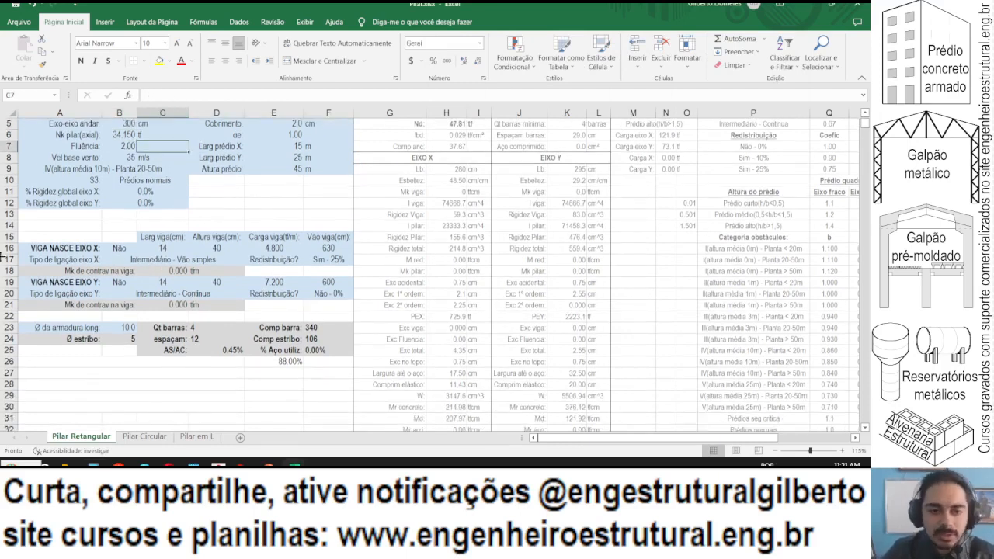
scroll(344, 264, "down", 2)
scroll(344, 264, "down", 1)
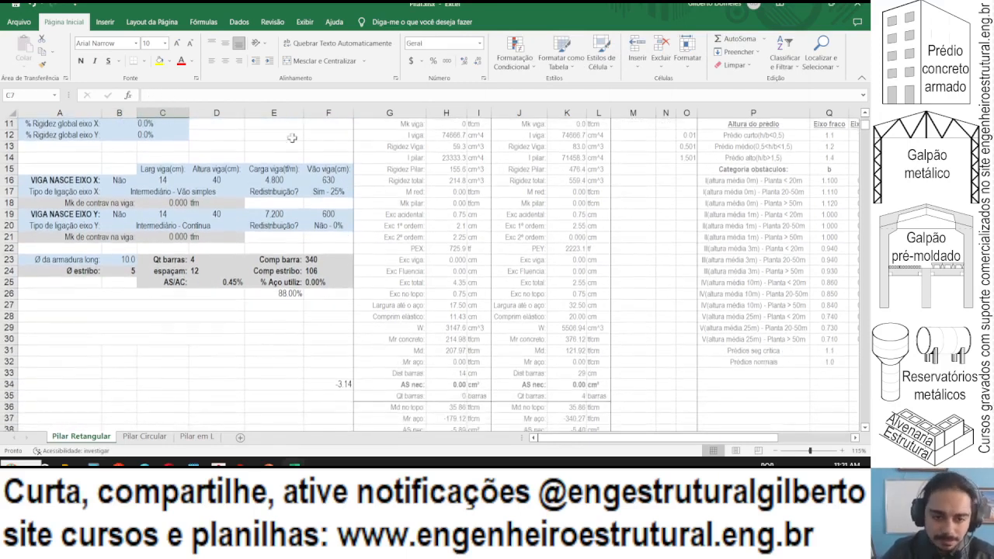
left_click(276, 293)
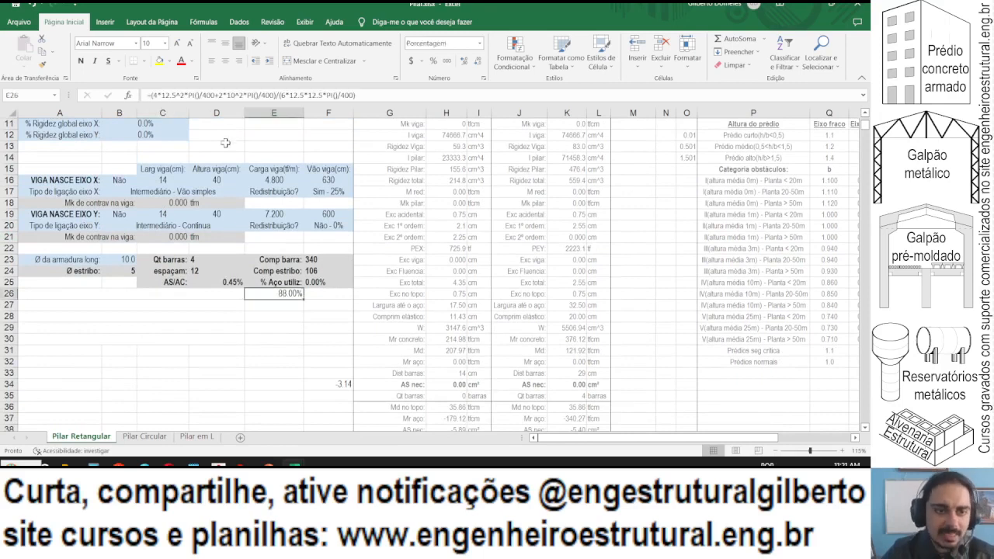
left_click(221, 260)
scroll(186, 301, "up", 1)
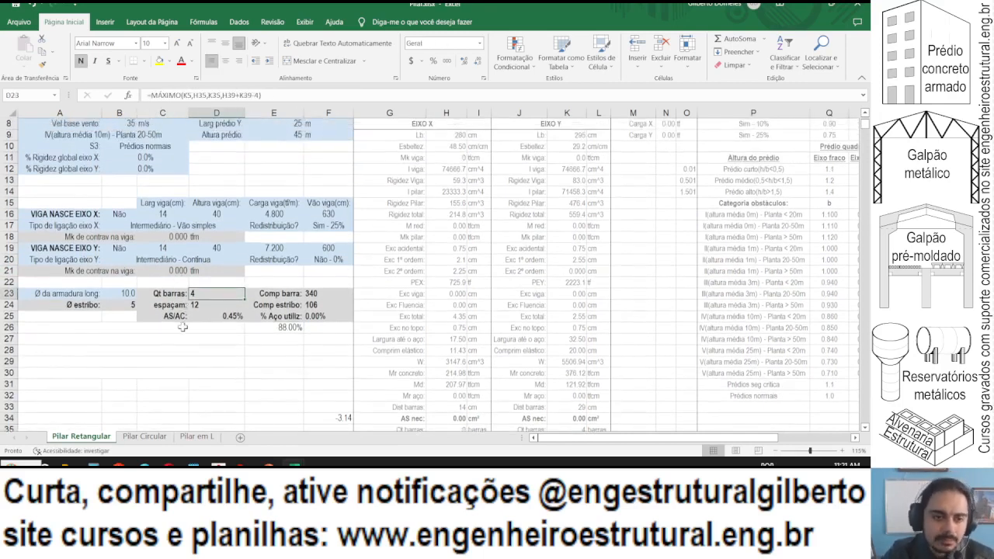
scroll(217, 303, "up", 1)
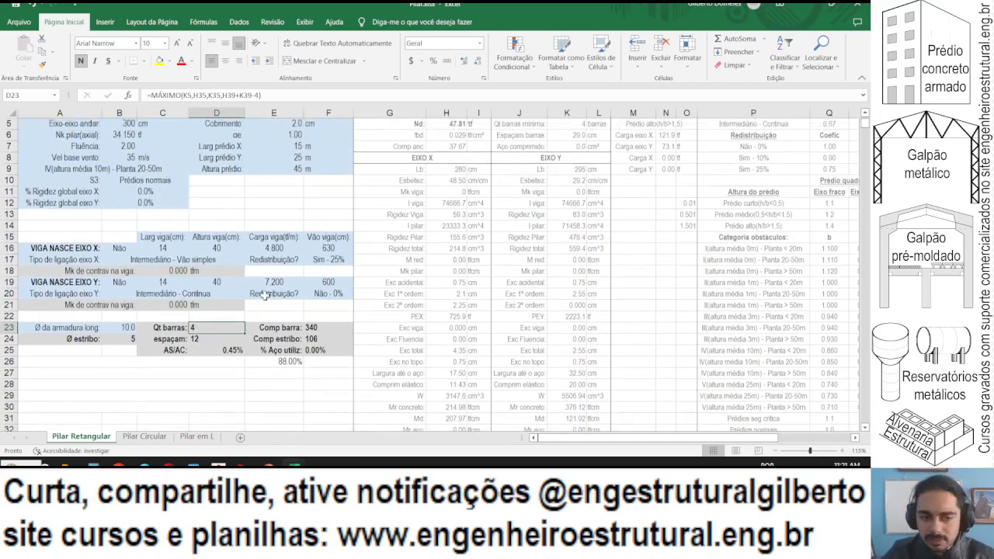
scroll(221, 299, "down", 1)
Check the averaged steel ratio in Calculator and switch to the QUANTITATIVO DE OBRA PREDIAL workbook in Excel.
key("alt+Tab")
double_click(614, 115)
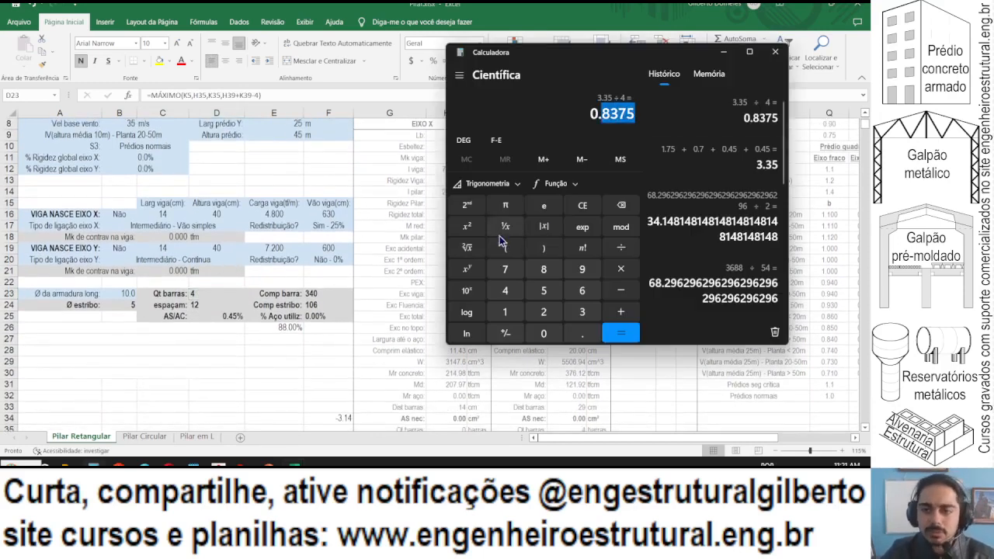
mouse_move(297, 462)
left_click(313, 442)
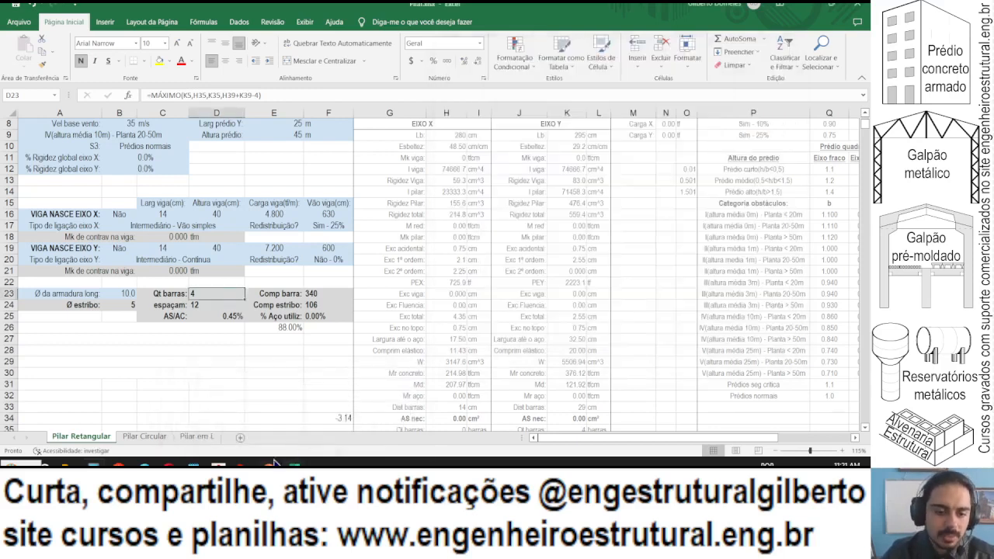
left_click(250, 423)
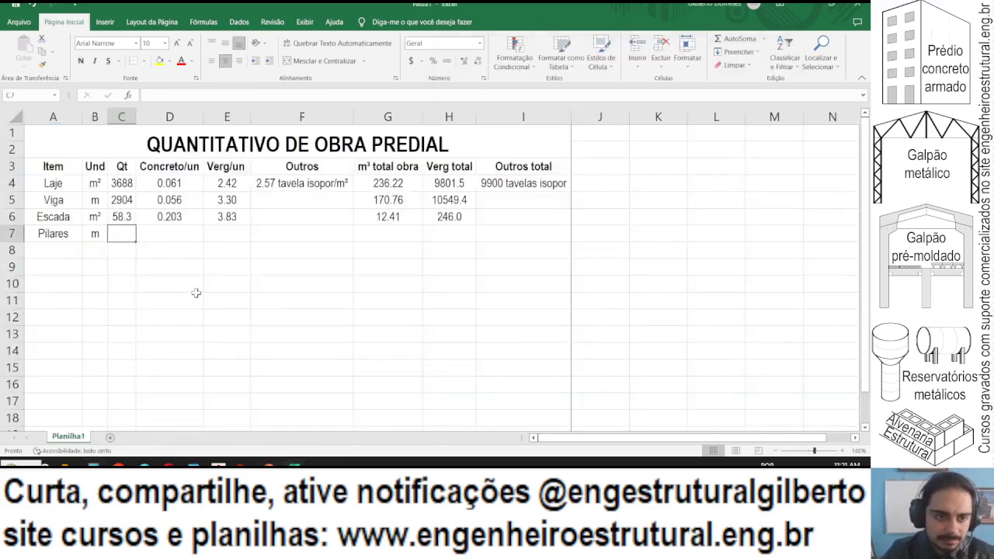
Check the calculation history in Calculator, enter =54*2.9*8 as the Pilares quantity in C7, and autofit column C.
left_click(94, 464)
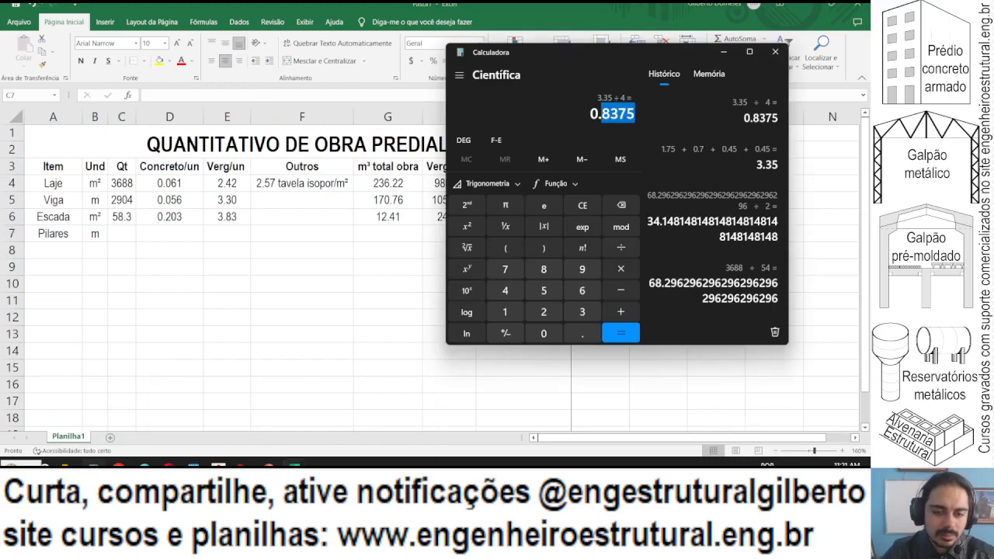
scroll(720, 192, "down", 3)
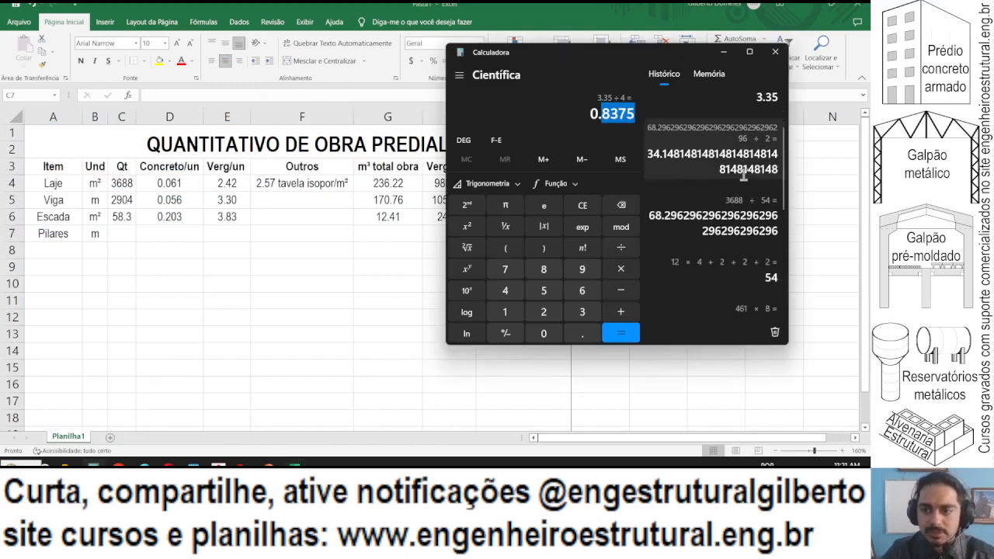
left_click(121, 235)
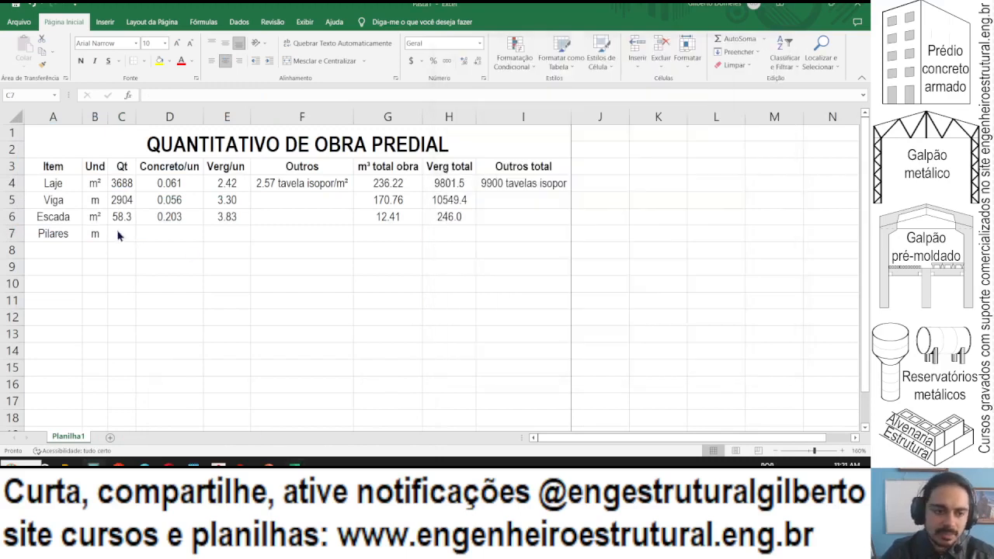
type("54")
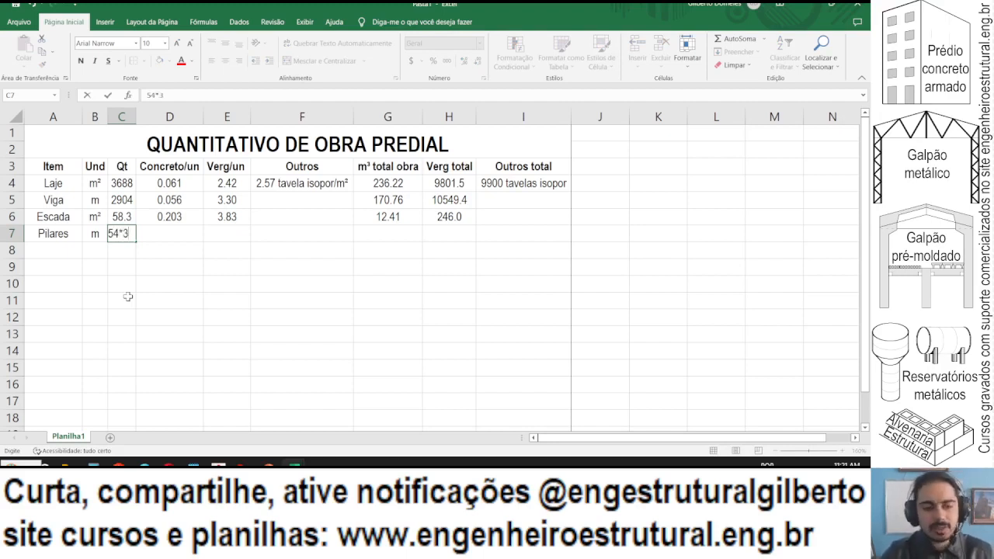
type("*2.9*8")
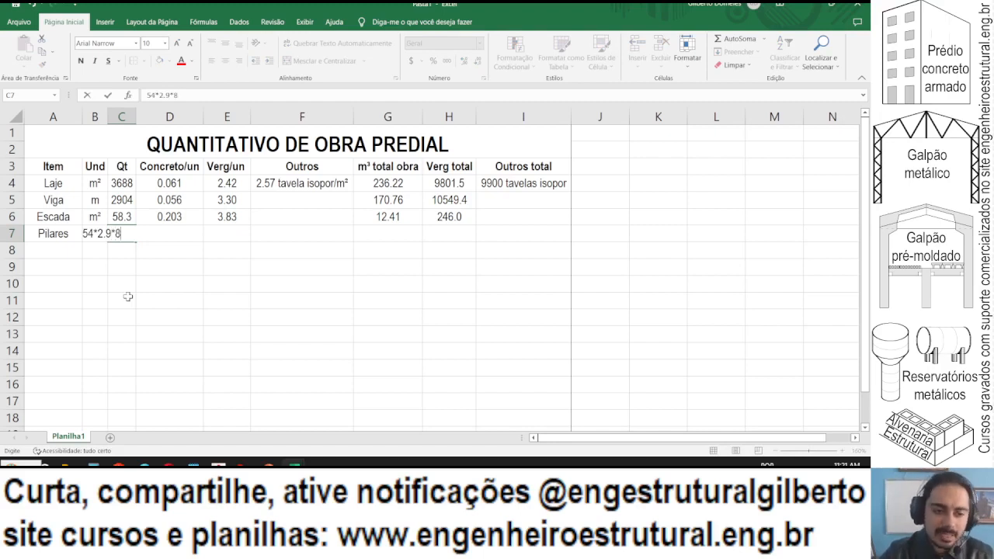
key("ctrl+Return")
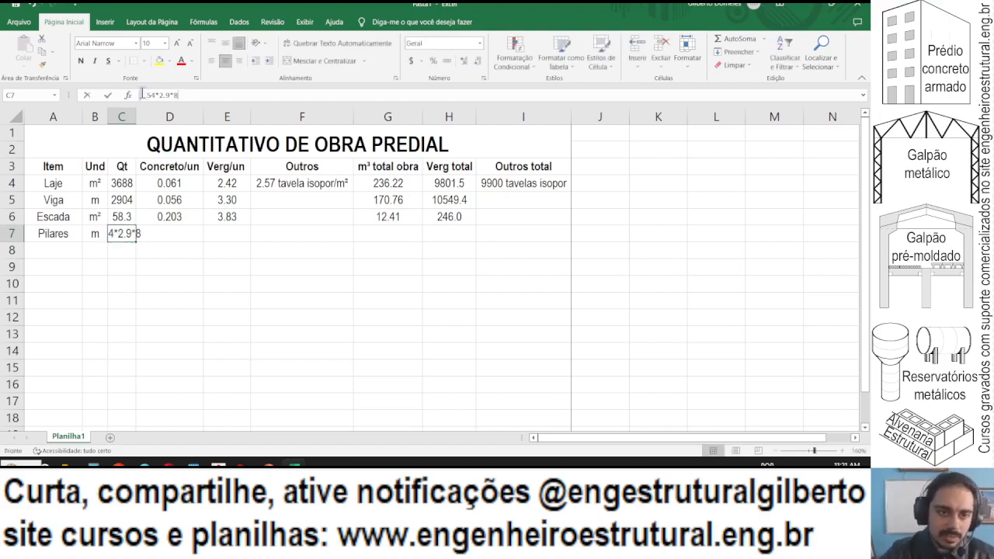
left_click(142, 94)
type("=")
key("ctrl+Return")
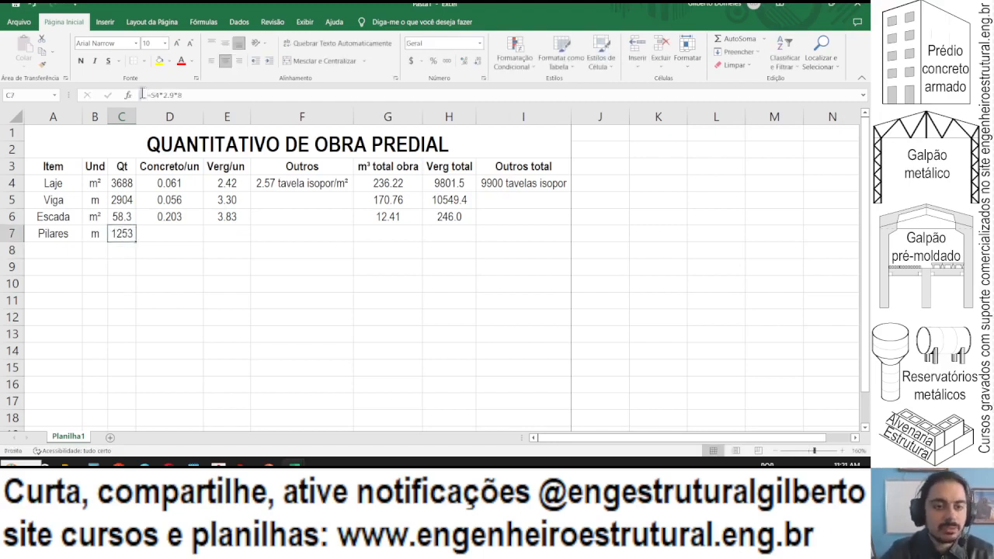
double_click(136, 115)
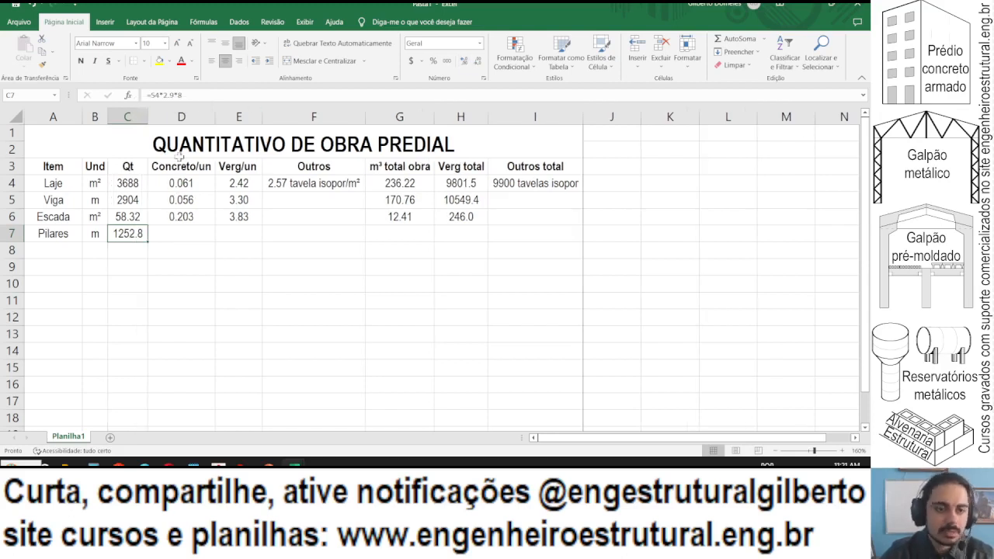
Enter =0.2*0.35 as the Pilares concrete per unit in D7 and centre the cell.
left_click(172, 234)
type("=")
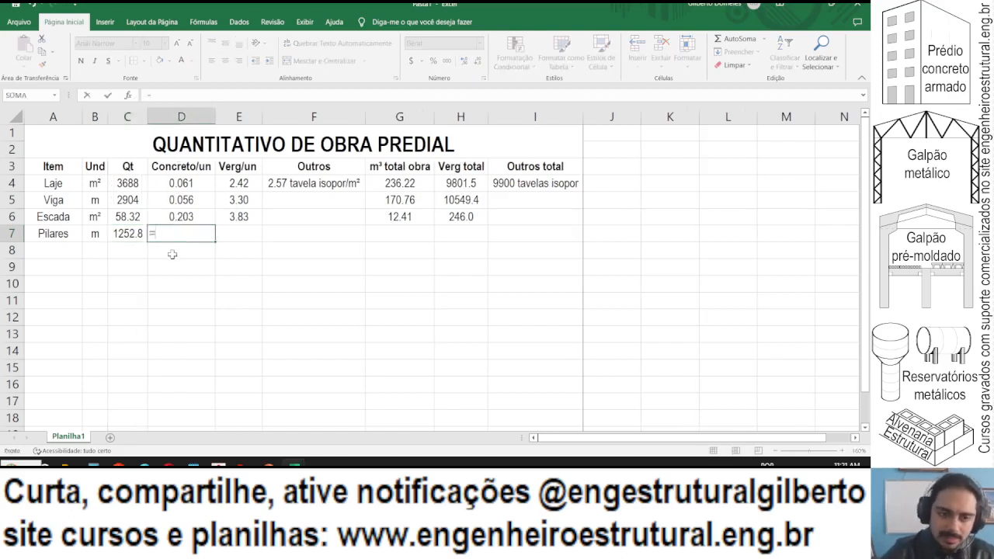
type("0.2*0.35")
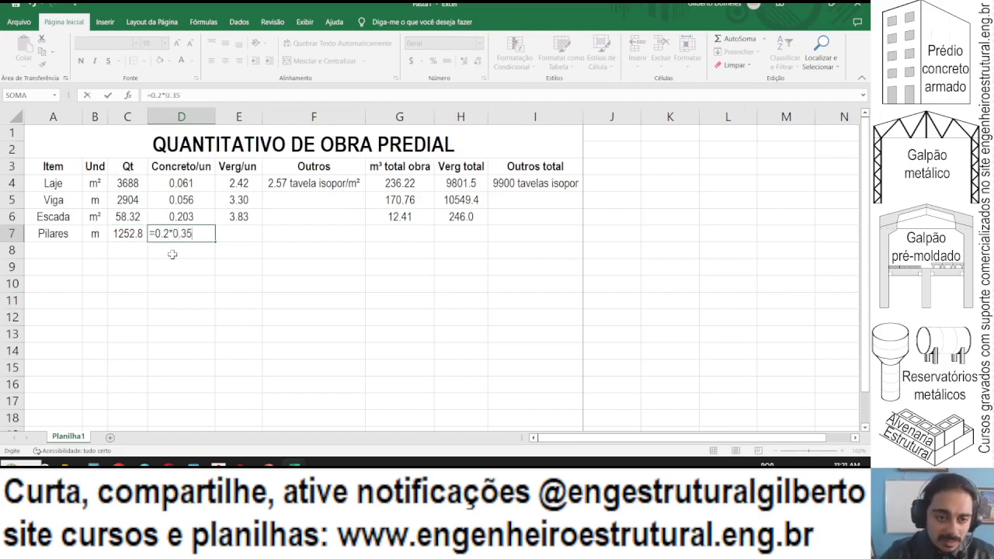
key("Return")
key("Up")
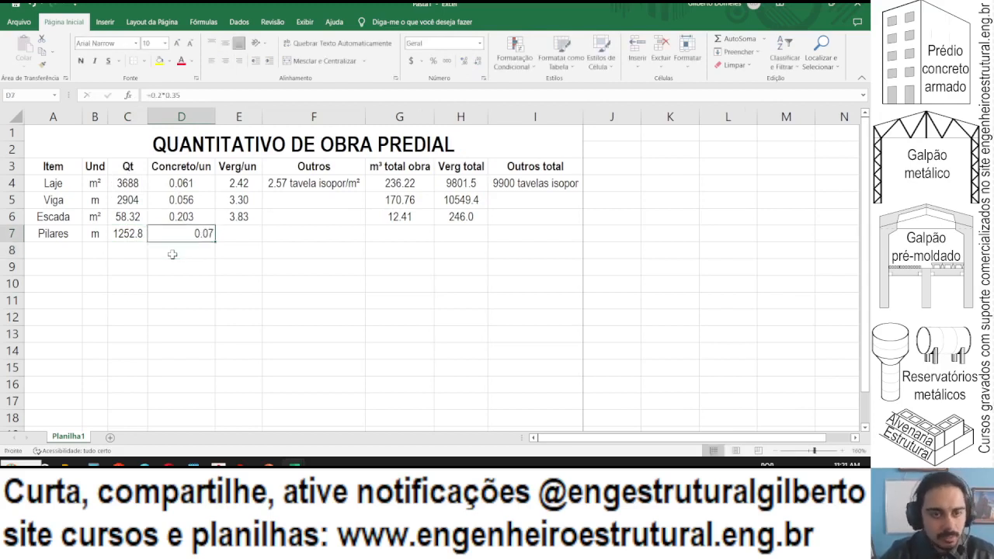
left_click(225, 64)
Check the average steel ratio in Calculator and enter =0.8375/100*D7 as the Pilares Verg/un in E7.
left_click(239, 231)
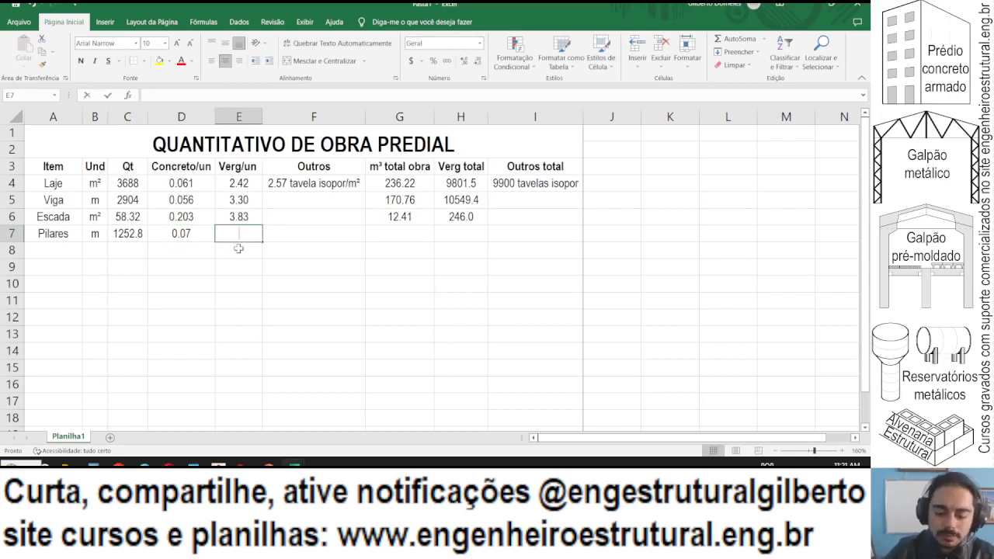
type("=")
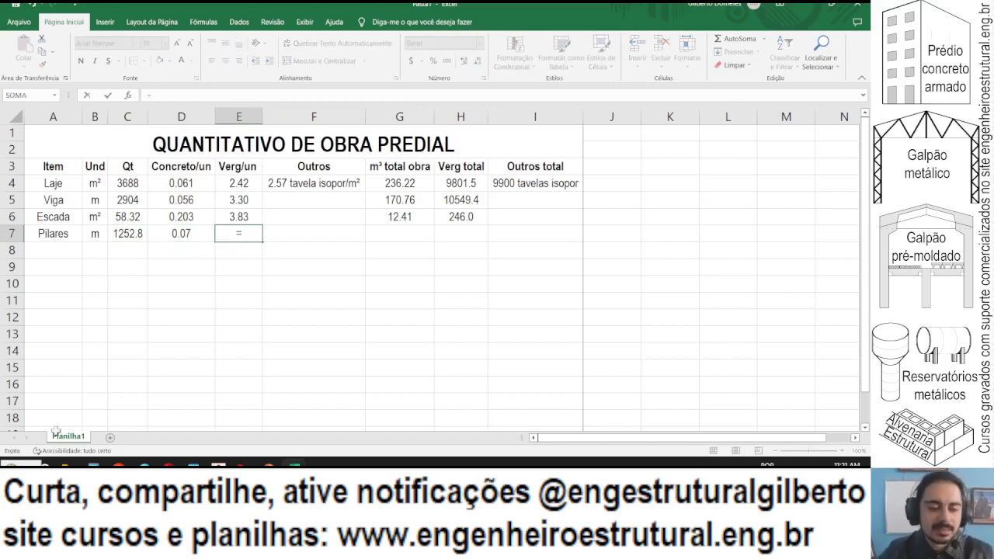
left_click(93, 465)
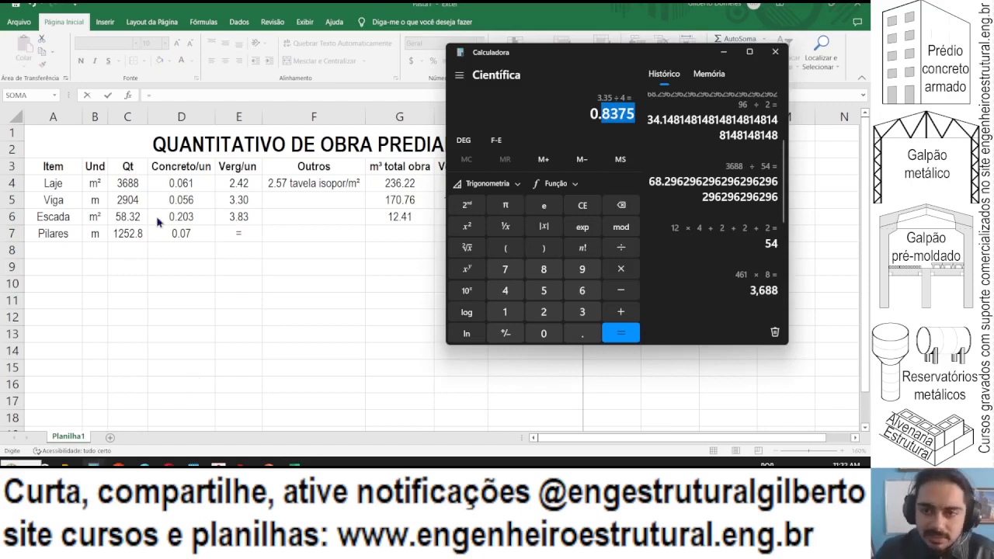
left_click(298, 10)
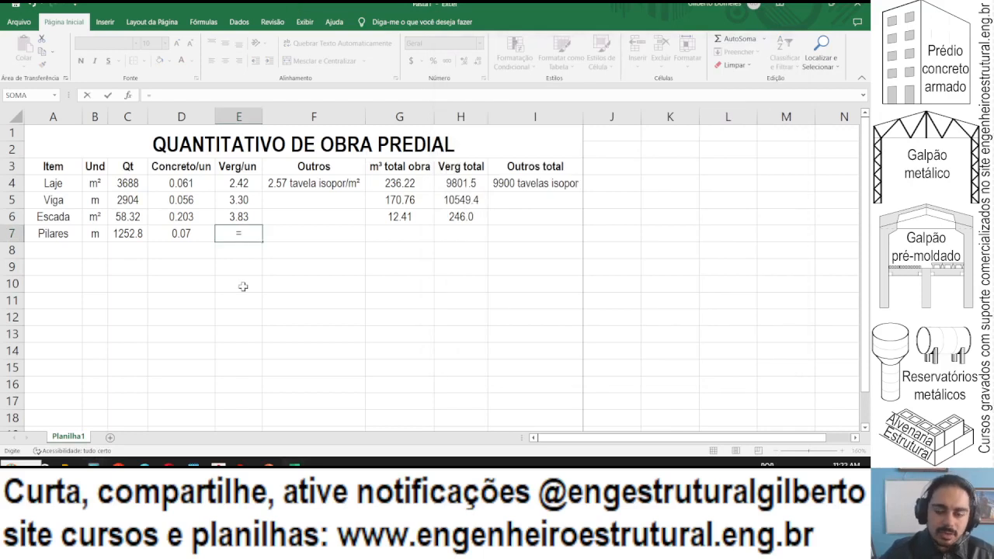
type("=0.8375")
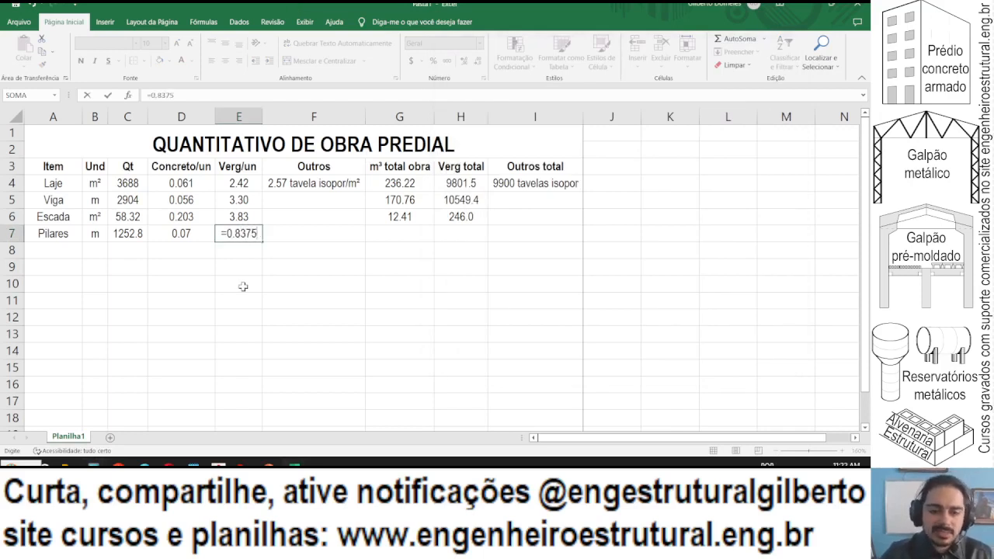
type("/100")
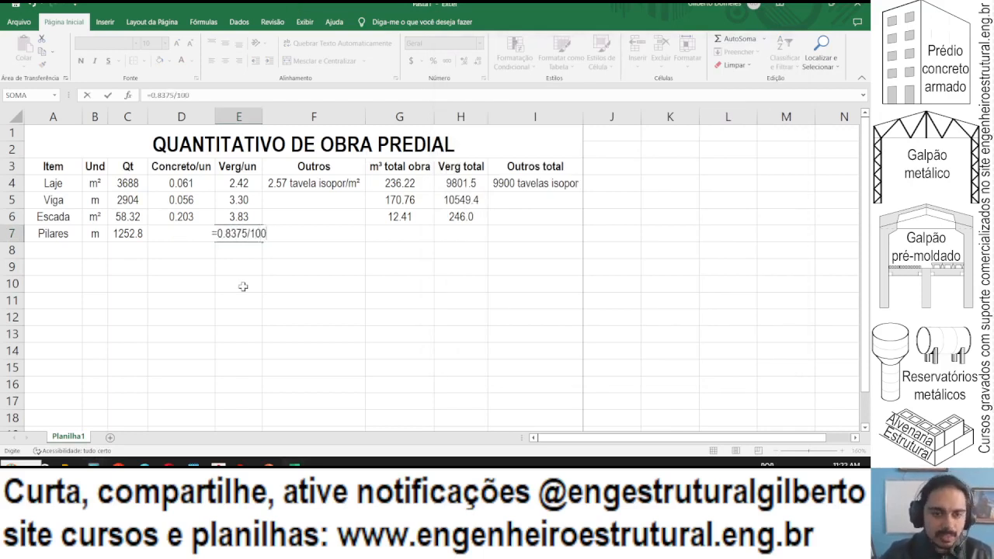
type("*")
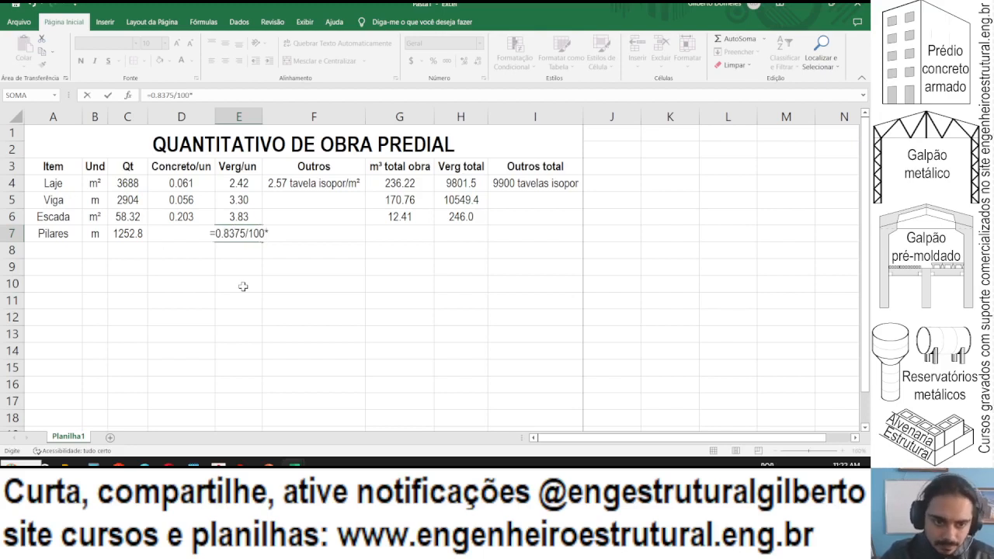
left_click(166, 243)
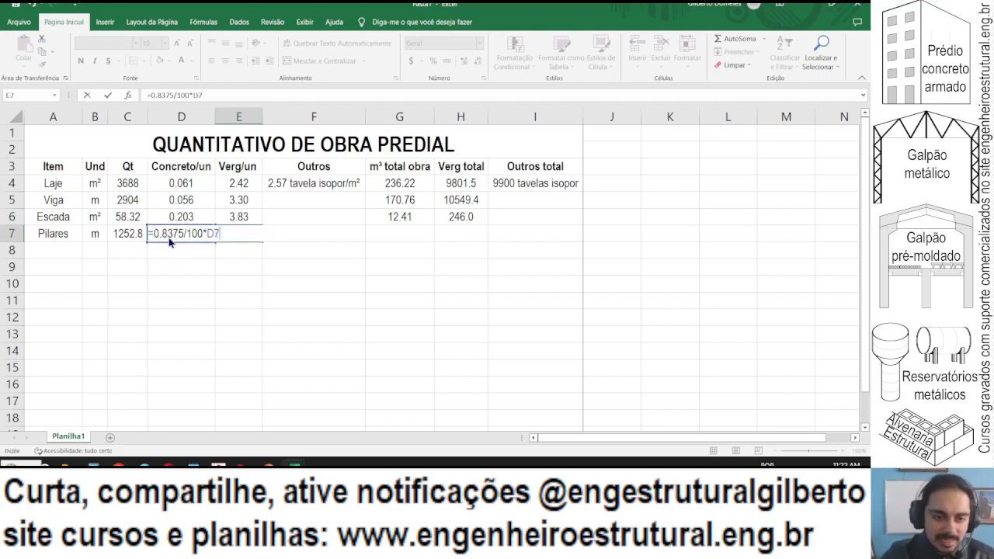
key("ctrl+Return")
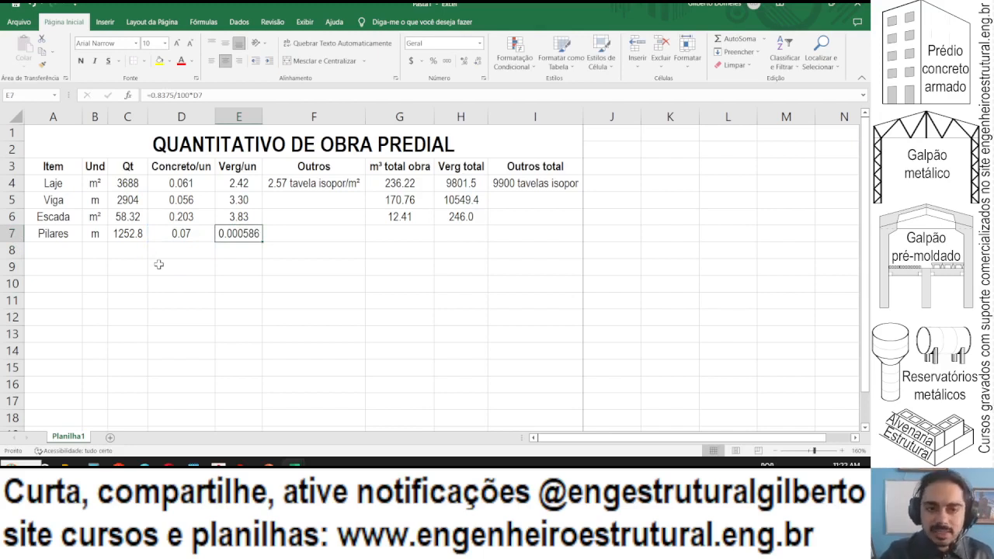
Multiply the E7 formula by 7800 and reduce its display to three decimal places.
left_click(258, 99)
type("*")
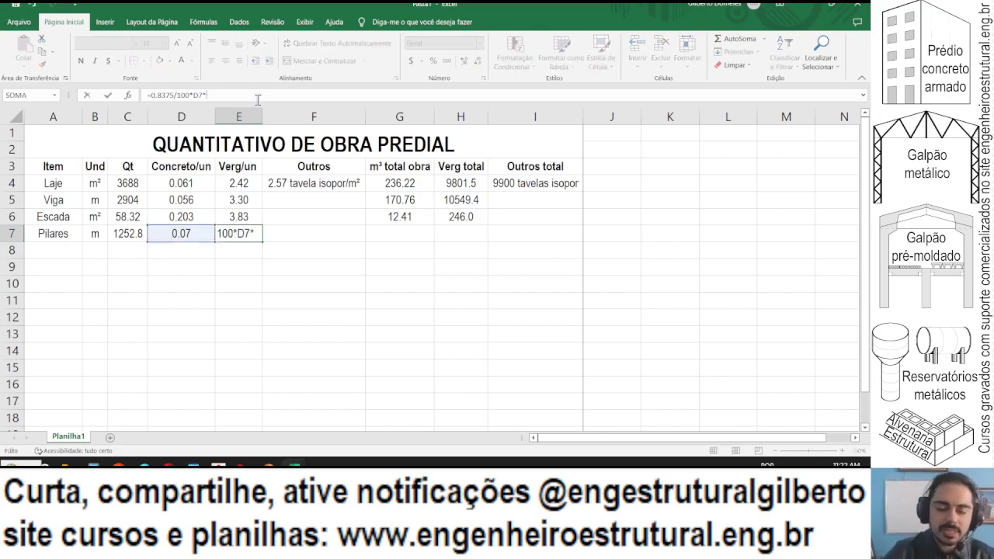
type("7800")
key("ctrl+Return")
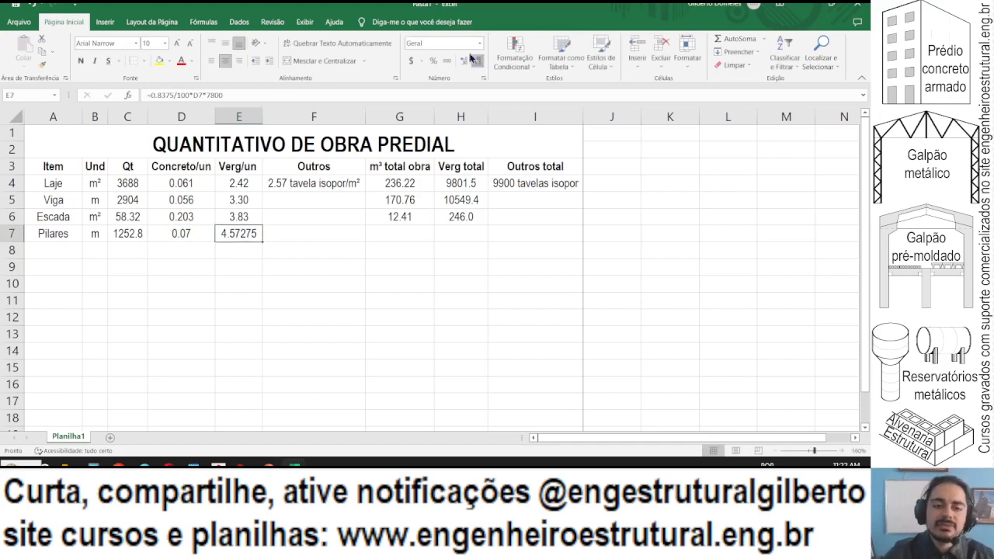
left_click(478, 66)
left_click(478, 65)
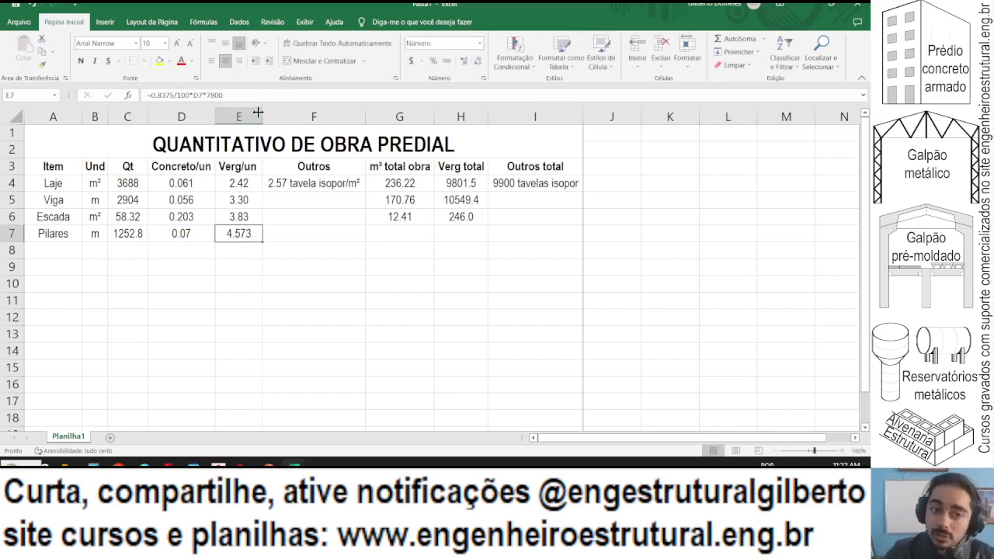
Replace the 7800 factor in the E7 formula with 10000 and show the value with two decimals.
double_click(214, 95)
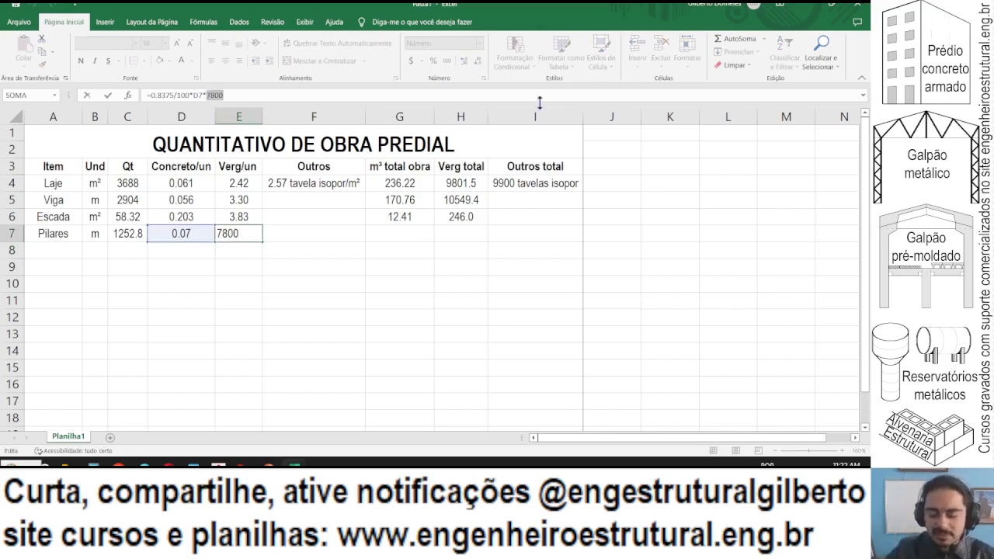
type("100")
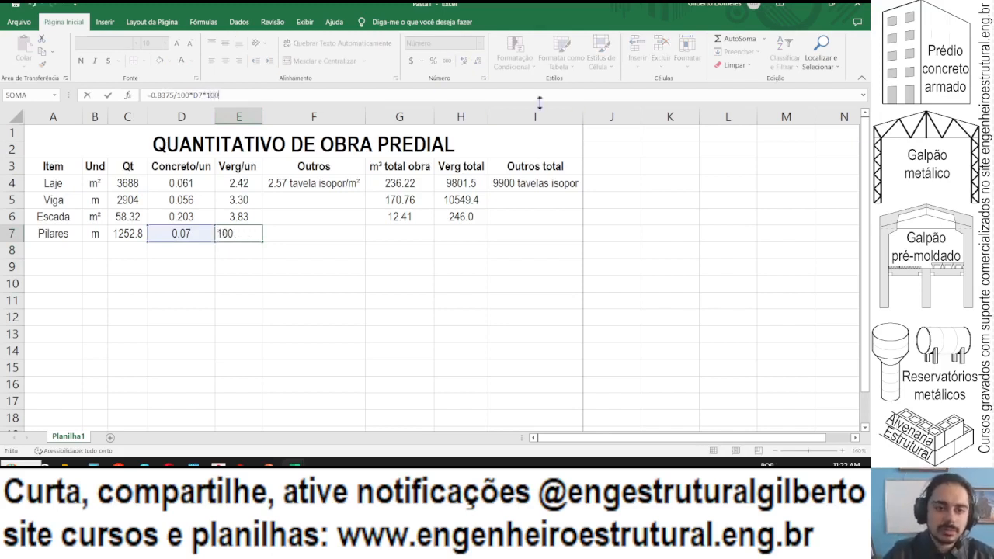
type("00")
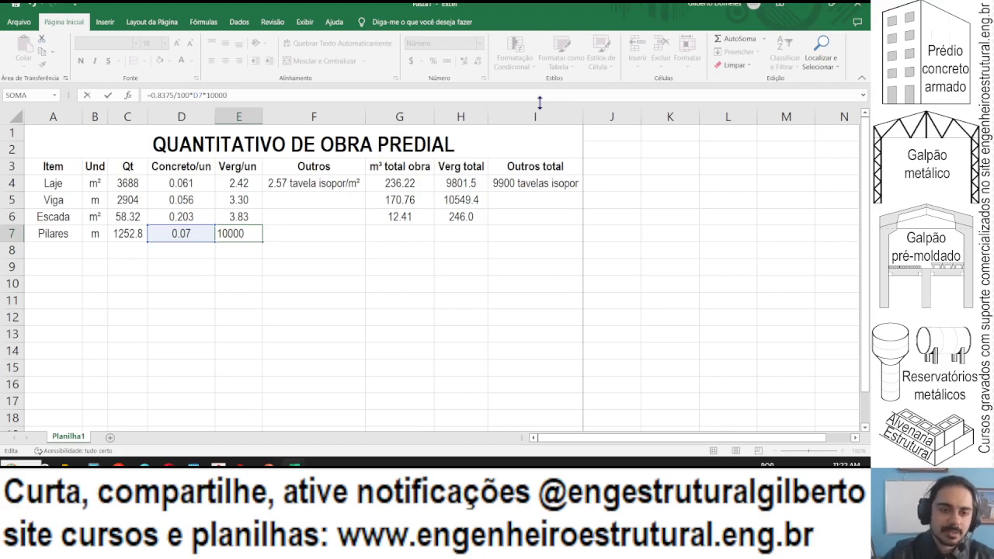
key("Return")
key("Up")
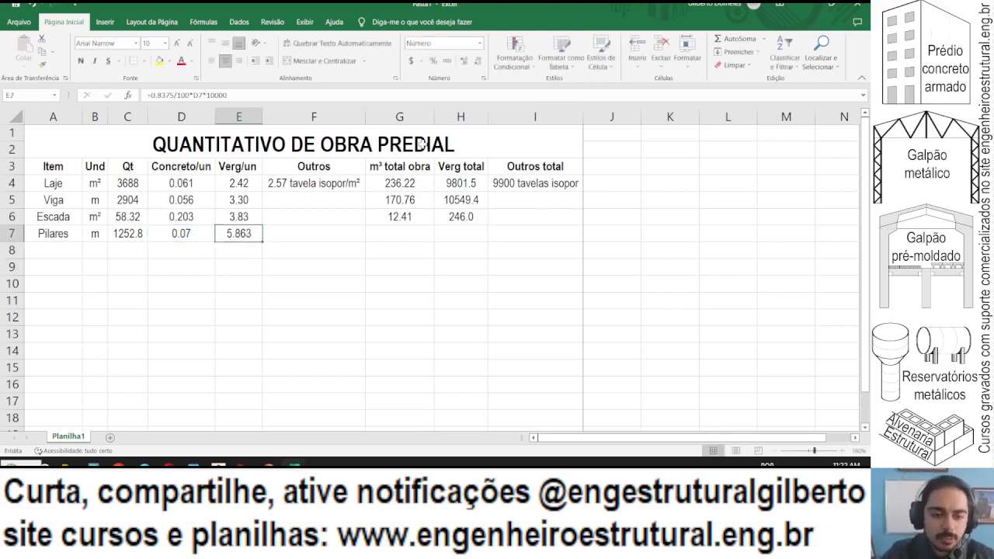
left_click(477, 62)
left_click(476, 62)
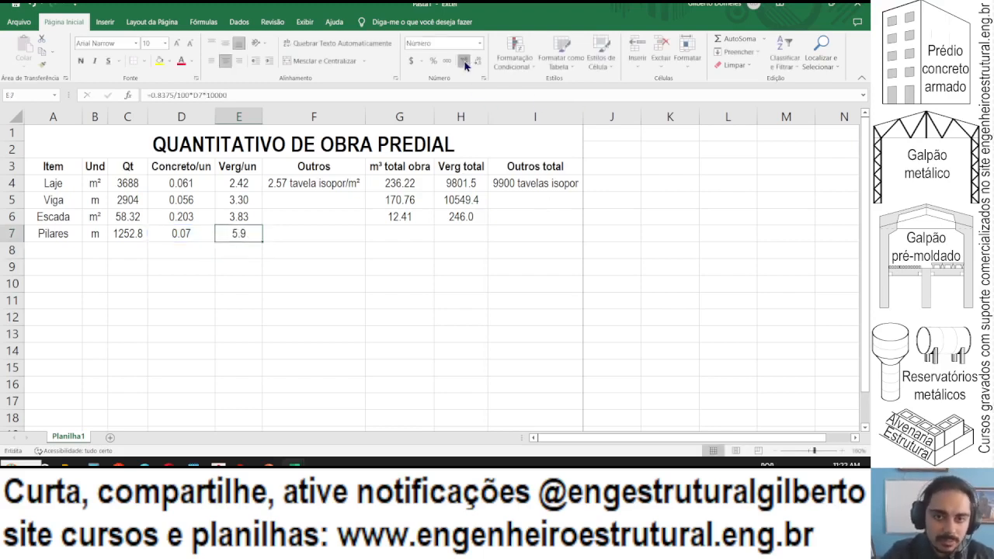
left_click(465, 62)
Copy the Escada total formulas from G6:H6 into the Pilares row at G7:H7.
left_click_drag(400, 218, 446, 209)
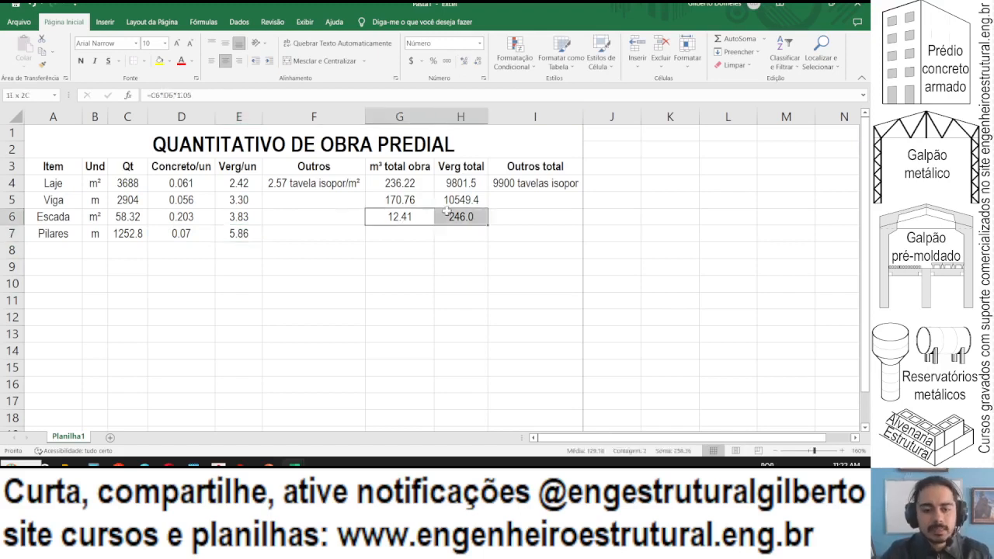
key("ctrl+c")
left_click(386, 231)
key("ctrl+v")
key("Escape")
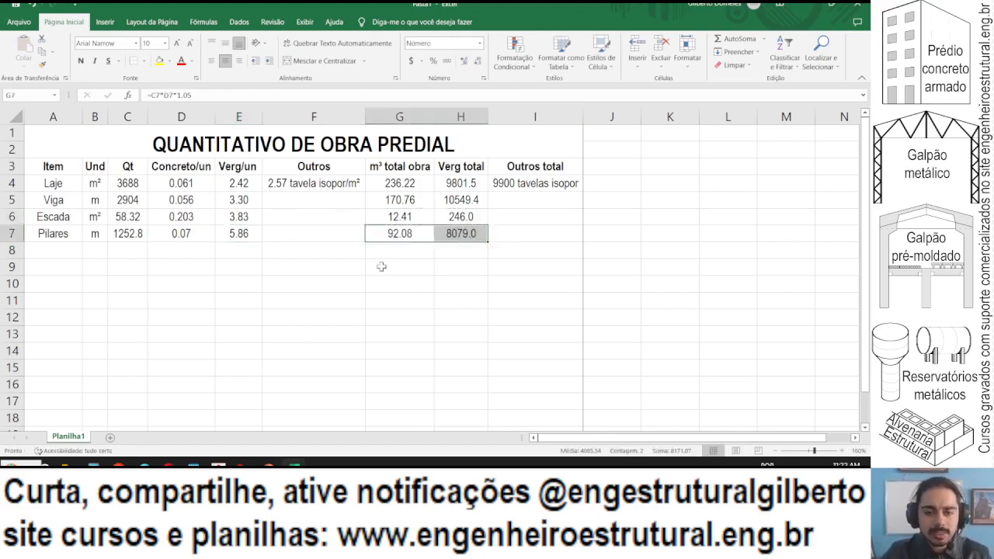
Enter the label TOTAL OBRA in A9 and autofit column A to it.
left_click(47, 269)
type("TOTAL OBRA")
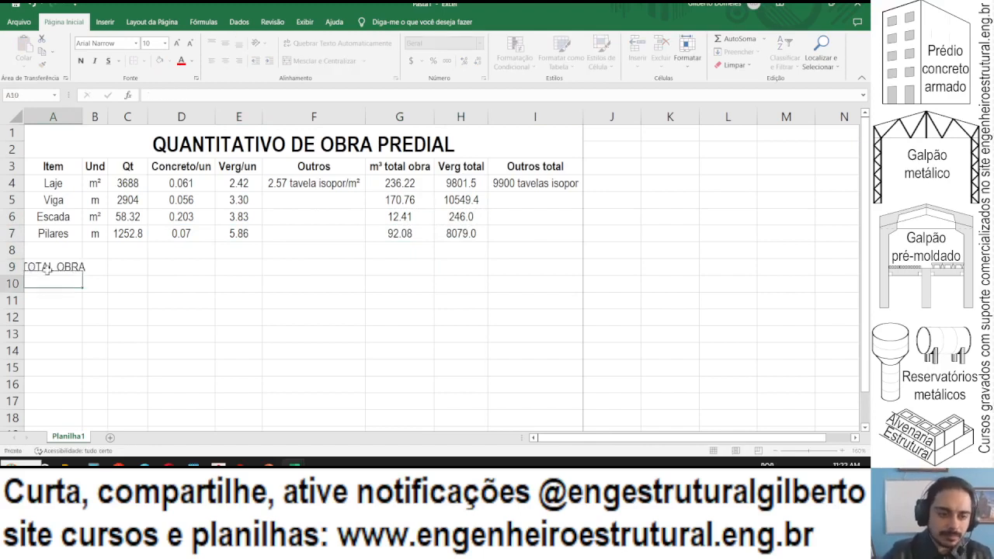
key("Return")
double_click(83, 117)
left_click(70, 266)
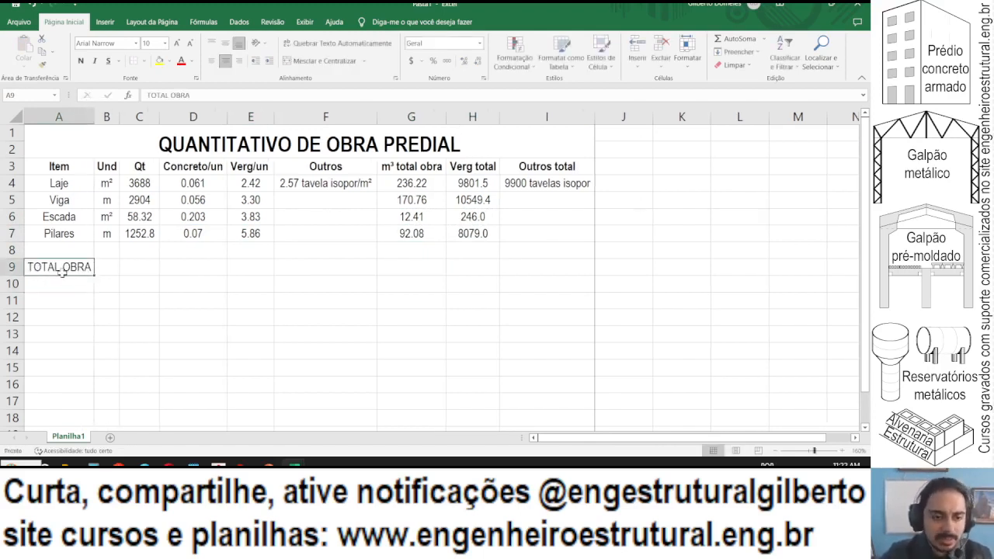
Fill the range A3:F7 with light blue.
left_click_drag(56, 164, 316, 227)
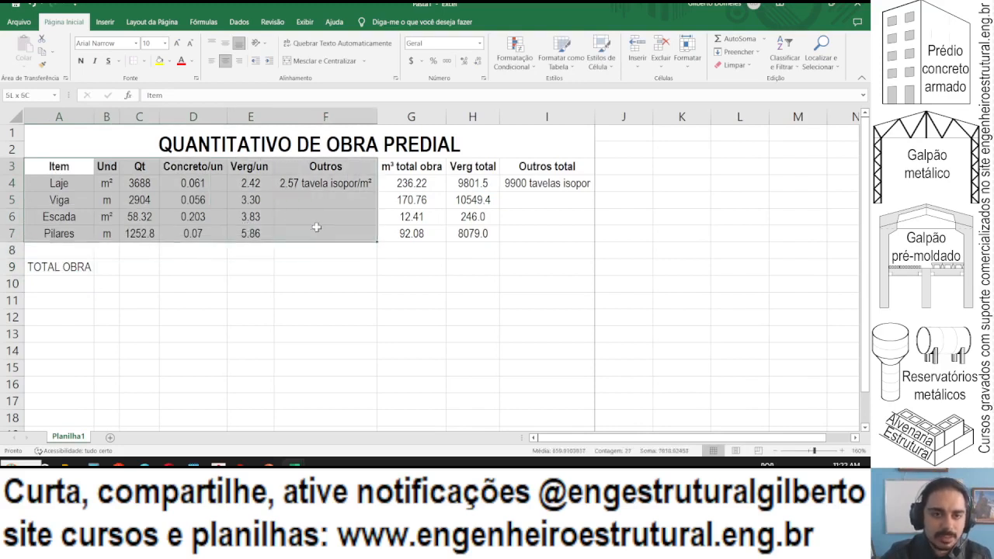
left_click(170, 61)
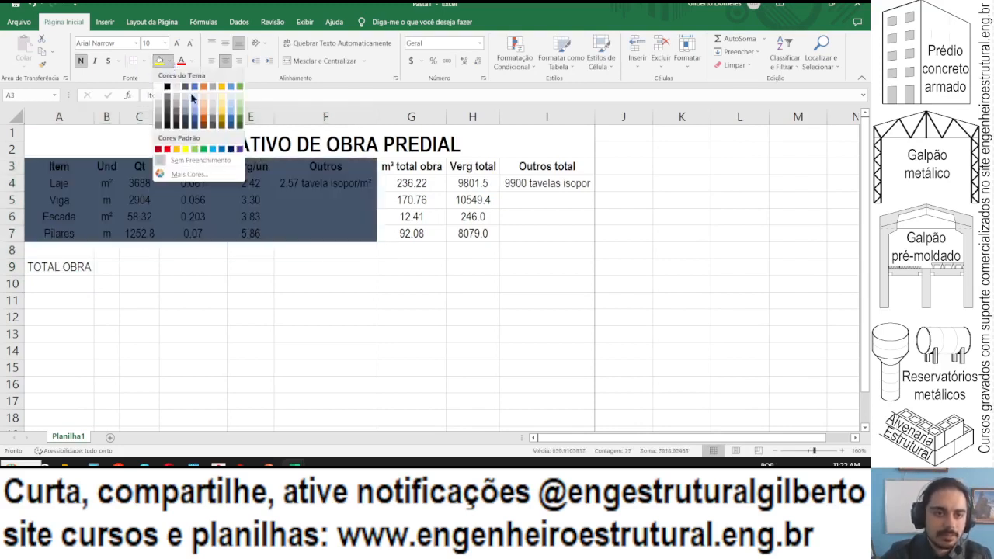
left_click(194, 94)
Fill column I with light blue and the range G3:H7 with light grey.
left_click(547, 116)
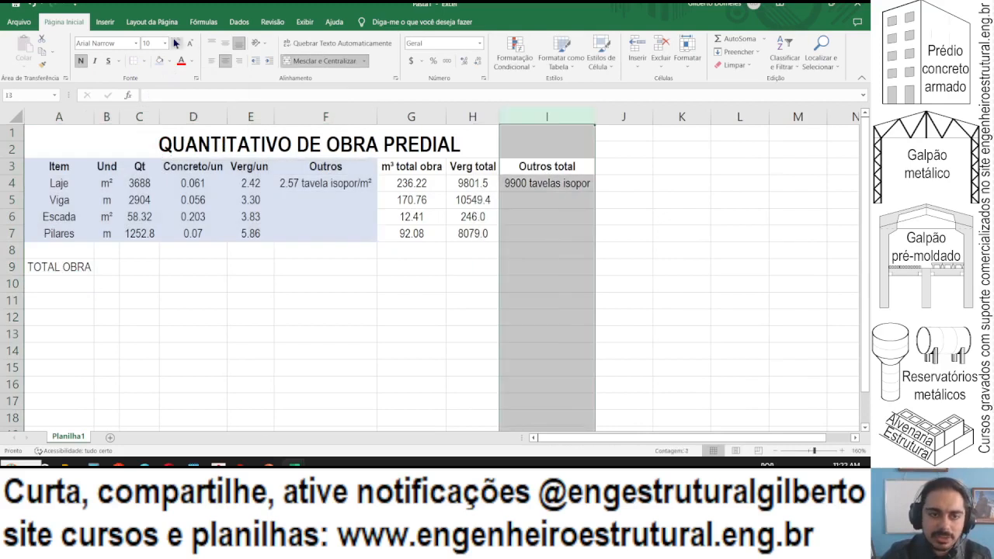
left_click(159, 60)
left_click_drag(427, 163, 463, 235)
left_click(169, 61)
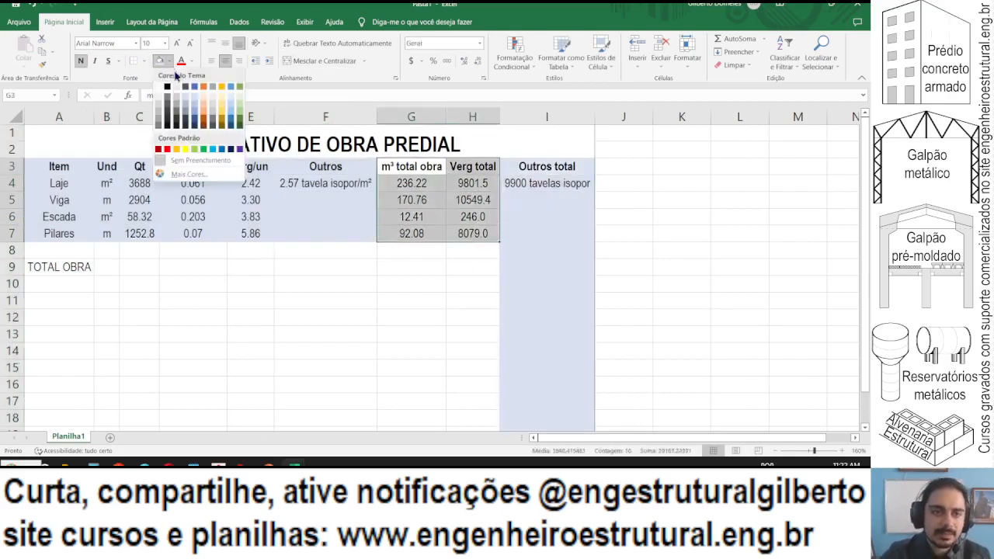
left_click(179, 98)
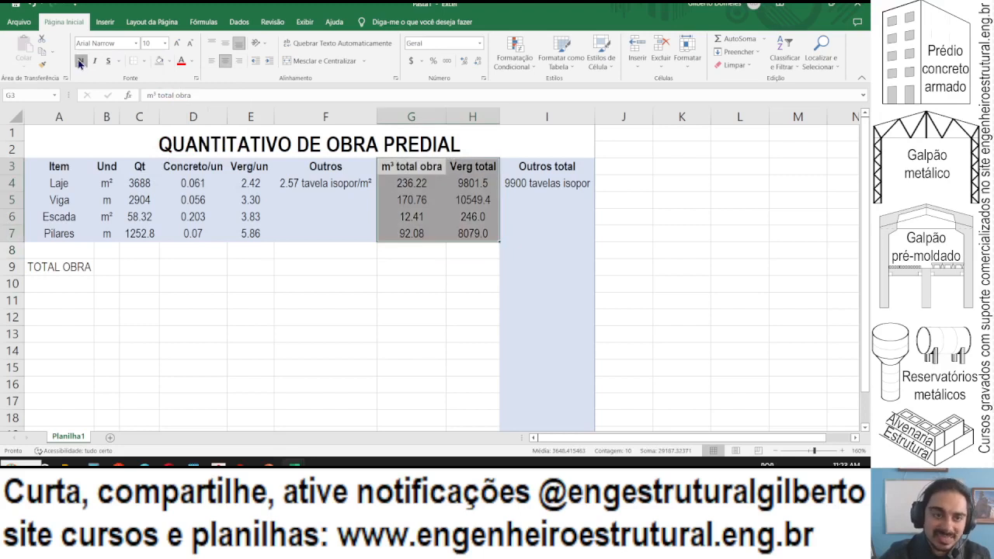
Make the range G3:H7 bold italic and the TOTAL OBRA label in A9 bold.
left_click(94, 62)
left_click(423, 200)
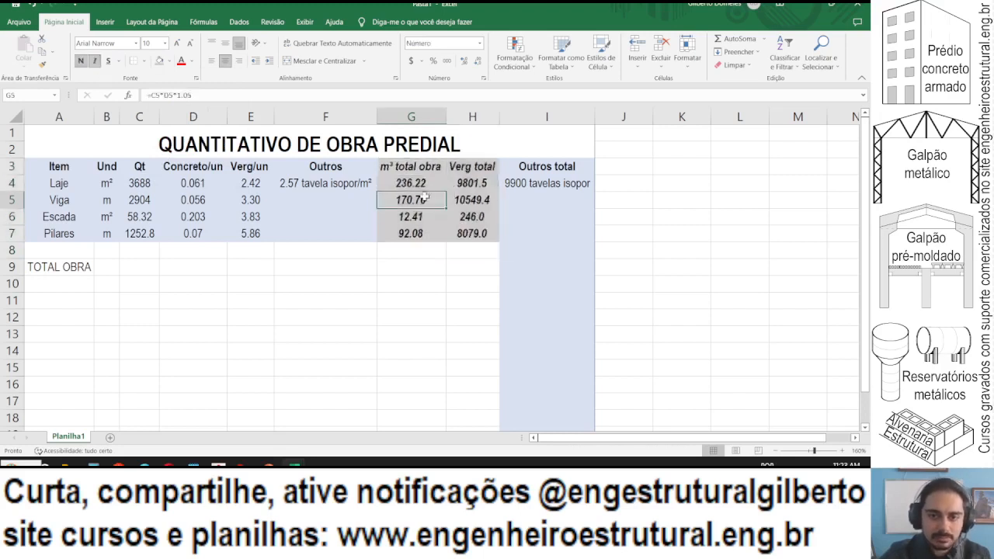
left_click(83, 262)
left_click(81, 60)
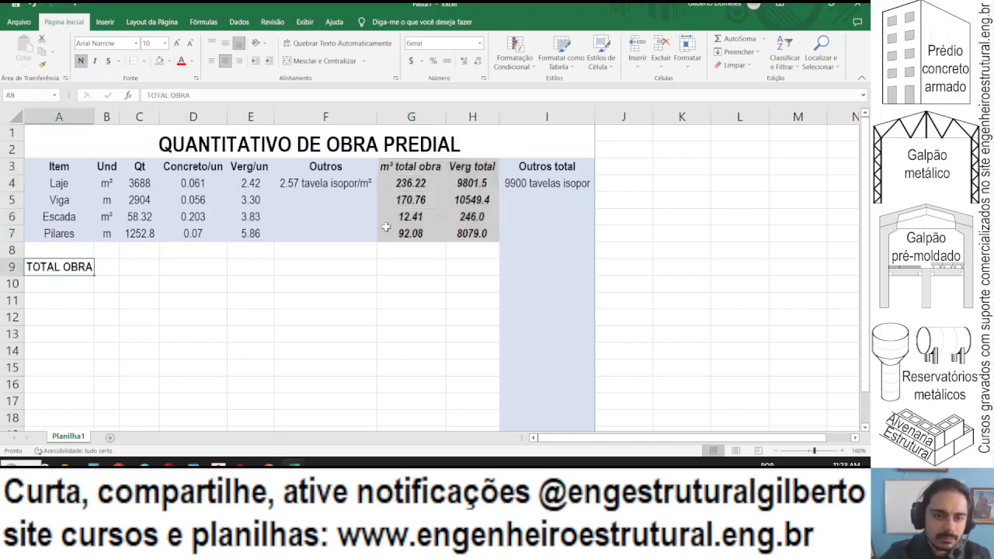
Enter the formula =SOMA(G4:G7) in G9 and extend it to H9.
left_click(406, 271)
type("=SOMA(")
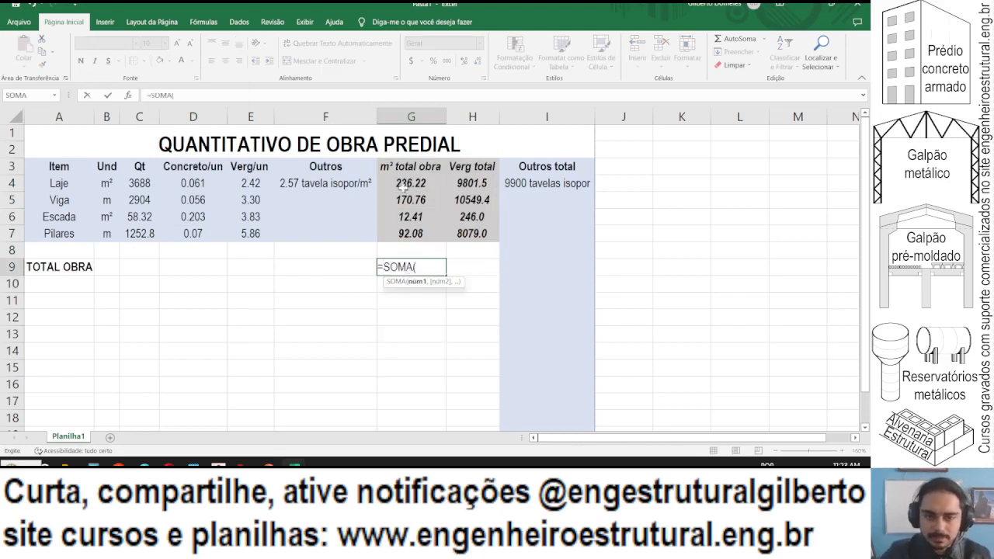
left_click_drag(403, 186, 402, 233)
type(")")
key("Return")
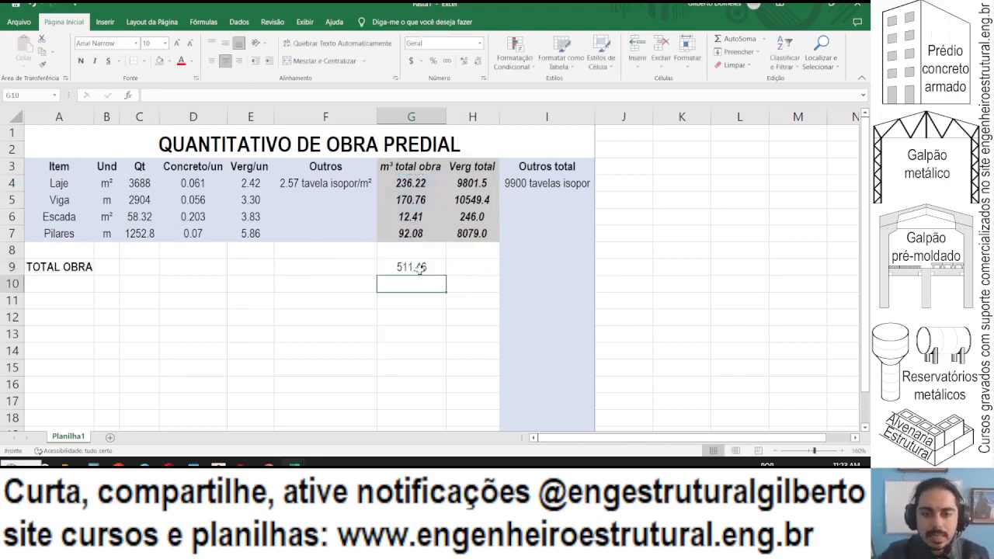
left_click(417, 268)
left_click_drag(447, 275, 485, 269)
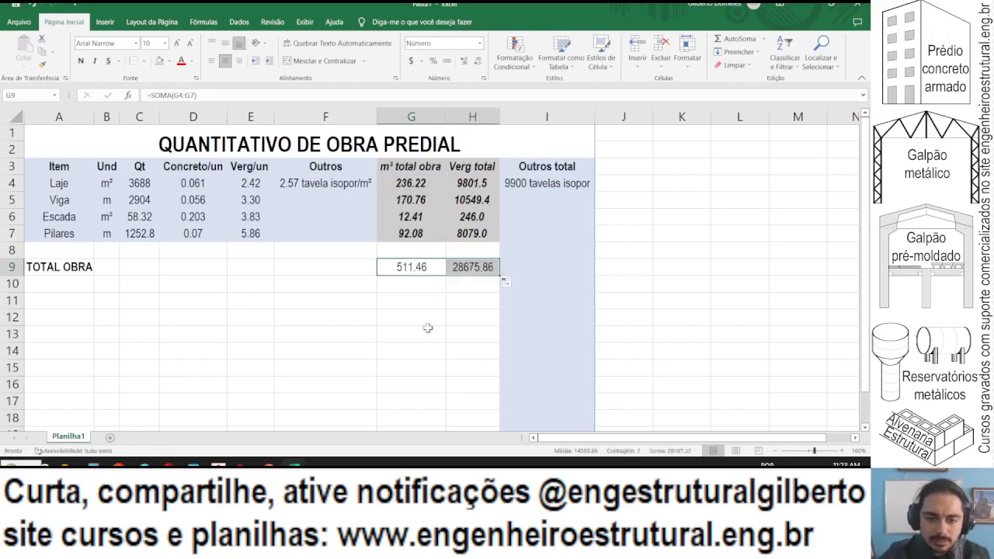
left_click(396, 334)
left_click(426, 275)
left_click(454, 273)
left_click_drag(424, 271, 454, 271)
left_click(438, 280)
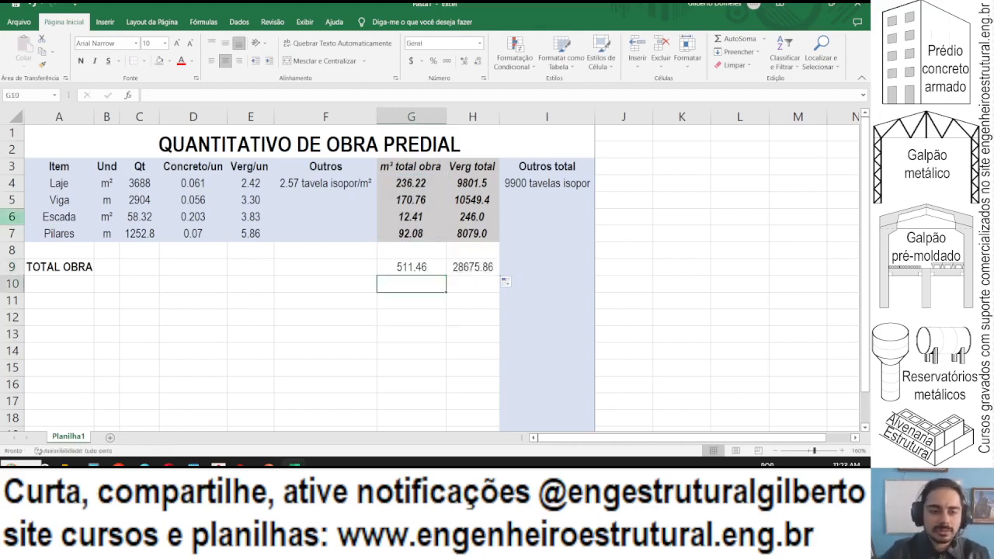
Copy the Pilares cell A7 with its formatting into A8.
left_click(69, 235)
key("ctrl+c")
left_click(59, 251)
key("ctrl+v")
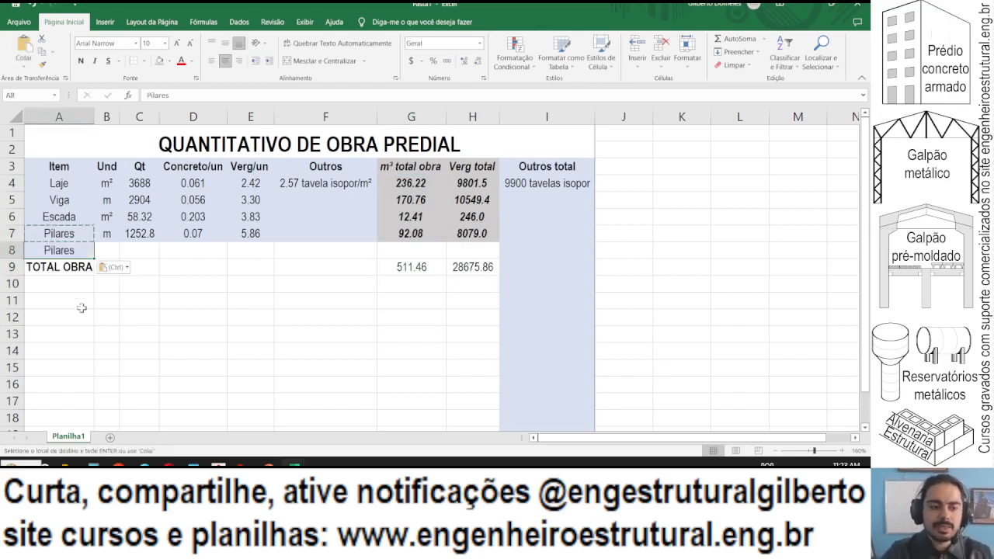
key("Escape")
Replace the text in A8 with the label NÚCLEO RIG.
type("n")
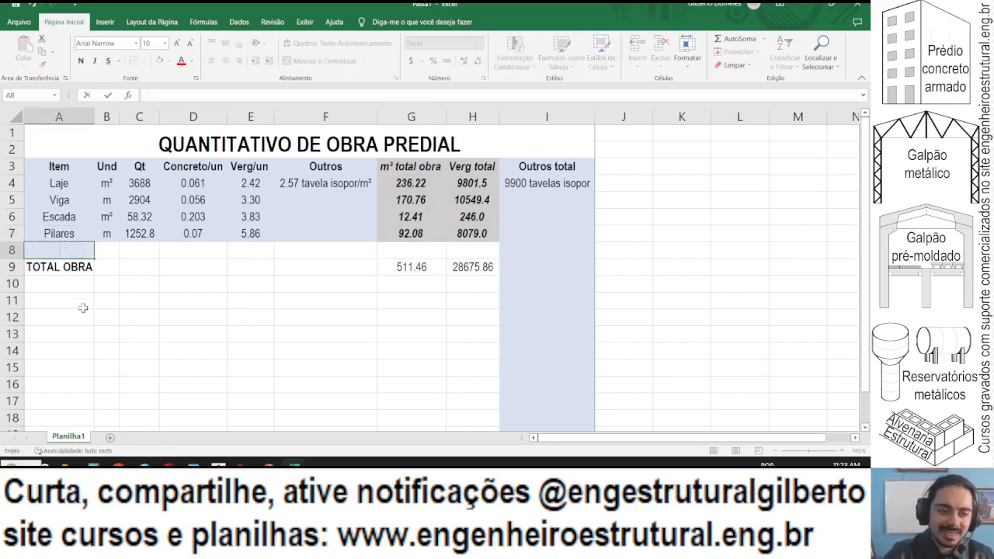
type("c")
key("BackSpace")
key("BackSpace")
type("NÚCLEO")
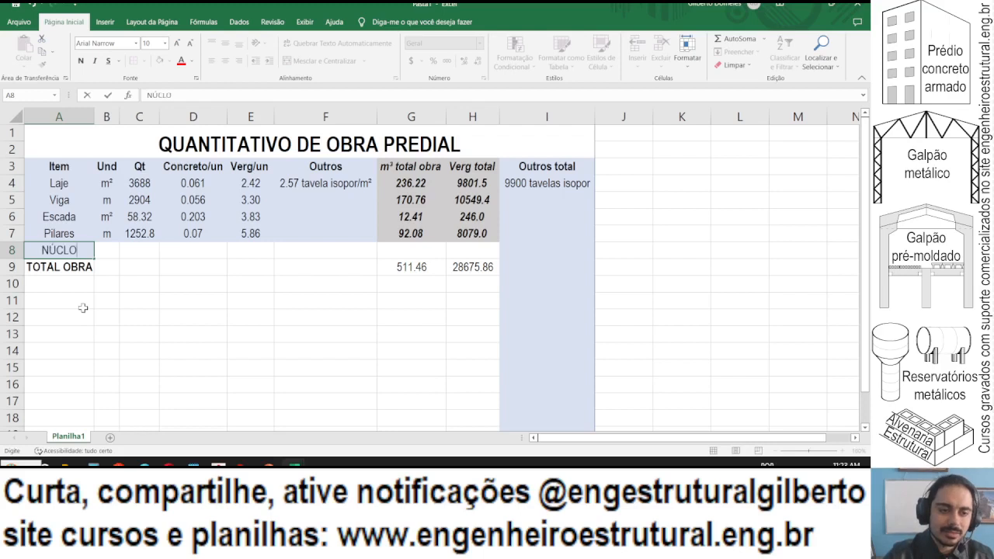
type(" RIG")
key("Return")
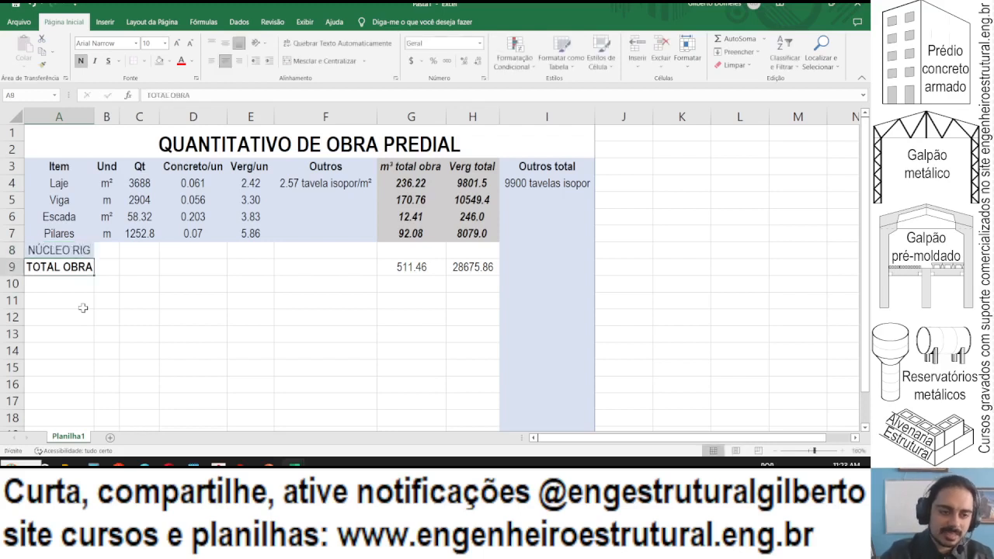
Enter the label Núclero Rígido in A8.
left_click(49, 247)
type("n")
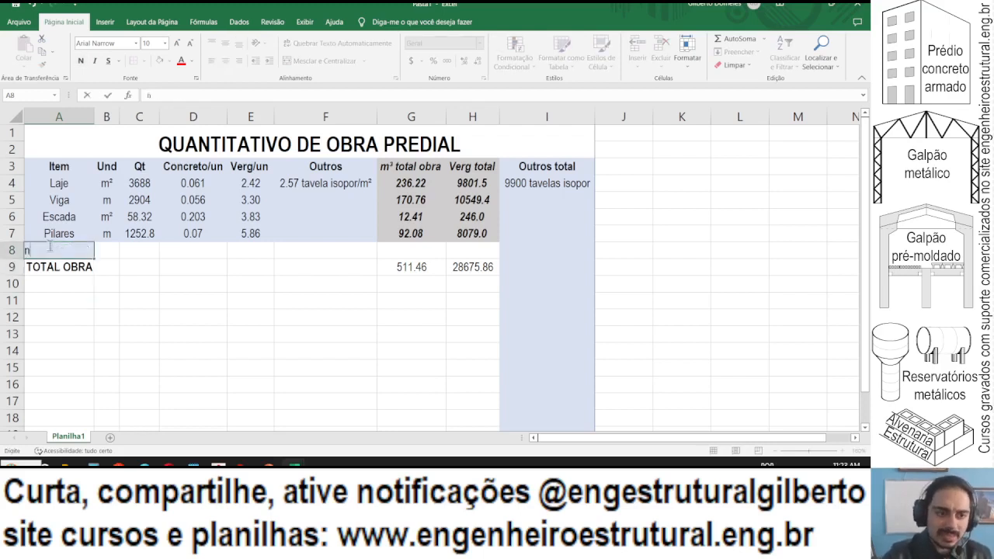
type("úcleo Rígido")
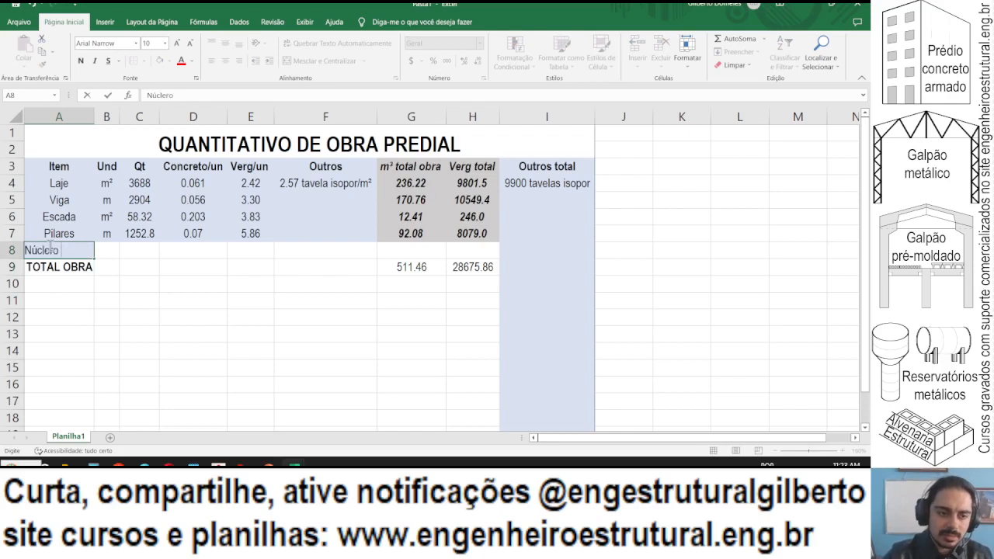
key("Return")
Switch to the floor plan in Paint for the storey data and calculate 8 × 2.9 in Calculator.
left_click(112, 233)
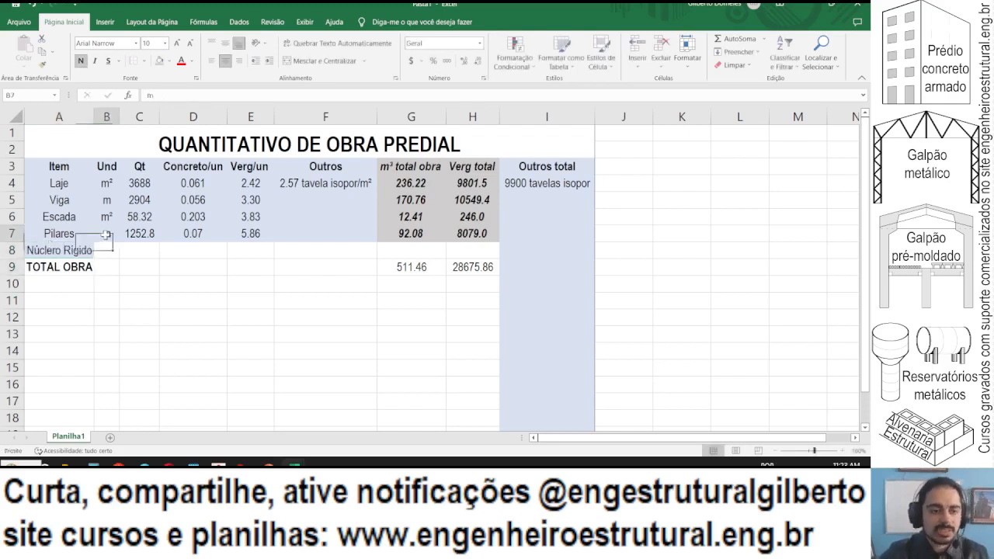
mouse_move(294, 465)
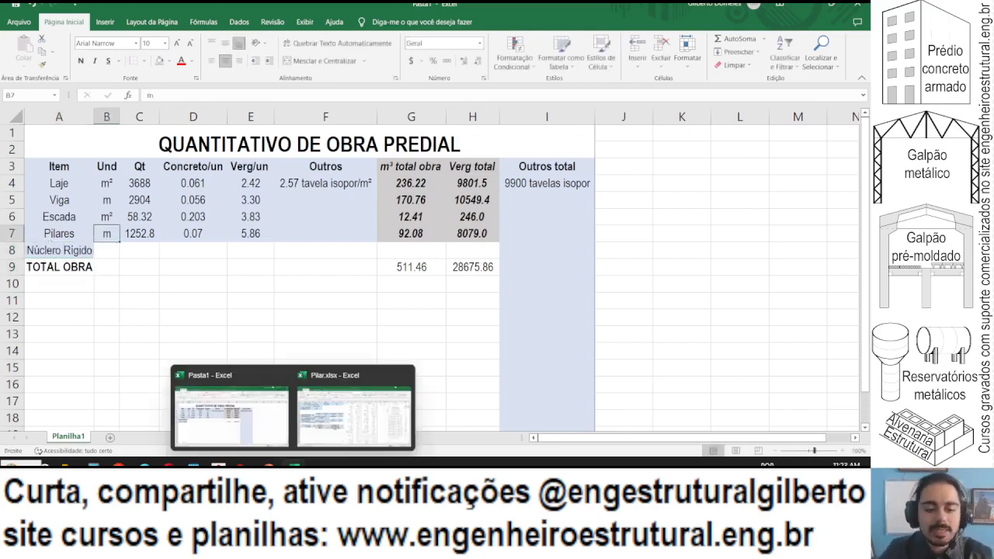
mouse_move(219, 465)
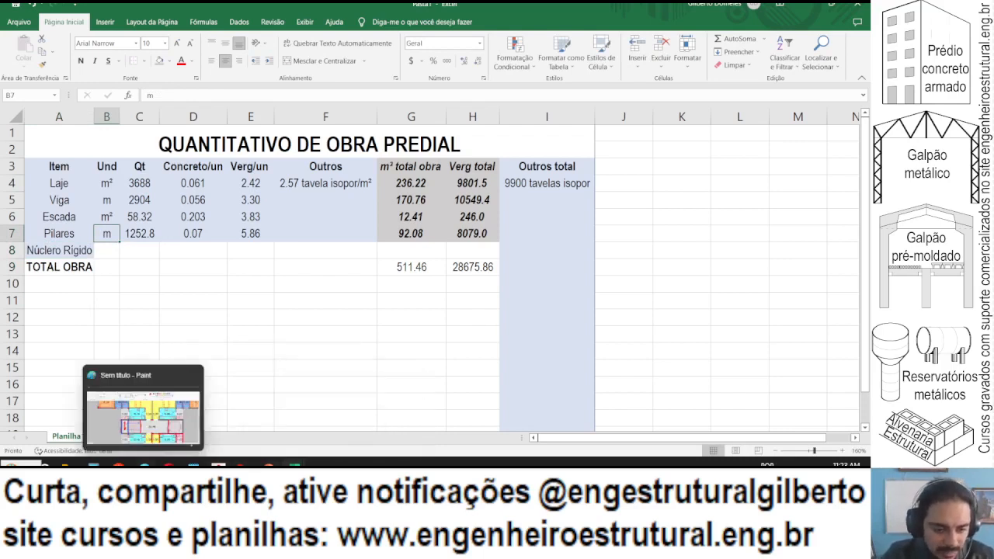
left_click(144, 465)
scroll(295, 362, "down", 2)
scroll(294, 363, "up", 1)
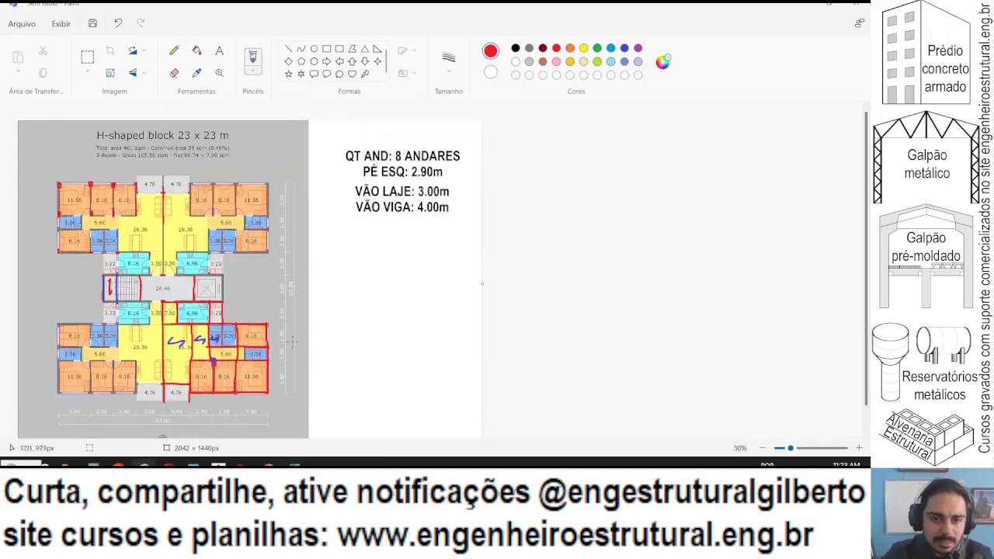
left_click(95, 465)
type("8")
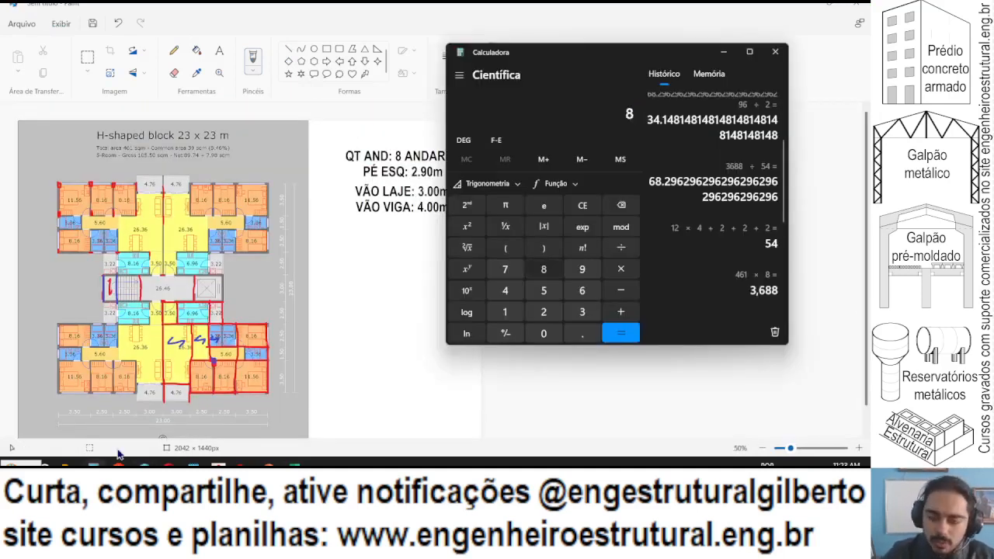
left_click_drag(560, 55, 630, 69)
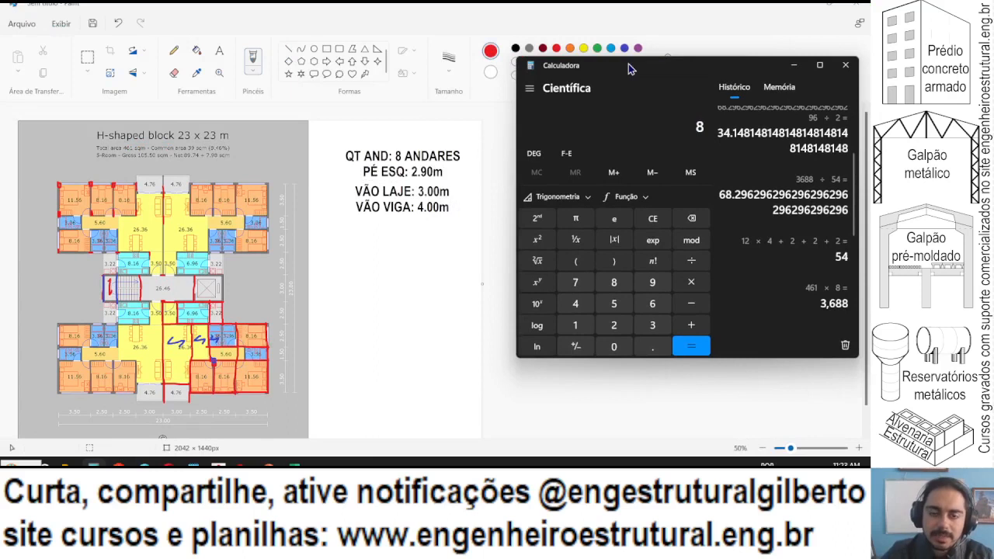
type("2.9")
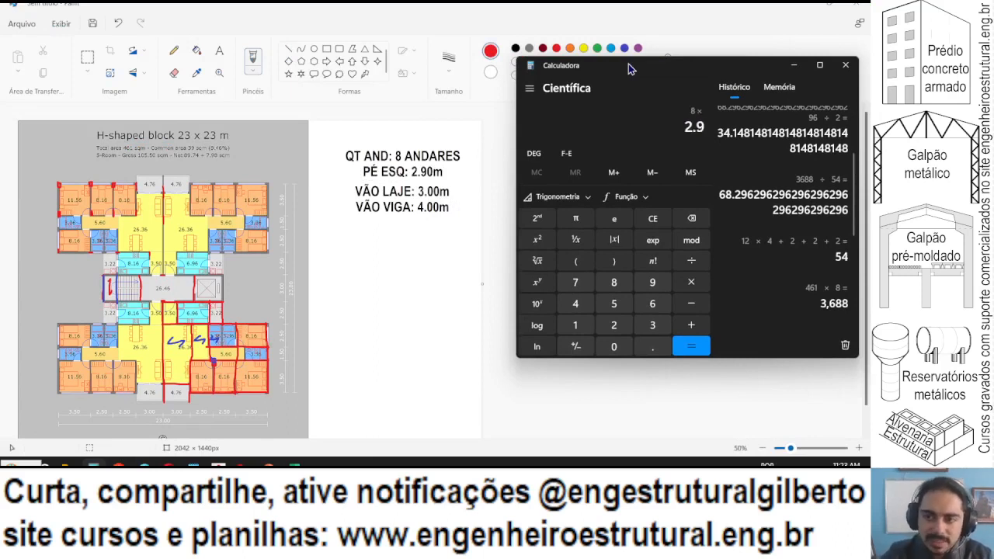
key("Return")
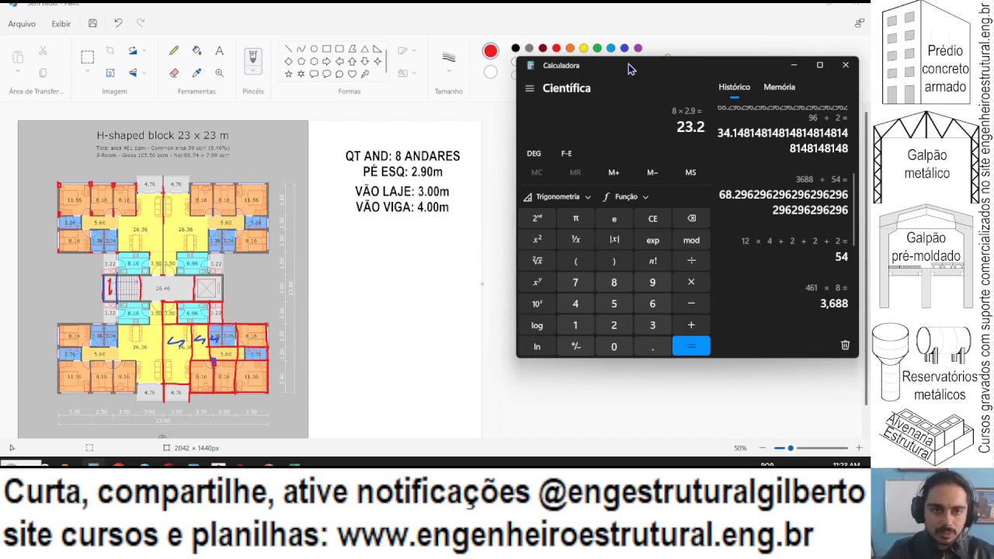
Mark the rigid core walls in green on the plan, at both ends of the stair landing and around the elevator shaft.
scroll(145, 290, "up", 2)
scroll(144, 290, "down", 3)
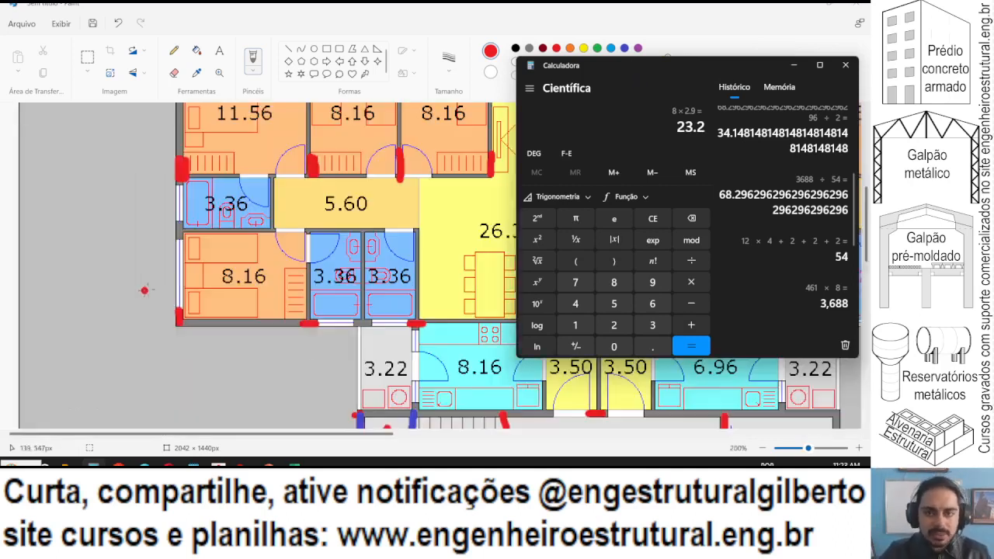
scroll(264, 267, "down", 3)
left_click(693, 53)
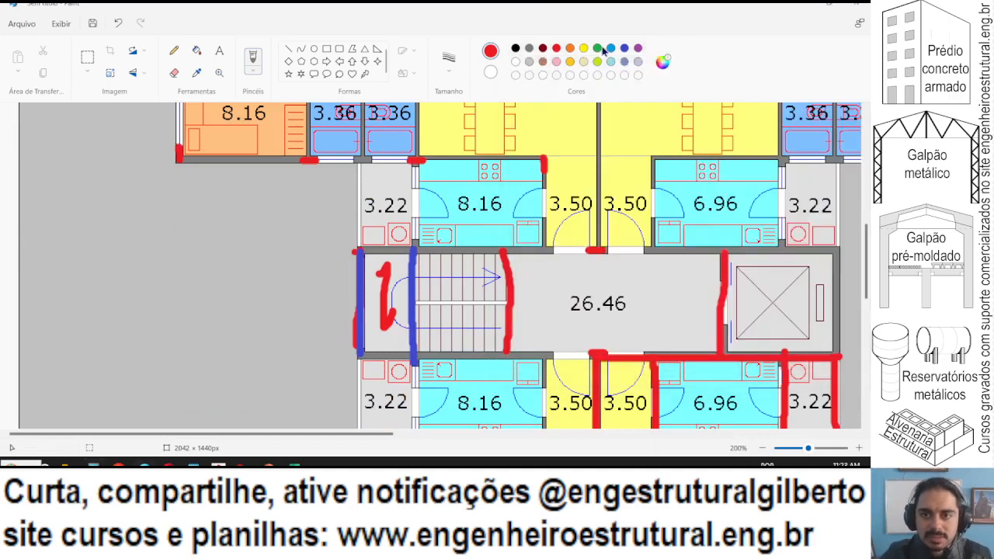
left_click(599, 49)
left_click_drag(355, 252, 421, 252)
left_click_drag(355, 356, 421, 355)
left_click_drag(362, 440, 480, 437)
mouse_move(467, 268)
left_mouse_down()
mouse_move(466, 284)
mouse_move(468, 250)
mouse_move(578, 251)
mouse_move(584, 354)
mouse_move(462, 349)
mouse_move(465, 331)
left_mouse_up()
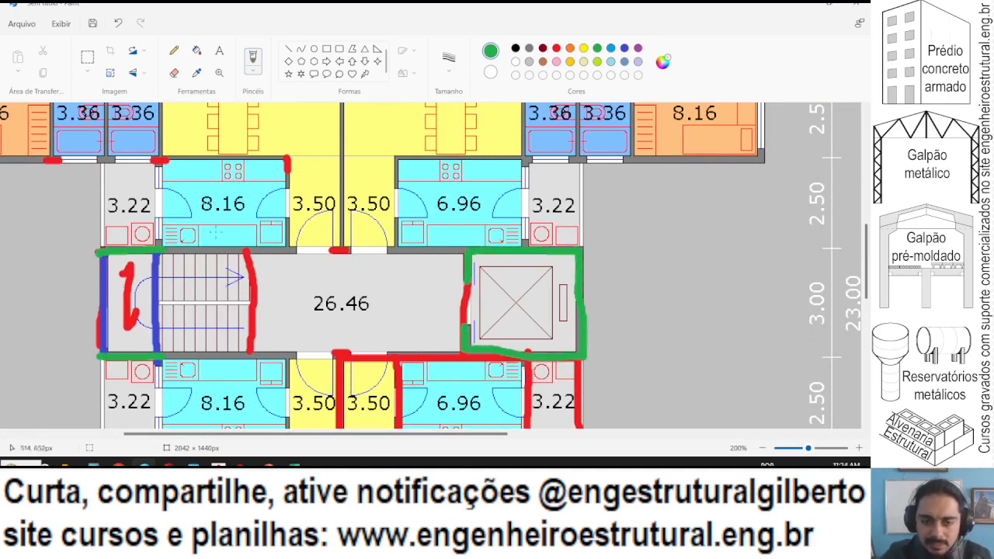
scroll(368, 297, "down", 1)
scroll(209, 266, "up", 2)
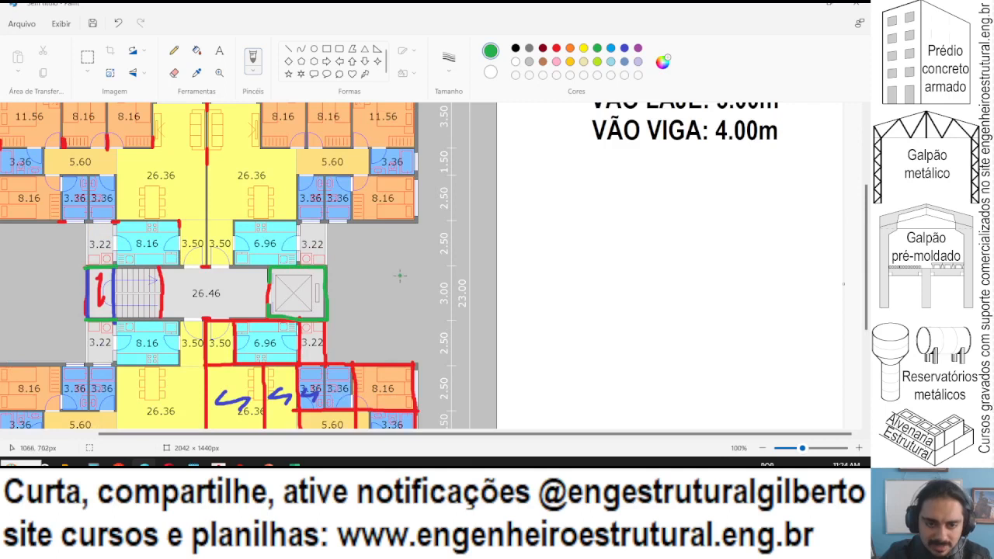
Square the 23.2 in Calculator, multiply it by 0.15 and 29, divide by 2, and highlight the result.
key("alt+Tab")
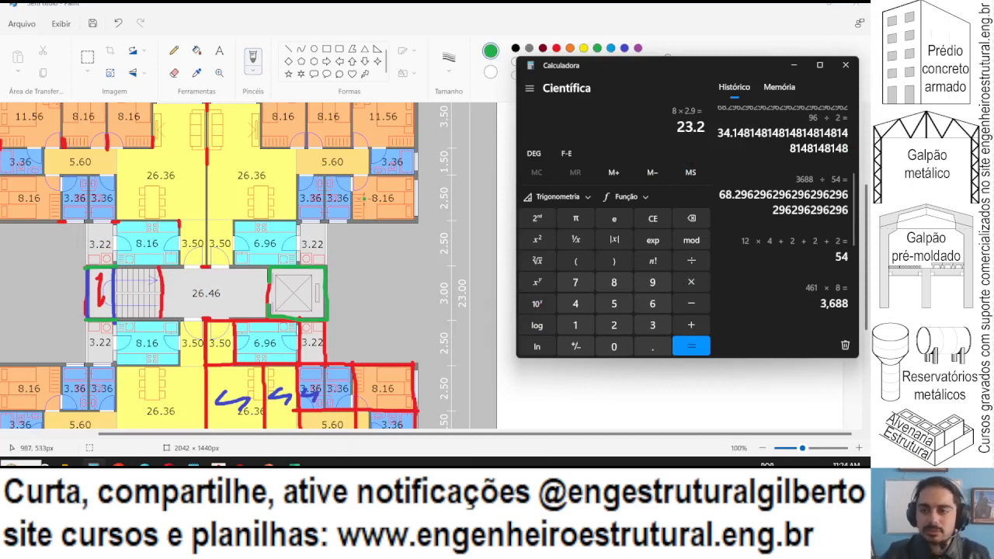
left_click(536, 240)
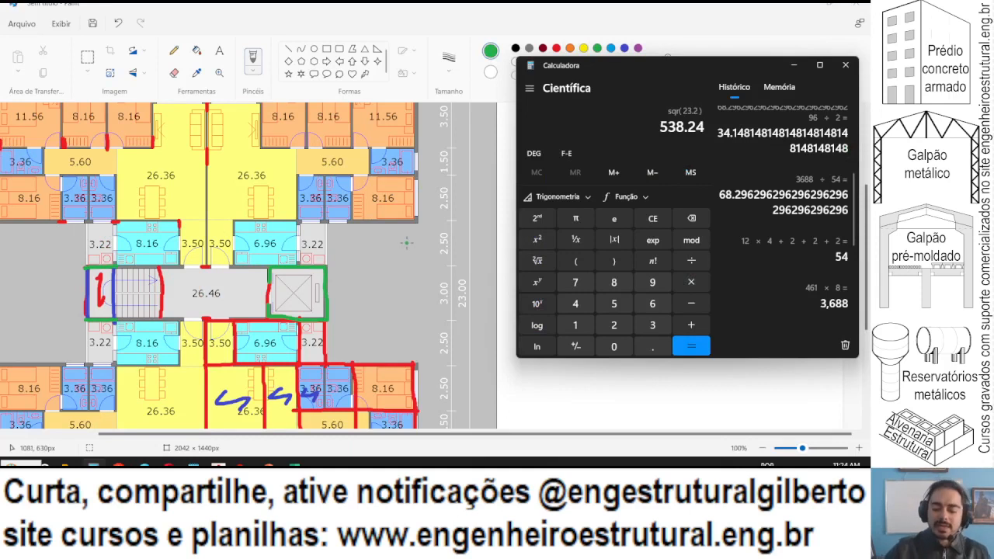
key("asterisk")
type("0.15")
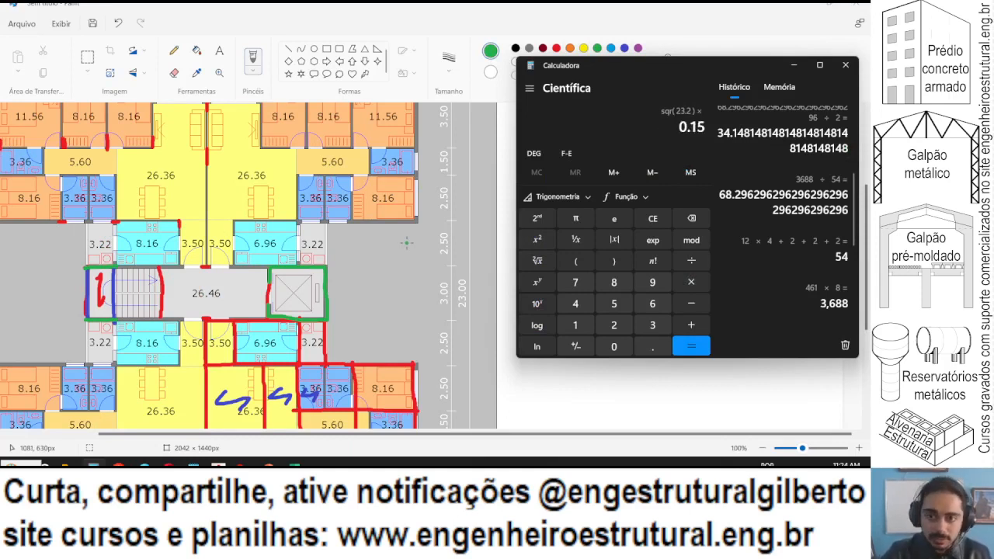
key("Return")
type("29")
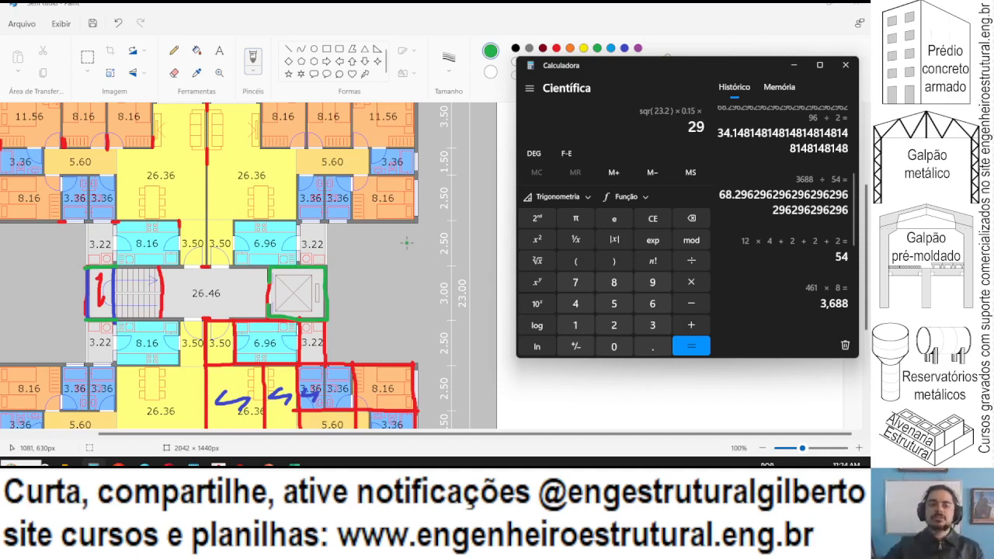
key("slash")
type("2")
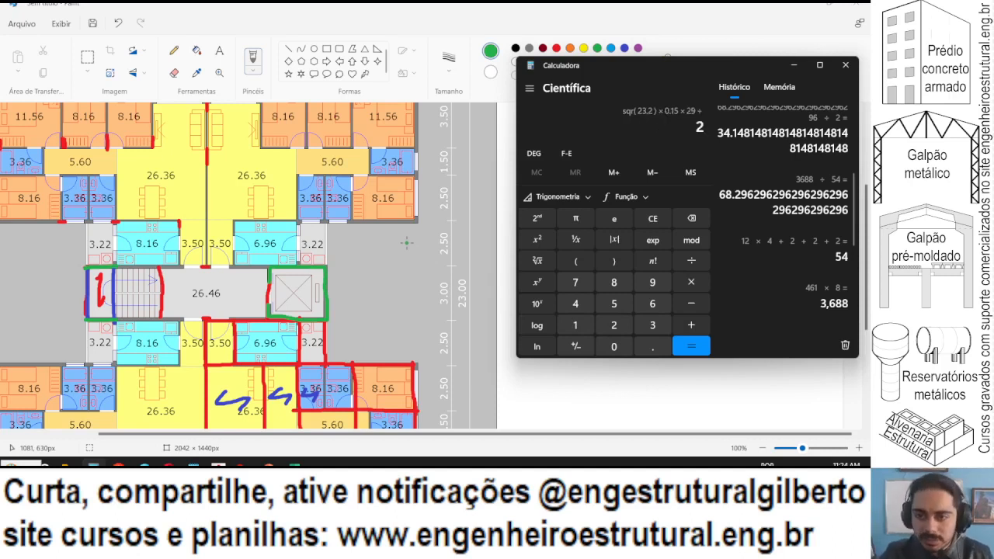
key("Return")
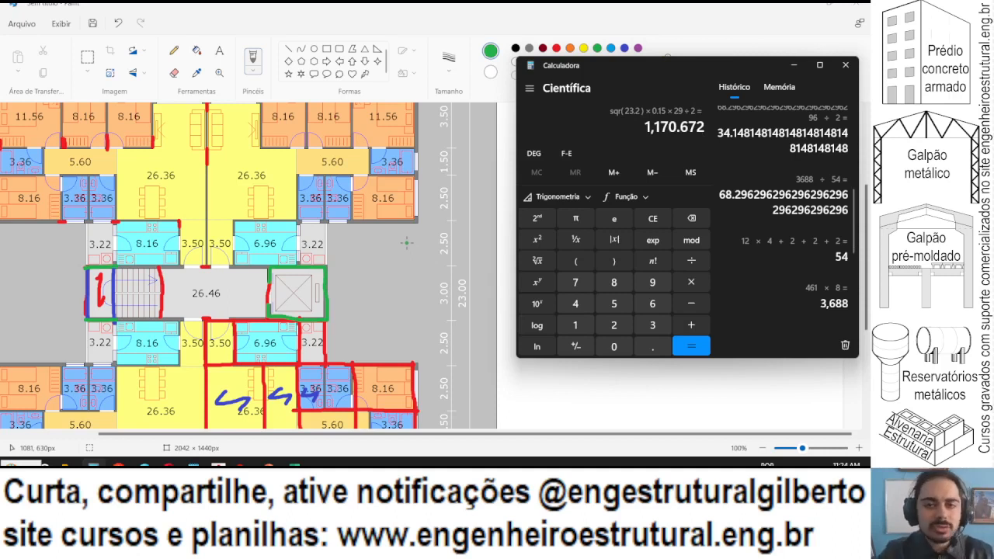
left_click_drag(651, 131, 705, 132)
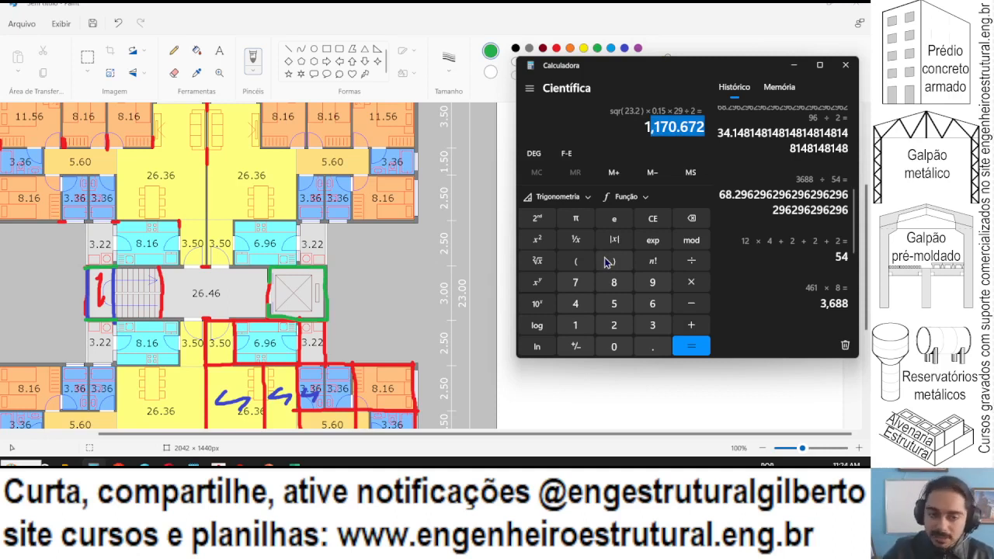
left_click_drag(644, 127, 669, 127)
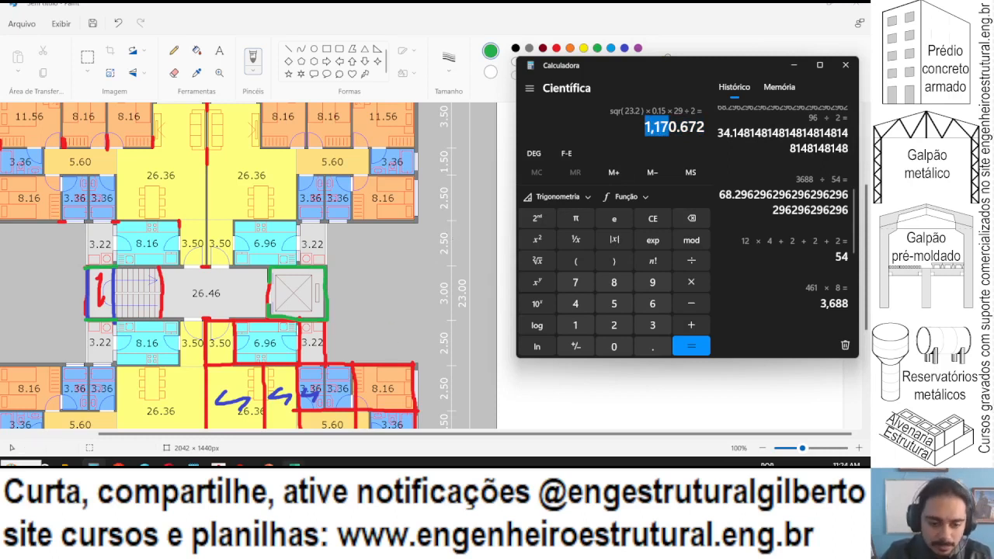
Switch to the Excel workbook and give the Núclero Rígido row the unit und in B8 and the quantity 1 in C8.
mouse_move(294, 464)
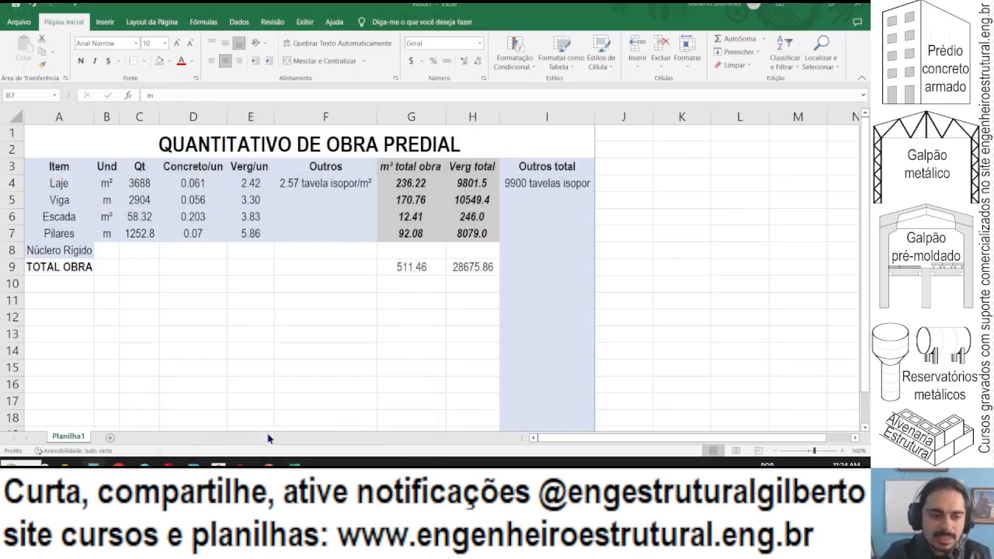
left_click(231, 415)
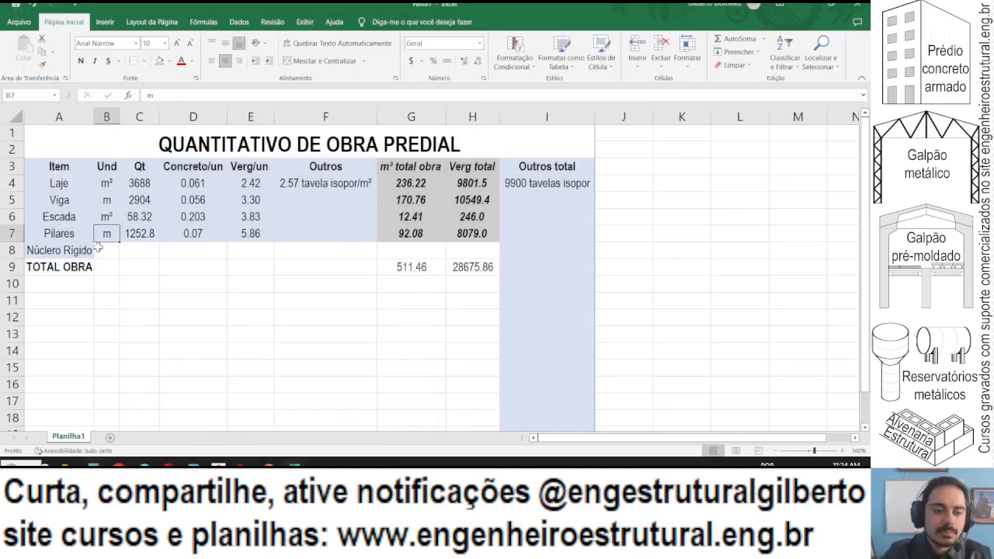
left_click(99, 248)
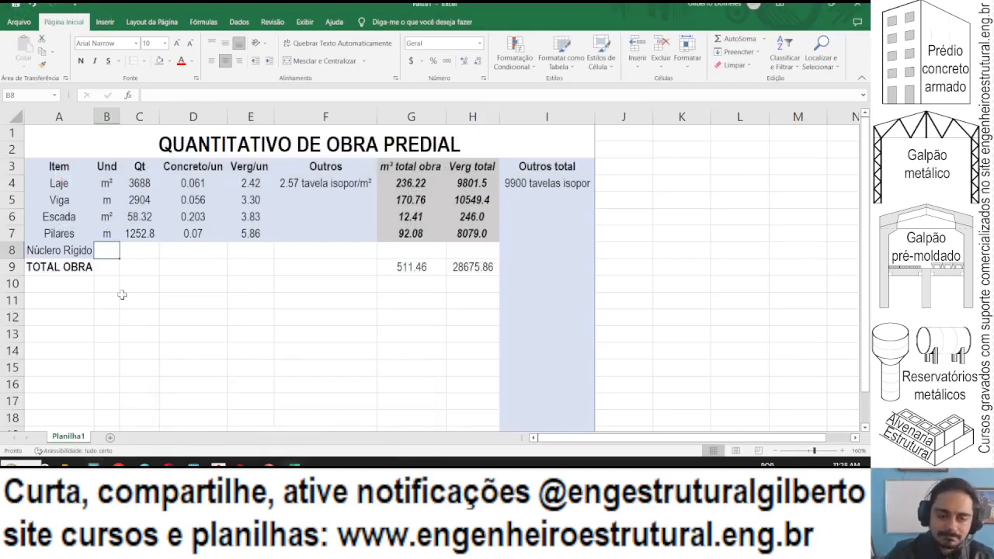
type("und")
type("d")
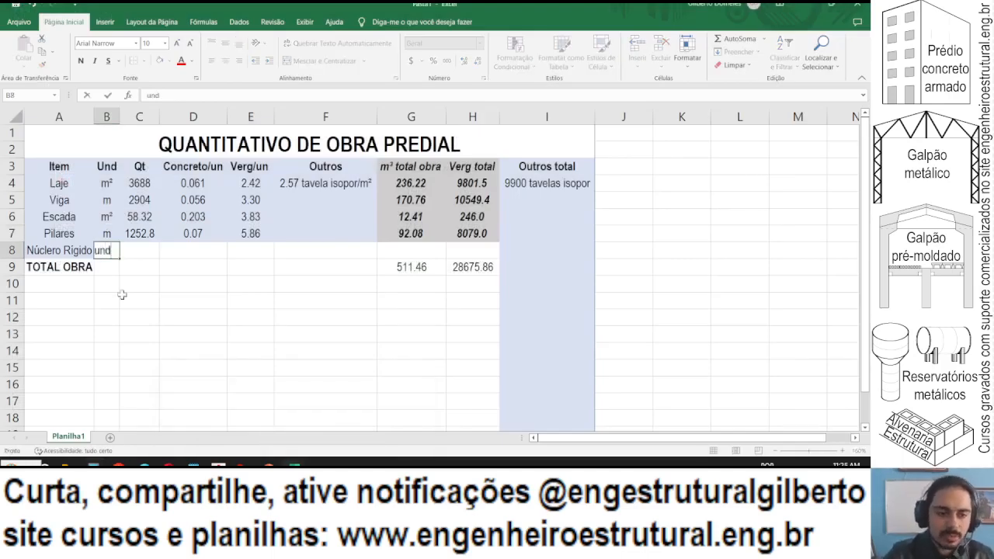
key("Escape")
type("und")
key("Return")
key("Up")
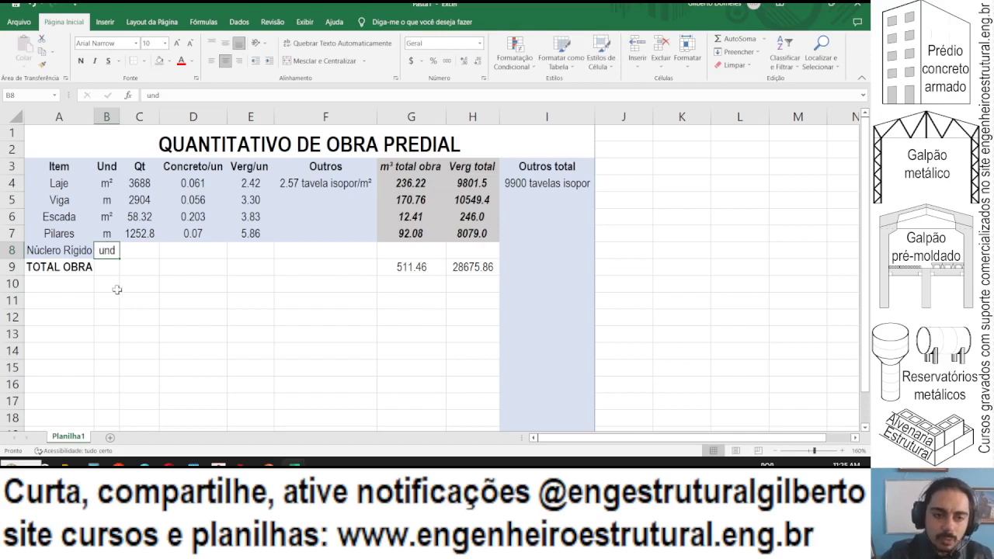
left_click(133, 240)
left_click(133, 251)
type("1")
left_click(134, 281)
Start the rigid core's concrete formula in D8 with =8*2.9*0.2.
left_click(175, 257)
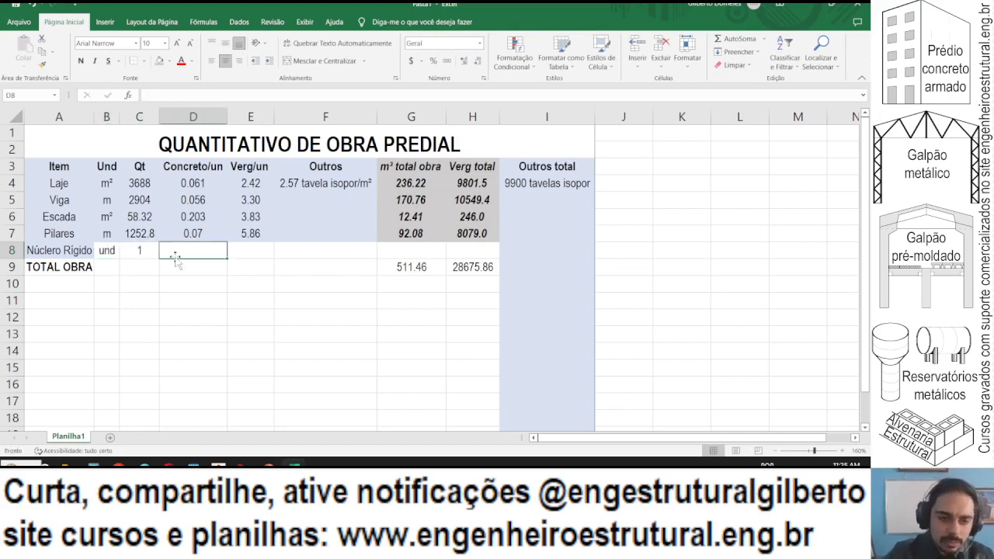
type("=")
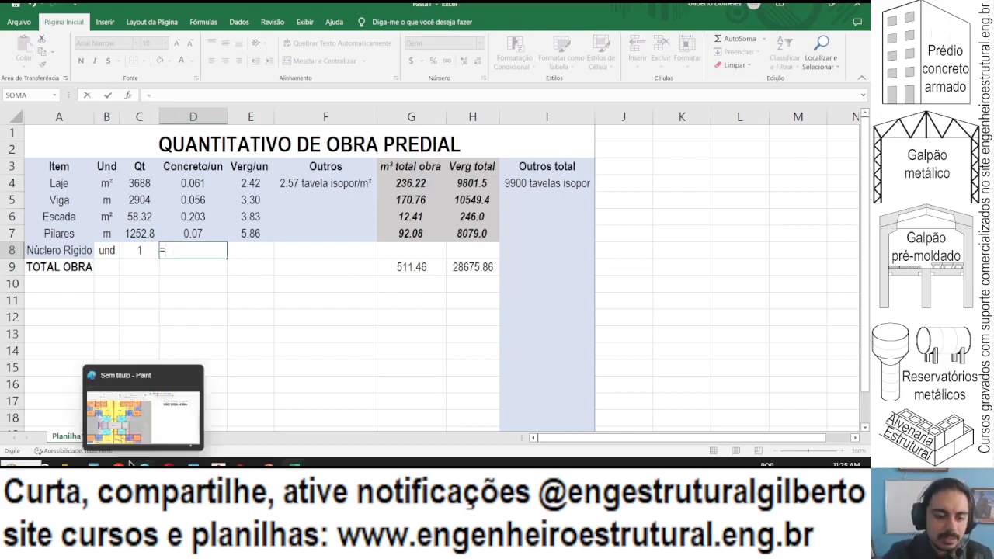
left_click(137, 464)
scroll(812, 233, "down", 3)
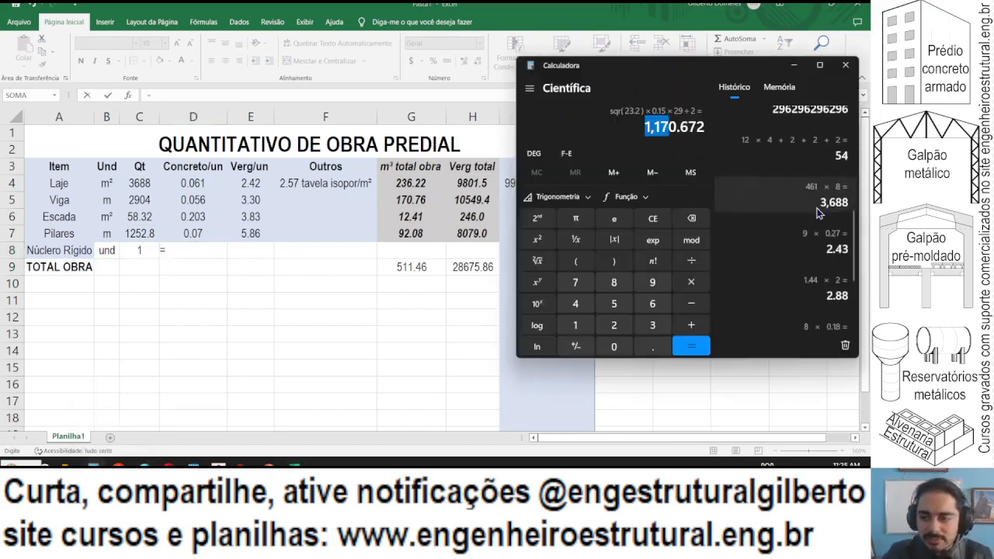
left_click(266, 5)
type("8*2.9")
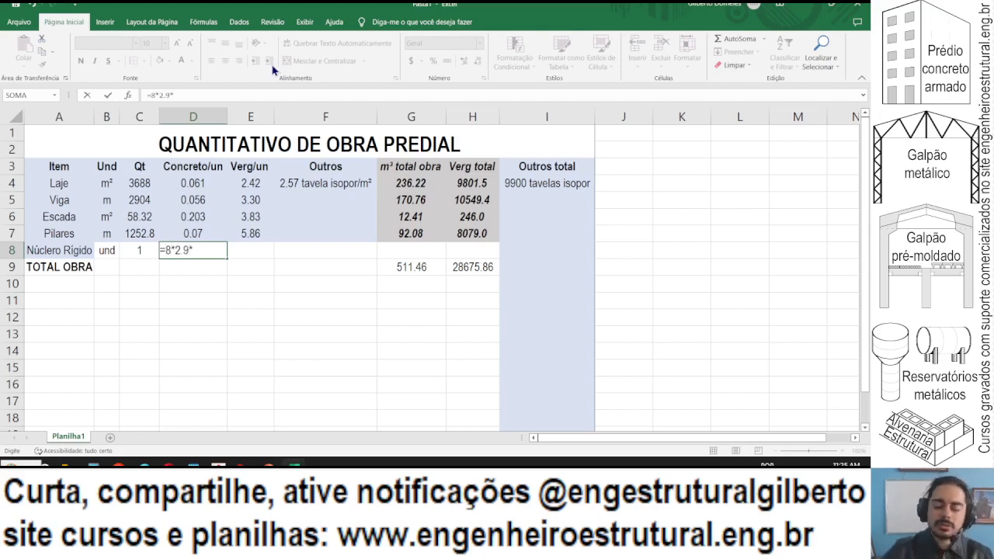
type("*0.2")
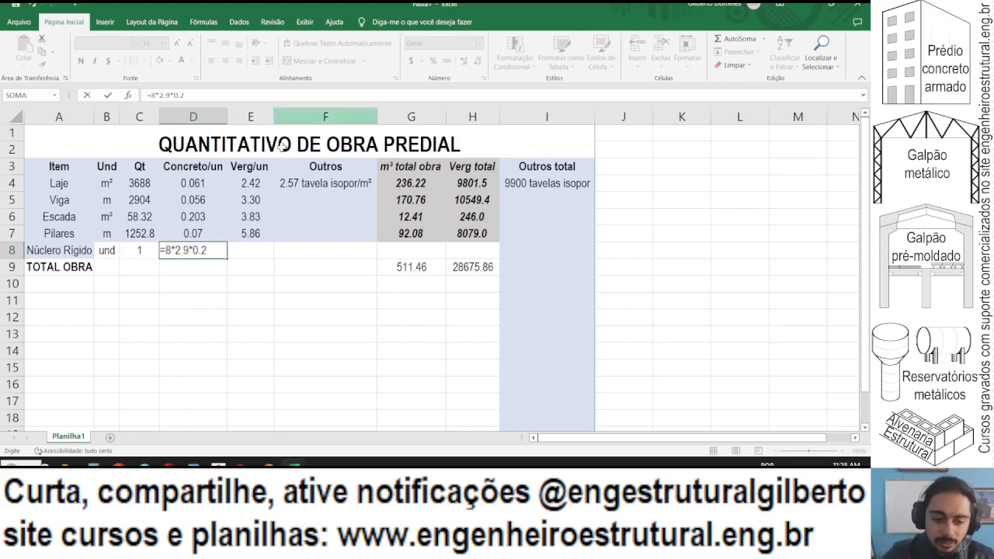
Switch to the floor plan in Paint and examine the rigid core walls around the stair landing and elevator shaft.
left_click(143, 465)
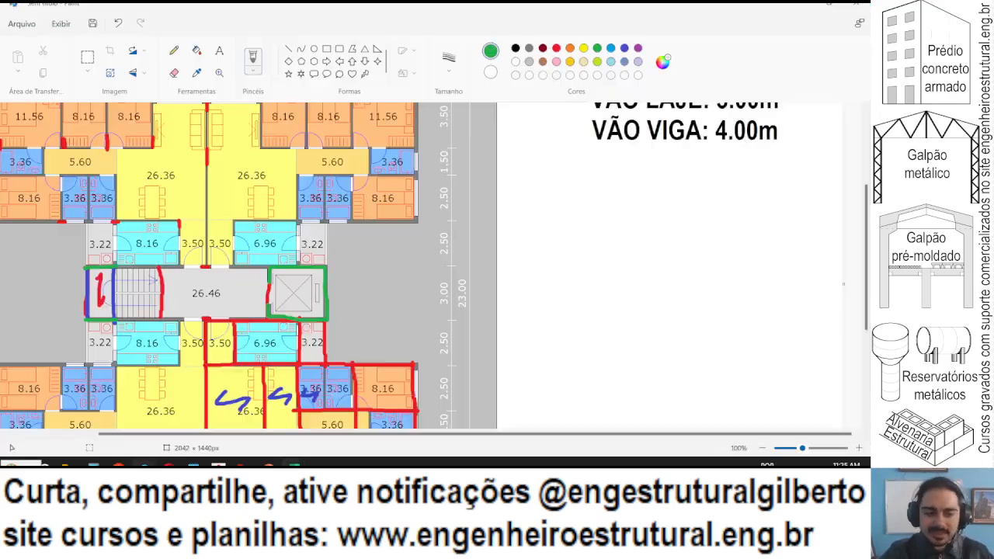
mouse_move(286, 254)
left_mouse_down()
mouse_move(359, 361)
mouse_move(140, 204)
left_mouse_up()
key("ctrl+z")
scroll(209, 267, "down", 3)
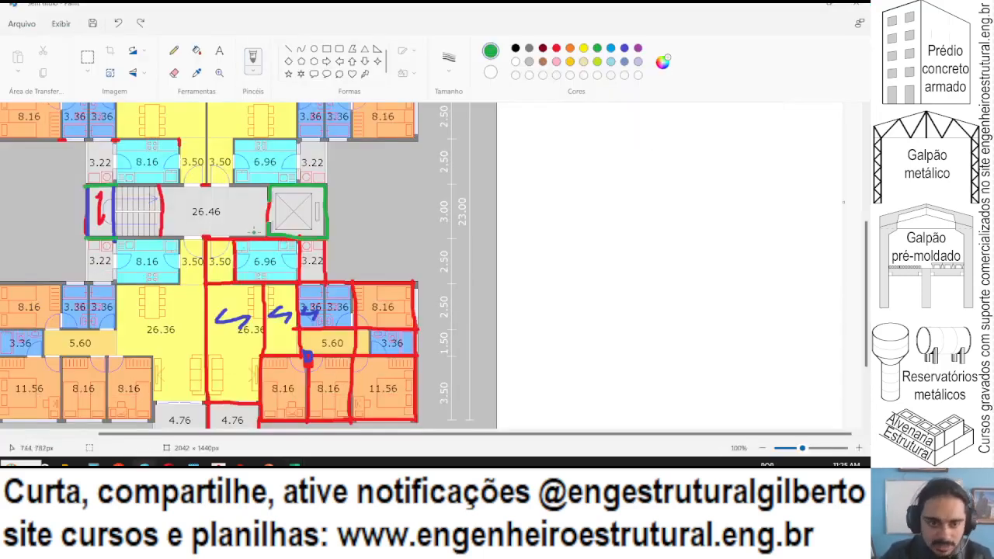
mouse_move(265, 175)
left_mouse_down()
mouse_move(341, 186)
mouse_move(196, 152)
left_mouse_up()
key("ctrl+z")
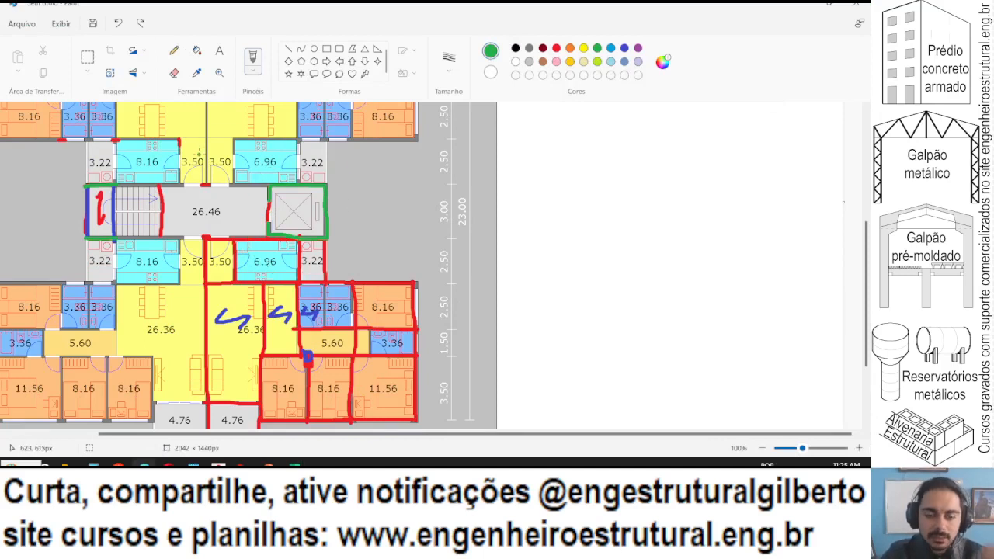
scroll(245, 177, "up", 2)
scroll(502, 256, "down", 3)
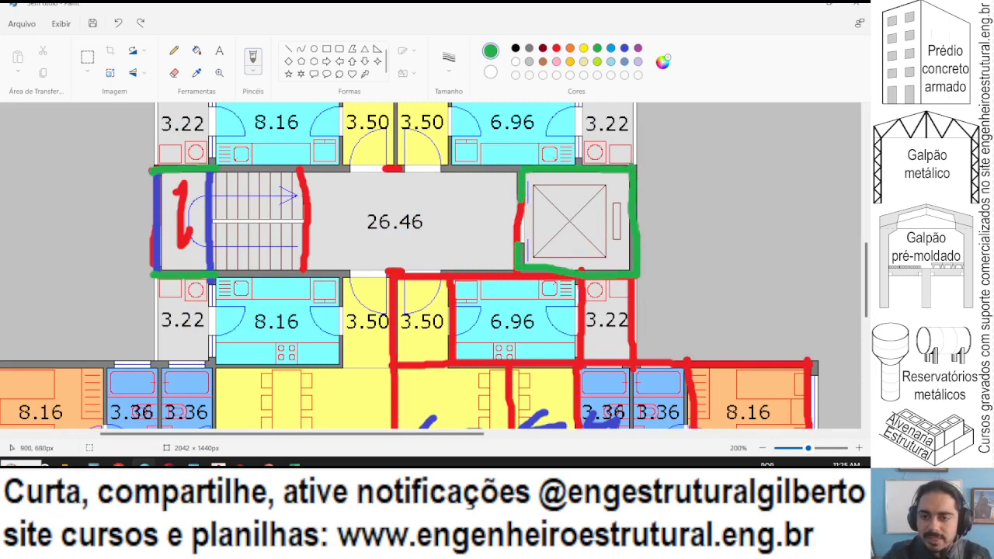
Return to Excel and complete the concrete formula in D8 as =8*2.9*0.2*10.
left_click(798, 5)
type("10")
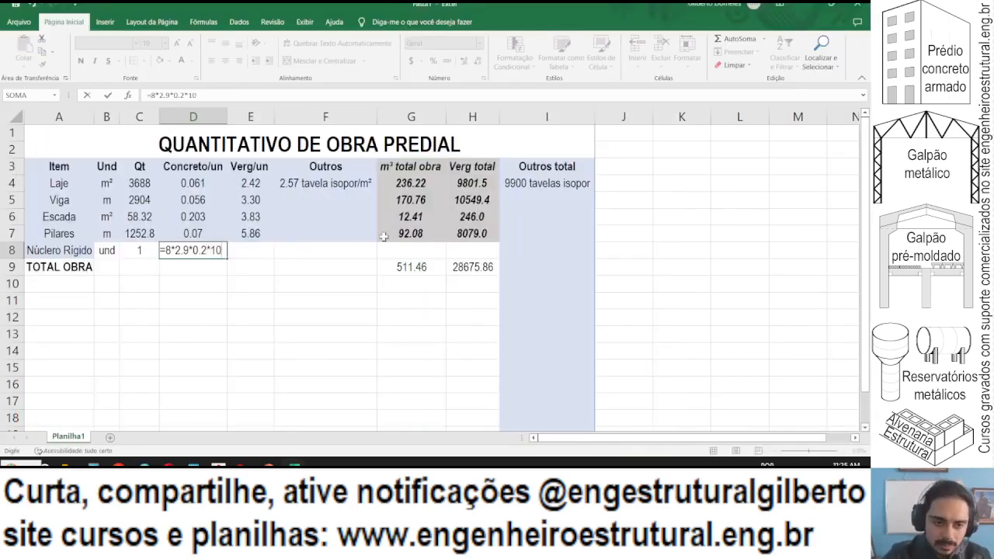
key("ctrl+Return")
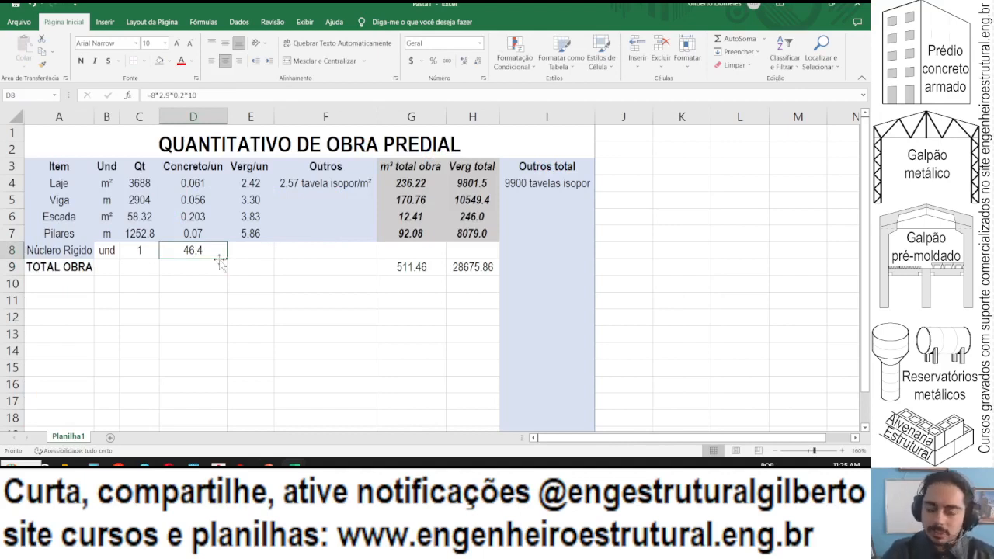
Fill B8:F8 with light blue and G8:H8 with grey to match the table rows above.
left_click_drag(107, 250, 482, 250)
left_click(171, 61)
left_click(170, 62)
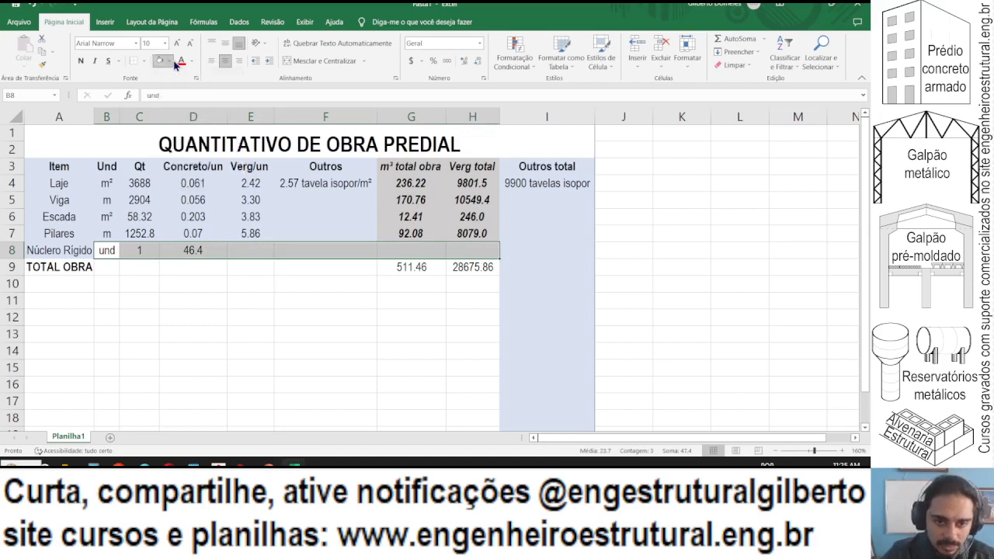
left_click_drag(321, 246, 108, 249)
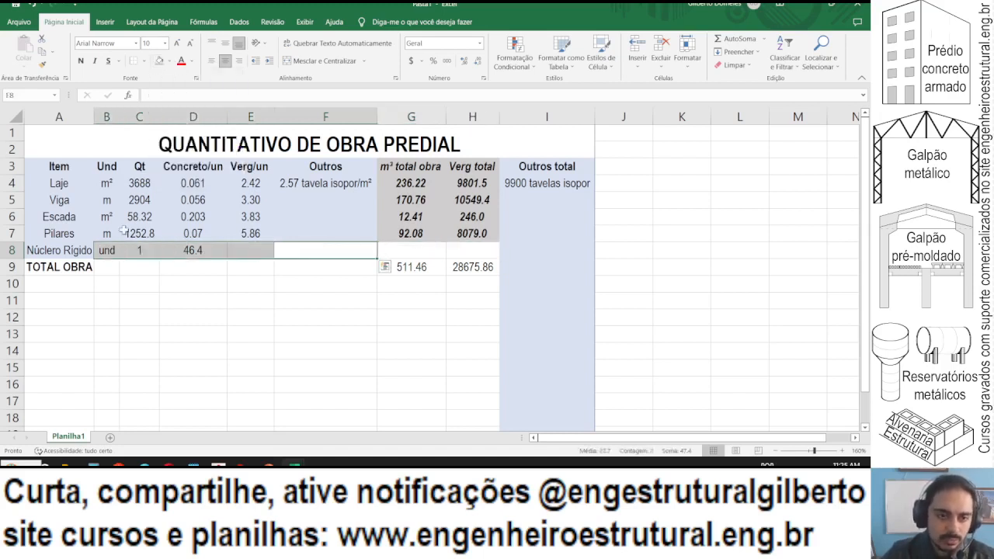
left_click(171, 62)
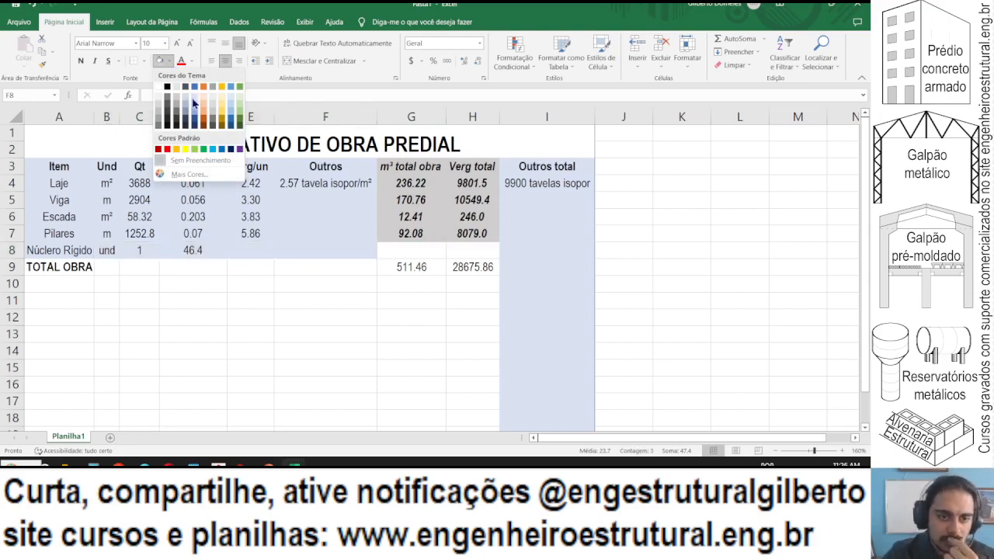
left_click(193, 97)
left_click_drag(410, 248, 468, 249)
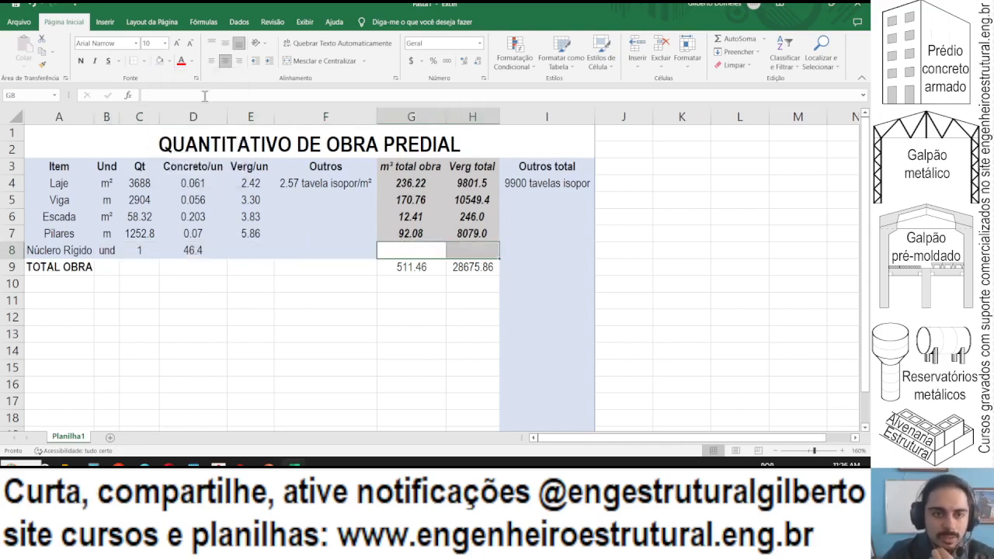
left_click(169, 61)
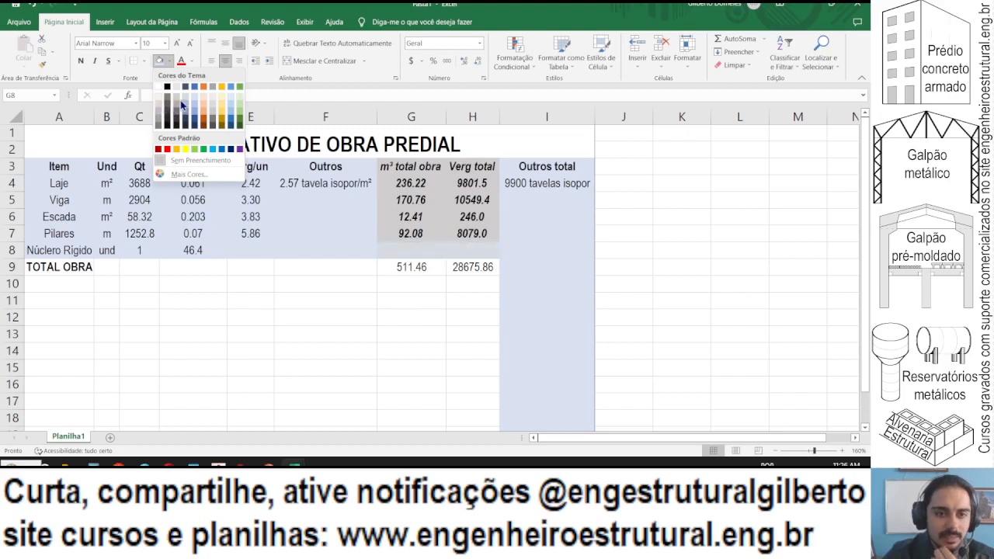
left_click(177, 103)
Extend the D8 formula with +2*0.2*1.35*8*2.9 and format the cell to one decimal place.
left_click(192, 250)
left_click(227, 95)
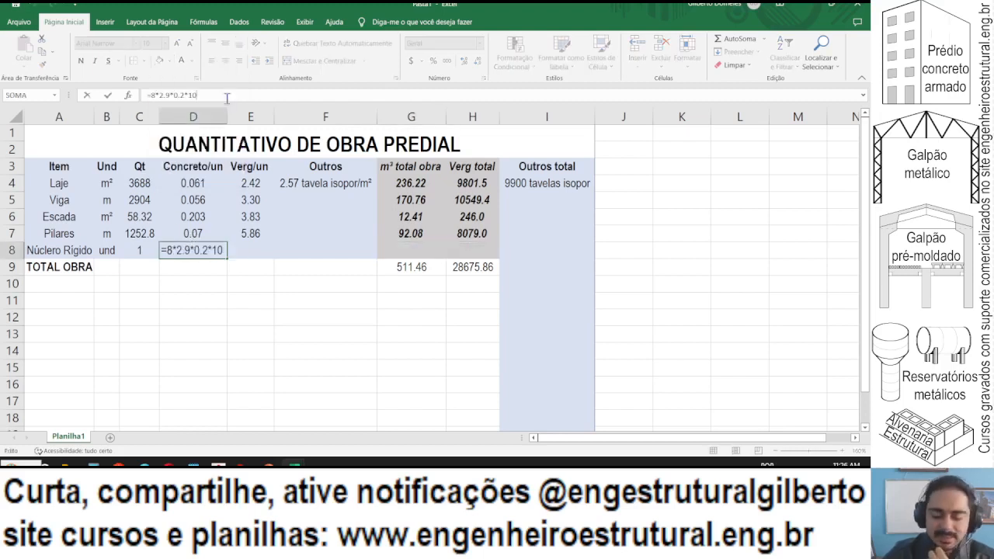
type("+2")
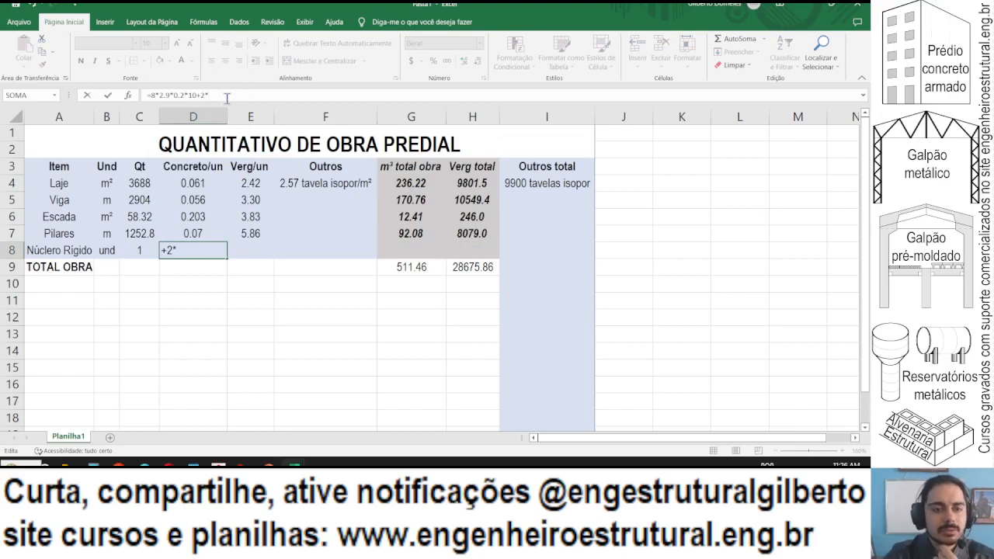
type("*0.2*1")
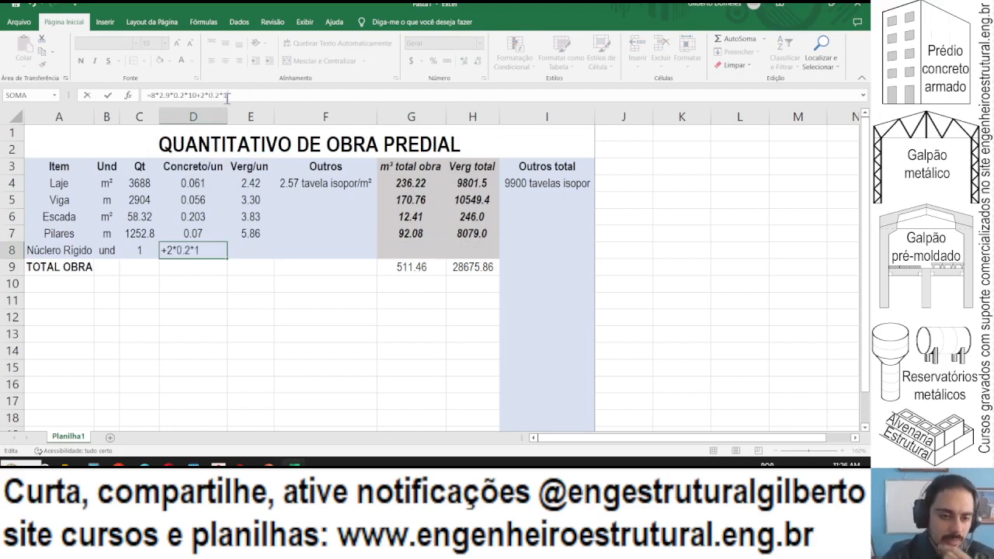
type(".35")
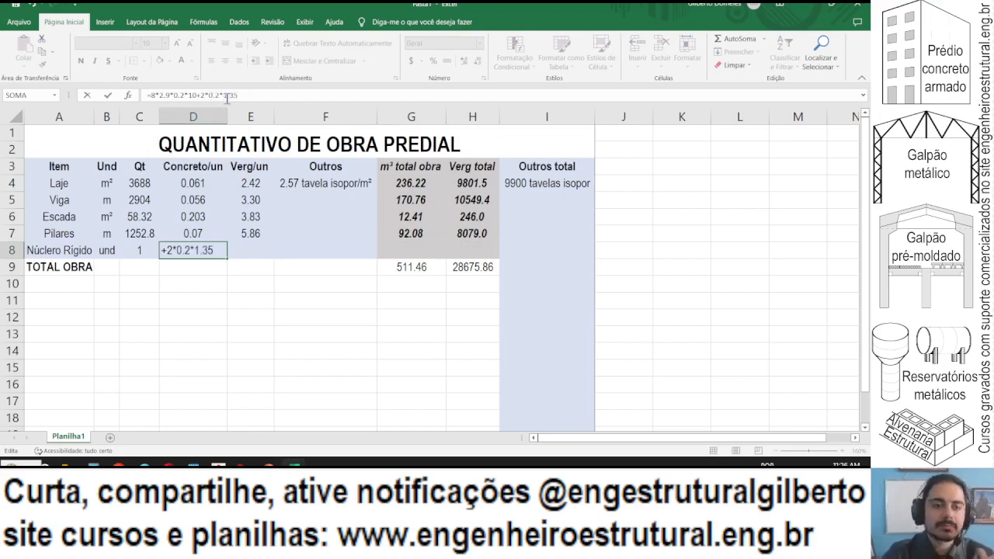
type("*8*2.9")
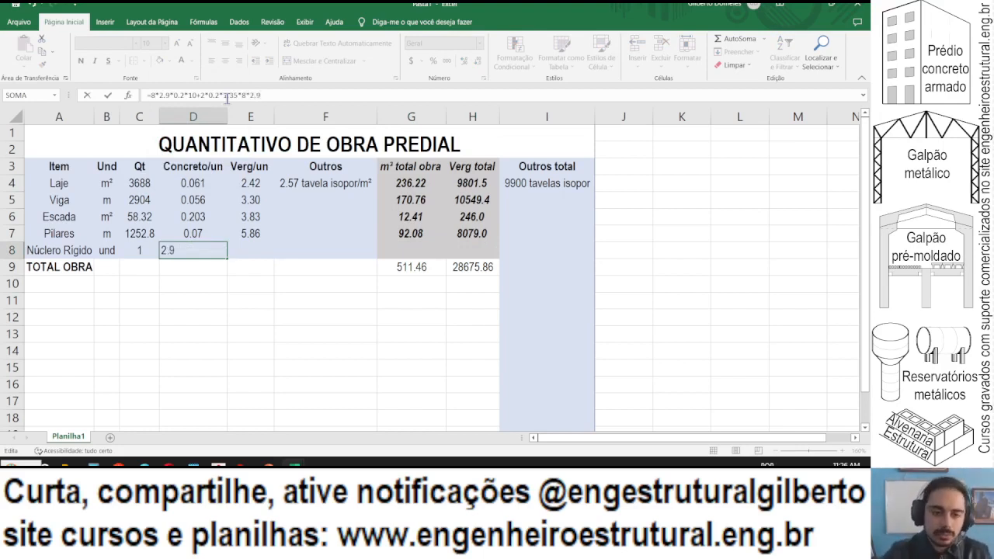
key("Return")
key("Up")
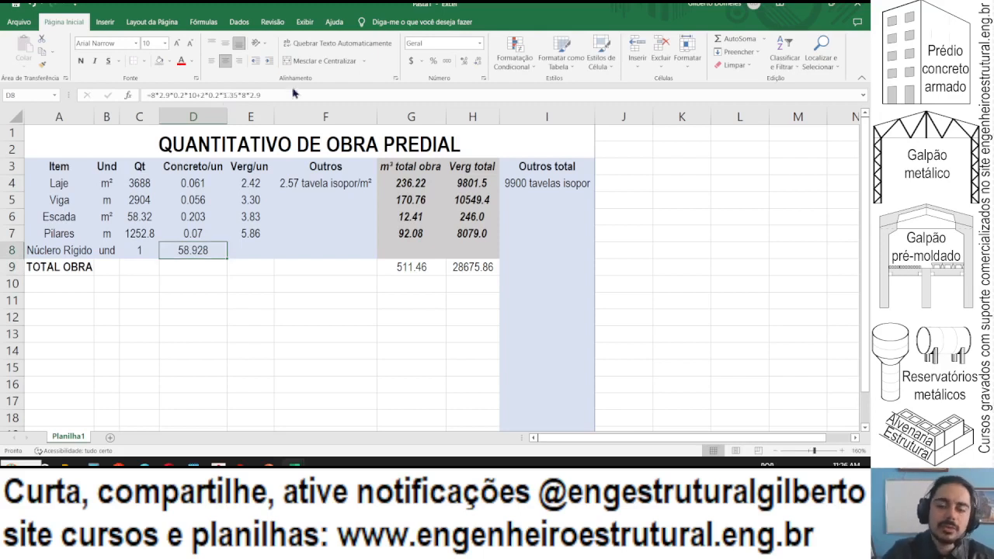
left_click(479, 62)
left_click(480, 62)
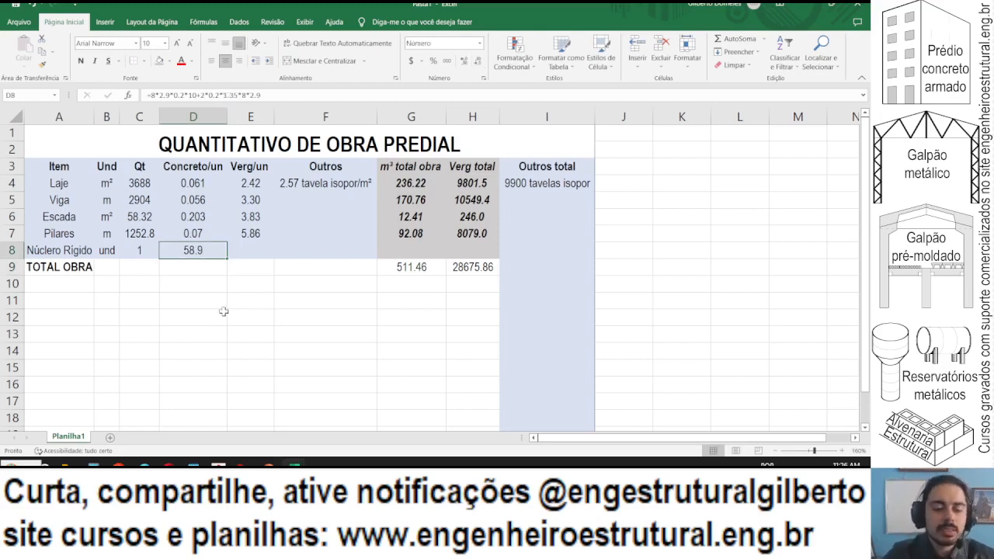
Switch to Calculator, divide the current result by 300, multiply it by 40, and highlight the result.
key("alt+Tab")
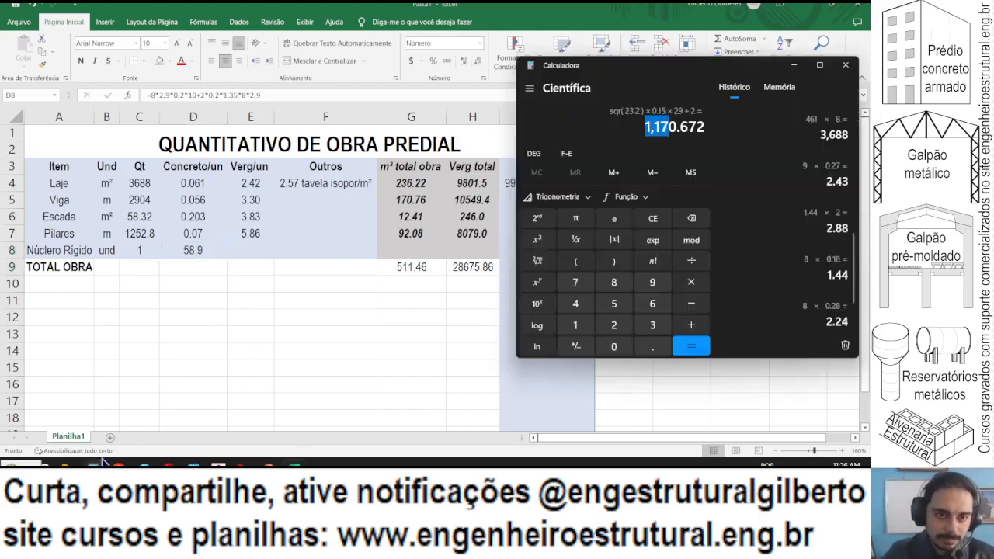
type("/300*4")
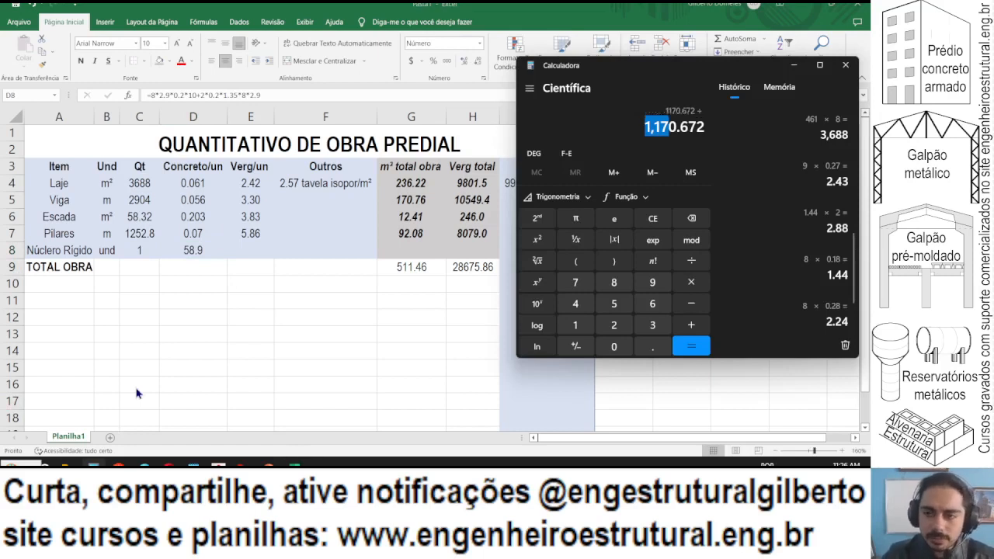
type("00 × 40")
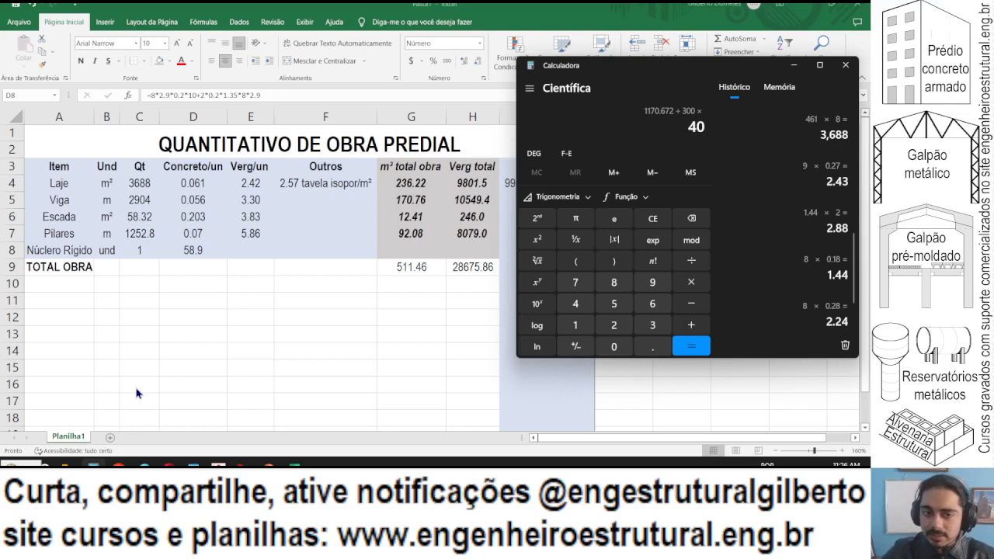
key("Return")
left_click_drag(659, 127, 710, 129)
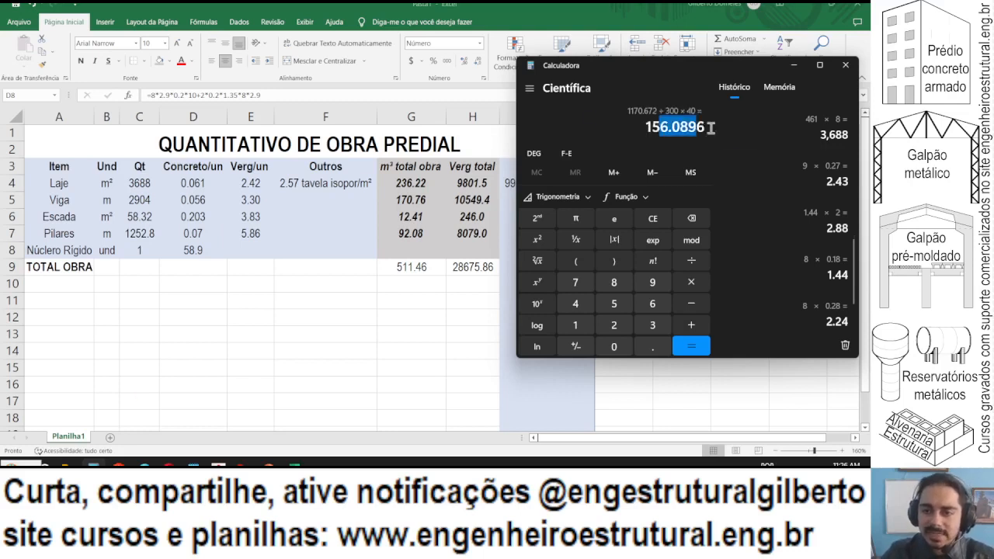
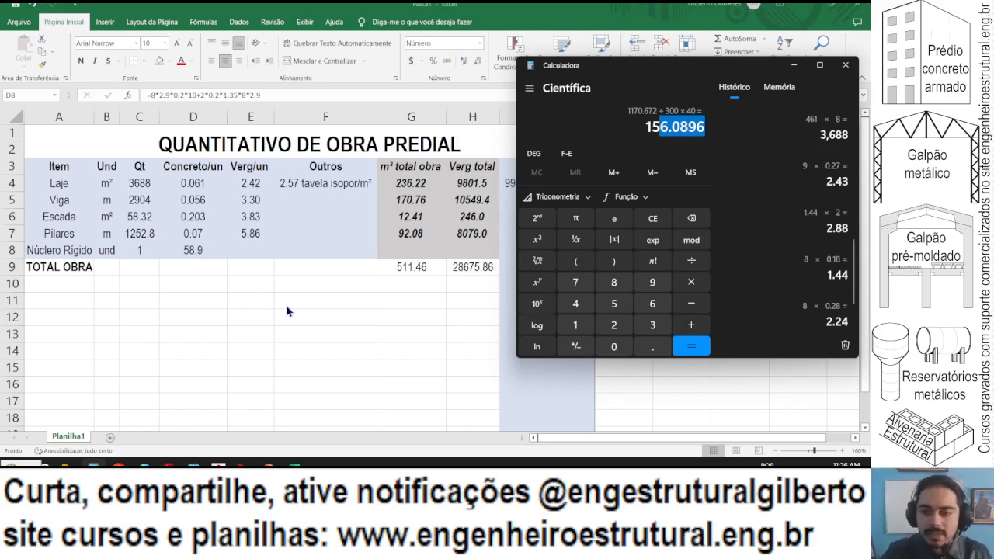
Multiply the current Calculator result by 8 and by 23.2, and divide it by 2.
key("asterisk")
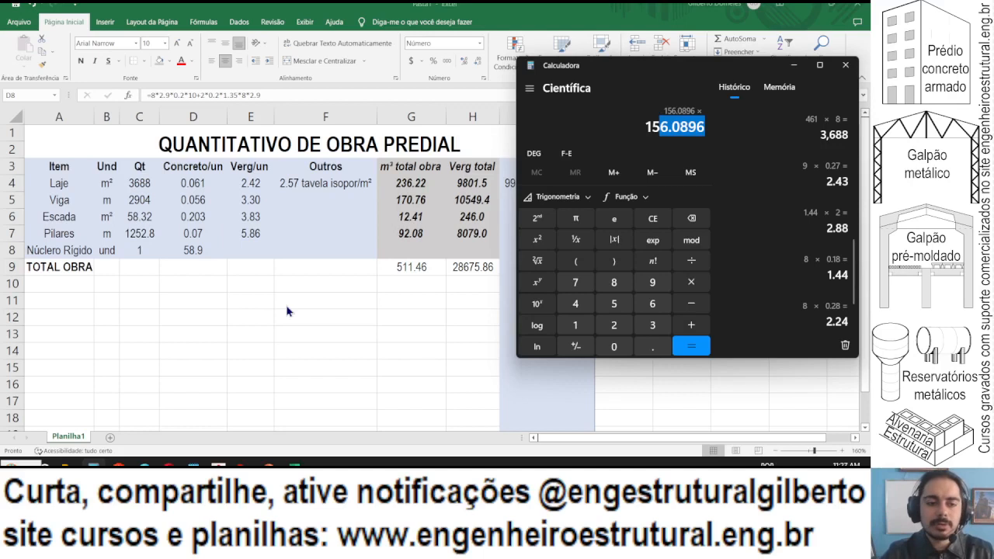
key("8")
key("asterisk")
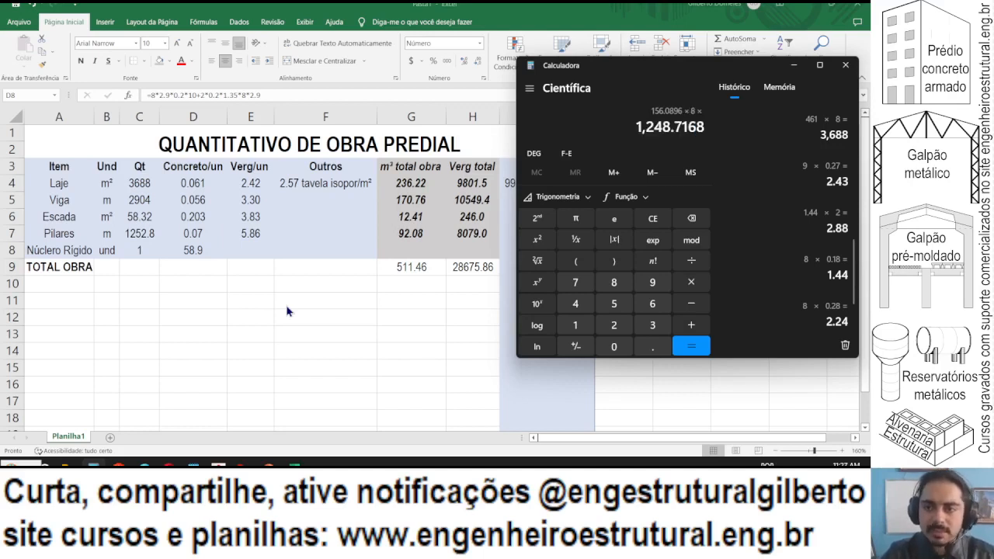
type("23.2")
key("slash")
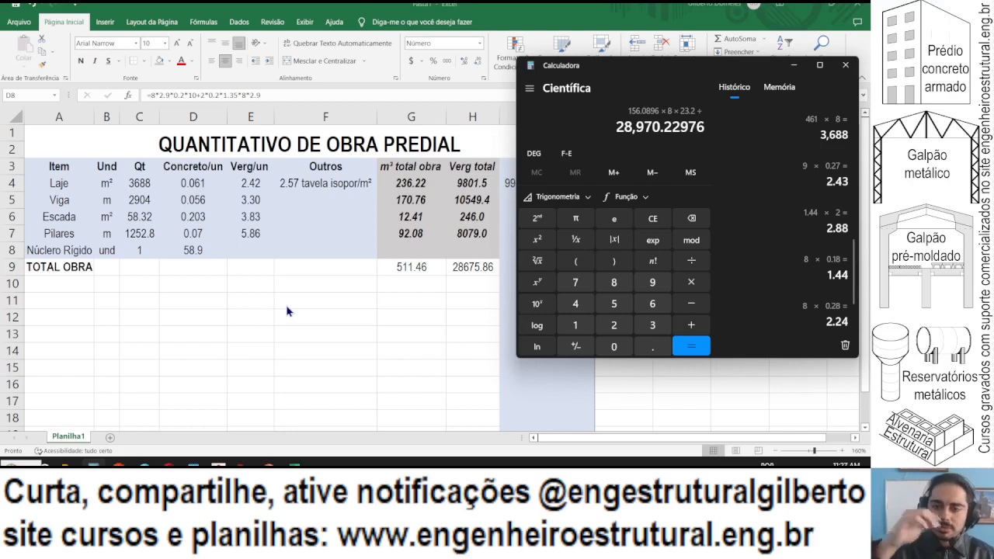
type("2")
key("Return")
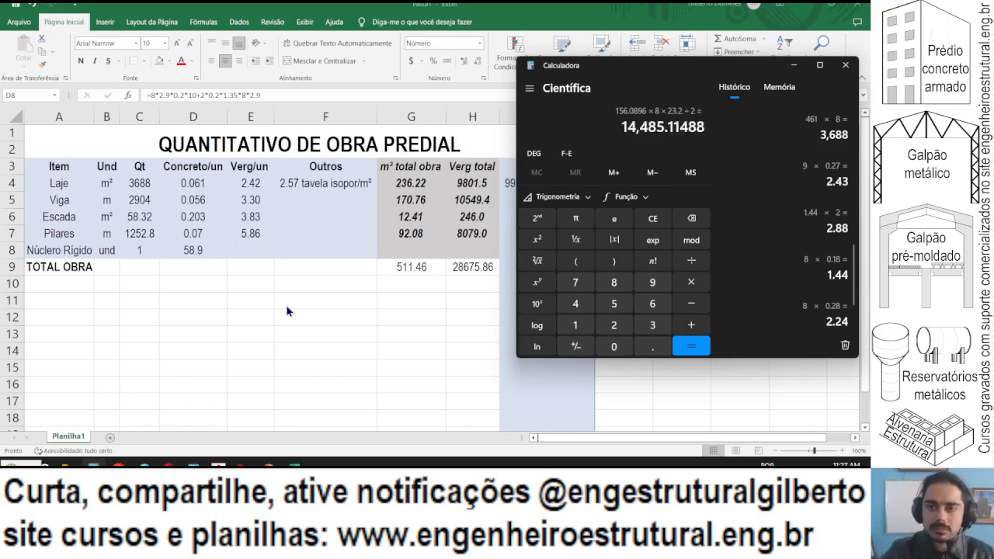
Switch to Excel and enter 14485 as the rigid core's Verg/un value in E8.
key("alt+Tab")
left_click(250, 249)
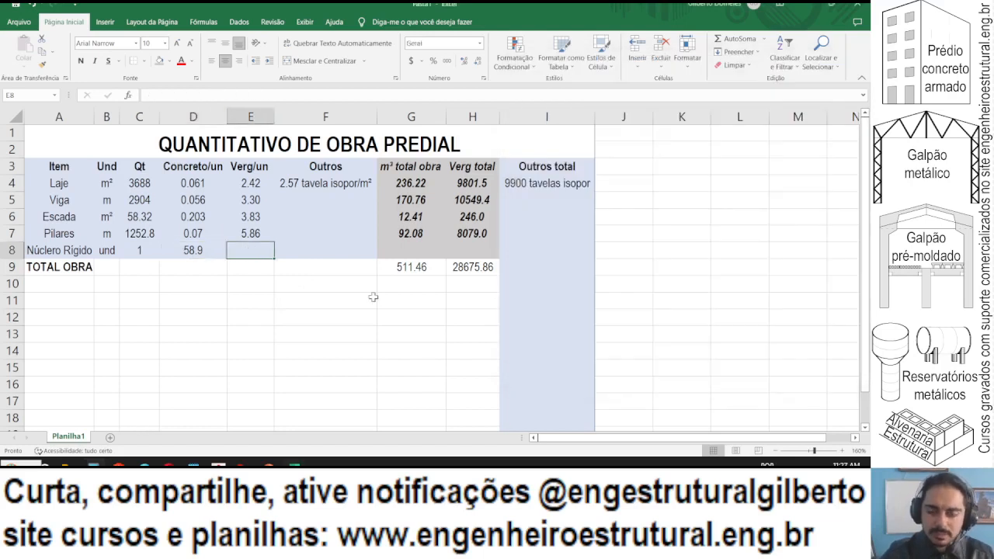
type("1")
key("alt+Tab")
key("alt+Tab")
type("44")
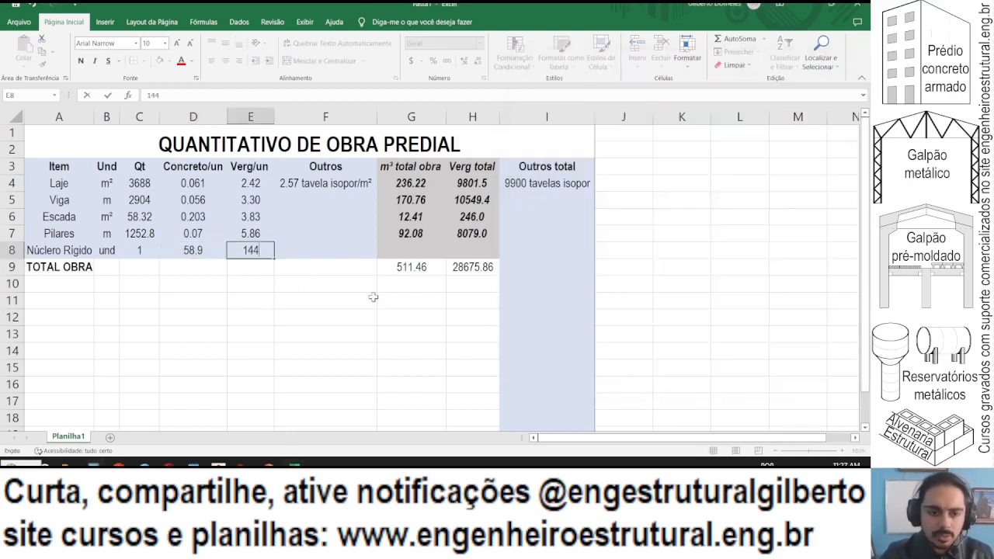
type("85")
key("Return")
key("Up")
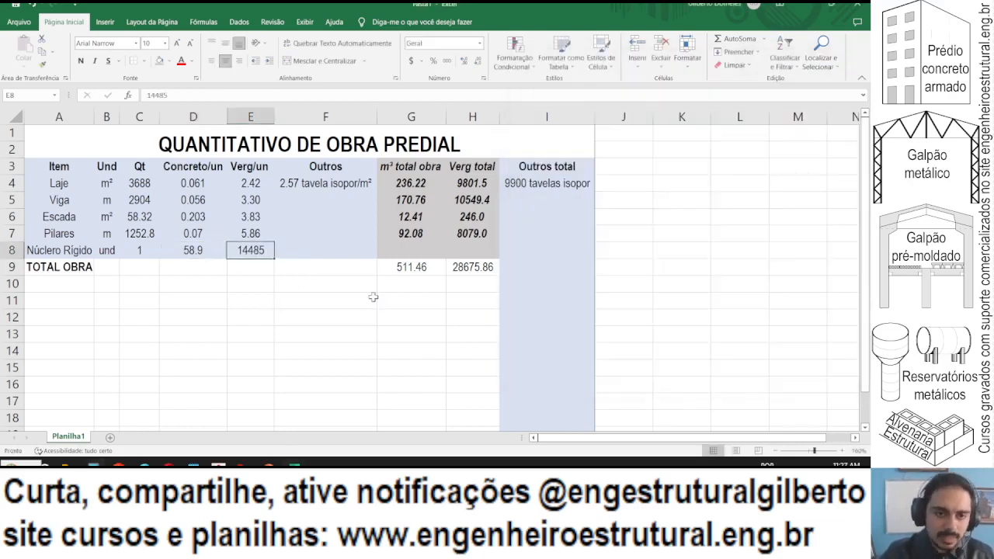
Fill the concrete and rebar total formulas from G7:H7 down into the rigid core row, G8:H8.
left_click(327, 274)
left_click_drag(412, 233, 497, 260)
left_click(465, 259)
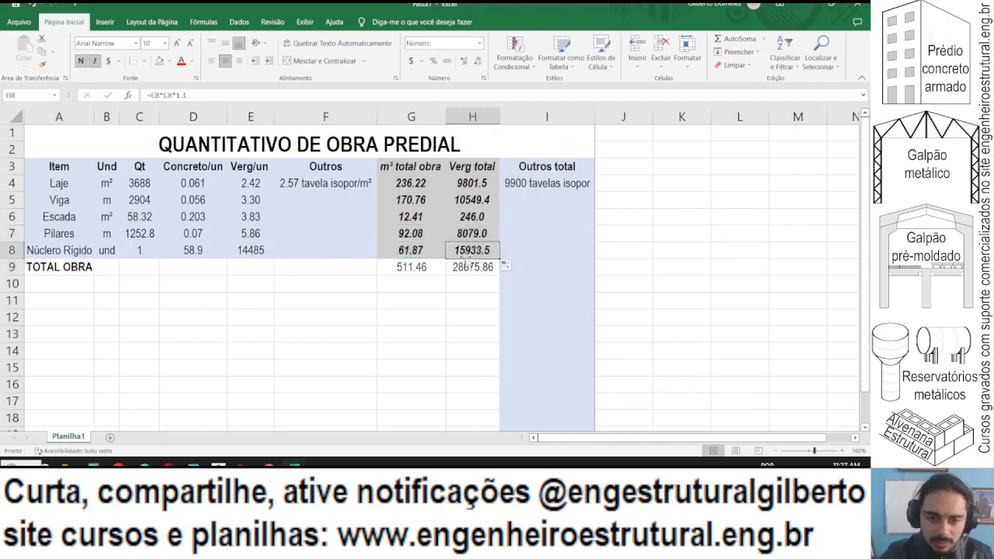
Extend the G9 total to =SOMA(G4:G8) and copy it across to H9.
key("Left")
key("Down")
key("F2")
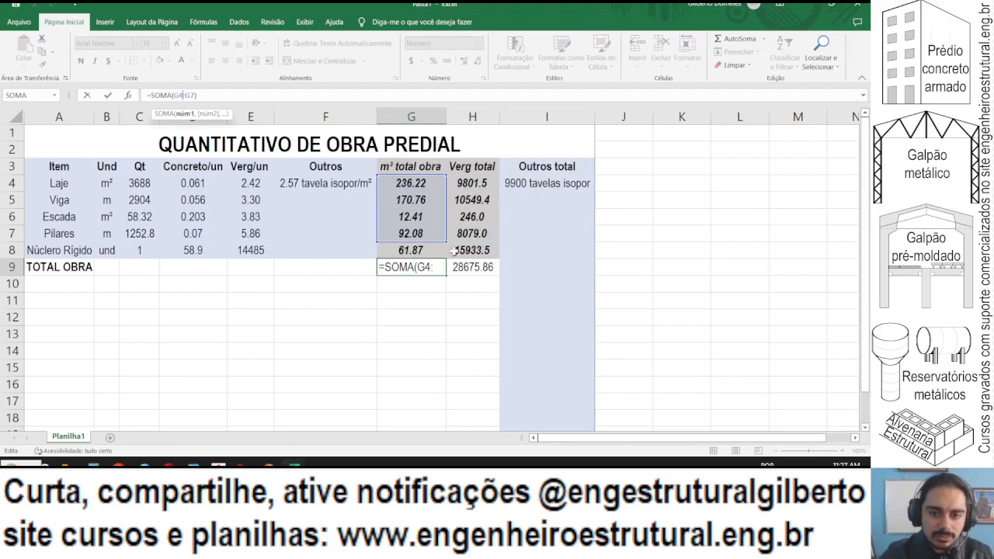
left_click_drag(446, 242, 441, 250)
left_click(428, 245)
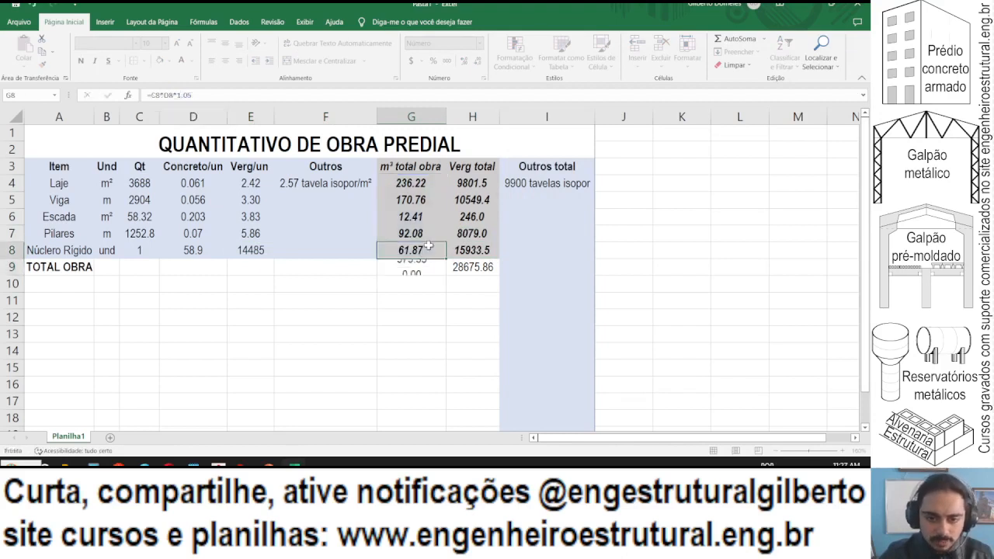
left_click(420, 265)
left_click(271, 94)
left_click(452, 270)
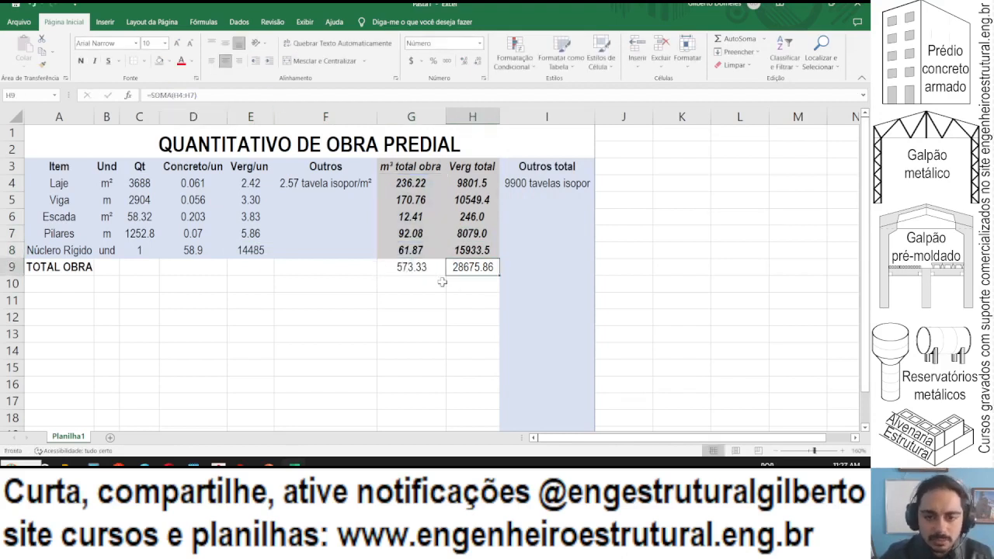
left_click(412, 267)
left_click_drag(445, 275, 475, 275)
left_click(455, 289)
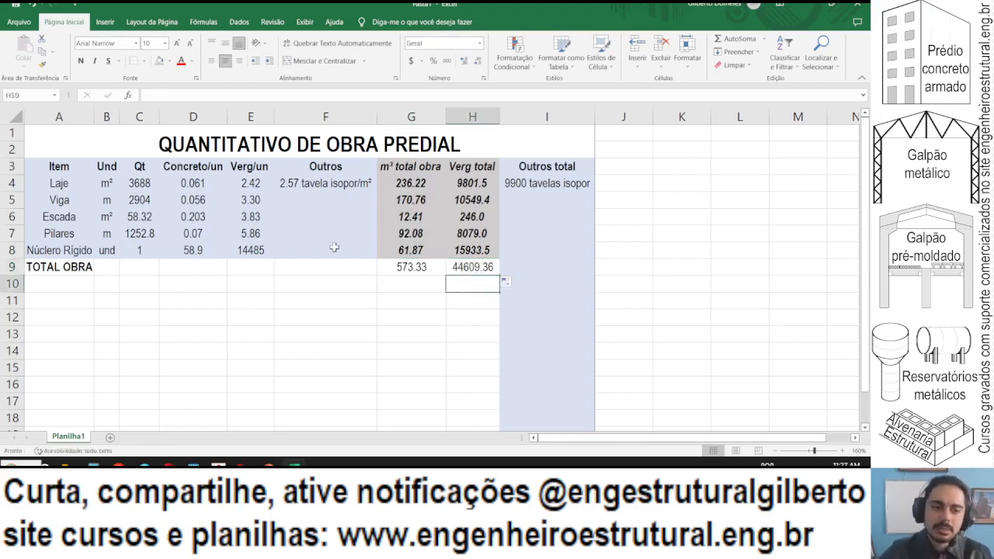
Widen column A slightly.
left_click_drag(94, 116, 97, 117)
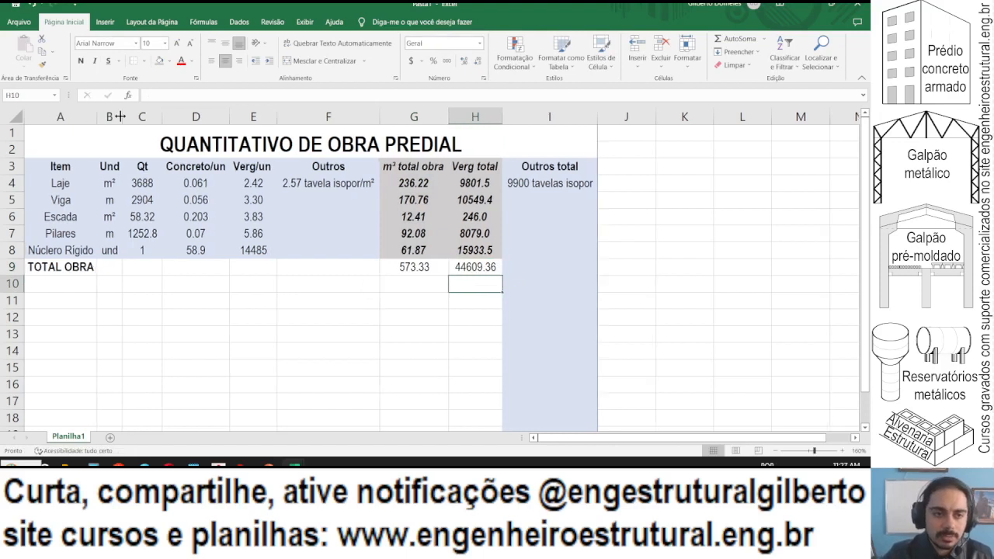
left_click(133, 251)
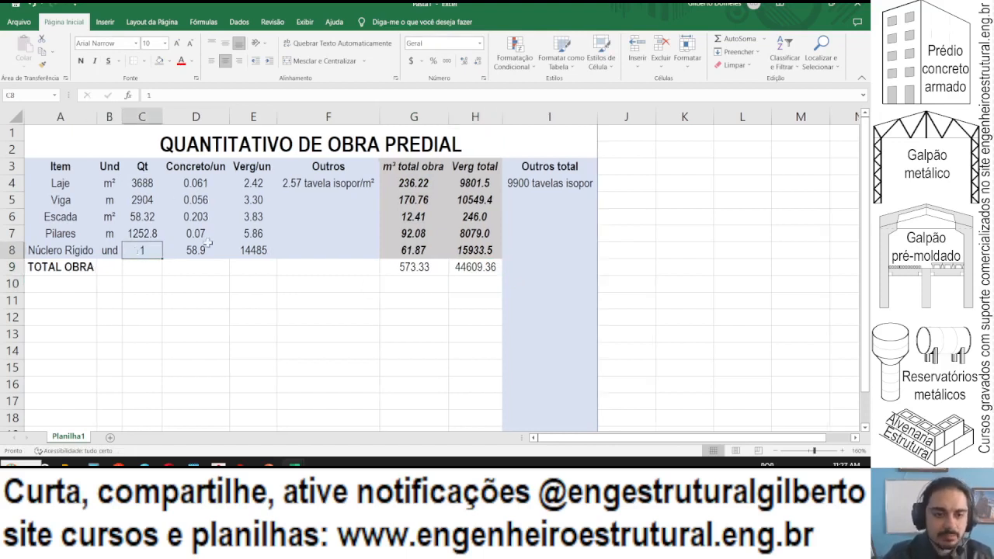
left_click(205, 244)
left_click(236, 250)
left_click(281, 313)
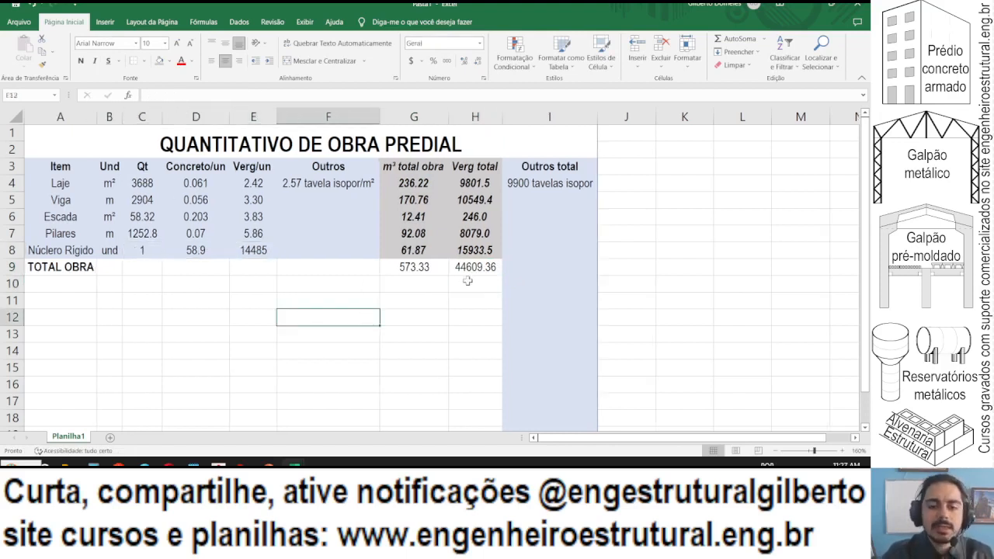
Fill the TOTAL OBRA row, A9:H9, with grey.
left_click_drag(472, 265, 47, 265)
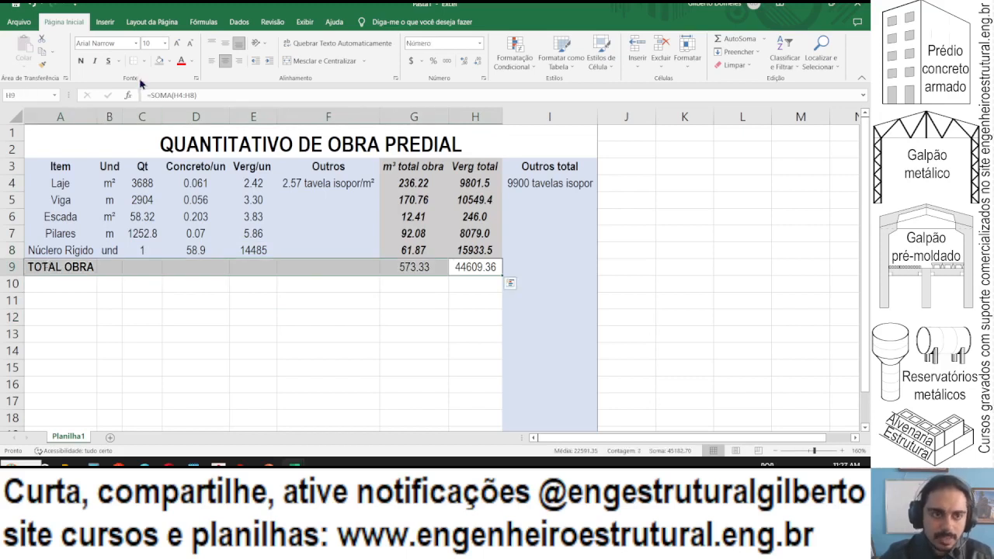
left_click(169, 64)
left_click(169, 64)
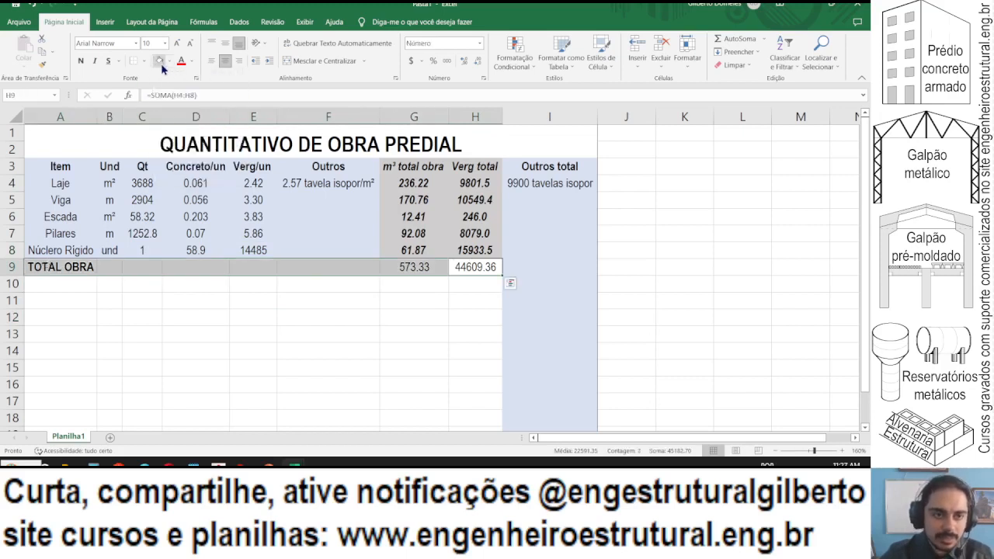
left_click(158, 64)
left_click(332, 313)
Make the totals in G9:H9 bold and italic.
left_click(424, 268)
left_click_drag(424, 268, 475, 267)
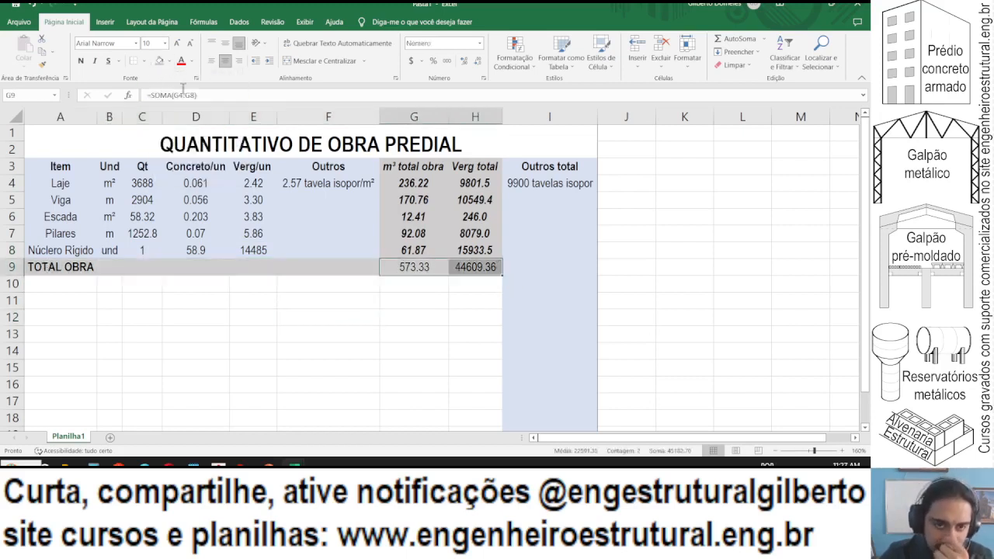
left_click(94, 61)
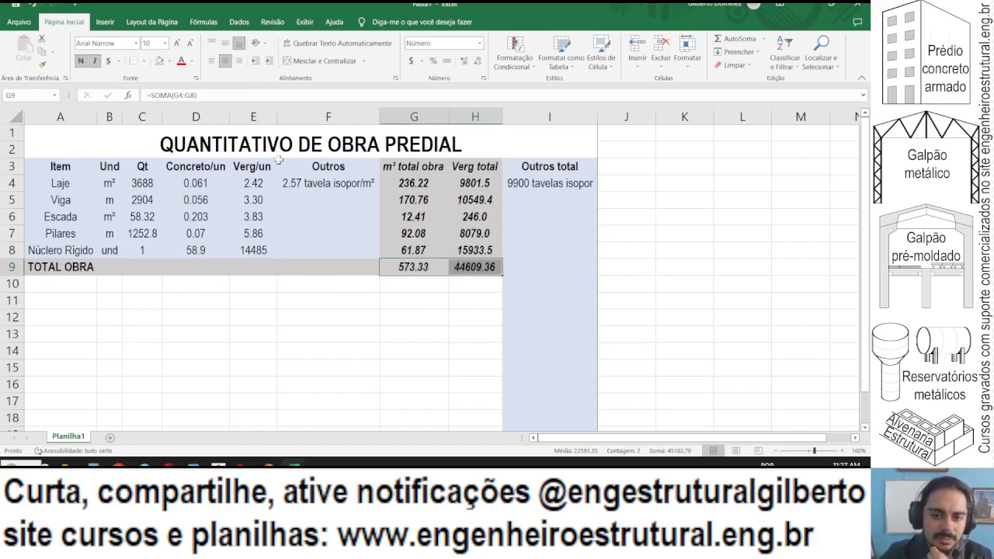
Format the totals in H9 and G9 to show no decimal places.
left_click(400, 236)
left_click(426, 268)
left_click(470, 266)
left_click(477, 62)
left_click(477, 61)
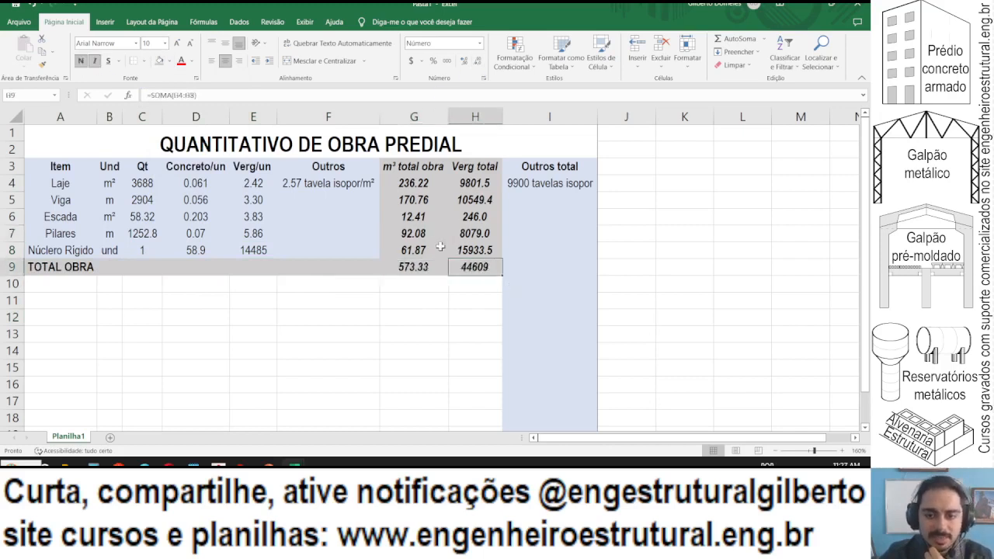
left_click(431, 267)
left_click(478, 61)
left_click(477, 61)
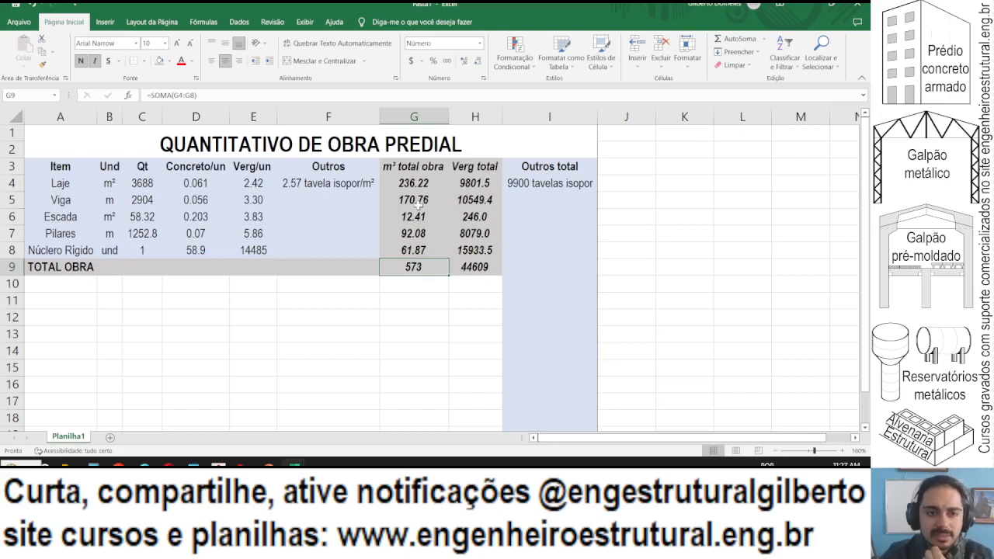
left_click(419, 250)
left_click(420, 234)
left_click(419, 248)
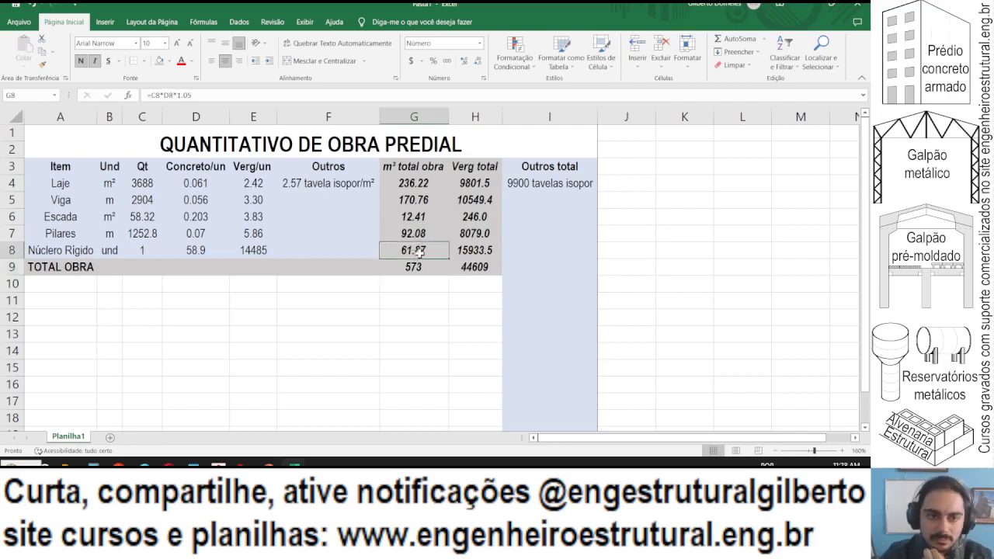
left_click(479, 247)
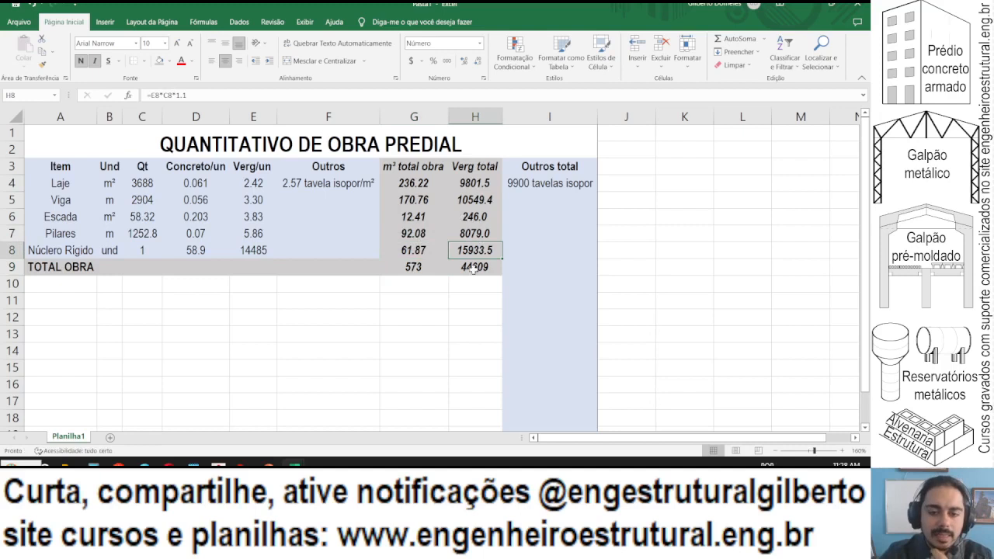
left_click_drag(473, 269, 420, 265)
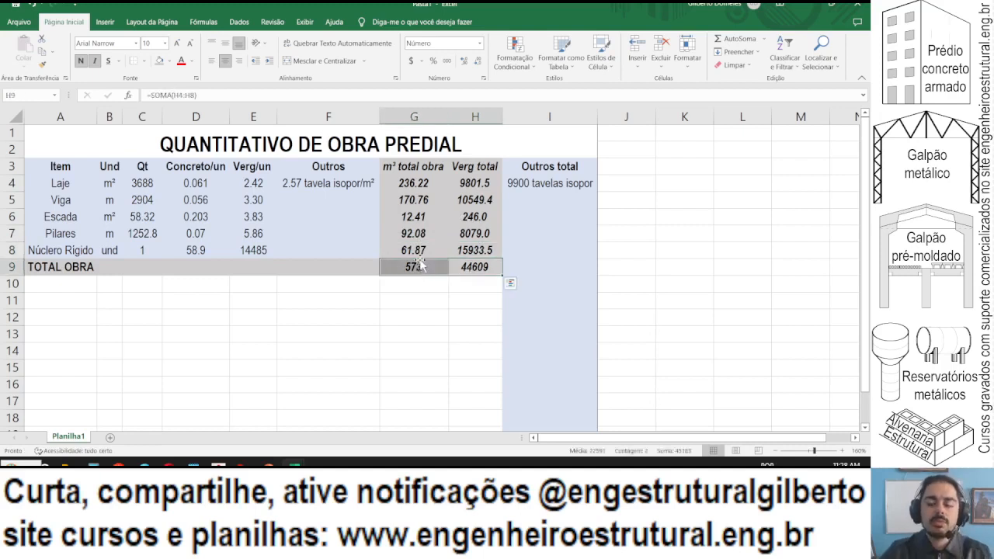
Enter the cost formula =G9*550+H9*11.5 in G11, below the totals.
left_click(415, 299)
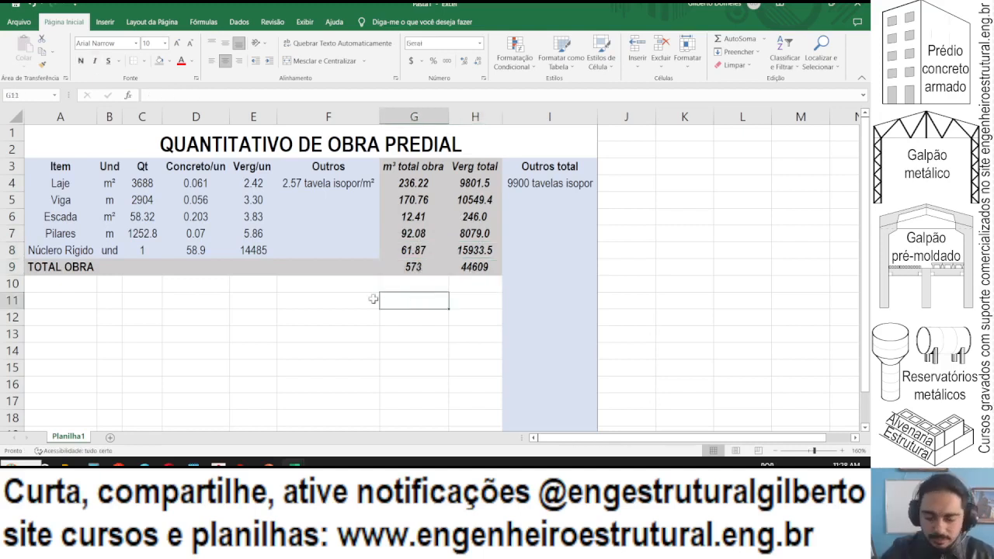
type("=")
left_click(415, 268)
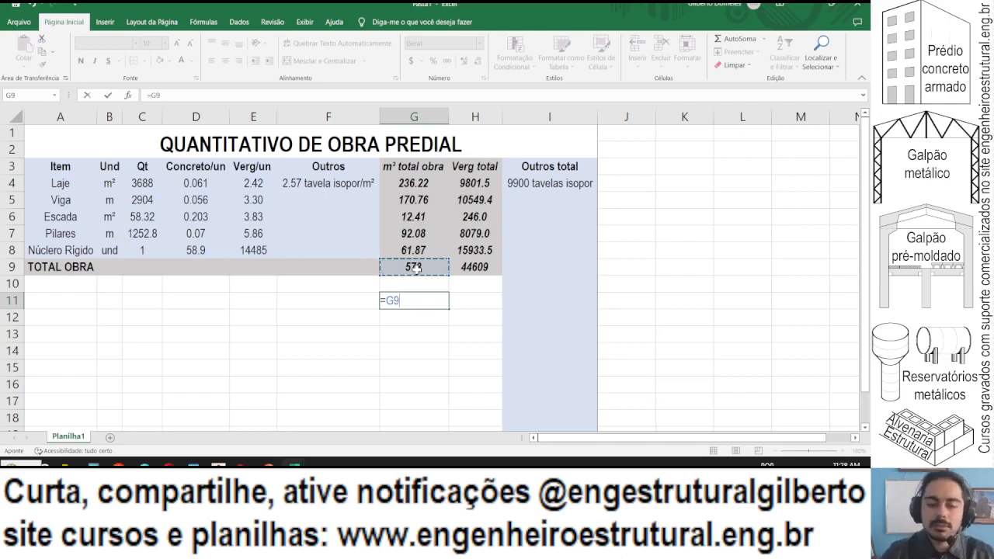
type("*")
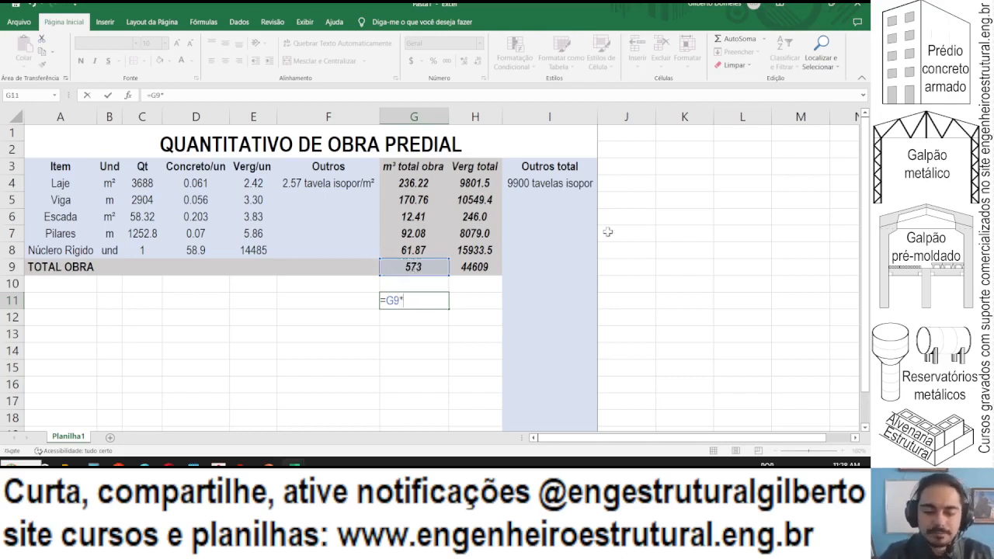
type("550+H9")
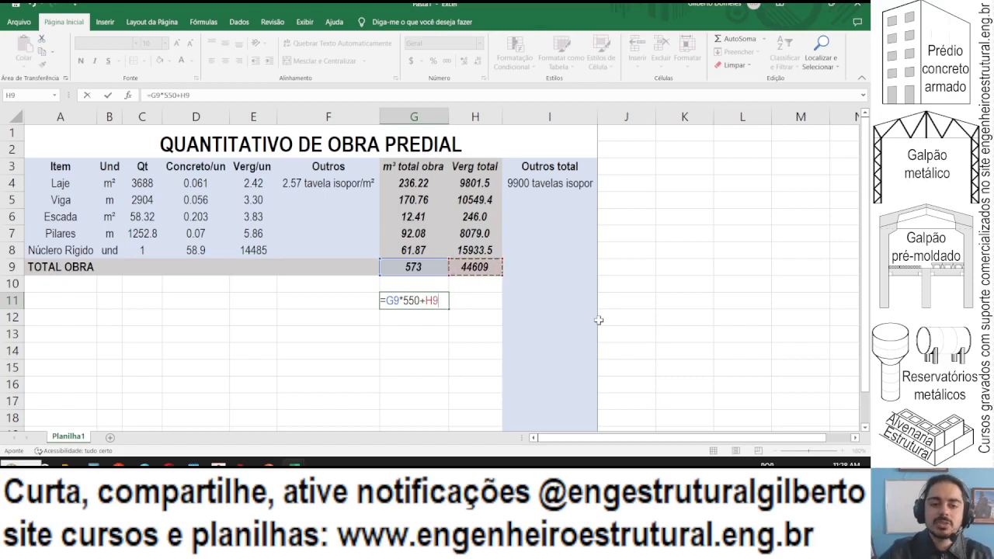
type("*")
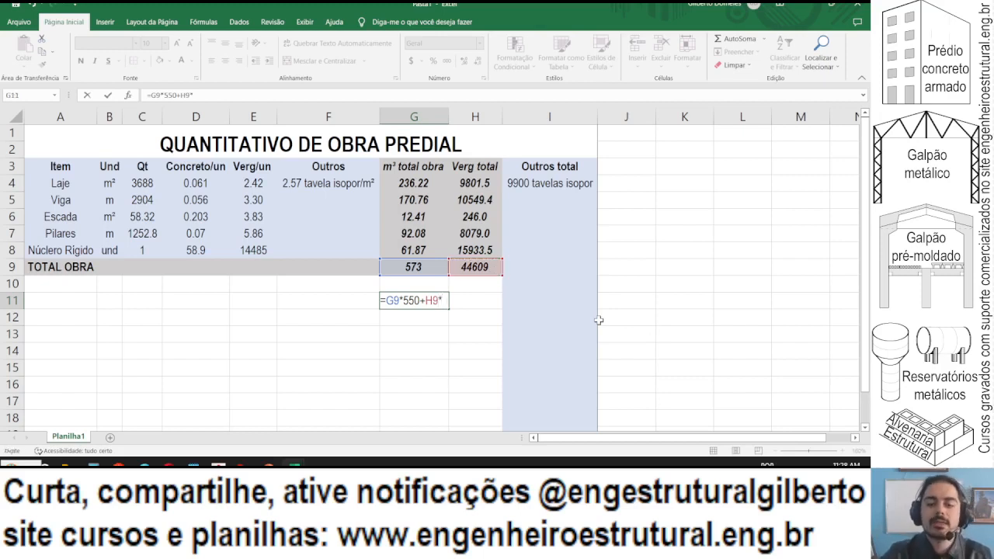
type("11.5")
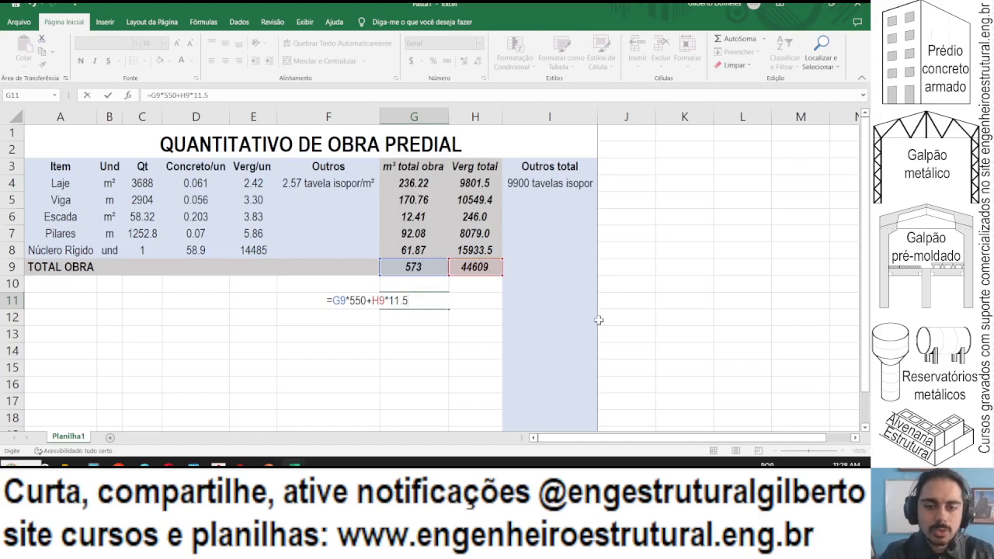
key("ctrl+Return")
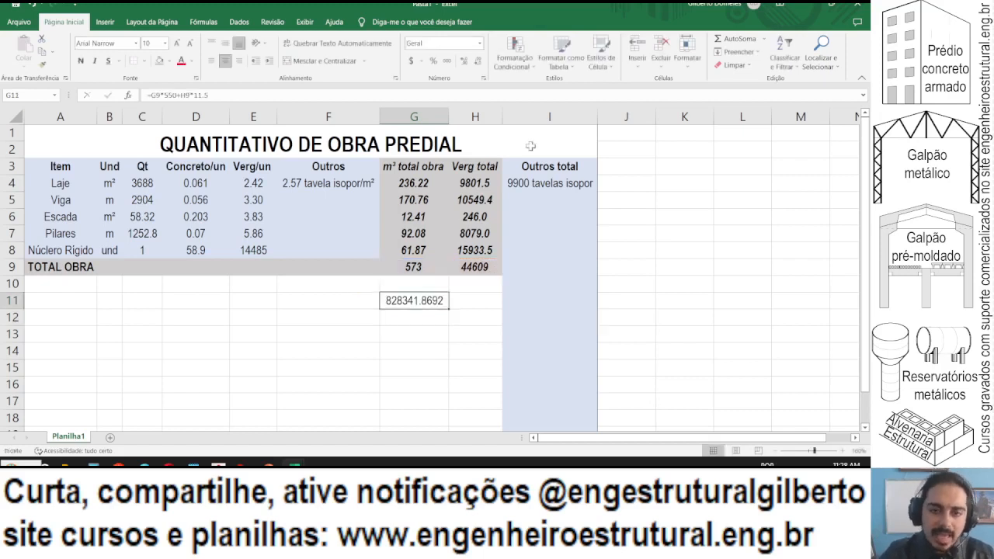
Format G11 as currency with no decimal places and autofit columns G and H to their contents.
left_click(411, 60)
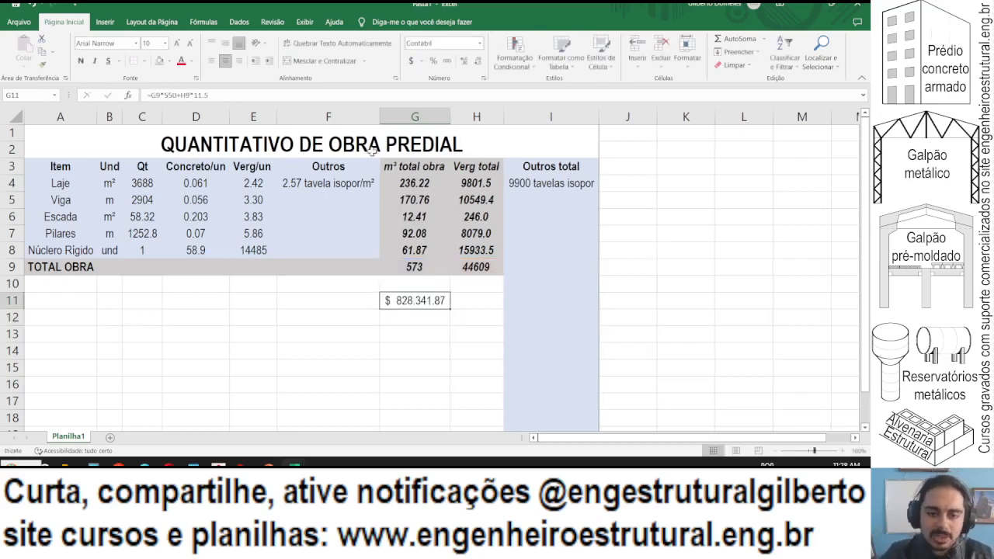
left_click(480, 60)
left_click(480, 61)
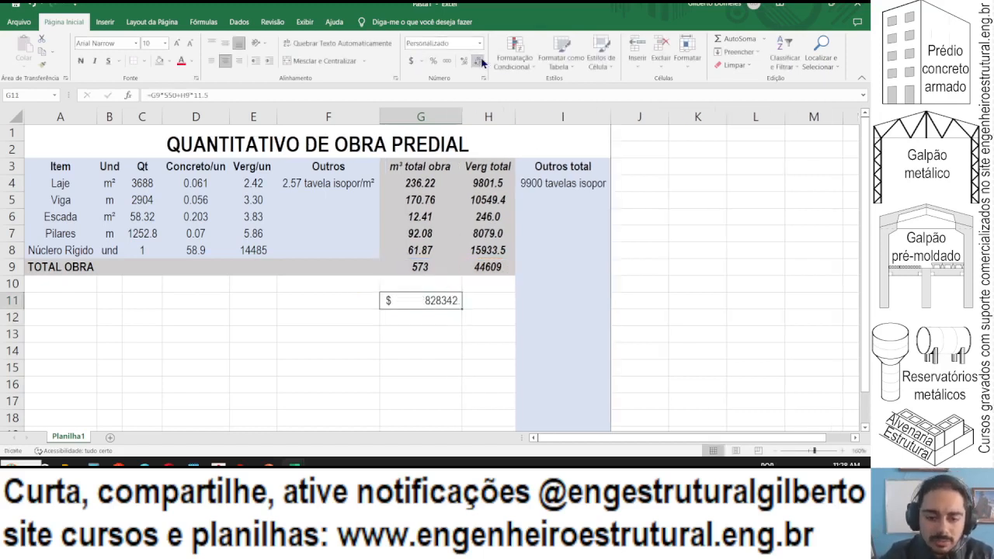
double_click(461, 116)
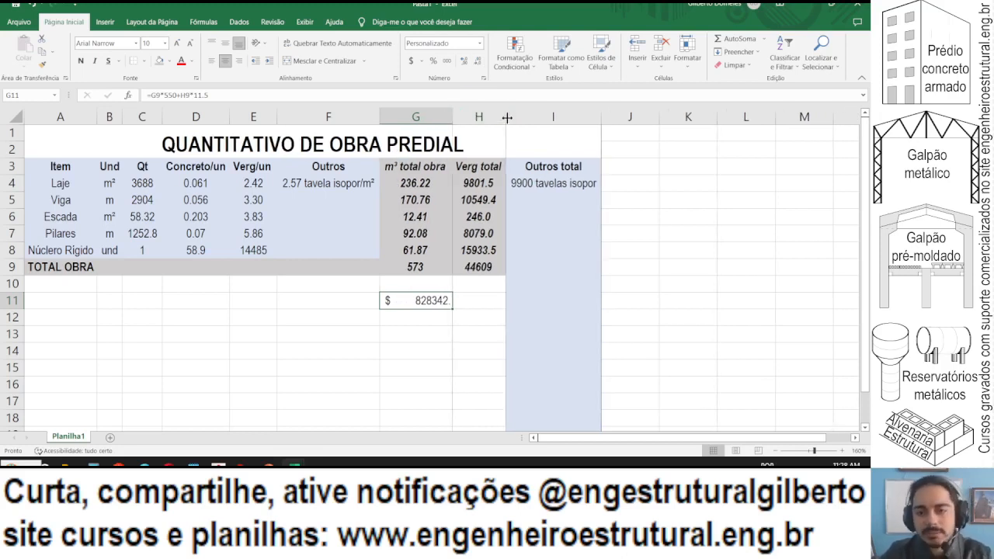
double_click(506, 116)
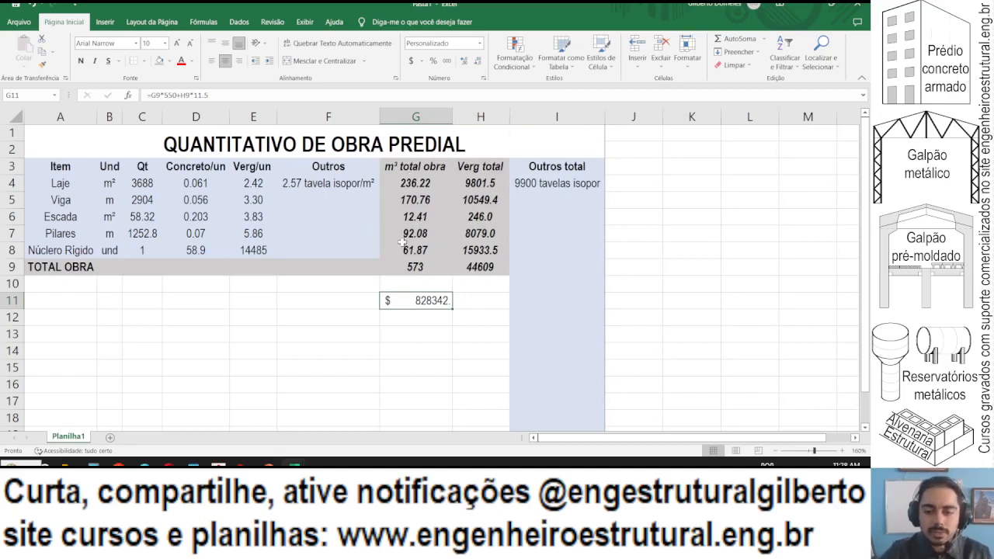
left_click(530, 184)
left_click(468, 287)
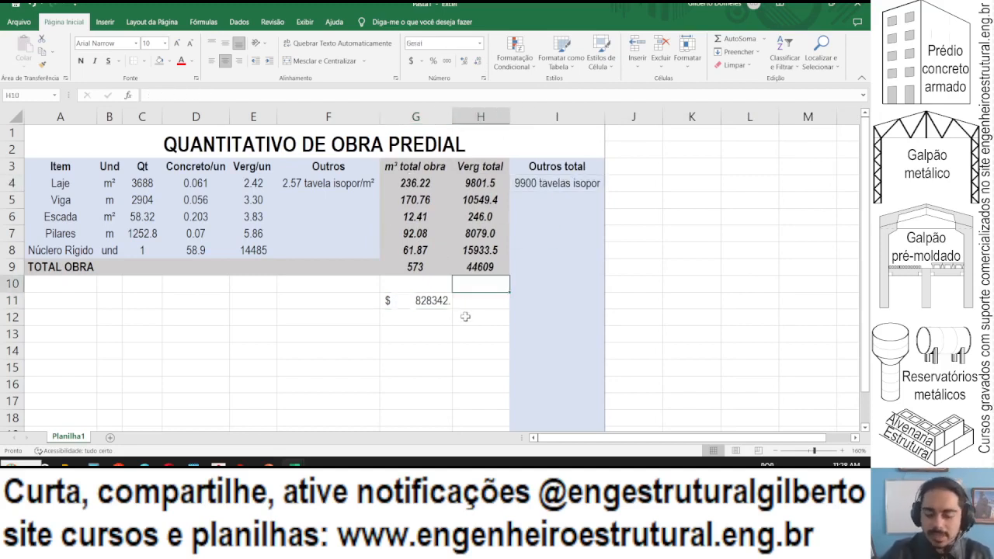
key("Down")
type("=9900")
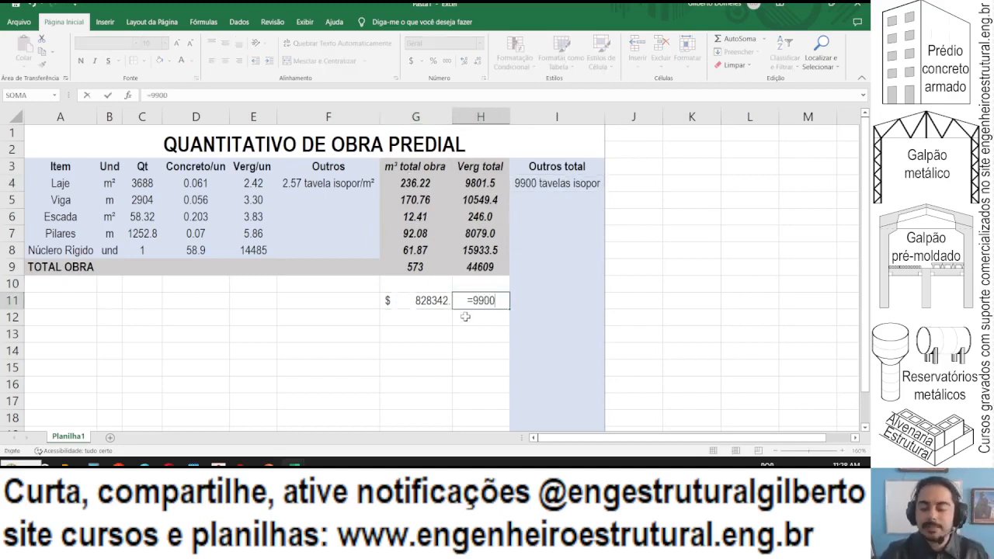
key("Escape")
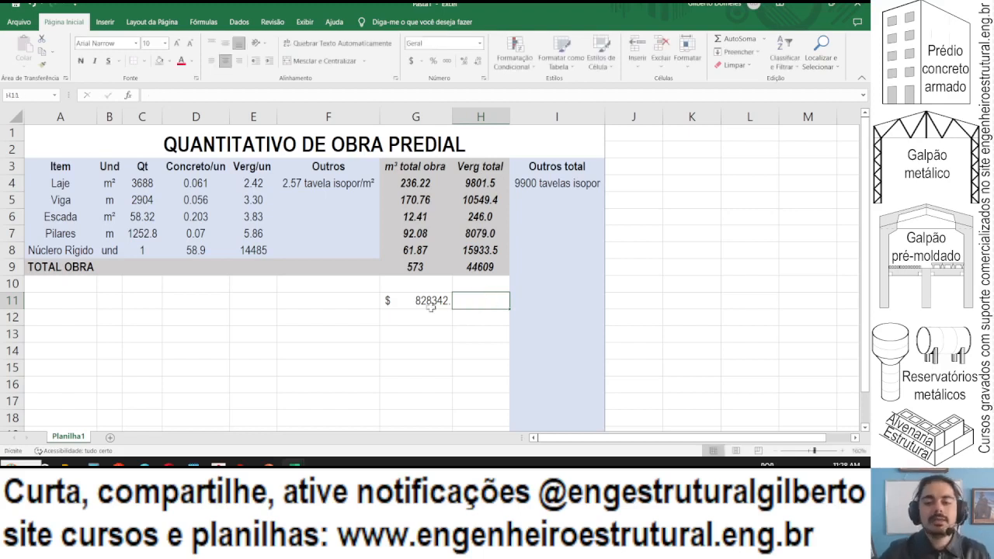
left_click(431, 307)
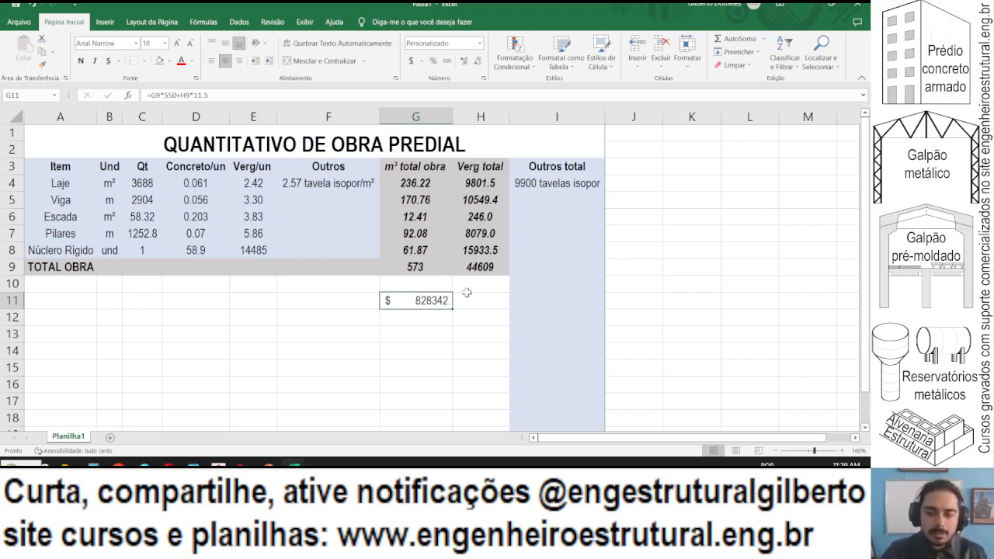
Switch to the floor plan in Paint, sketch a lime line along the upper wall of the stairs and hall, and undo it.
left_click_drag(481, 250, 68, 233)
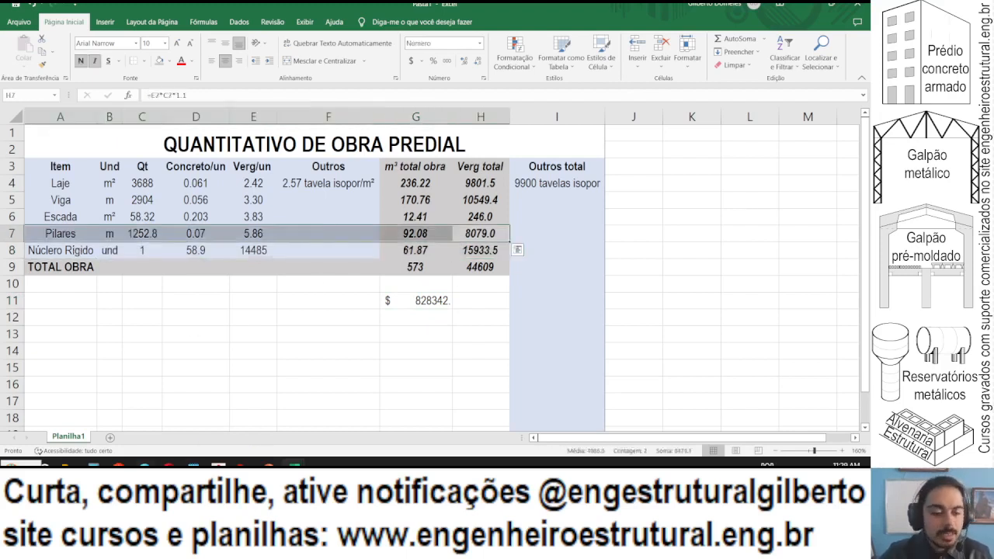
left_click(144, 465)
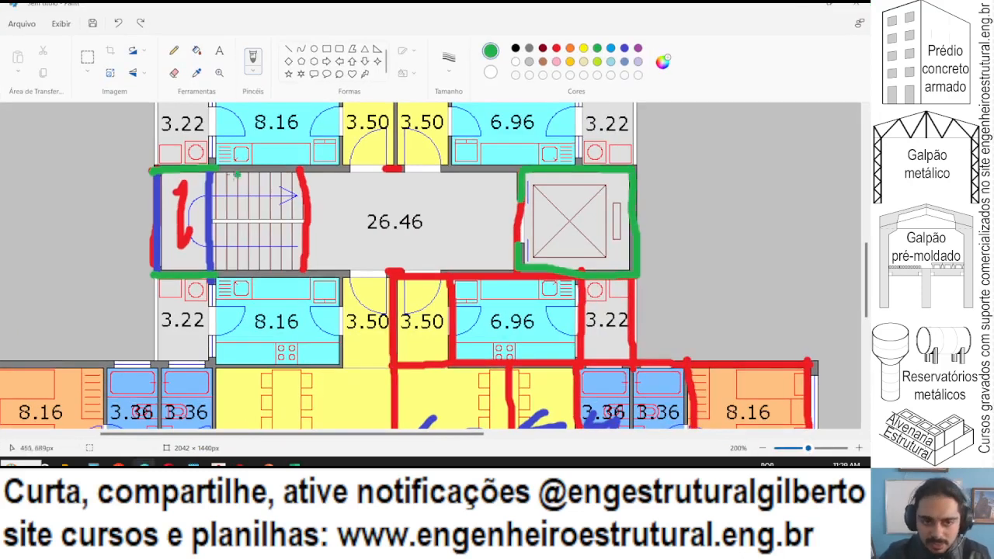
left_click(597, 62)
left_click_drag(220, 168, 497, 168)
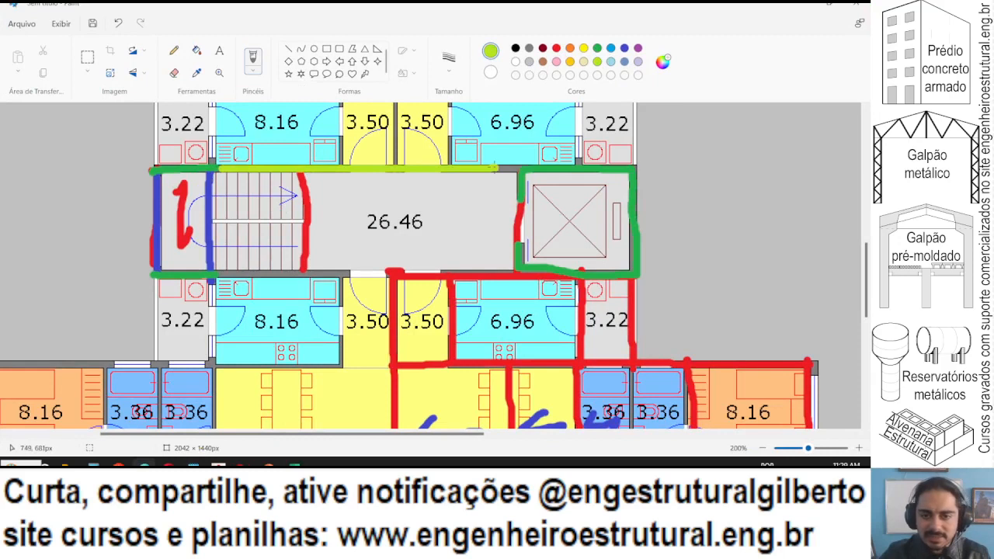
key("ctrl+z")
key("ctrl+minus")
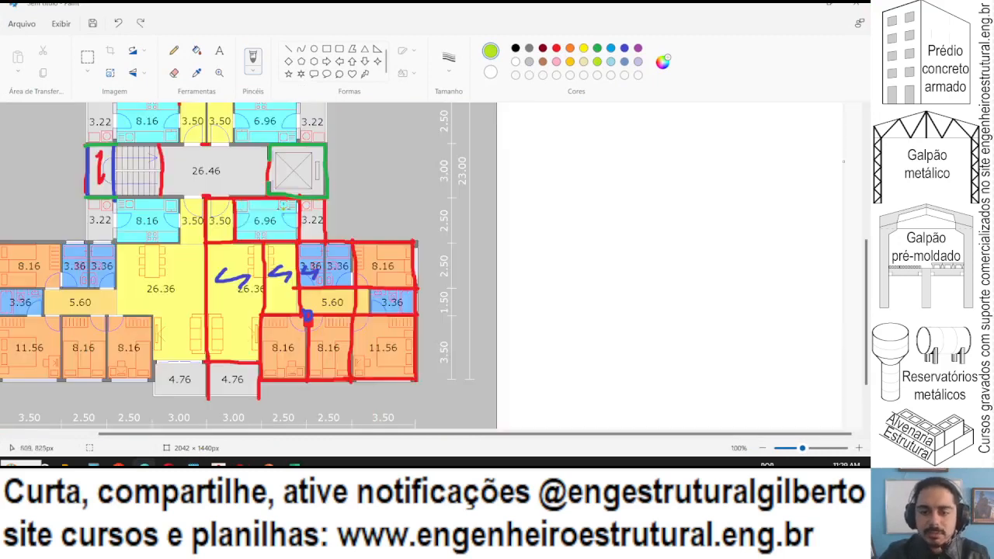
Sketch a lime mark and line on the wall between the upper 6.96 and 3.22 rooms, undo them, and return to Excel.
scroll(248, 264, "up", 3)
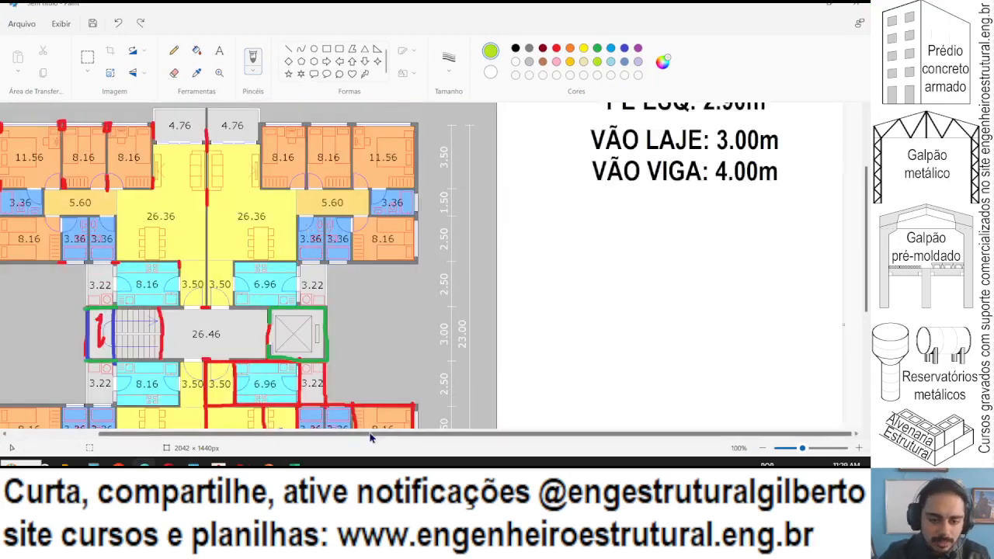
left_click_drag(370, 434, 300, 434)
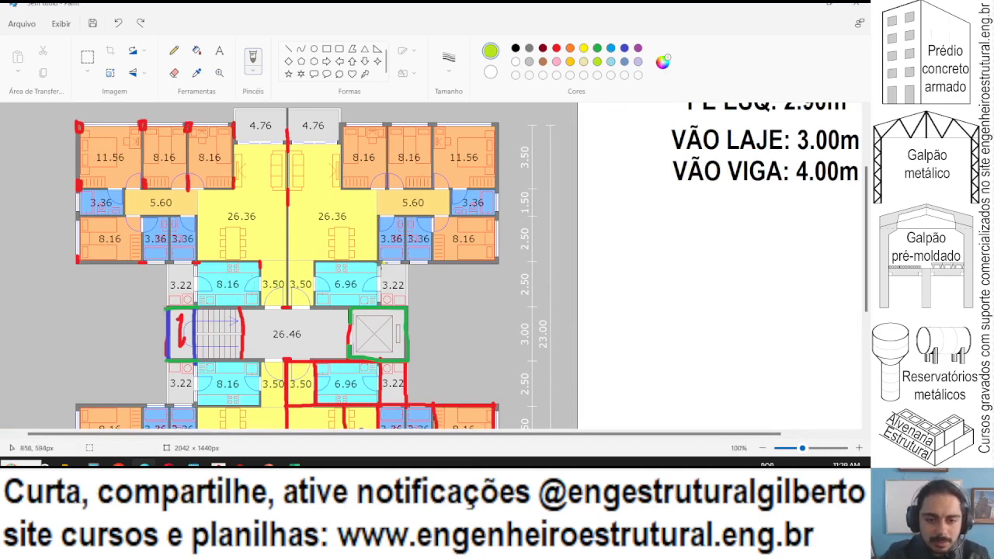
left_click_drag(380, 268, 366, 327)
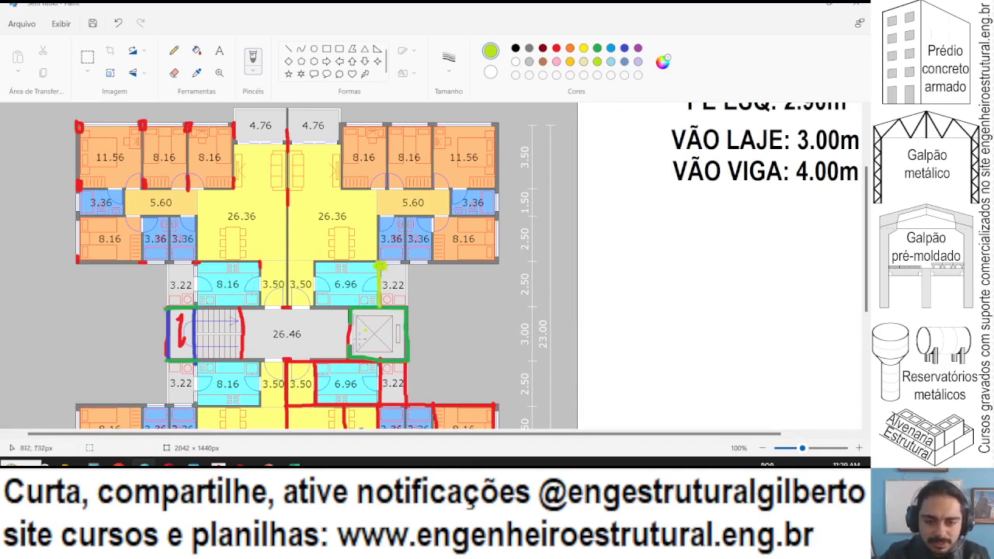
key("ctrl+z")
key("ctrl+z")
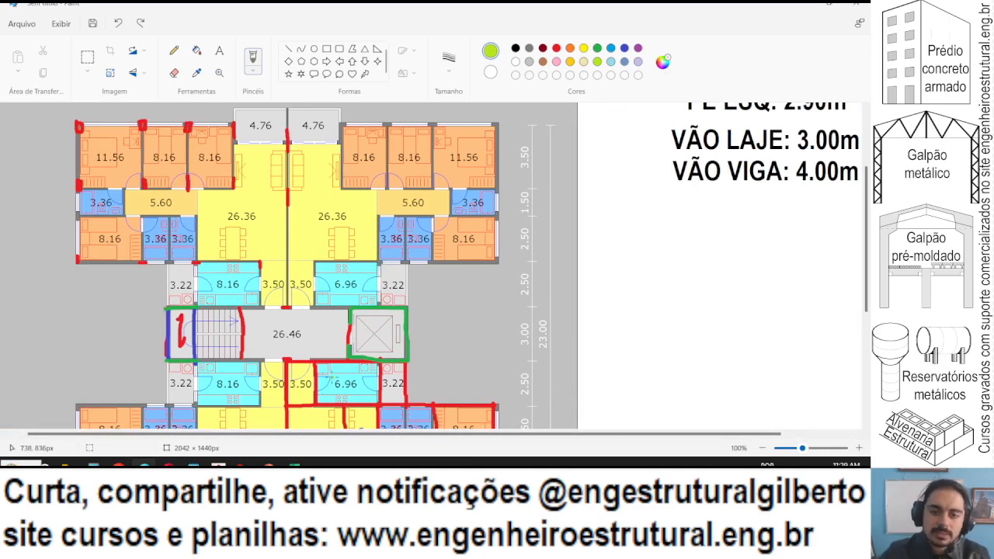
scroll(411, 311, "down", 2)
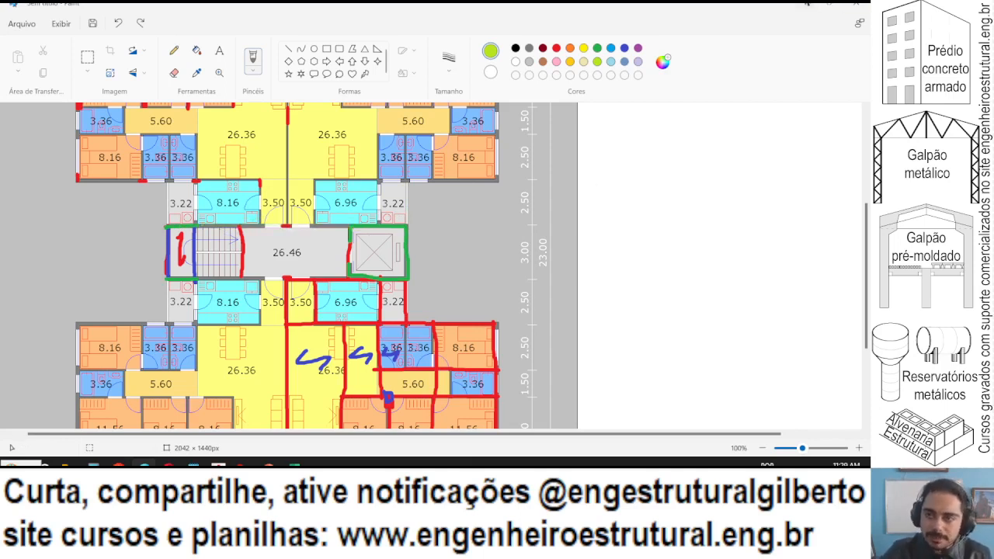
left_click(854, 4)
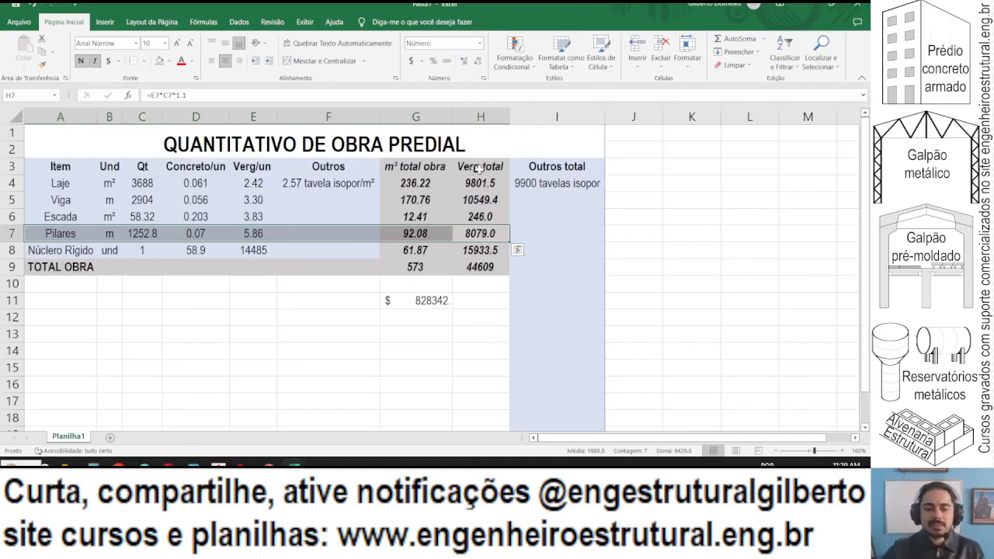
Start saving a copy of the workbook and browse to the Planilhas folder inside Meu Drive > Cursos.
left_click(14, 23)
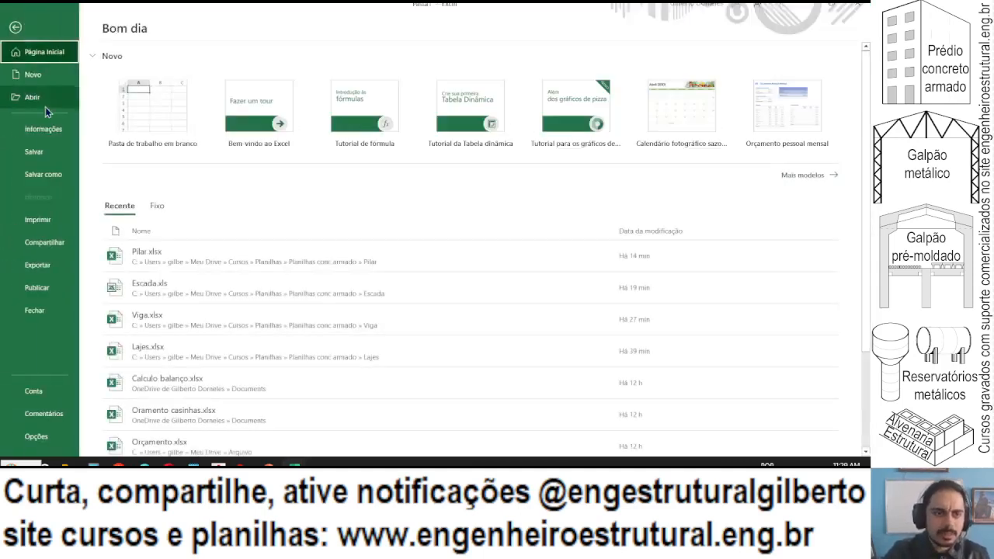
left_click(43, 174)
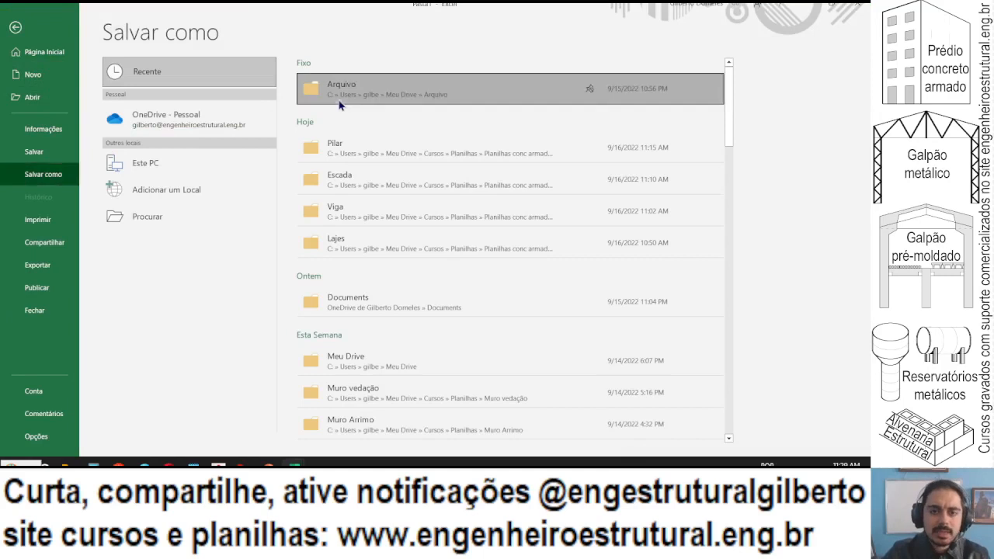
left_click(342, 88)
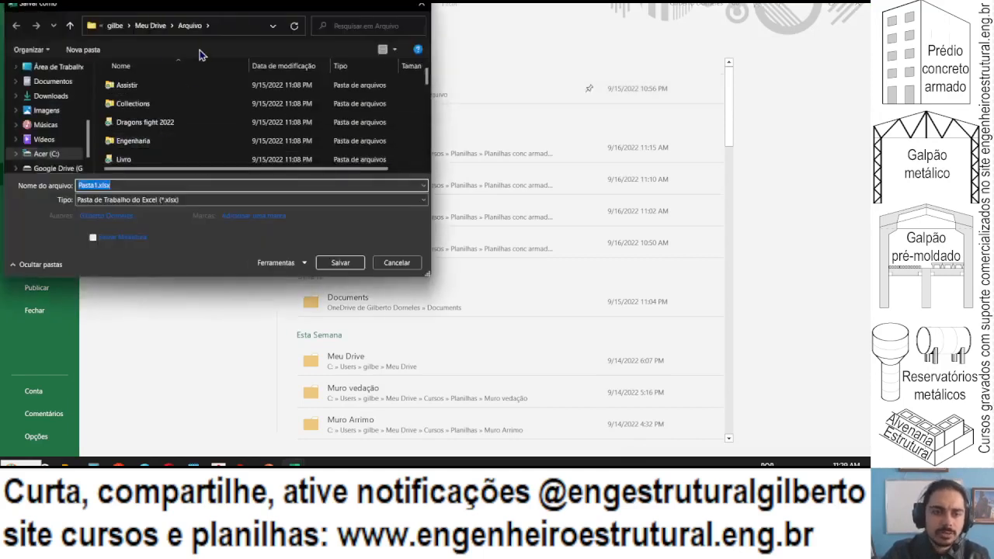
left_click(151, 26)
left_click(138, 142)
double_click(137, 142)
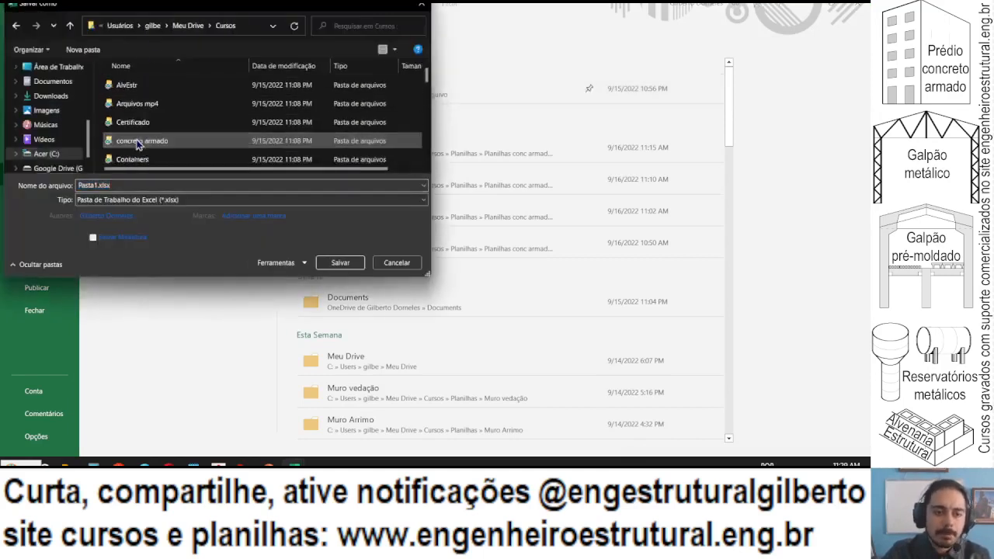
scroll(144, 120, "down", 3)
scroll(145, 119, "down", 2)
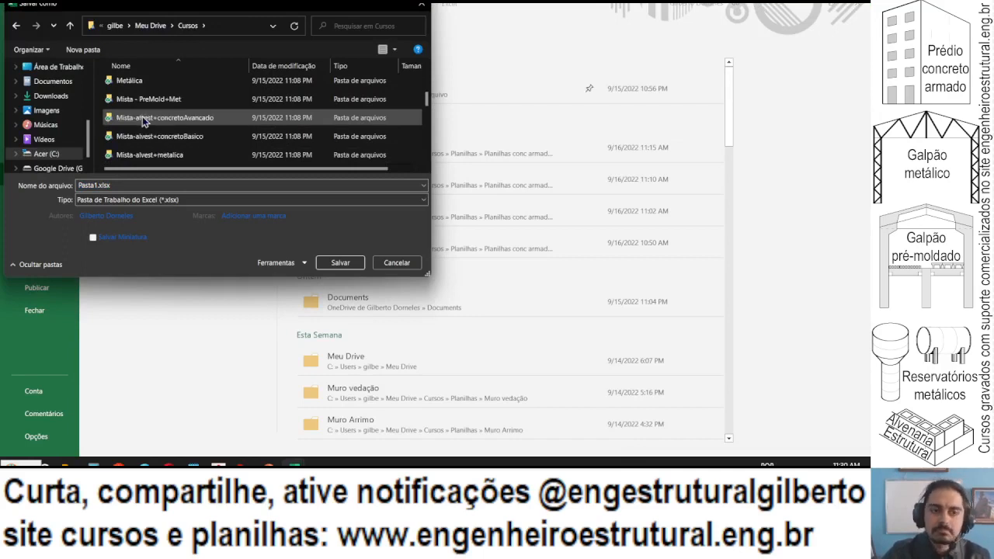
left_click(131, 100)
double_click(130, 100)
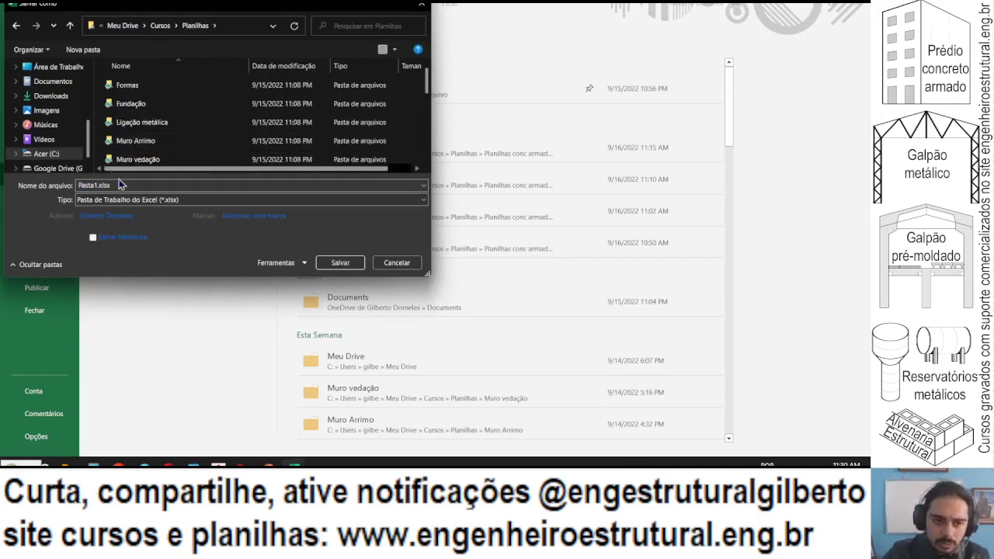
Save the workbook in the Planilhas folder under the file name Planilha quantitativo.
left_click(119, 184)
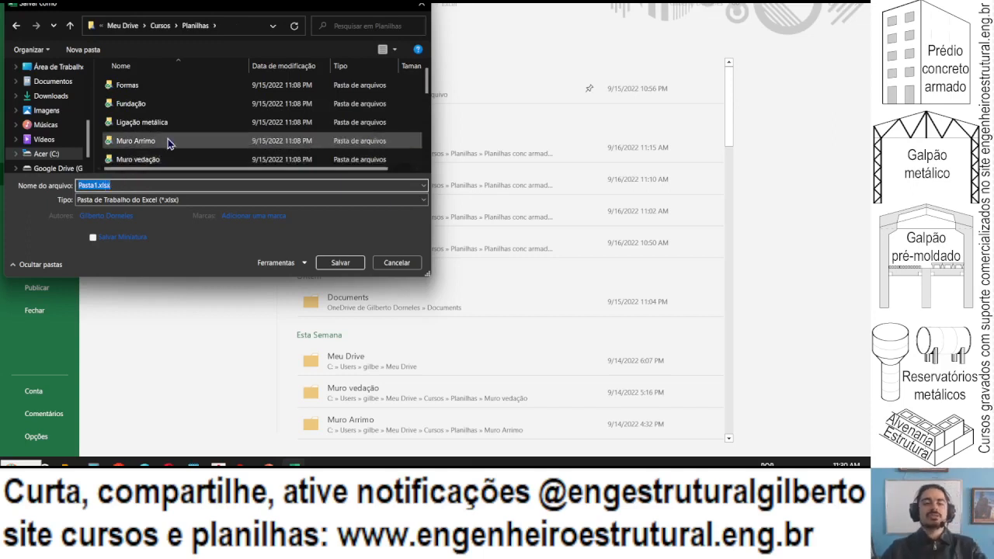
scroll(173, 128, "down", 3)
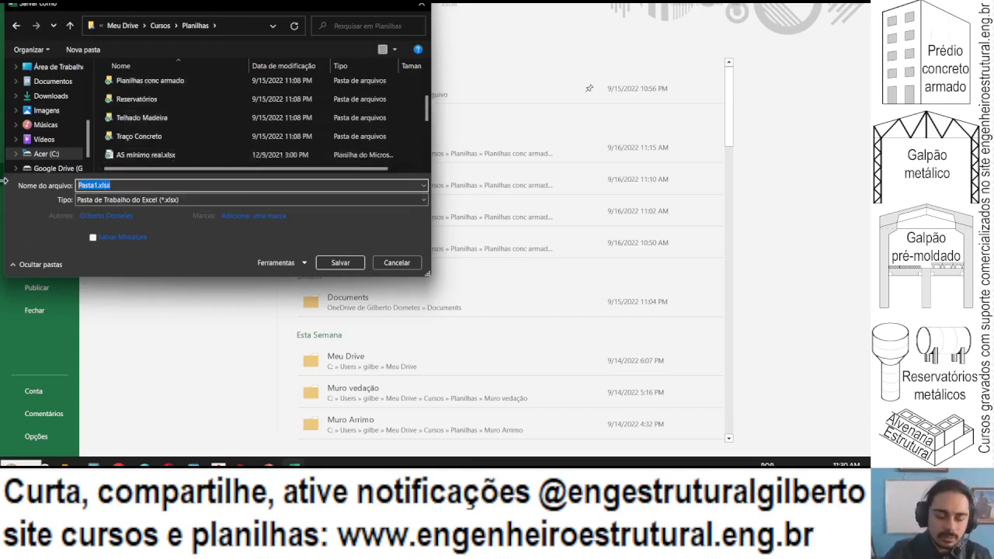
type("Pla")
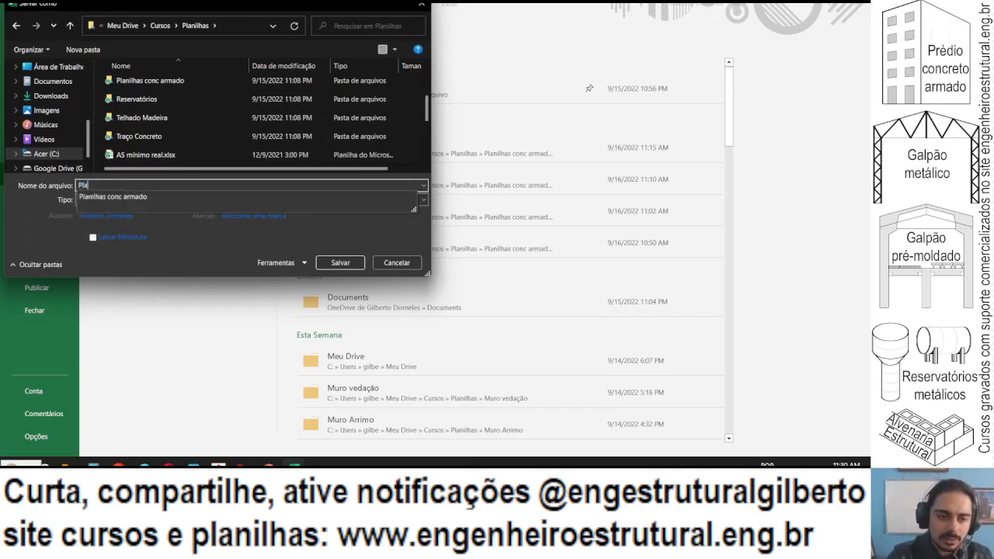
type("nilha quantitativo")
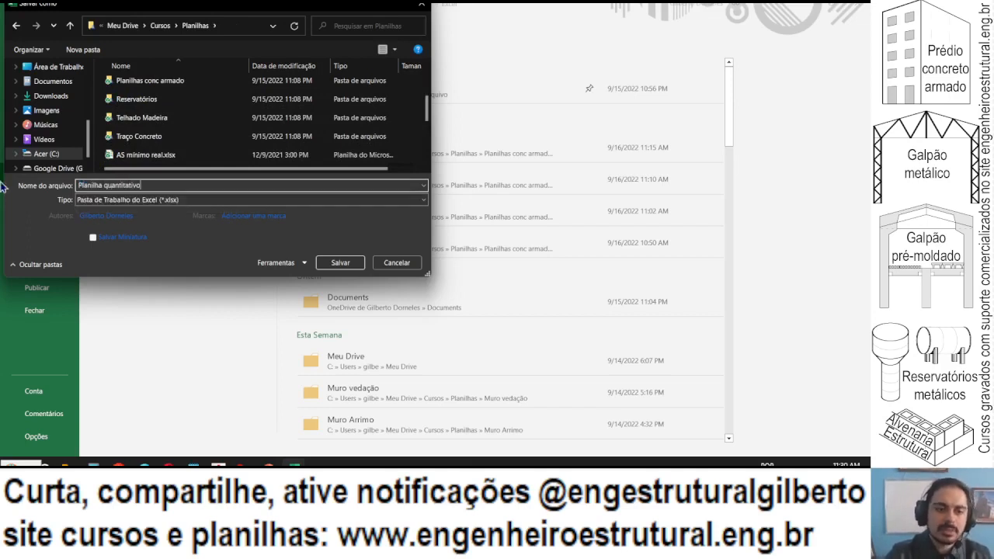
key("Return")
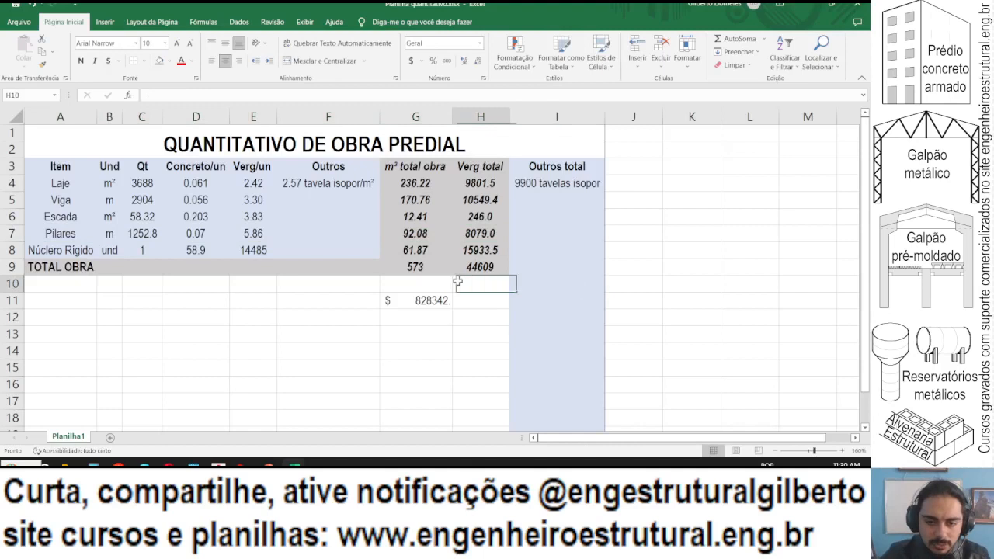
Clear the cost estimate from cell G11.
left_click(442, 303)
type("=")
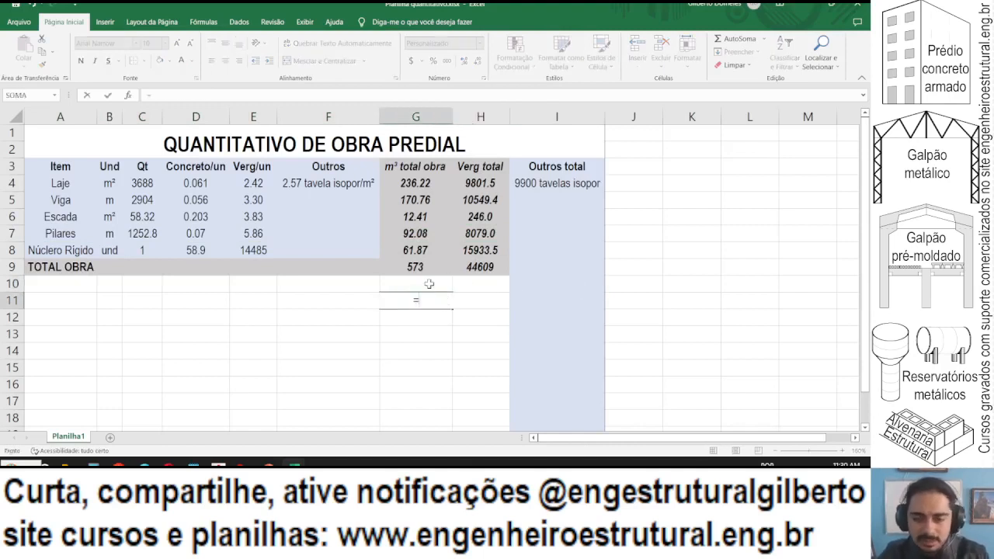
key("Escape")
key("Delete")
Enter =G9/C4 in G10 to calculate the total concrete per square metre of slab.
left_click(433, 285)
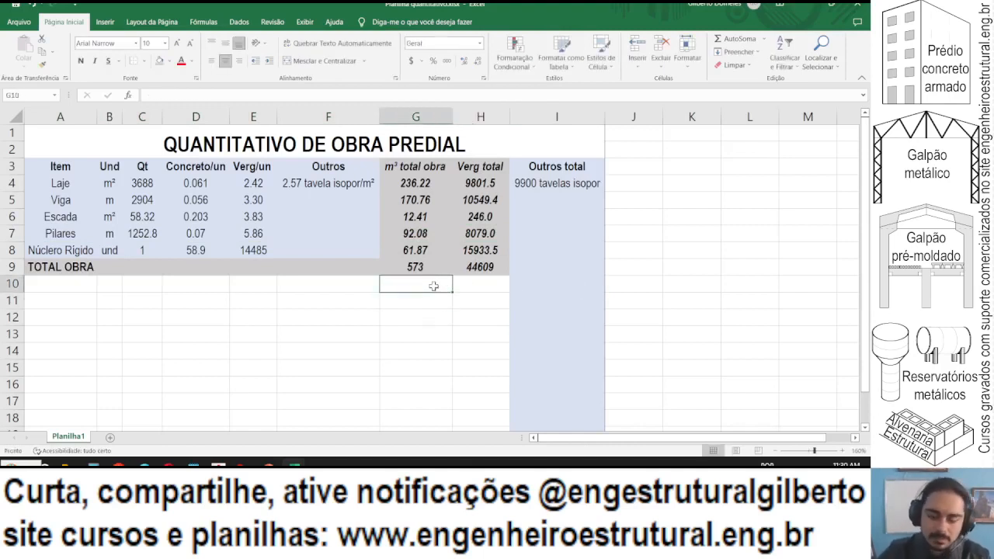
type("=")
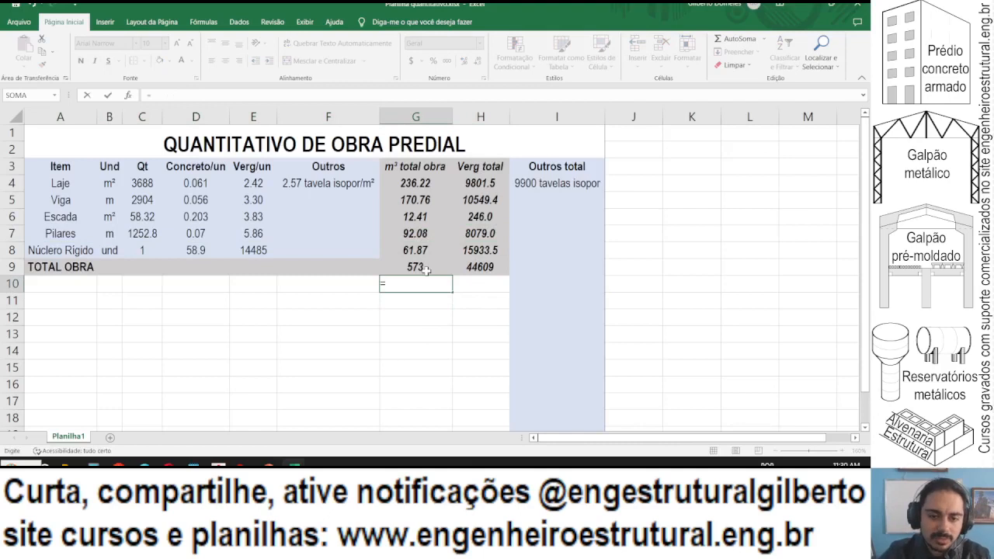
left_click(426, 268)
type("/")
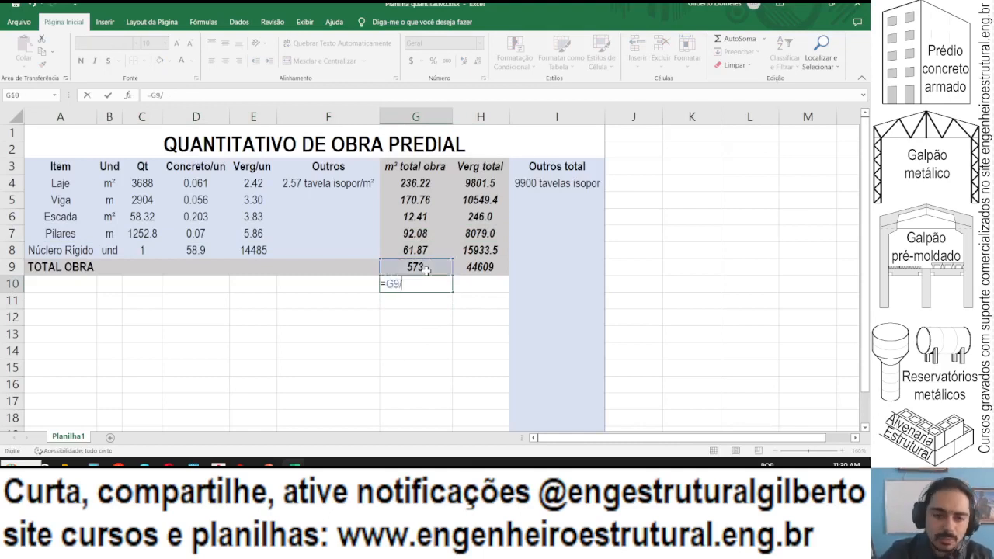
left_click(155, 183)
key("ctrl+Return")
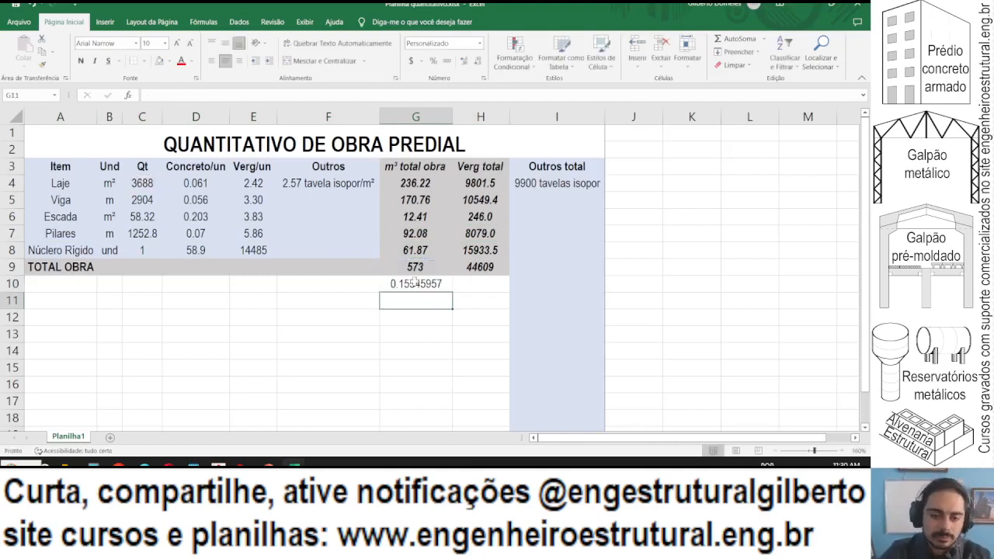
Enter =H9/C4 in H10 to calculate the total rebar per square metre of slab.
left_click(473, 287)
type("=")
left_click(472, 267)
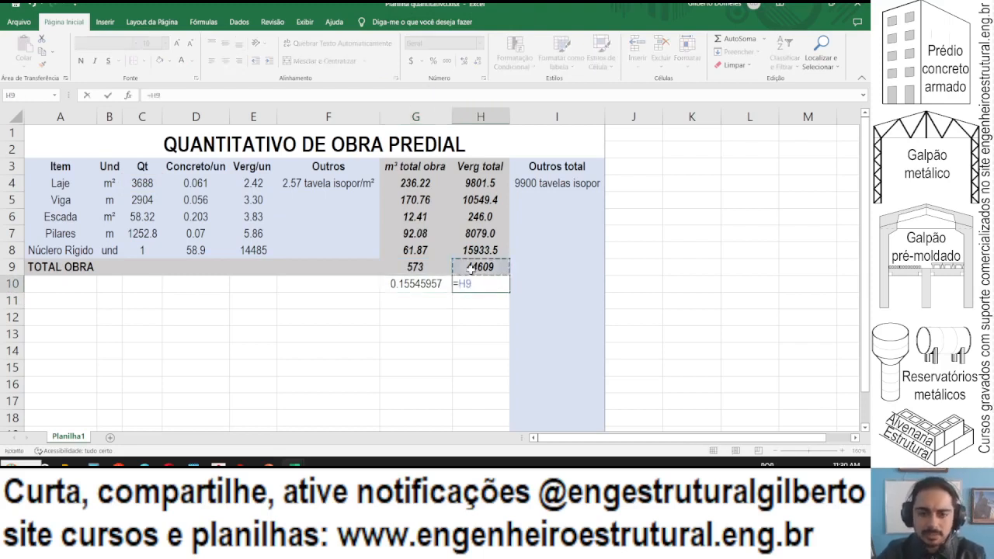
type("/")
left_click(143, 184)
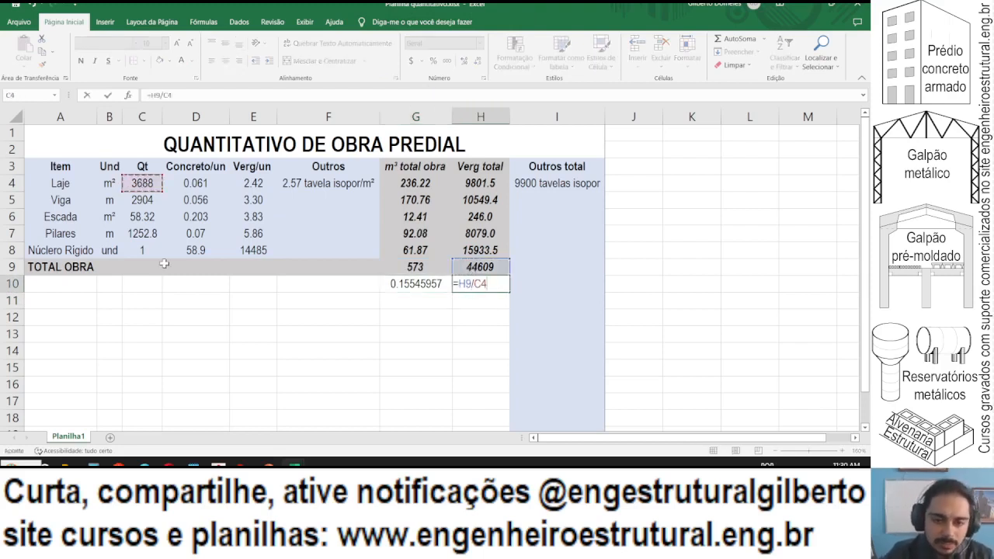
key("Return")
Format the ratios in G10:H10 to show two decimal places.
left_click_drag(497, 289, 439, 304)
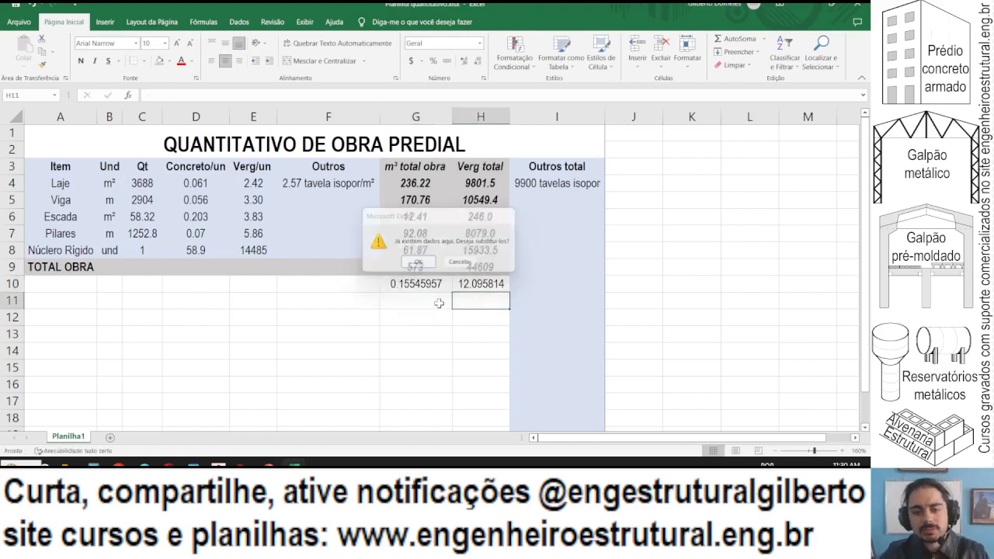
left_click(476, 61)
left_click(476, 61)
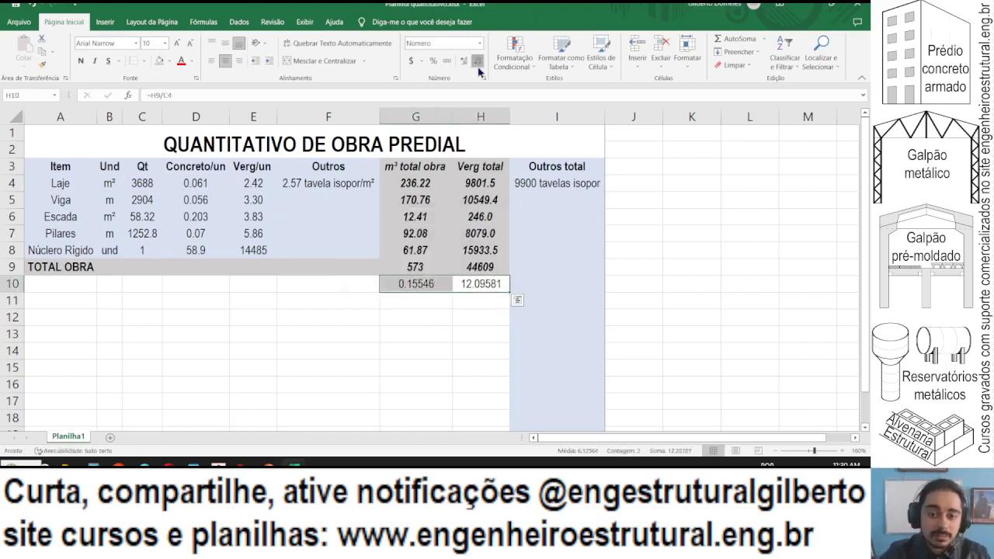
left_click(477, 61)
left_click(476, 60)
left_click(478, 68)
left_click(479, 68)
Set the rebar per unit of the Núcleo Rígido row in E8 to 10485 and review that row's unit values.
left_click(253, 249)
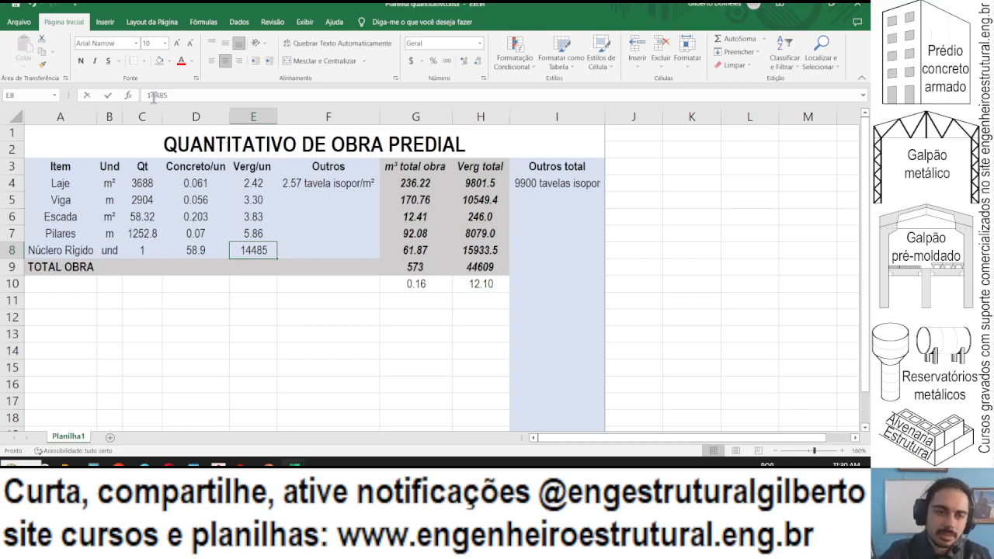
type("0")
key("Return")
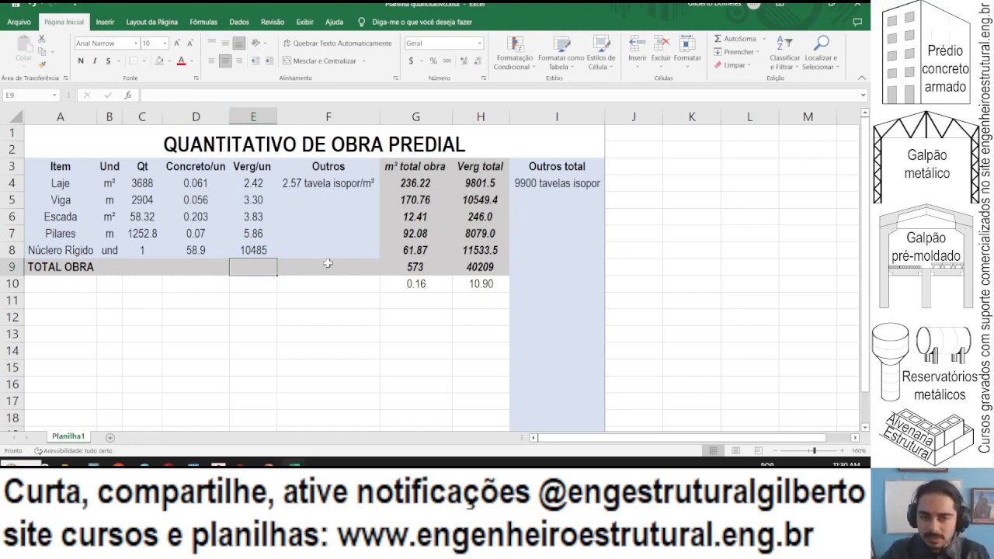
left_click_drag(194, 250, 267, 250)
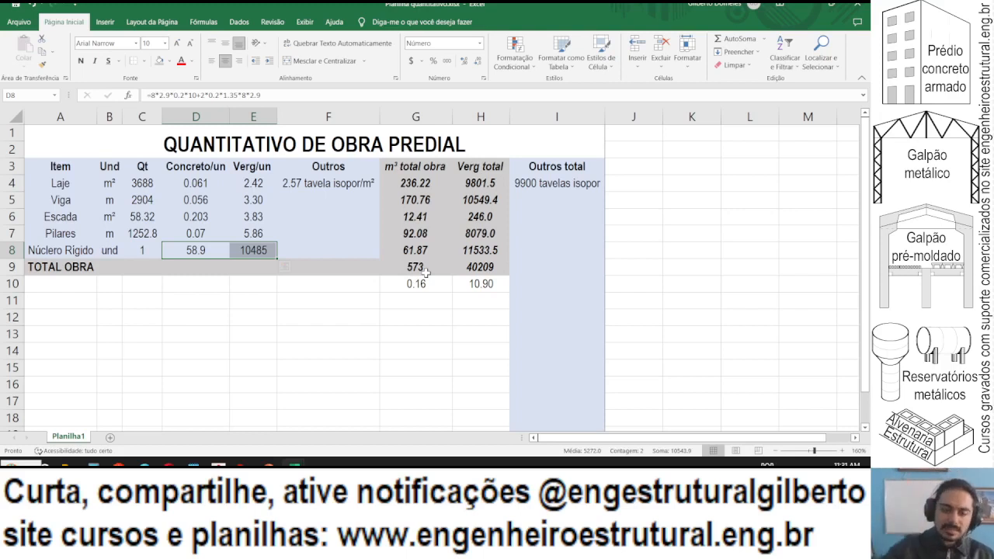
Switch to the PowerPoint presentation and show the MARKETING slide, slide 7.
left_click(286, 464)
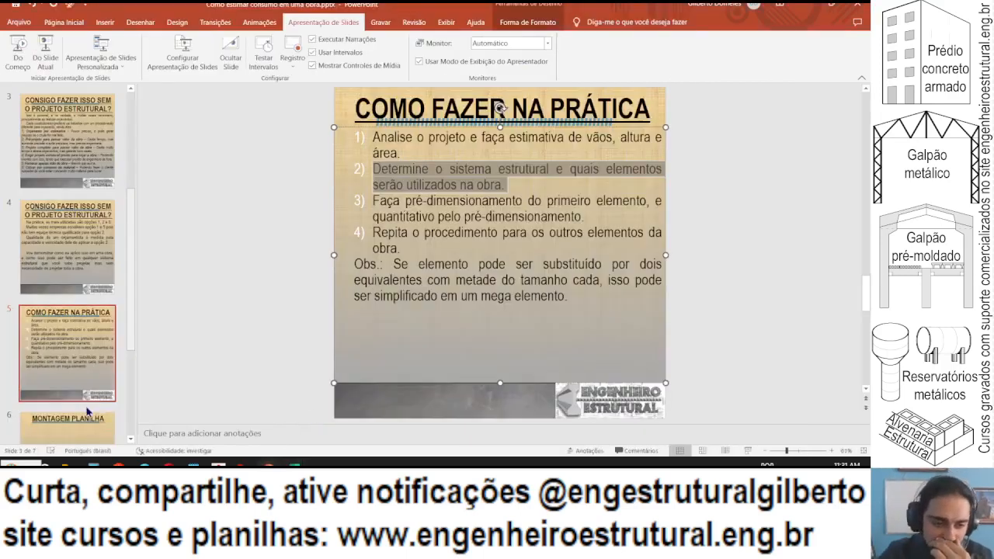
scroll(87, 410, "down", 3)
left_click(83, 331)
left_click(87, 362)
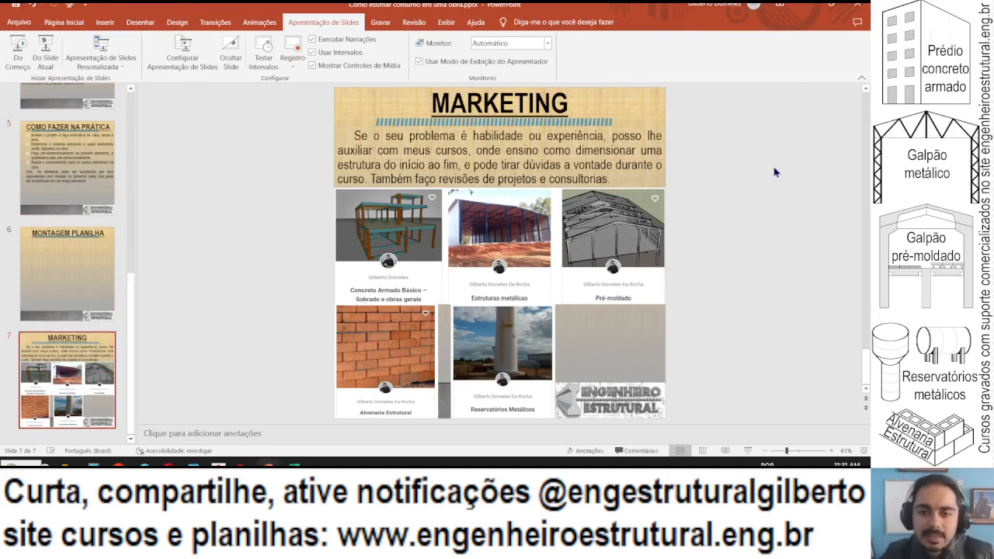
left_click(504, 145)
triple_click(504, 145)
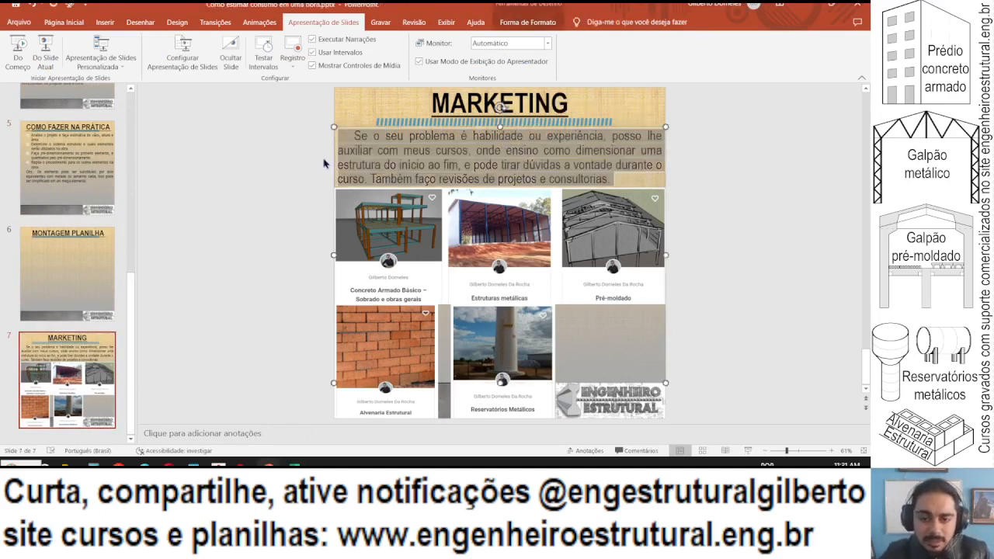
left_click(766, 220)
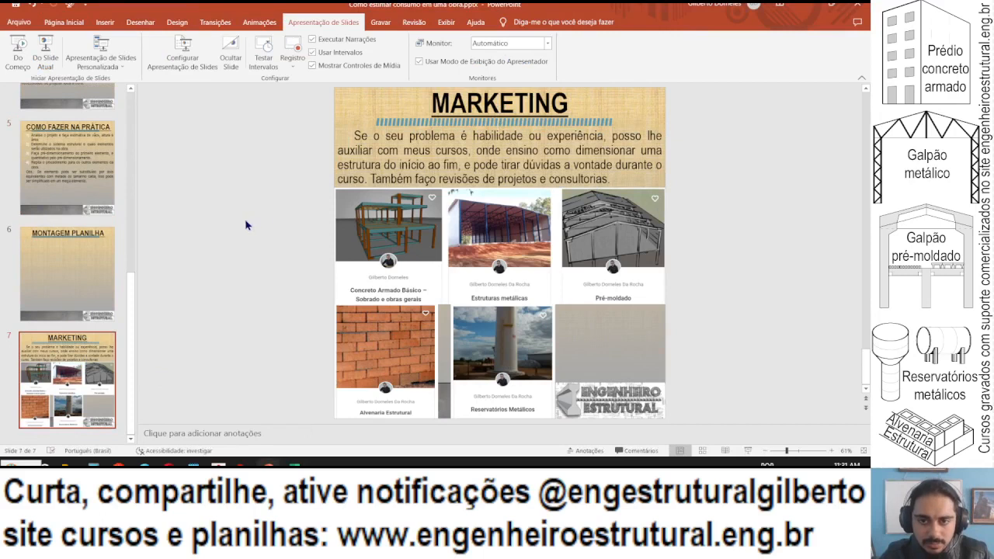
In the MARKETING slide's paragraph, replace "seu problema é habilidade ou experiência" with wording that begins "você não sabe projetos em algum".
left_click(409, 138)
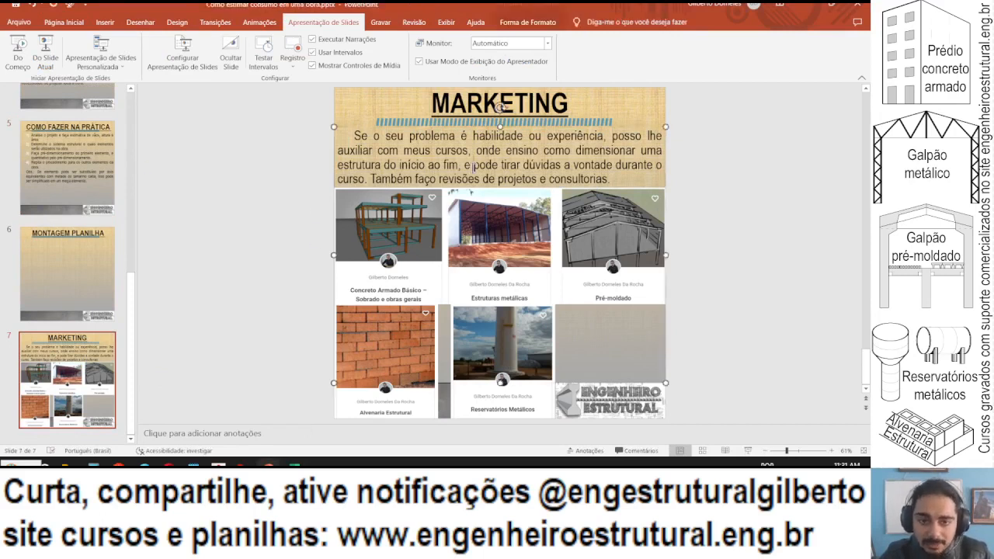
left_click_drag(474, 135, 595, 137)
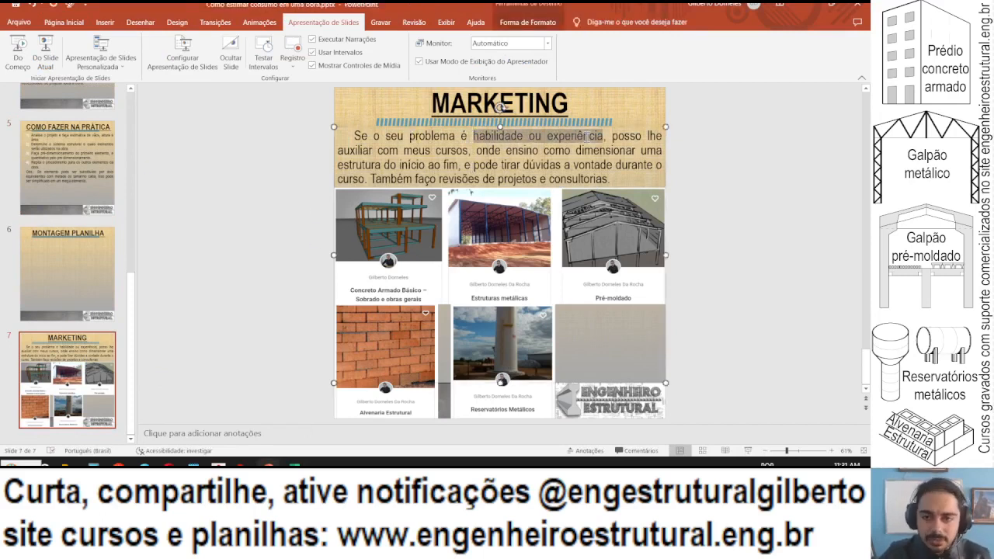
left_click(406, 137)
left_click_drag(405, 137, 603, 136)
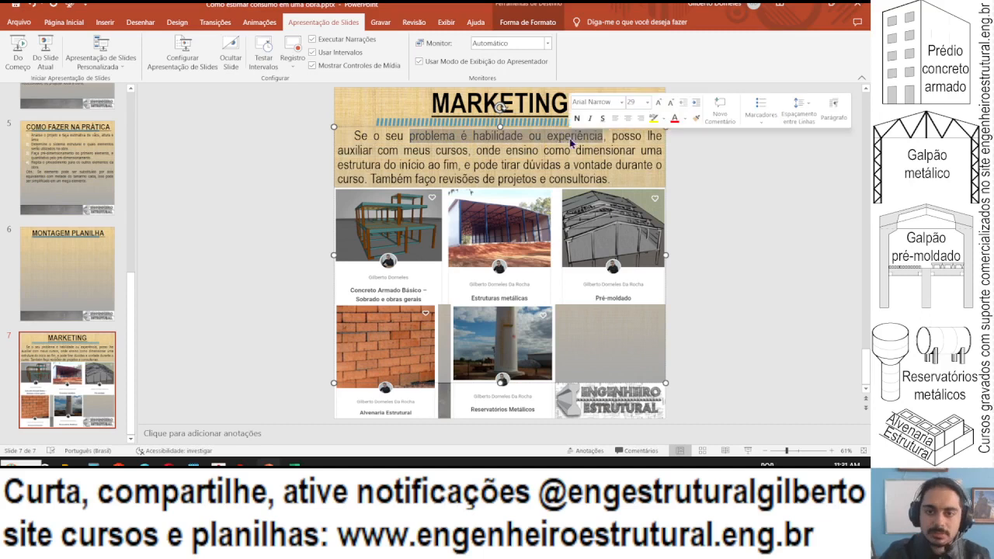
key("Delete")
key("BackSpace")
key("BackSpace")
key("BackSpace")
key("BackSpace")
key("BackSpace")
type("você não")
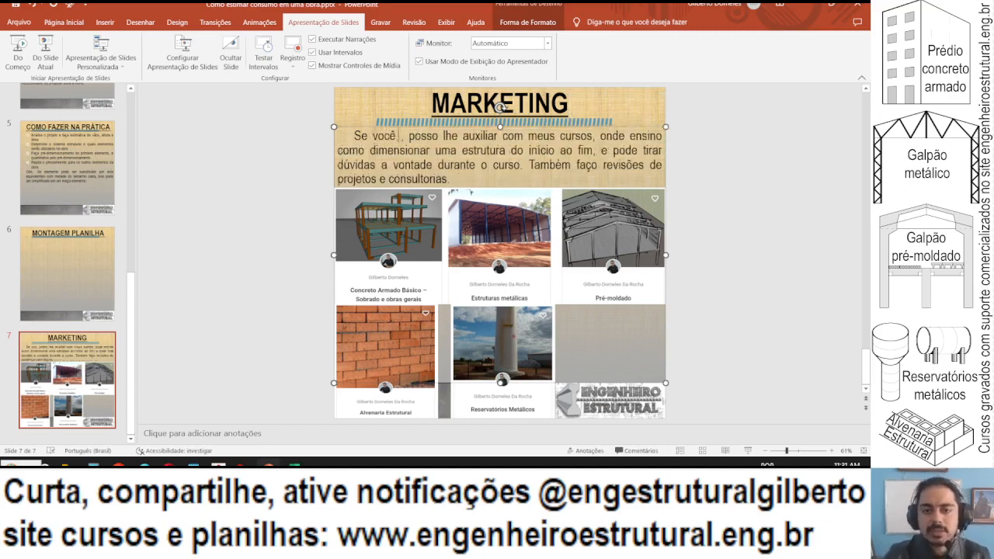
type(" sabe projetos")
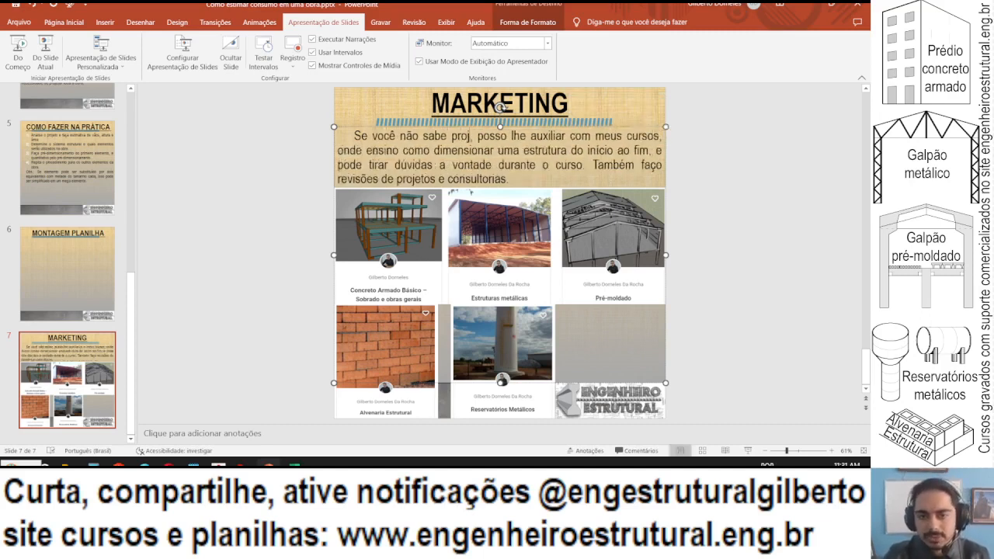
type(" em algum sistem")
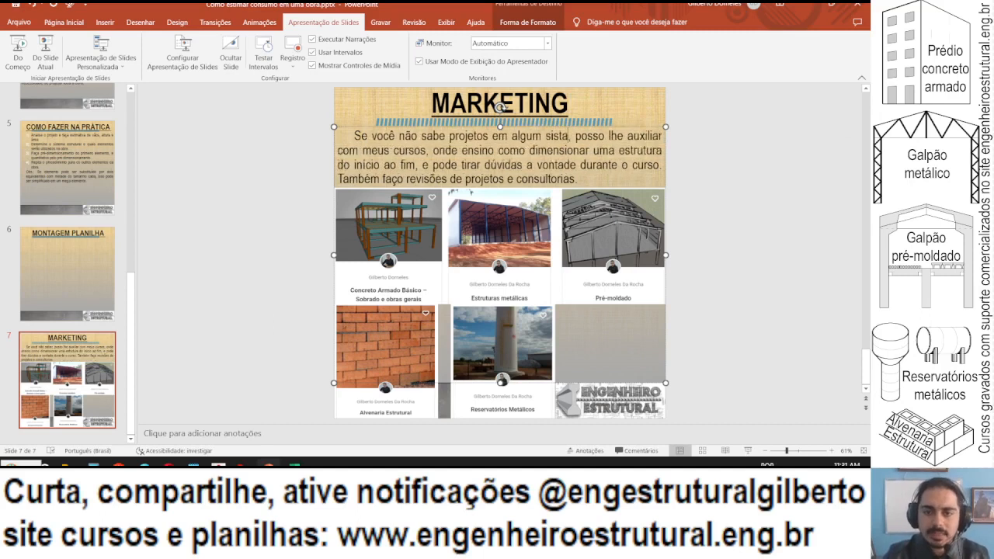